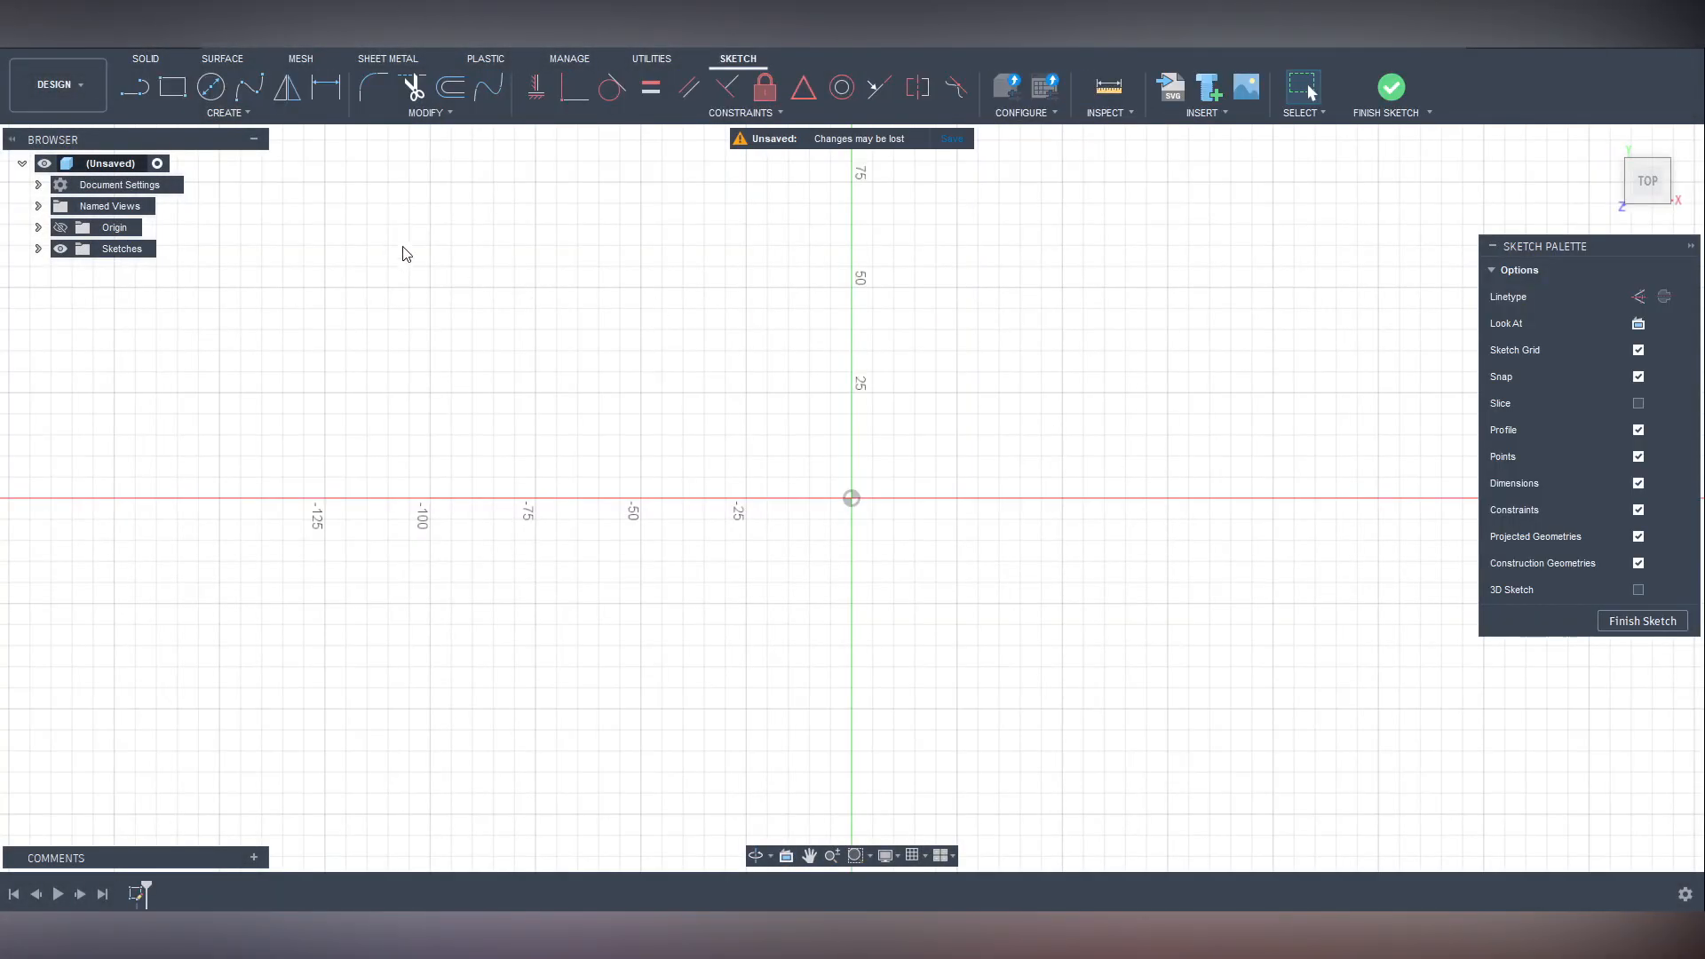
Sketch a 90 by 90 mm center rectangle on the origin and finish the sketch.
{"action": "left_click", "coordinate": [174, 87]}
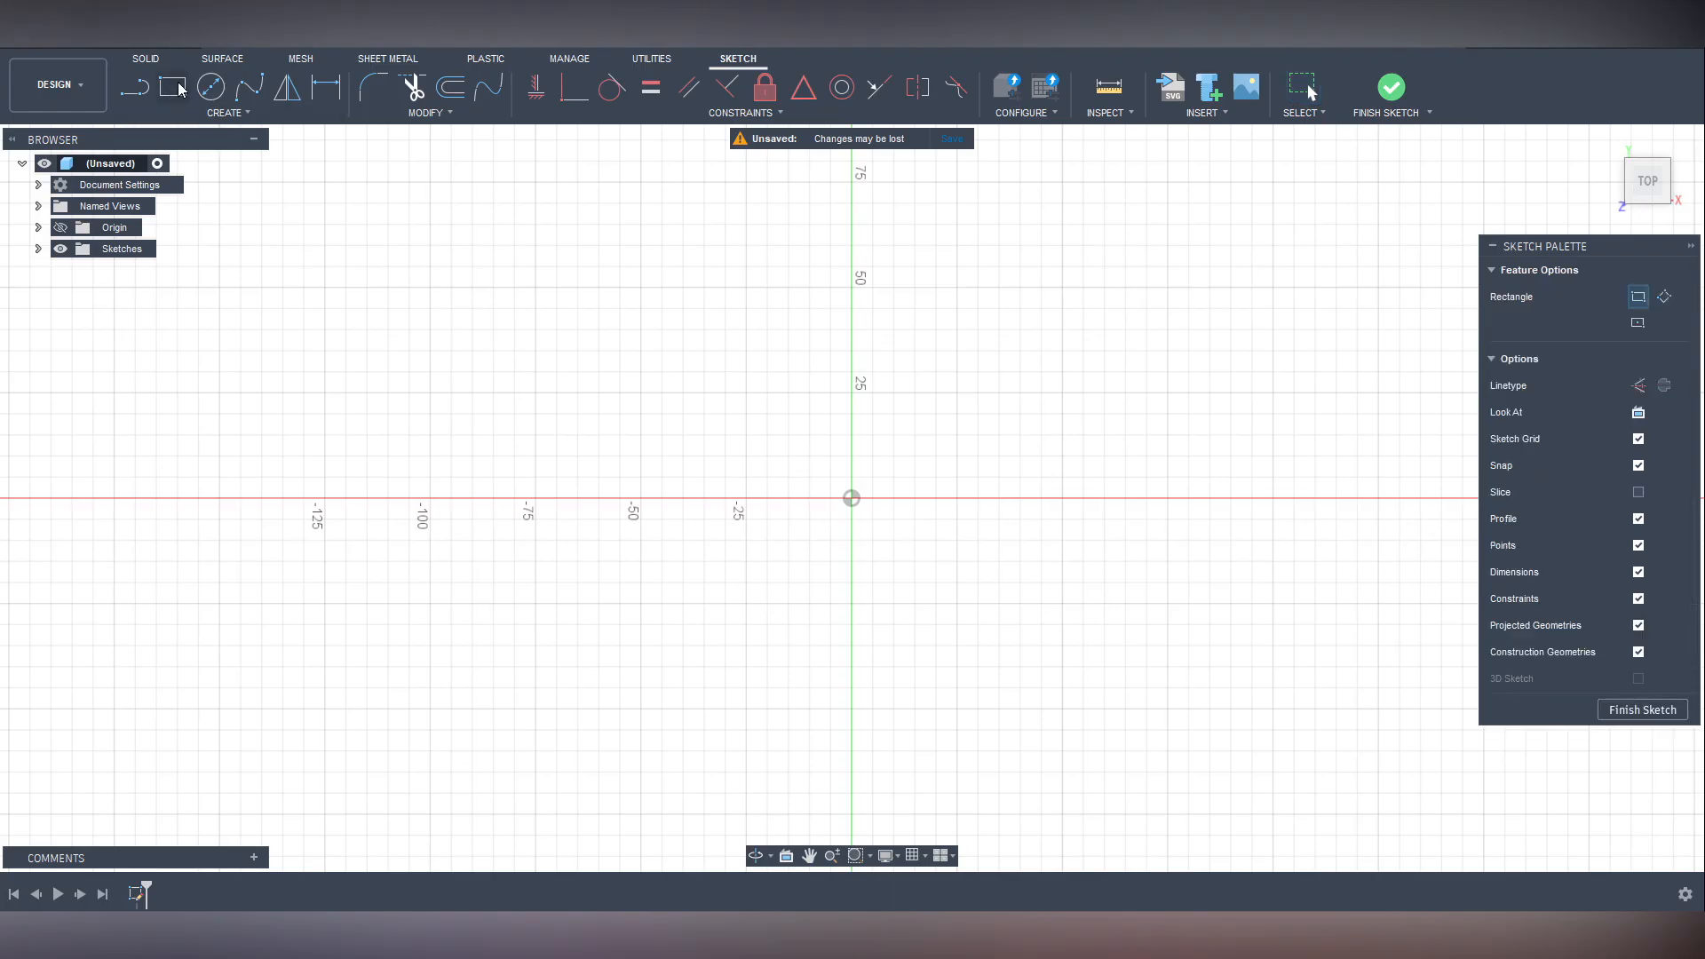
{"action": "left_click", "coordinate": [1637, 322]}
{"action": "left_click", "coordinate": [851, 498]}
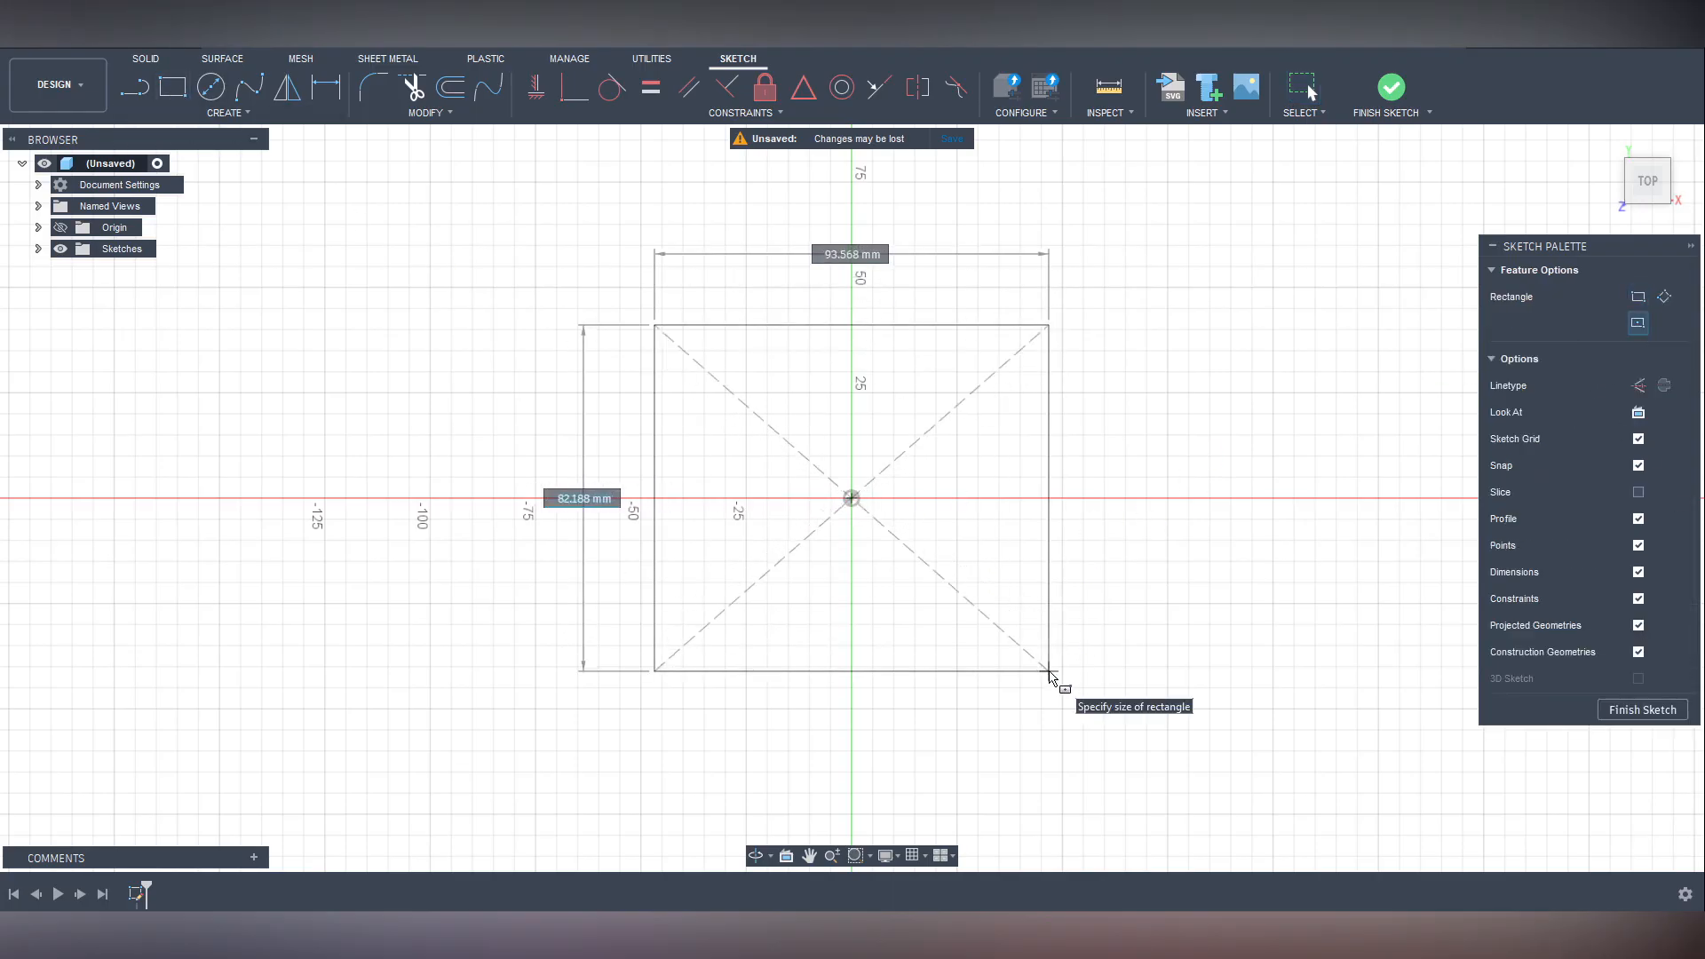
{"action": "type", "text": "90"}
{"action": "key", "text": "Tab"}
{"action": "type", "text": "90"}
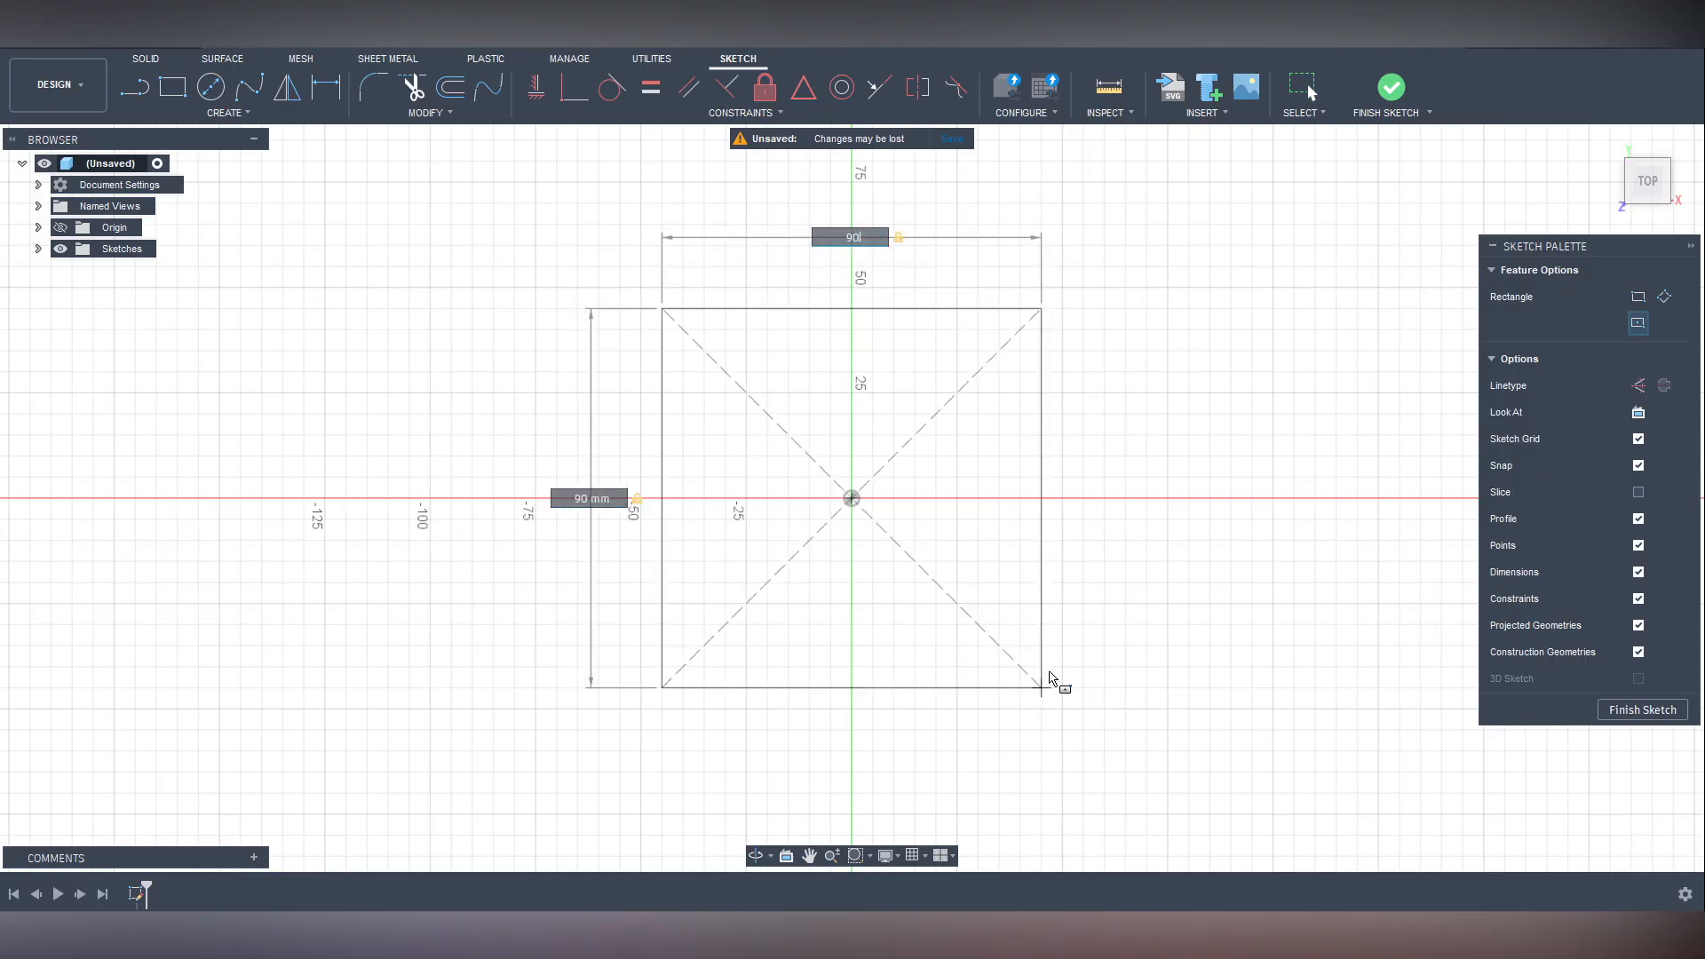
{"action": "key", "text": "Return"}
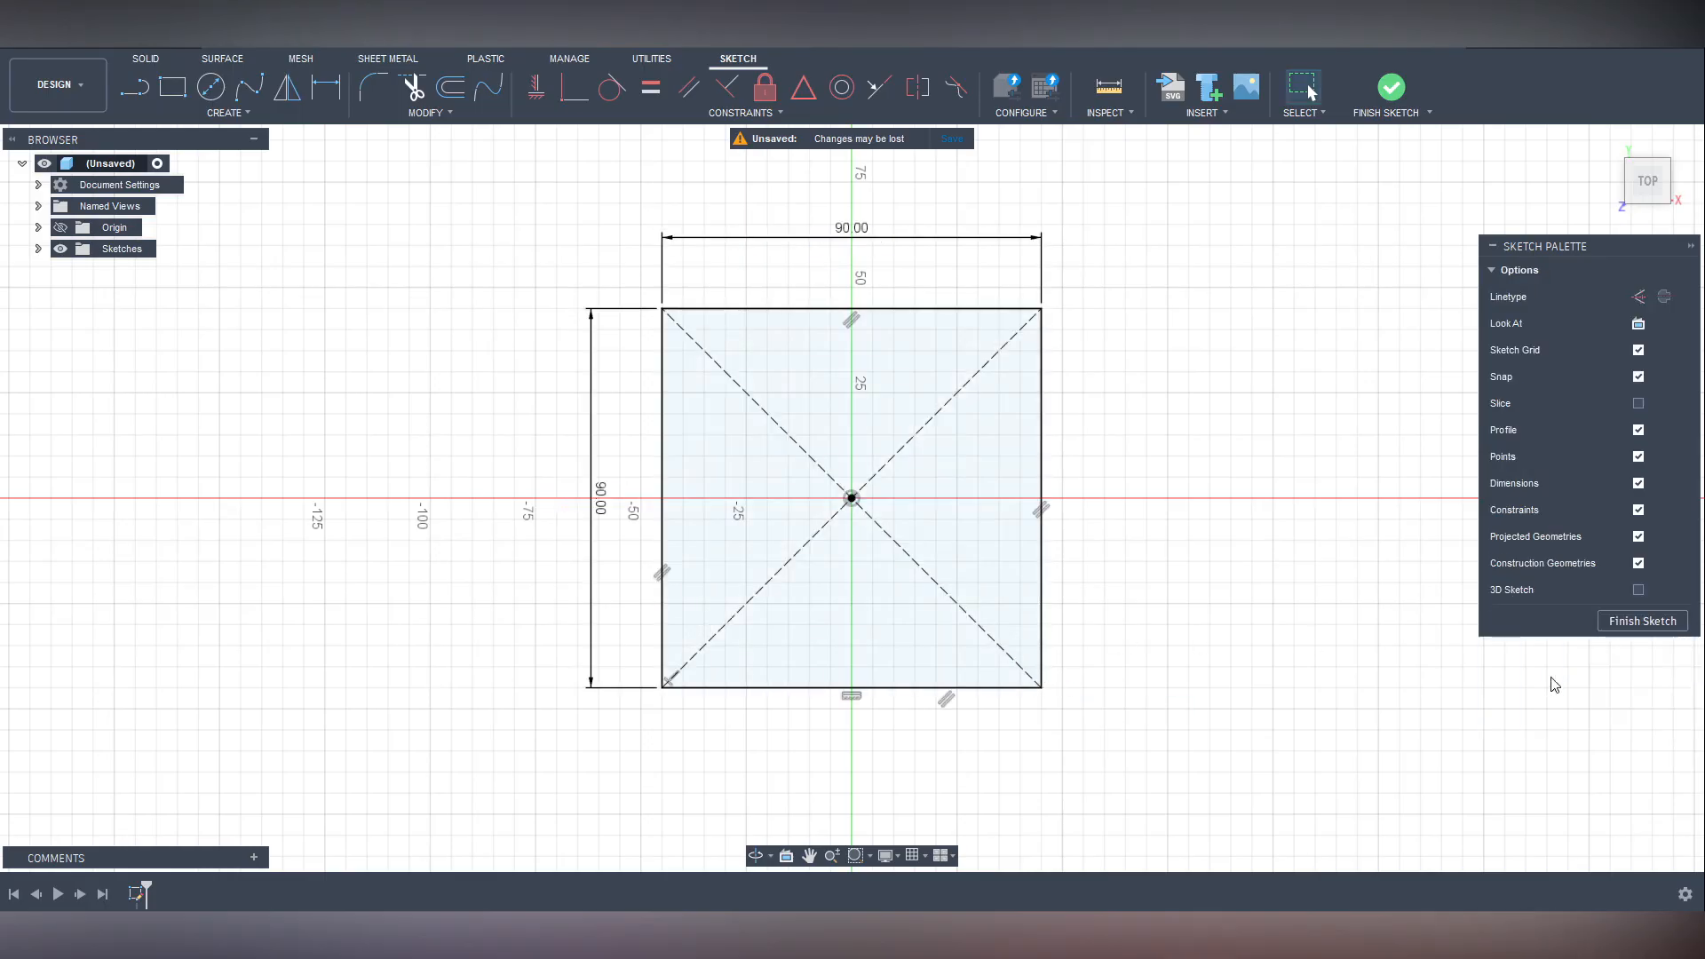
{"action": "left_click", "coordinate": [1630, 620]}
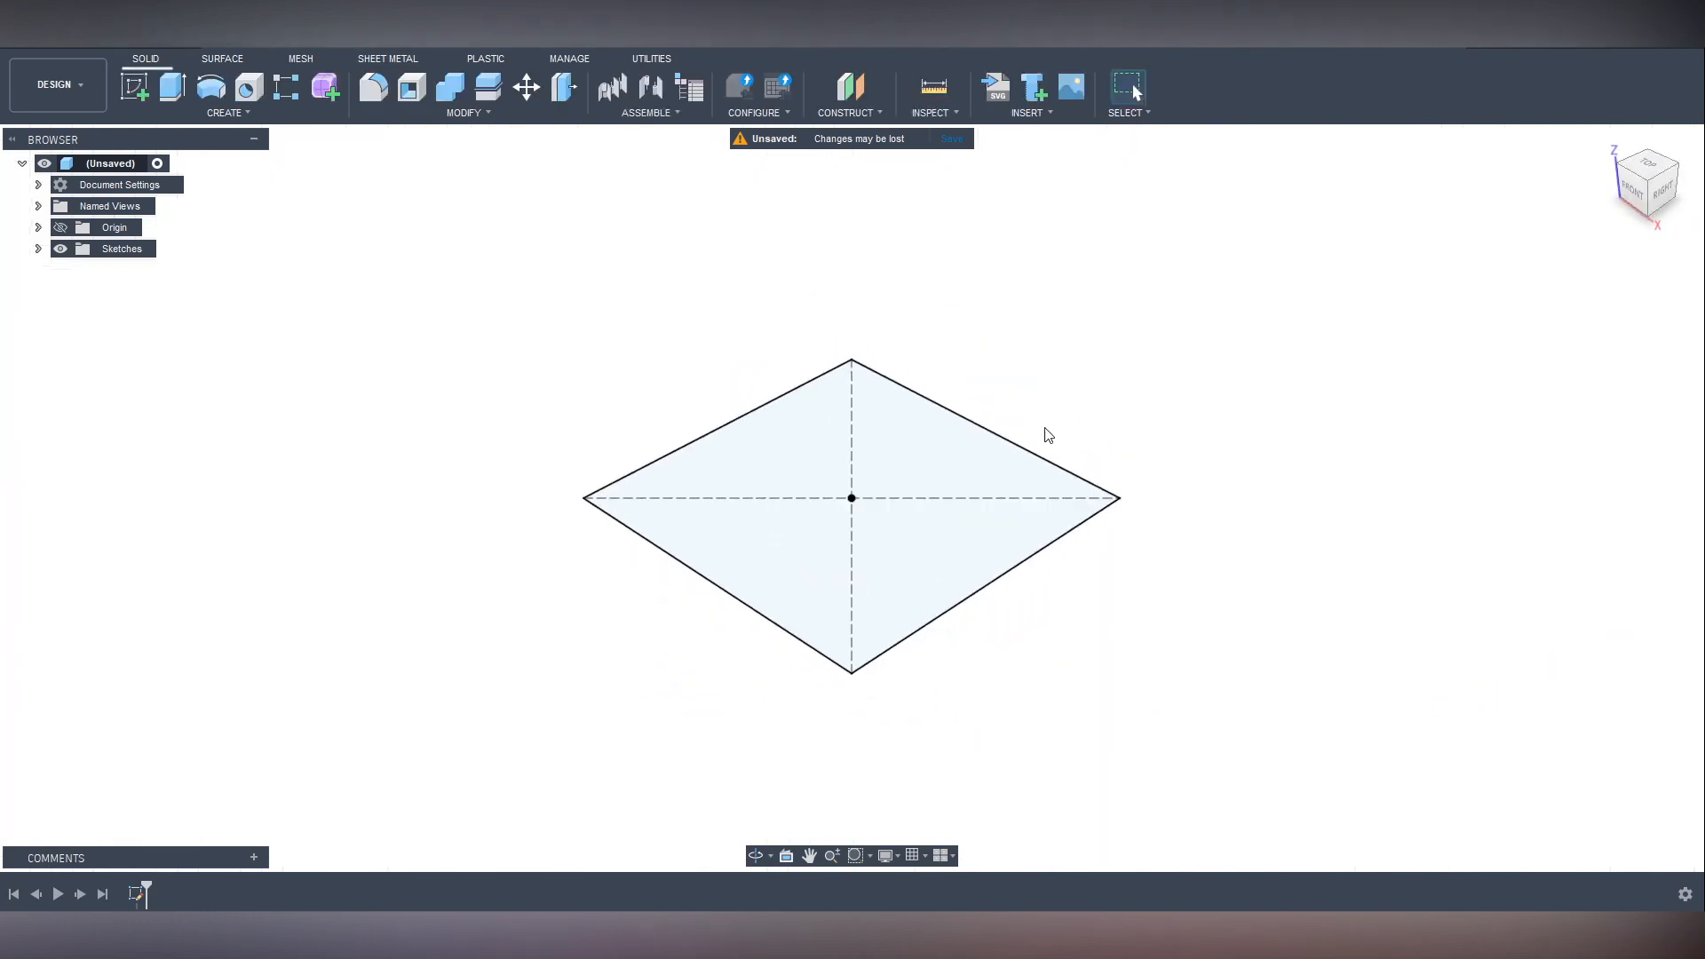
Create a form and extrude the square's outline 90 mm as a T-spline body with 2 front faces.
{"action": "double_click", "coordinate": [1008, 441]}
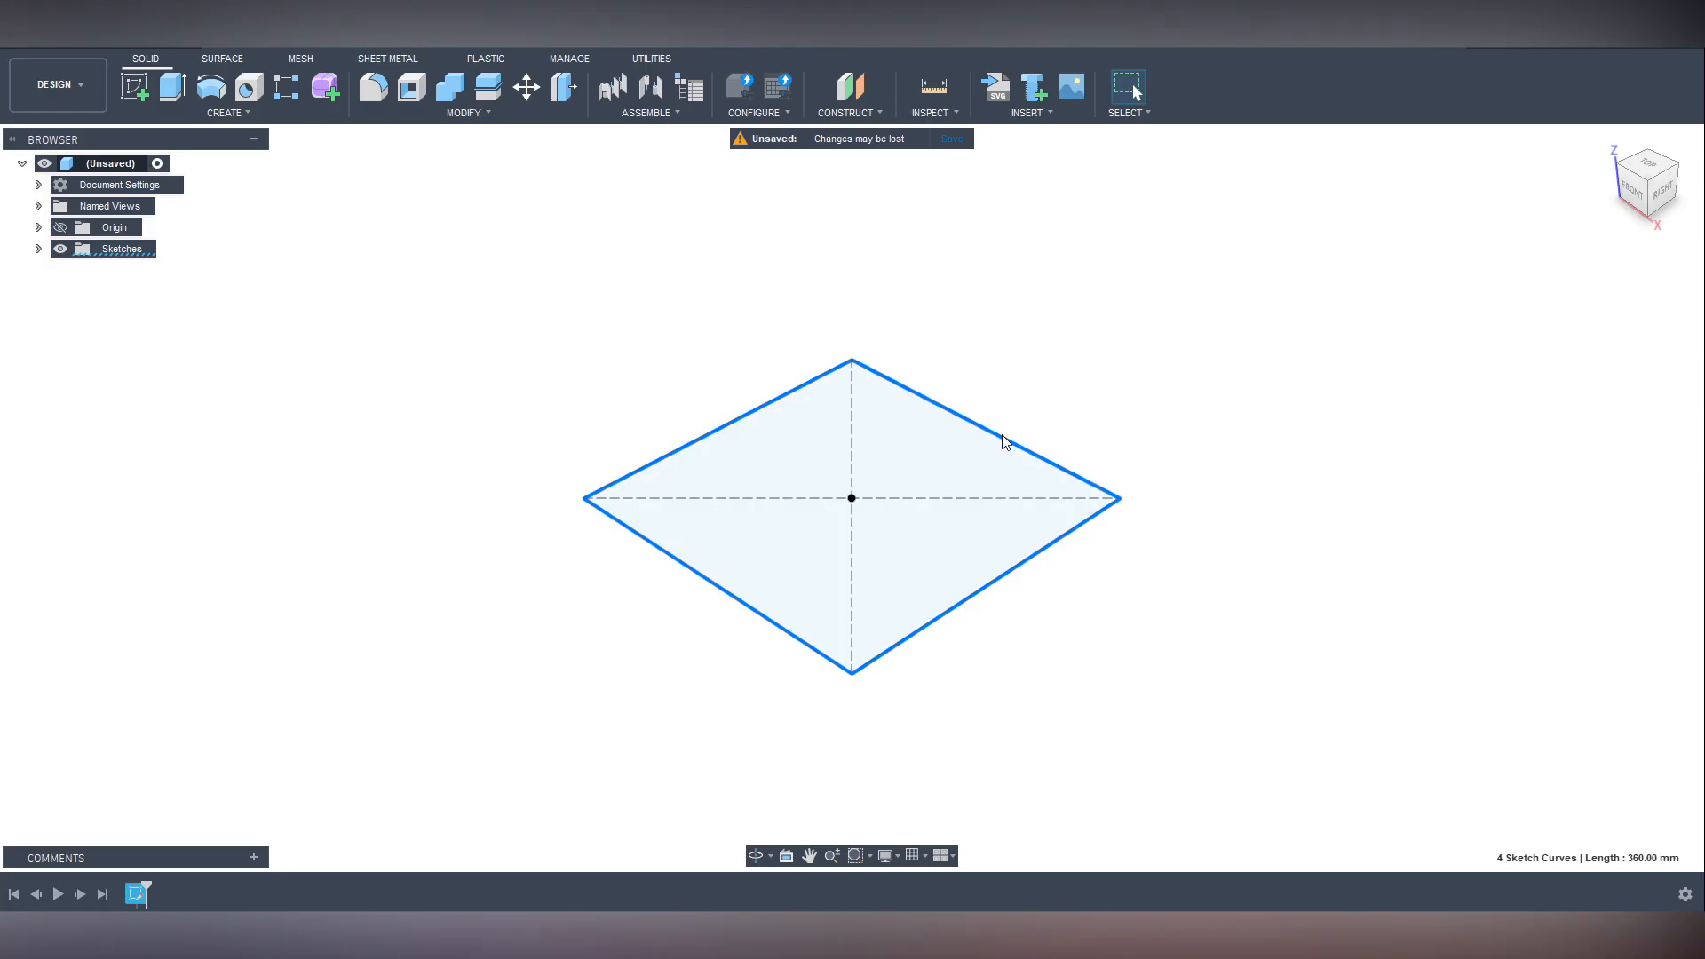
{"action": "left_click", "coordinate": [325, 89]}
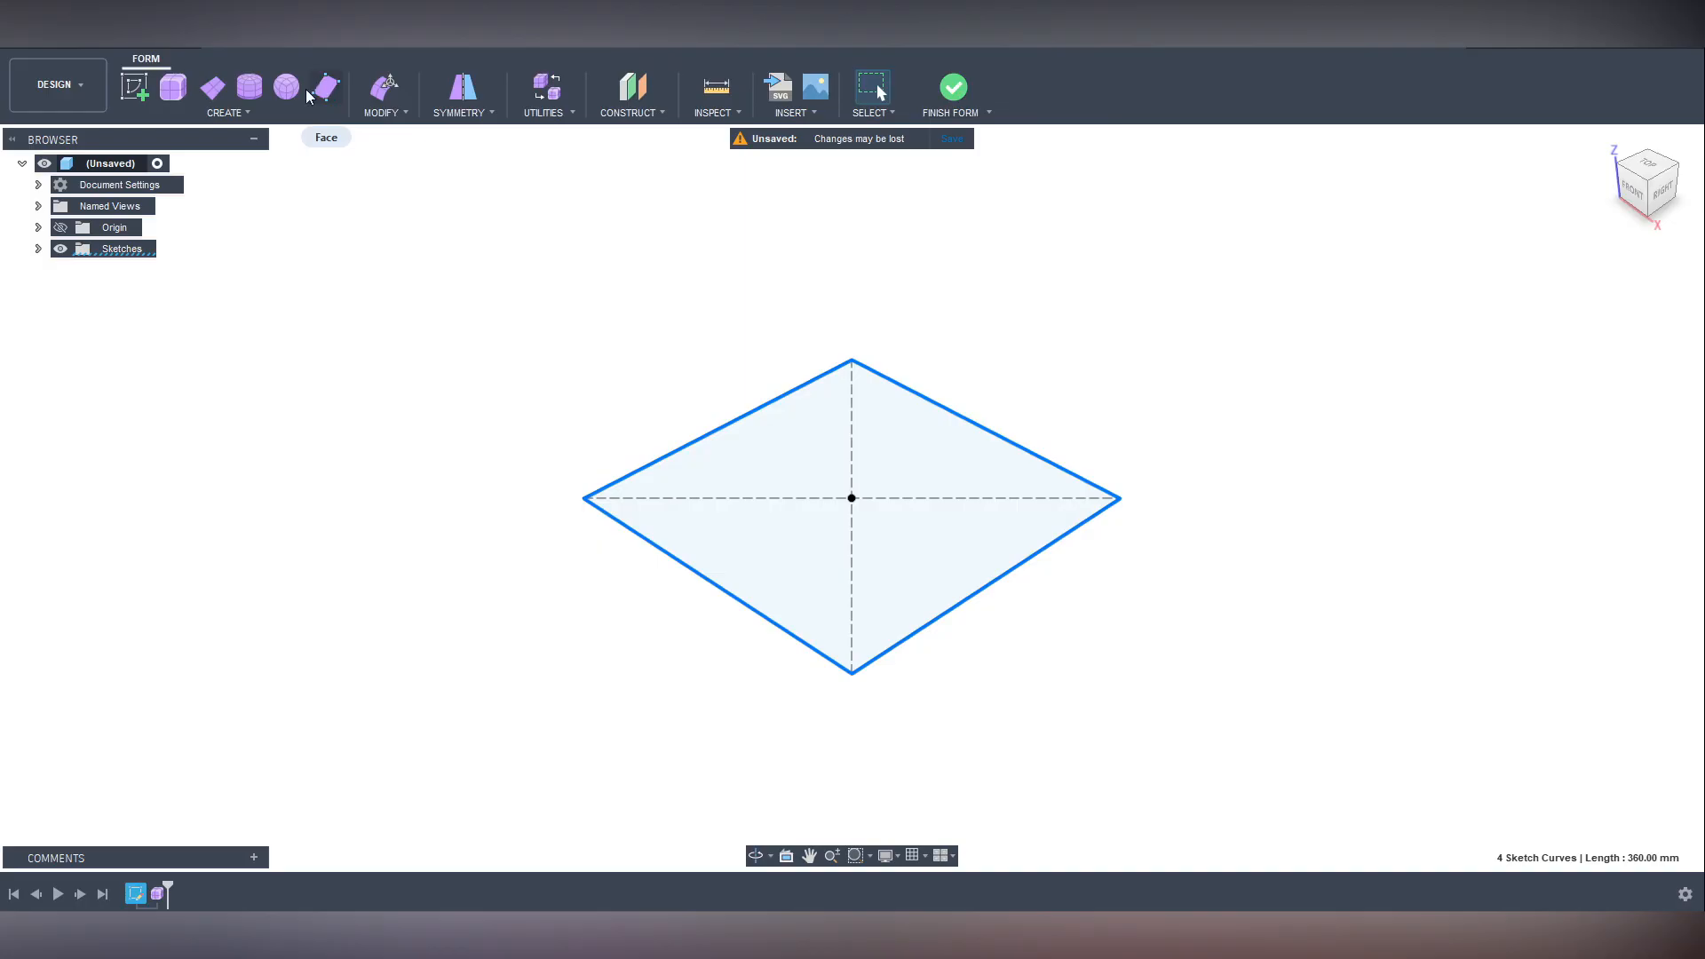
{"action": "left_click", "coordinate": [247, 119]}
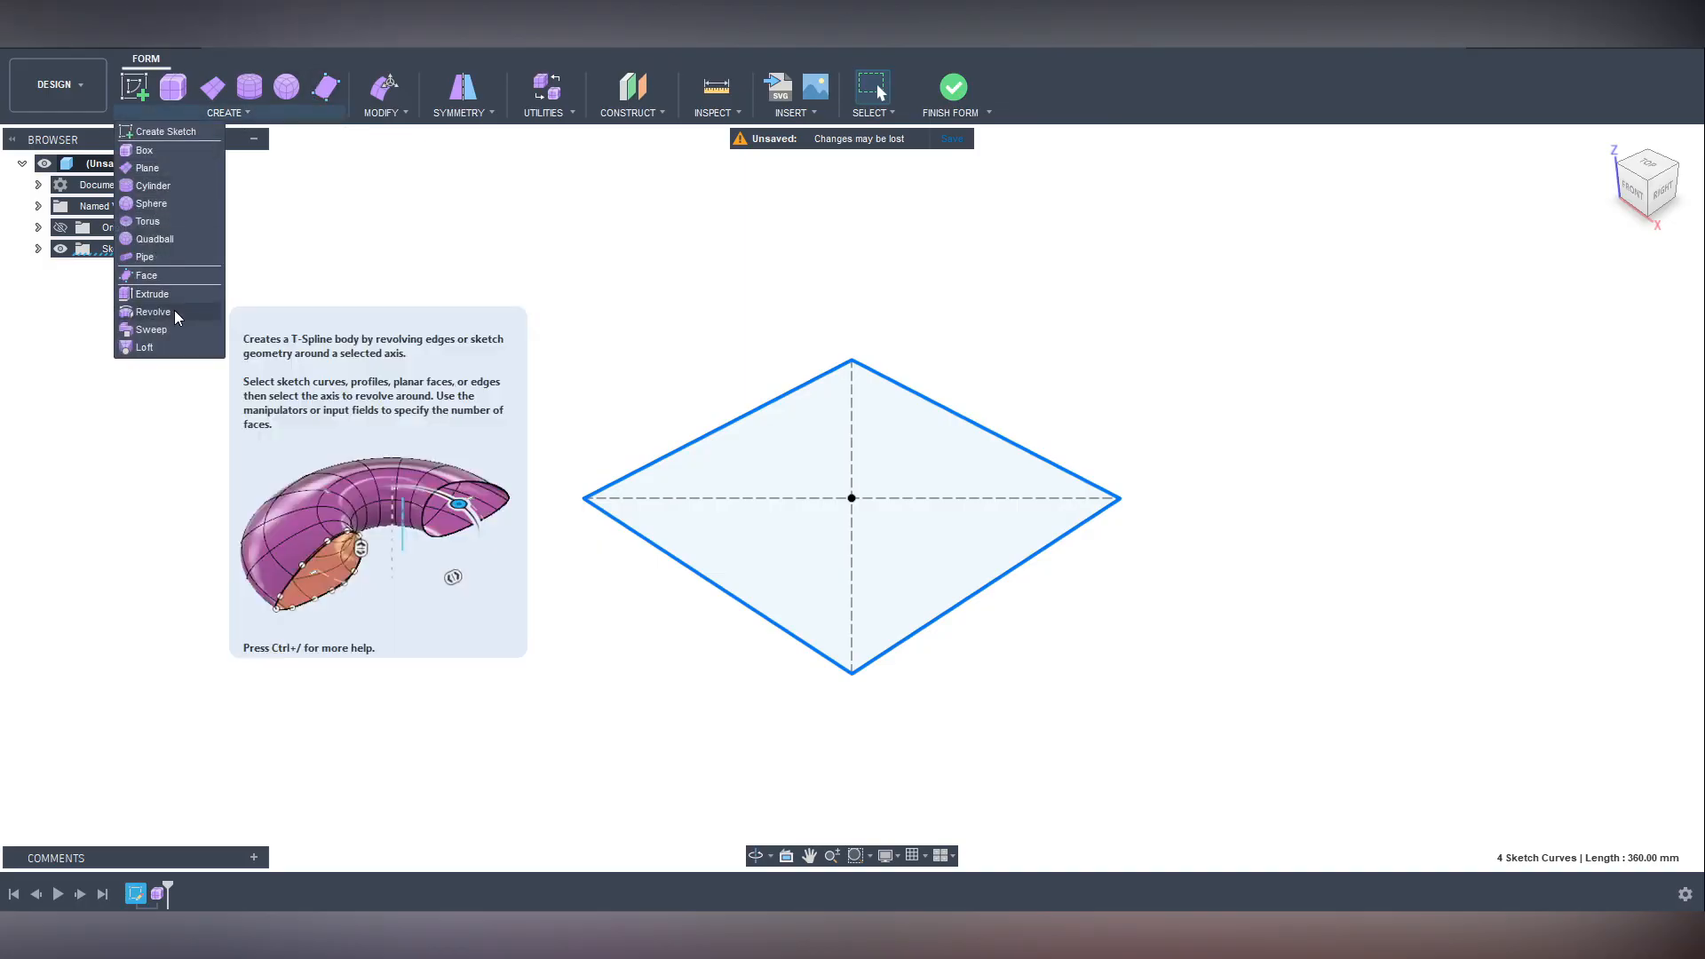
{"action": "left_click", "coordinate": [164, 307]}
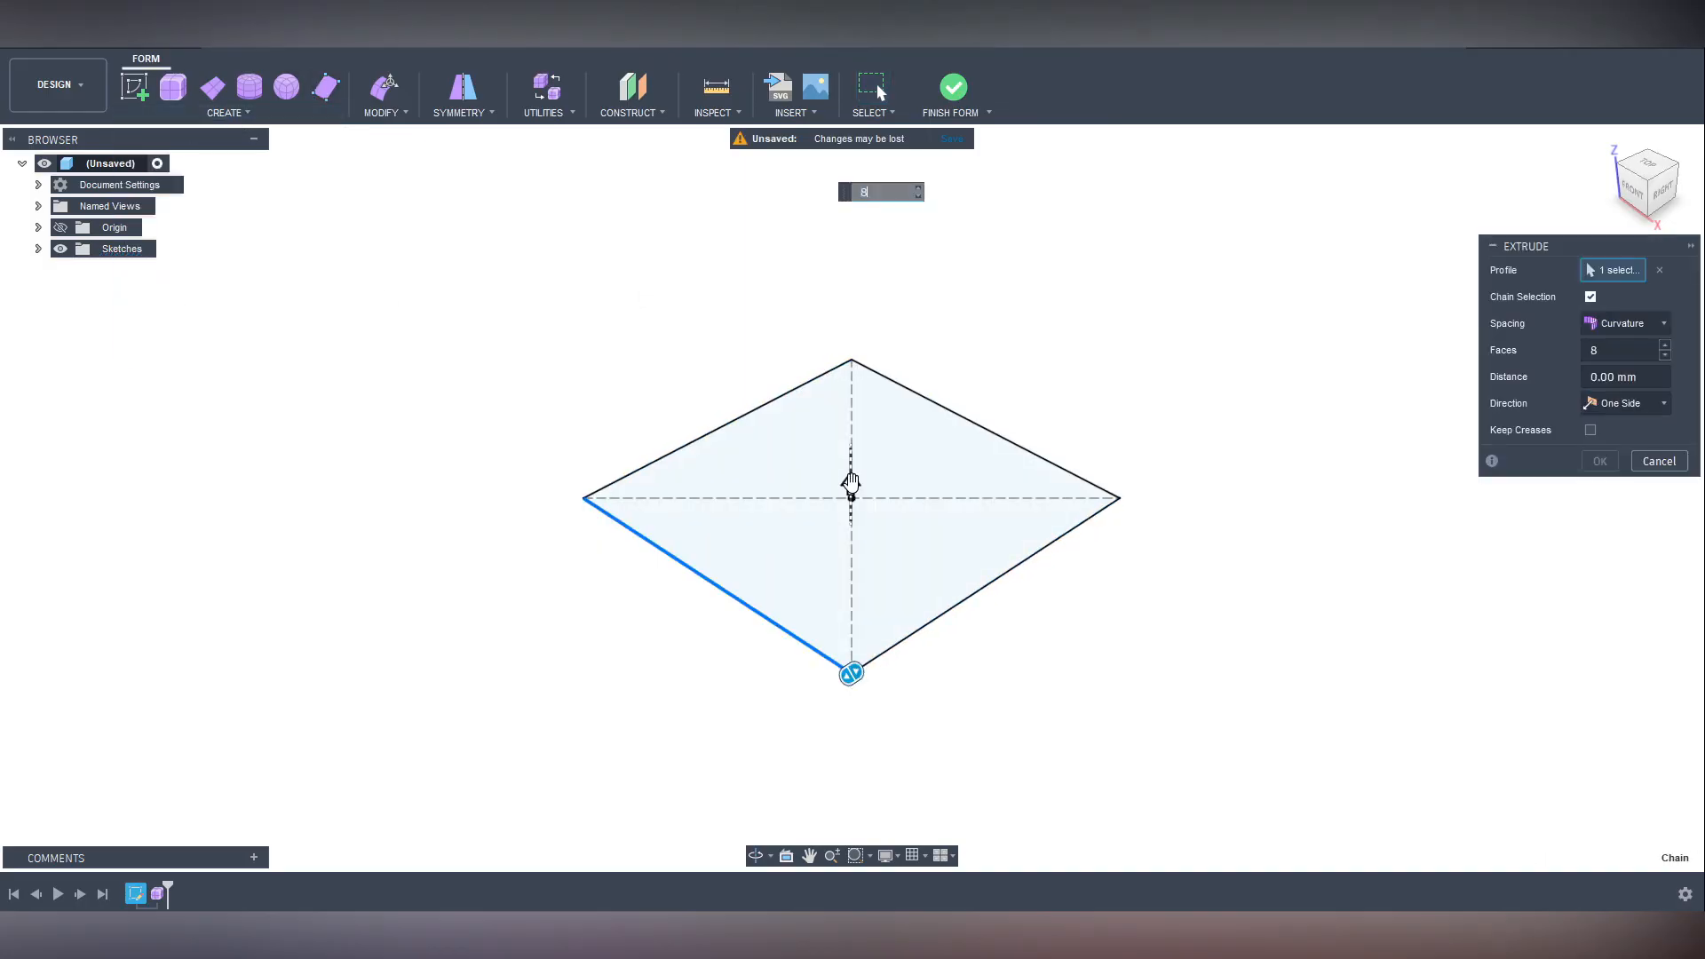
{"action": "left_click_drag", "start_coordinate": [850, 484], "coordinate": [838, 132]}
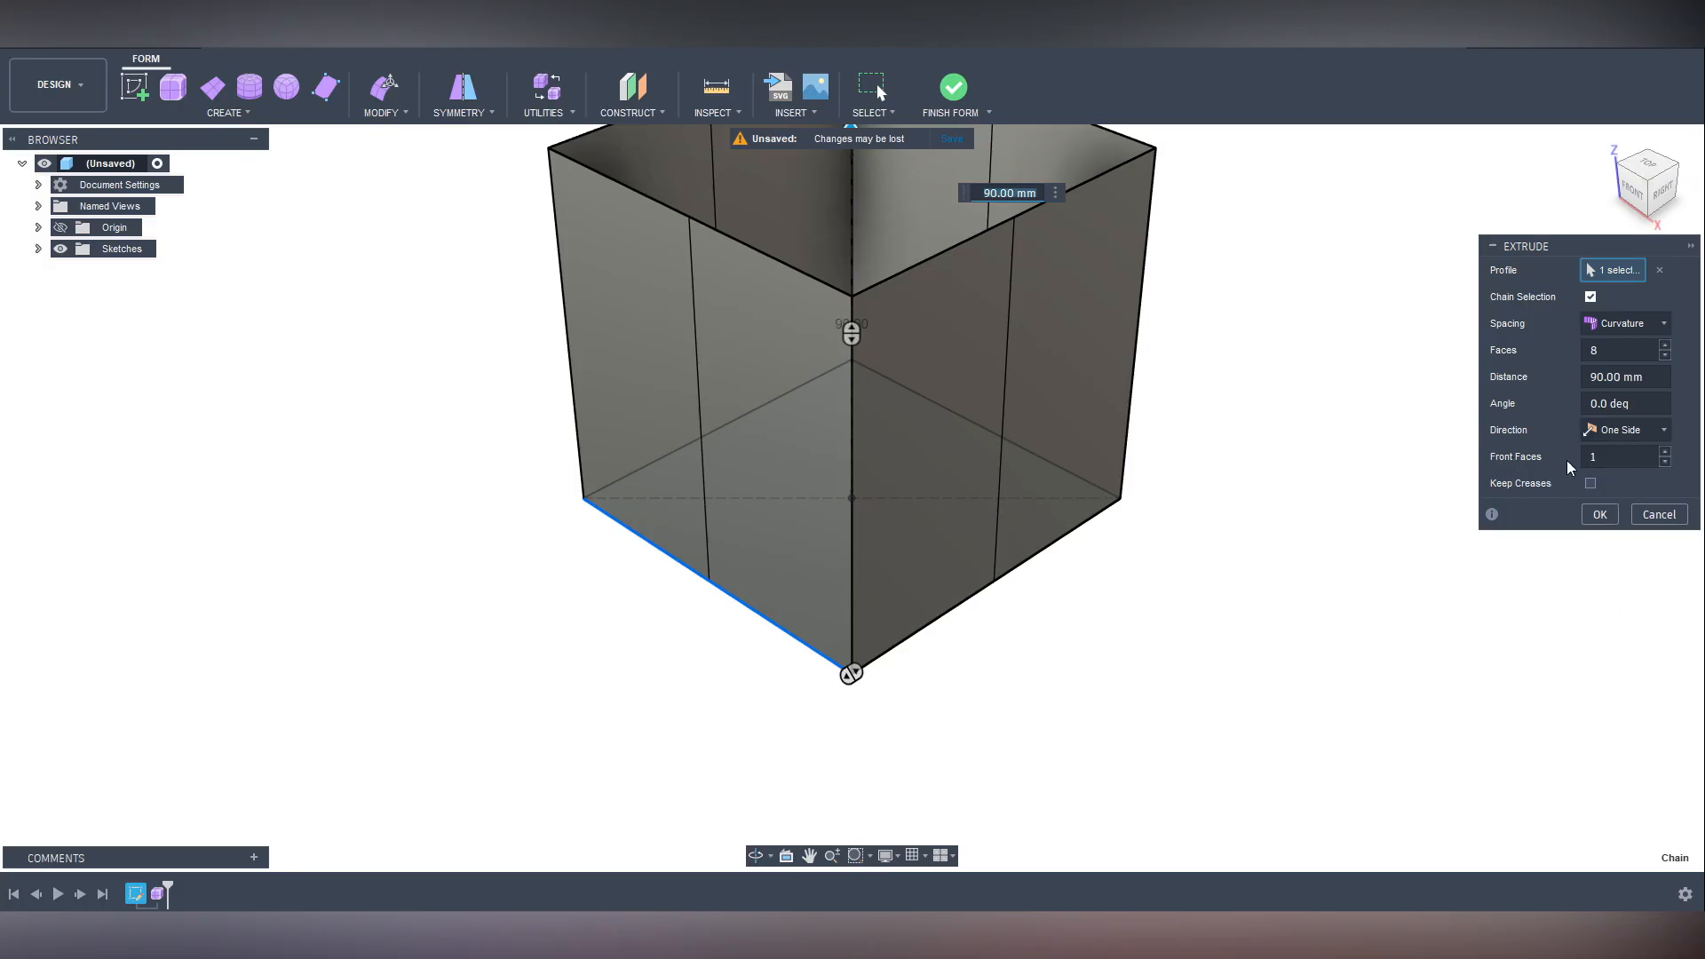
{"action": "left_click", "coordinate": [1666, 451]}
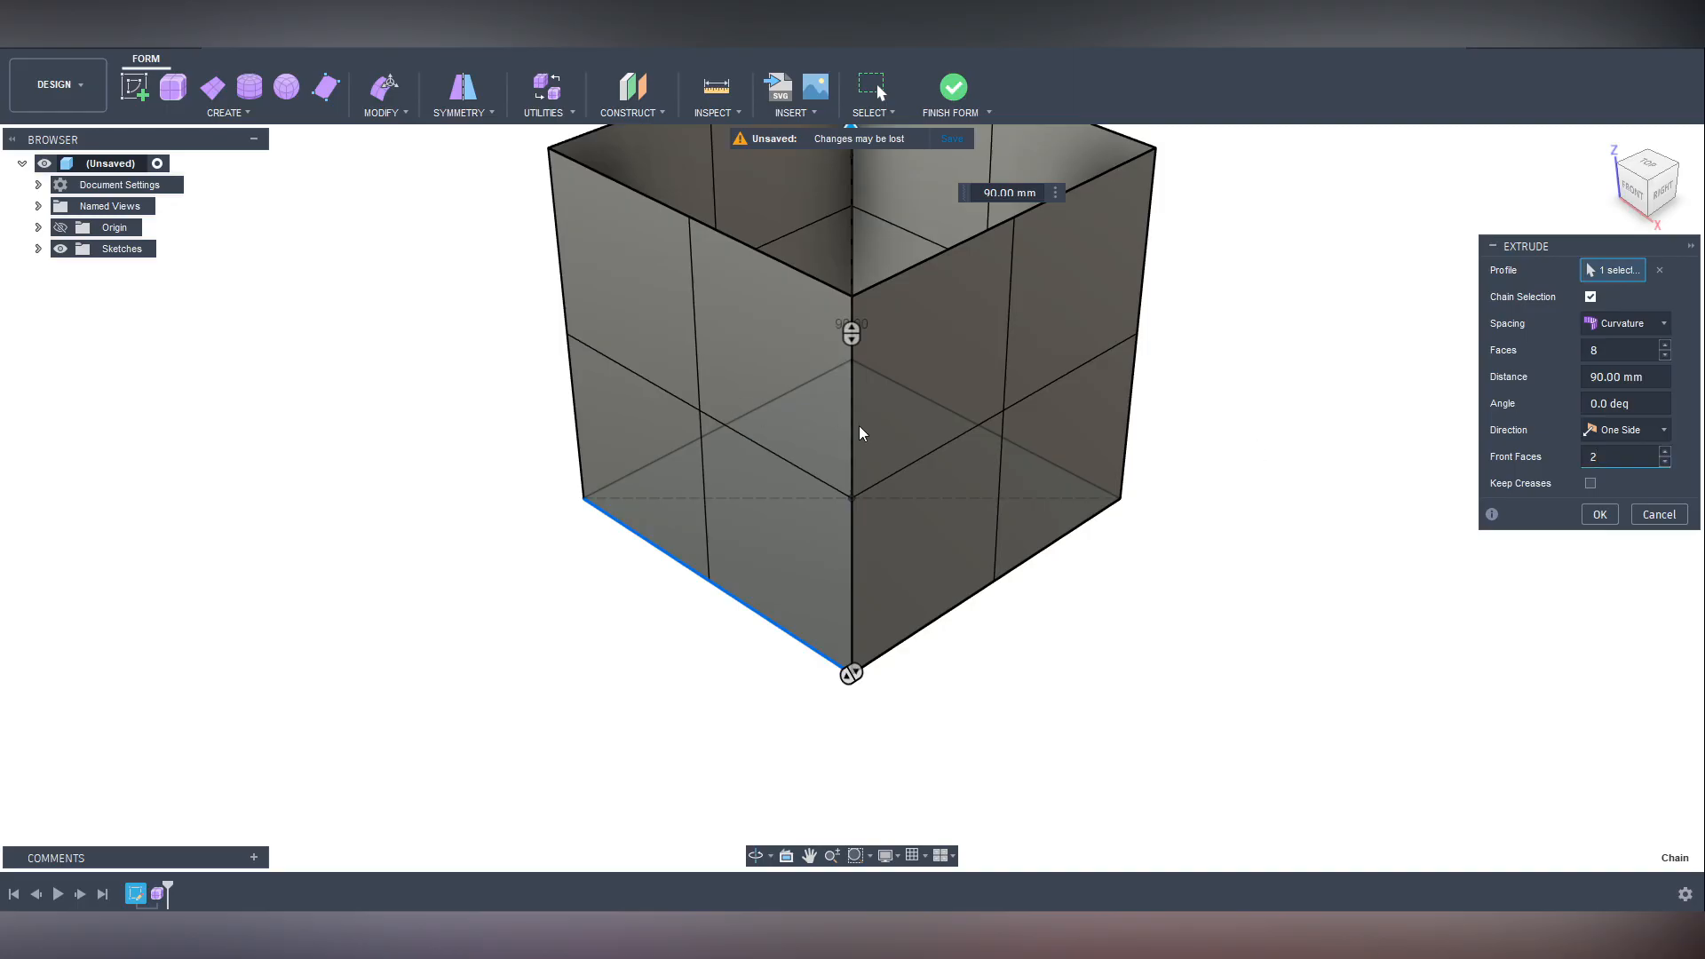
{"action": "left_click", "coordinate": [1599, 515]}
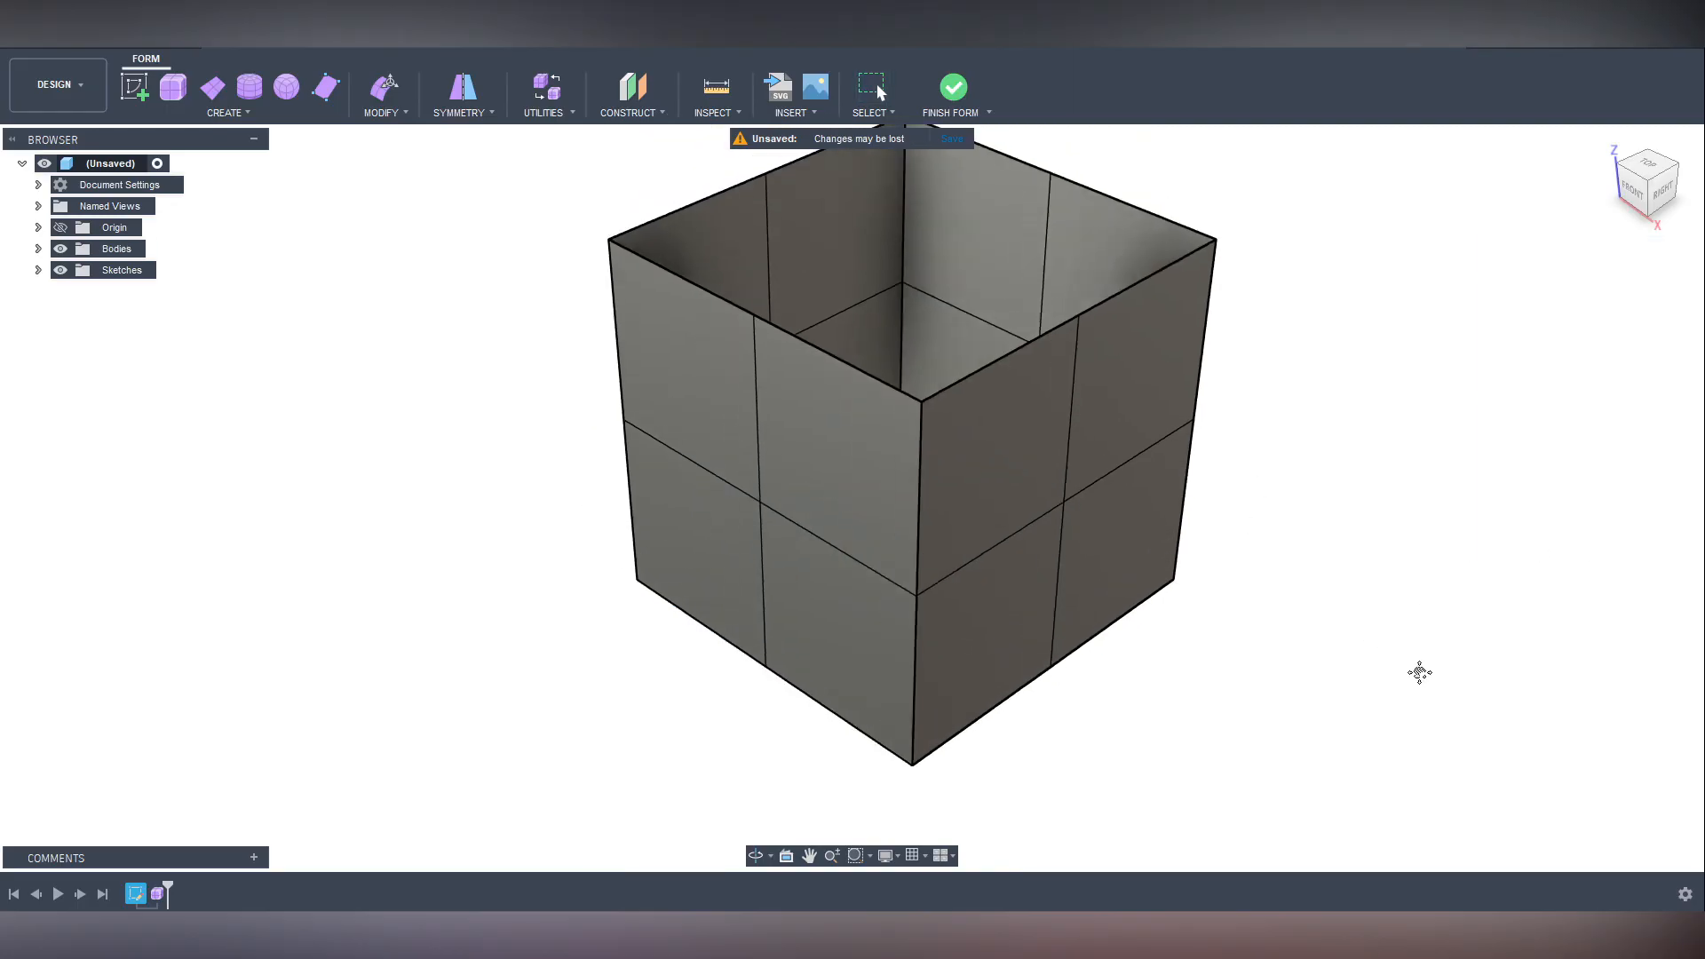
Scale the form's middle horizontal edge loop outward by a factor of about 1.265 and finish the form.
{"action": "double_click", "coordinate": [993, 561]}
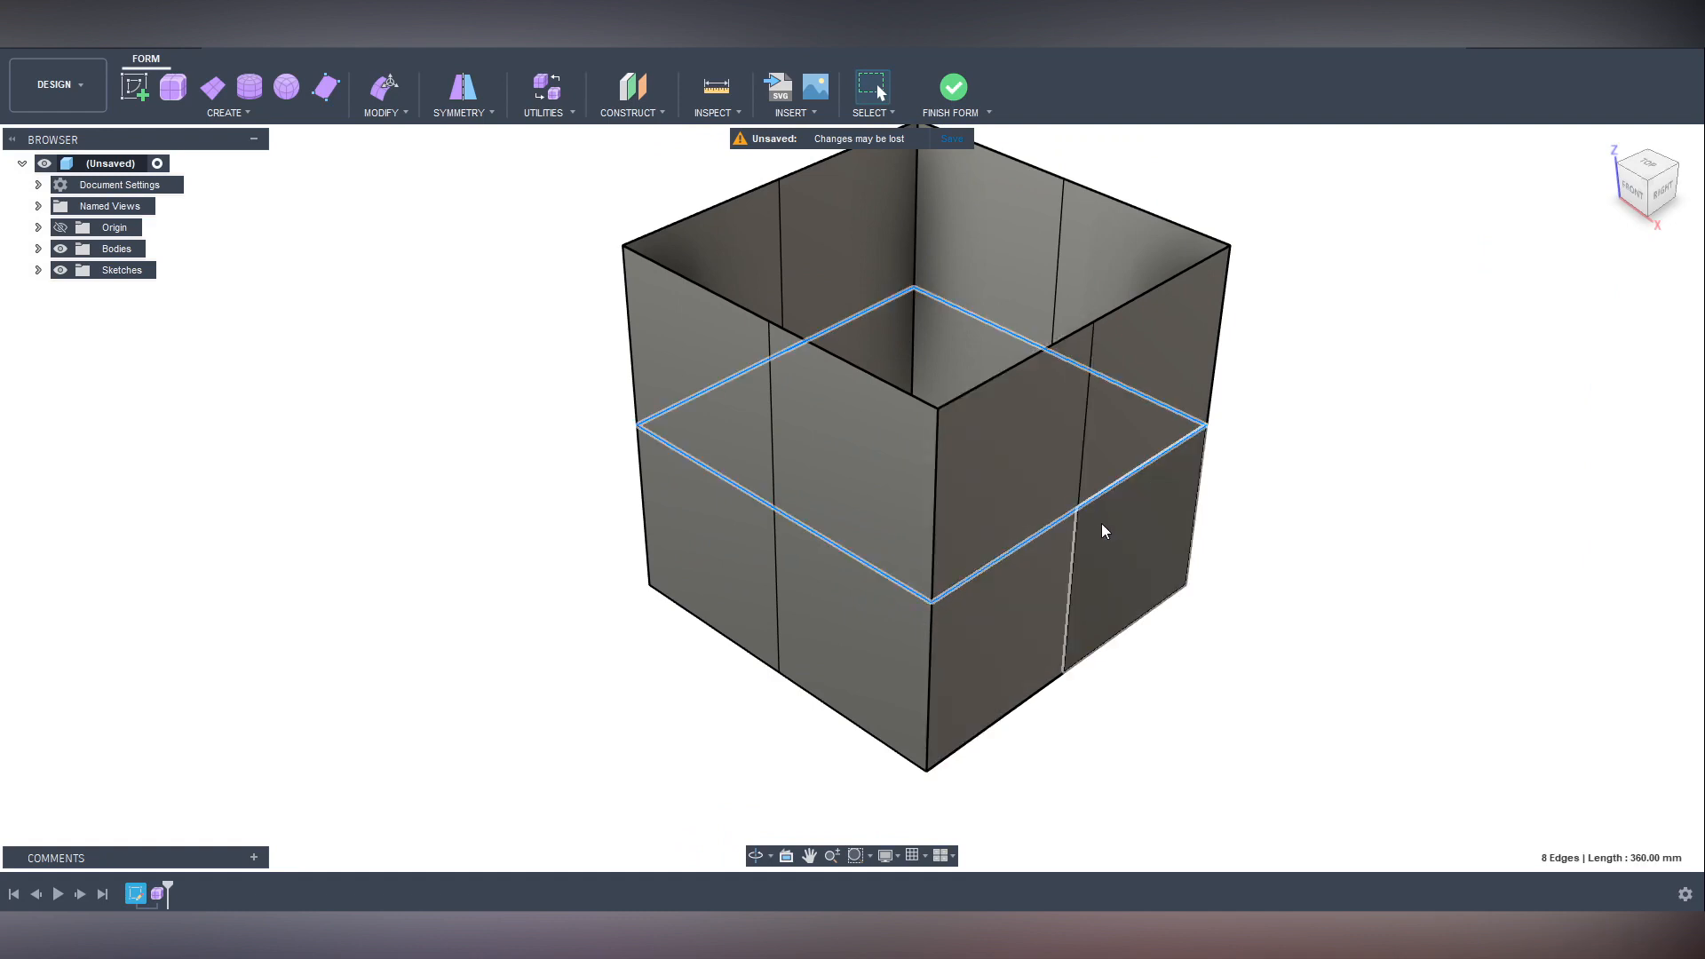
{"action": "left_click", "coordinate": [381, 89]}
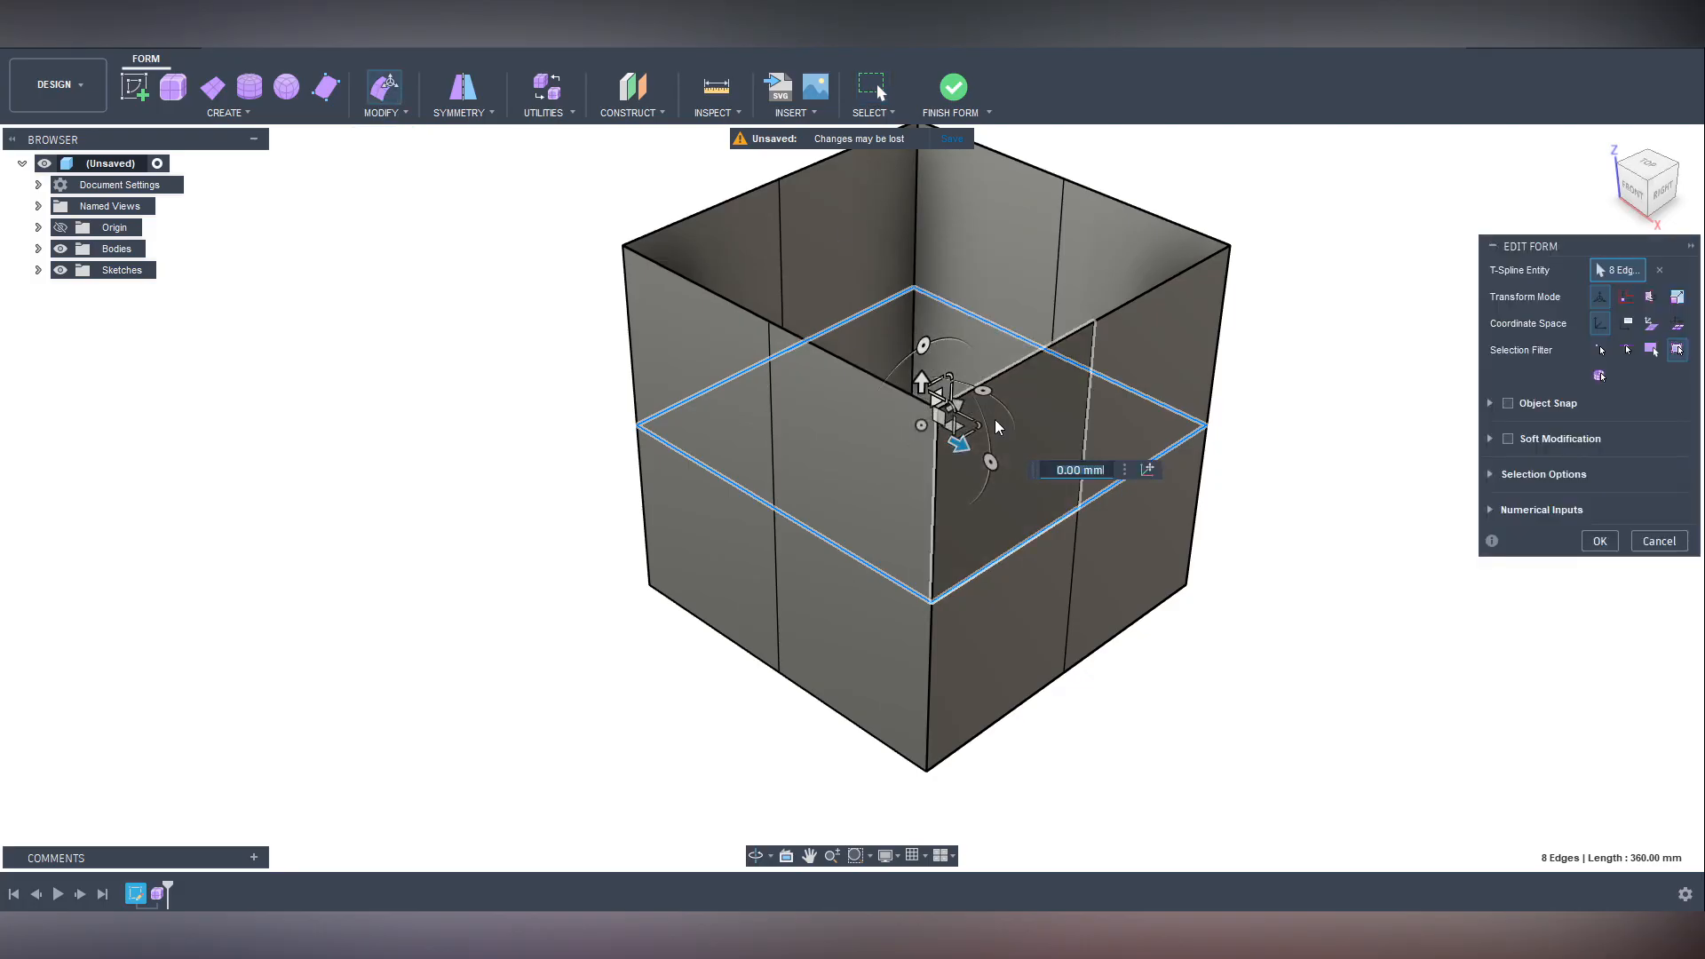
{"action": "left_click_drag", "start_coordinate": [977, 430], "coordinate": [988, 427]}
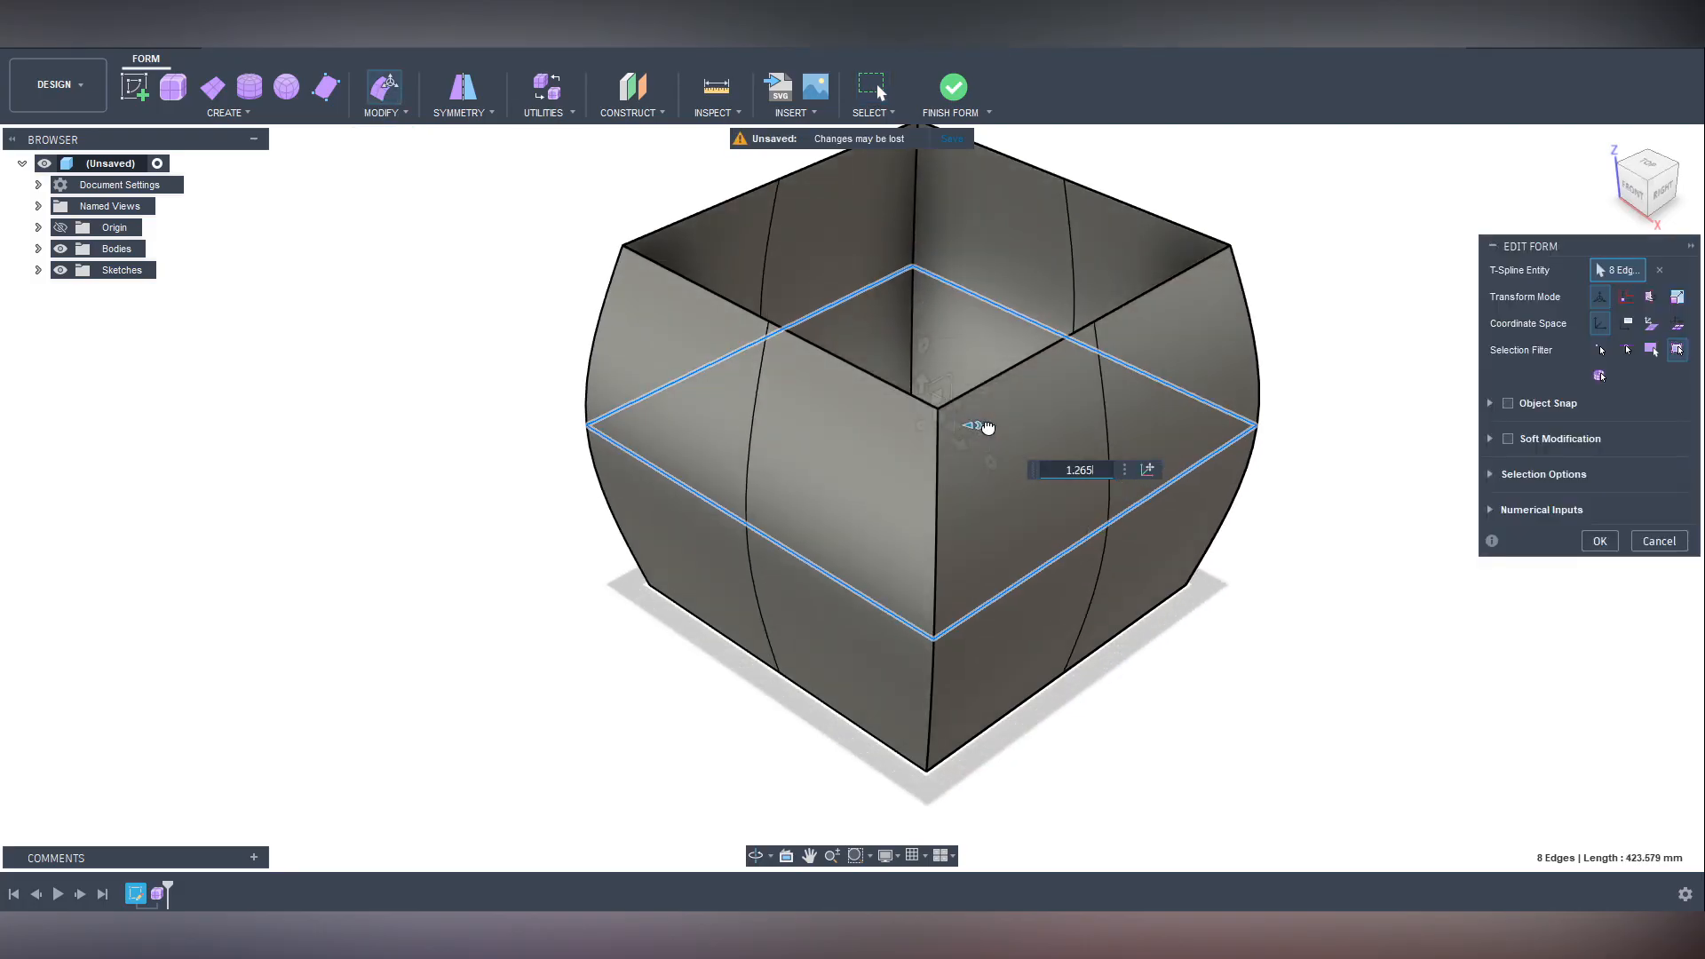
{"action": "left_click", "coordinate": [1208, 702]}
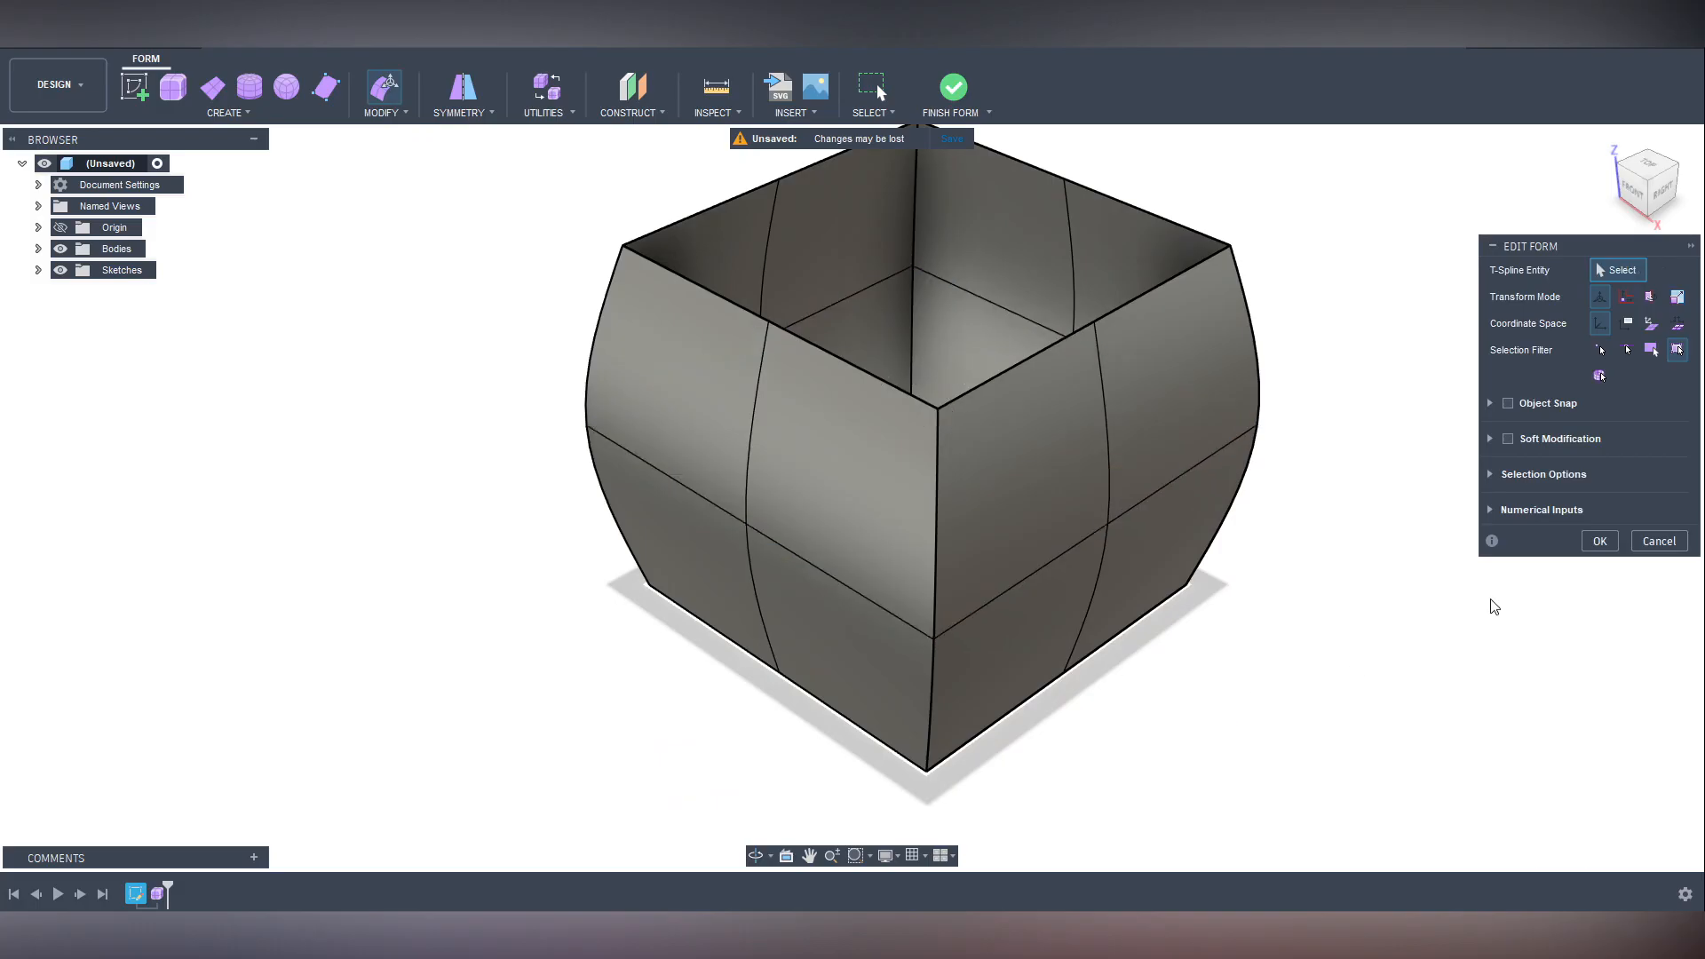
{"action": "middle_click_drag", "start_coordinate": [1299, 689], "coordinate": [1214, 697], "text": "shift"}
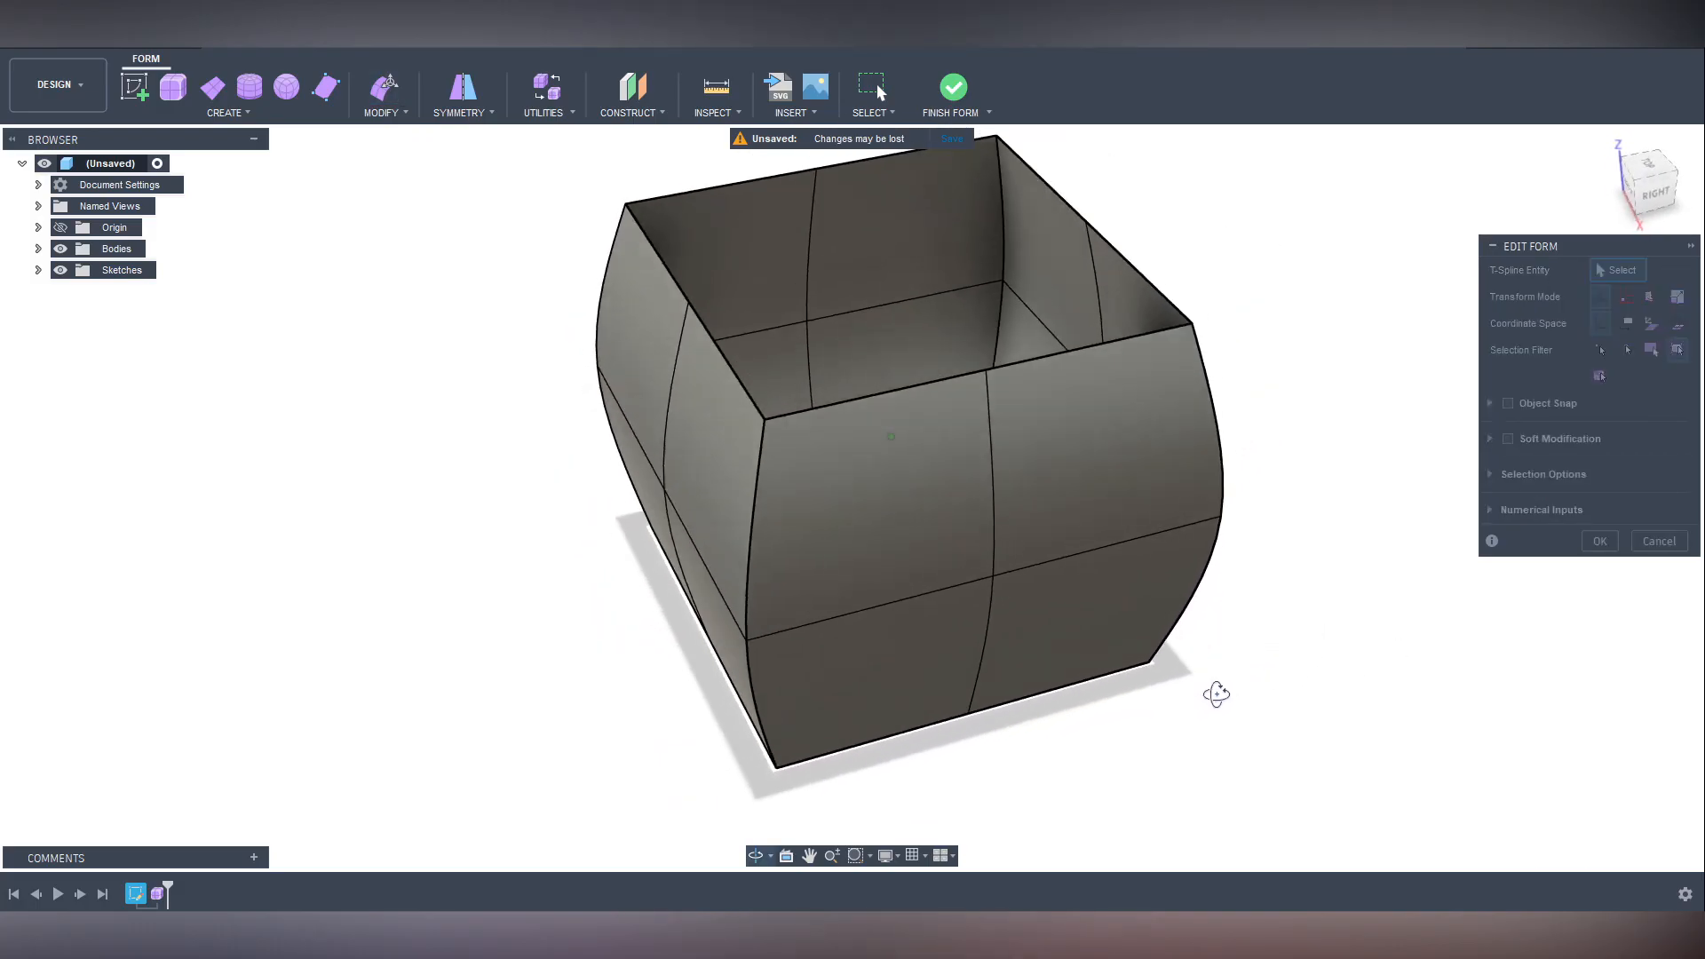
{"action": "left_click", "coordinate": [1599, 542]}
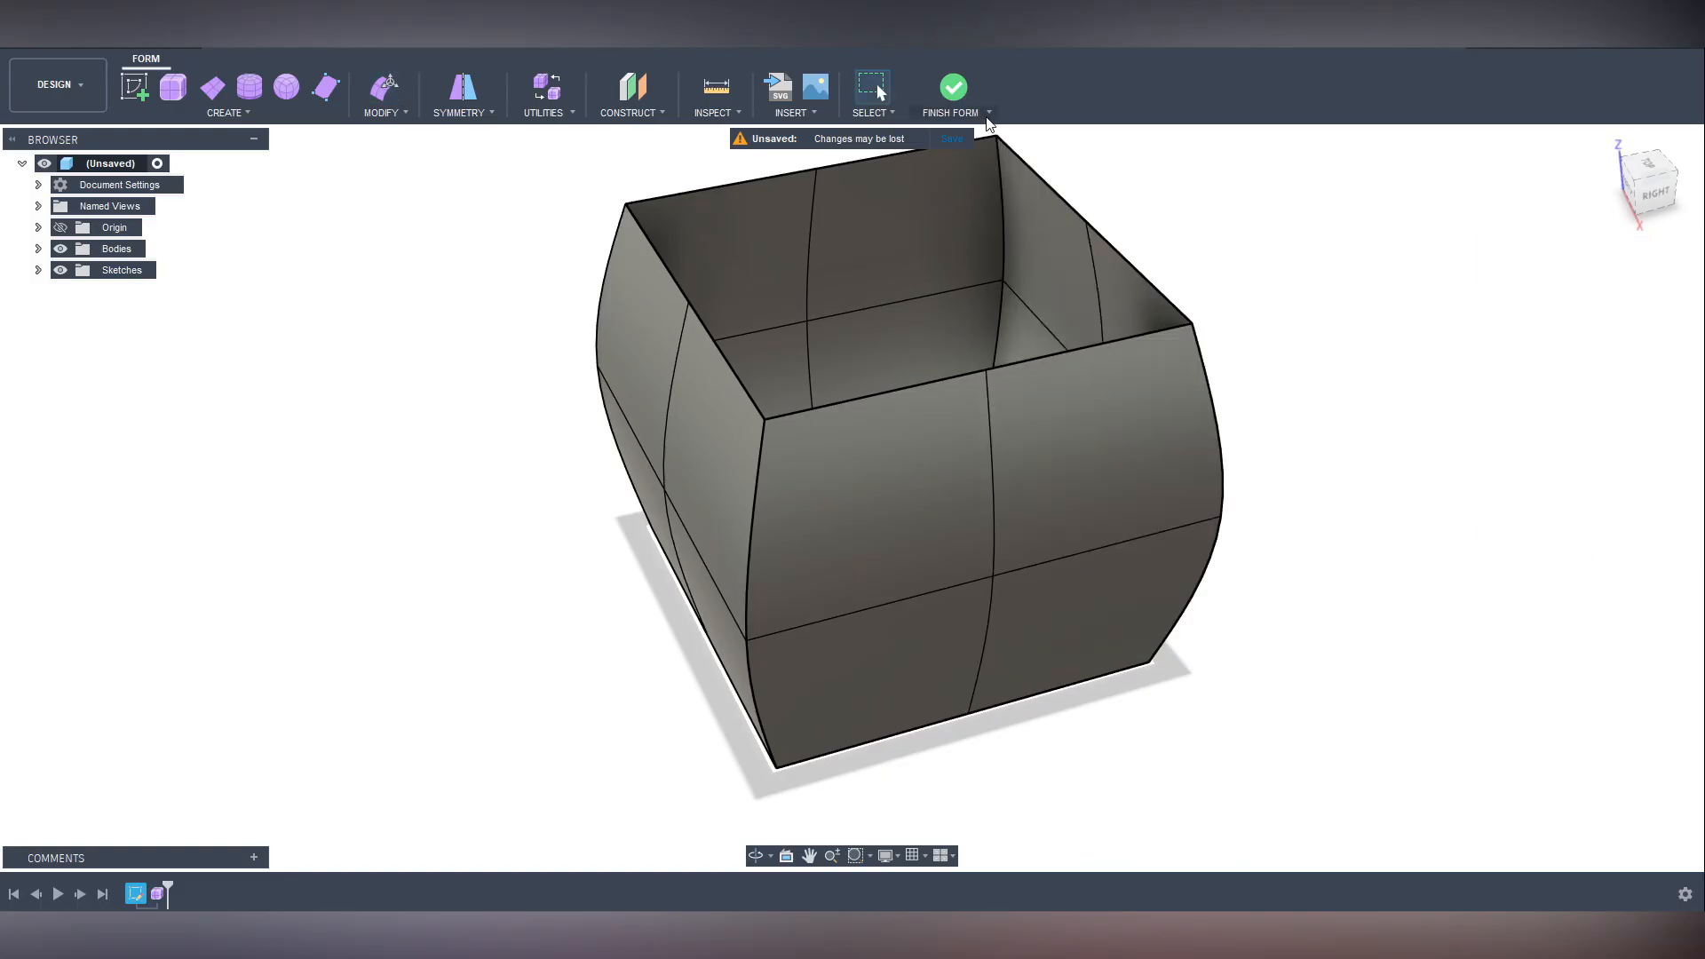
{"action": "left_click", "coordinate": [954, 88]}
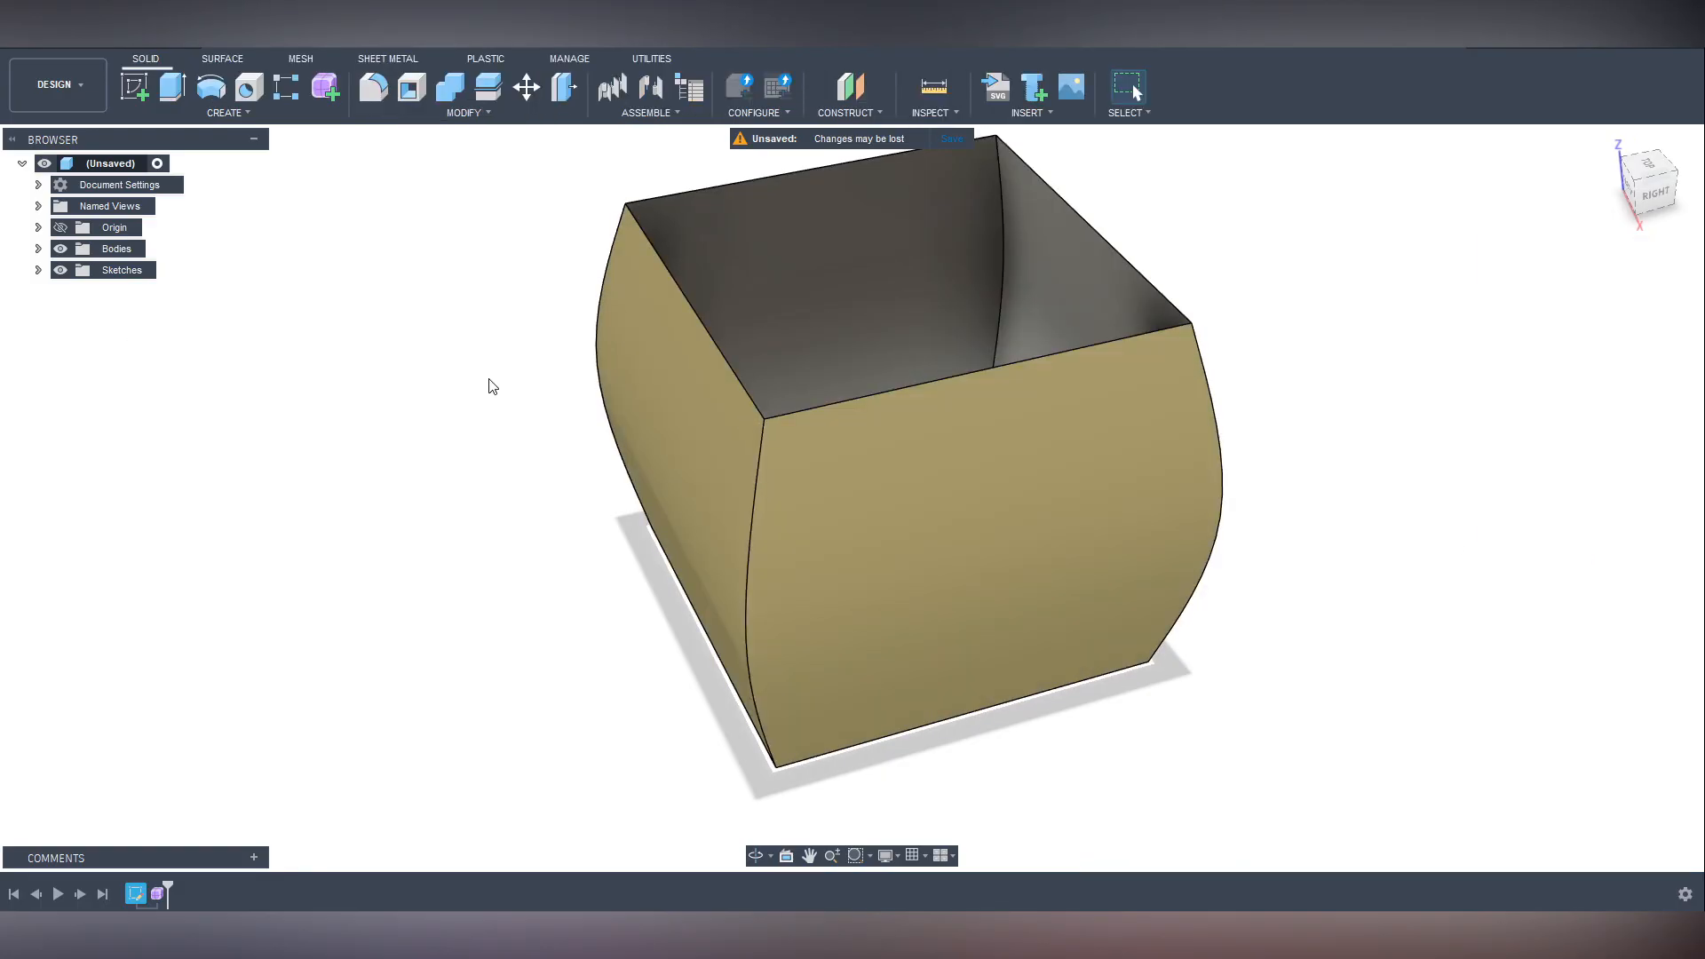
Patch the open bottom and top of the bulged box with surfaces as new bodies.
{"action": "middle_click_drag", "start_coordinate": [488, 380], "coordinate": [470, 538], "text": "shift"}
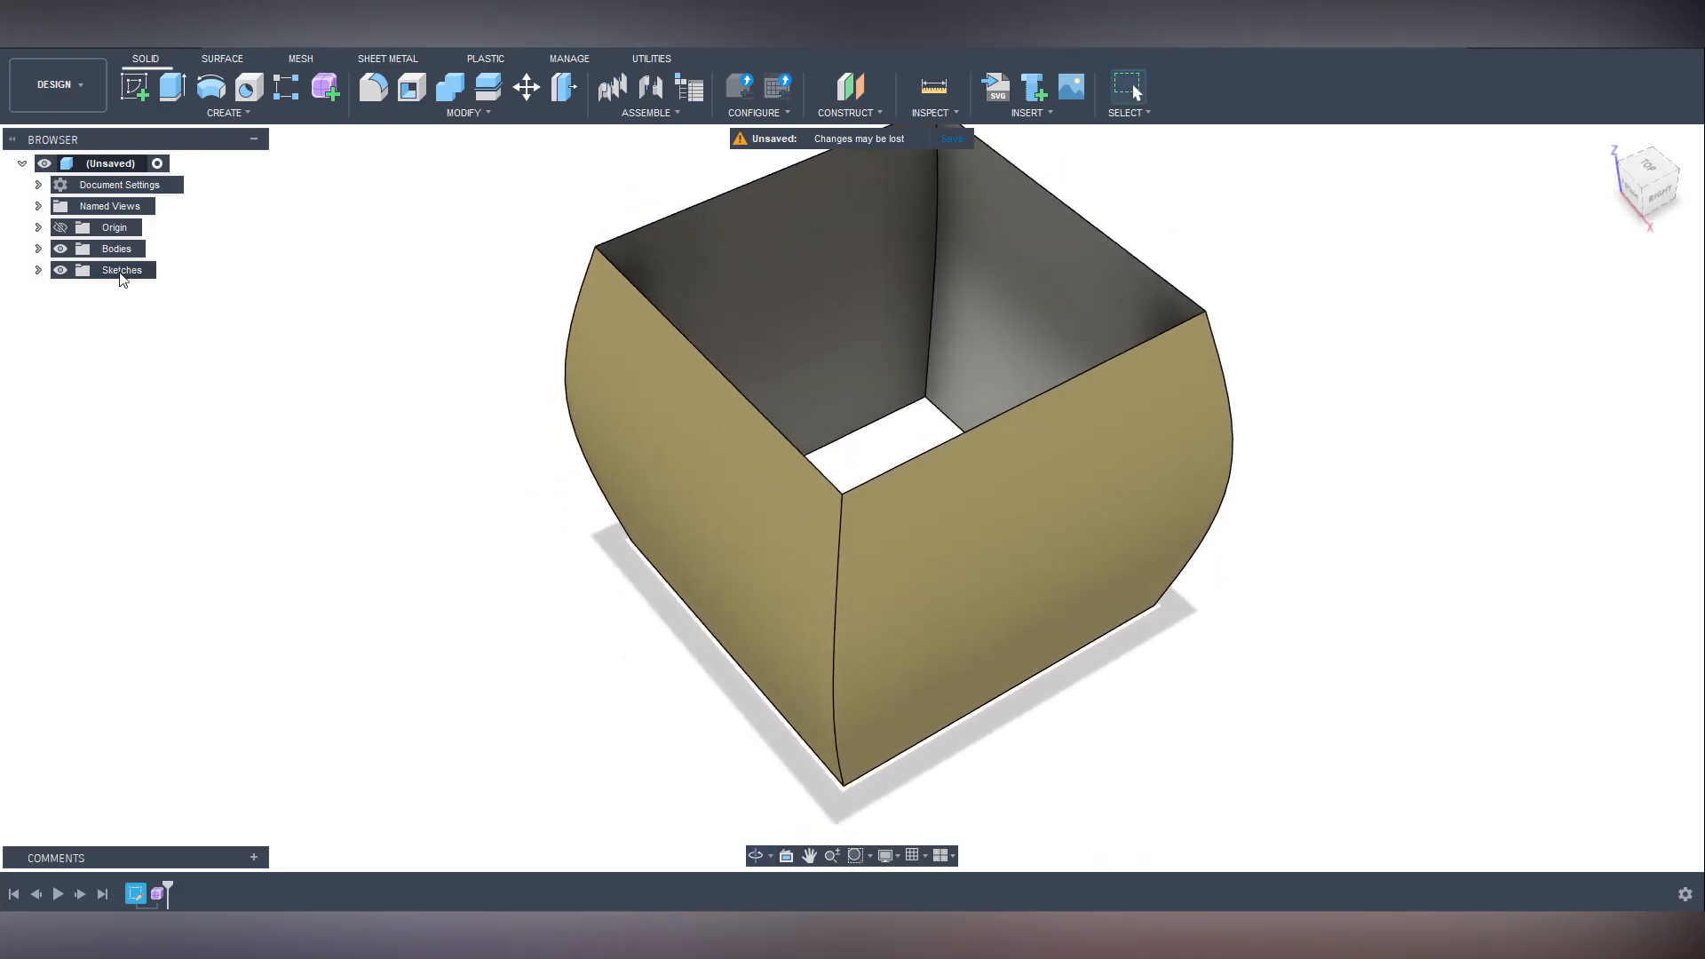
{"action": "left_click", "coordinate": [39, 249]}
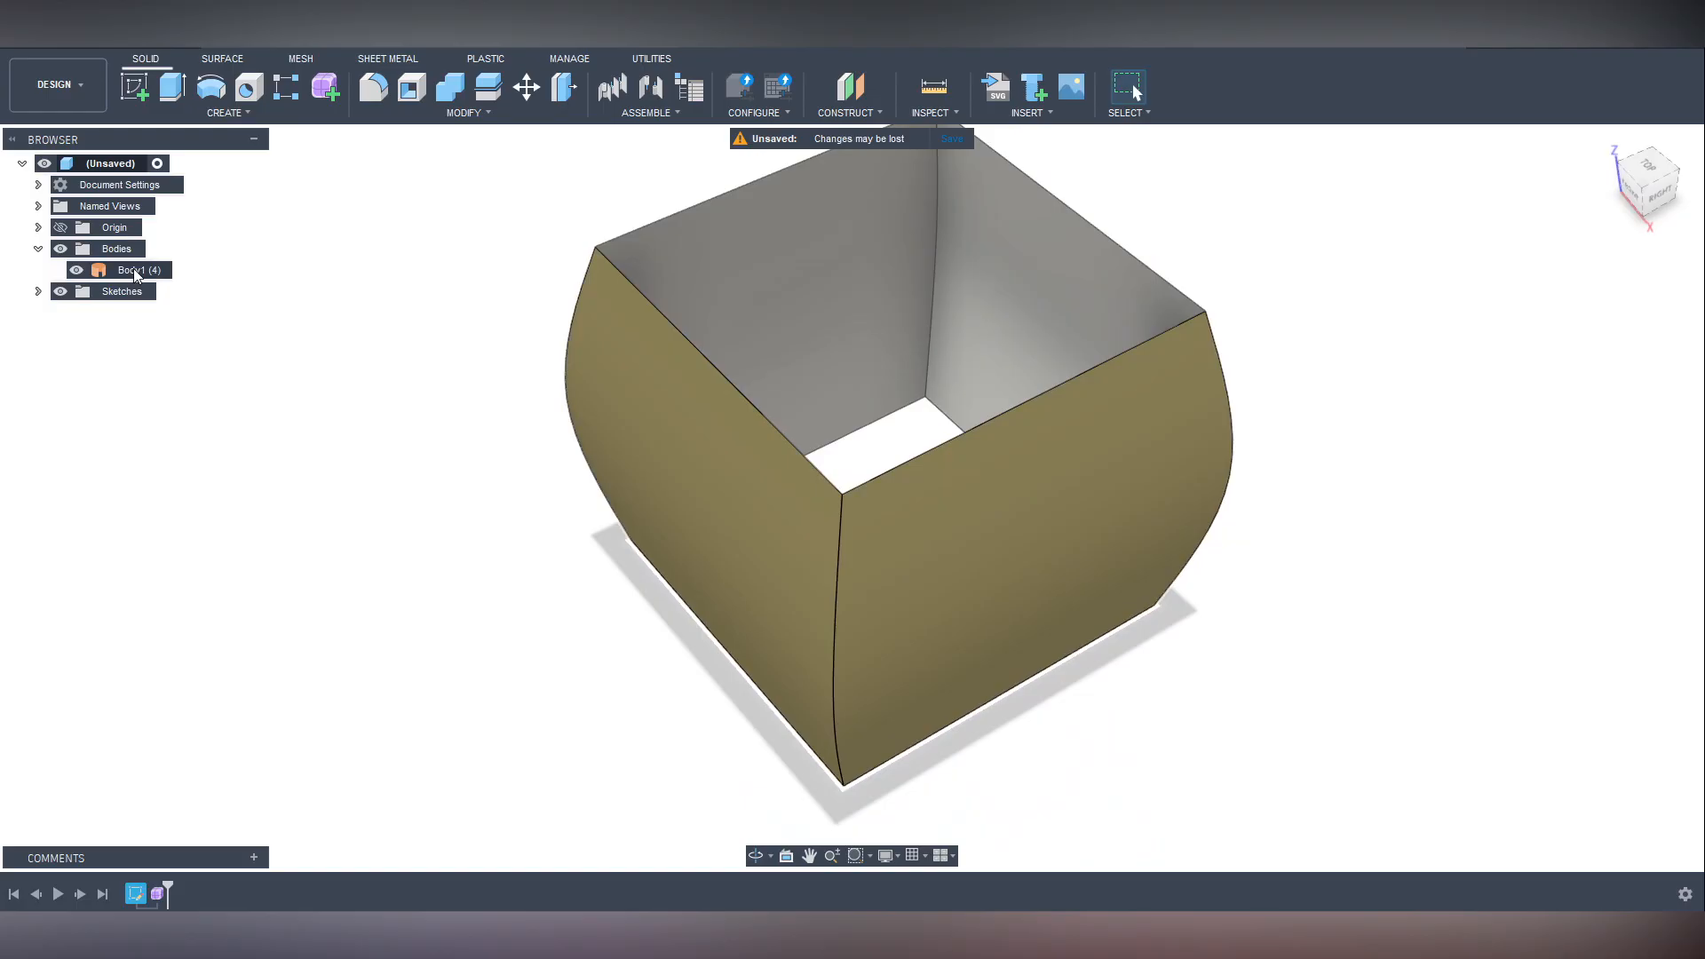
{"action": "middle_click_drag", "start_coordinate": [524, 538], "coordinate": [503, 571], "text": "shift"}
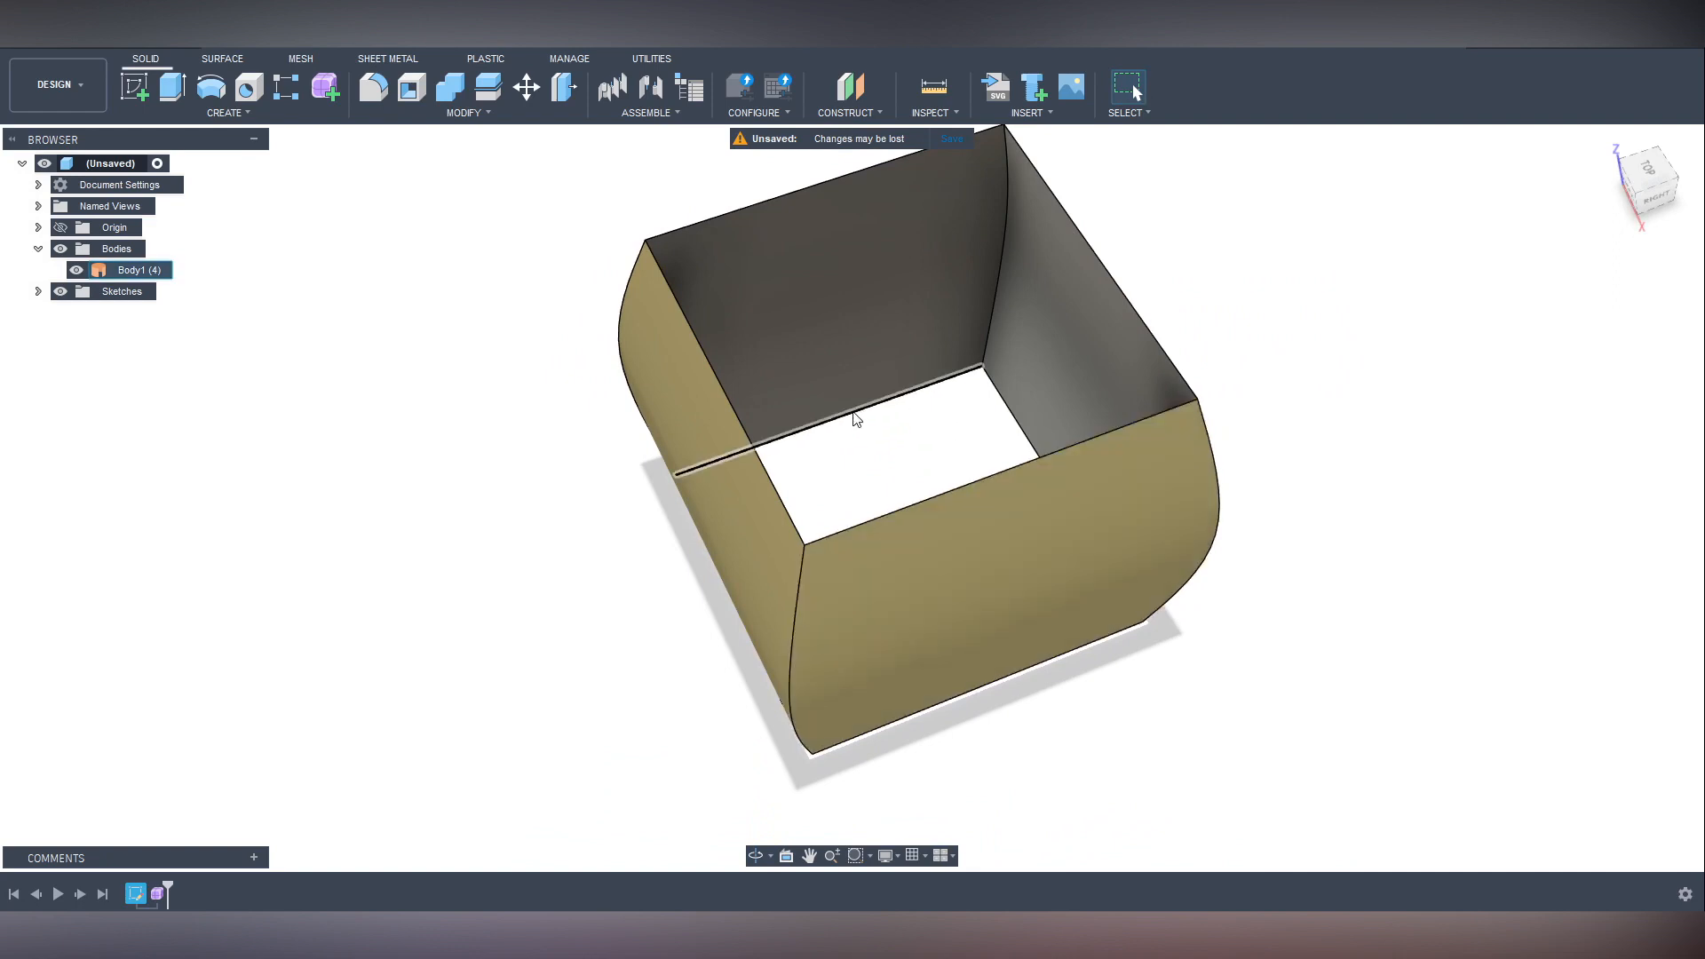
{"action": "left_click", "coordinate": [218, 60]}
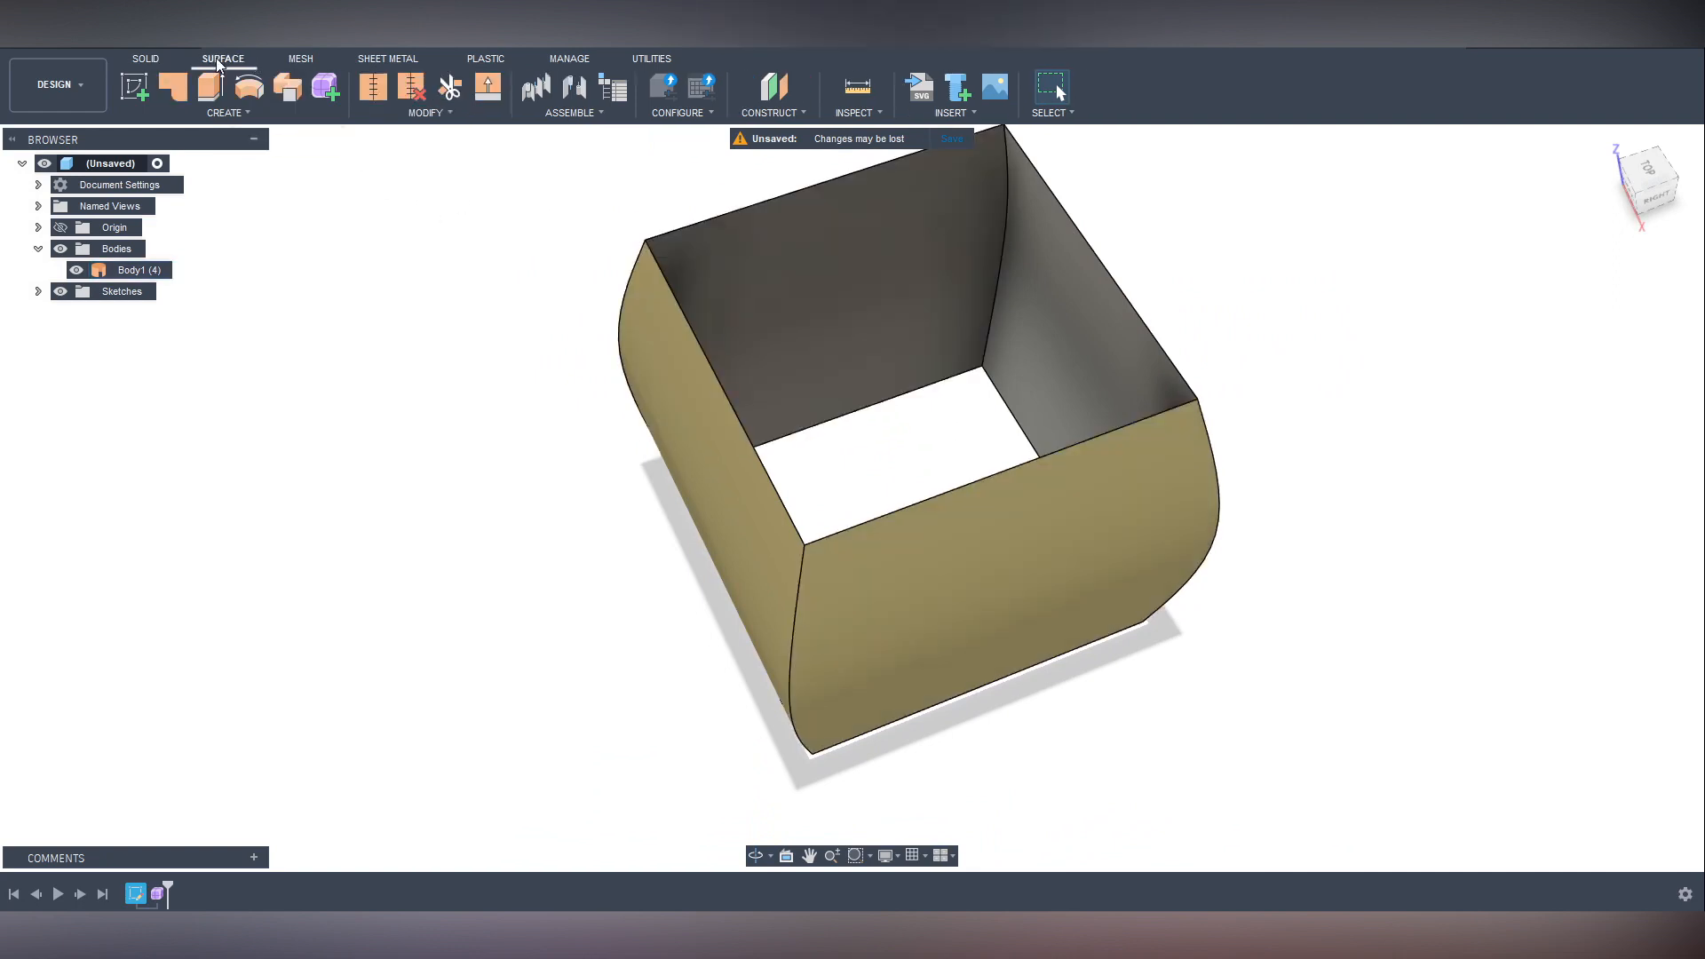
{"action": "left_click", "coordinate": [174, 91]}
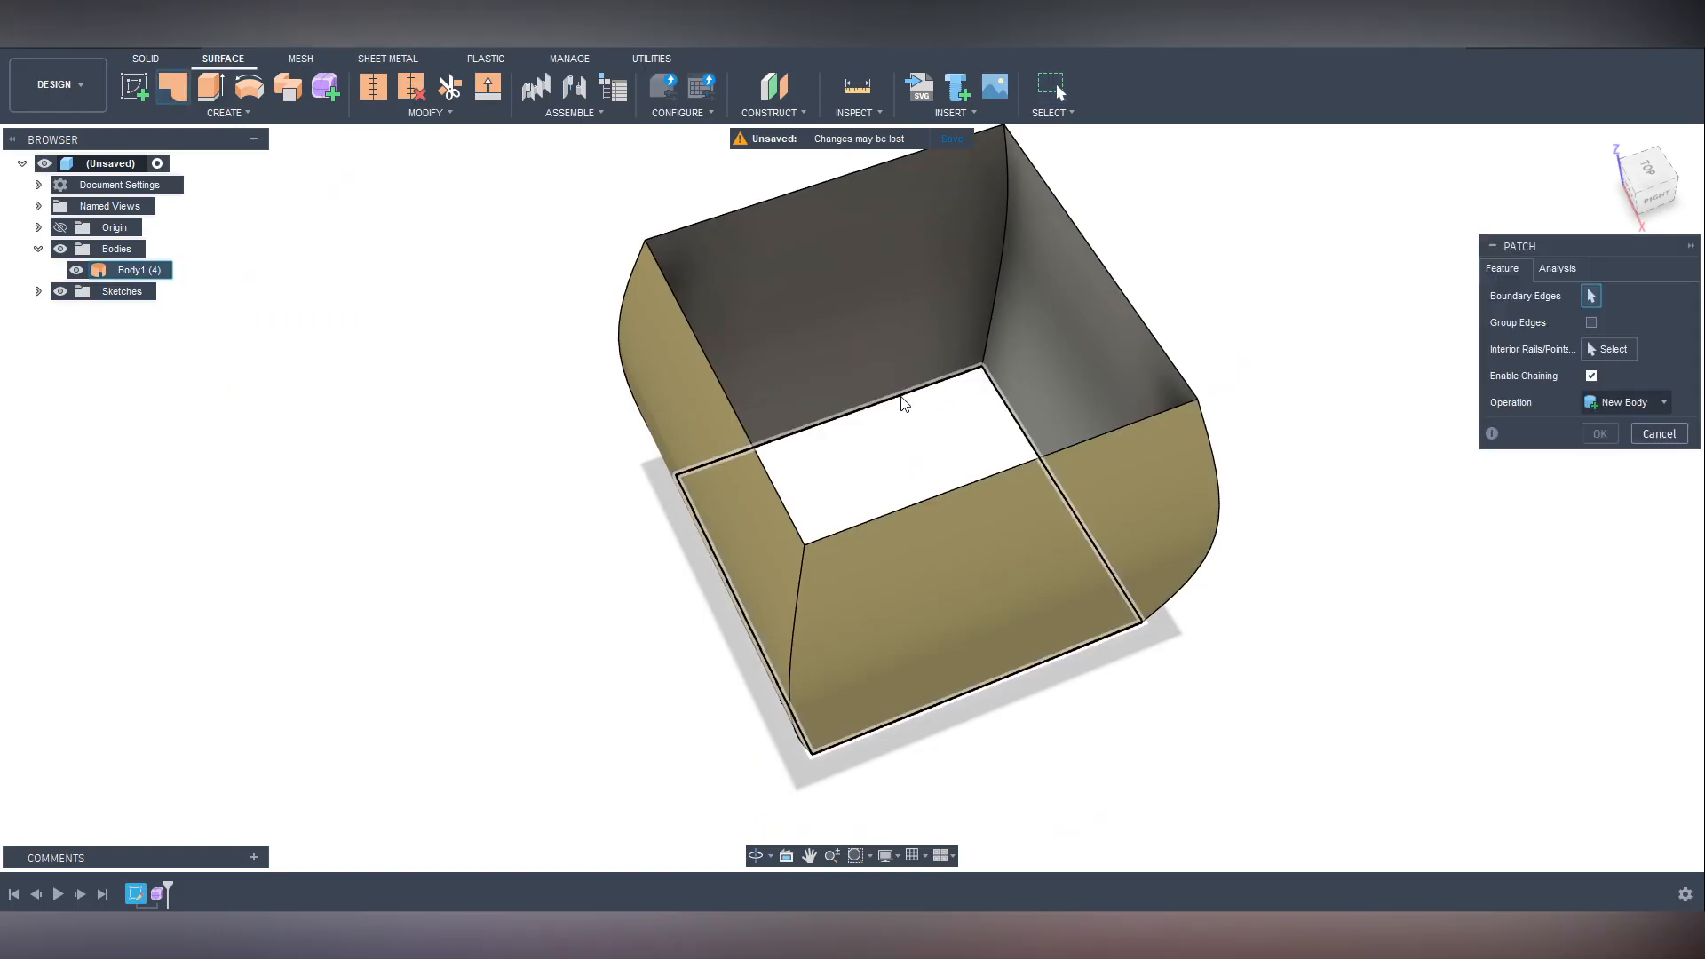
{"action": "left_click", "coordinate": [903, 402]}
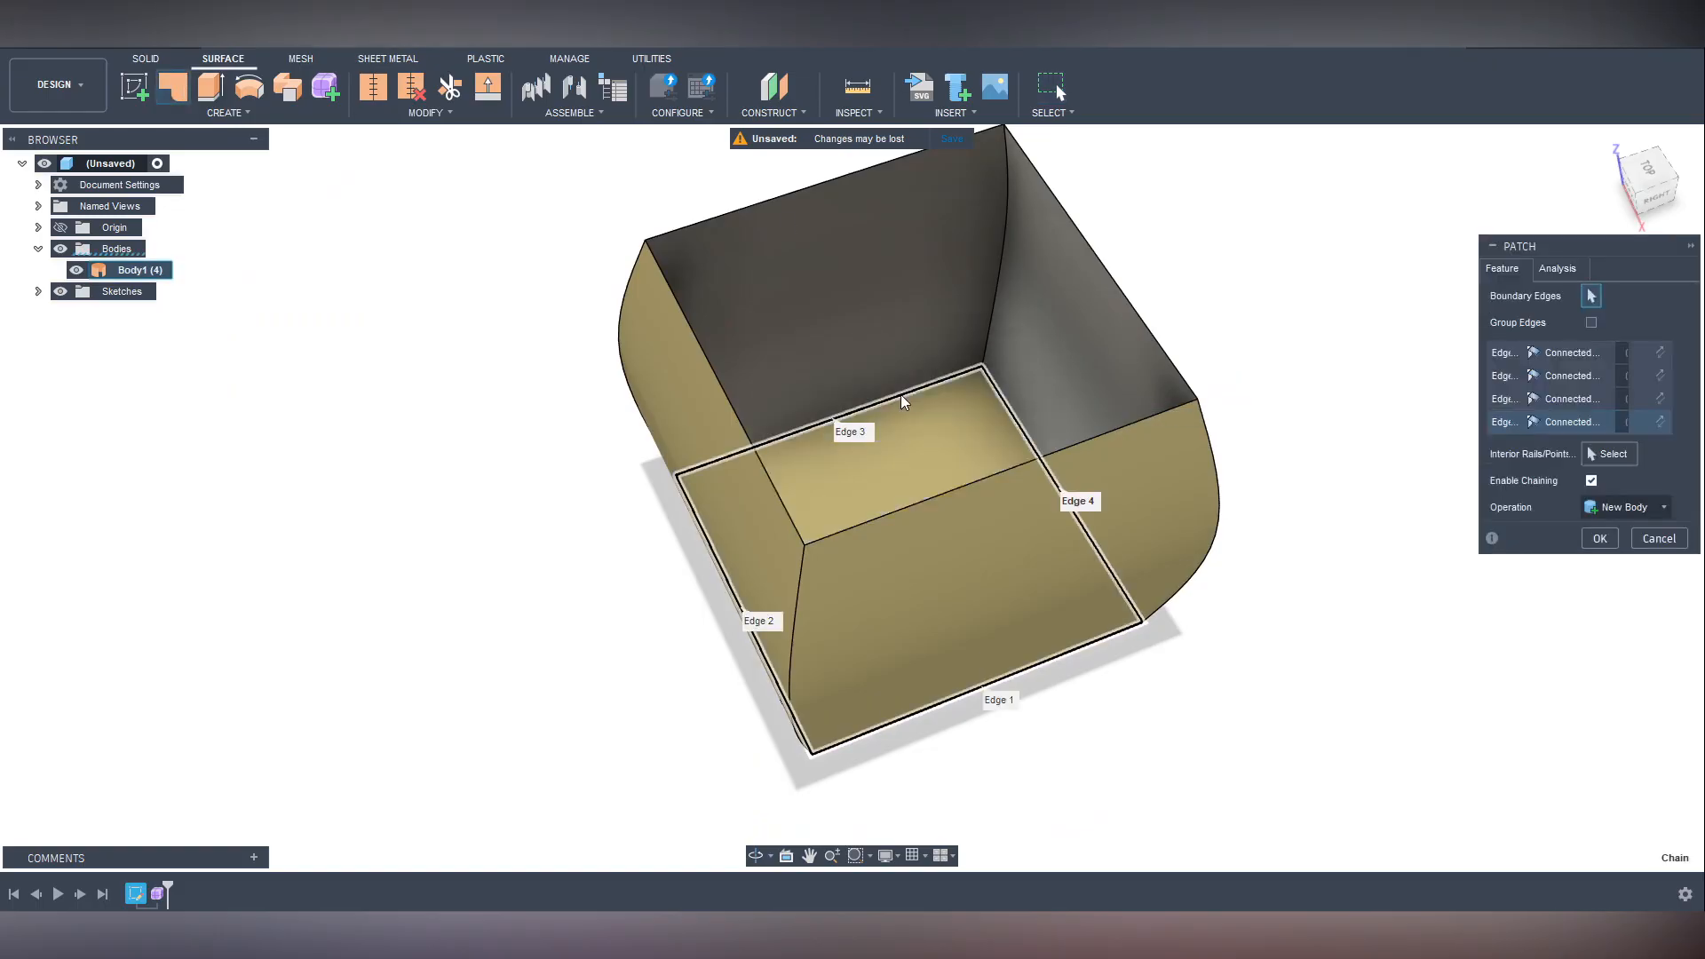
{"action": "left_click", "coordinate": [812, 190]}
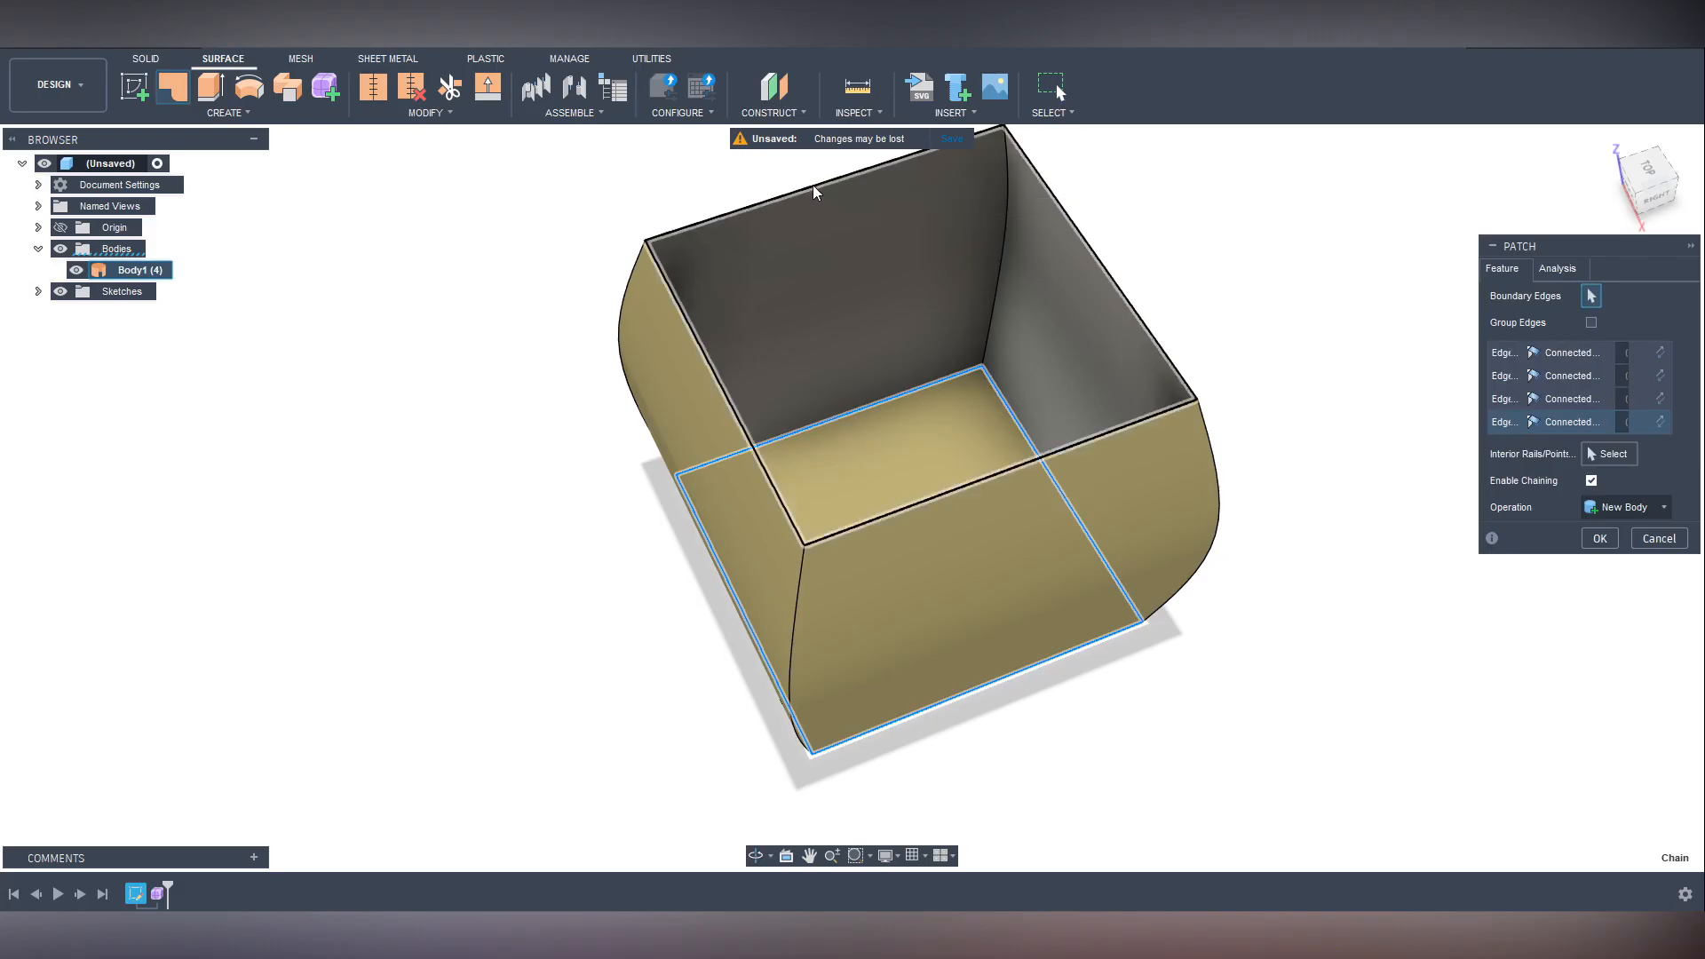
{"action": "left_click", "coordinate": [1600, 539]}
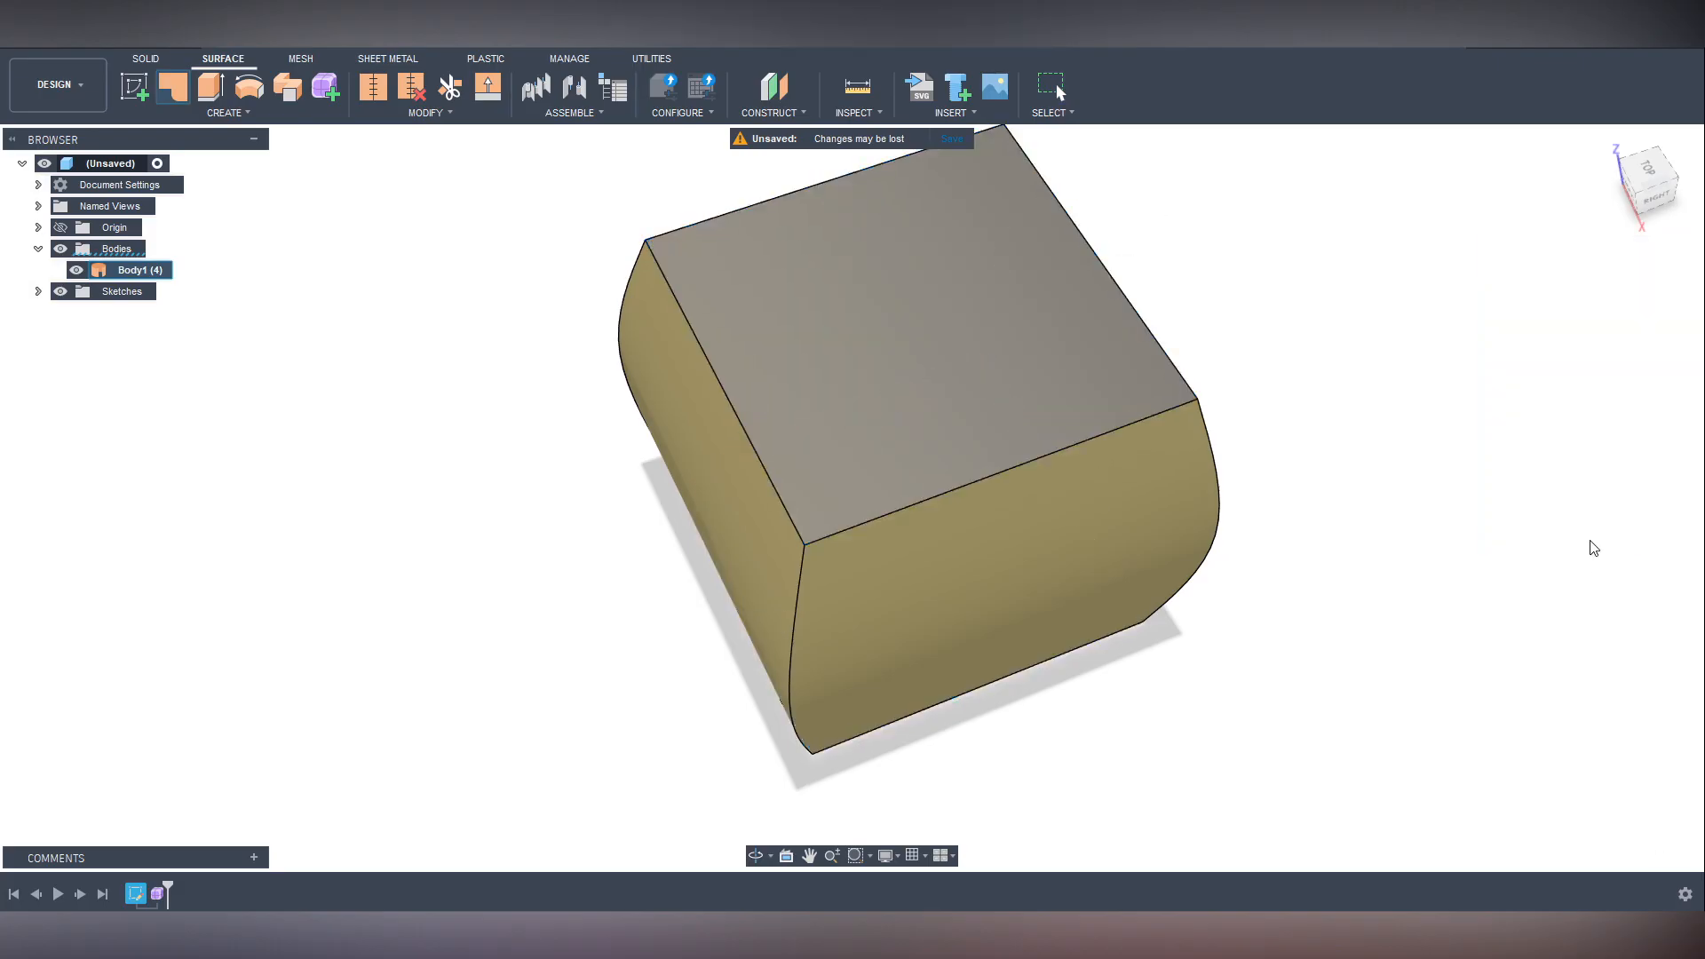
Try to move the top patch face -55 mm along Y.
{"action": "middle_click_drag", "start_coordinate": [1240, 767], "coordinate": [1232, 701], "text": "shift"}
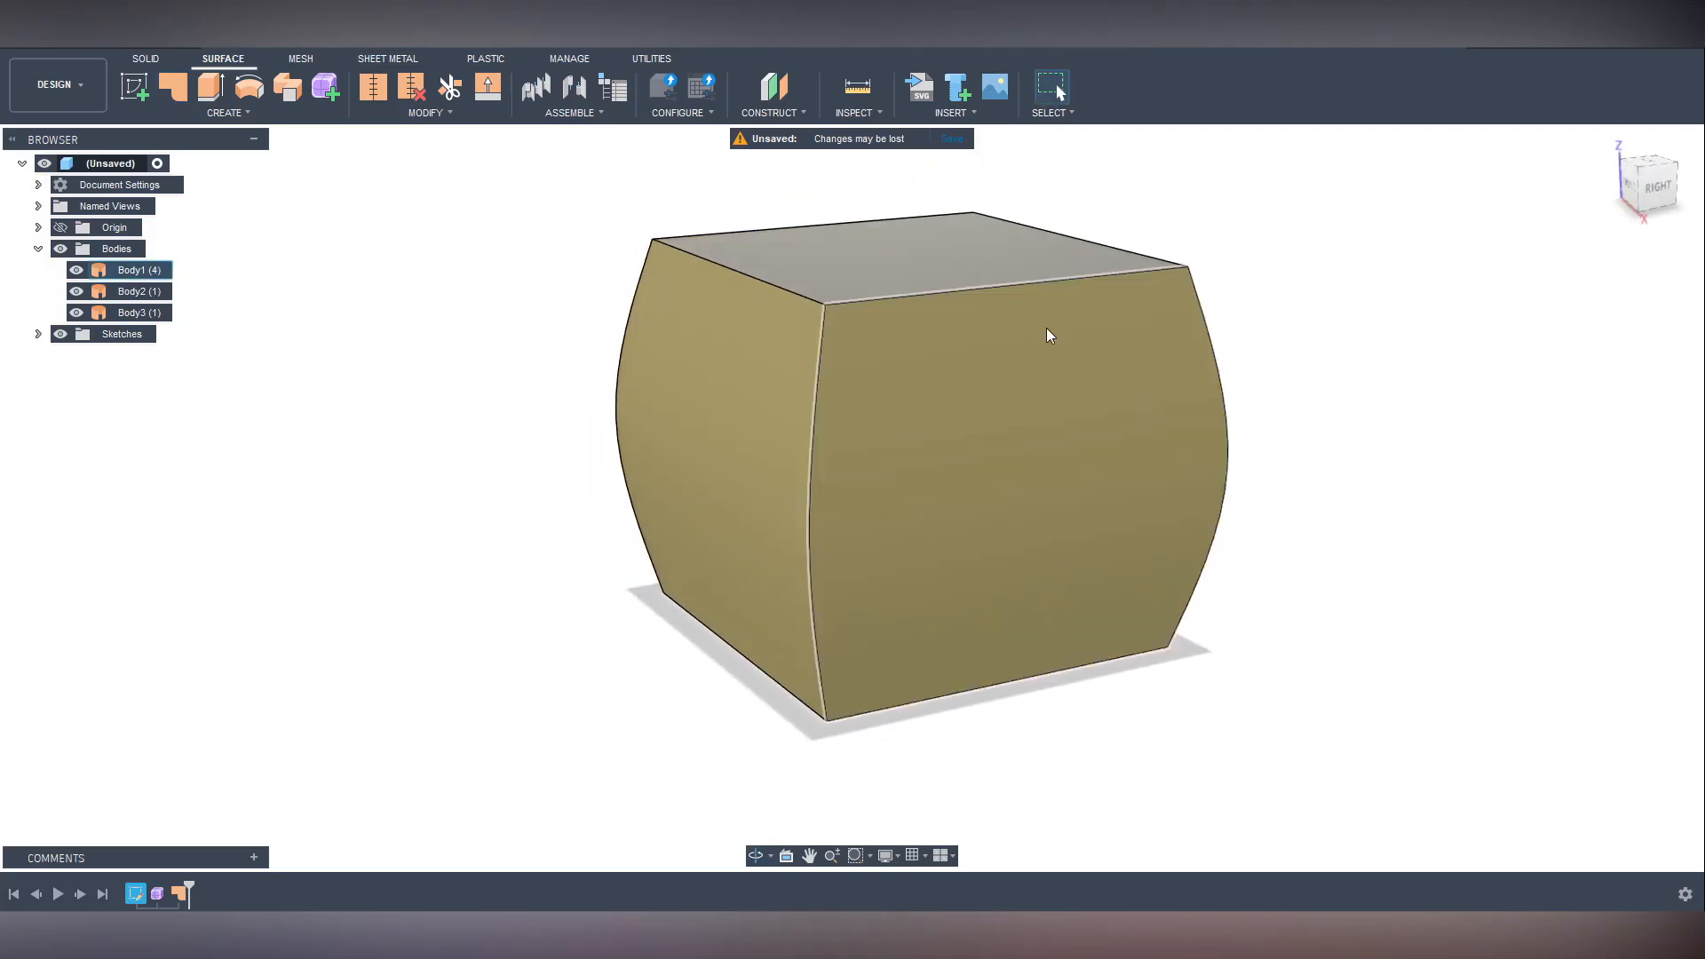
{"action": "left_click", "coordinate": [877, 257]}
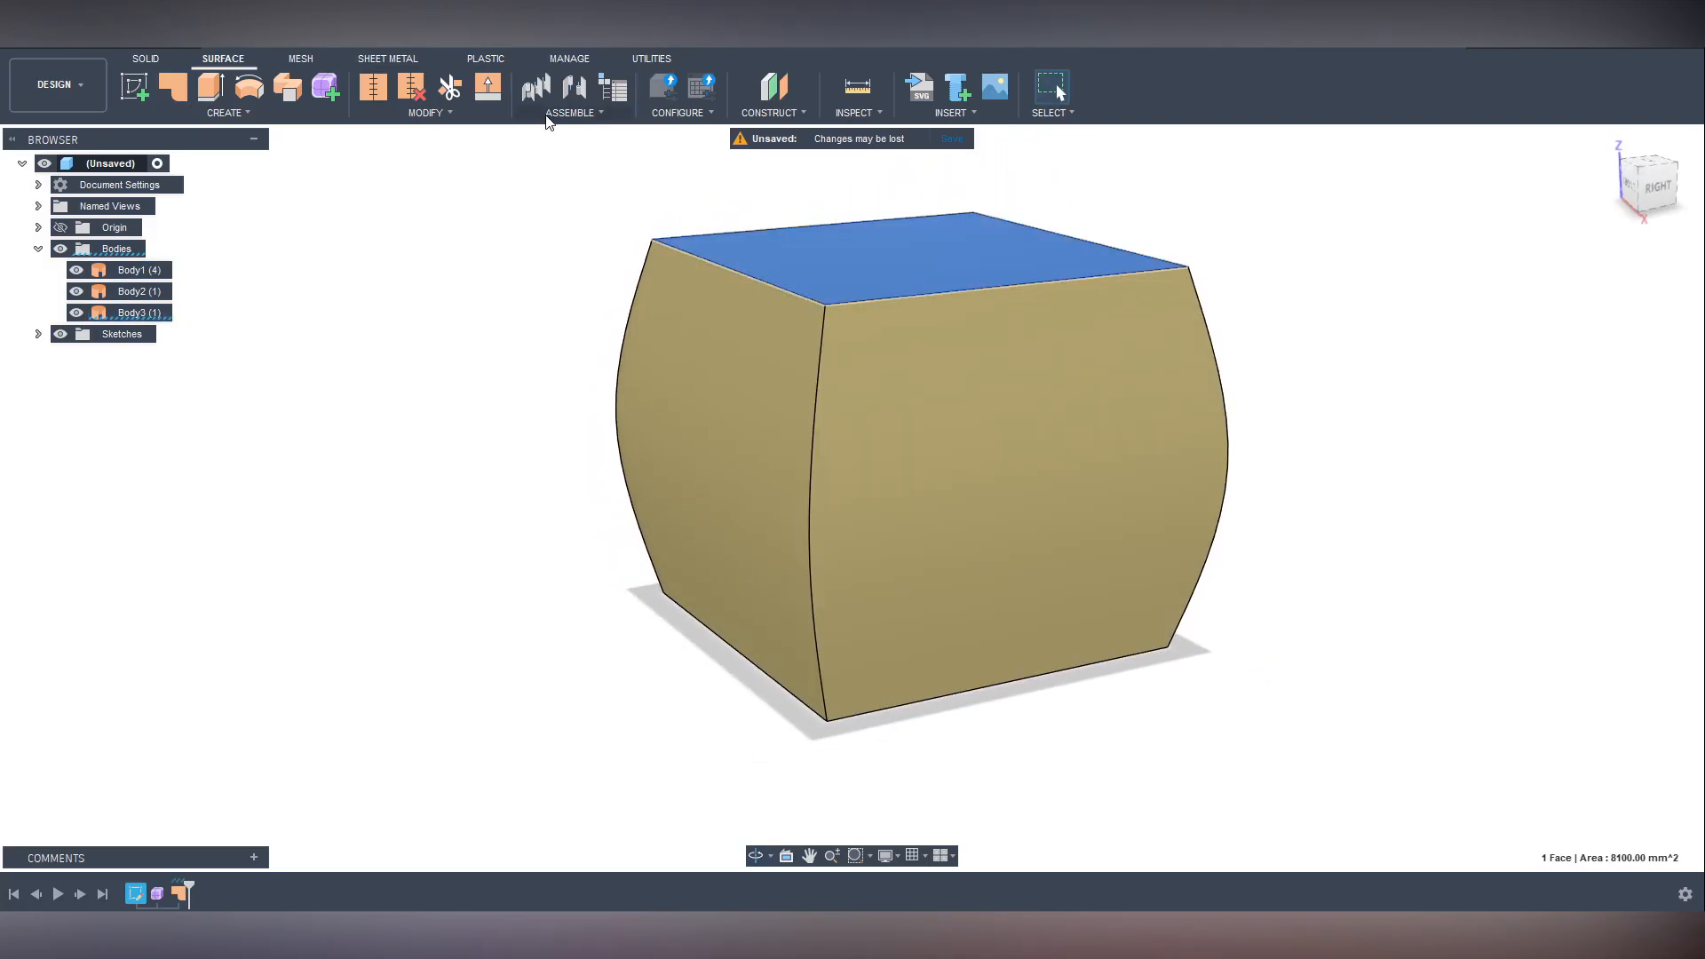
{"action": "left_click", "coordinate": [142, 60]}
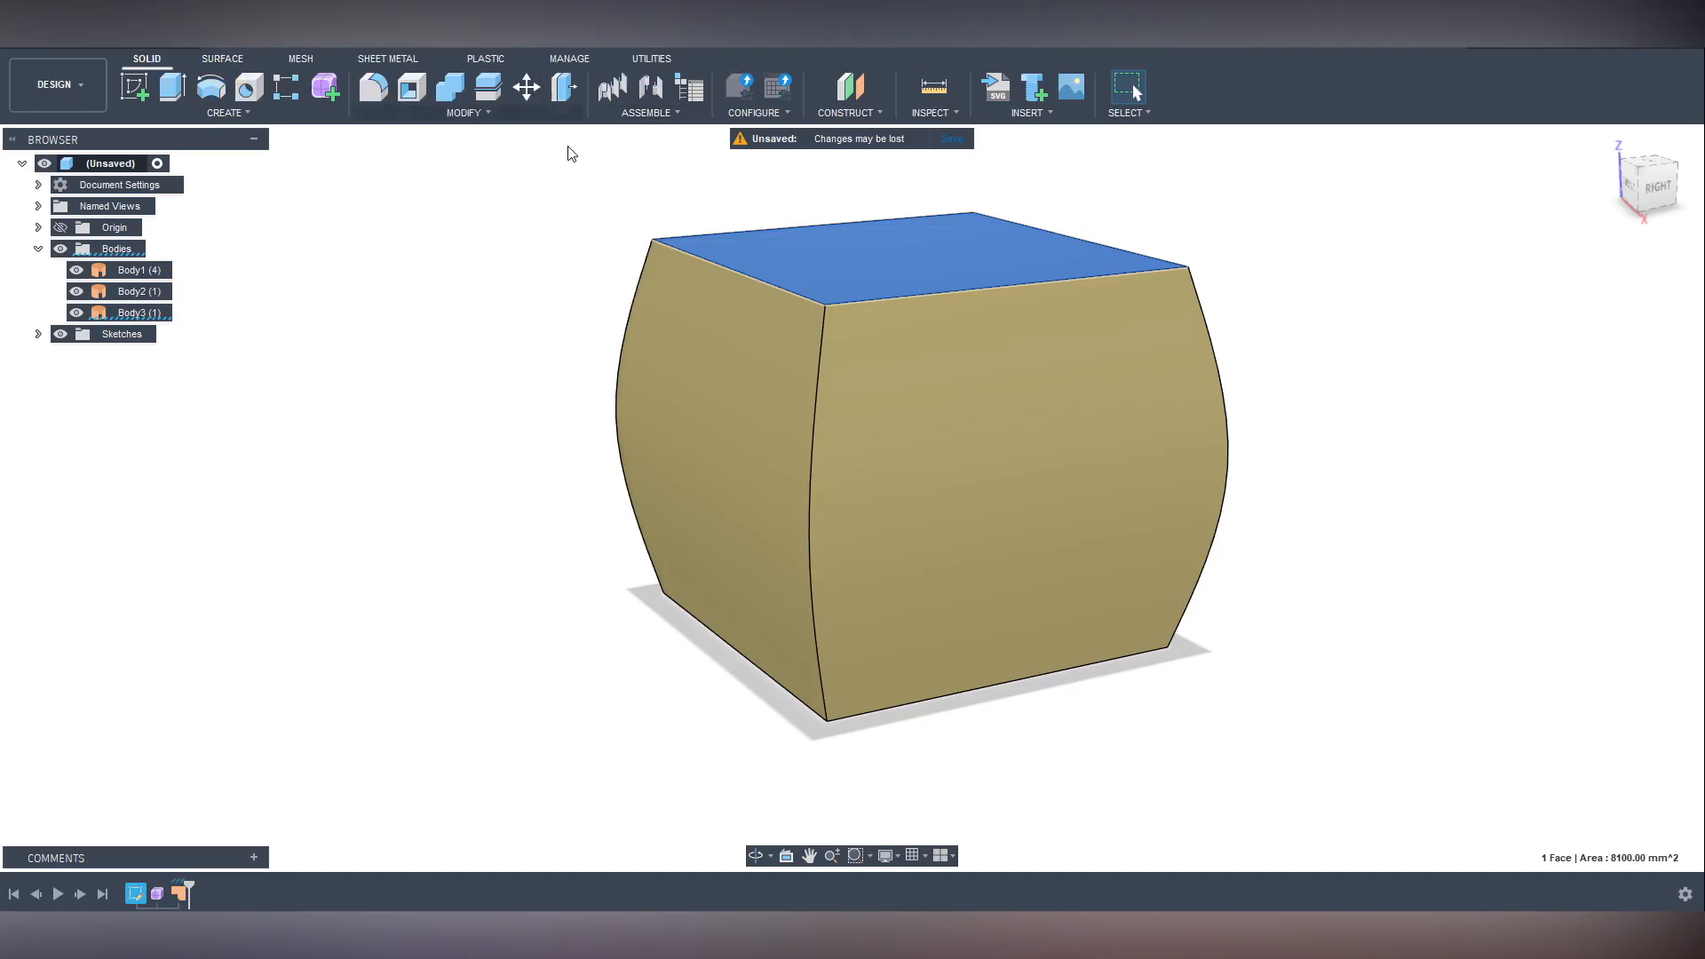
{"action": "left_click", "coordinate": [526, 86]}
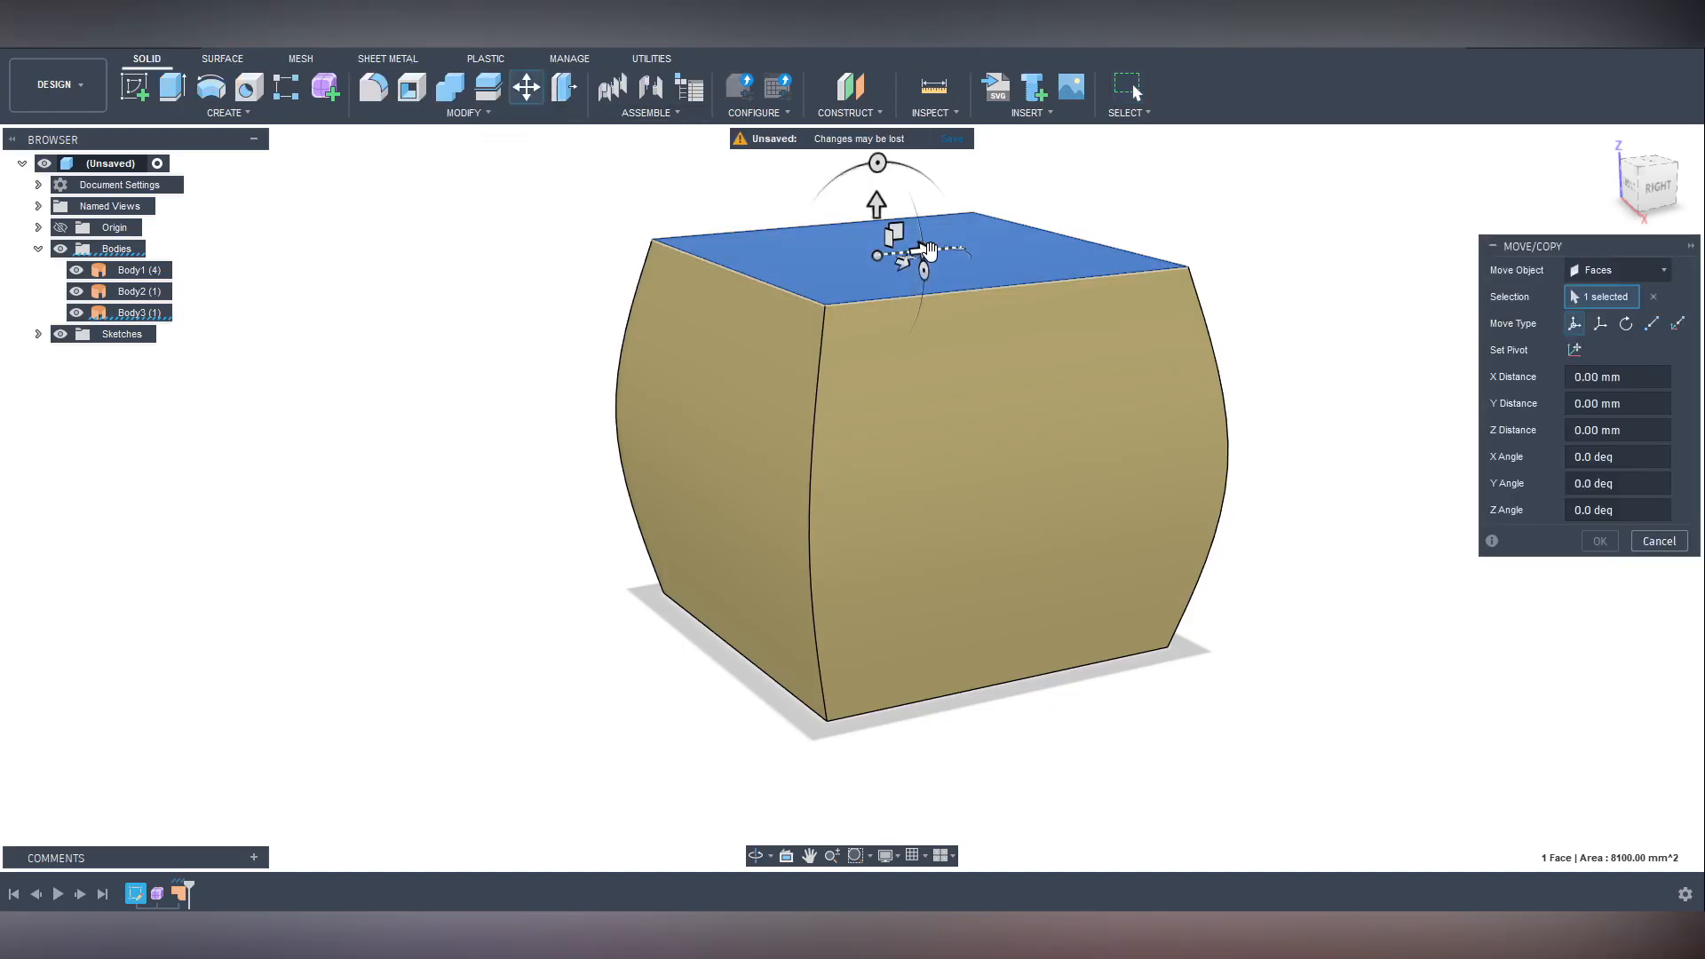
{"action": "left_click_drag", "start_coordinate": [866, 255], "coordinate": [712, 282]}
{"action": "middle_click_drag", "start_coordinate": [1300, 338], "coordinate": [1099, 327], "text": "shift"}
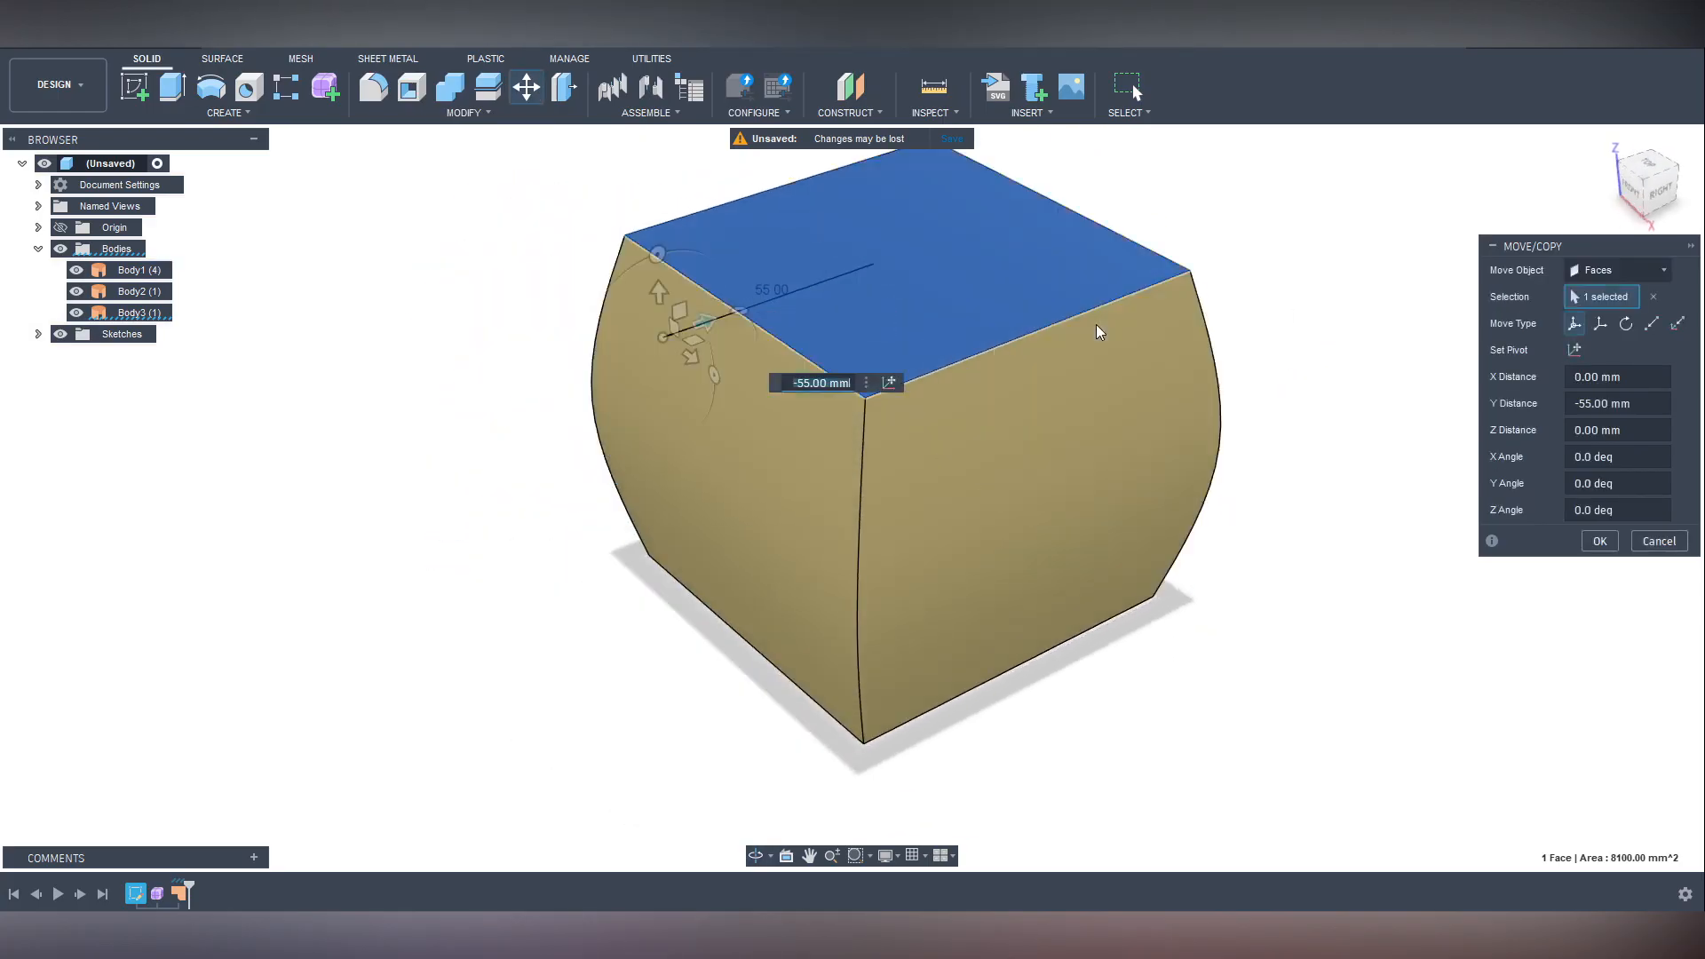
{"action": "key", "text": "Return"}
Stitch the bulged side surface and both patches into one new body with a 0.10 mm tolerance.
{"action": "scroll", "coordinate": [514, 274], "scroll_direction": "down", "scroll_amount": 4}
{"action": "left_click_drag", "start_coordinate": [509, 169], "coordinate": [1023, 536]}
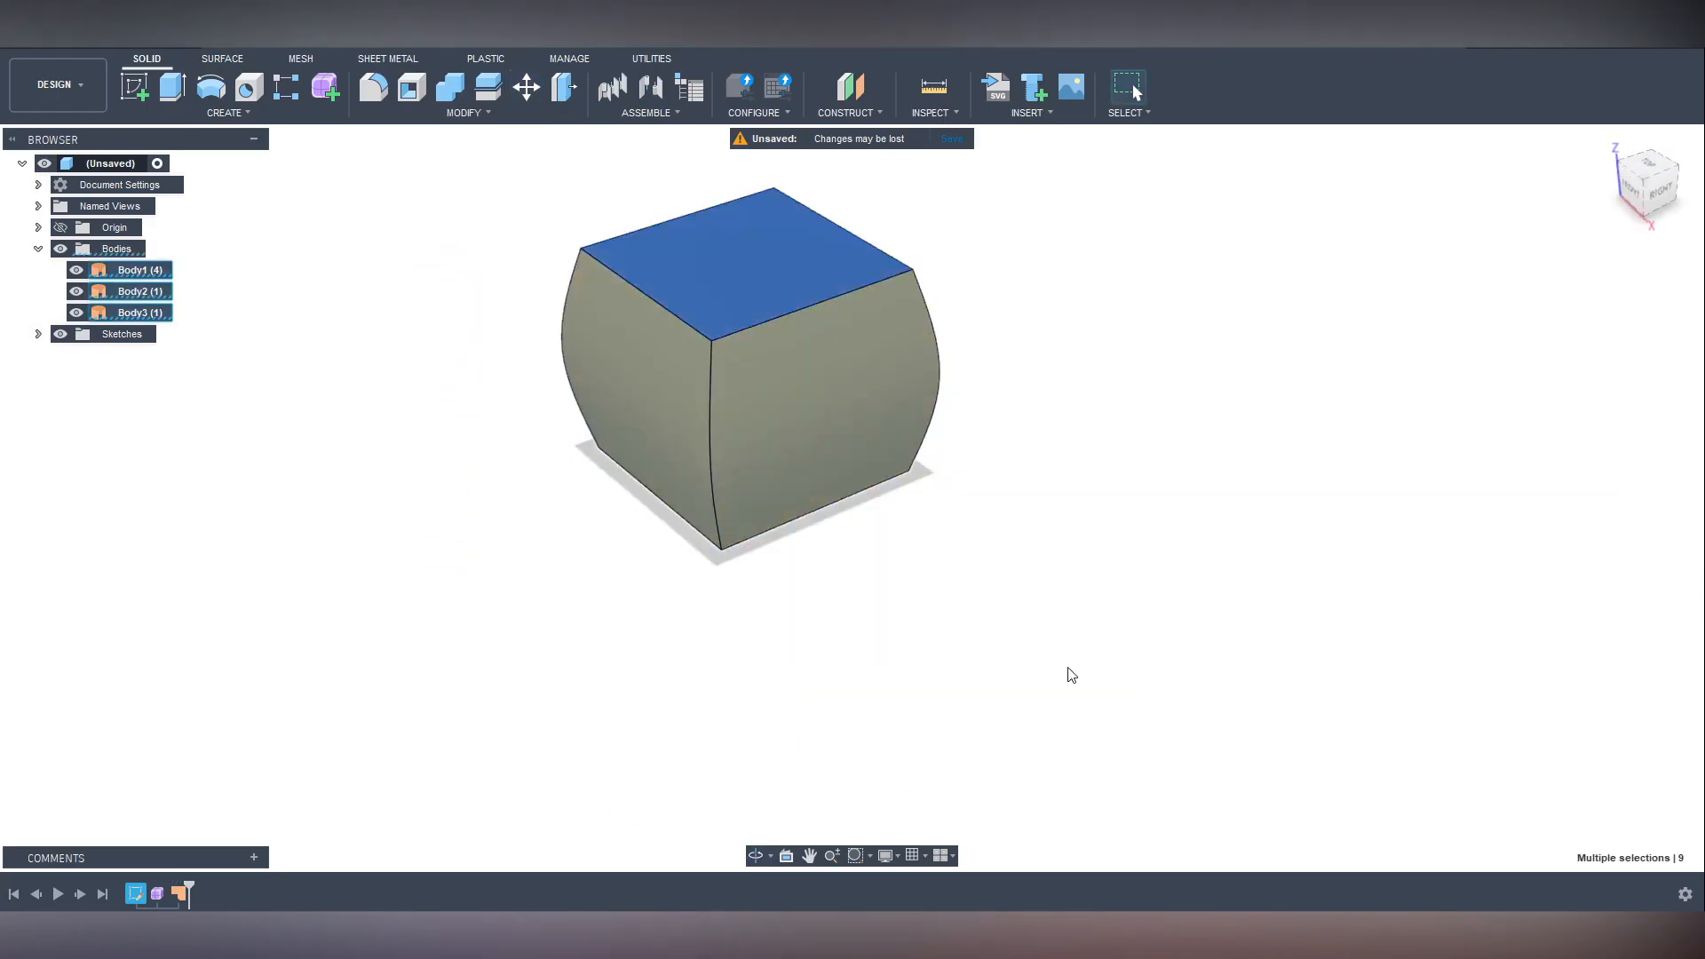
{"action": "middle_click_drag", "start_coordinate": [1045, 723], "coordinate": [1021, 681], "text": "shift"}
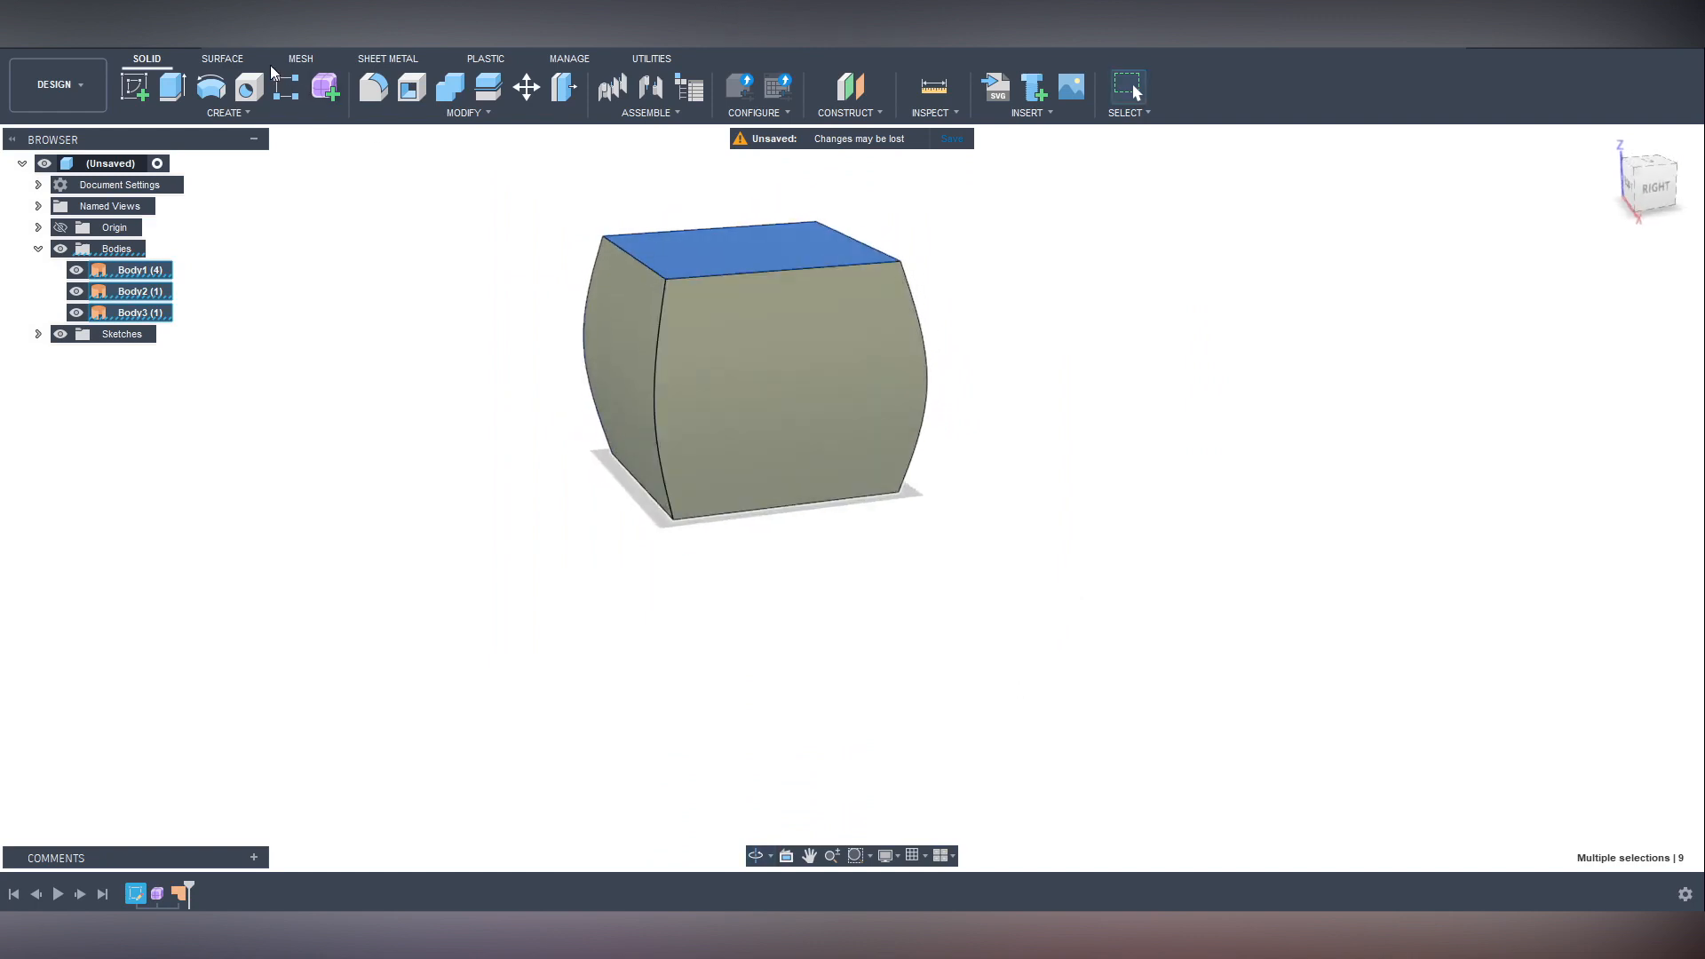
{"action": "left_click", "coordinate": [221, 59]}
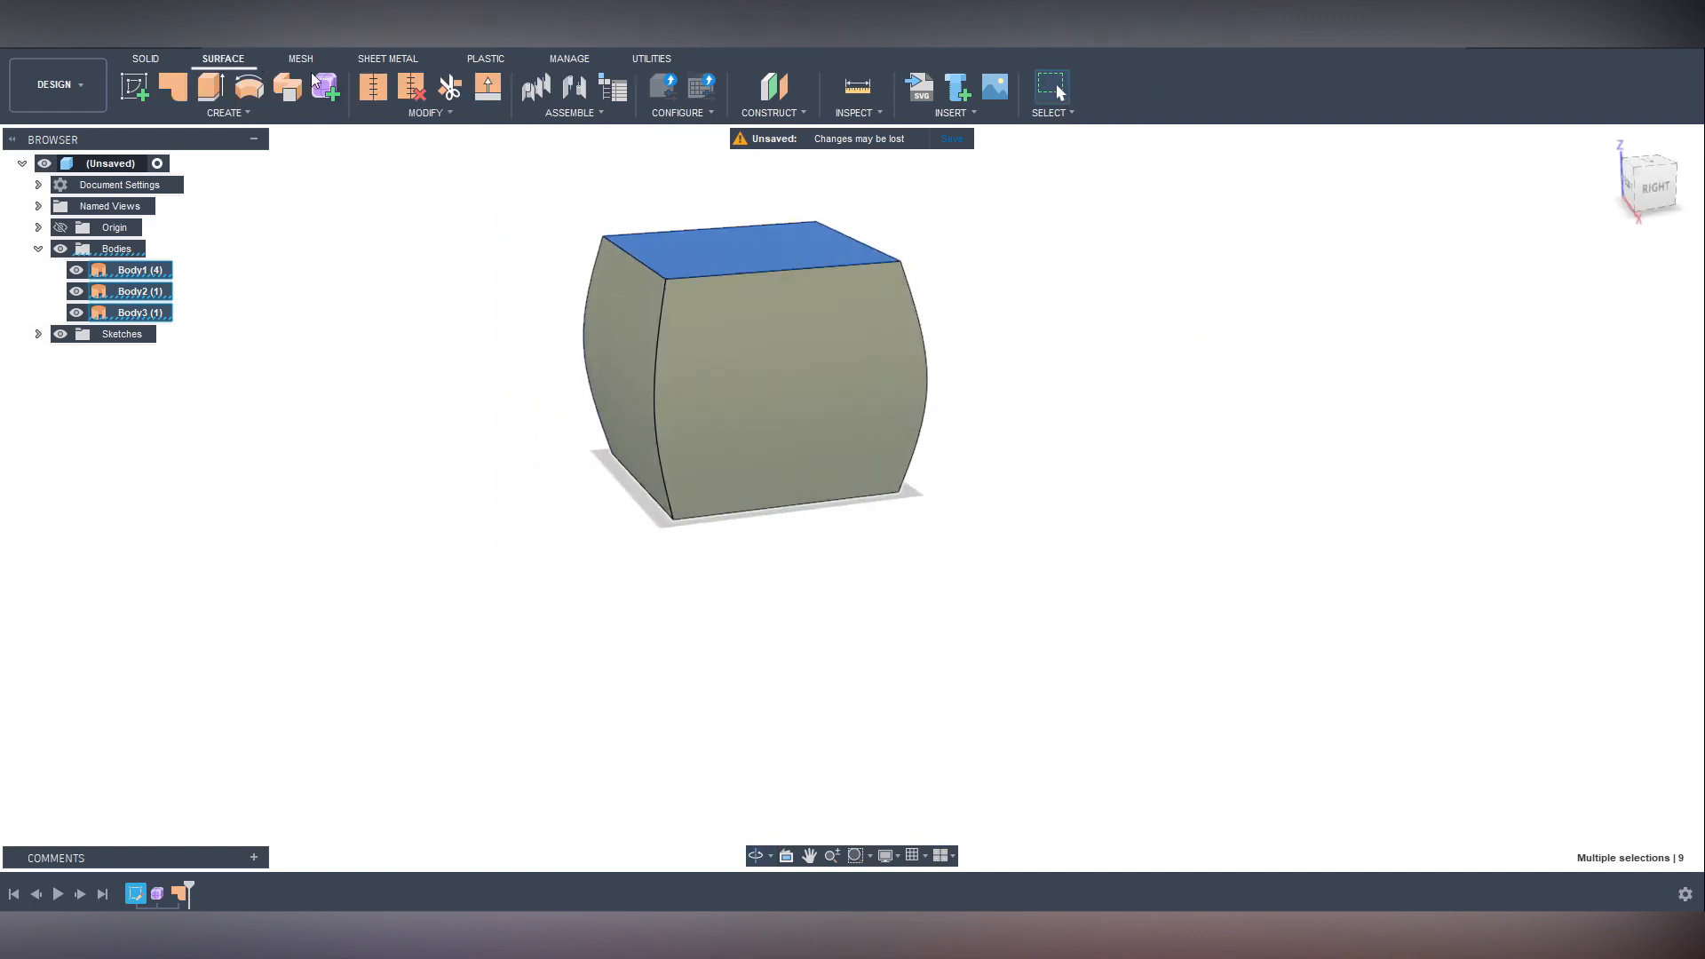
{"action": "left_click", "coordinate": [382, 88]}
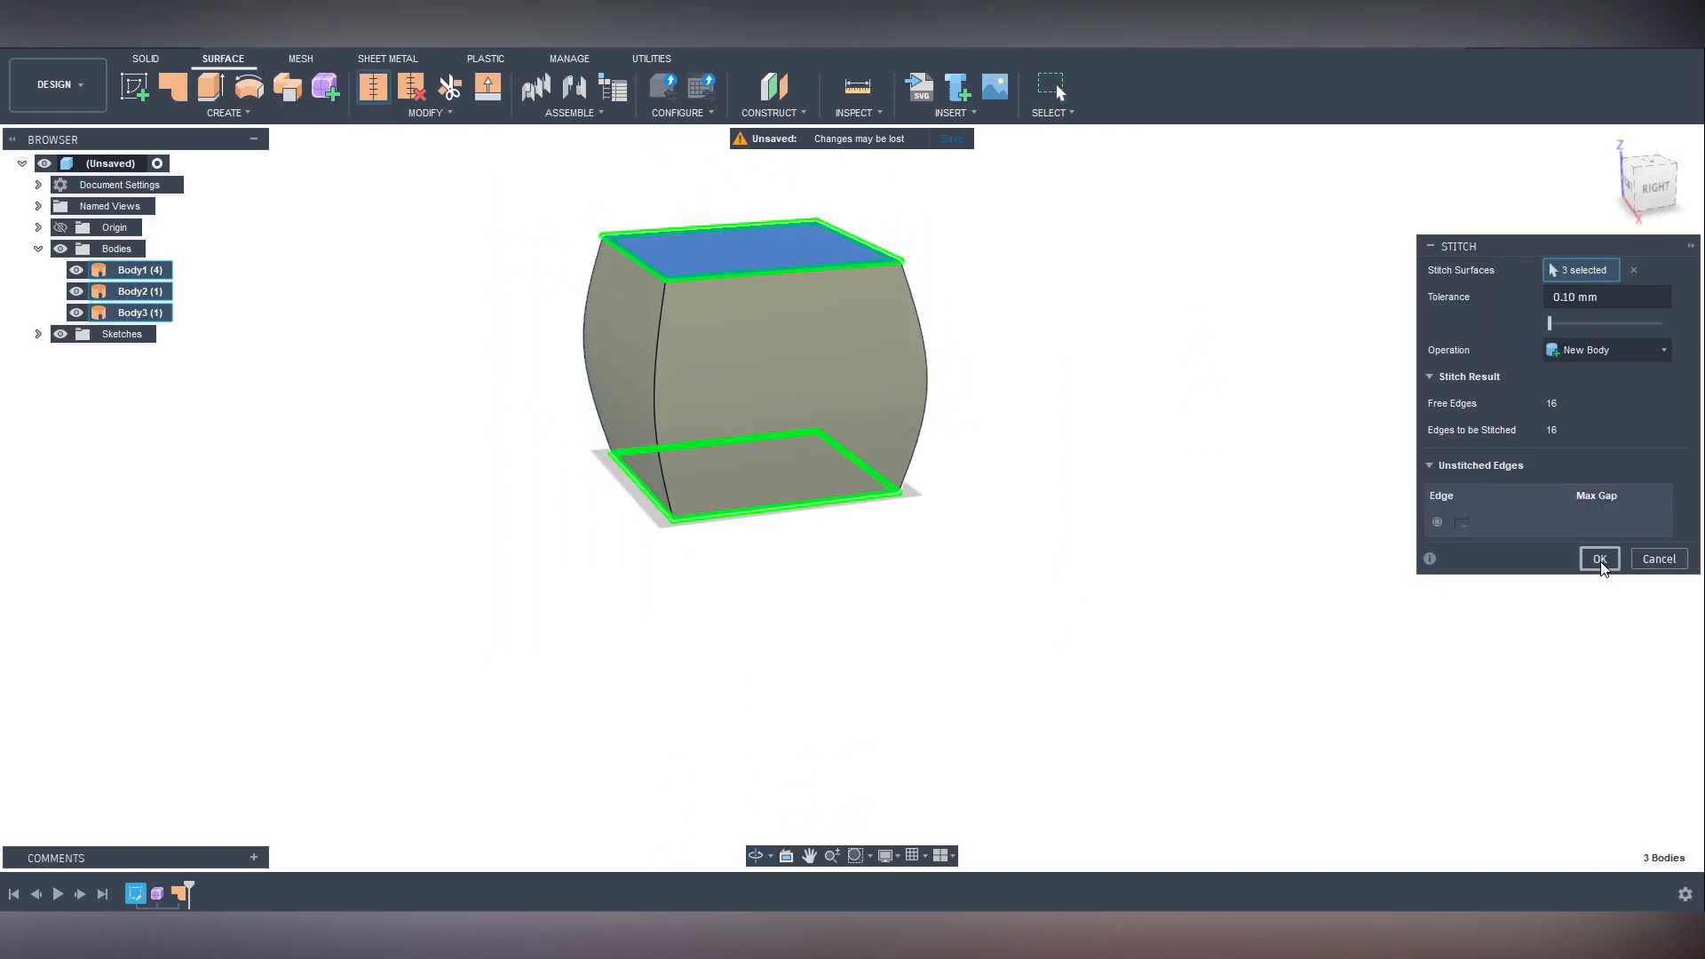
{"action": "left_click", "coordinate": [1599, 559]}
{"action": "middle_click_drag", "start_coordinate": [974, 579], "coordinate": [1095, 672]}
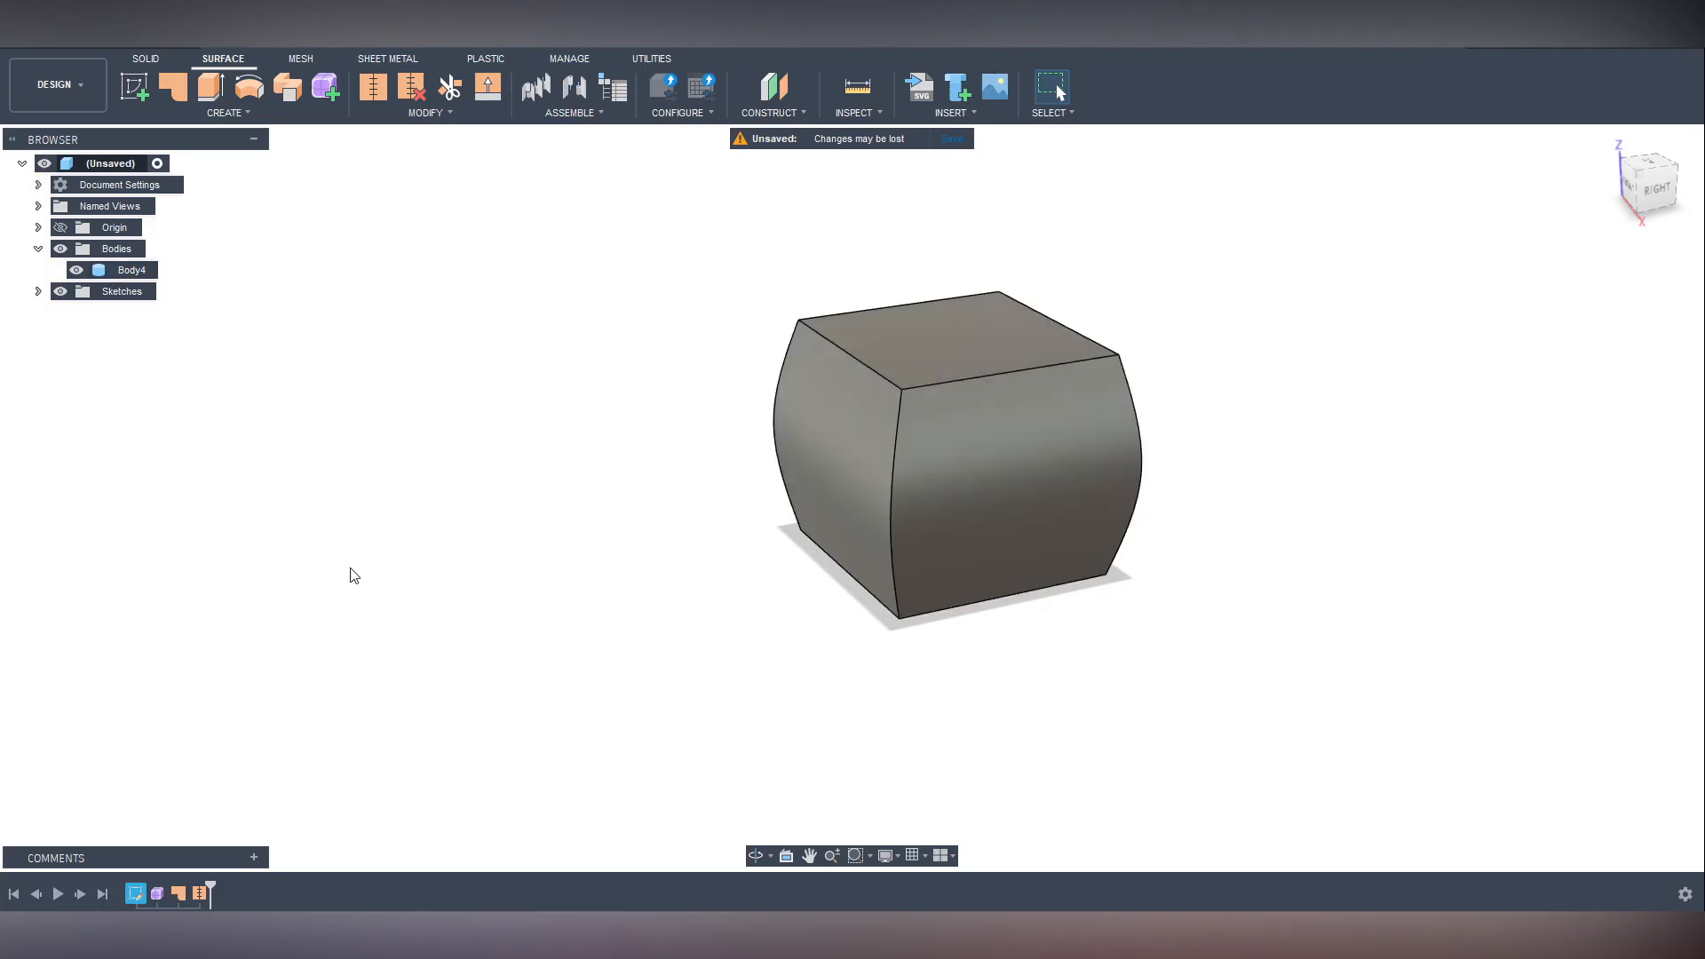
Duplicate the stitched solid body in place without any offset.
{"action": "left_click", "coordinate": [125, 271]}
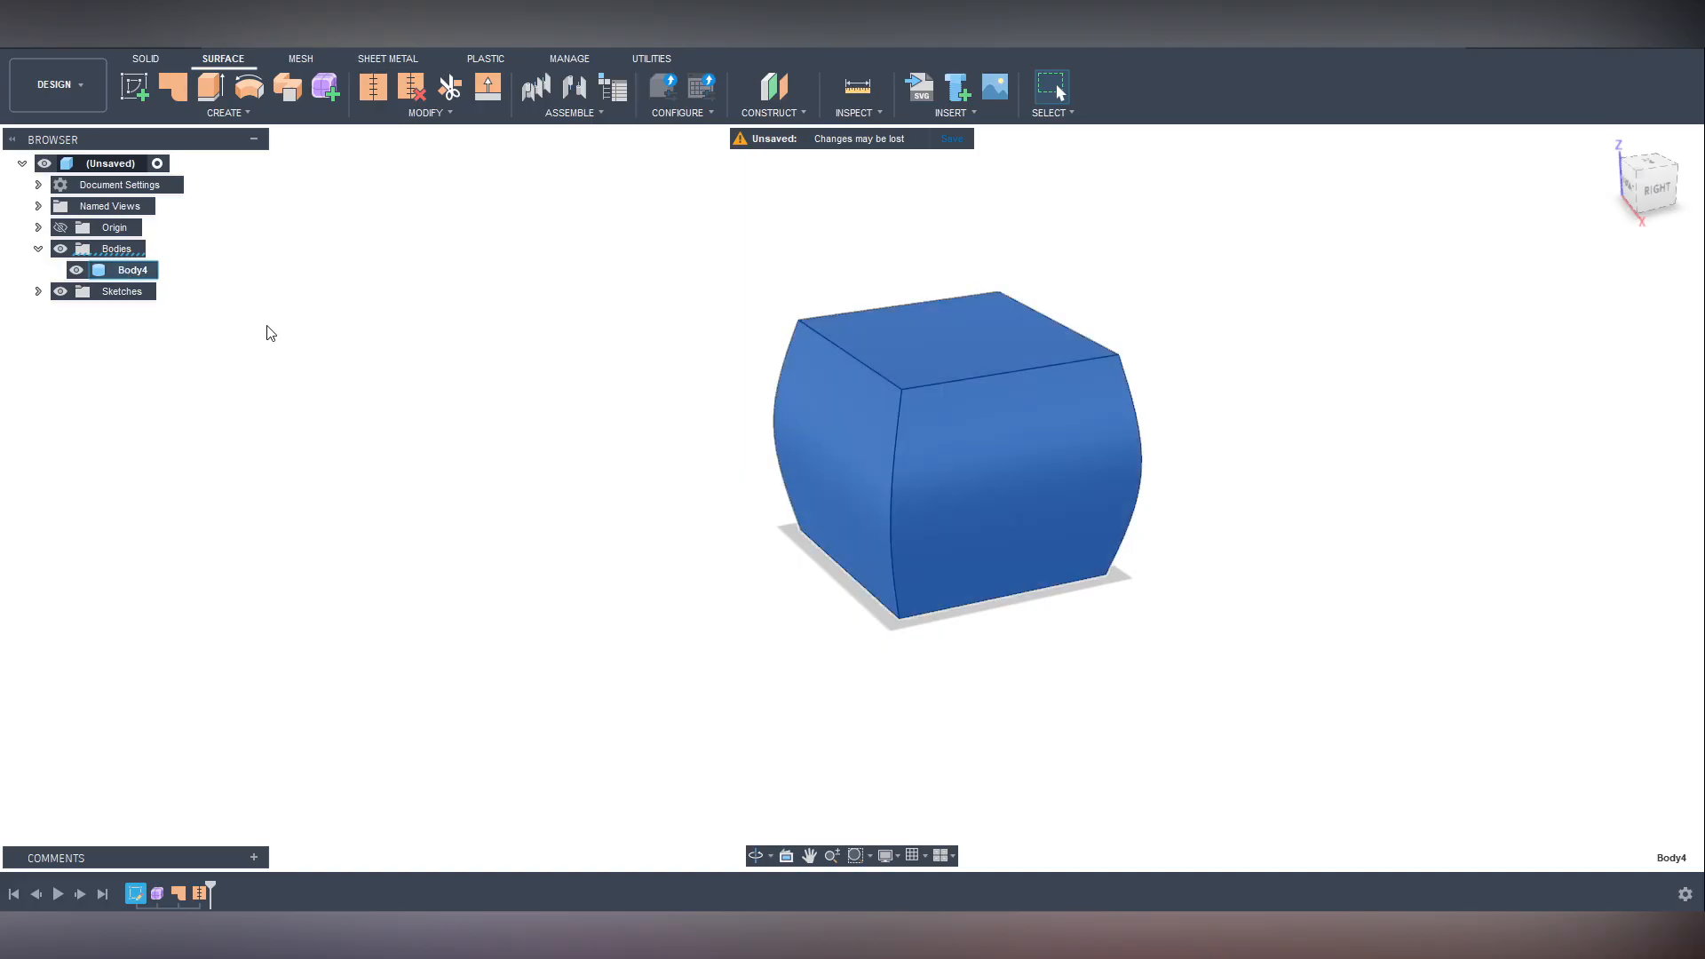
{"action": "key", "text": "ctrl+v"}
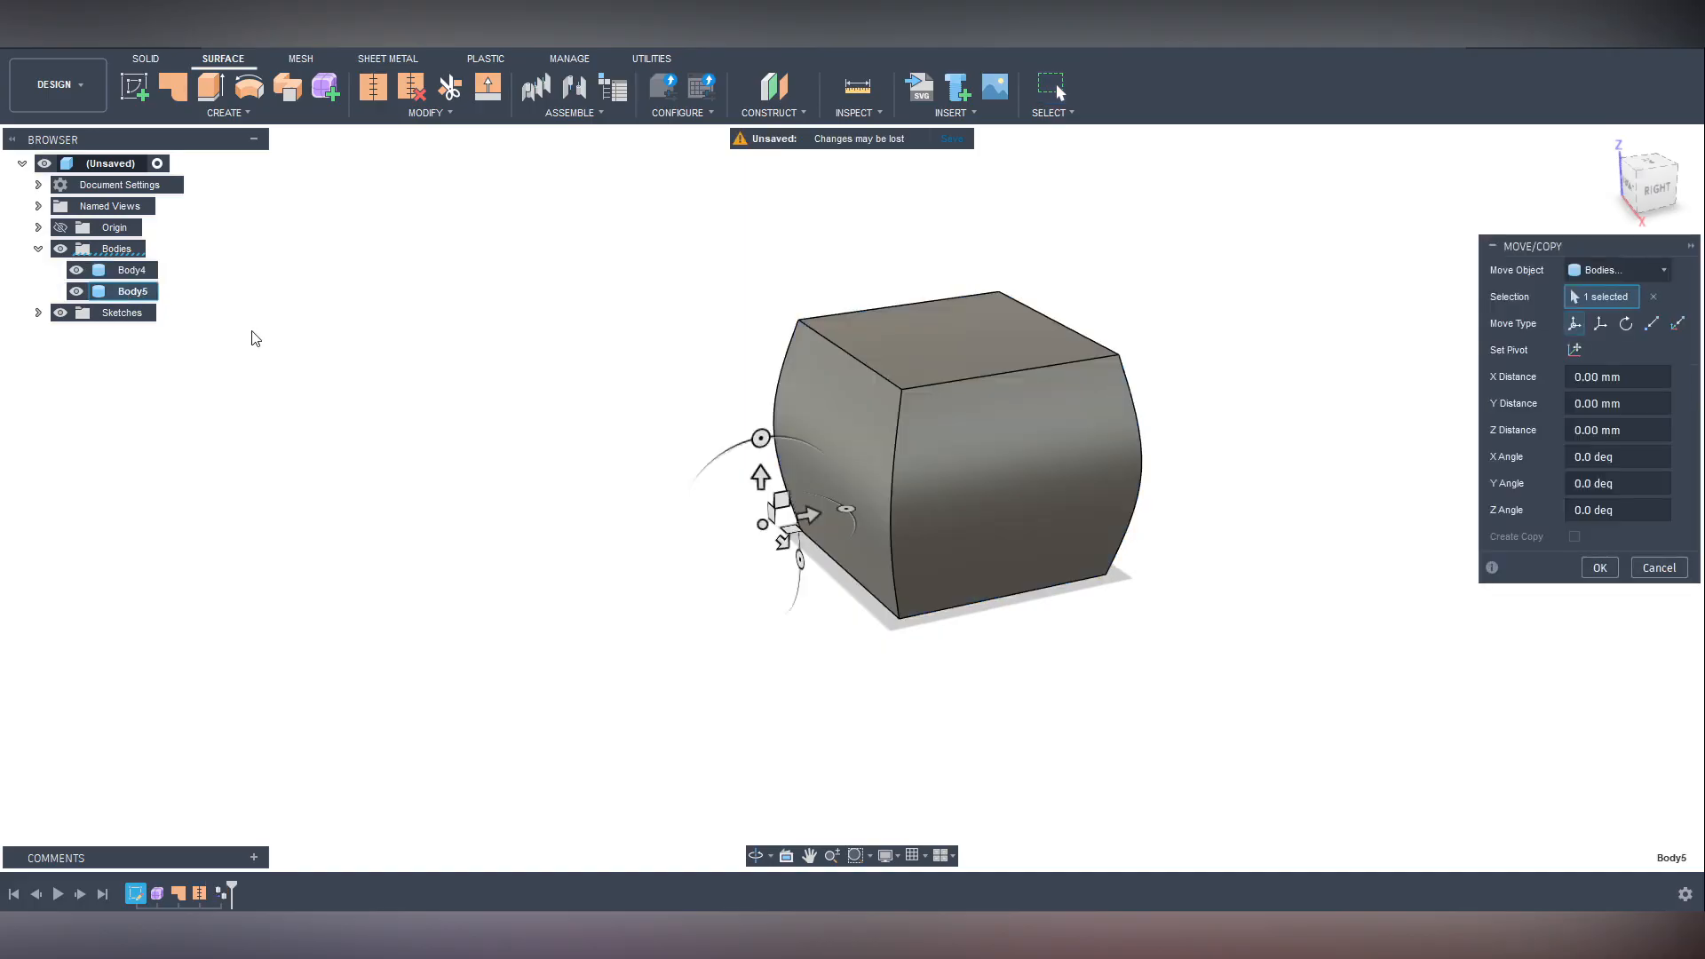
{"action": "left_click", "coordinate": [1603, 568]}
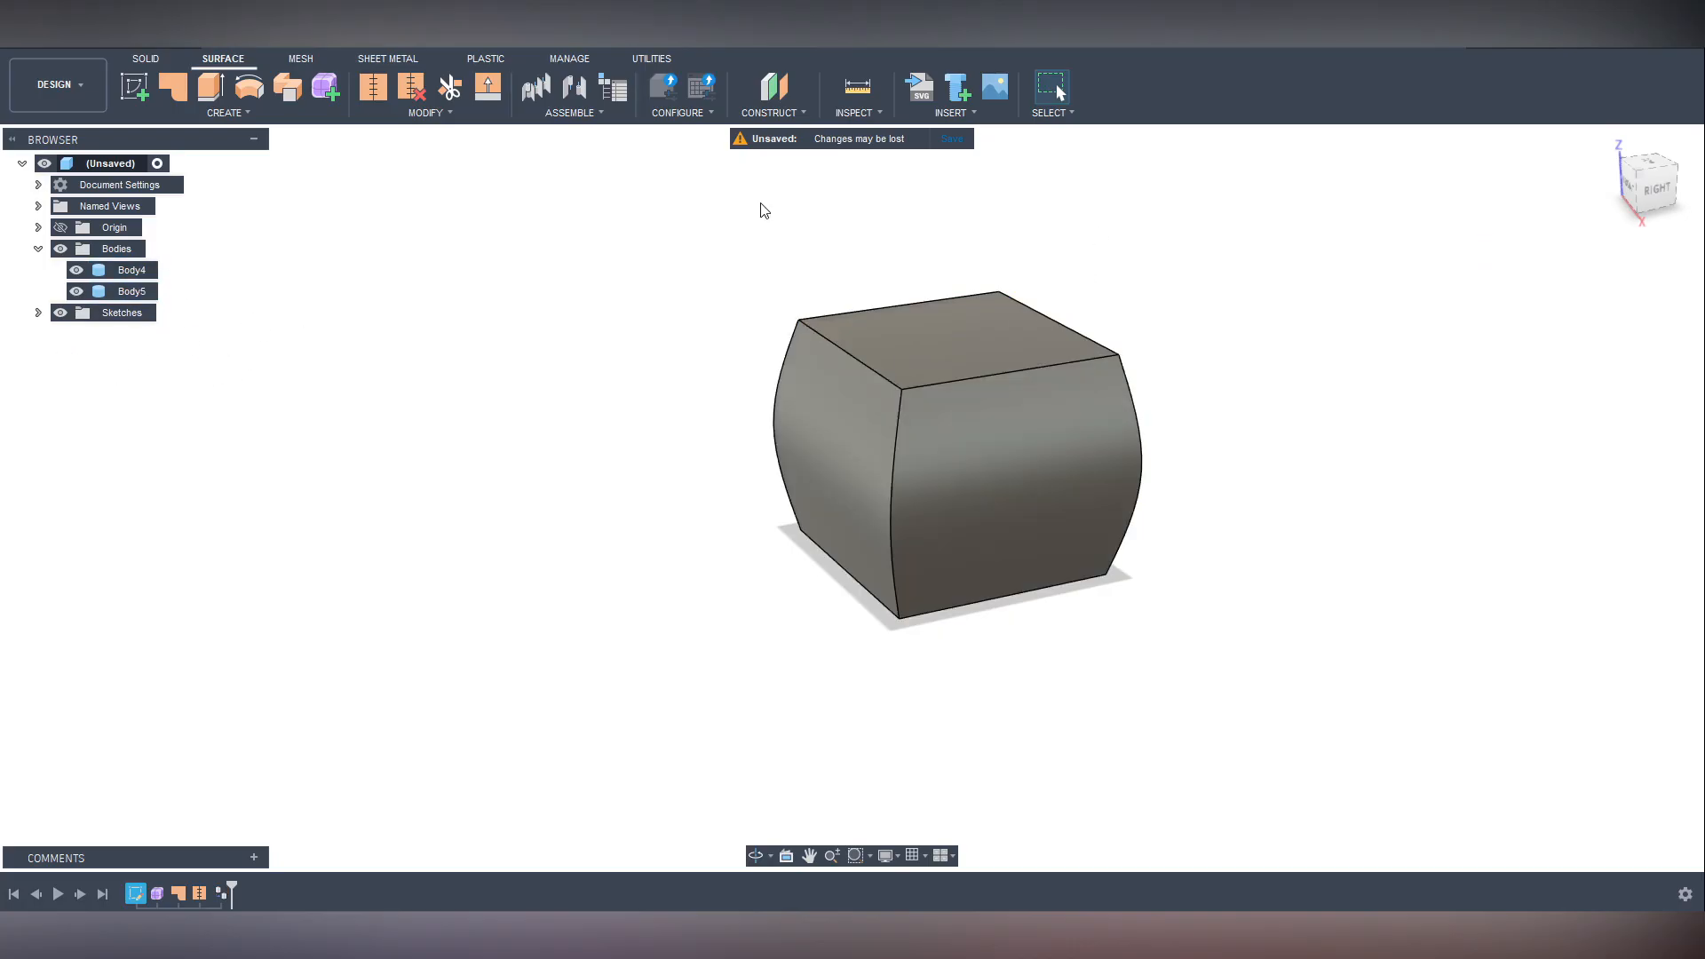
Rename the original body as Pattern and its copy as Pot.
{"action": "left_click", "coordinate": [127, 272]}
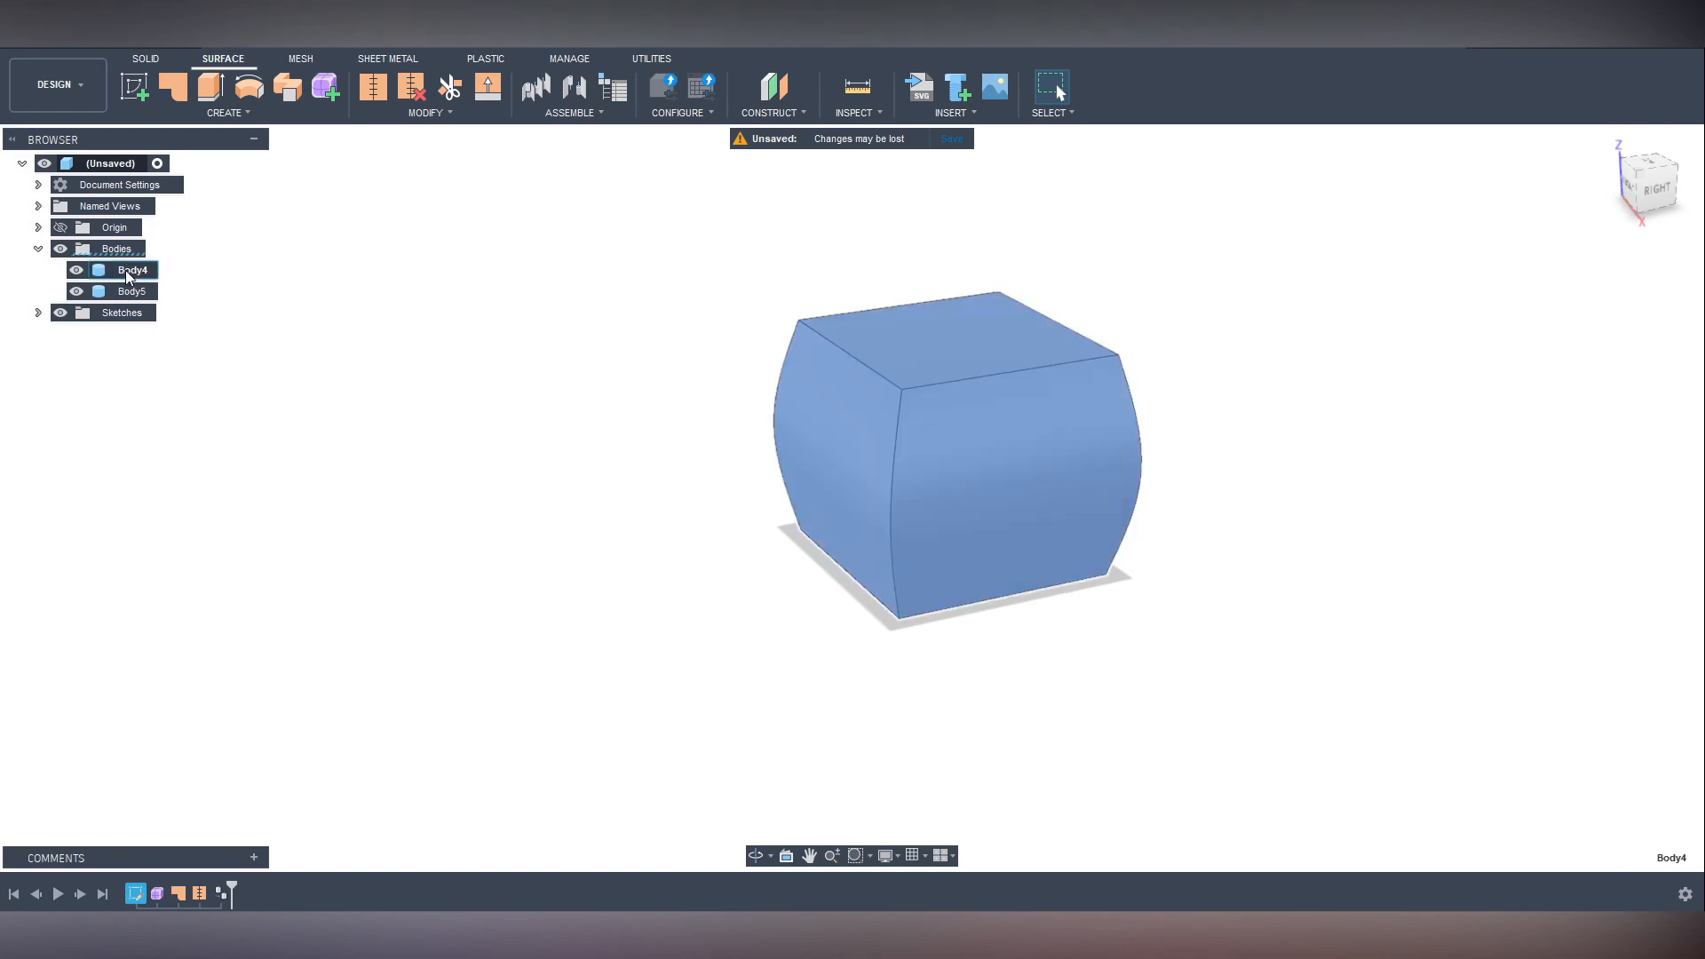
{"action": "double_click", "coordinate": [127, 272]}
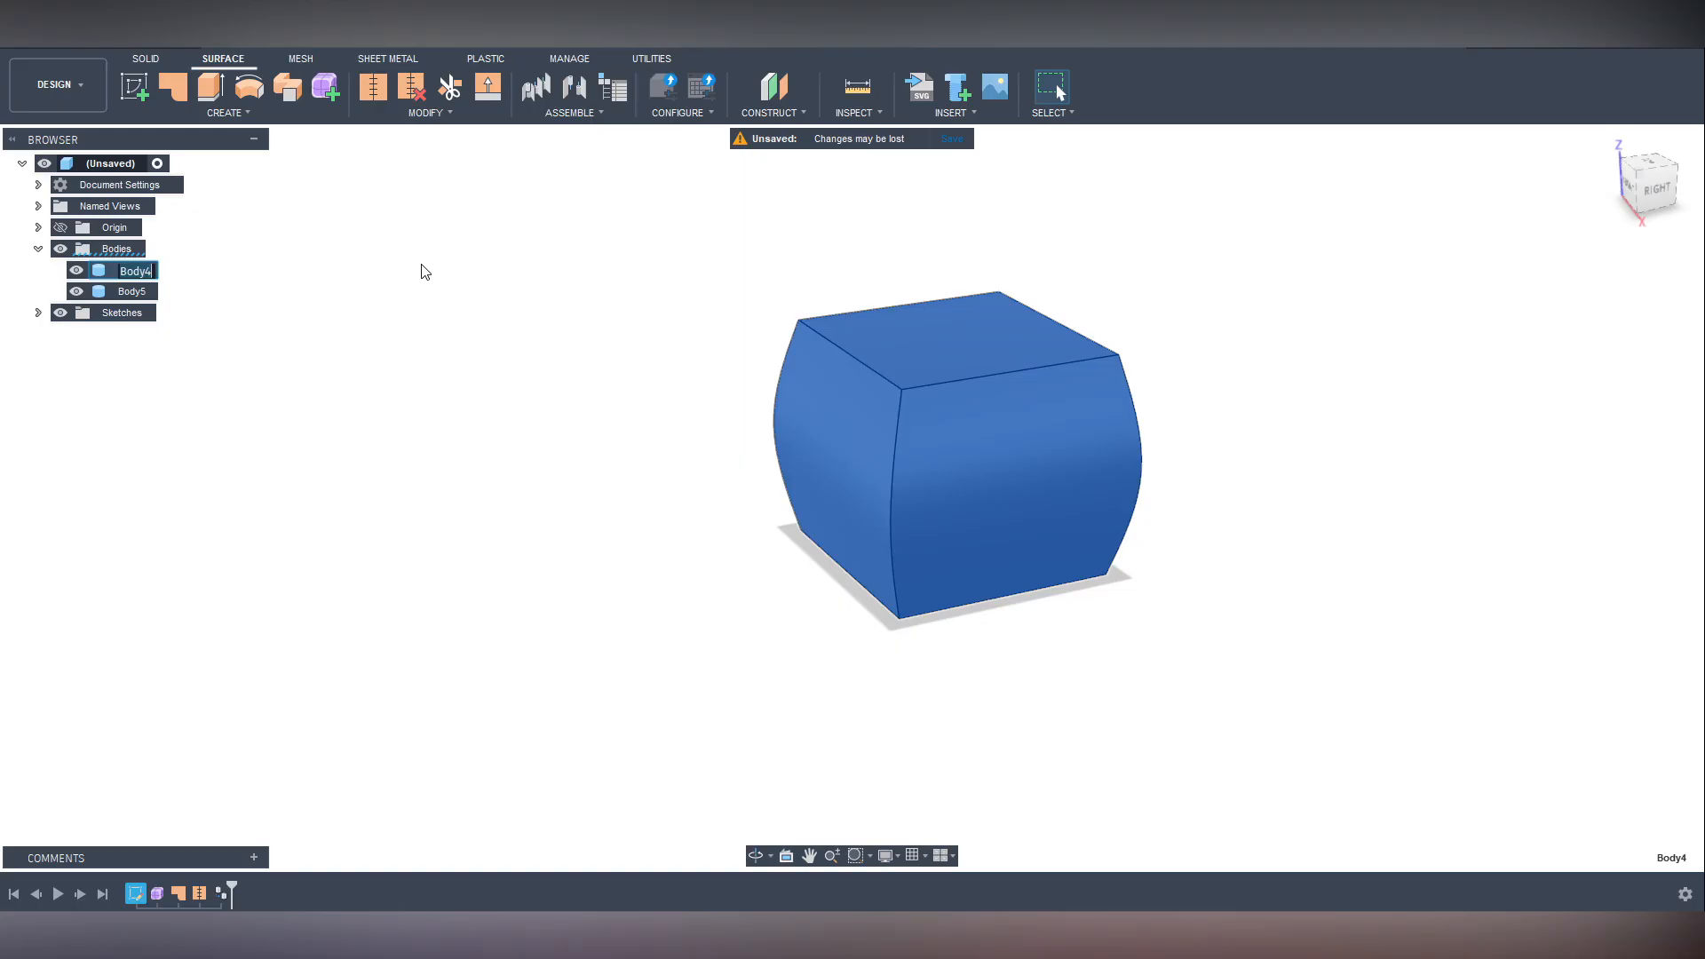
{"action": "type", "text": "PA"}
{"action": "left_click", "coordinate": [358, 287]}
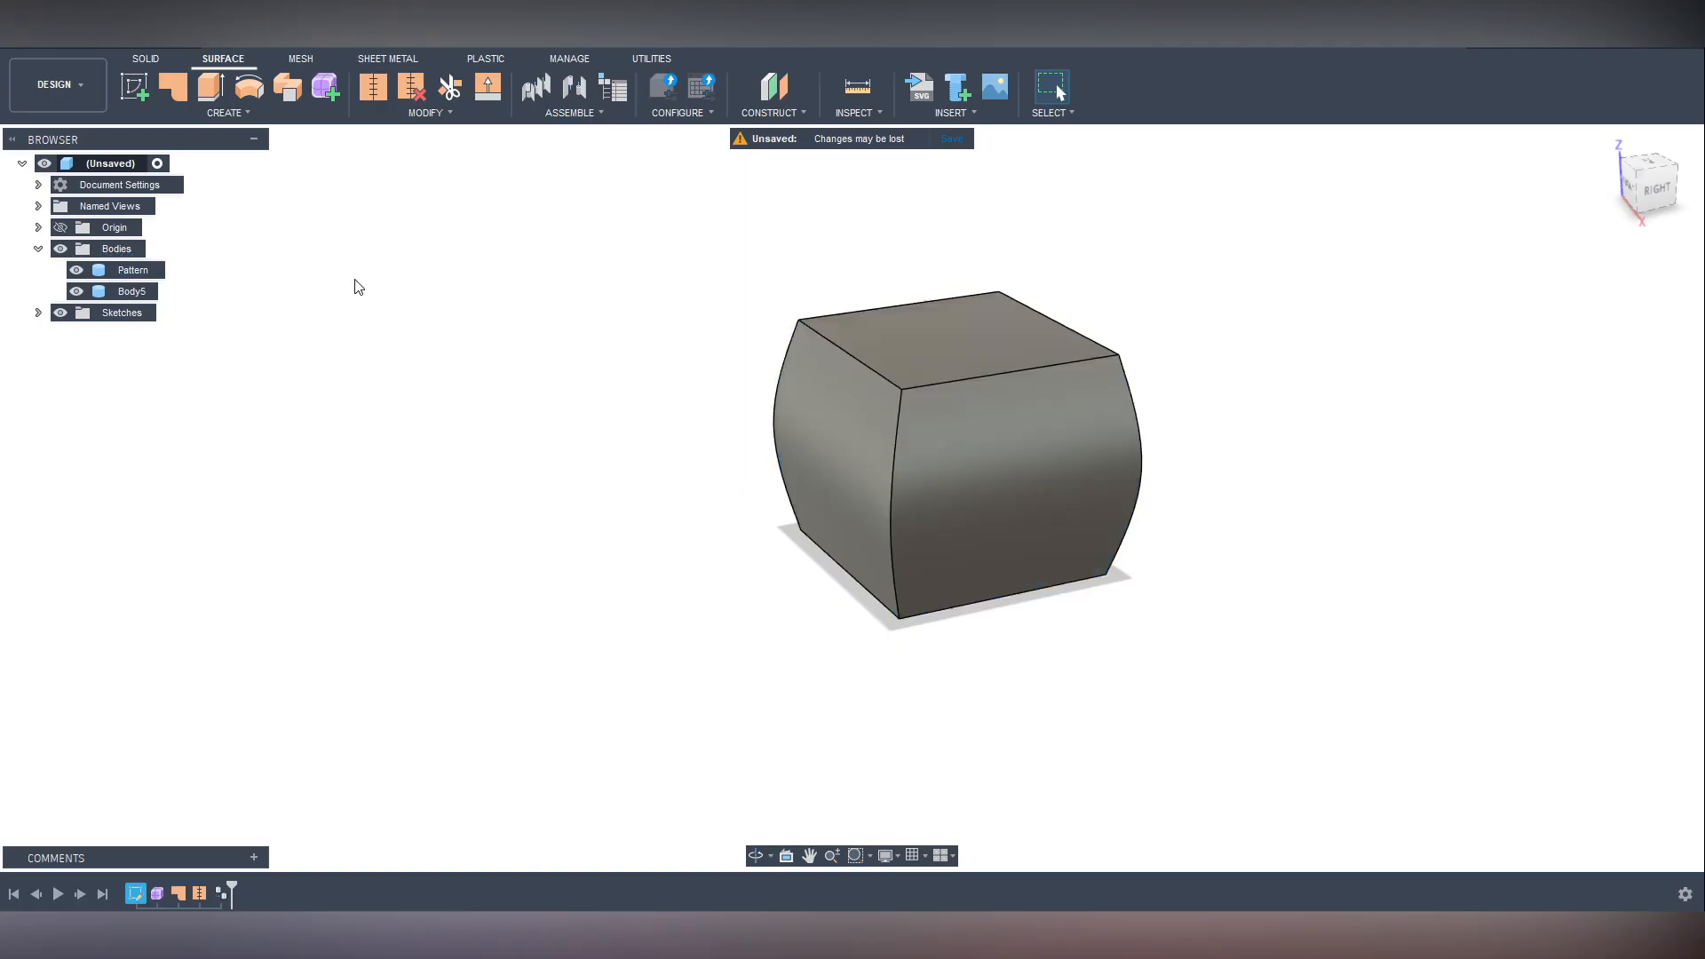
{"action": "left_click", "coordinate": [133, 291]}
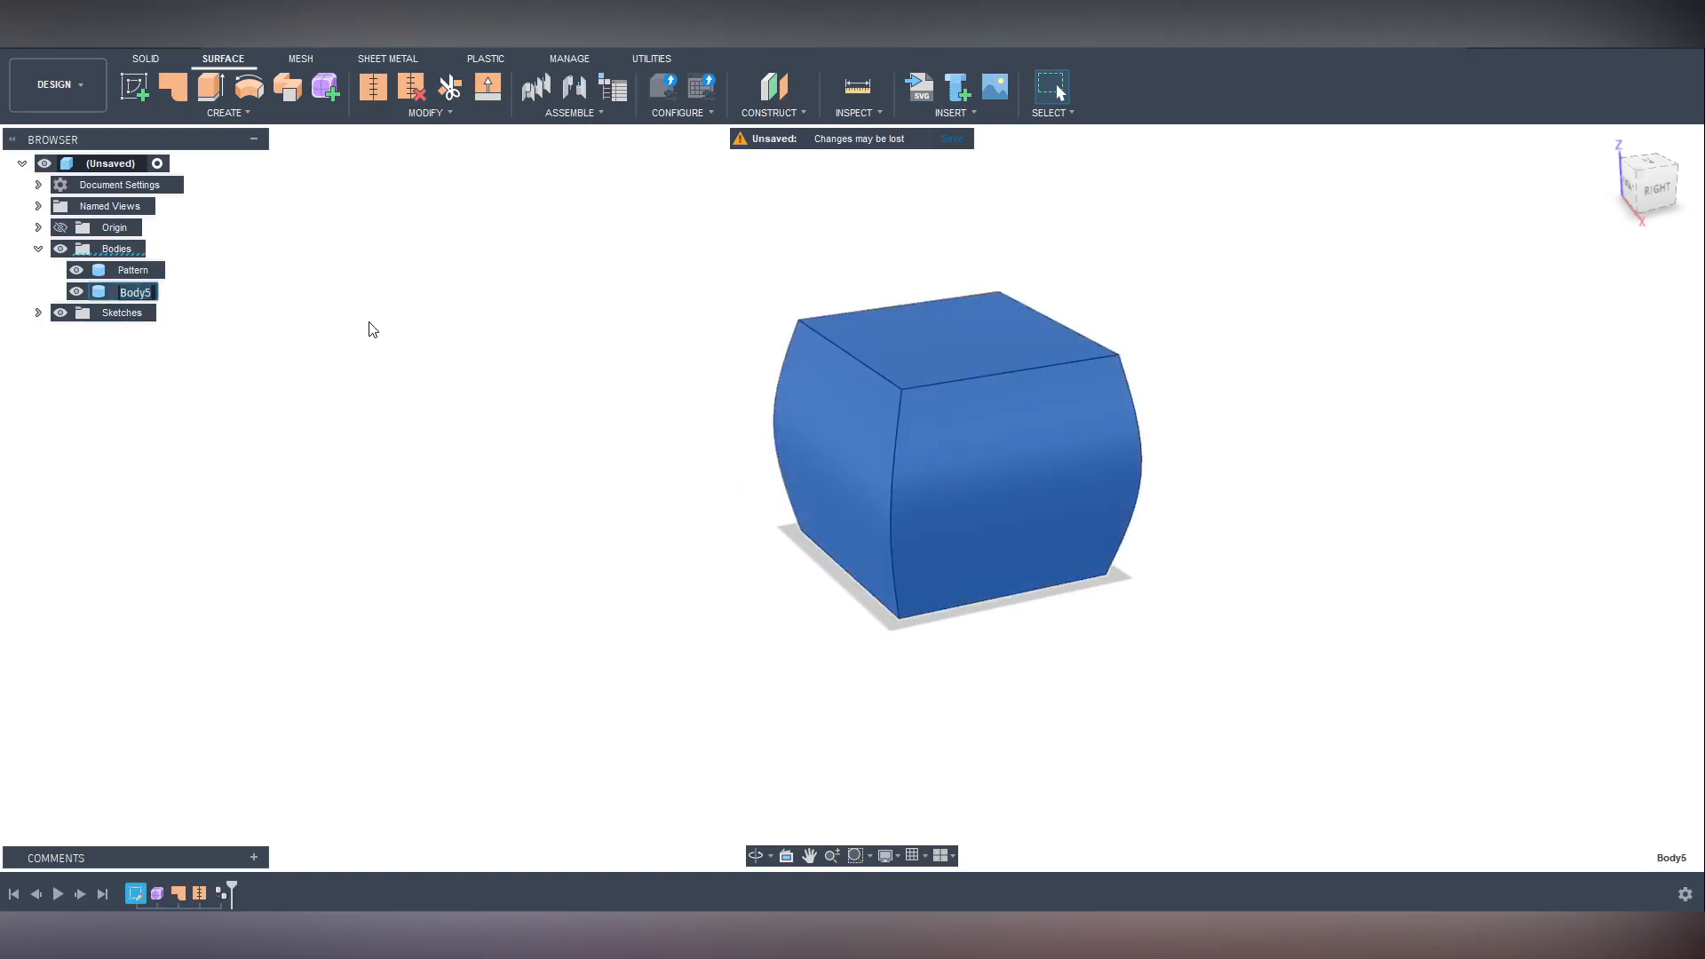
{"action": "type", "text": "Pot"}
{"action": "left_click", "coordinate": [392, 376]}
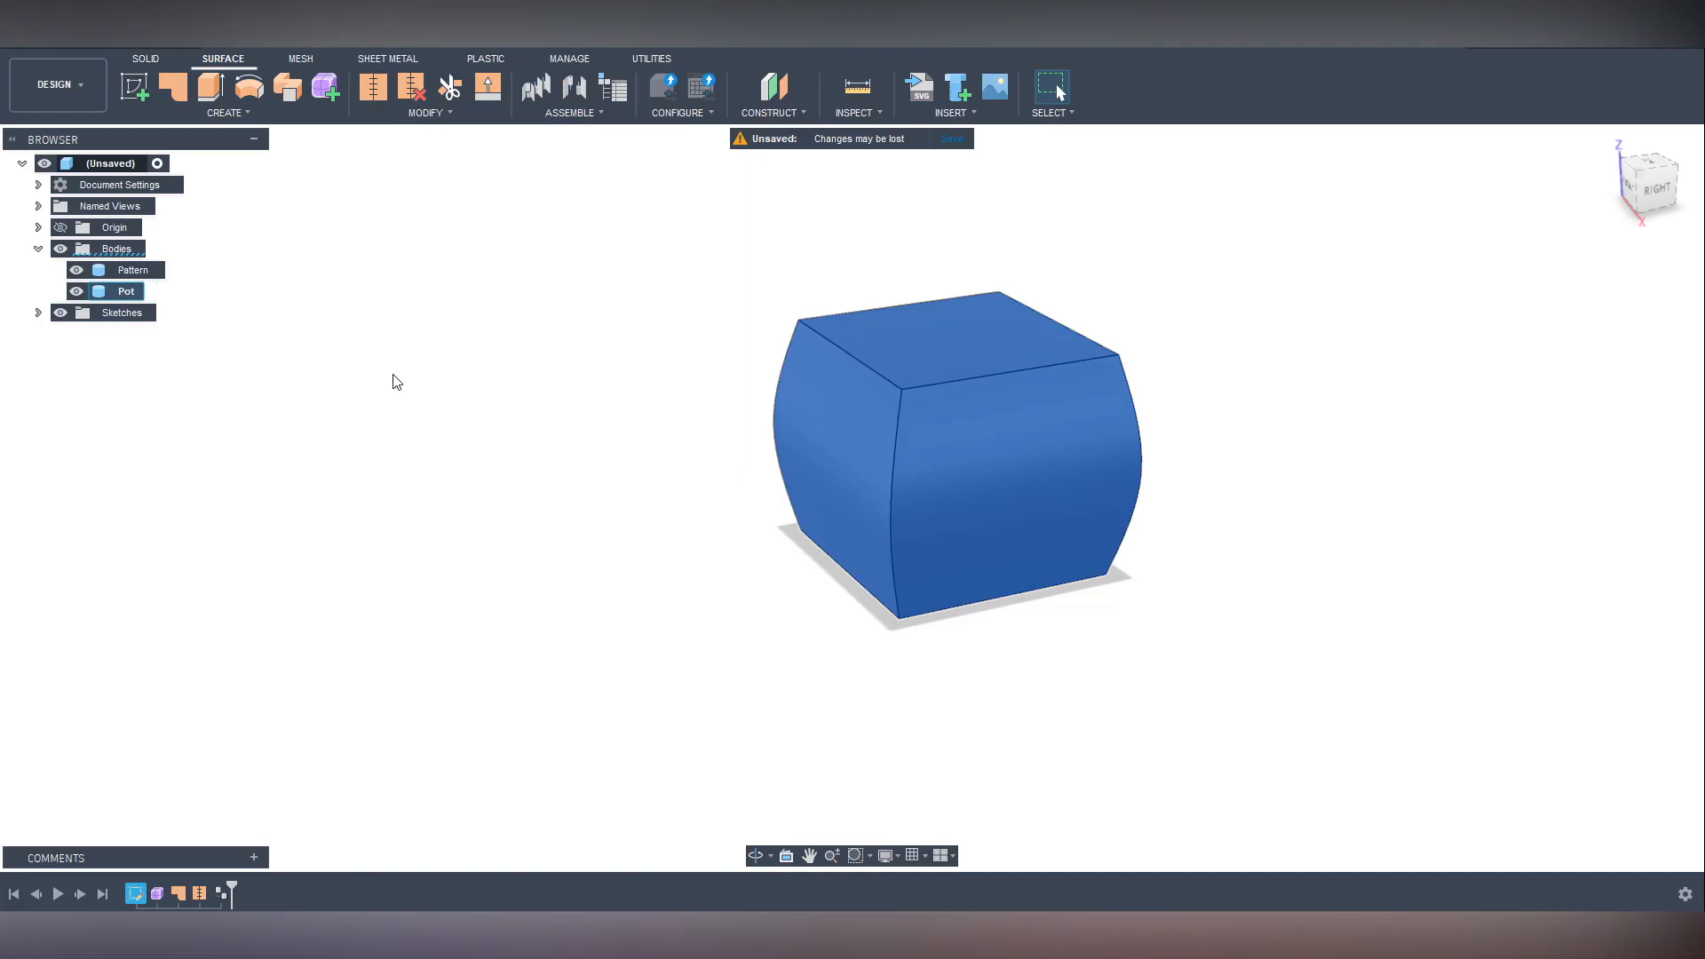
{"action": "left_click", "coordinate": [133, 271]}
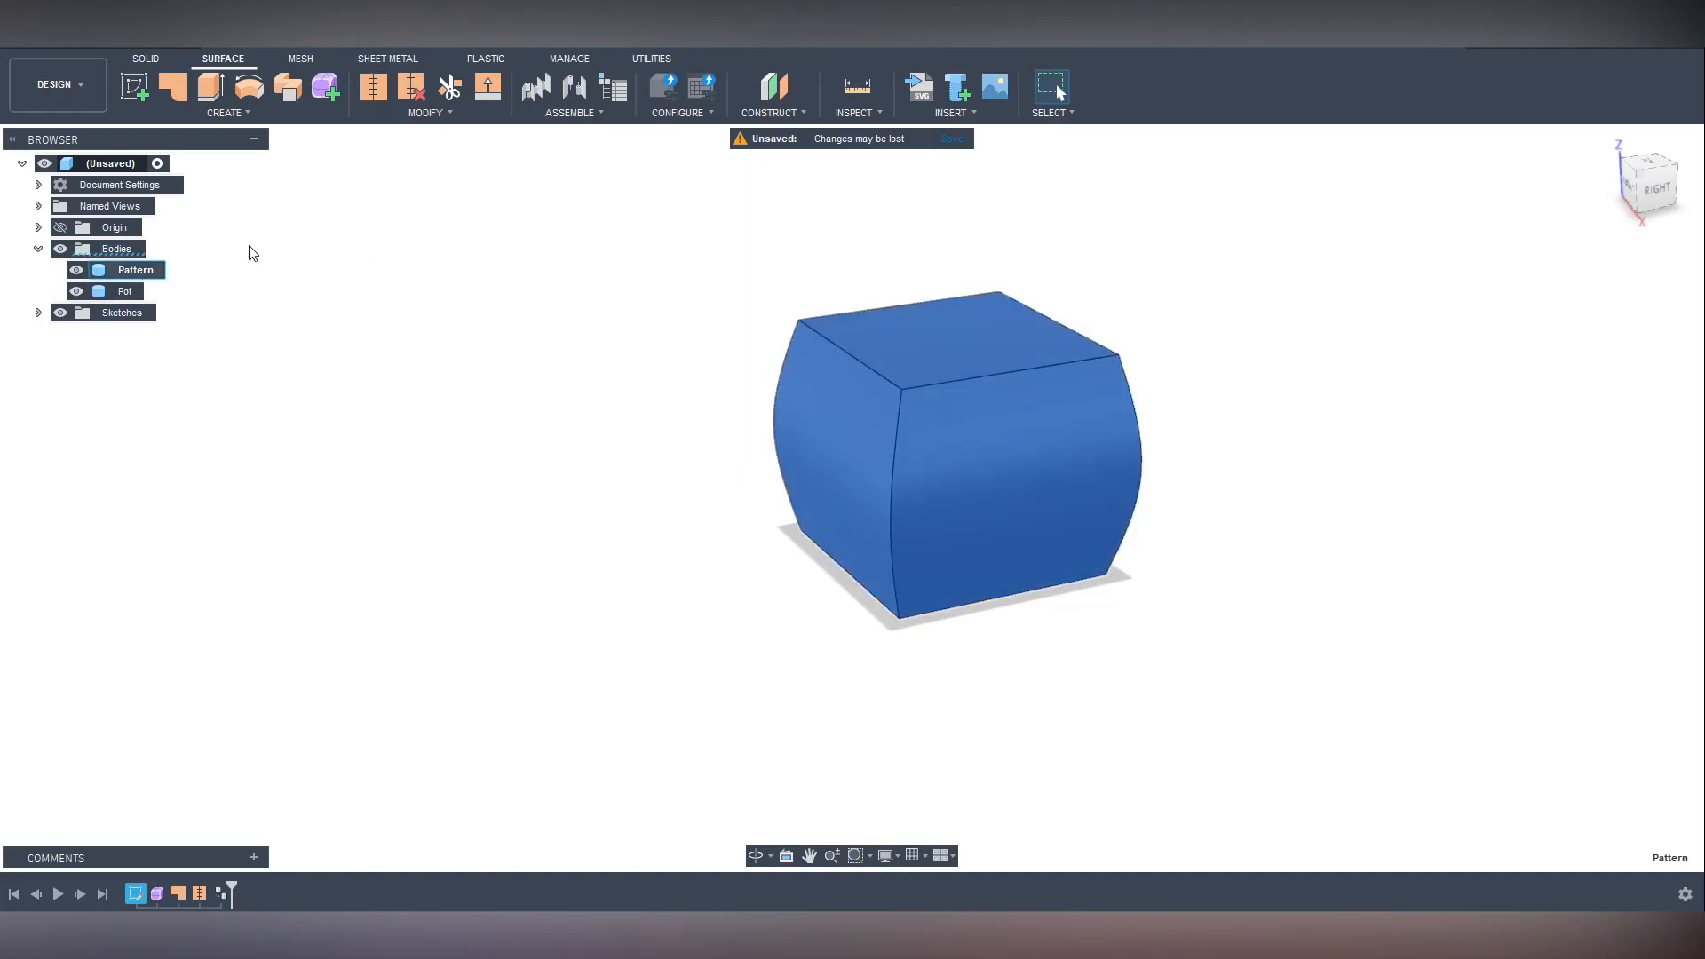
{"action": "left_click", "coordinate": [122, 291]}
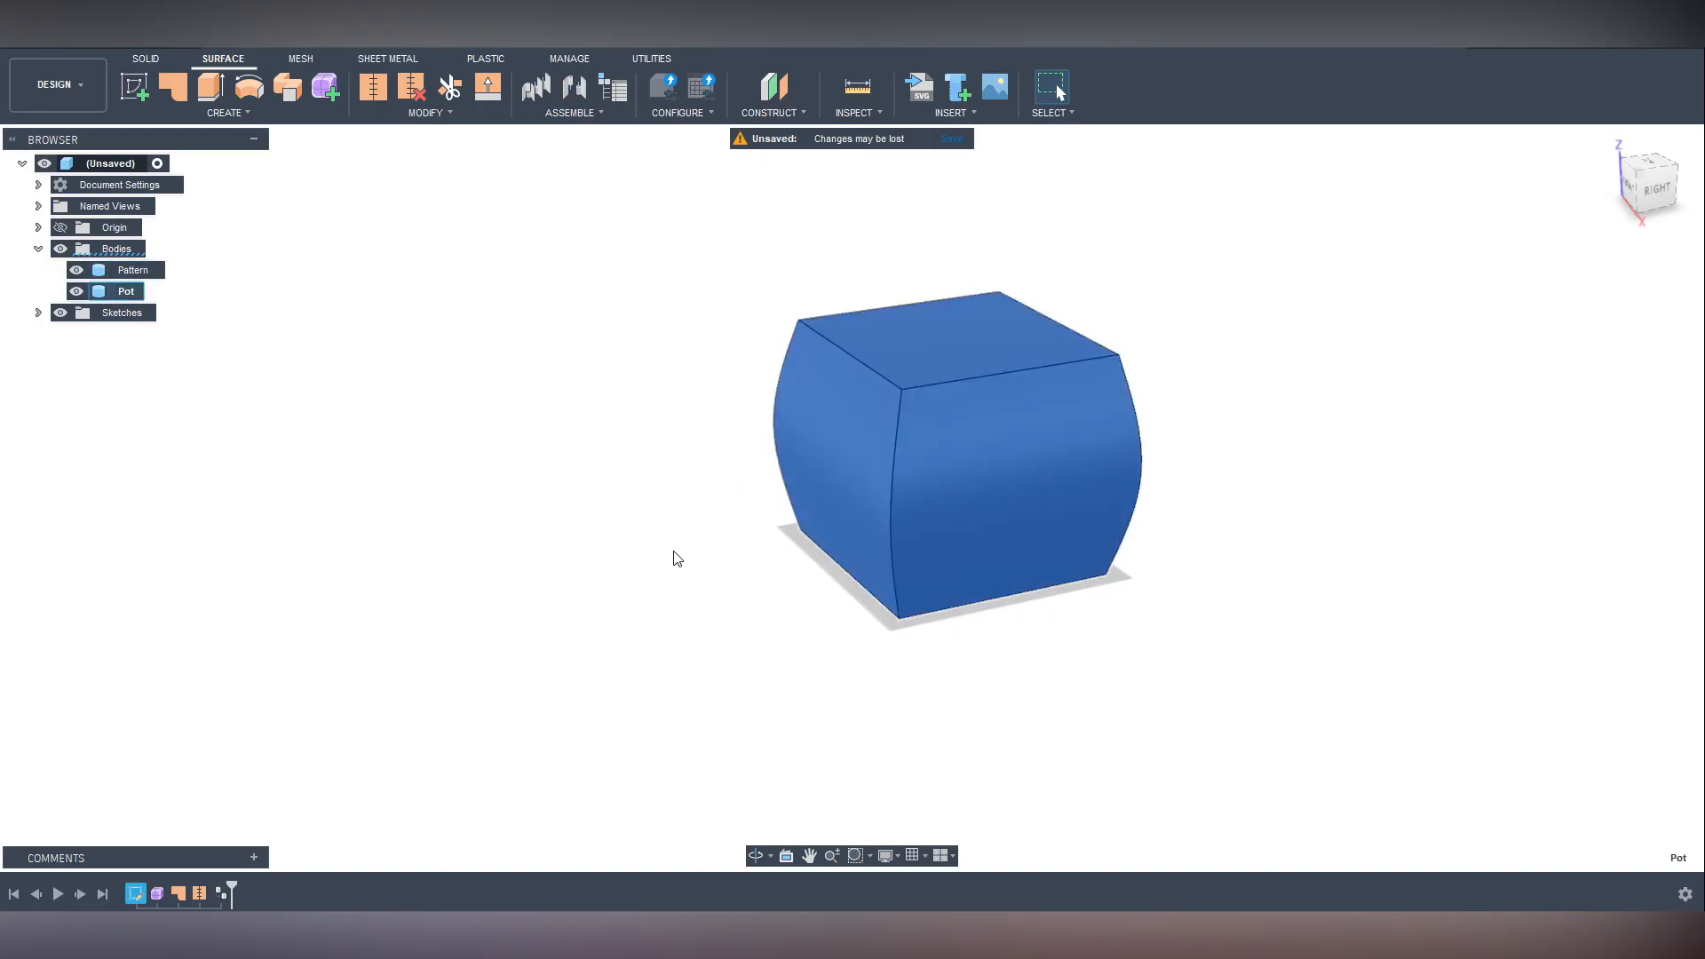
{"action": "left_click", "coordinate": [345, 411]}
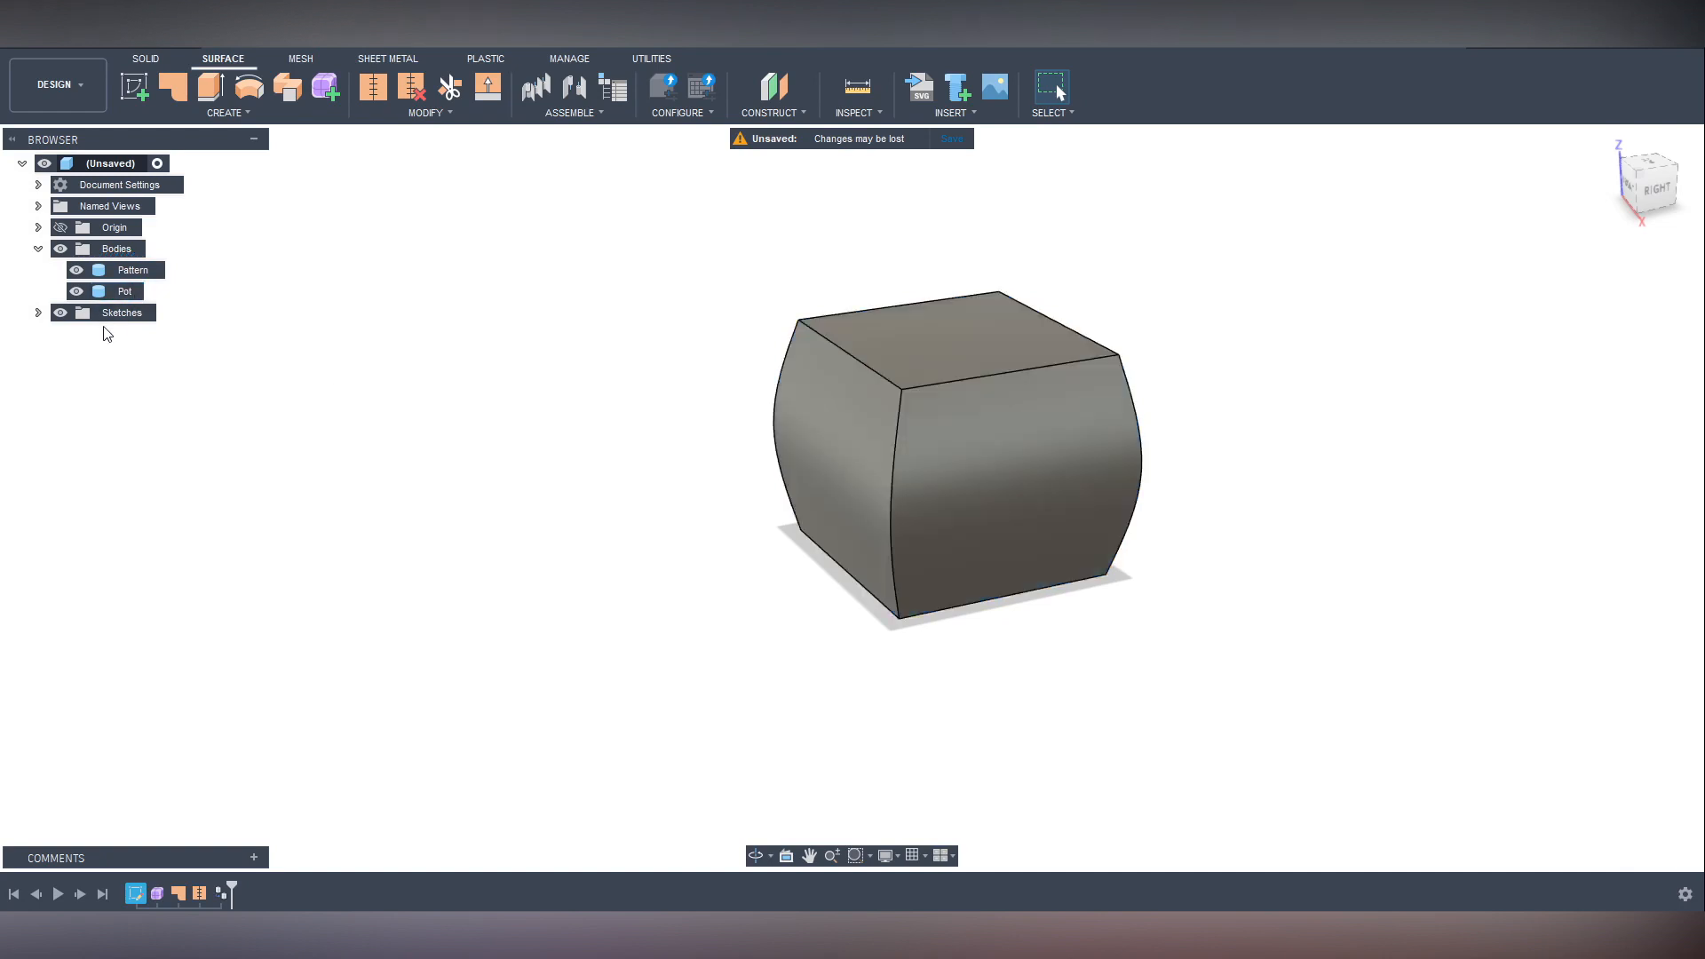
Hide the Pot body and scale the Pattern body uniformly by 1.1 about the origin point.
{"action": "left_click", "coordinate": [76, 292]}
{"action": "left_click", "coordinate": [118, 270]}
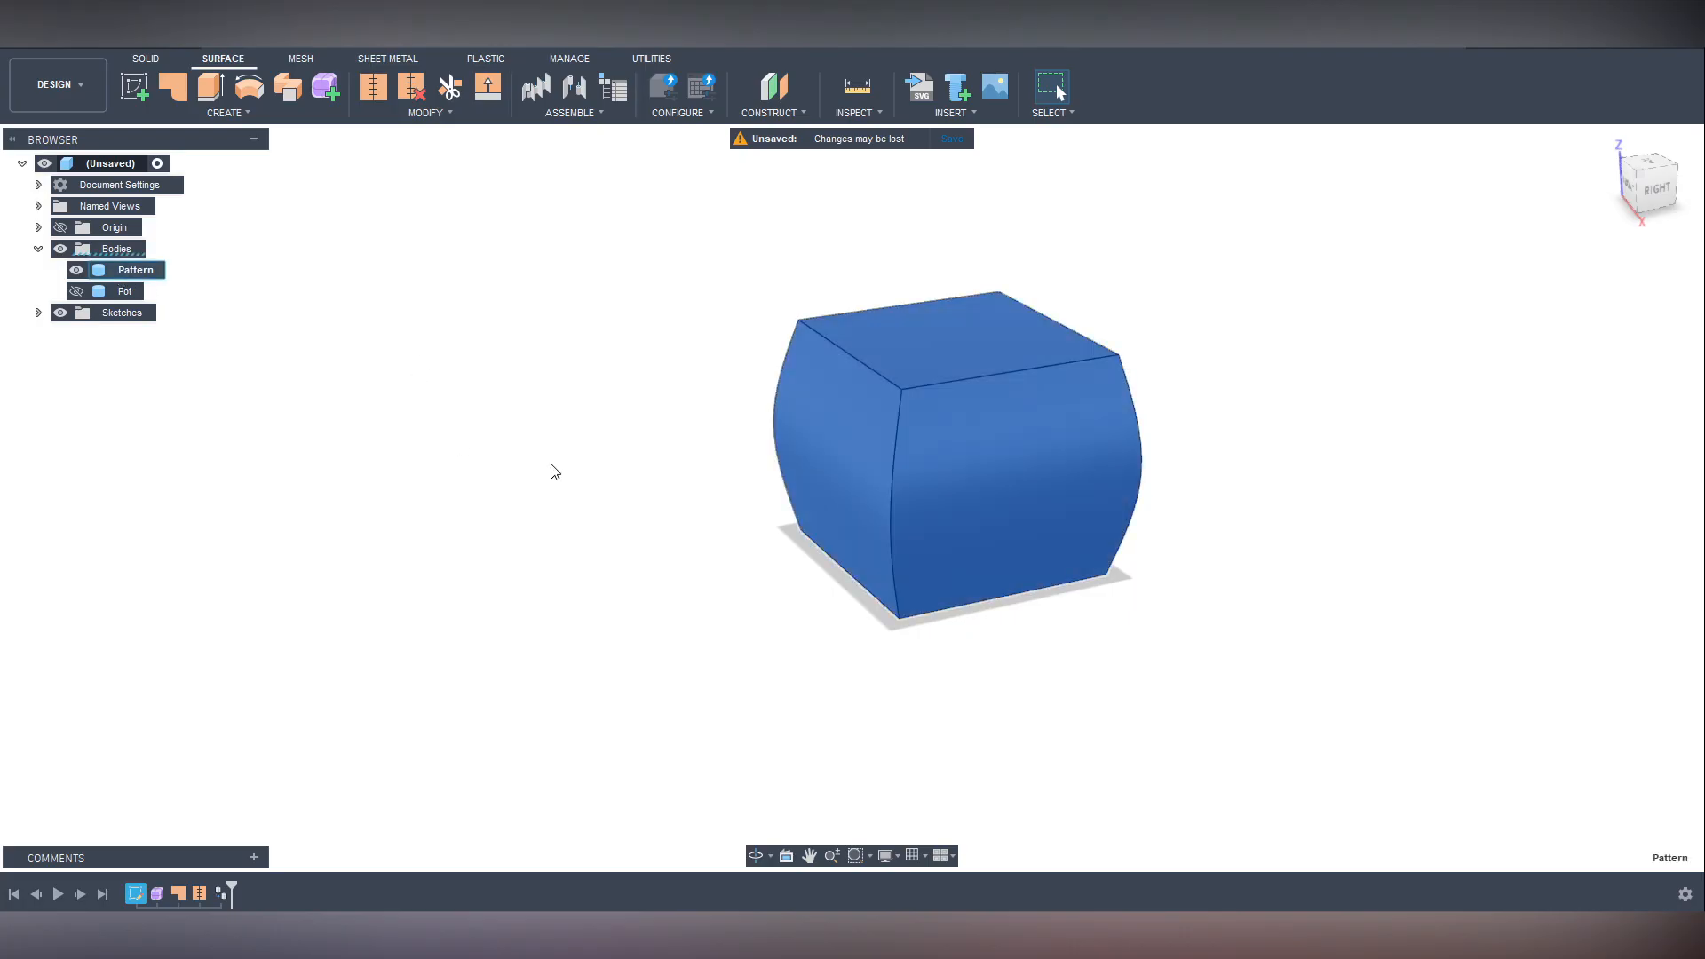
{"action": "left_click", "coordinate": [149, 59]}
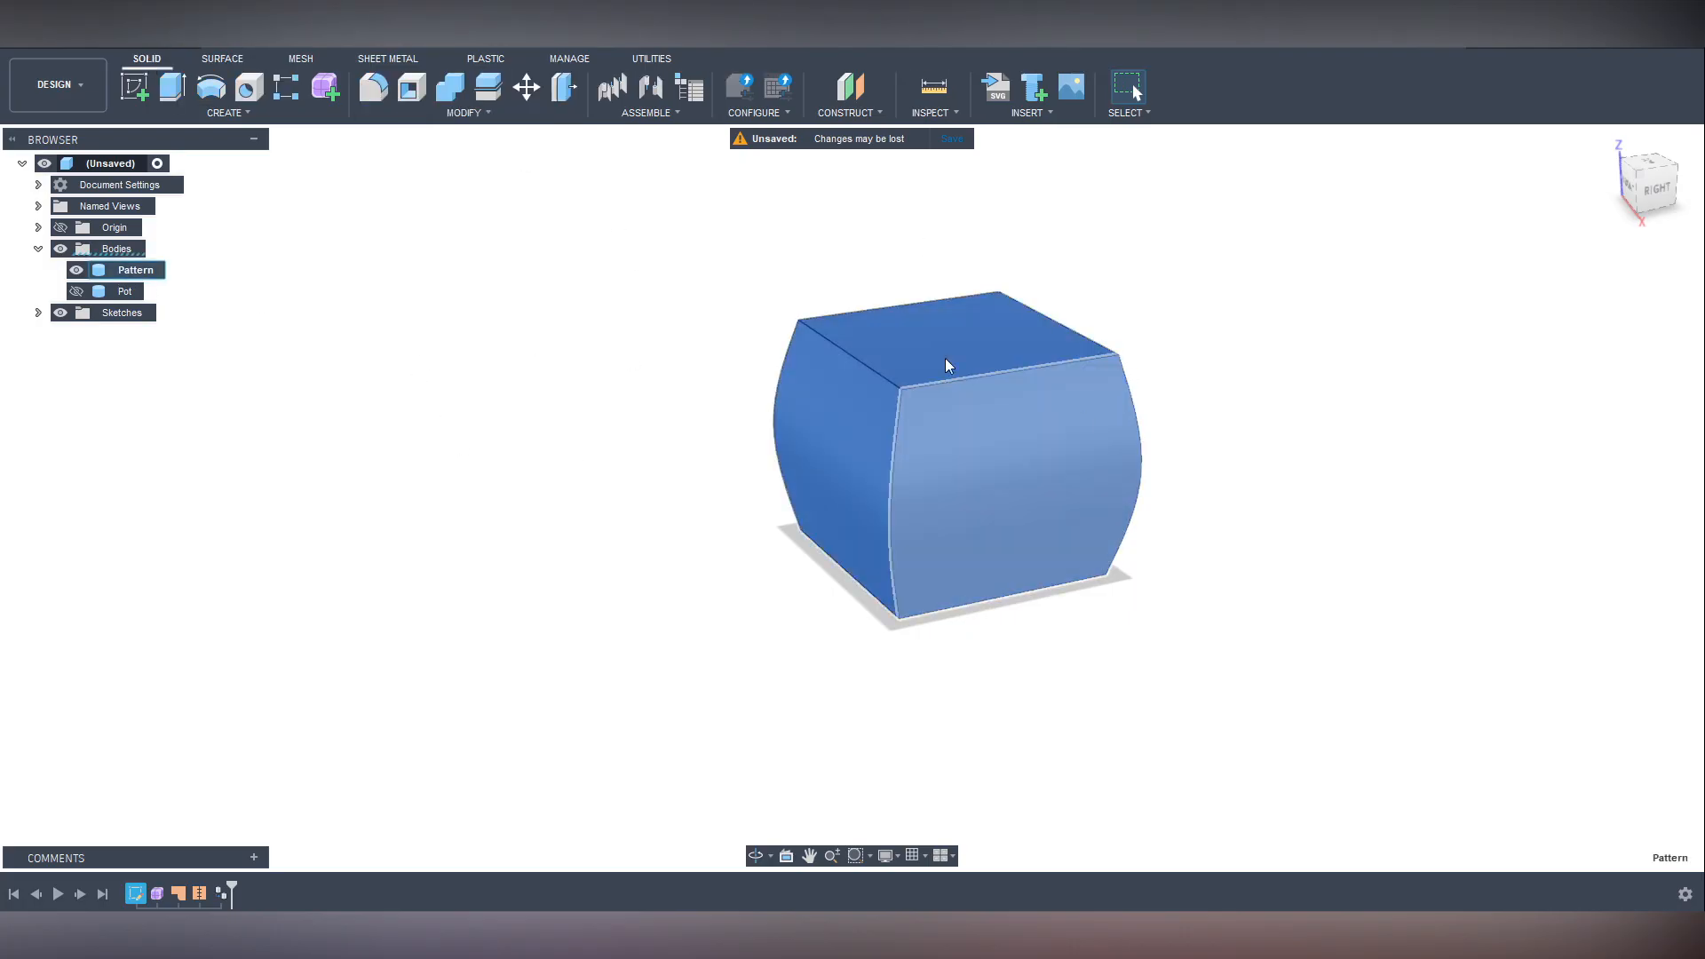
{"action": "left_click", "coordinate": [466, 114]}
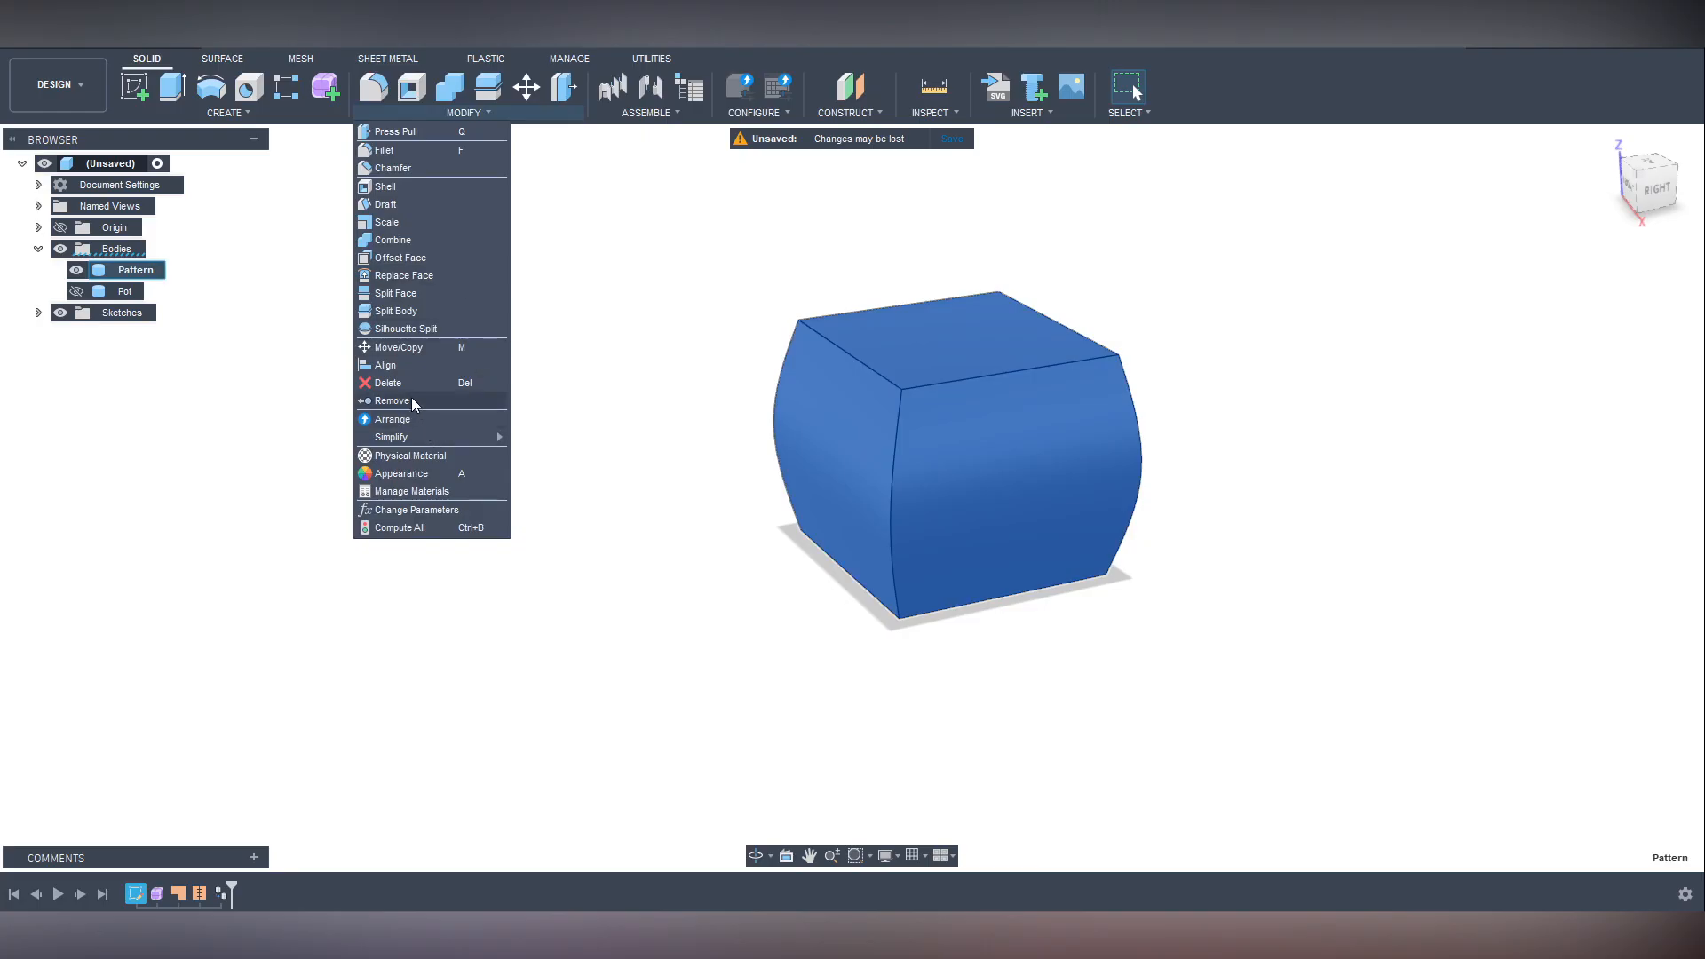
{"action": "left_click", "coordinate": [404, 222]}
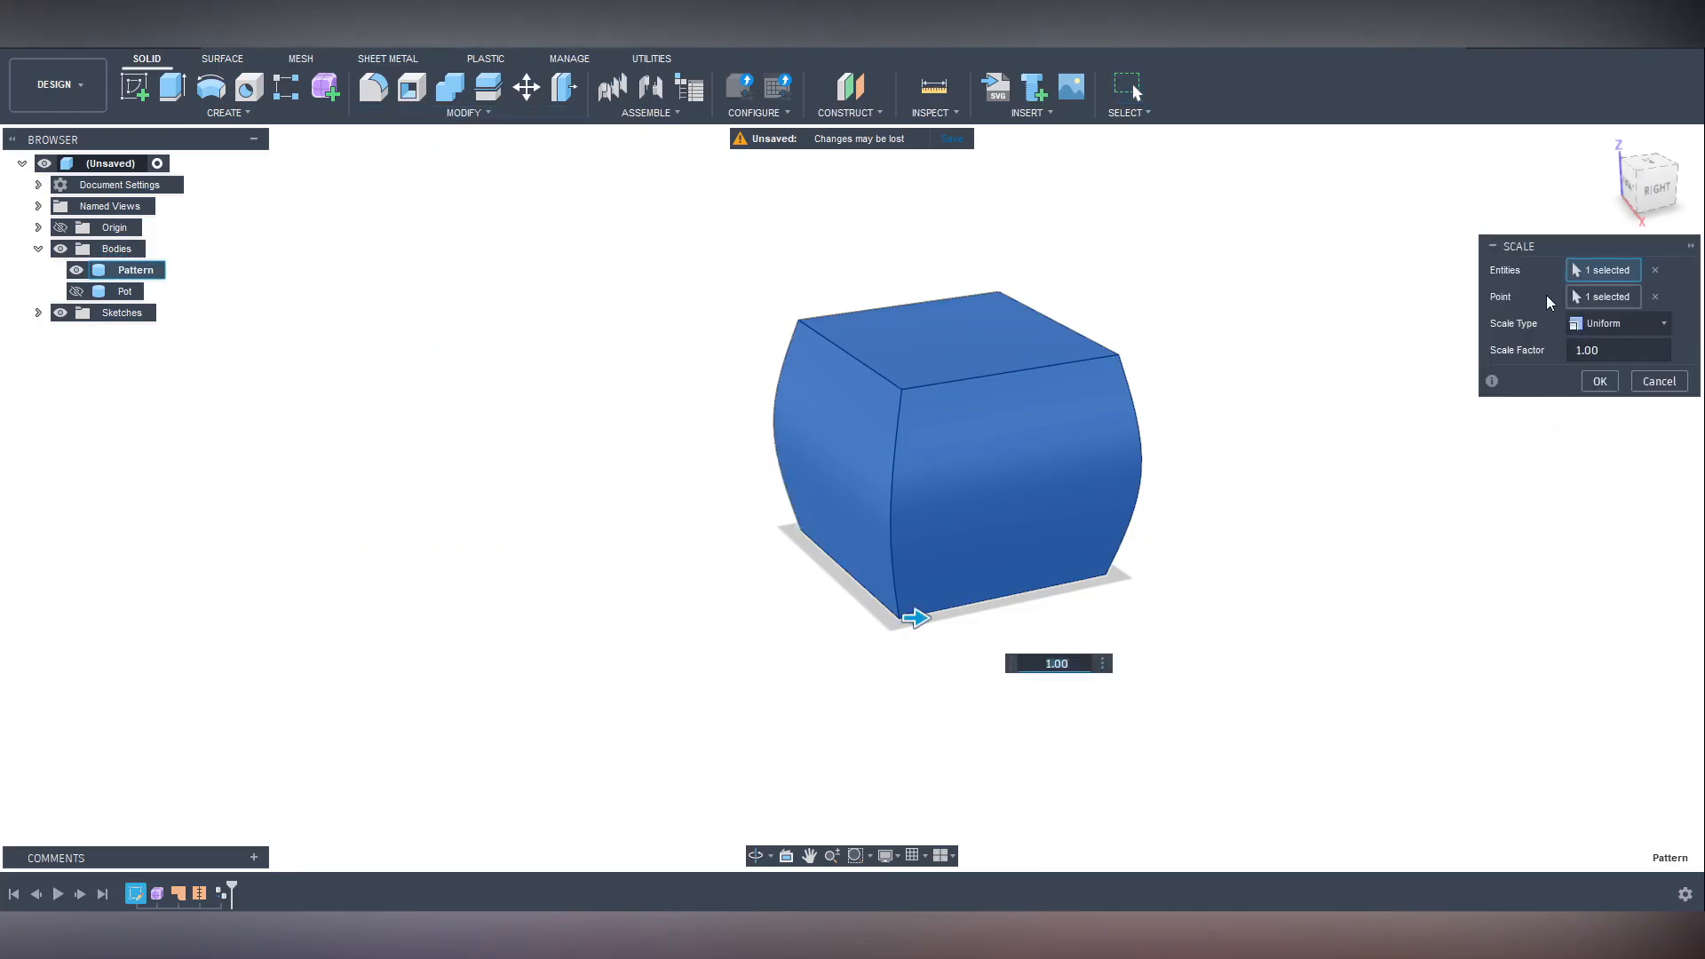
{"action": "left_click", "coordinate": [1604, 300]}
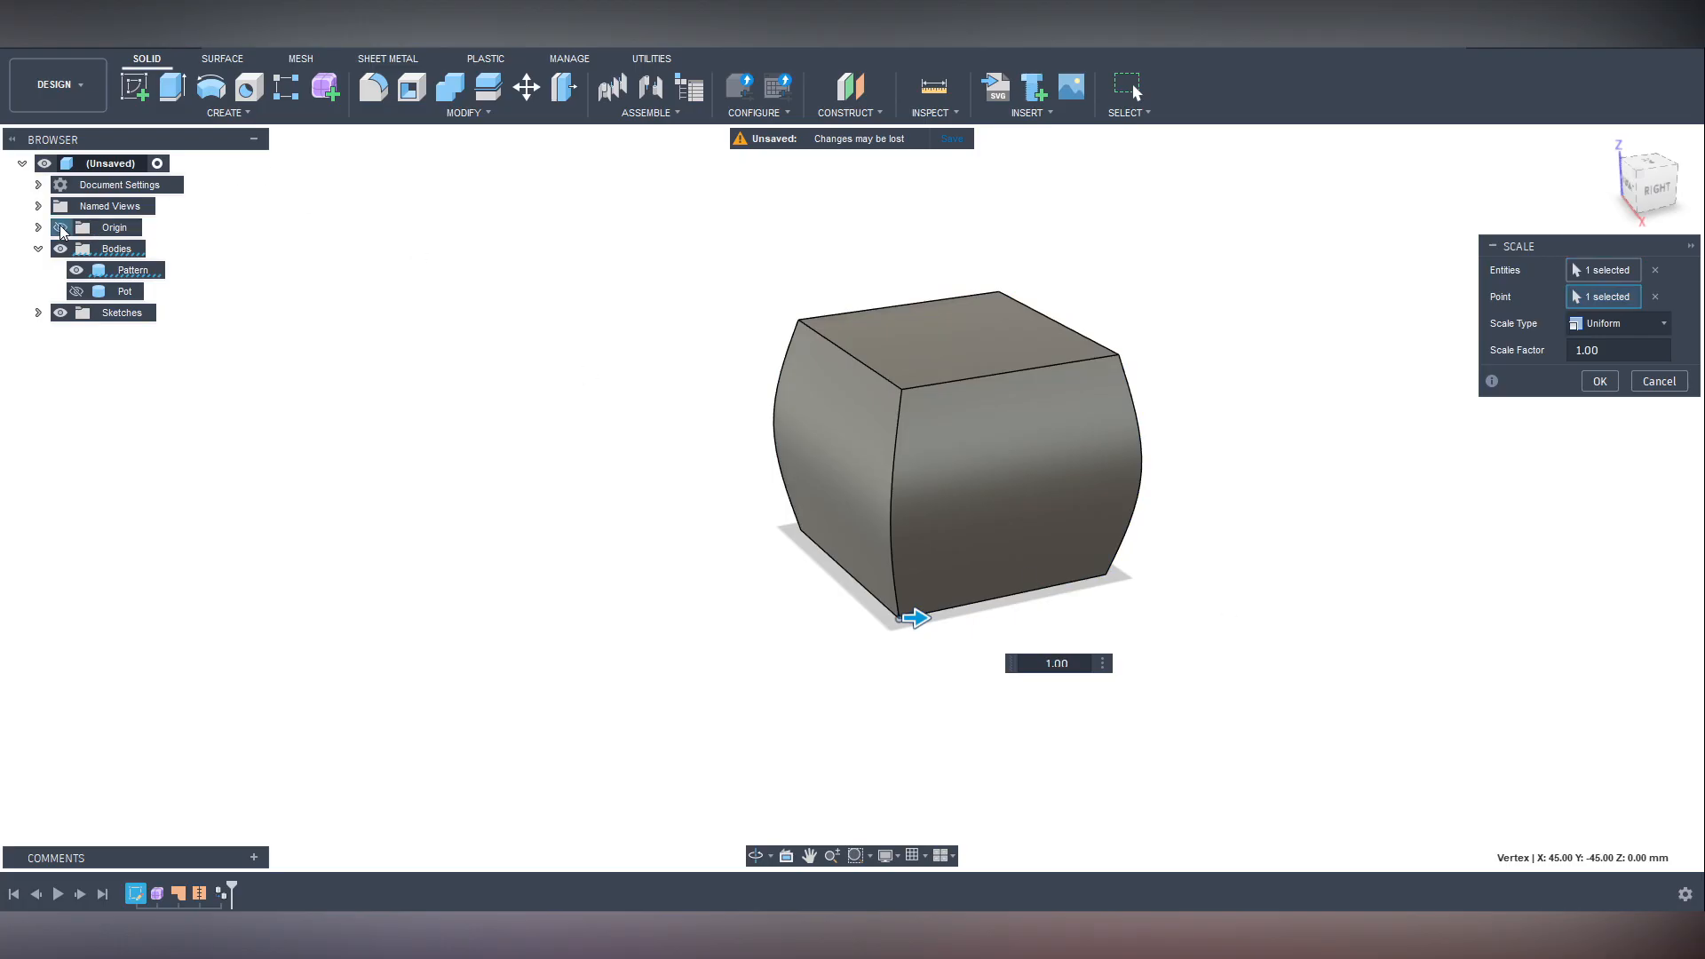
{"action": "middle_click_drag", "start_coordinate": [674, 631], "coordinate": [725, 538], "text": "shift"}
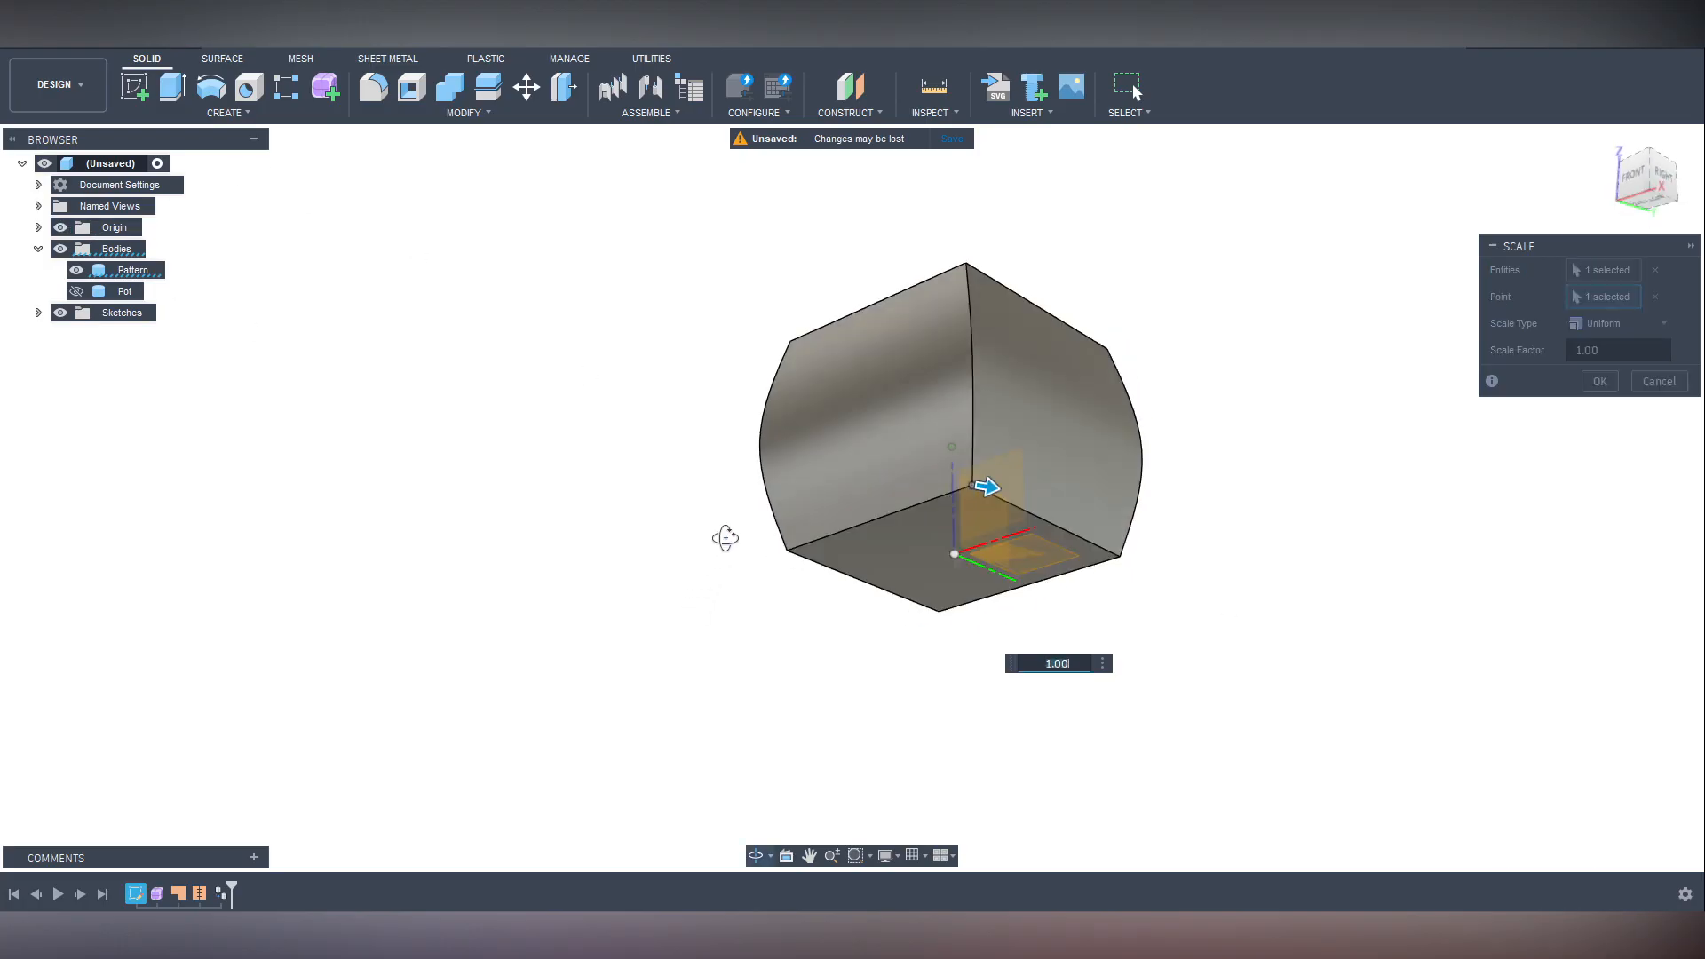
{"action": "left_click", "coordinate": [954, 558]}
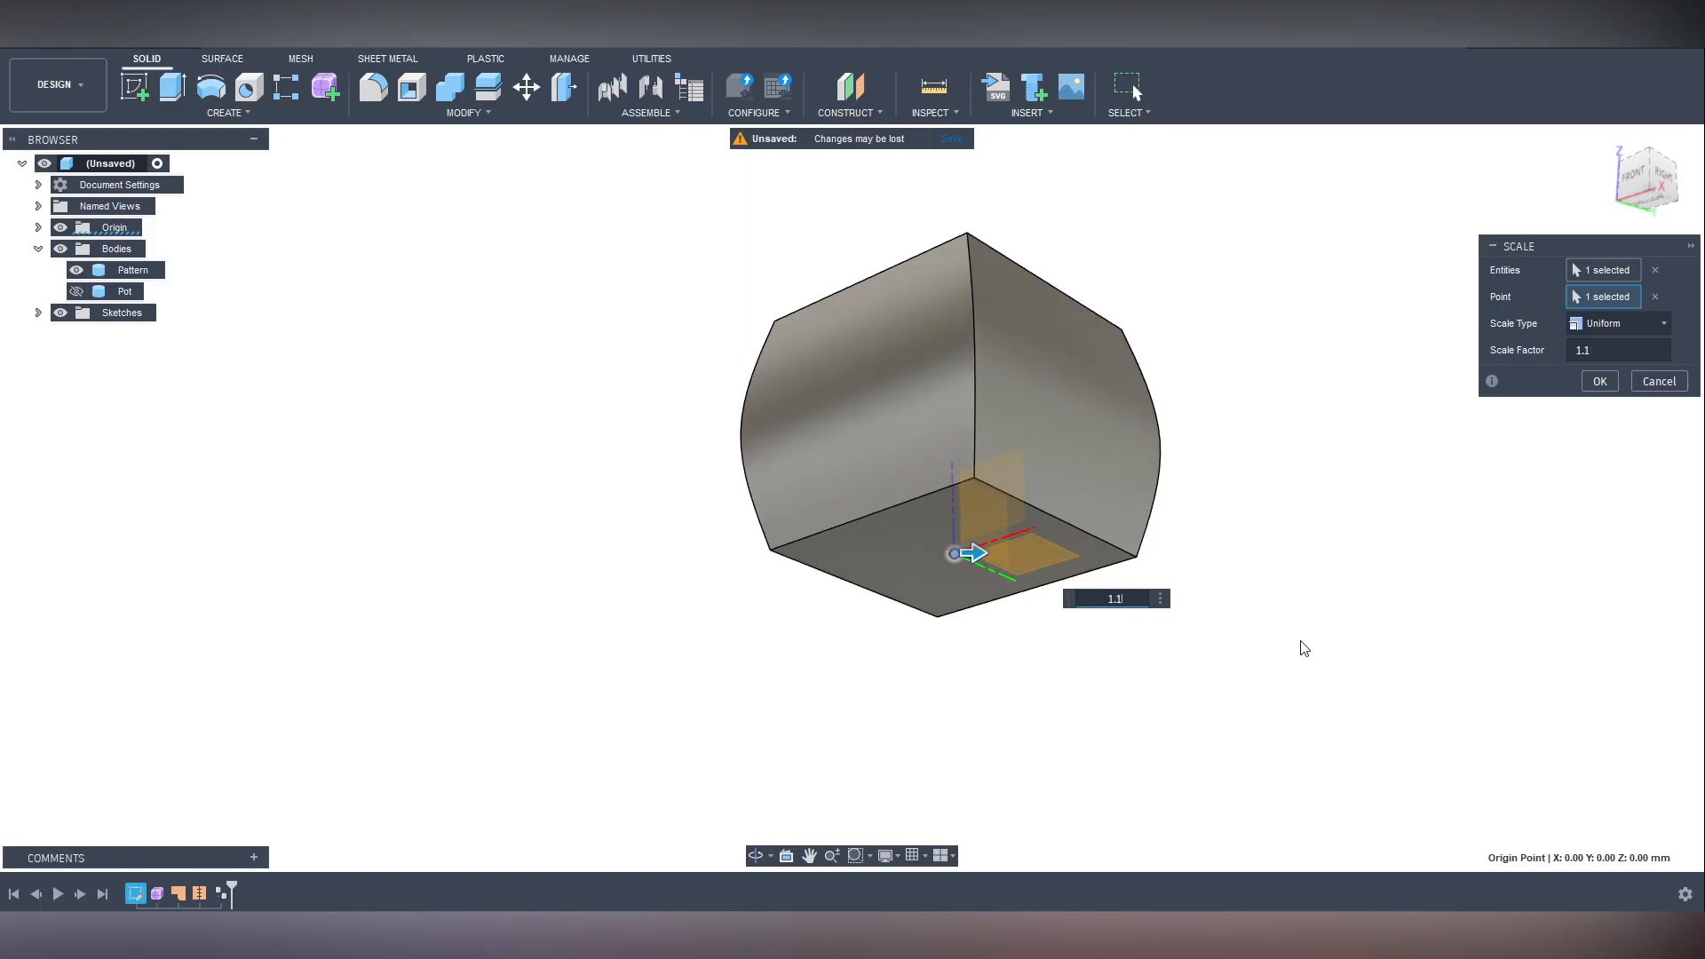
{"action": "key", "text": "Return"}
{"action": "middle_click_drag", "start_coordinate": [1299, 565], "coordinate": [1211, 651], "text": "shift"}
{"action": "left_click", "coordinate": [1008, 517]}
{"action": "left_click", "coordinate": [668, 479]}
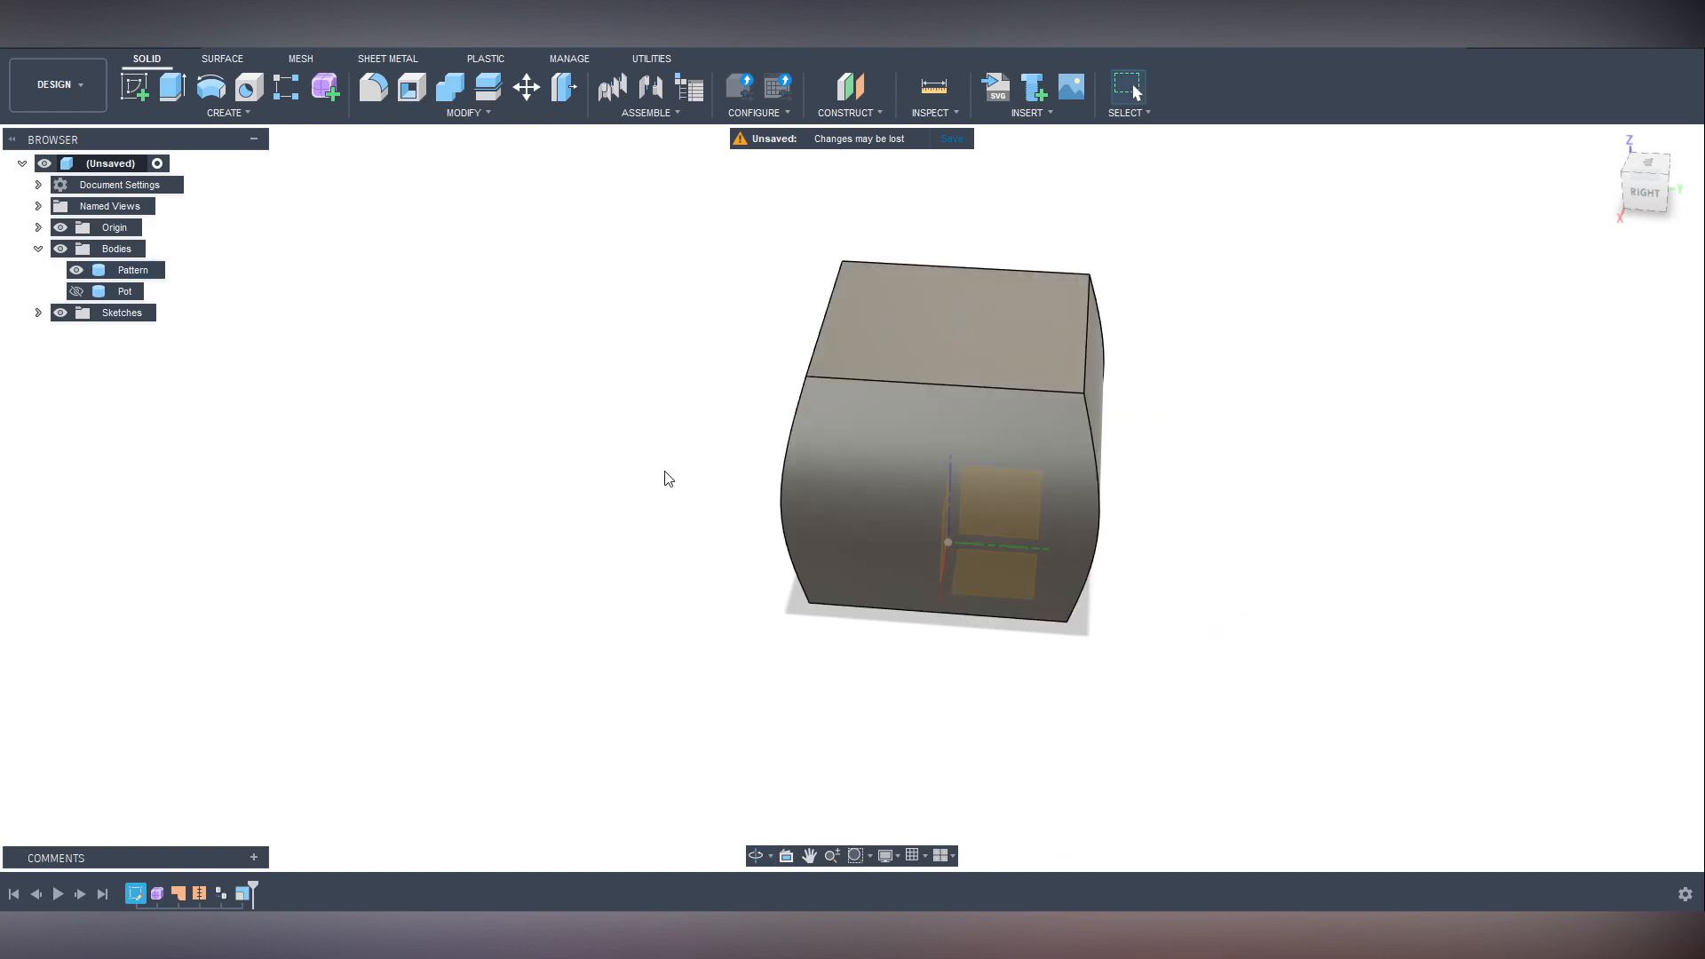
Show the Pot body again and create a section analysis through both bodies on the YZ plane at 0 mm.
{"action": "left_click", "coordinate": [76, 292]}
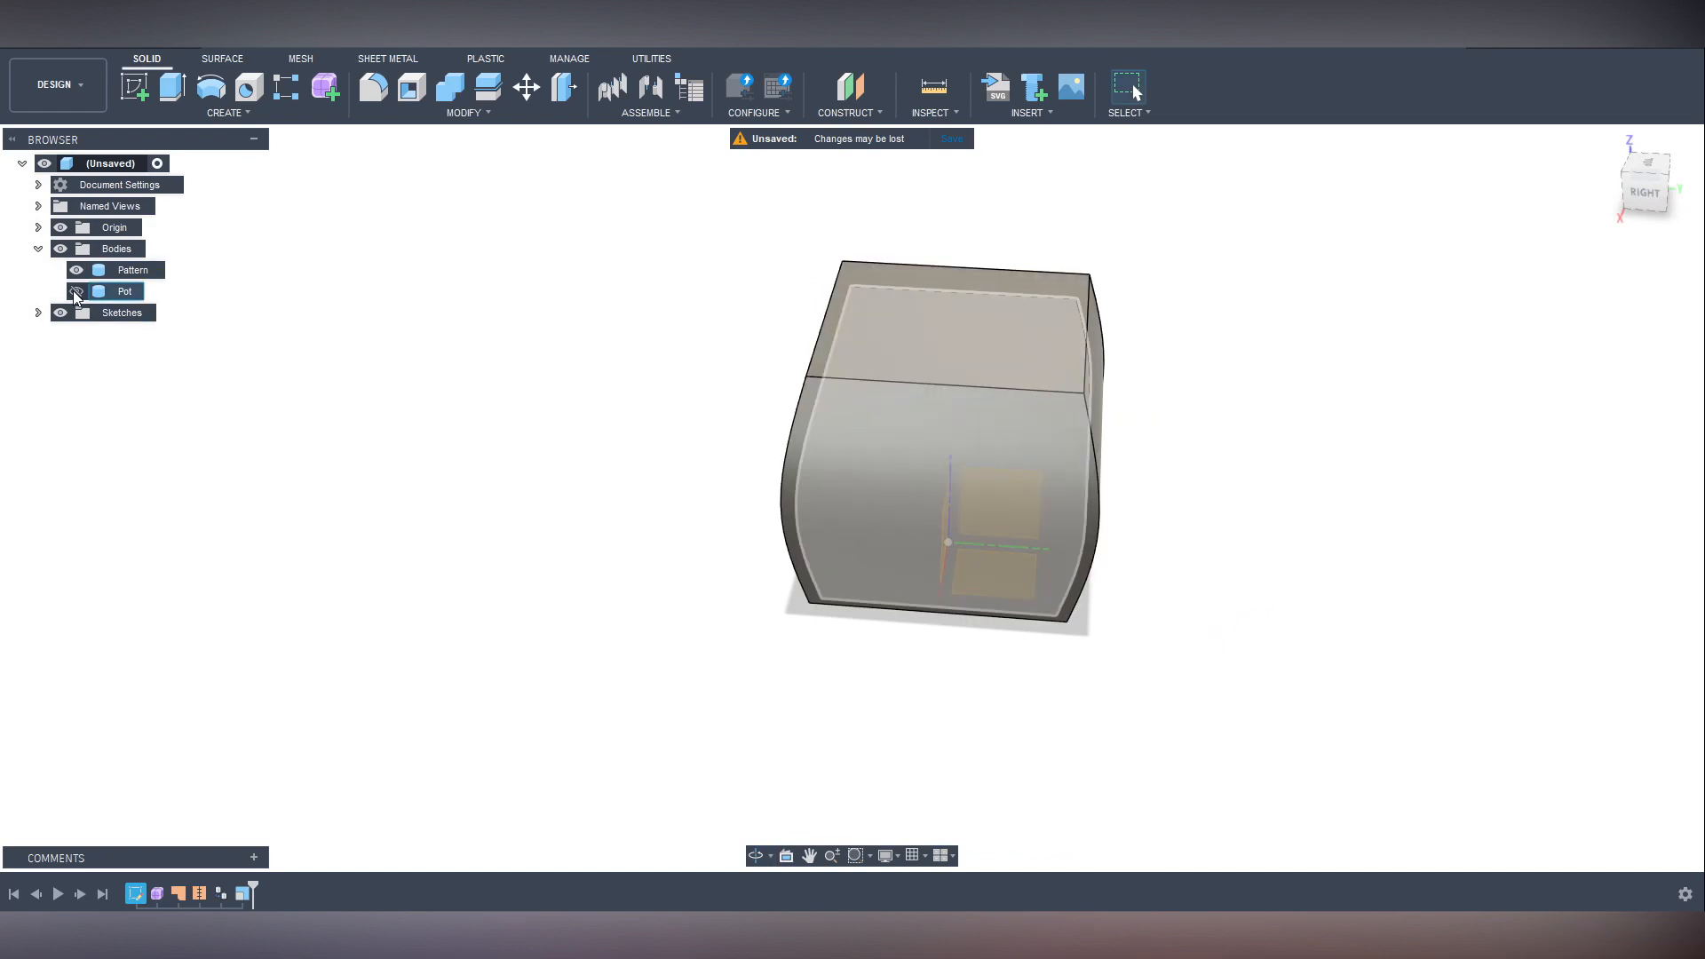
{"action": "left_click", "coordinate": [76, 292]}
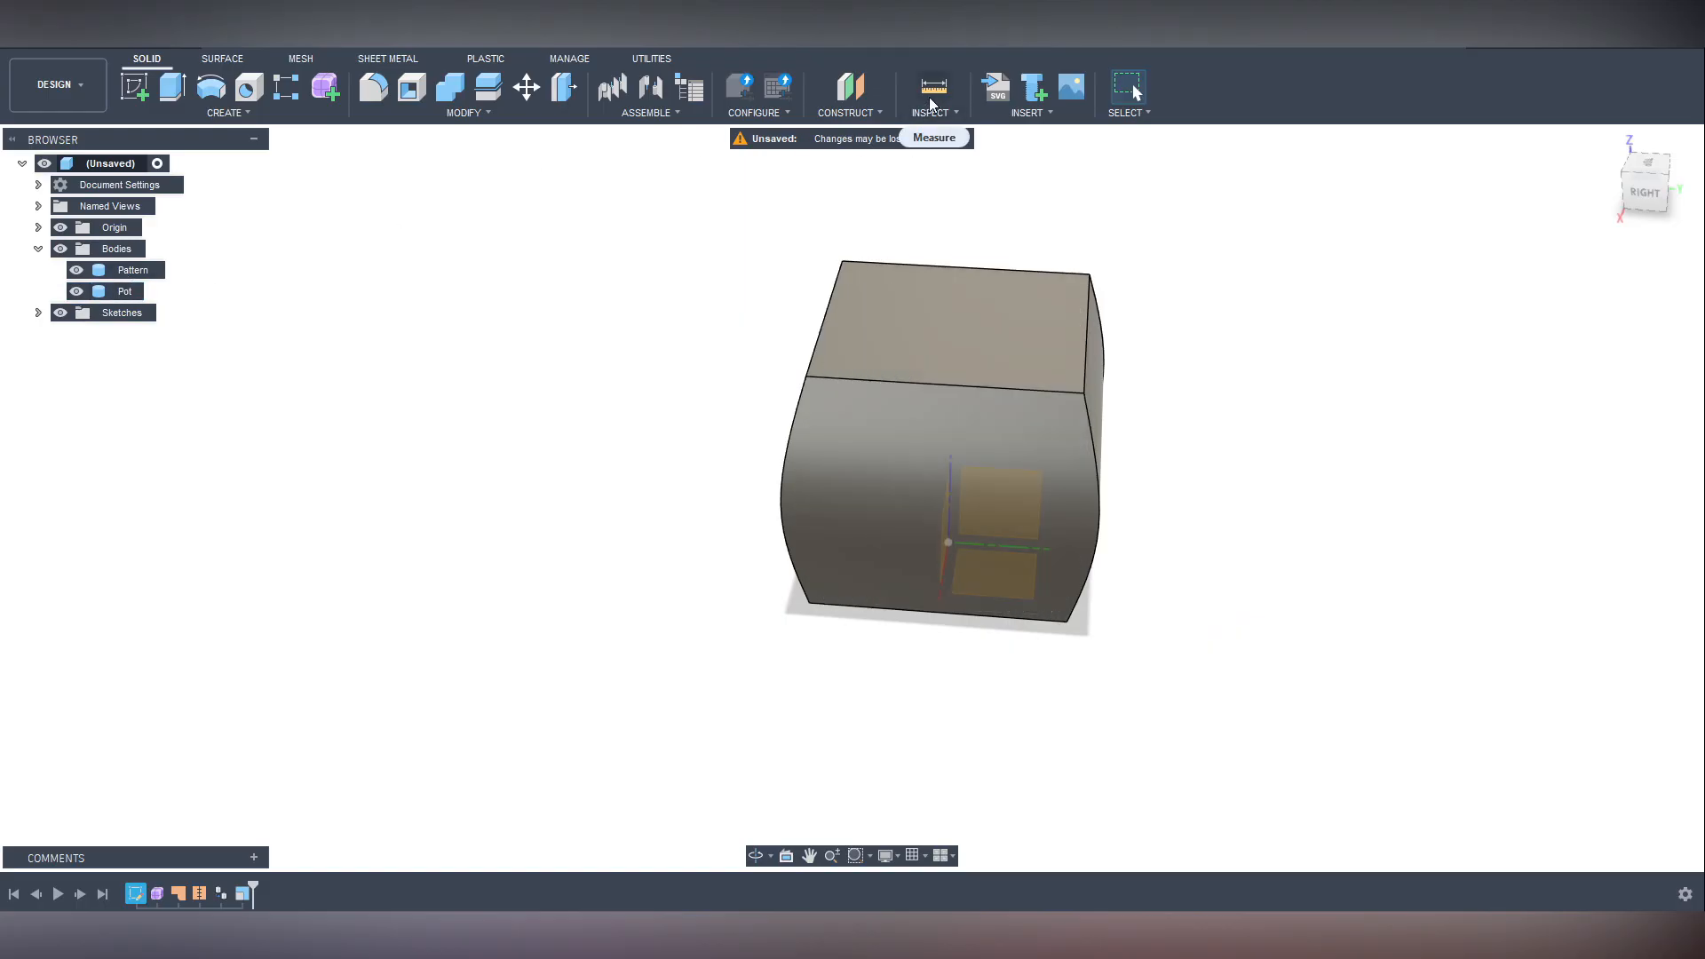
{"action": "left_click", "coordinate": [874, 113]}
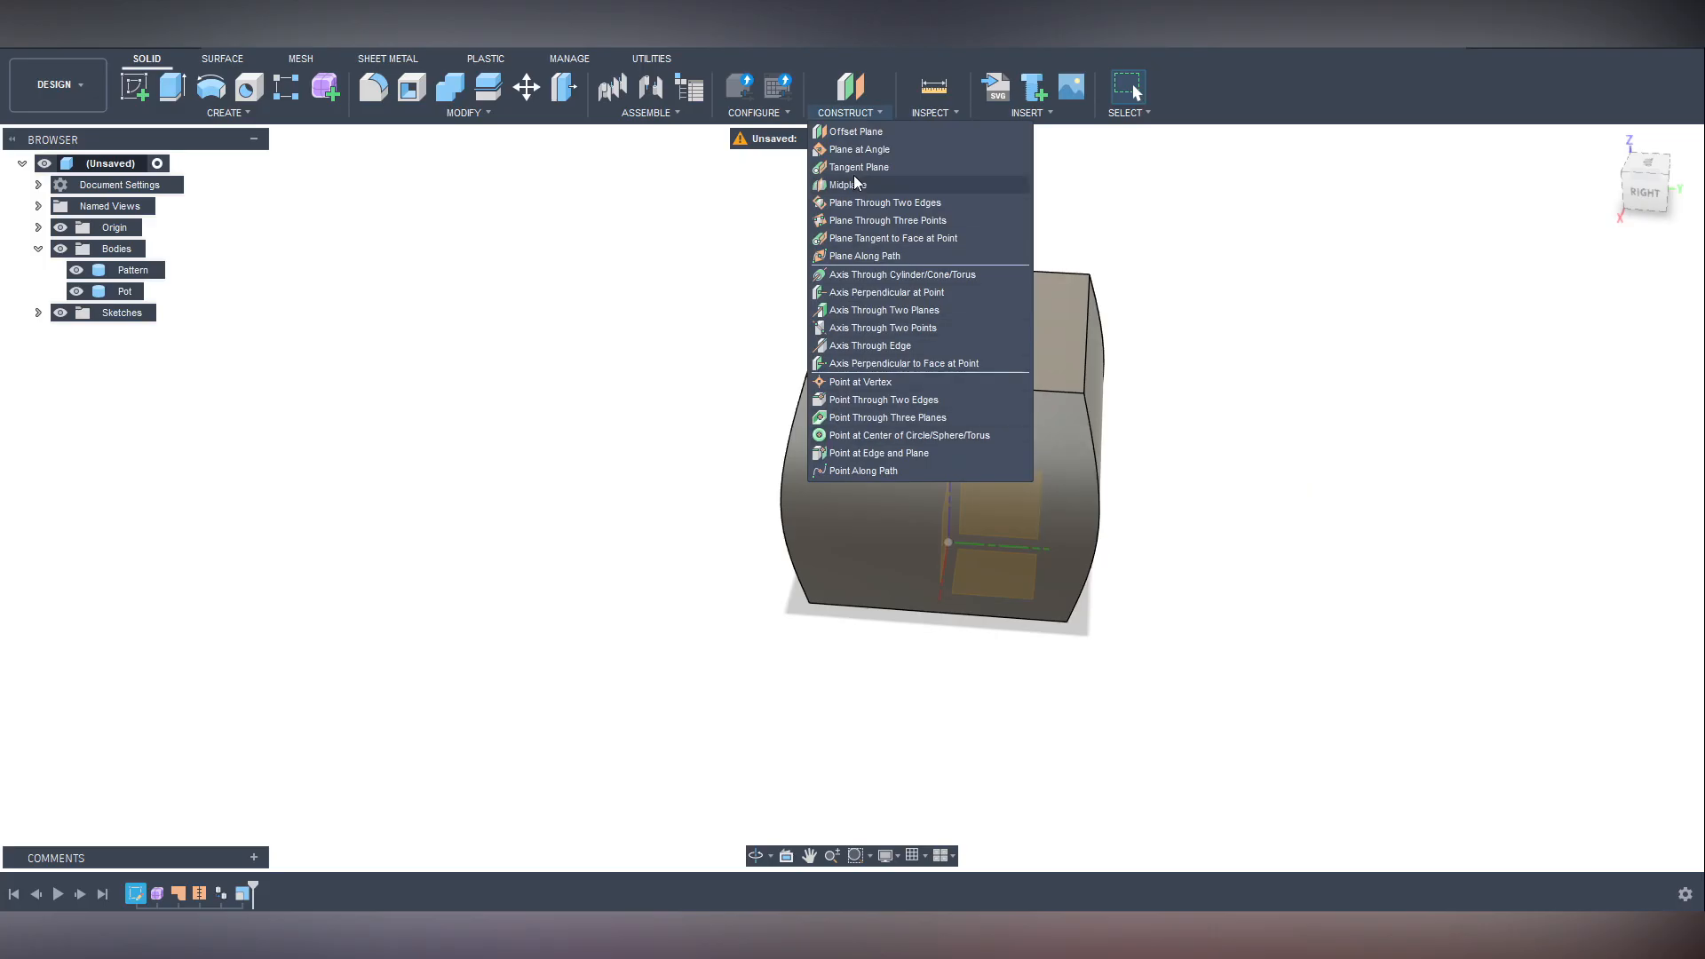
{"action": "left_click", "coordinate": [948, 110]}
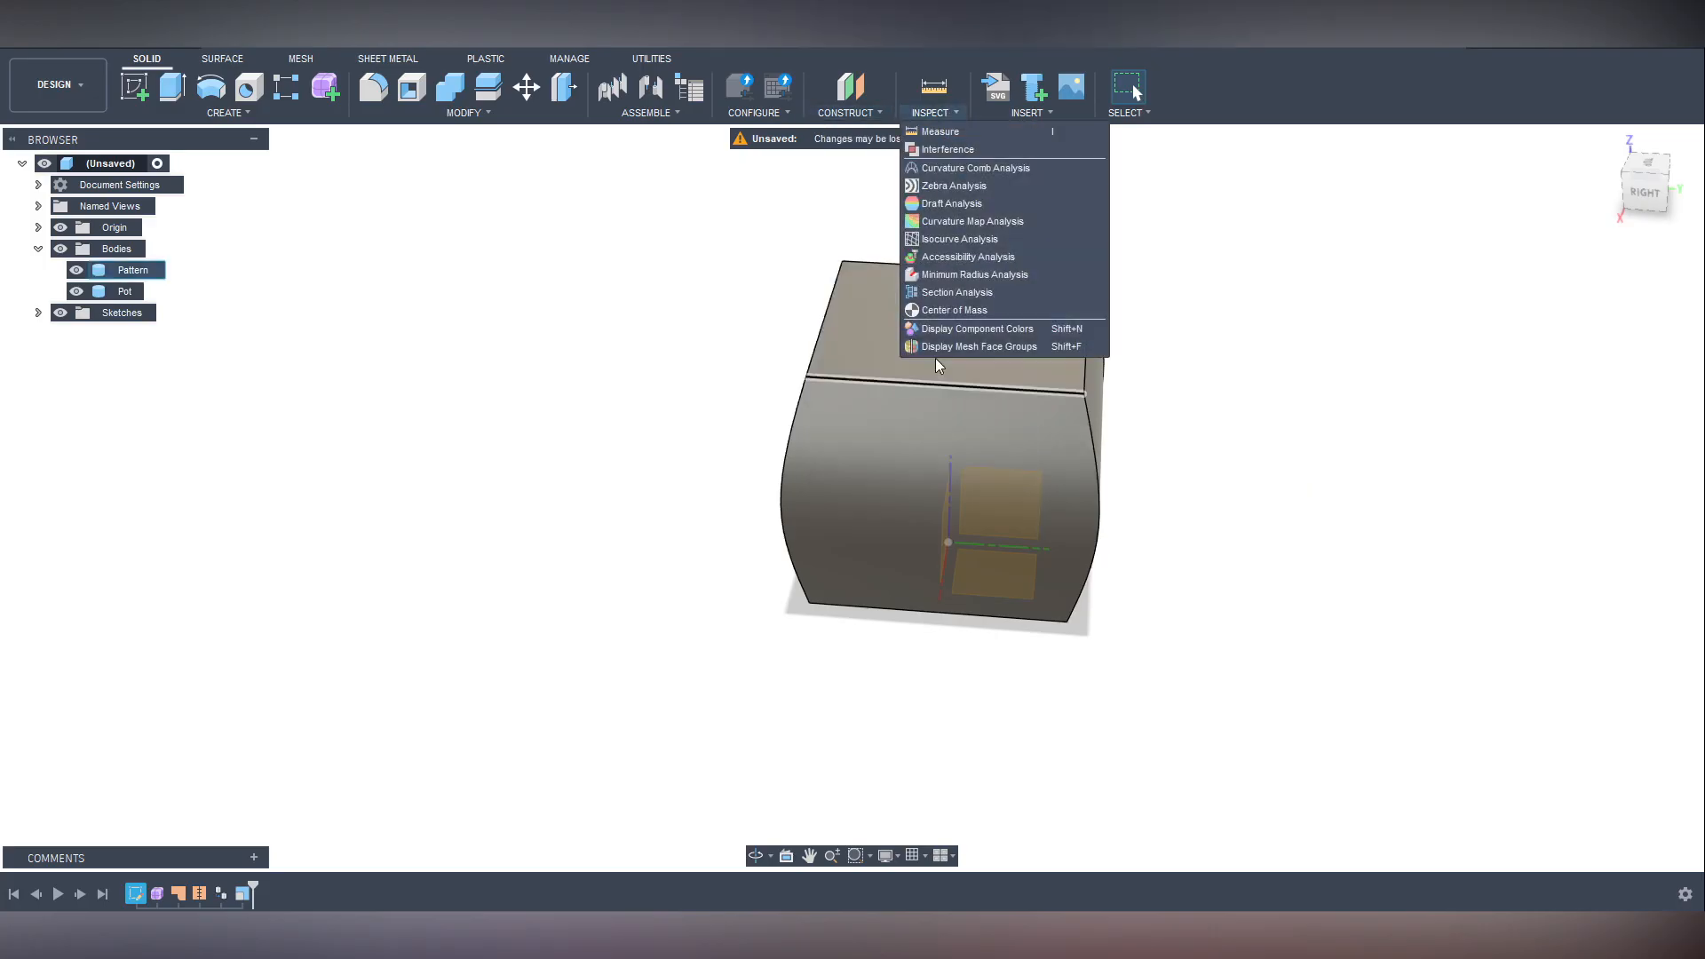
{"action": "left_click", "coordinate": [958, 292]}
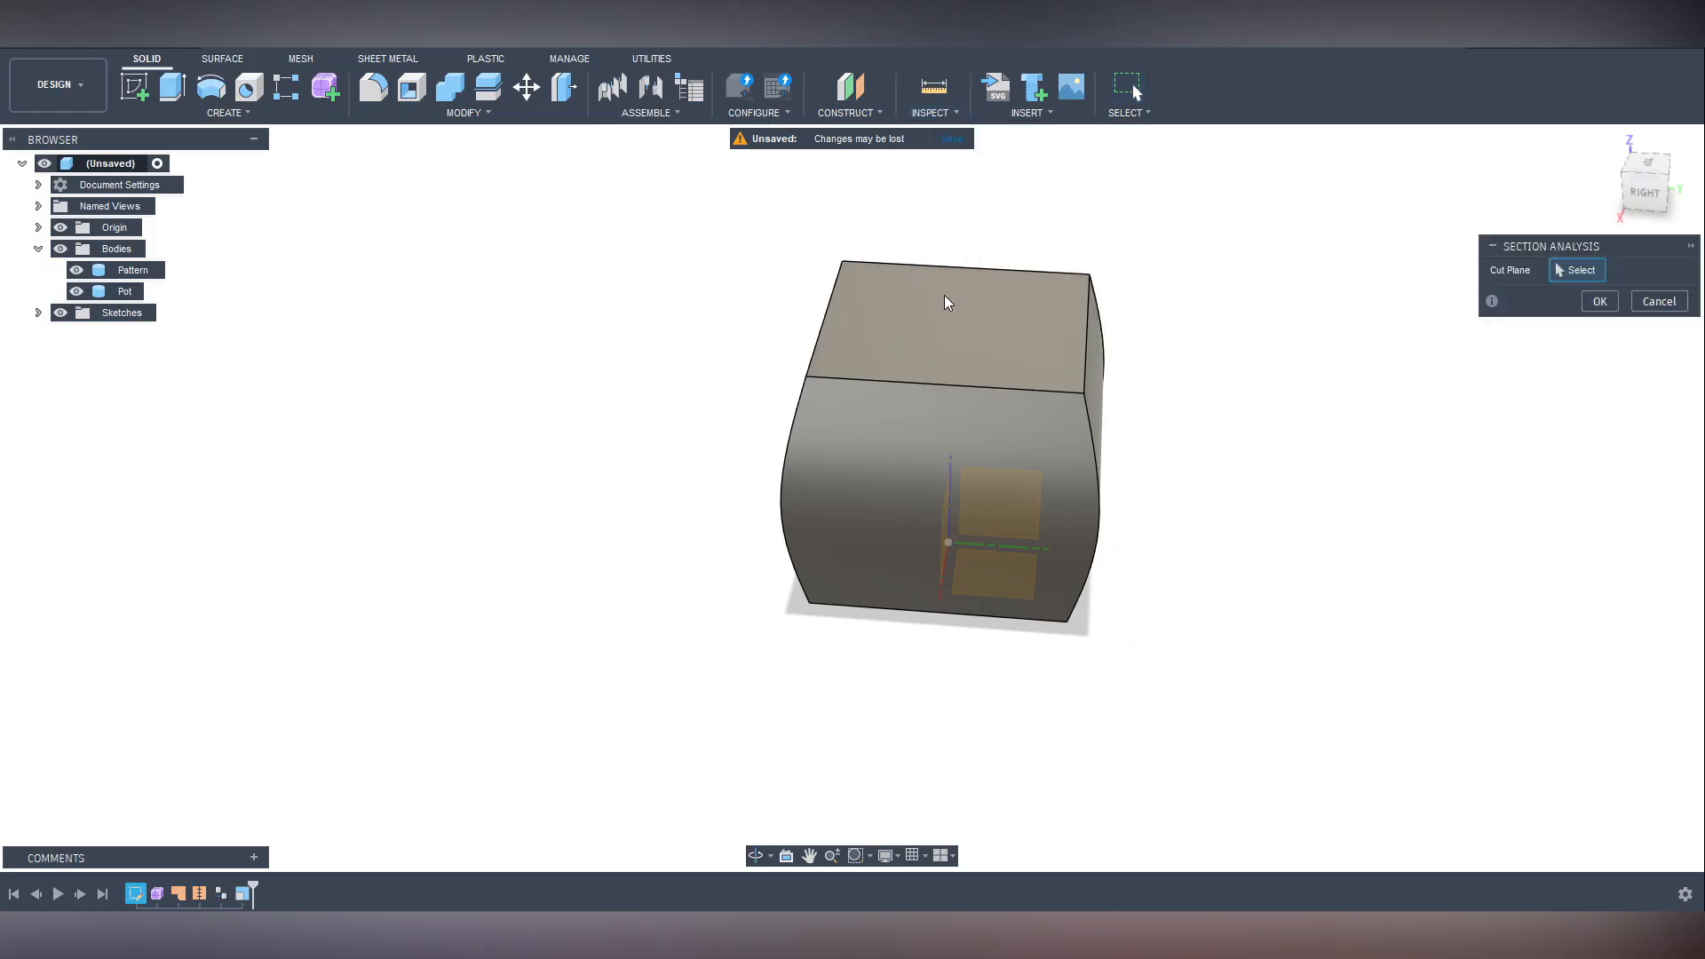
{"action": "left_click", "coordinate": [1010, 501]}
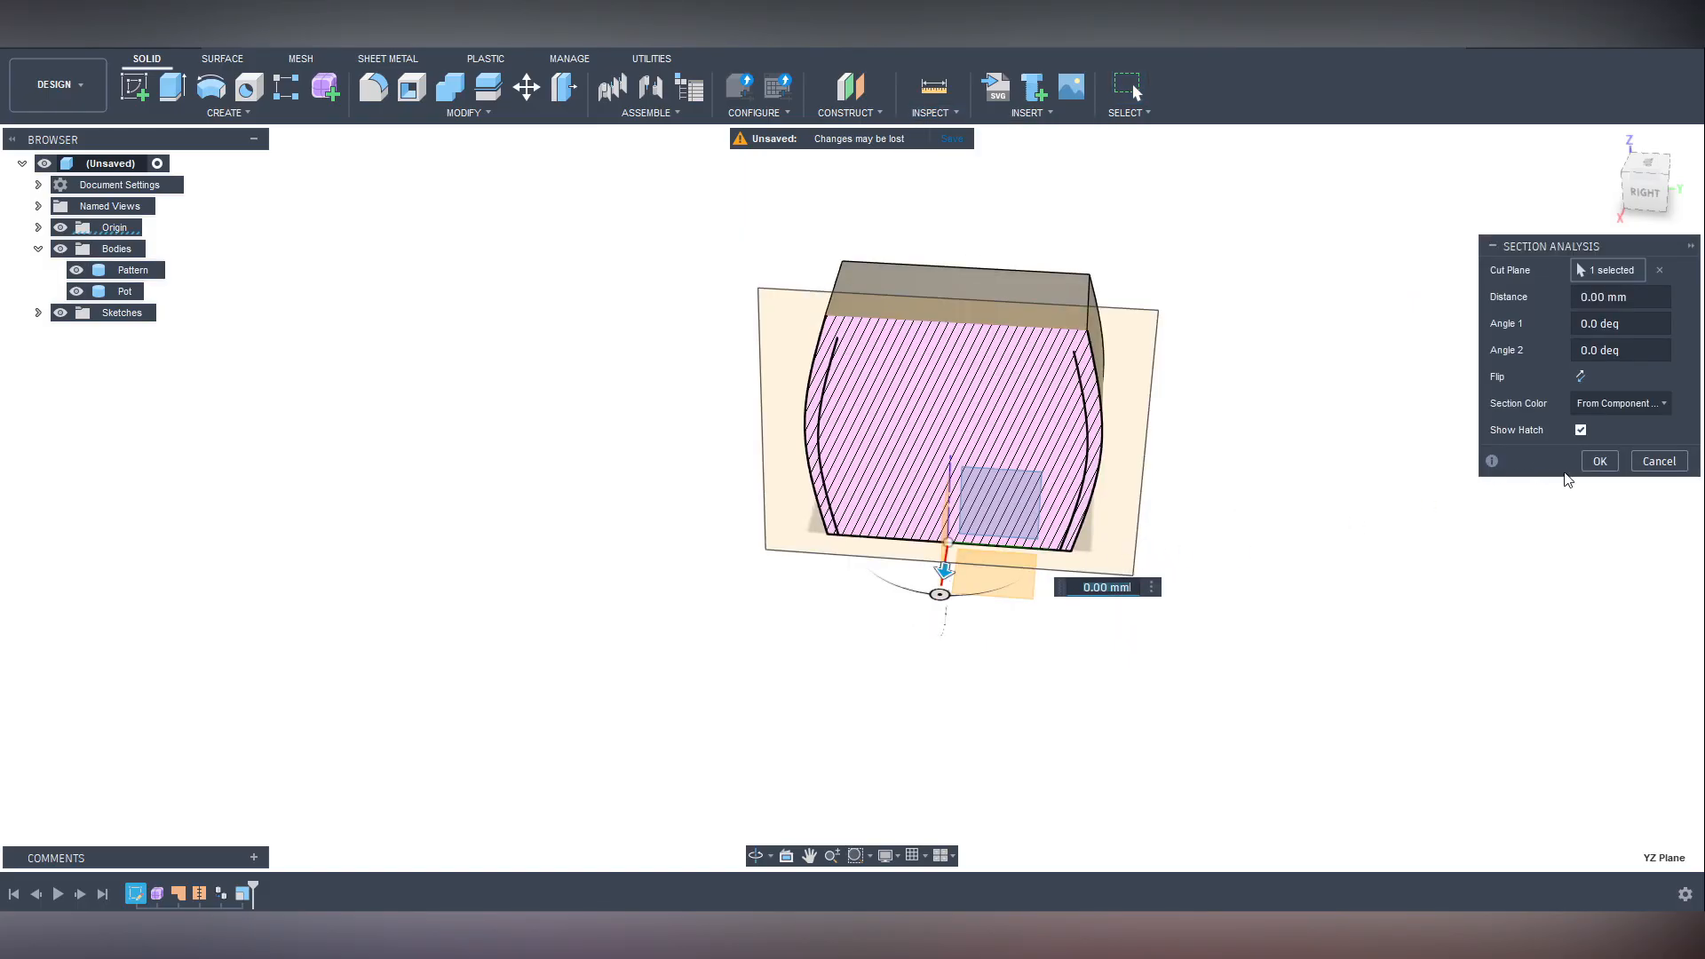
{"action": "left_click", "coordinate": [1600, 461]}
{"action": "middle_click_drag", "start_coordinate": [1134, 597], "coordinate": [1164, 537], "text": "shift"}
{"action": "scroll", "coordinate": [899, 439], "scroll_direction": "up", "scroll_amount": 3}
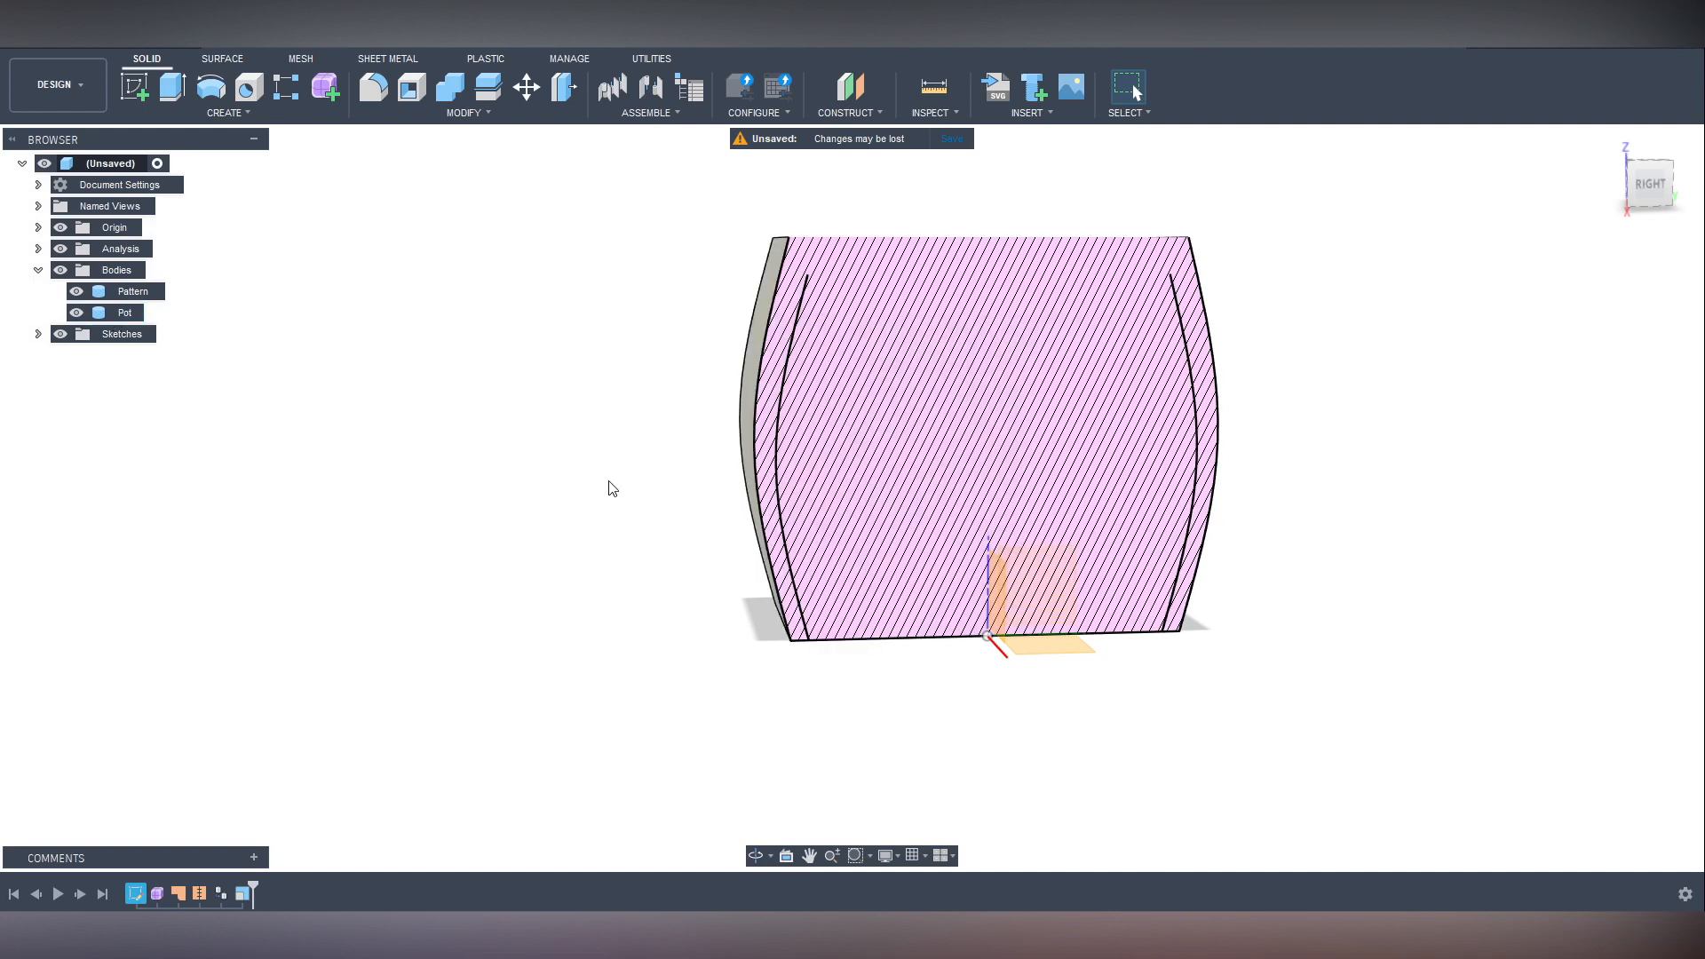
{"action": "middle_click_drag", "start_coordinate": [609, 483], "coordinate": [647, 529], "text": "shift"}
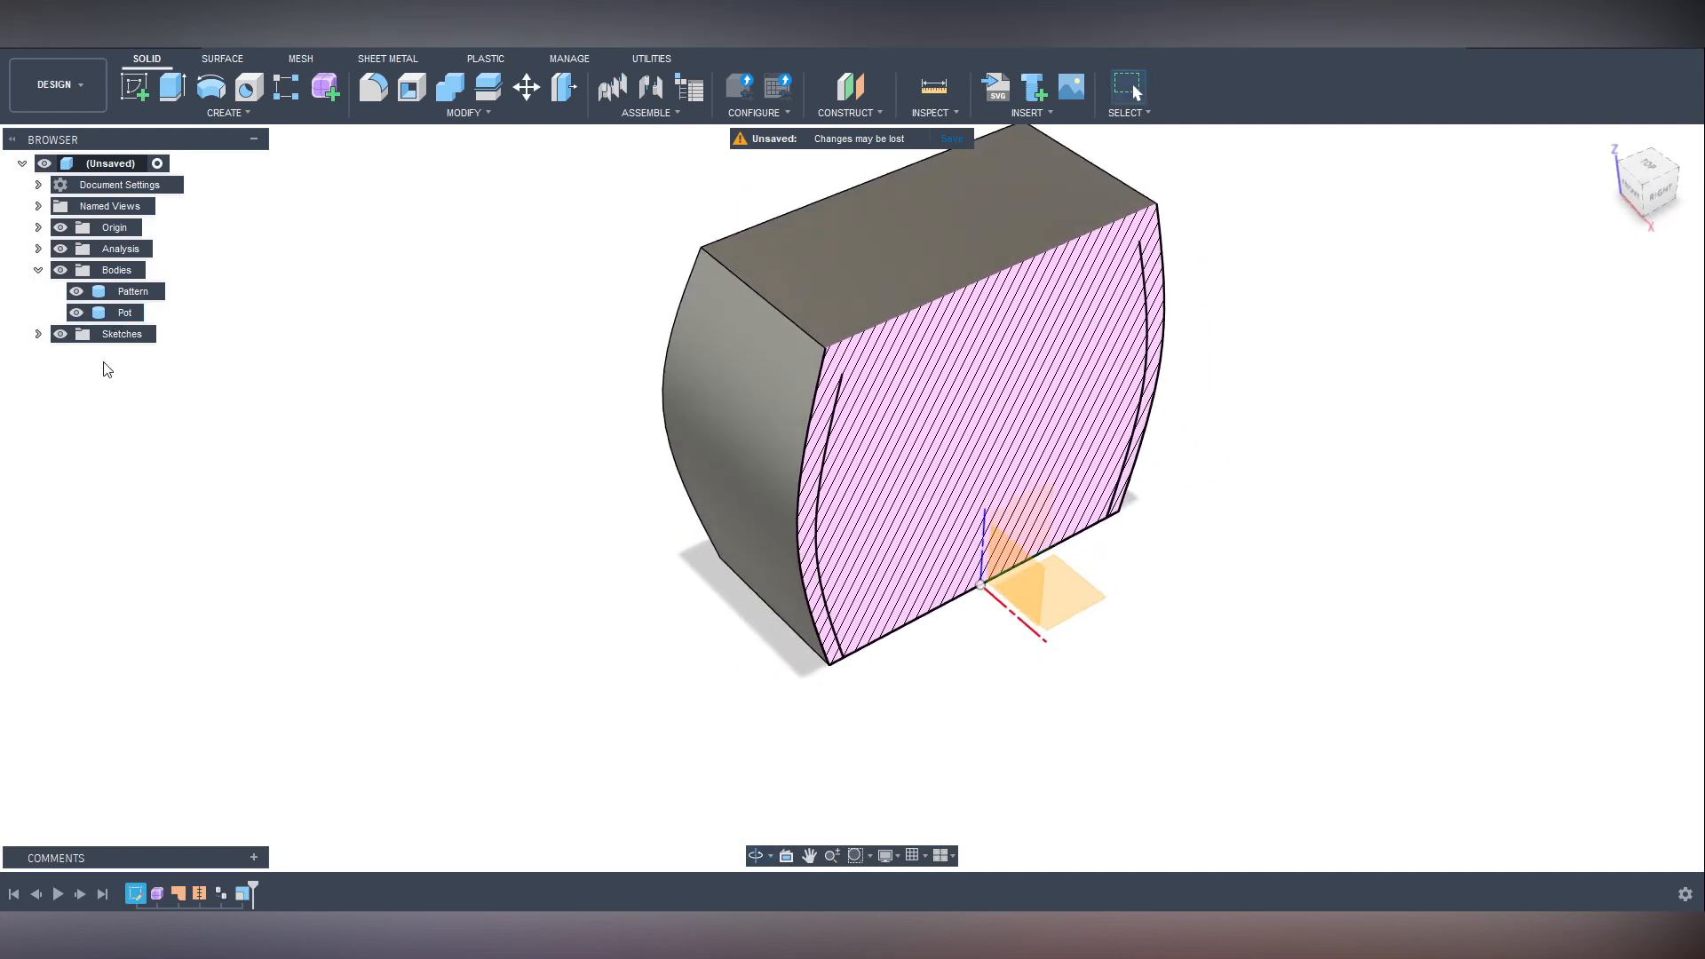
Hide the Pattern body and extrude the Pot body's top face upward so it rises above the Pattern body.
{"action": "left_click", "coordinate": [75, 292]}
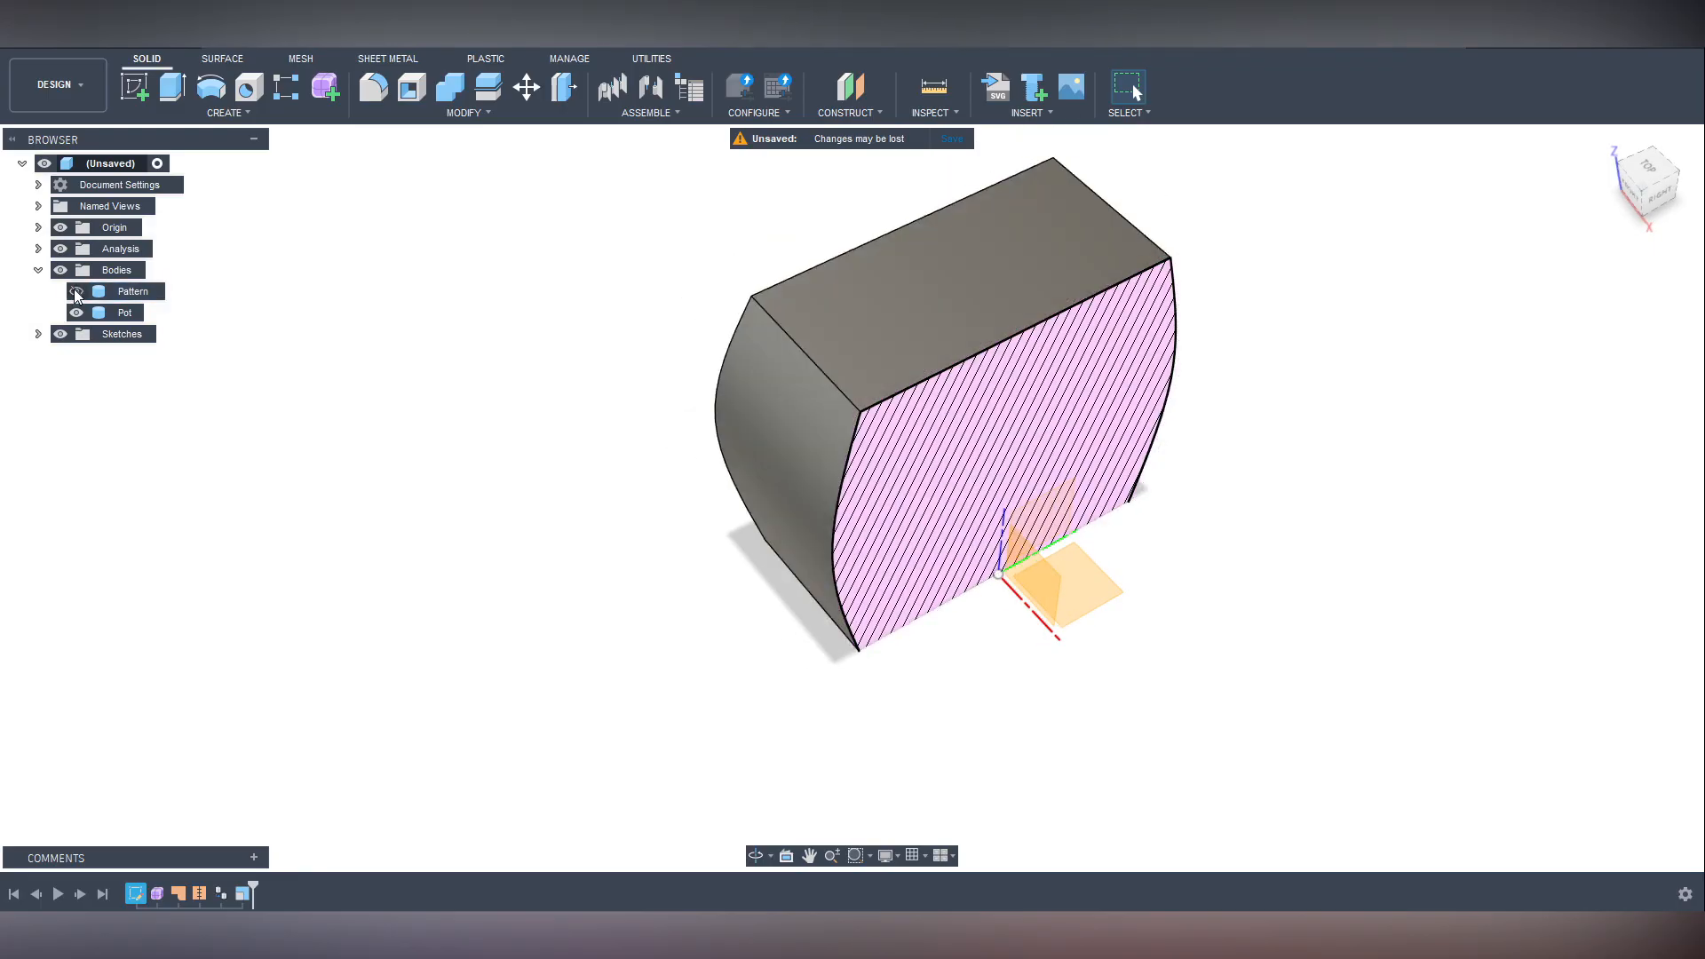
{"action": "left_click", "coordinate": [906, 306]}
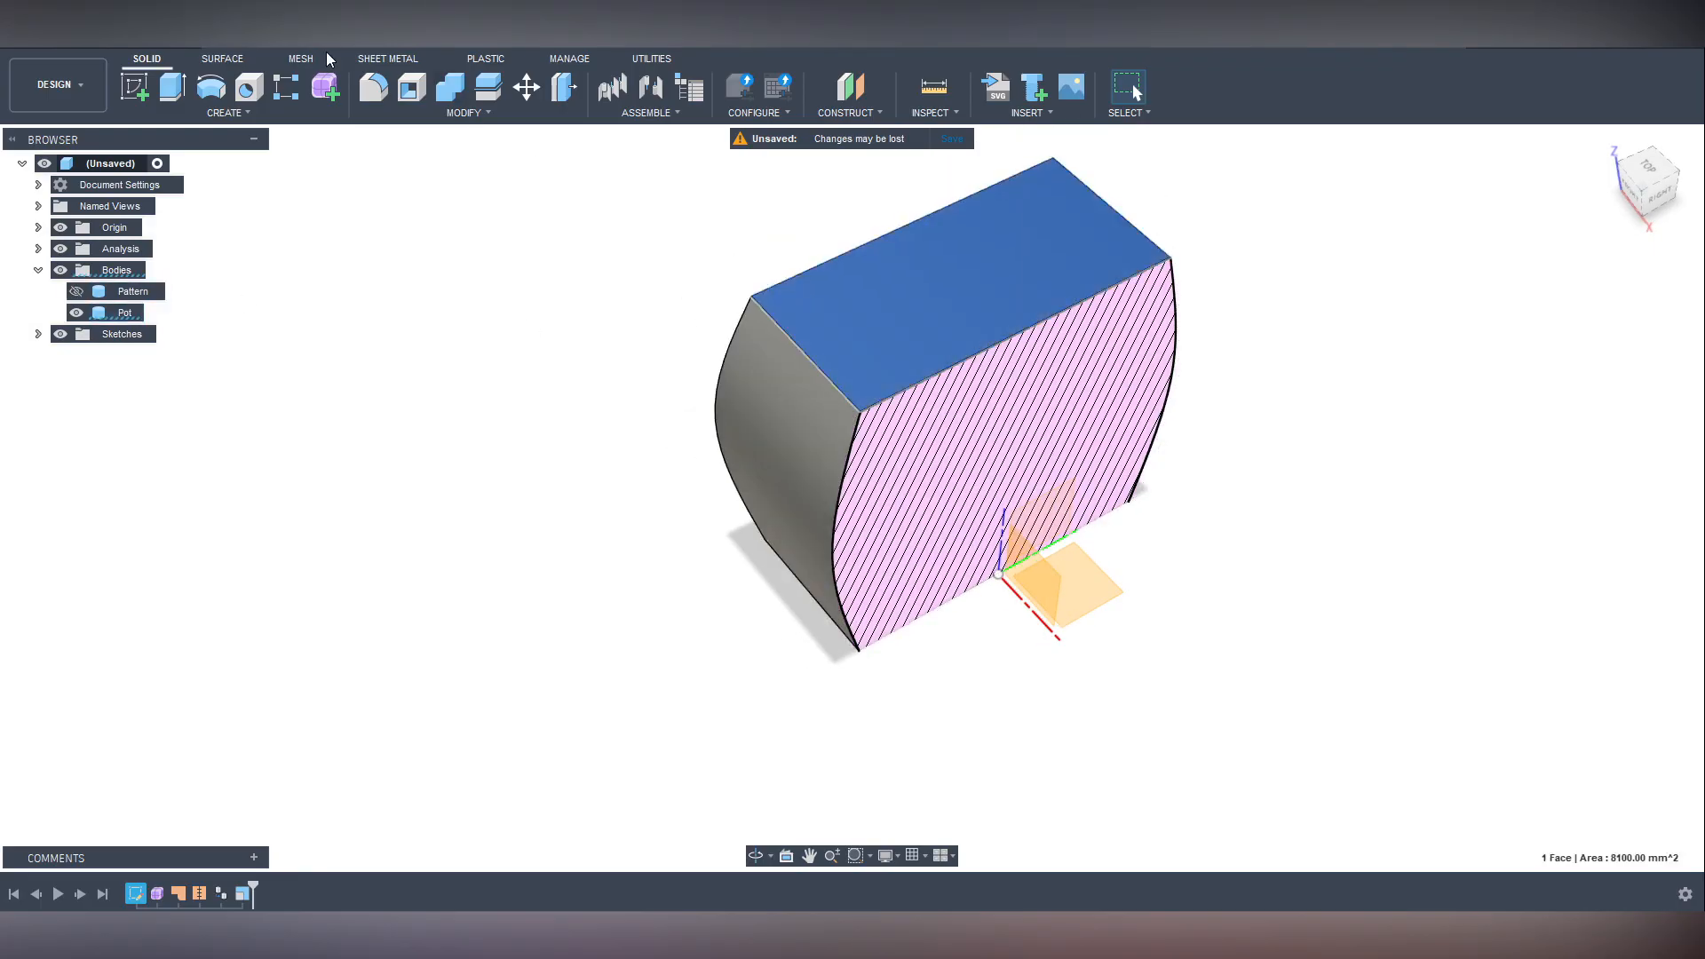
{"action": "left_click", "coordinate": [174, 84]}
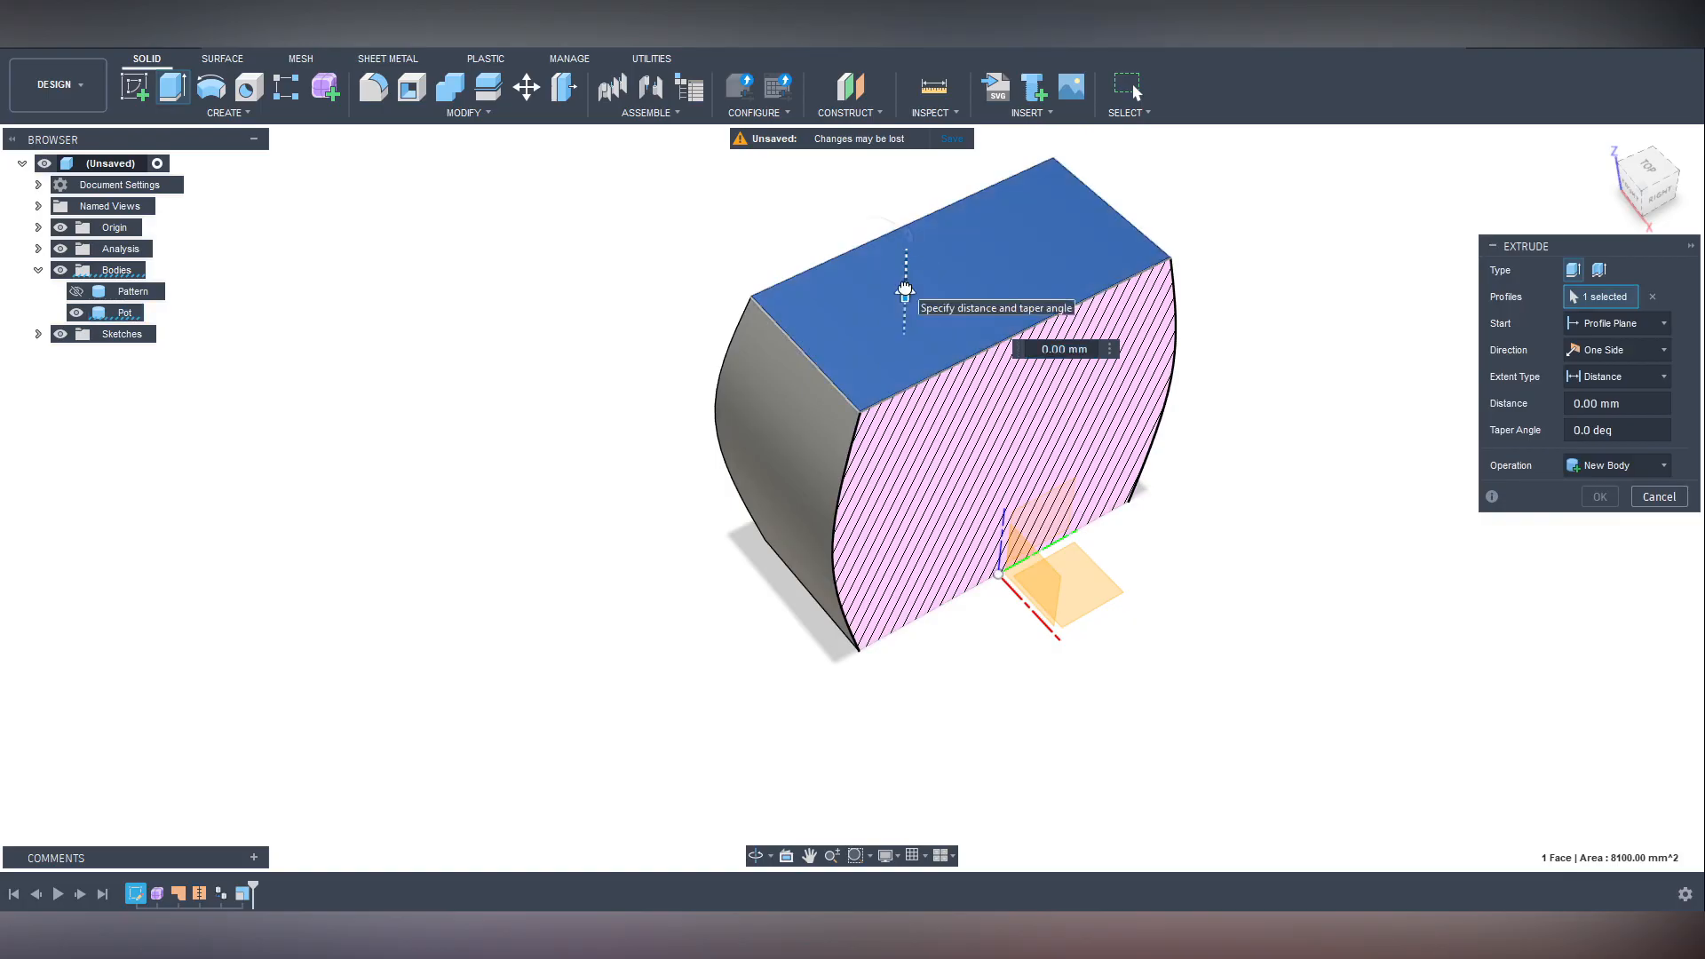
{"action": "left_click_drag", "start_coordinate": [902, 284], "coordinate": [891, 208]}
{"action": "left_click", "coordinate": [1599, 497]}
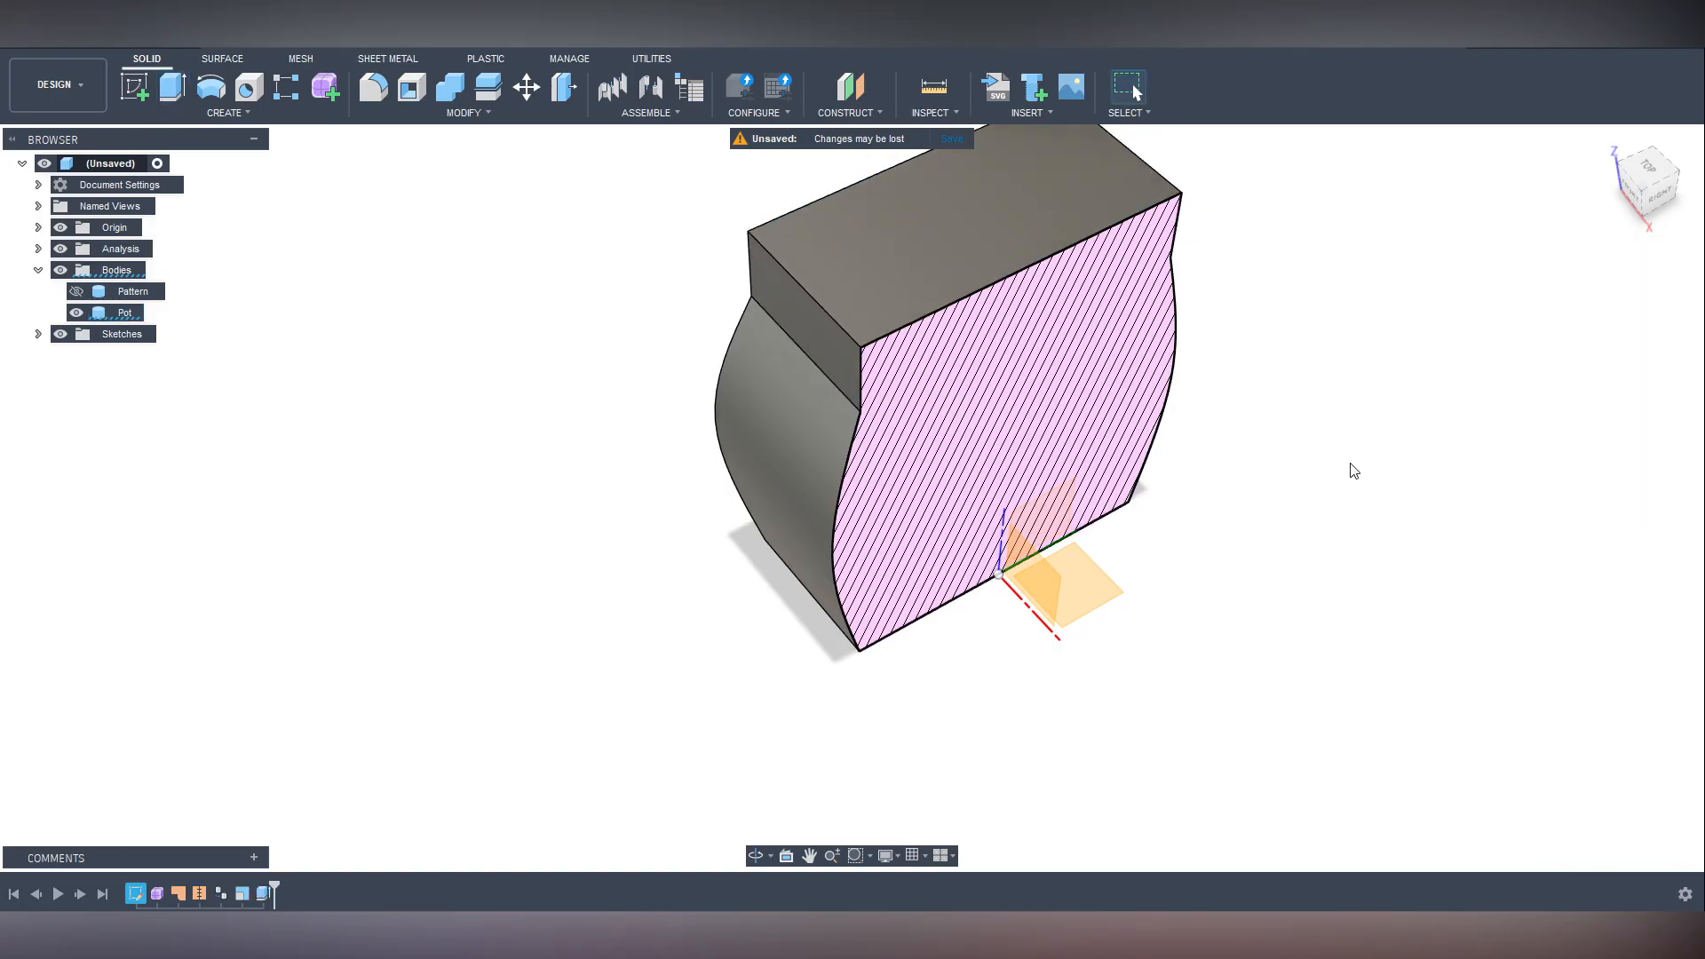
Show the Pattern body again, check how the two bodies fit together, and turn off the section analysis.
{"action": "left_click", "coordinate": [76, 292]}
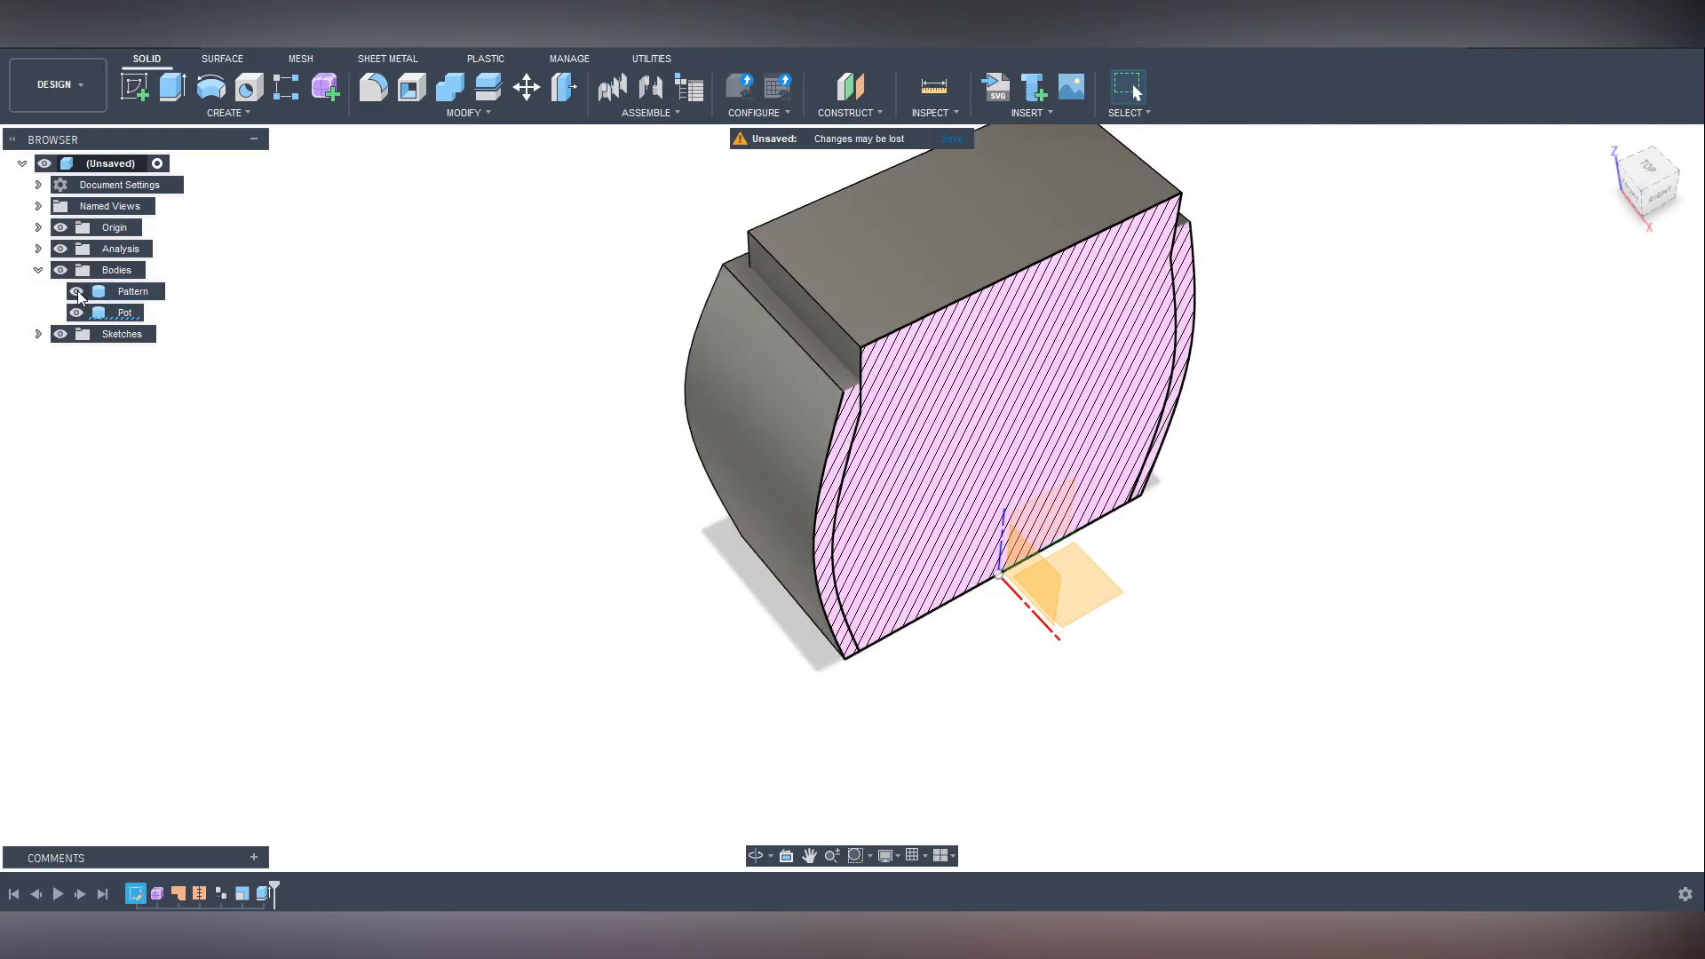
{"action": "middle_click_drag", "start_coordinate": [657, 565], "coordinate": [605, 504], "text": "shift"}
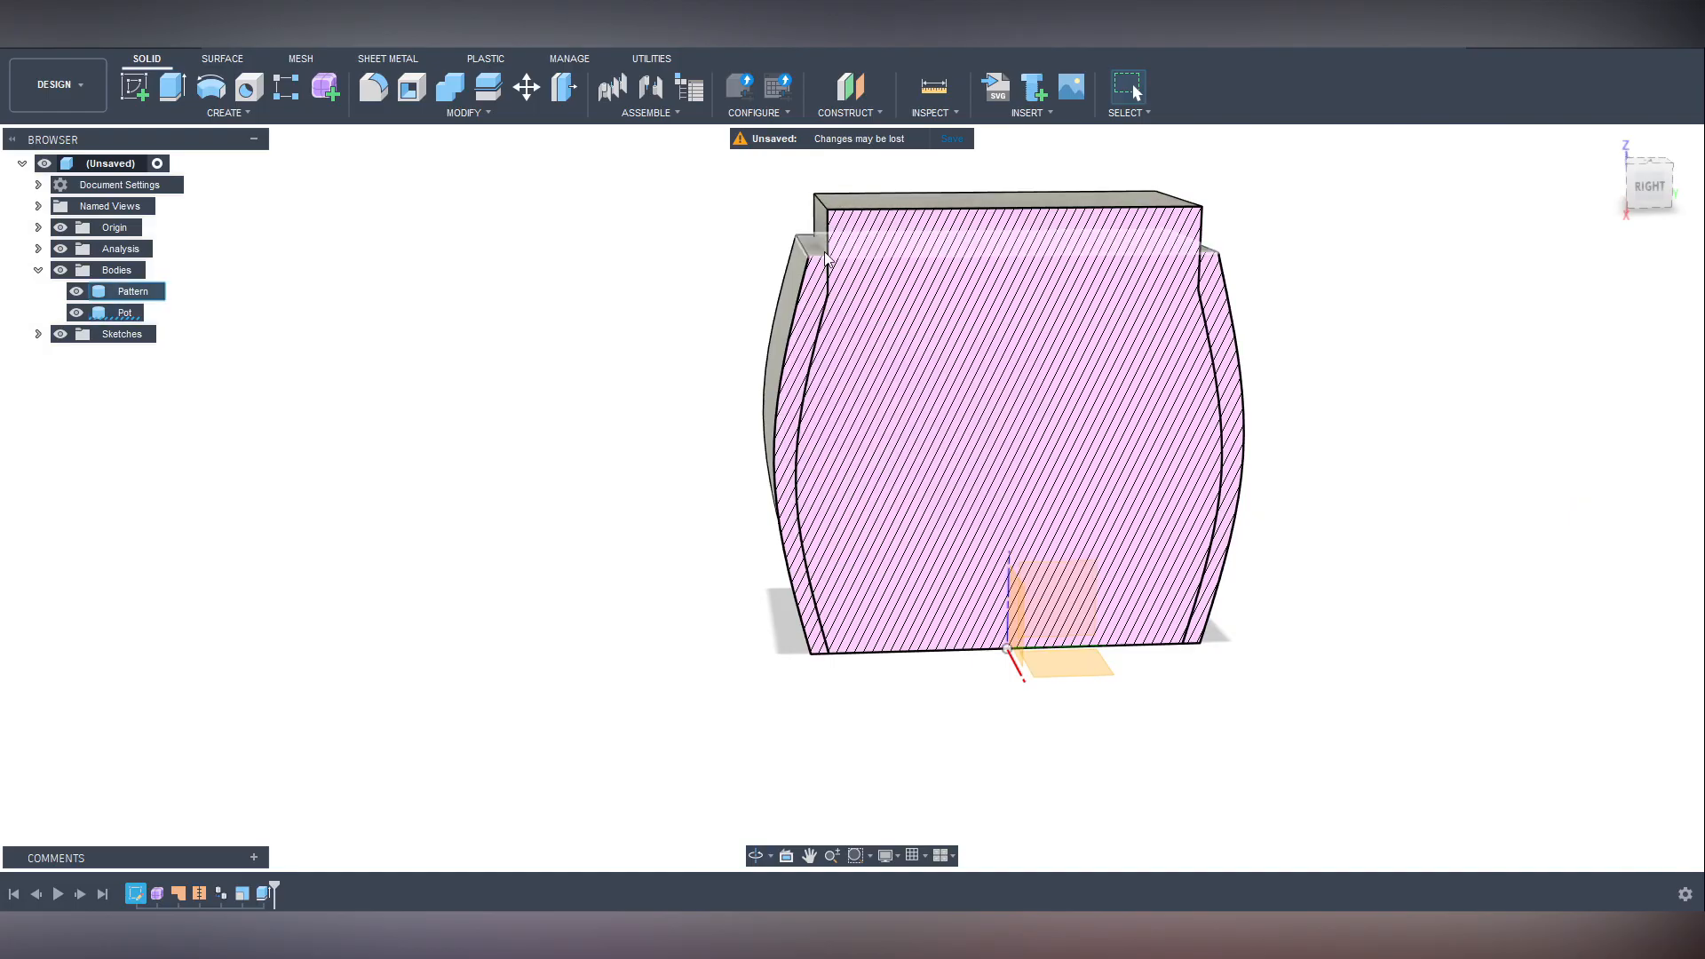
{"action": "middle_click_drag", "start_coordinate": [664, 323], "coordinate": [563, 574], "text": "shift"}
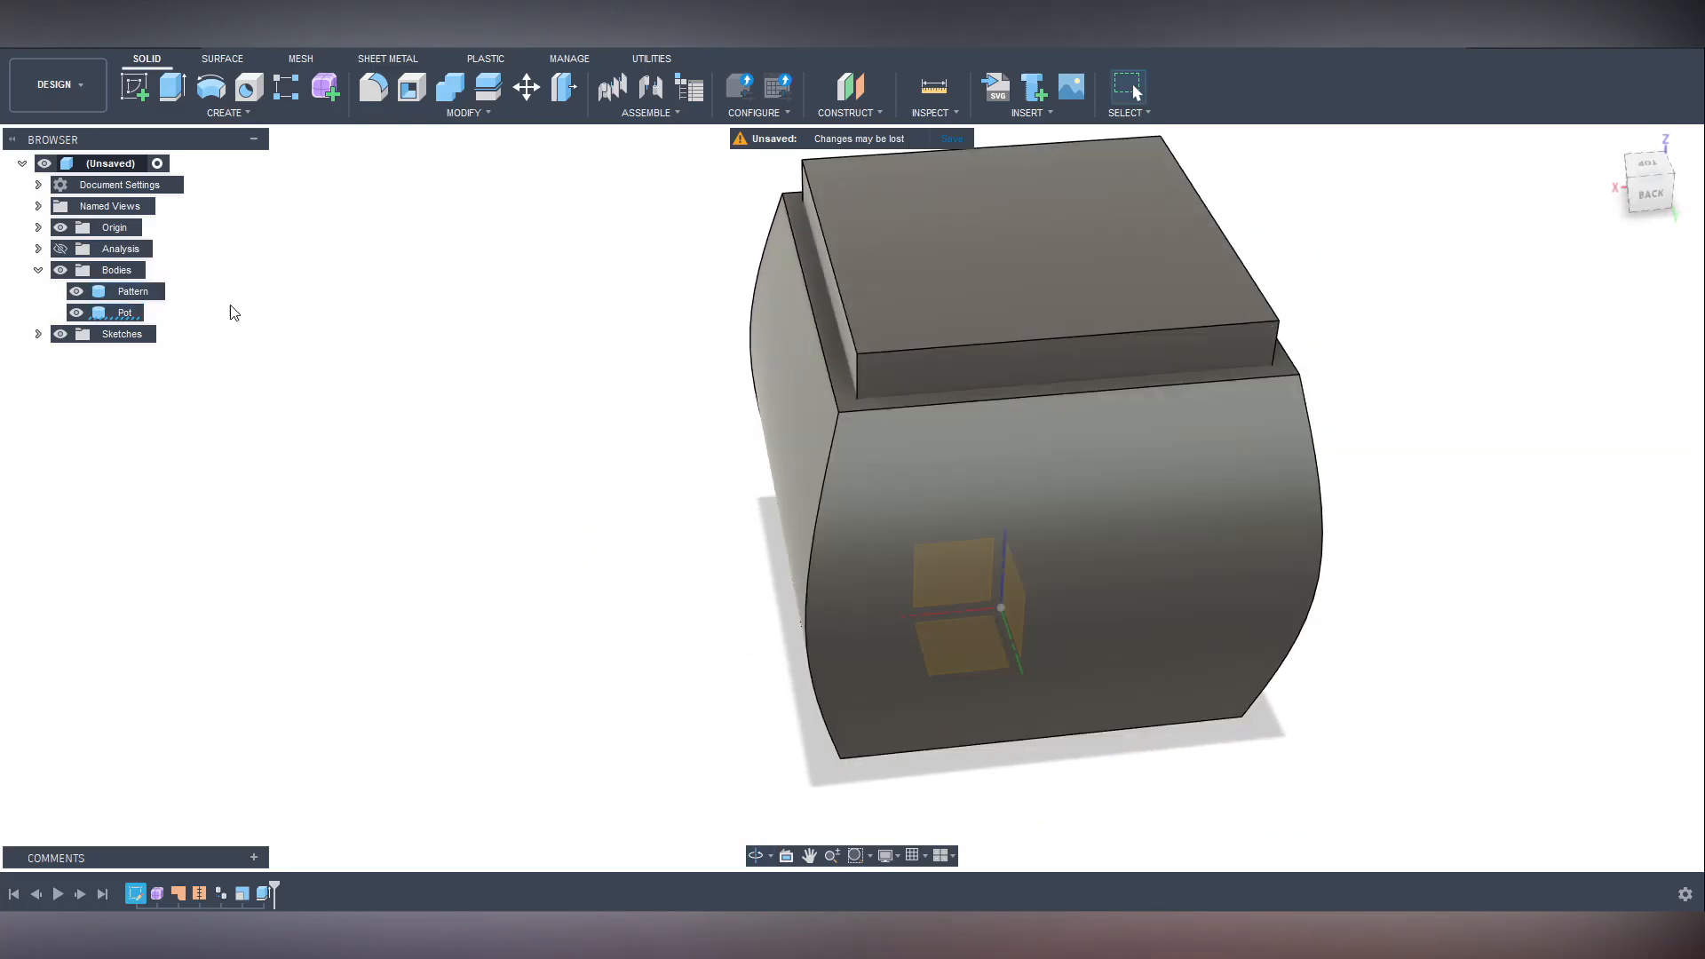
{"action": "middle_click_drag", "start_coordinate": [432, 521], "coordinate": [449, 571], "text": "shift"}
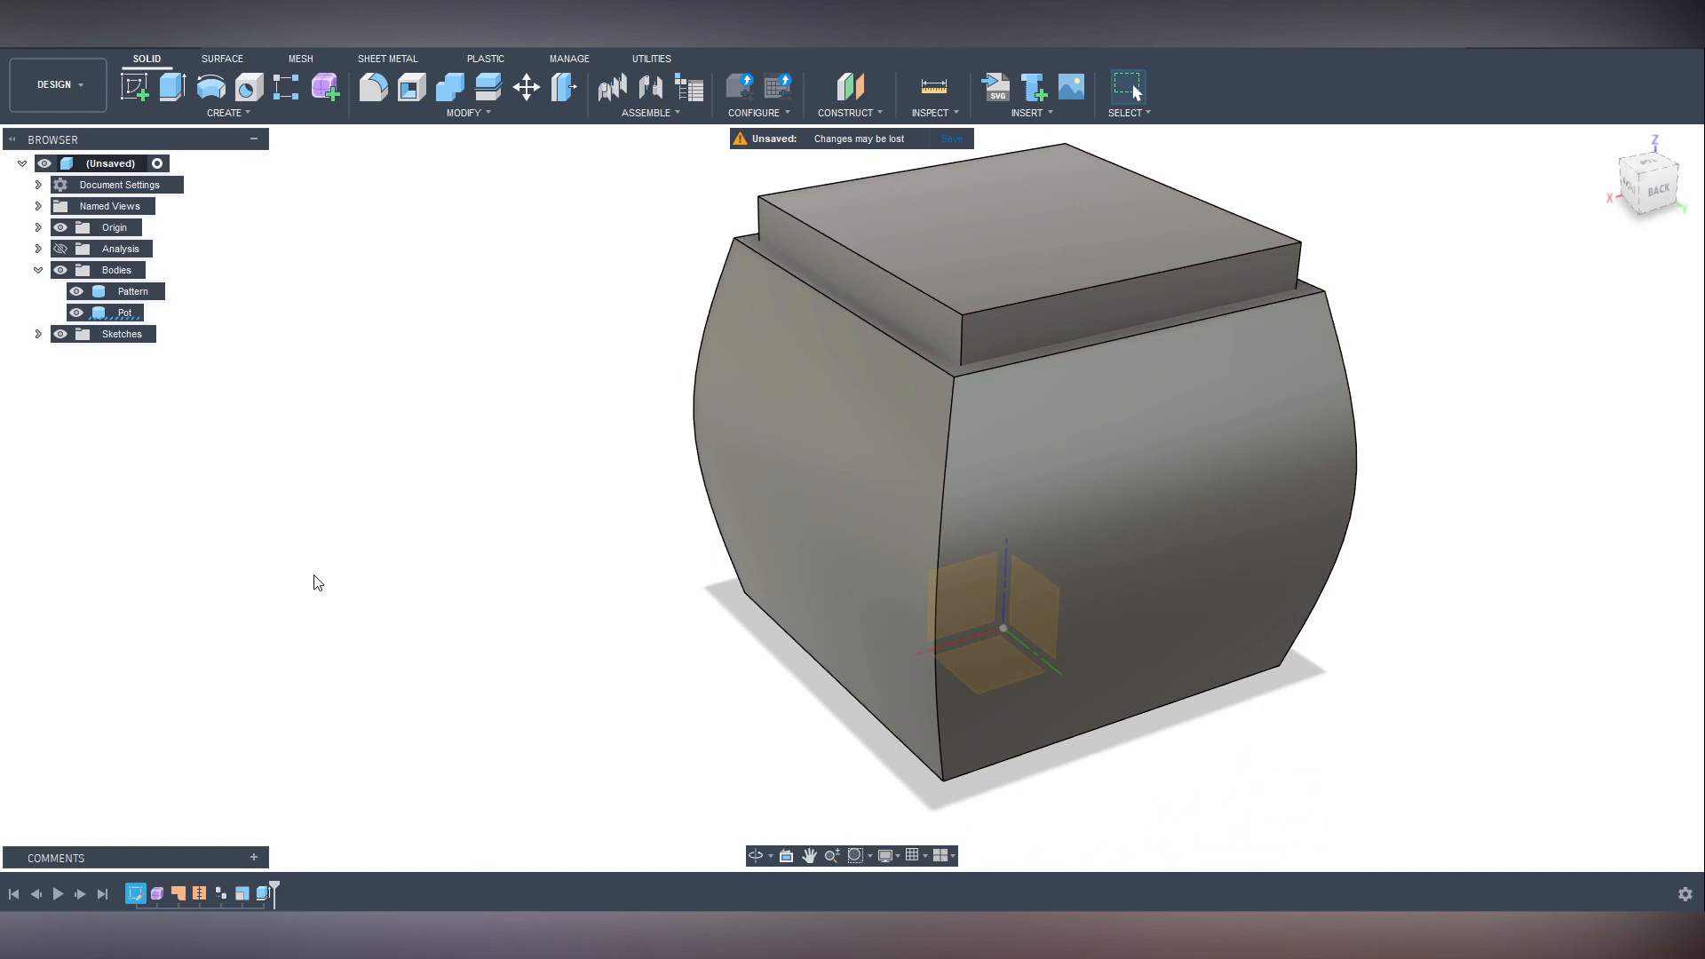
Hide the Pot and Pattern bodies and start a new sketch on the XZ plane.
{"action": "left_click", "coordinate": [76, 312]}
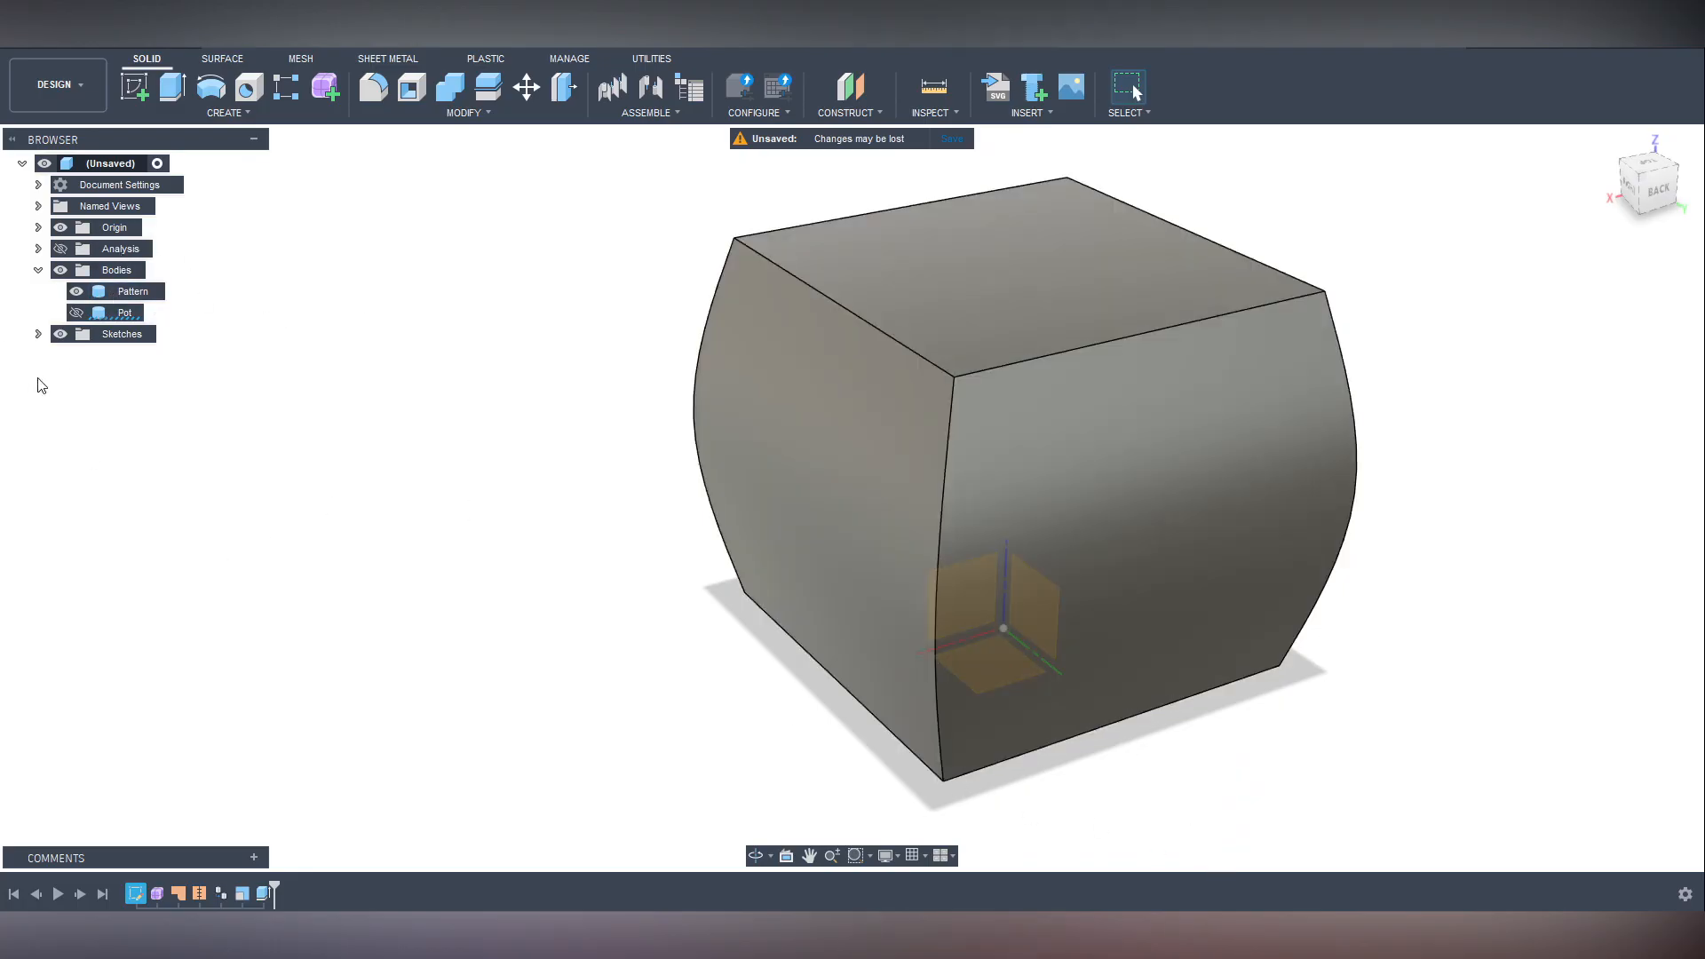
{"action": "left_click", "coordinate": [76, 292]}
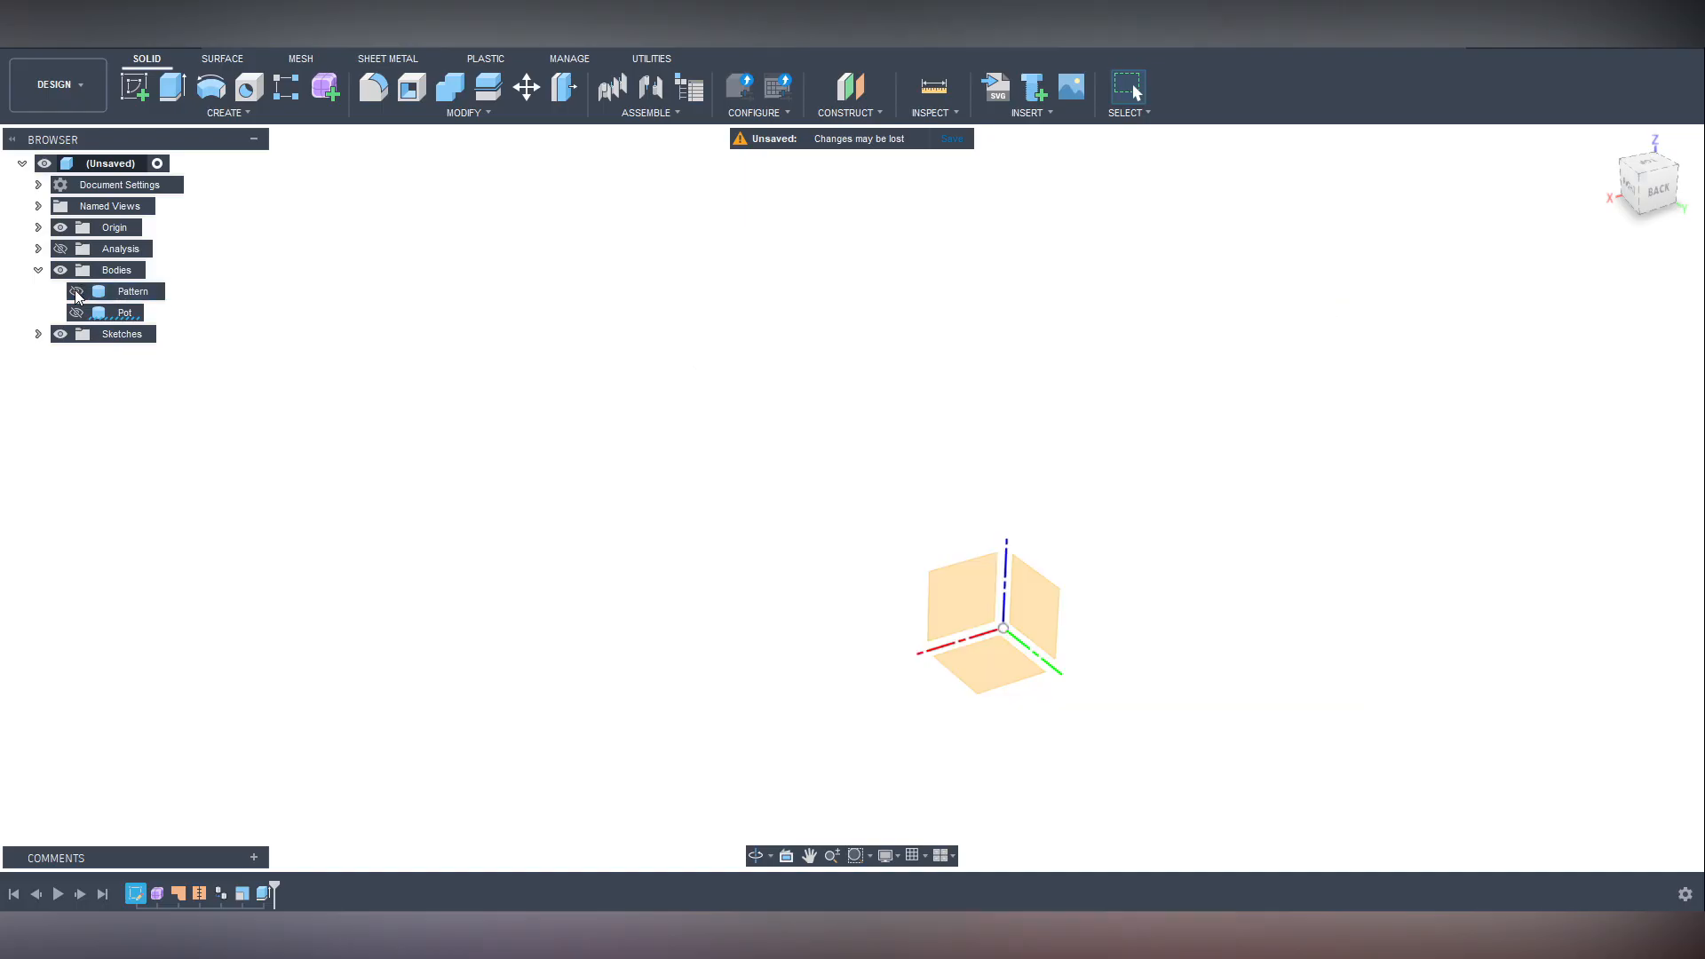
{"action": "left_click", "coordinate": [1044, 607]}
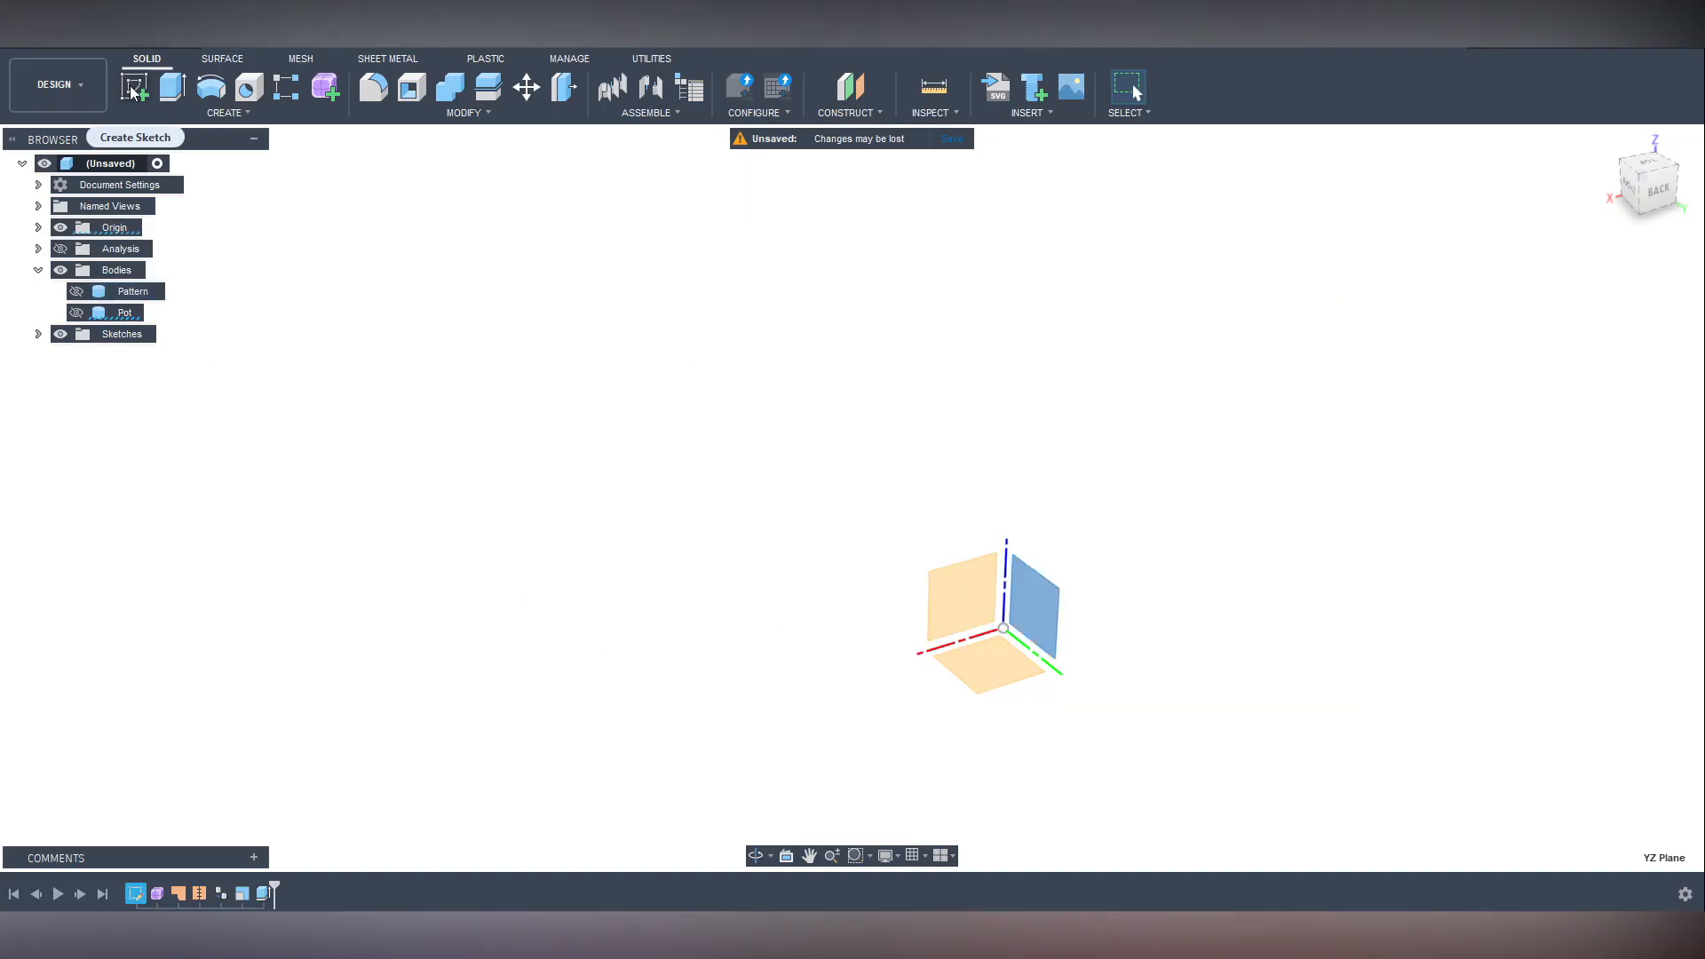
{"action": "left_click", "coordinate": [1055, 604]}
{"action": "left_click", "coordinate": [1056, 605]}
{"action": "key", "text": "Escape"}
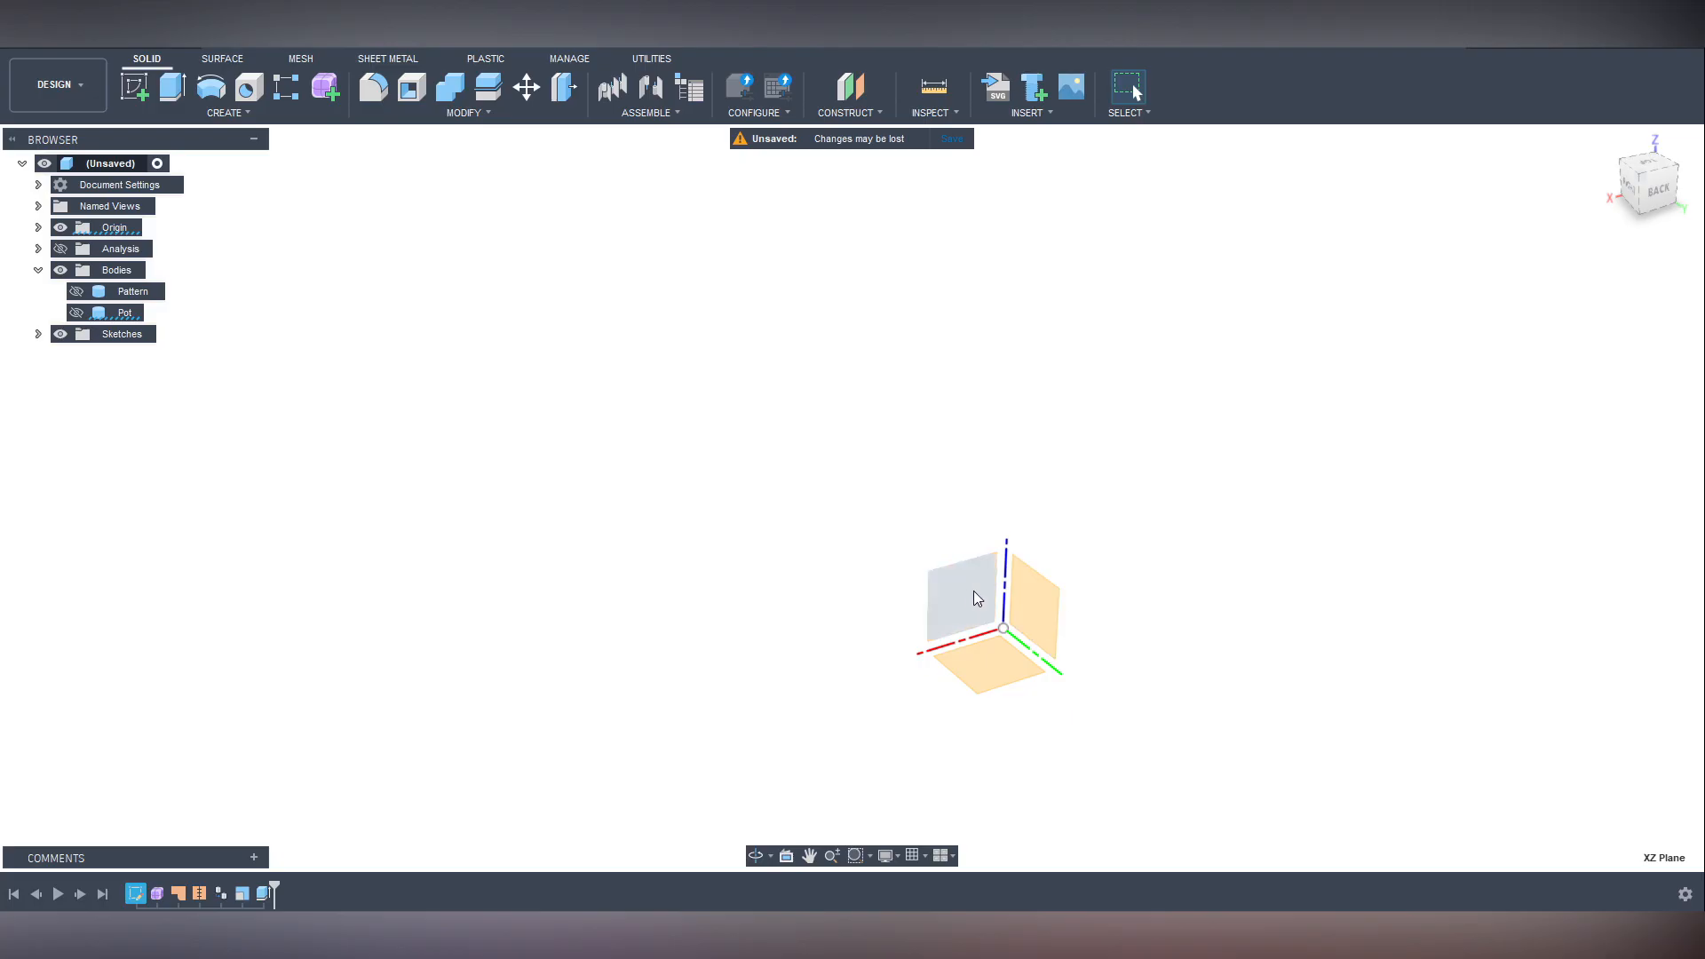
{"action": "left_click", "coordinate": [1055, 606]}
{"action": "key", "text": "Escape"}
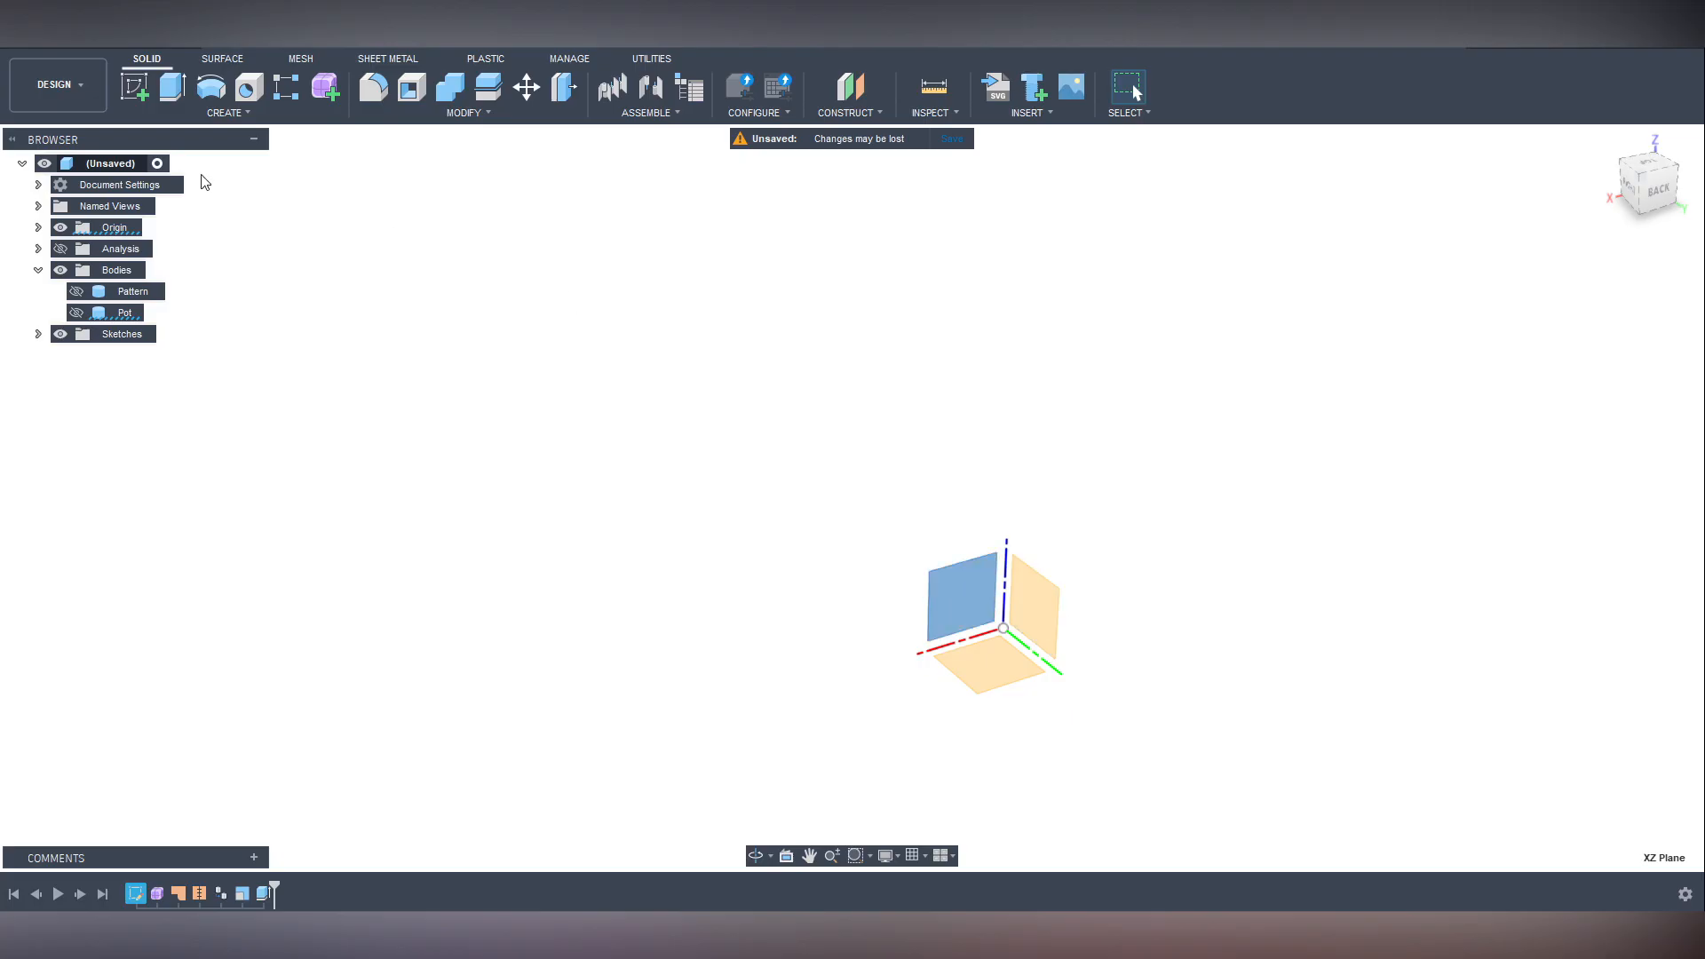
{"action": "left_click", "coordinate": [135, 89]}
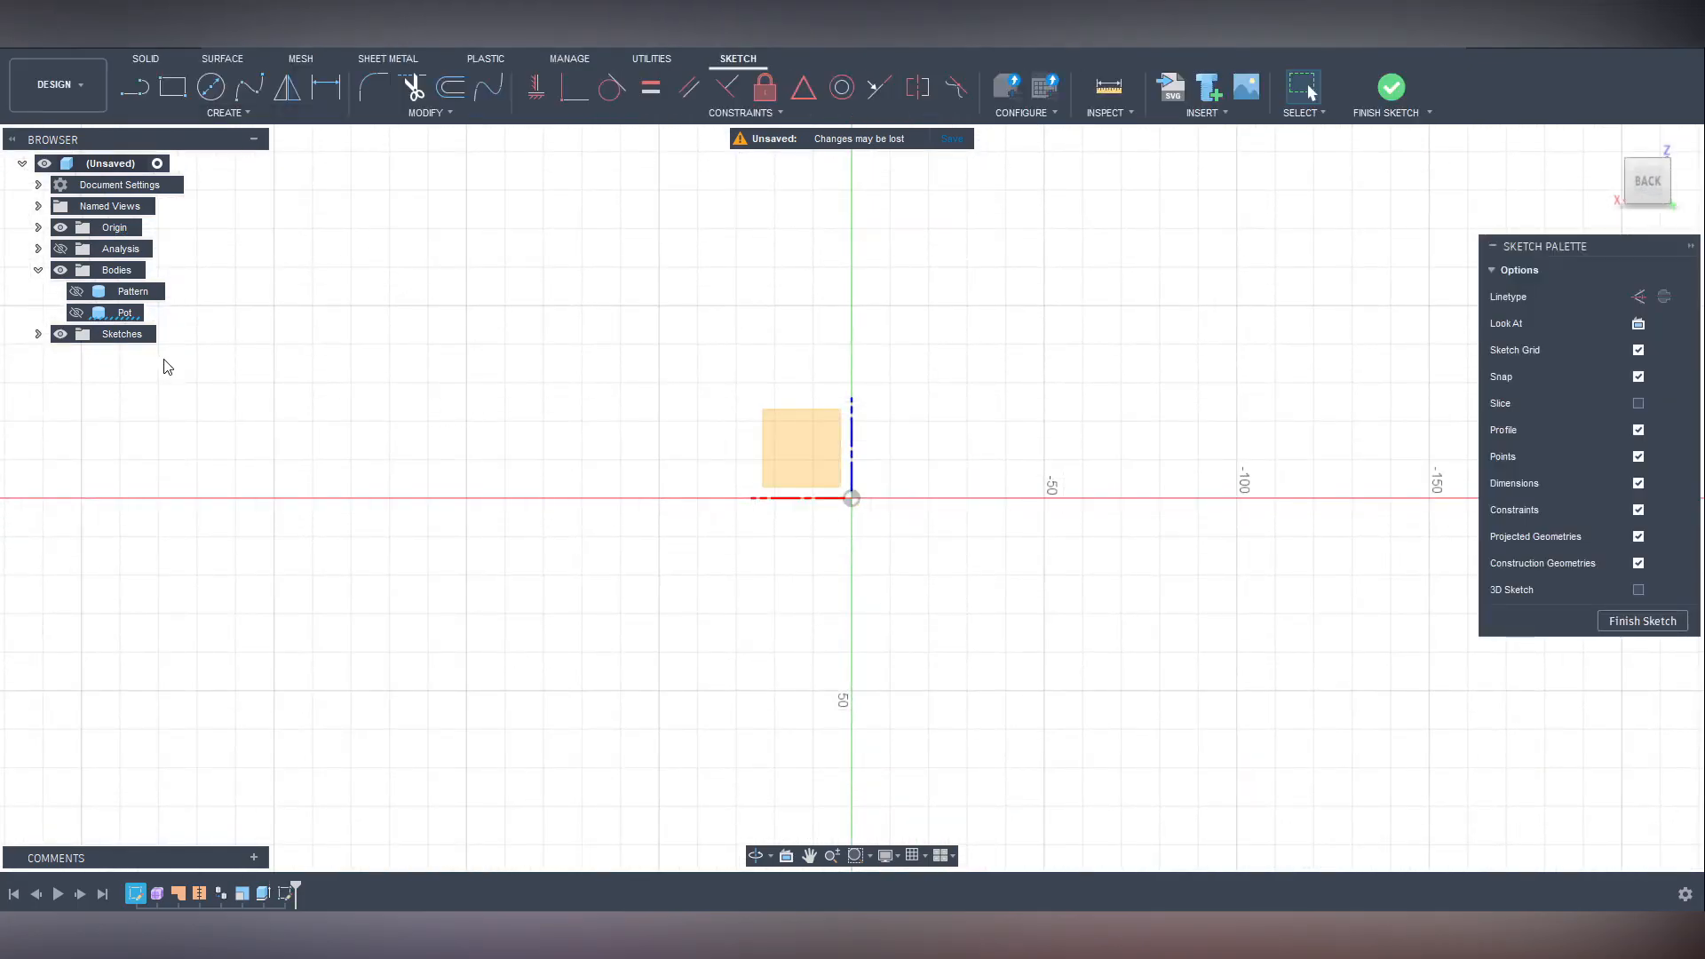
Draw a slanted line about 110 mm long, rising from below the origin and crossing the Z axis near its upper end.
{"action": "left_click", "coordinate": [135, 89]}
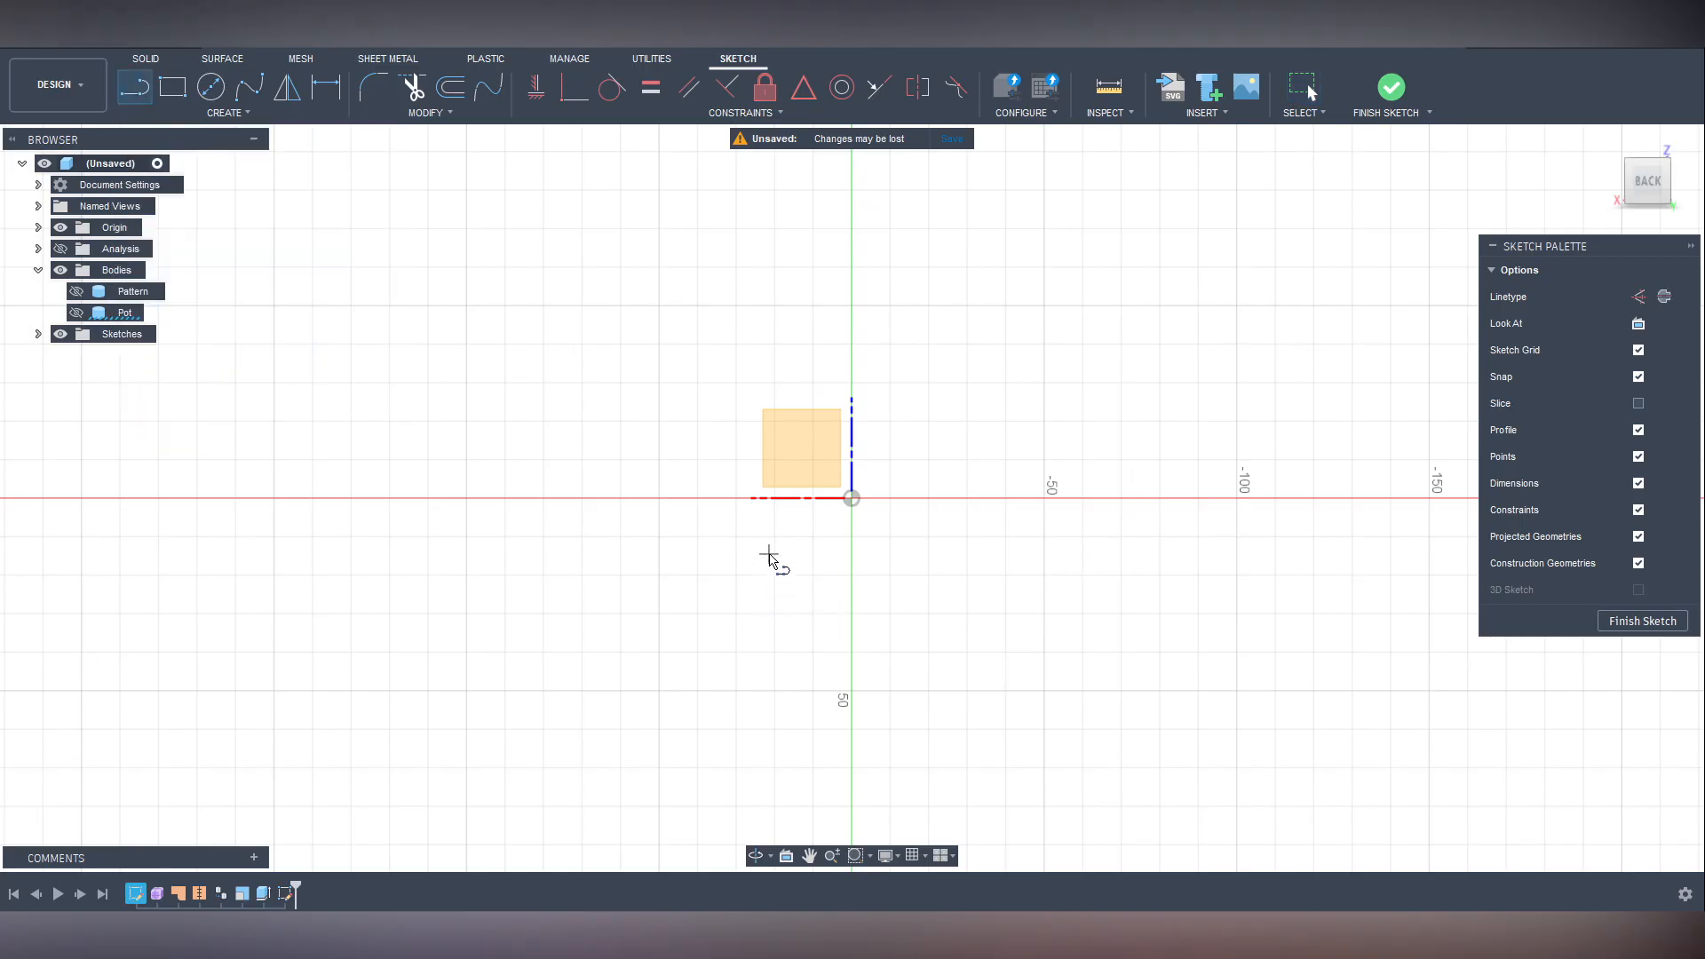
{"action": "middle_click_drag", "start_coordinate": [763, 559], "coordinate": [701, 712]}
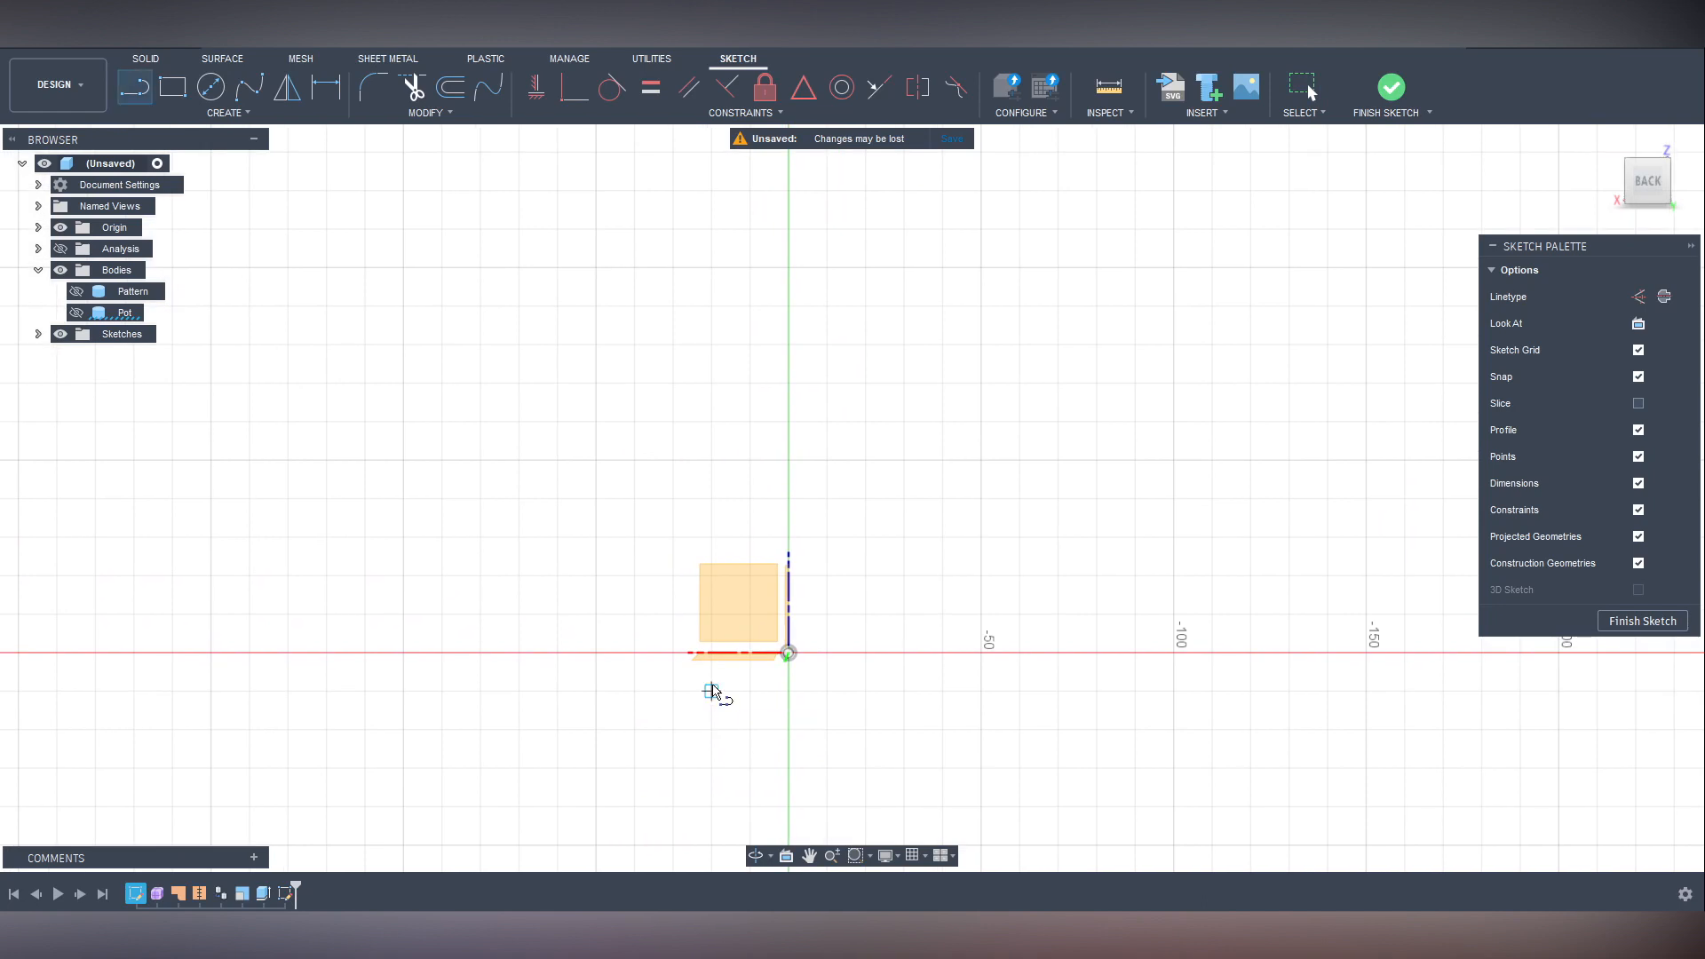
{"action": "left_click", "coordinate": [788, 653]}
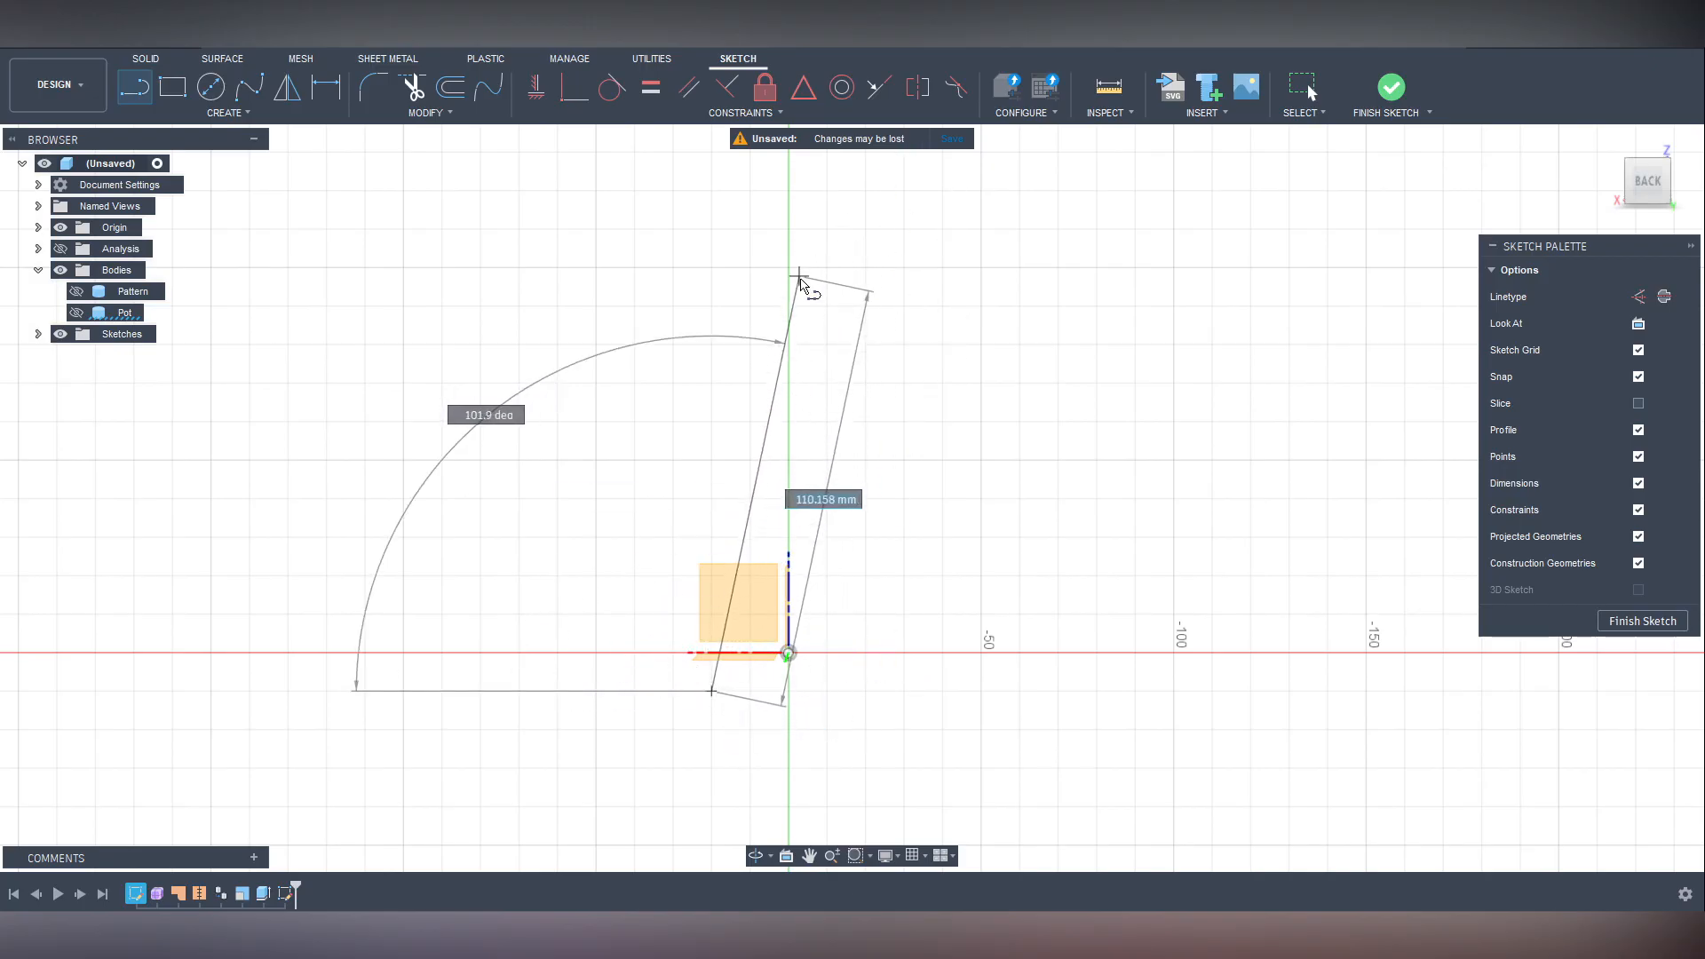
{"action": "left_click", "coordinate": [802, 278]}
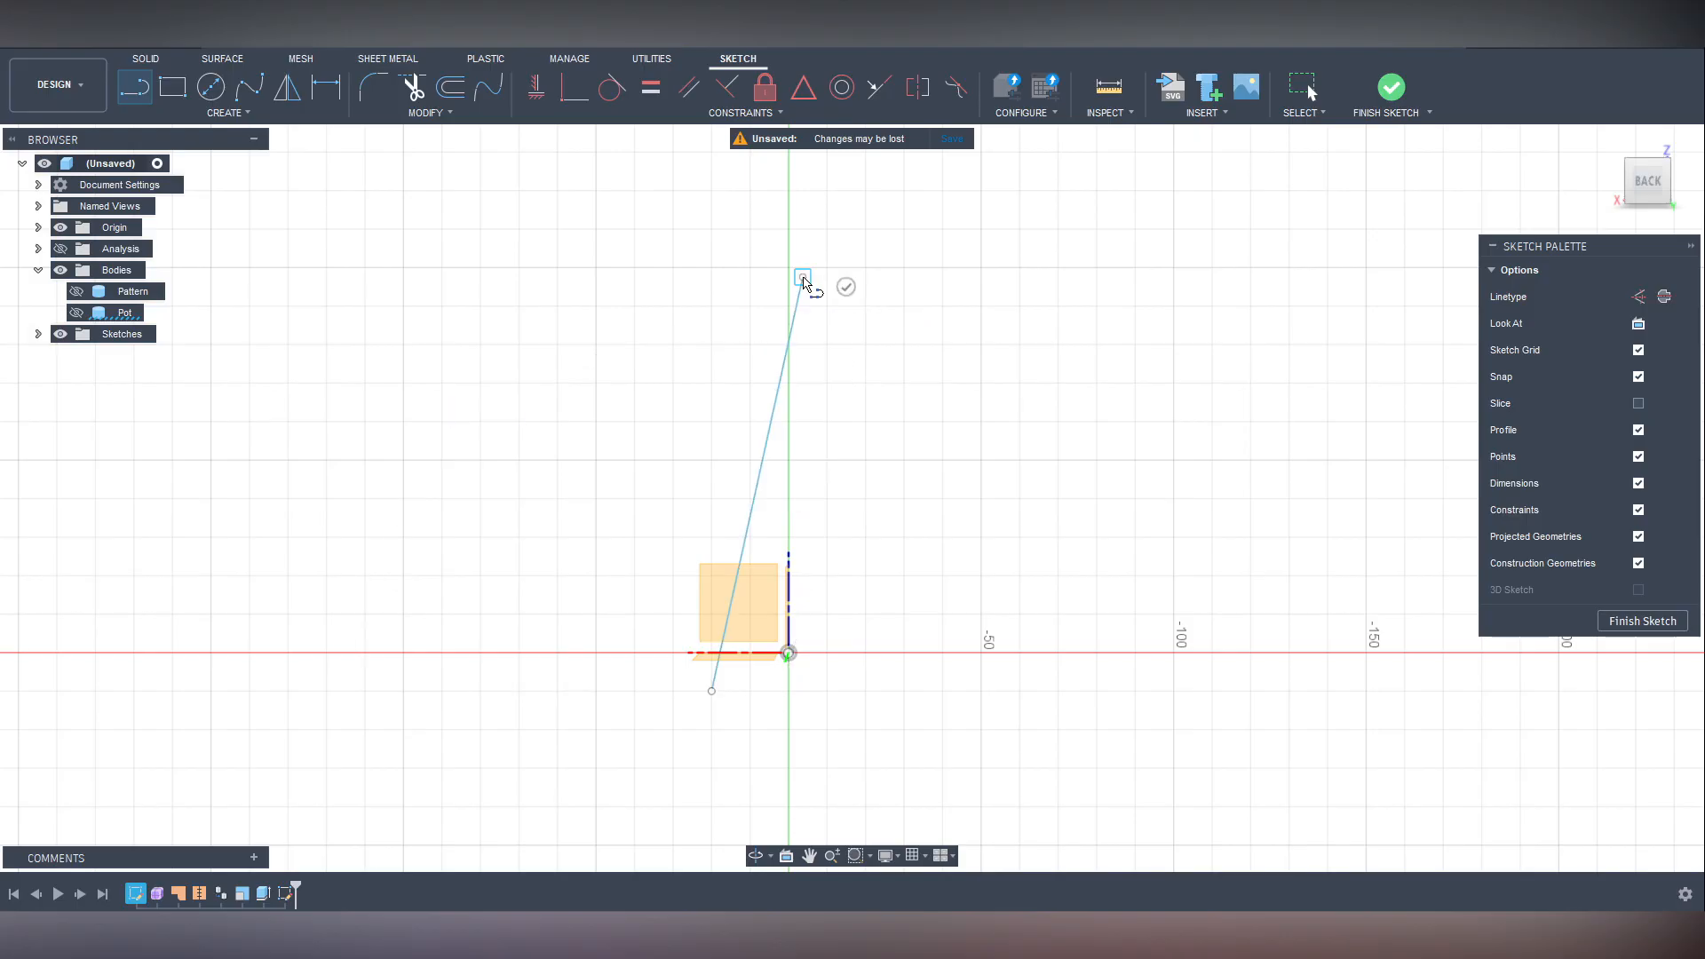
{"action": "key", "text": "Escape"}
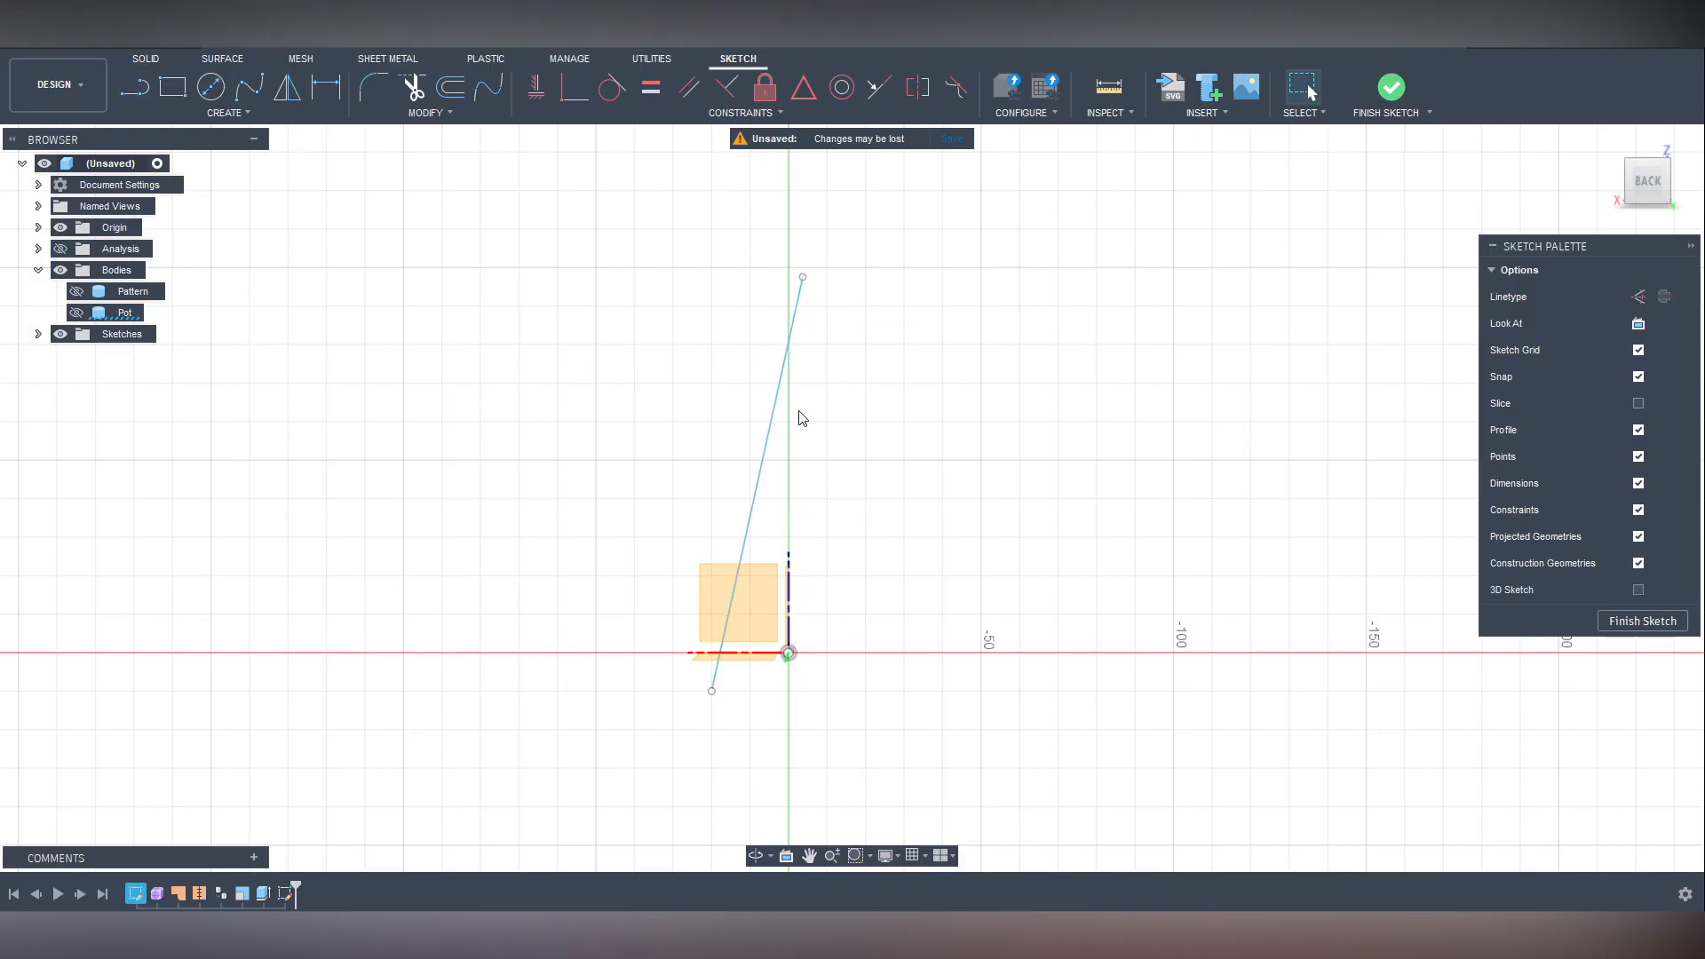
Offset the slanted line by 2 mm on one side.
{"action": "left_click", "coordinate": [774, 414]}
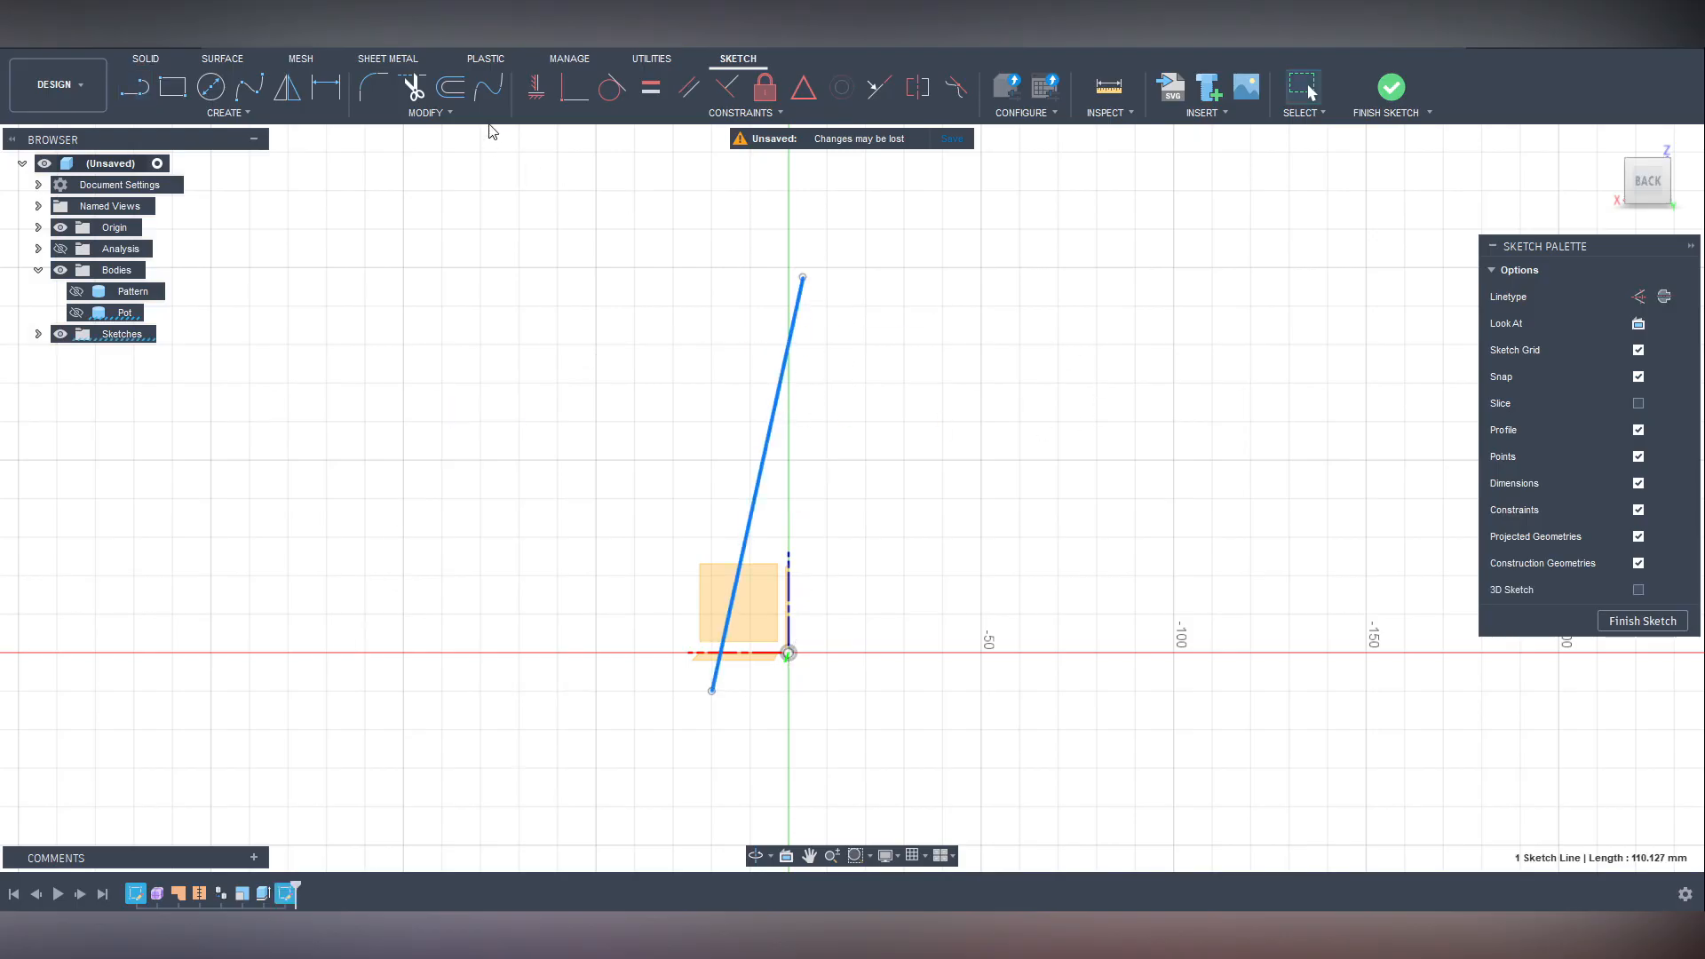
{"action": "left_click", "coordinate": [452, 89]}
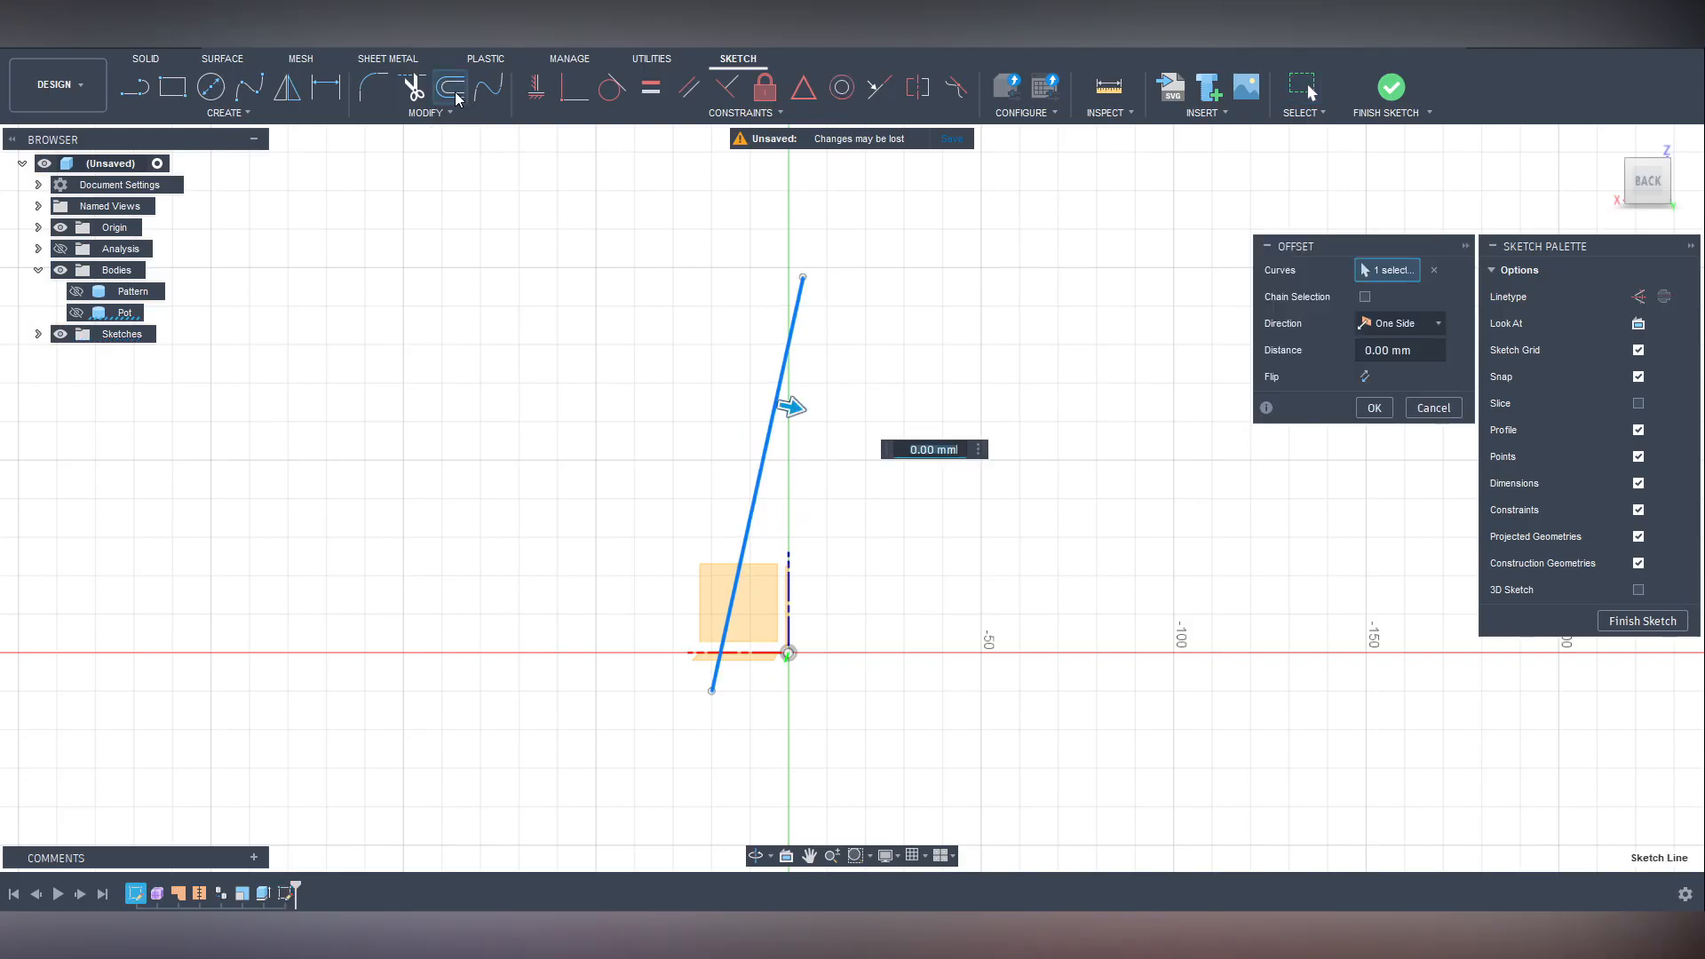
{"action": "type", "text": "2"}
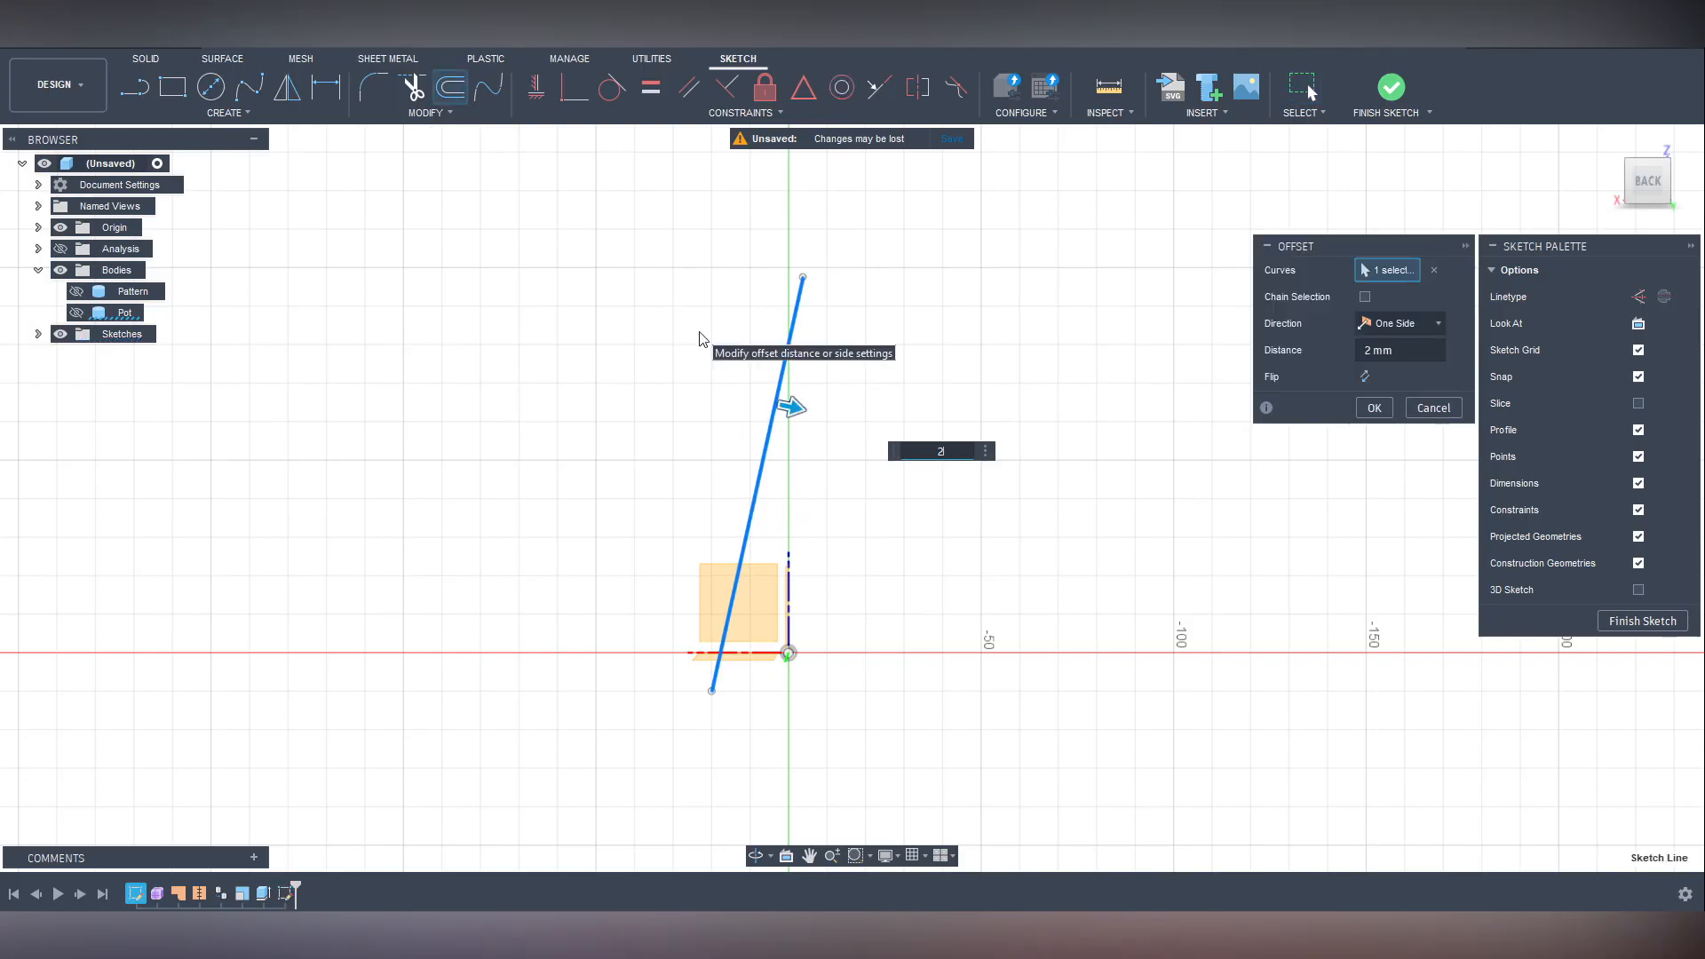
{"action": "key", "text": "Return"}
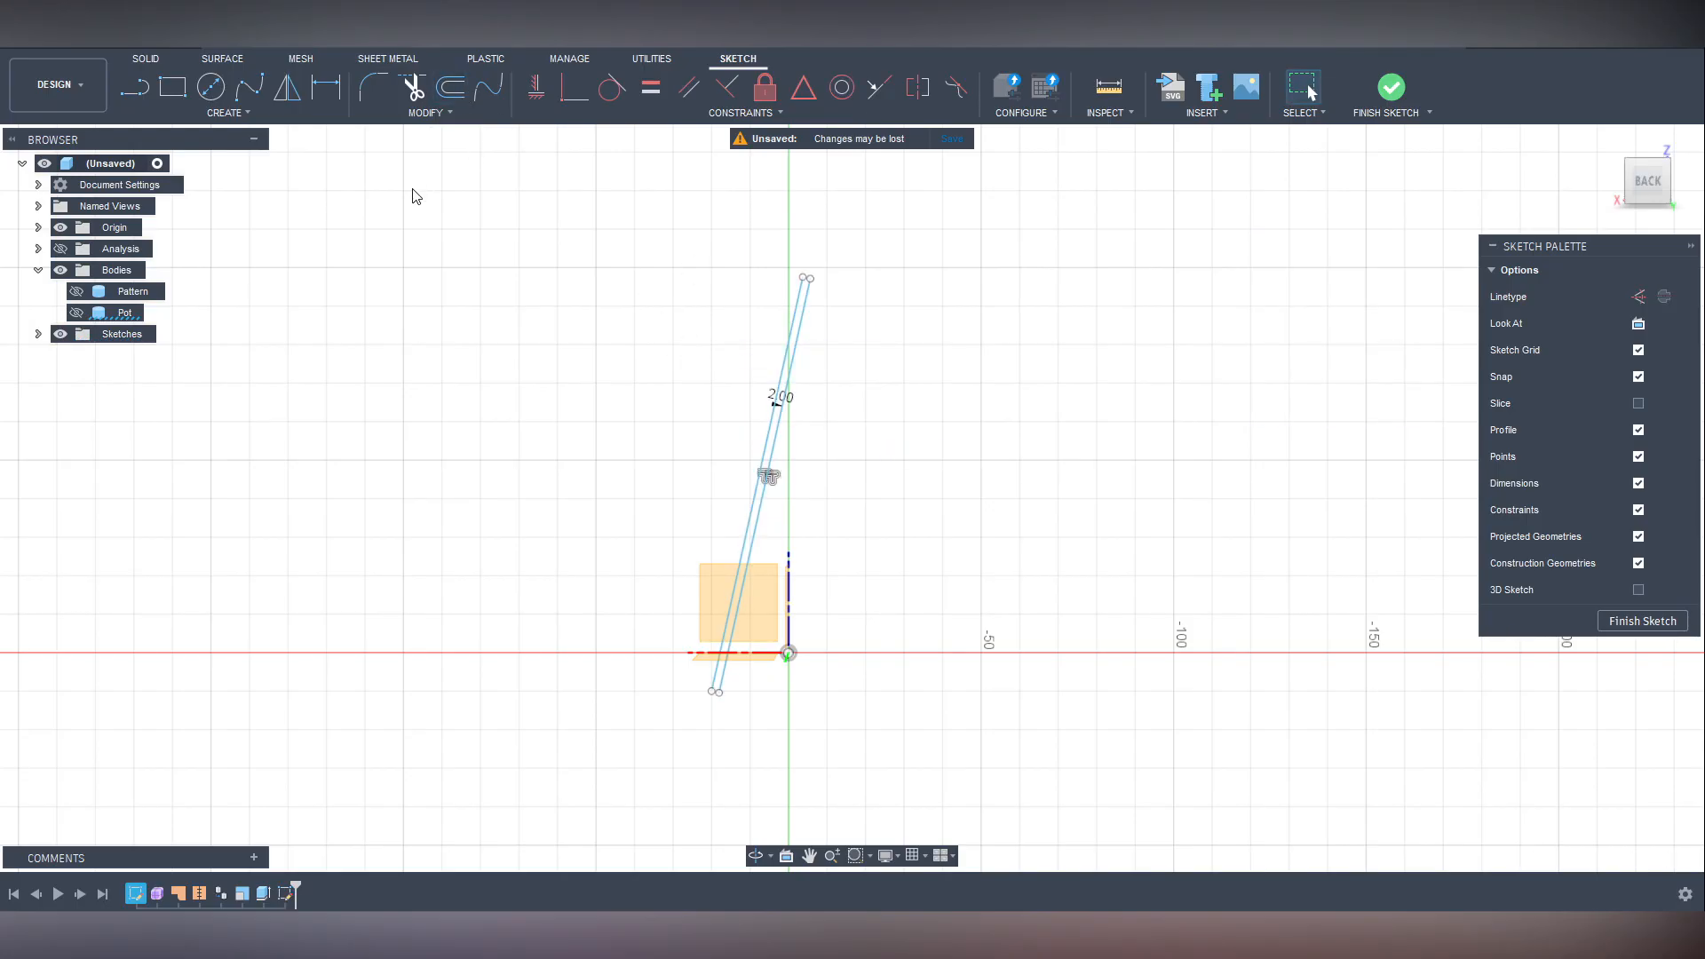
Close both ends of the two parallel lines with short connecting lines and finish the sketch.
{"action": "scroll", "coordinate": [413, 214], "scroll_direction": "up", "scroll_amount": 3}
{"action": "left_click", "coordinate": [134, 86]}
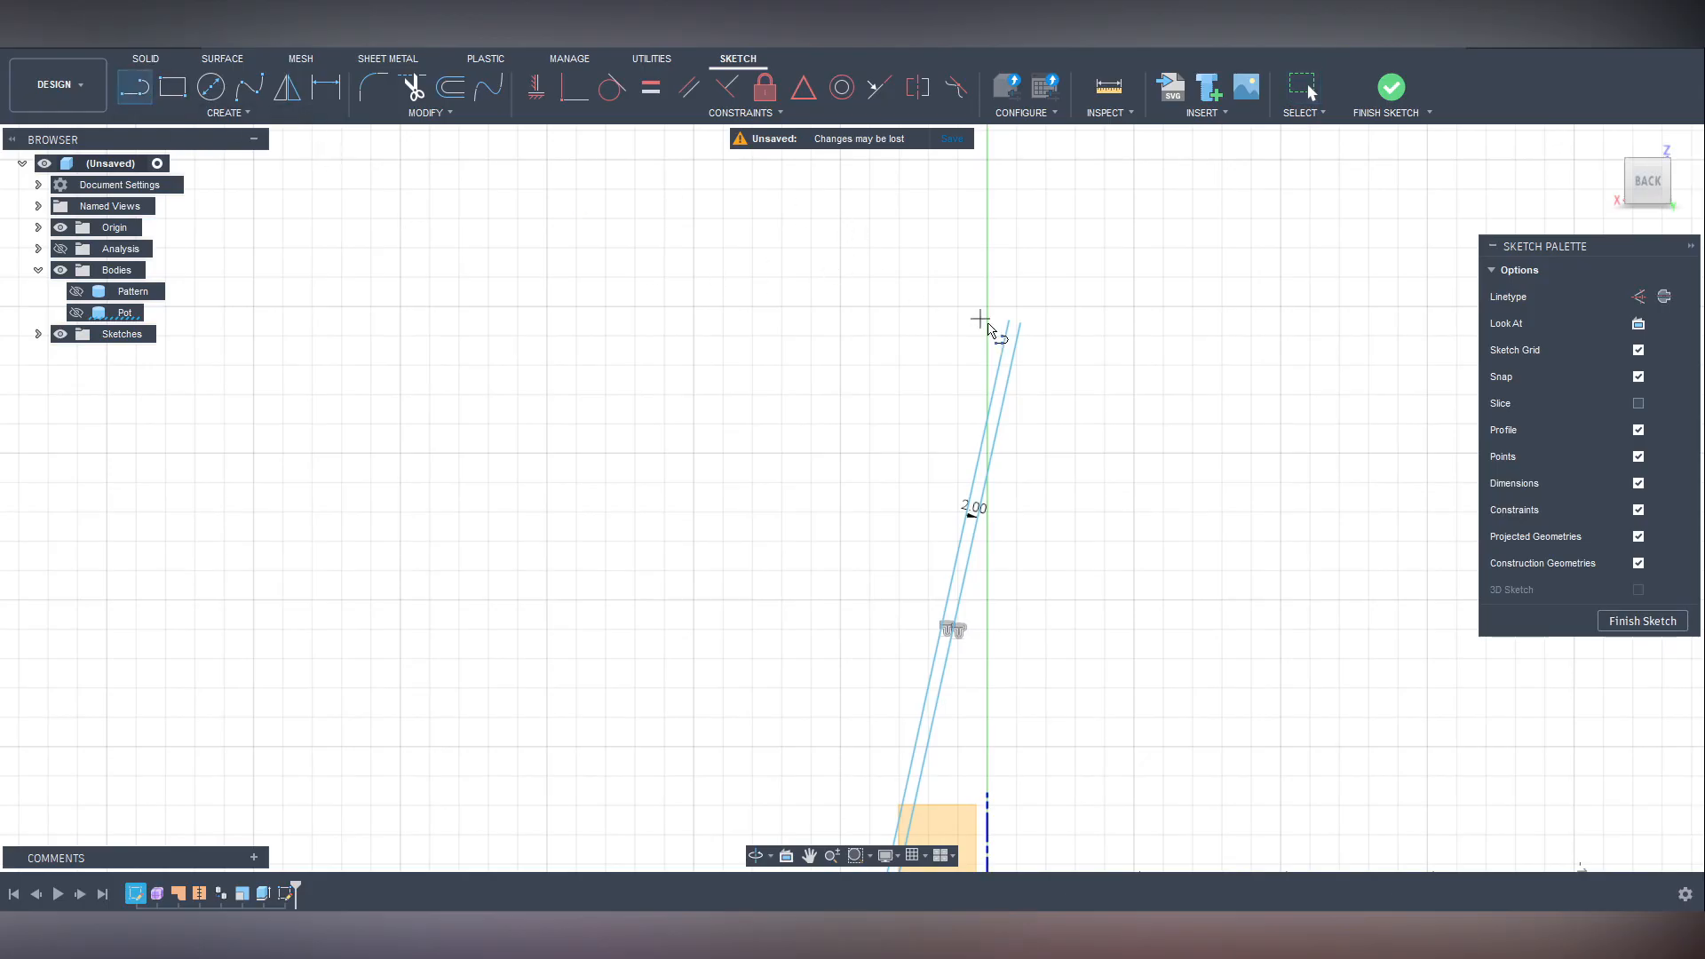
{"action": "left_click", "coordinate": [1008, 321]}
{"action": "left_click", "coordinate": [1021, 324]}
{"action": "scroll", "coordinate": [838, 544], "scroll_direction": "up", "scroll_amount": 5}
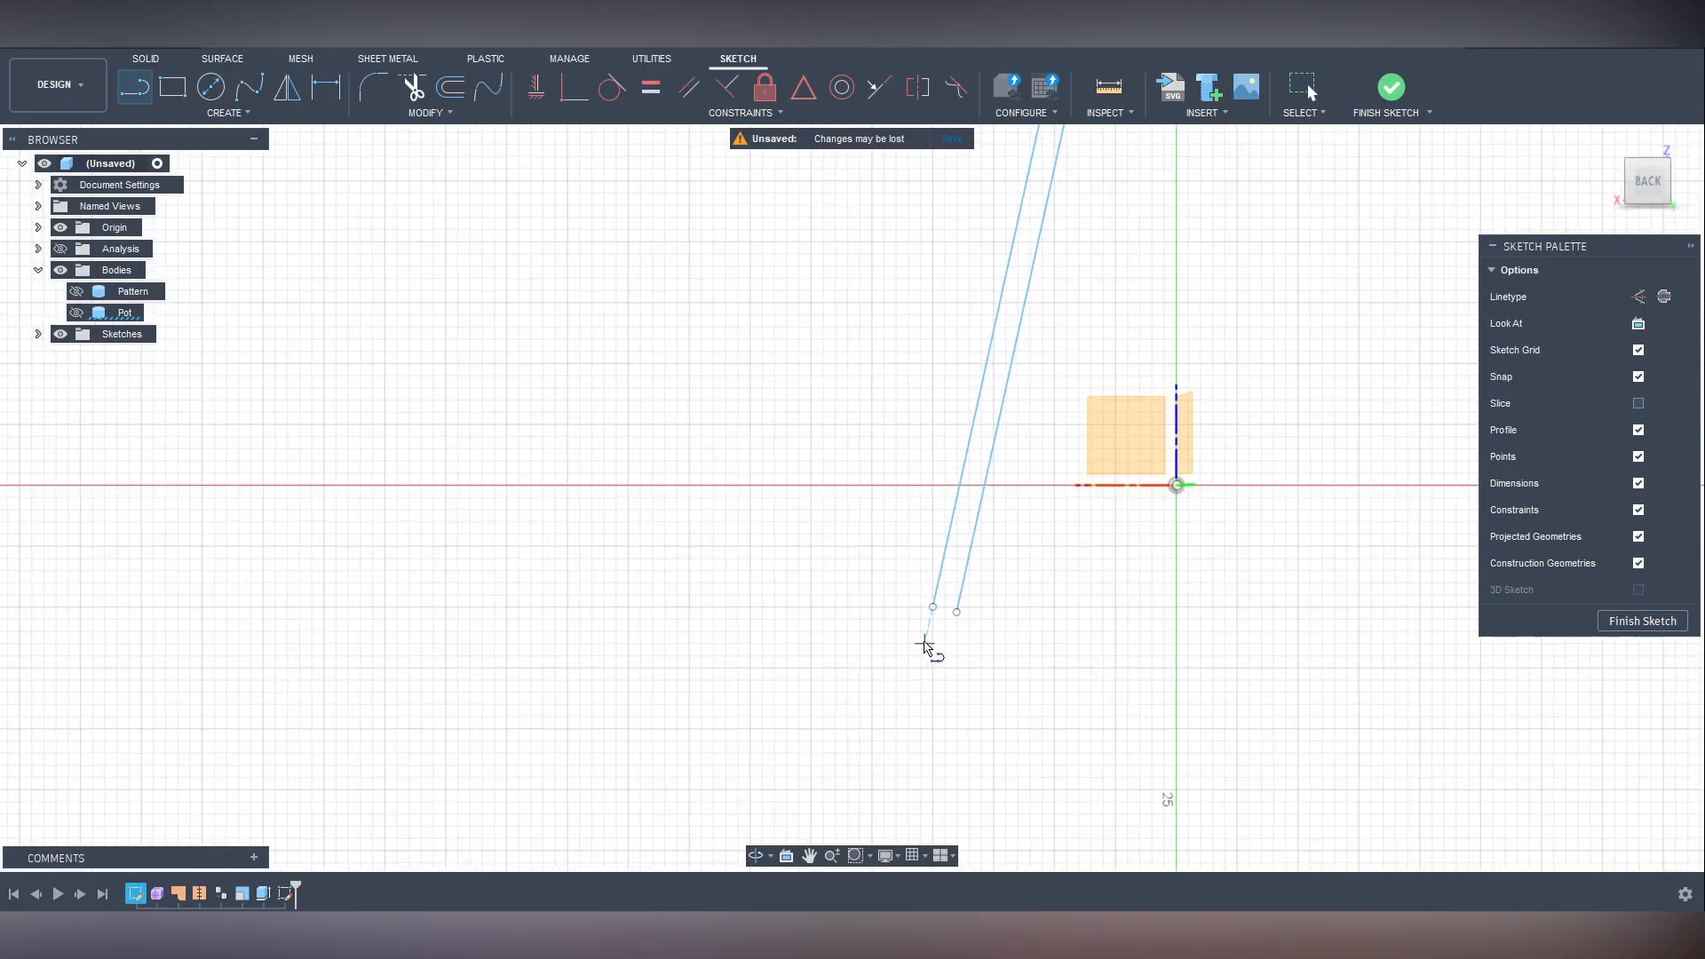
{"action": "left_click", "coordinate": [932, 607]}
{"action": "left_click", "coordinate": [957, 612]}
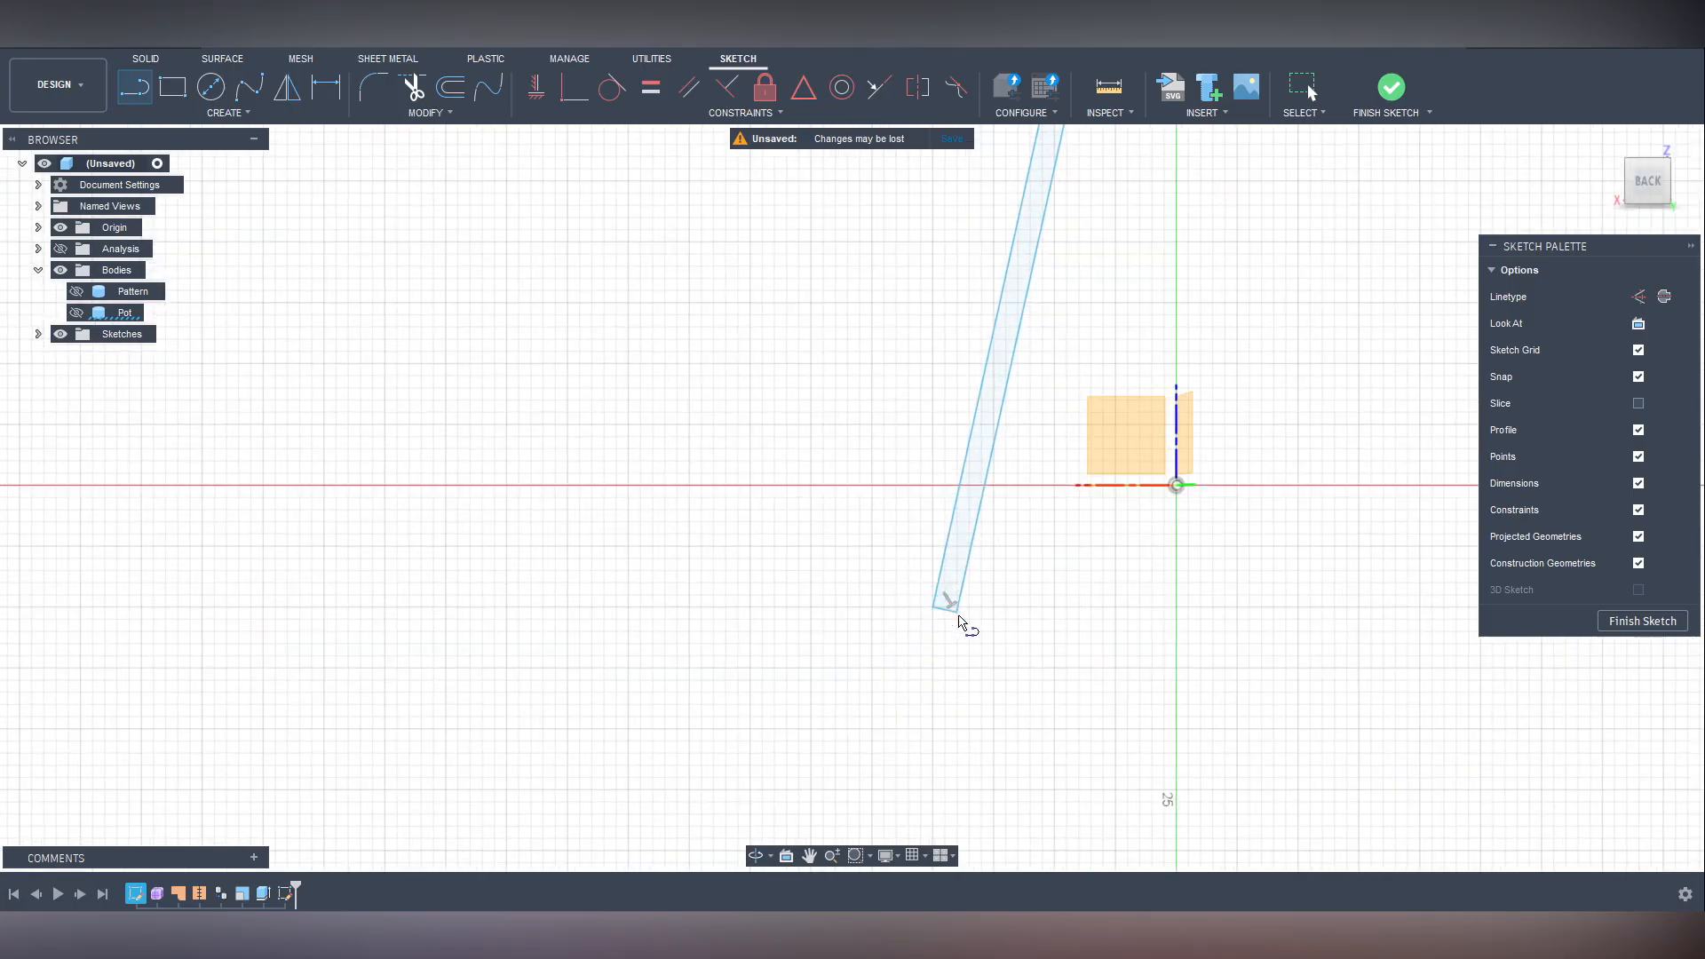
{"action": "scroll", "coordinate": [942, 622], "scroll_direction": "down", "scroll_amount": 3}
{"action": "left_click", "coordinate": [1659, 624]}
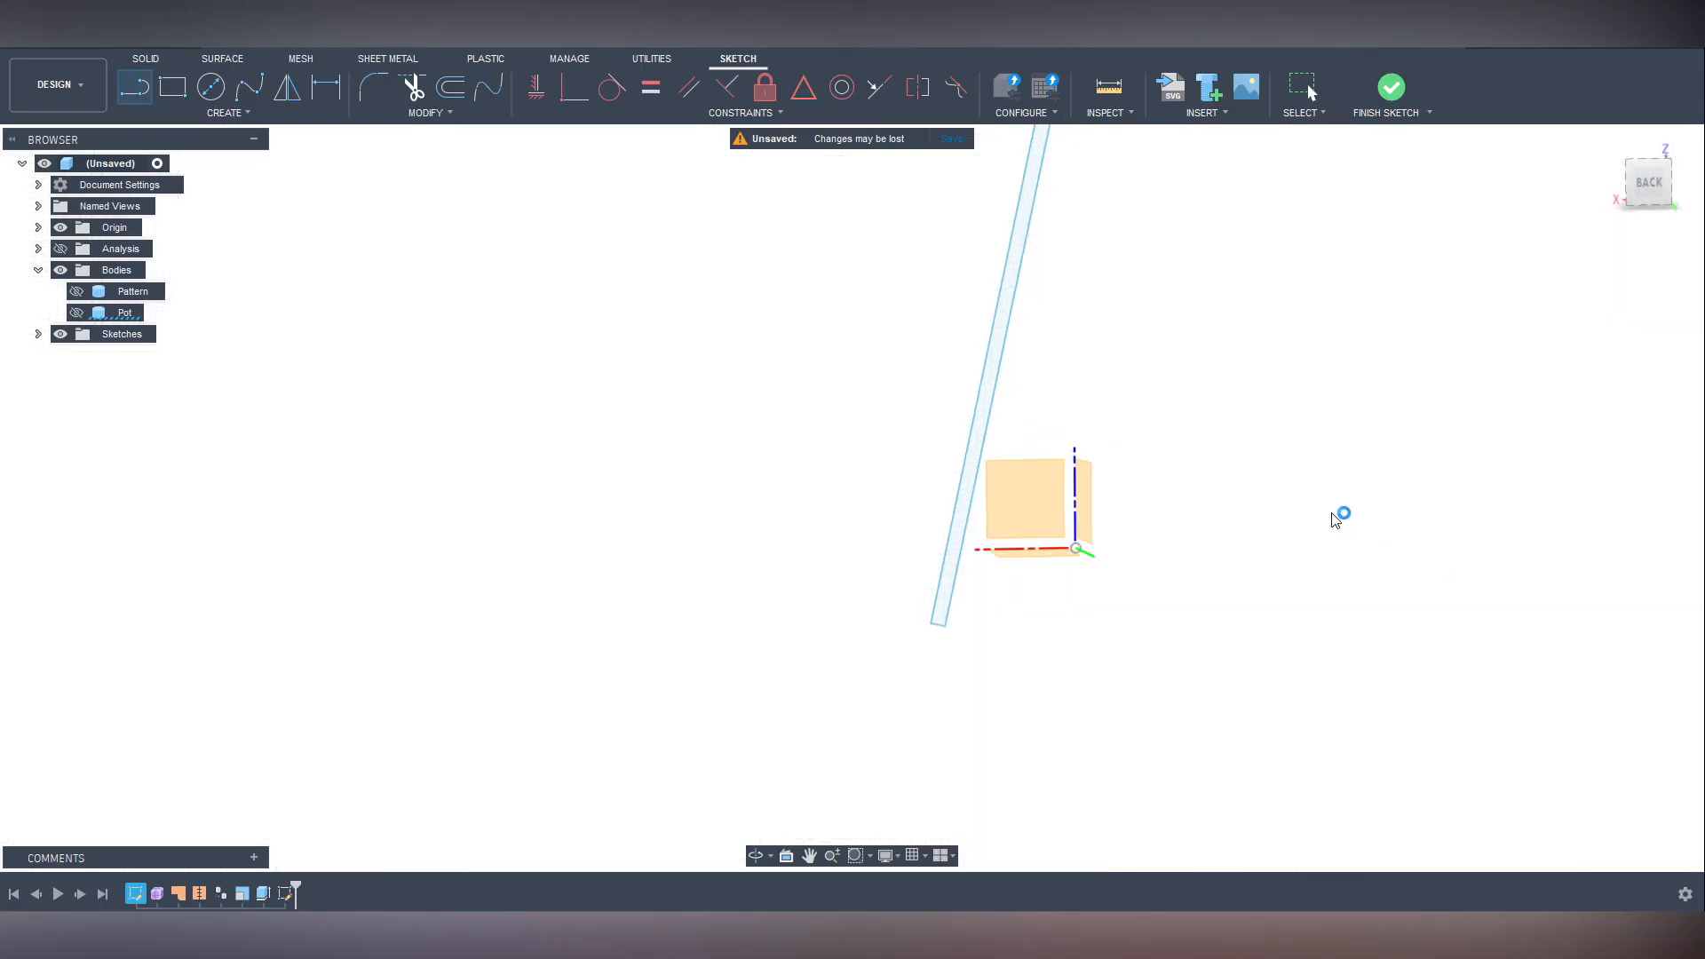
Extrude the slanted strip profile 90 mm as a new body and show the Pattern body again.
{"action": "left_click", "coordinate": [988, 364]}
{"action": "scroll", "coordinate": [914, 471], "scroll_direction": "down", "scroll_amount": 3}
{"action": "mouse_move", "coordinate": [853, 555]}
{"action": "middle_mouse_down", "text": "shift"}
{"action": "mouse_move", "coordinate": [845, 514]}
{"action": "mouse_move", "coordinate": [807, 586]}
{"action": "mouse_move", "coordinate": [1013, 563]}
{"action": "mouse_move", "coordinate": [1207, 411]}
{"action": "mouse_move", "coordinate": [1324, 522]}
{"action": "mouse_move", "coordinate": [1113, 591]}
{"action": "mouse_move", "coordinate": [1108, 434]}
{"action": "mouse_move", "coordinate": [1212, 497]}
{"action": "middle_mouse_up", "text": "shift"}
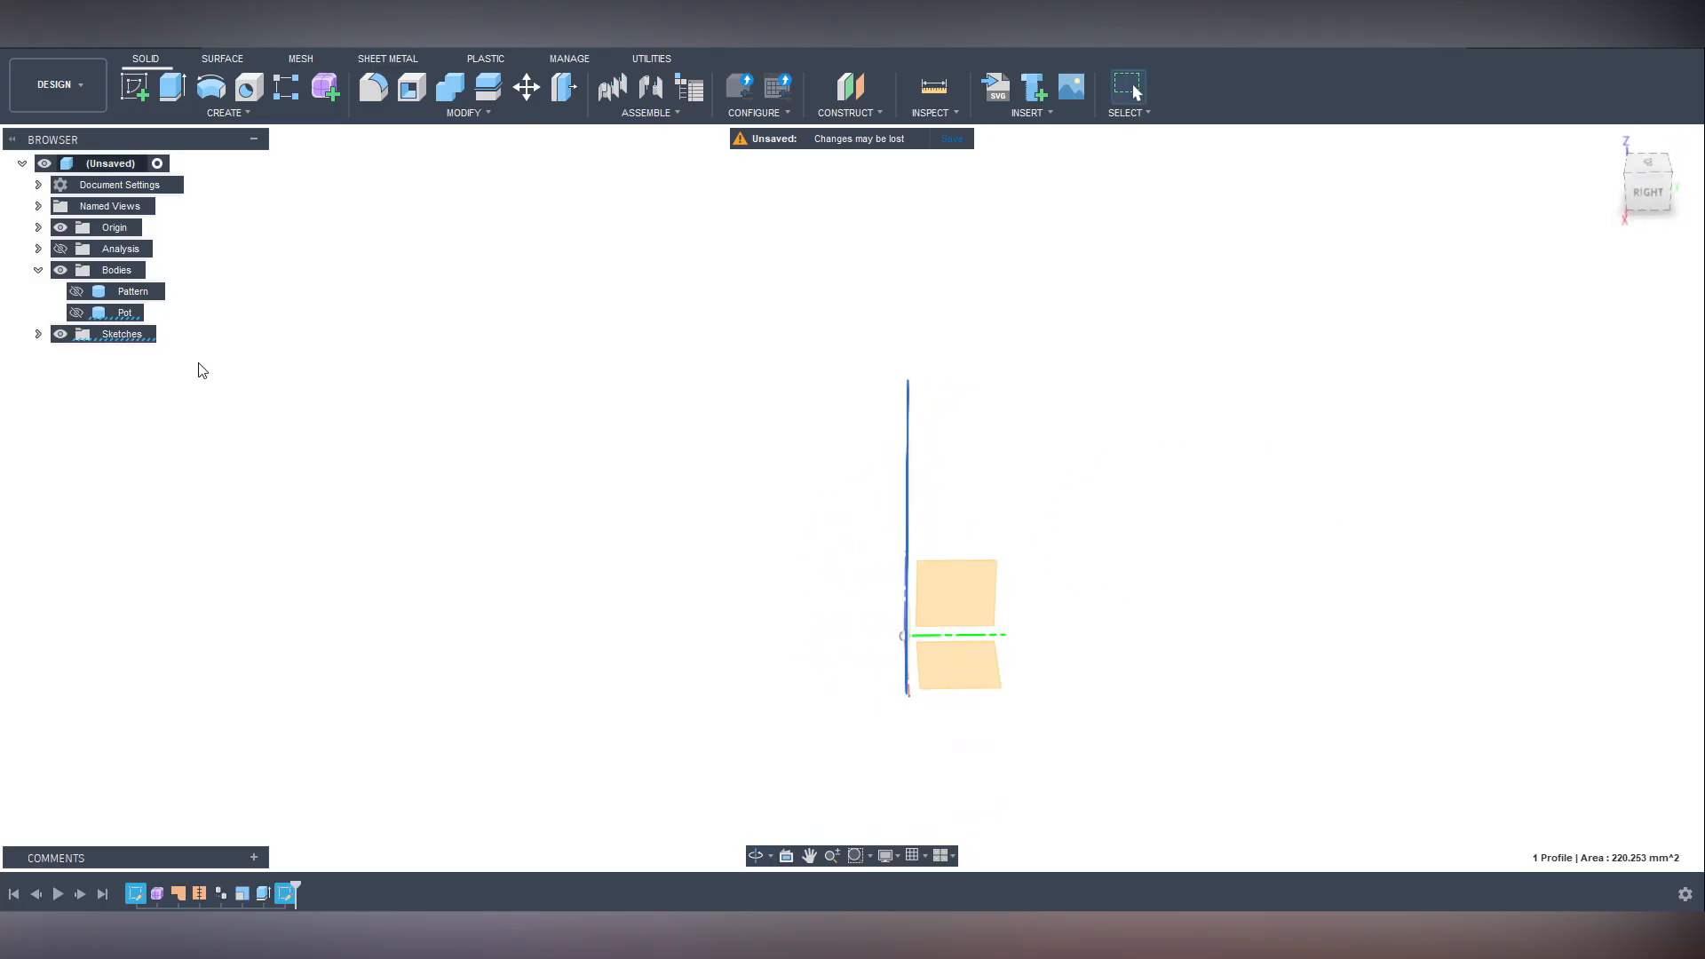
{"action": "left_click", "coordinate": [170, 89]}
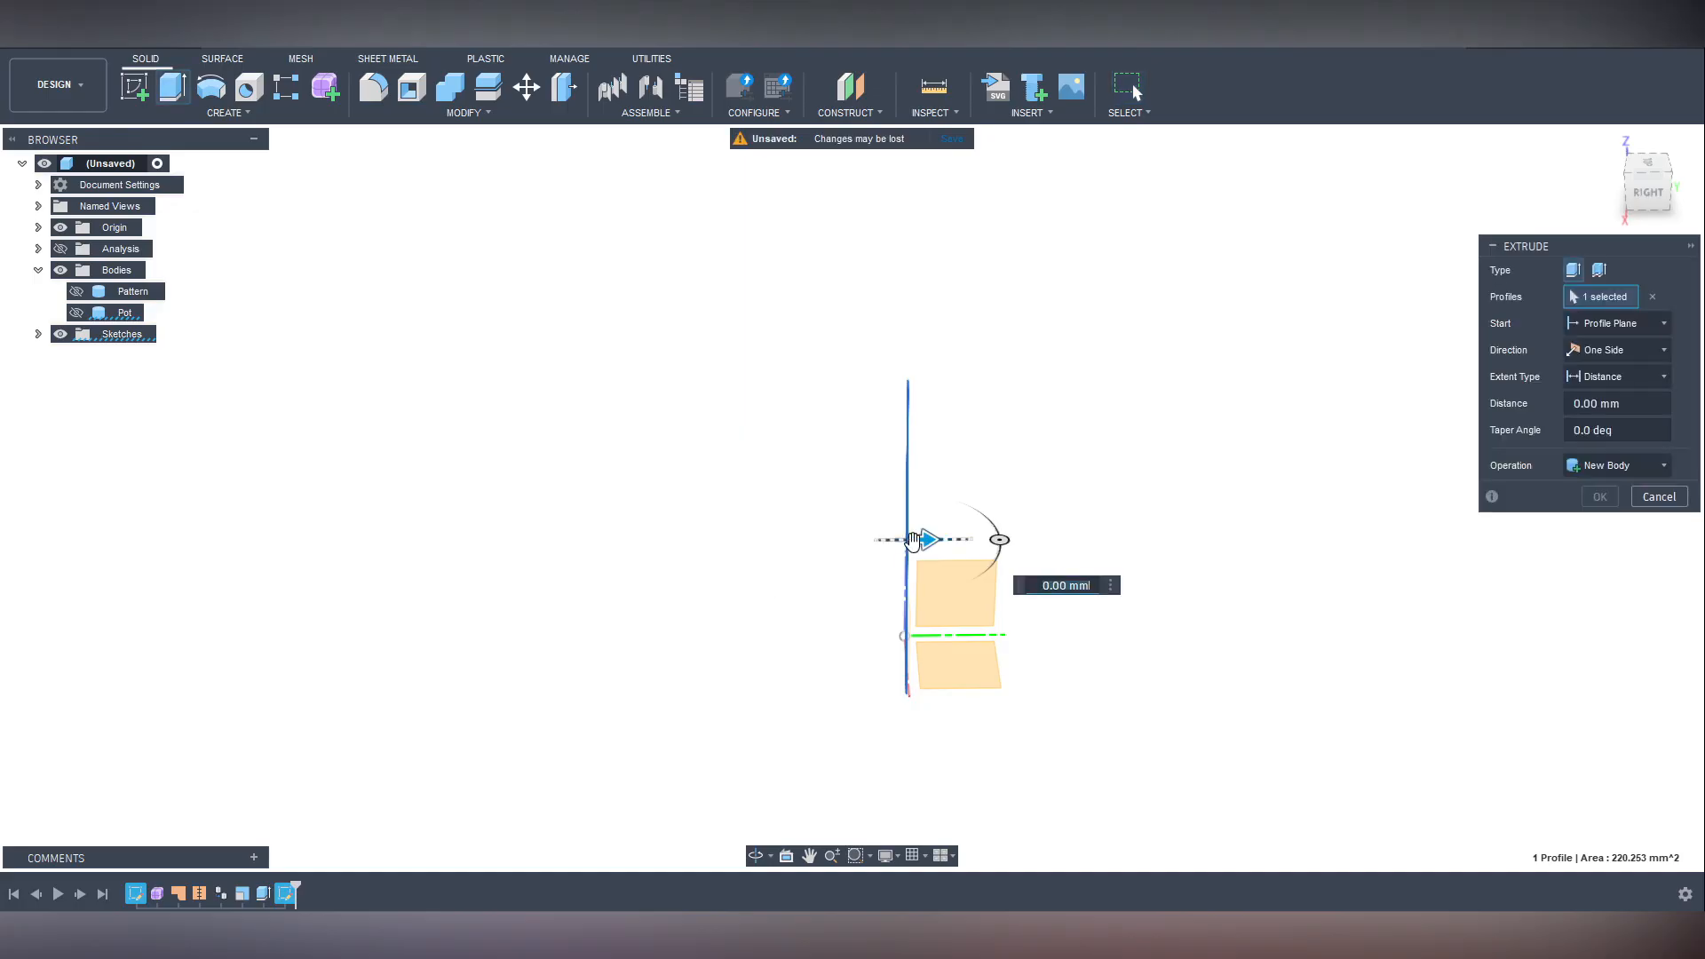
{"action": "left_click_drag", "start_coordinate": [925, 538], "coordinate": [1199, 568]}
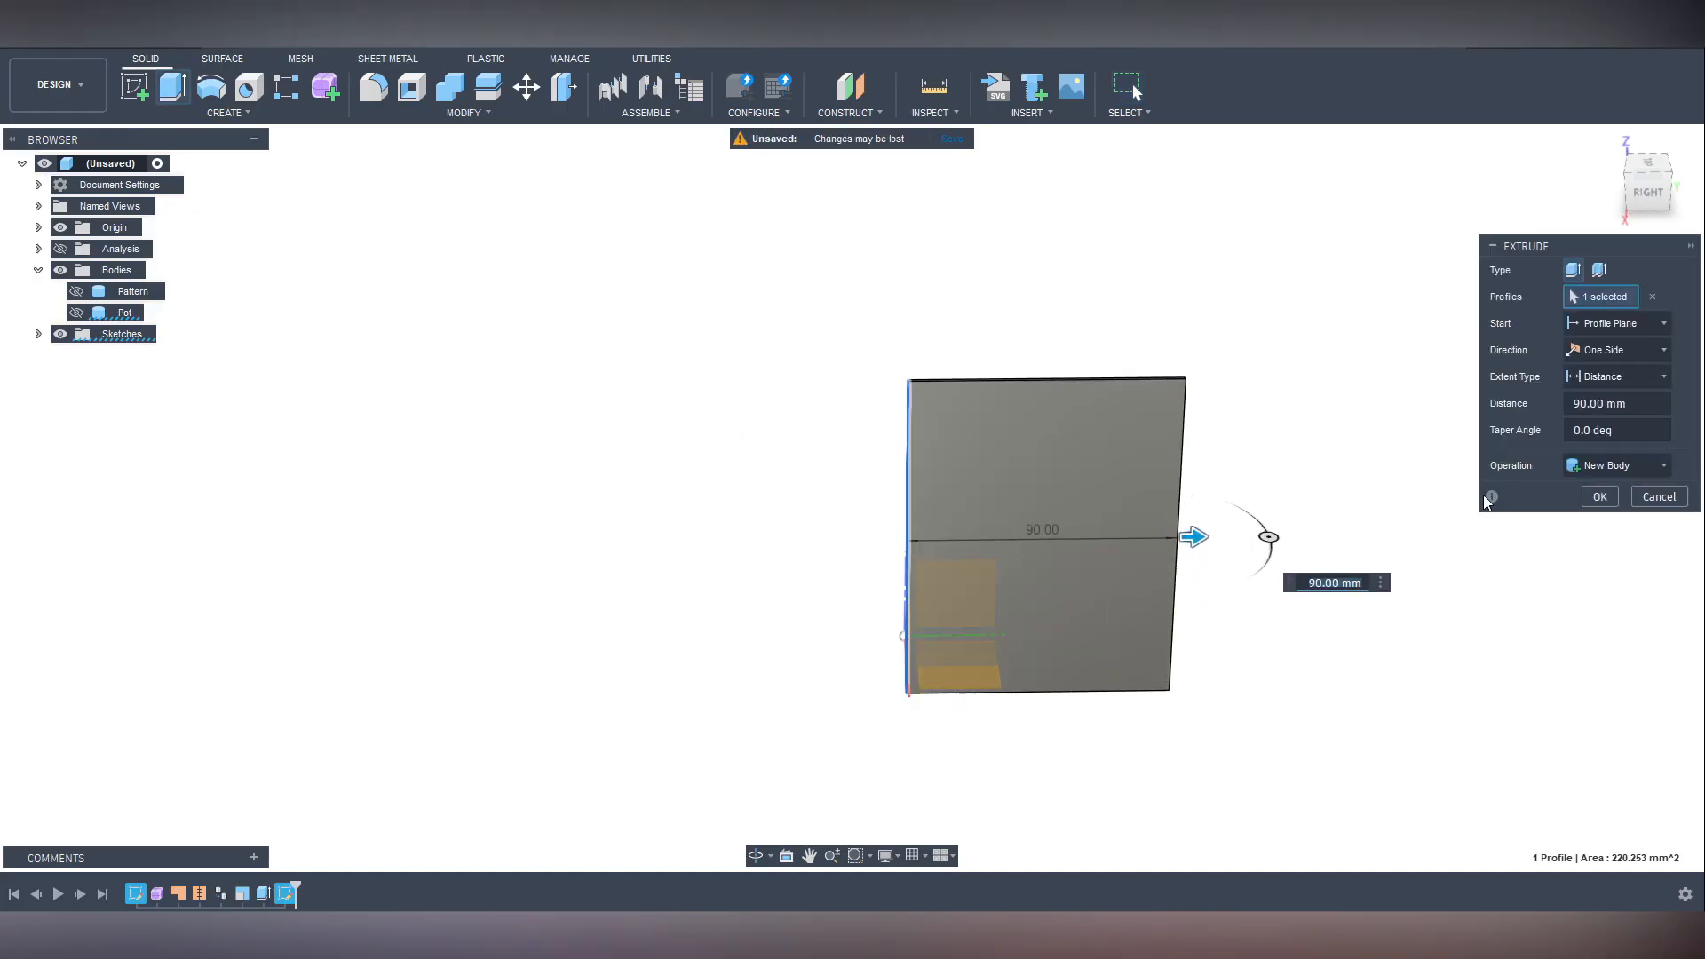
{"action": "left_click", "coordinate": [1599, 497]}
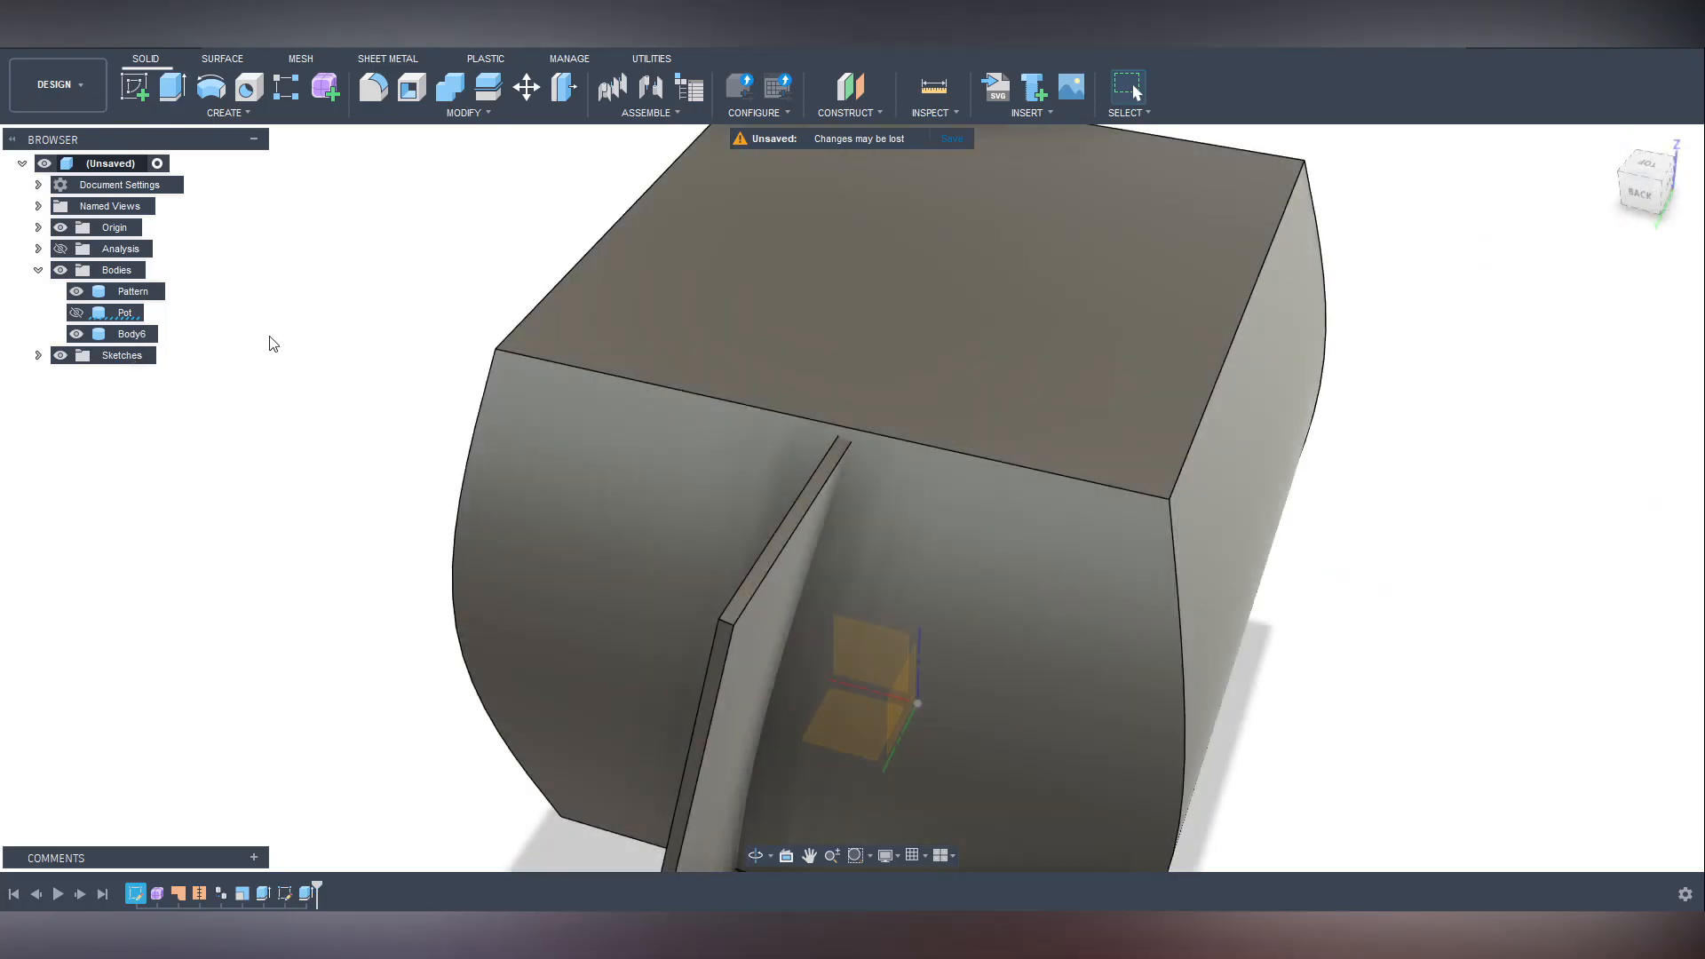
Rename the newly extruded slanted body as Rib.
{"action": "left_click", "coordinate": [132, 340]}
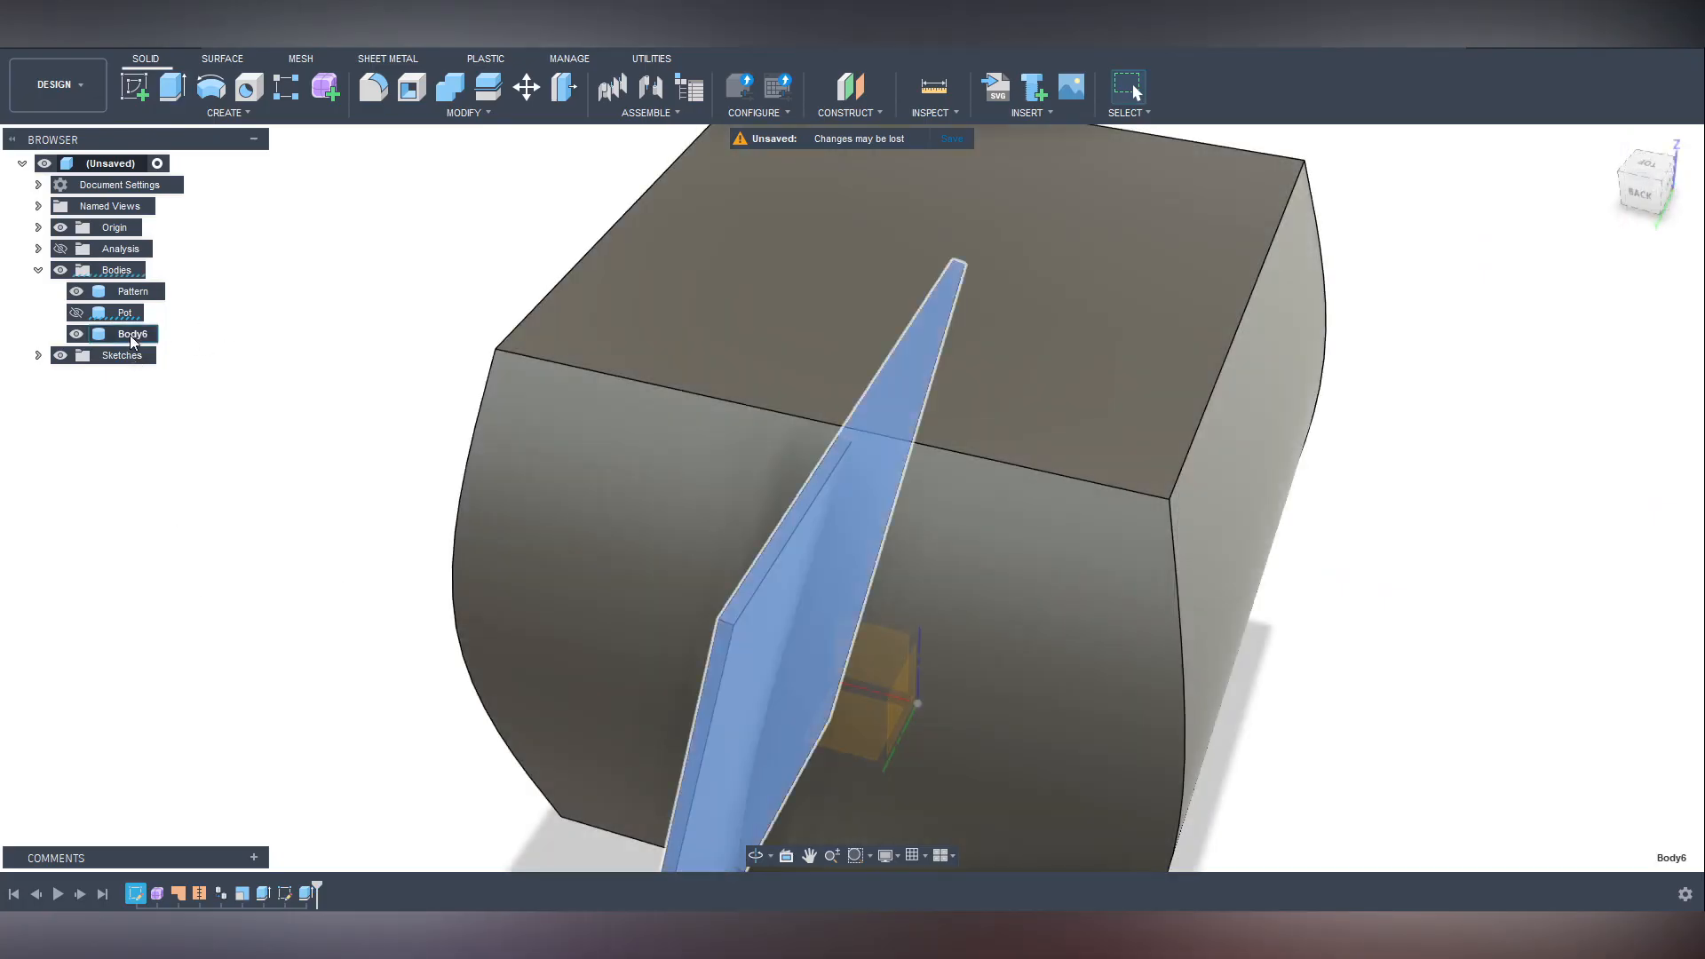
{"action": "double_click", "coordinate": [132, 336]}
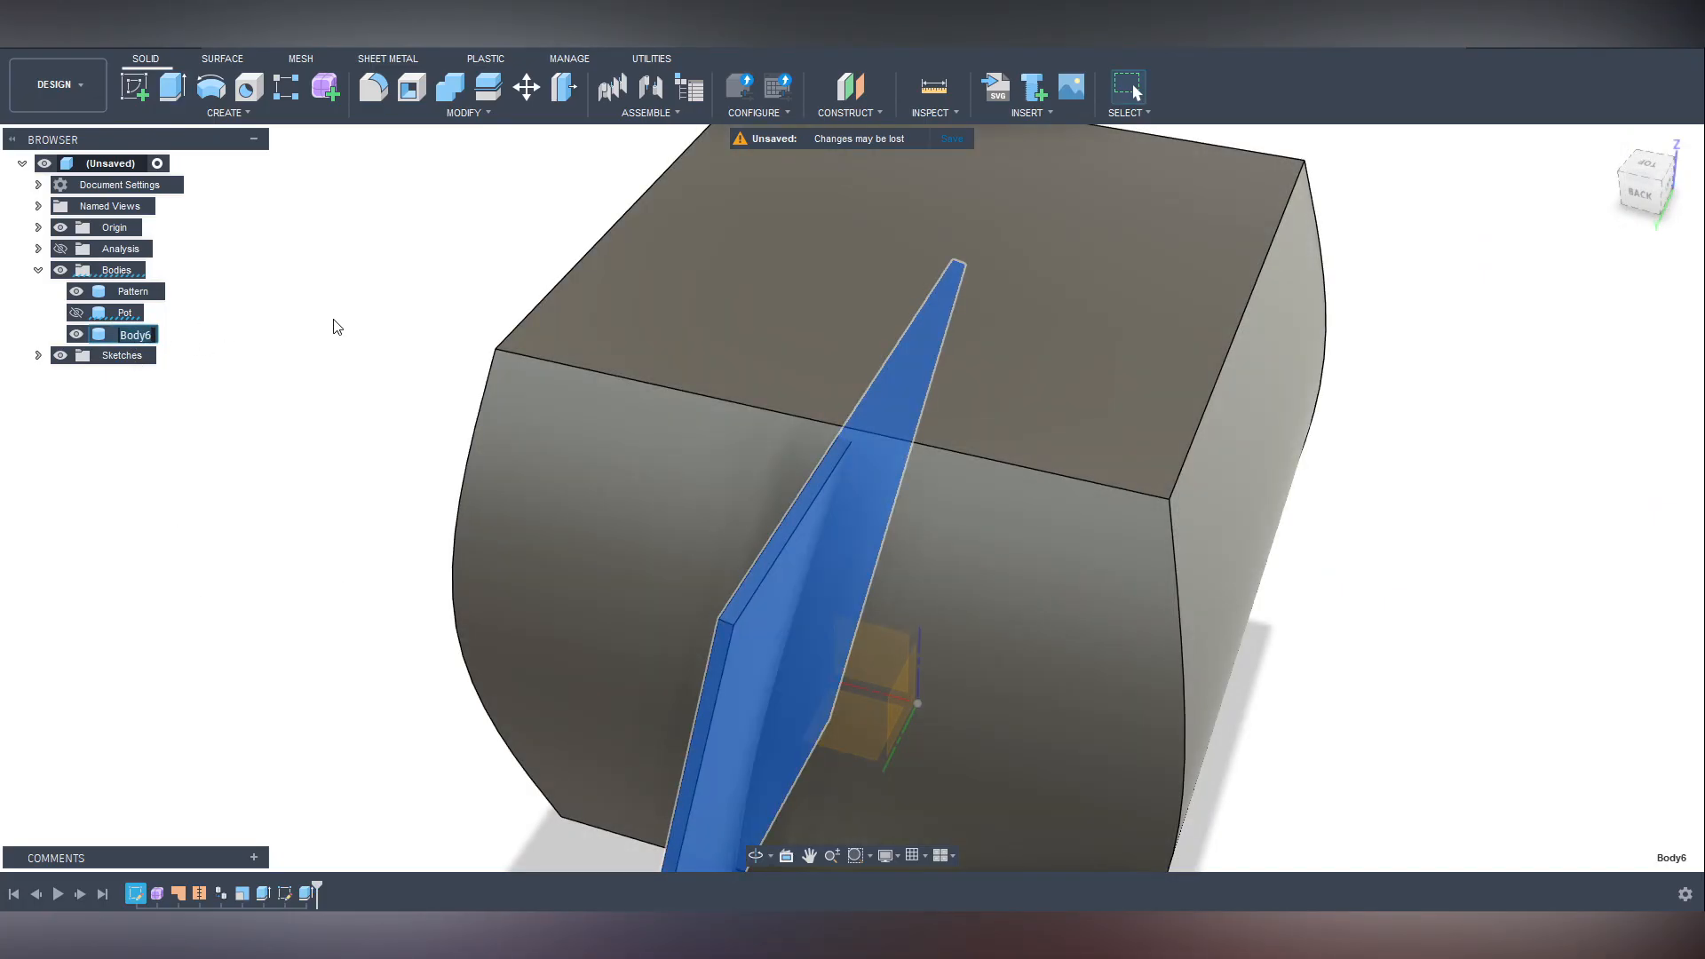
{"action": "type", "text": "Rib"}
{"action": "key", "text": "Return"}
{"action": "key", "text": "Escape"}
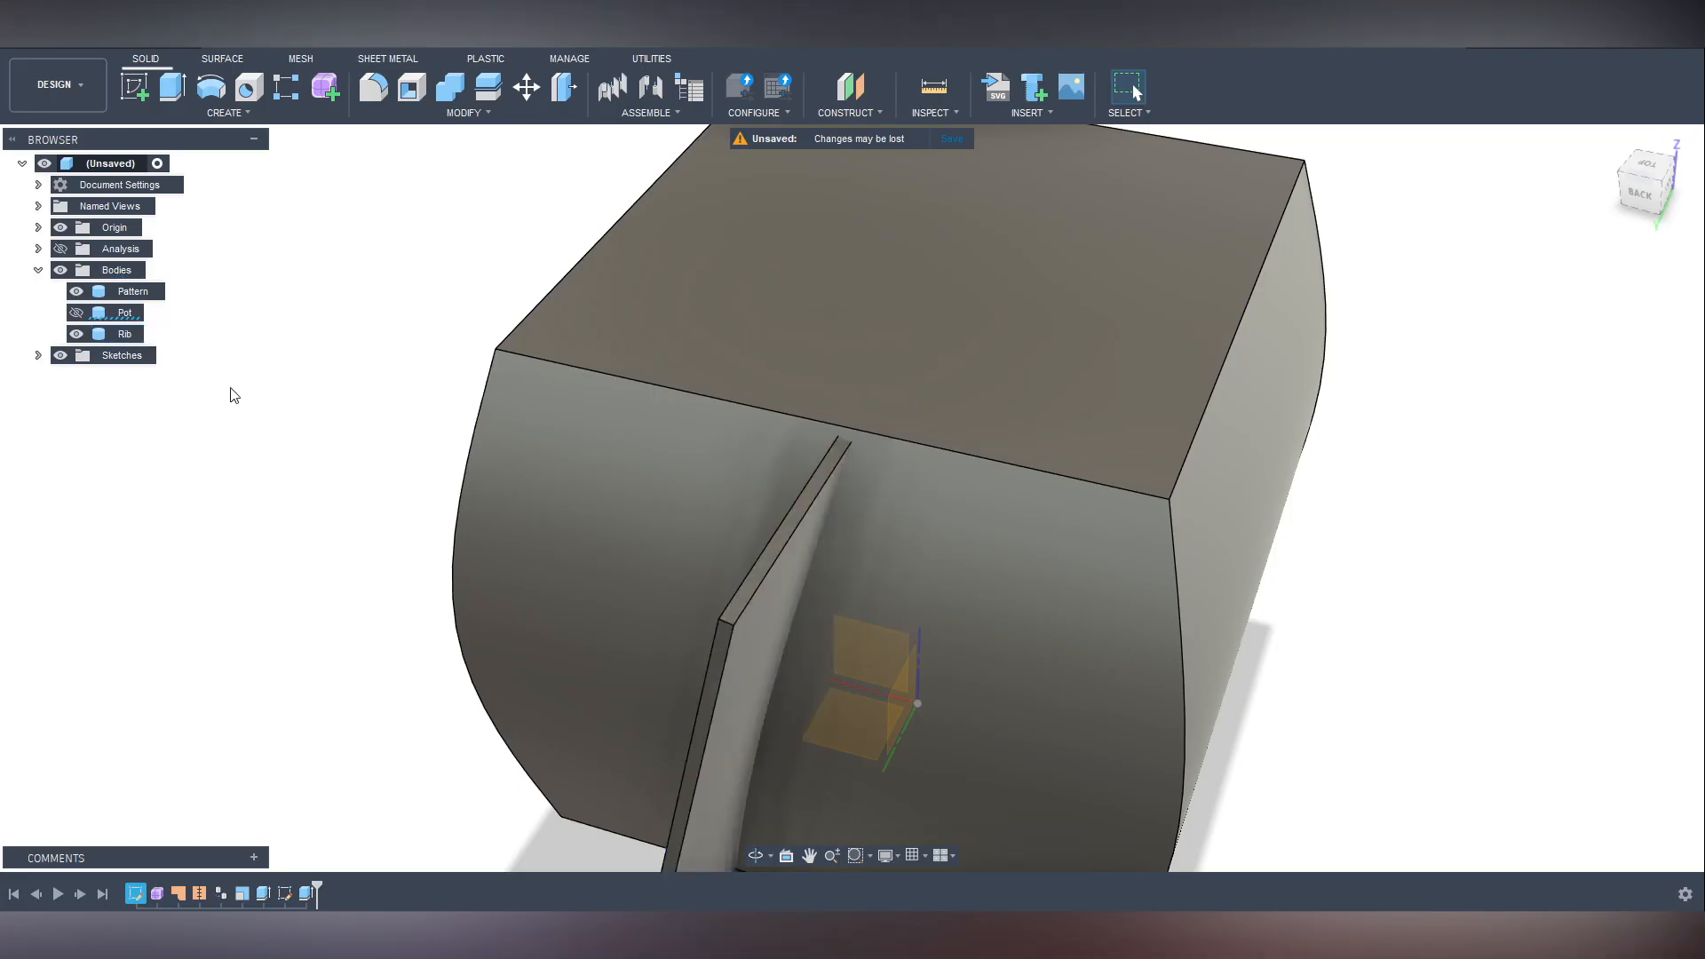
{"action": "middle_click_drag", "start_coordinate": [551, 444], "coordinate": [483, 602], "text": "shift"}
{"action": "middle_click_drag", "start_coordinate": [707, 658], "coordinate": [743, 472], "text": "shift"}
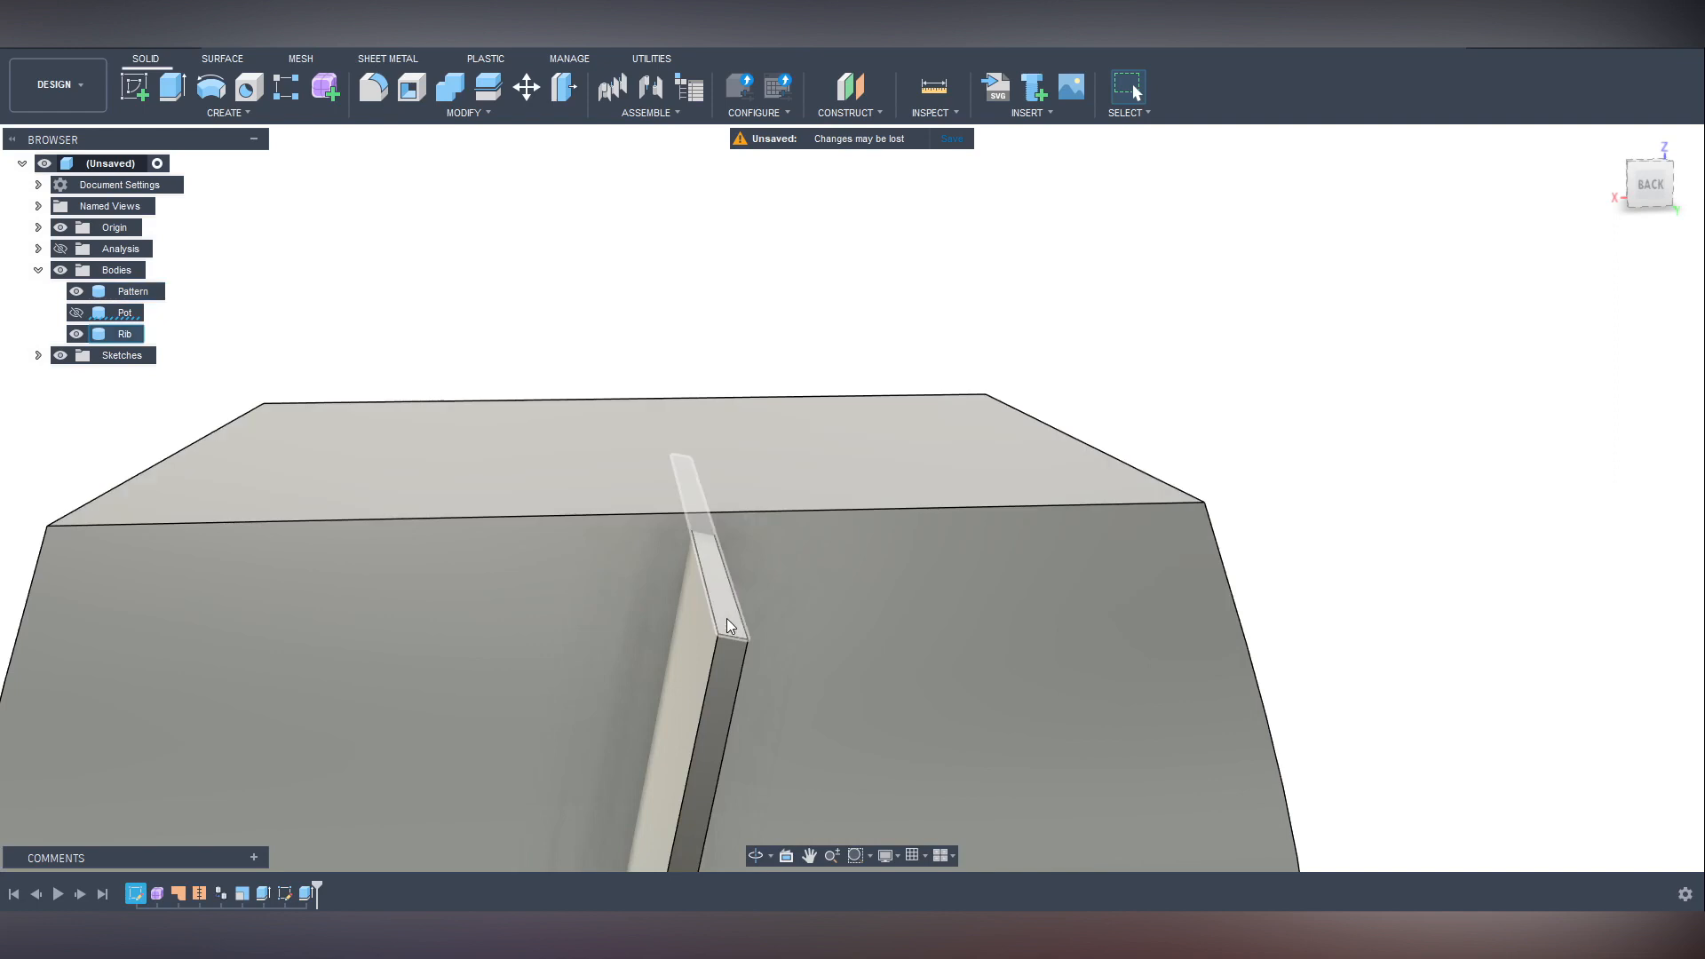
Offset the top face of the Rib body upward by 19 mm.
{"action": "left_click", "coordinate": [728, 625]}
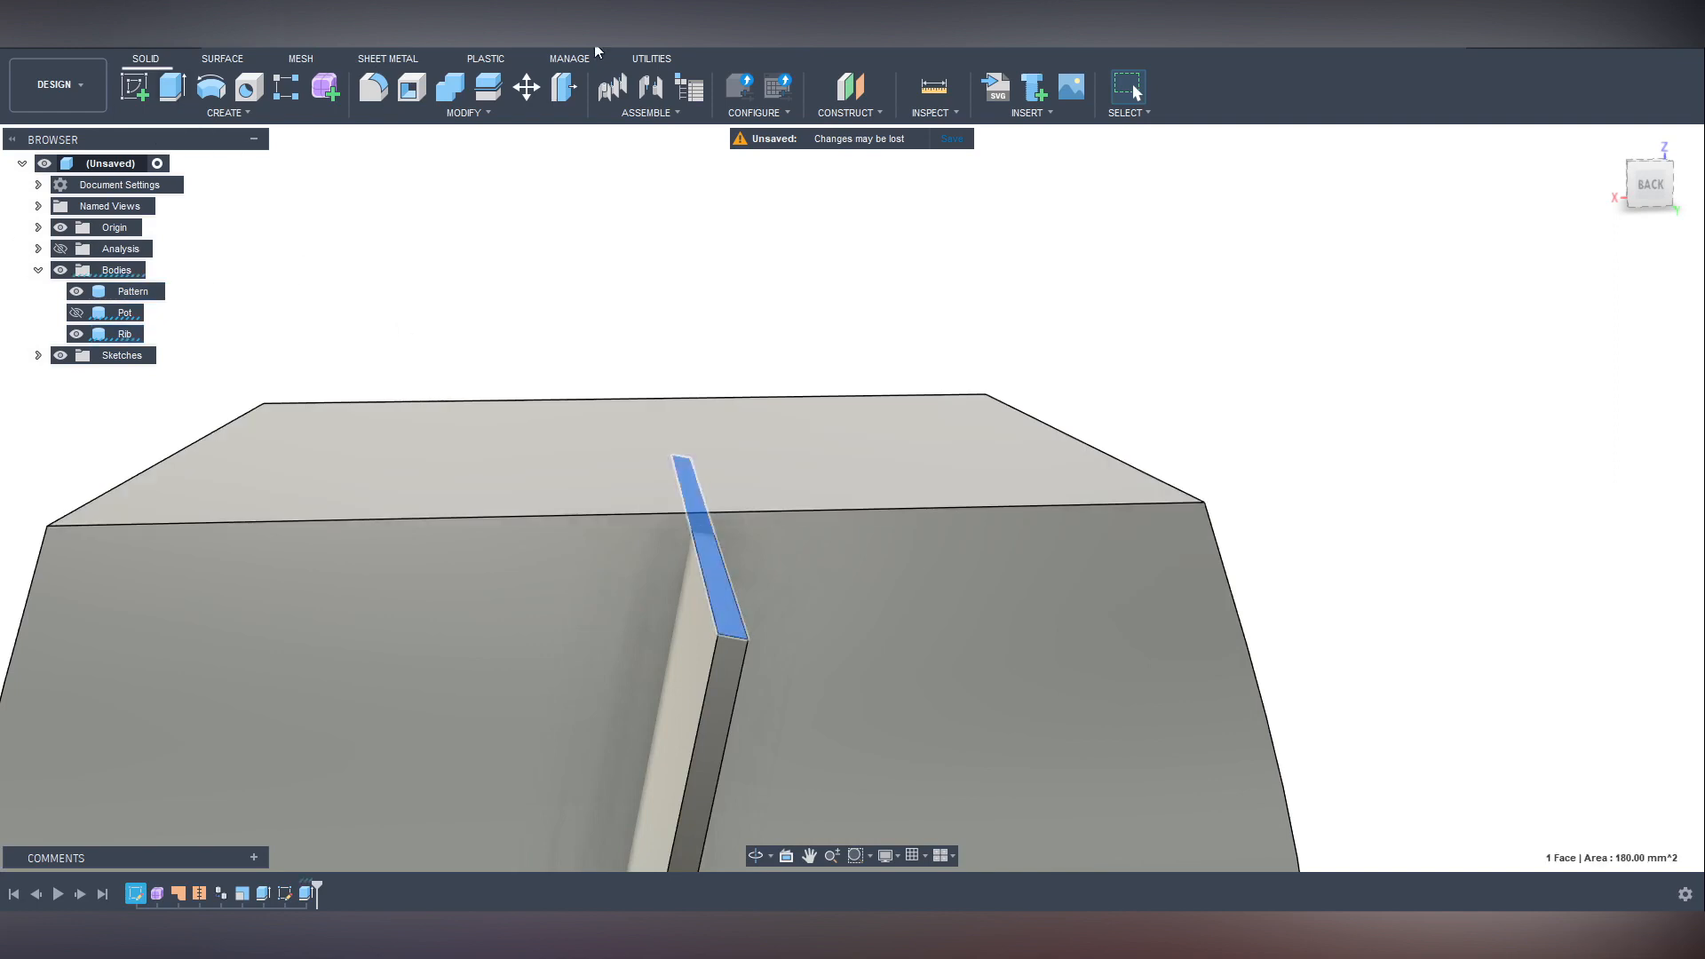
{"action": "left_click", "coordinate": [573, 92]}
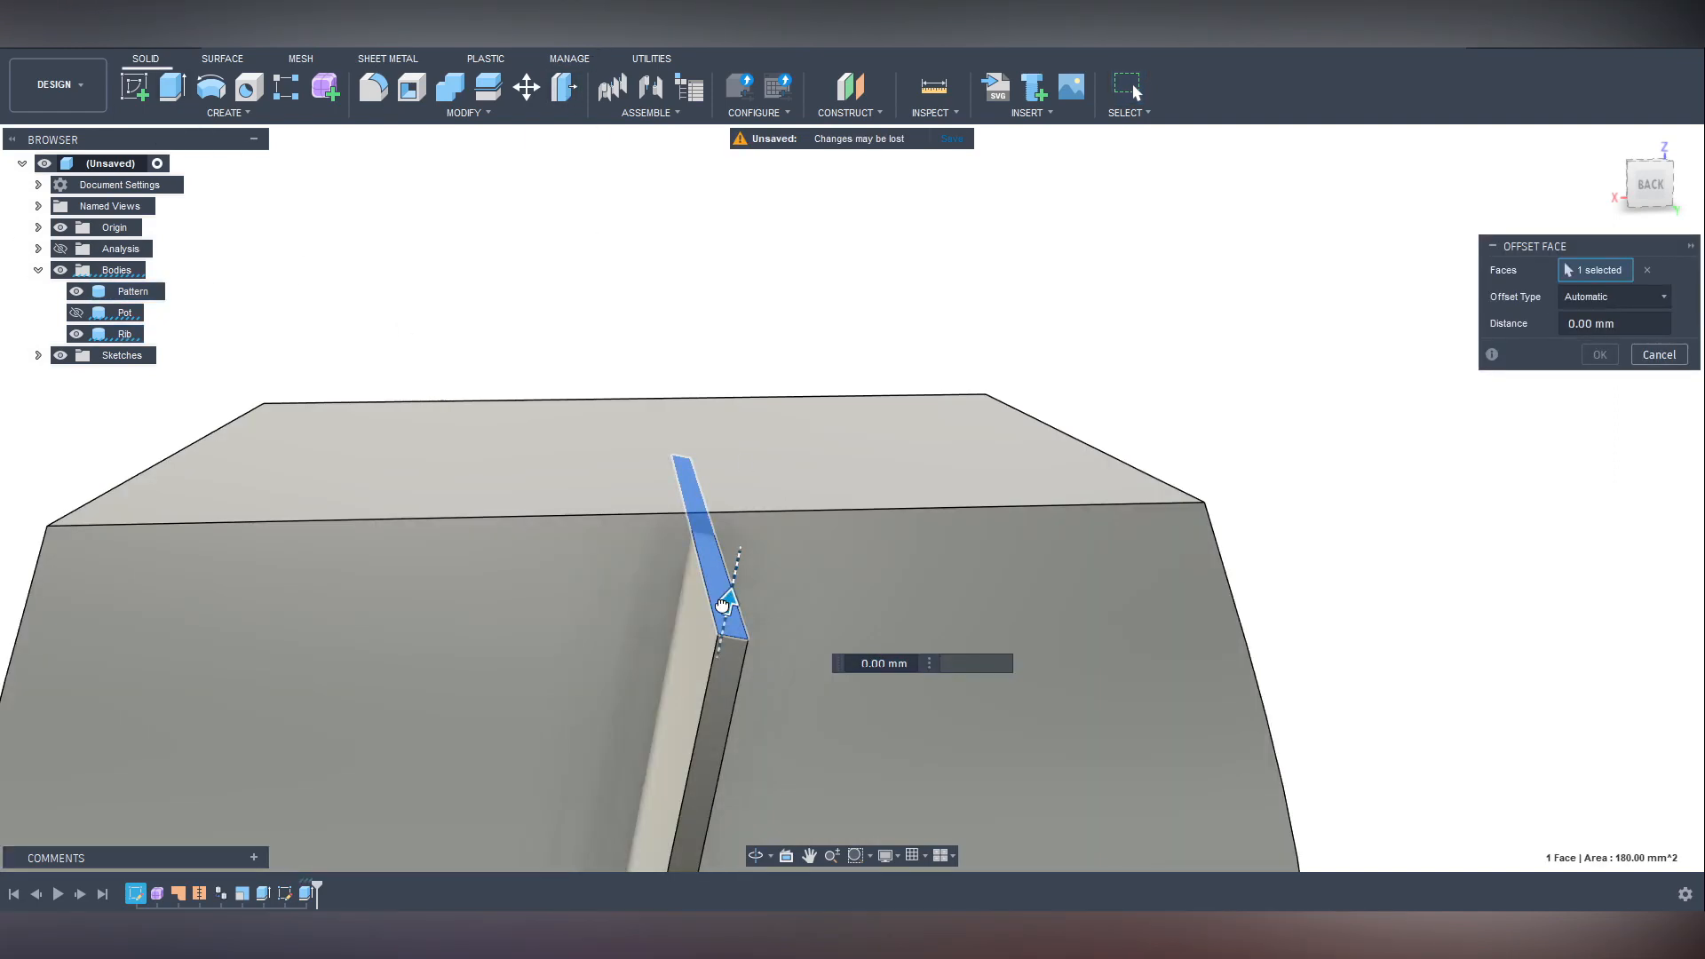
{"action": "left_click_drag", "start_coordinate": [722, 598], "coordinate": [840, 342]}
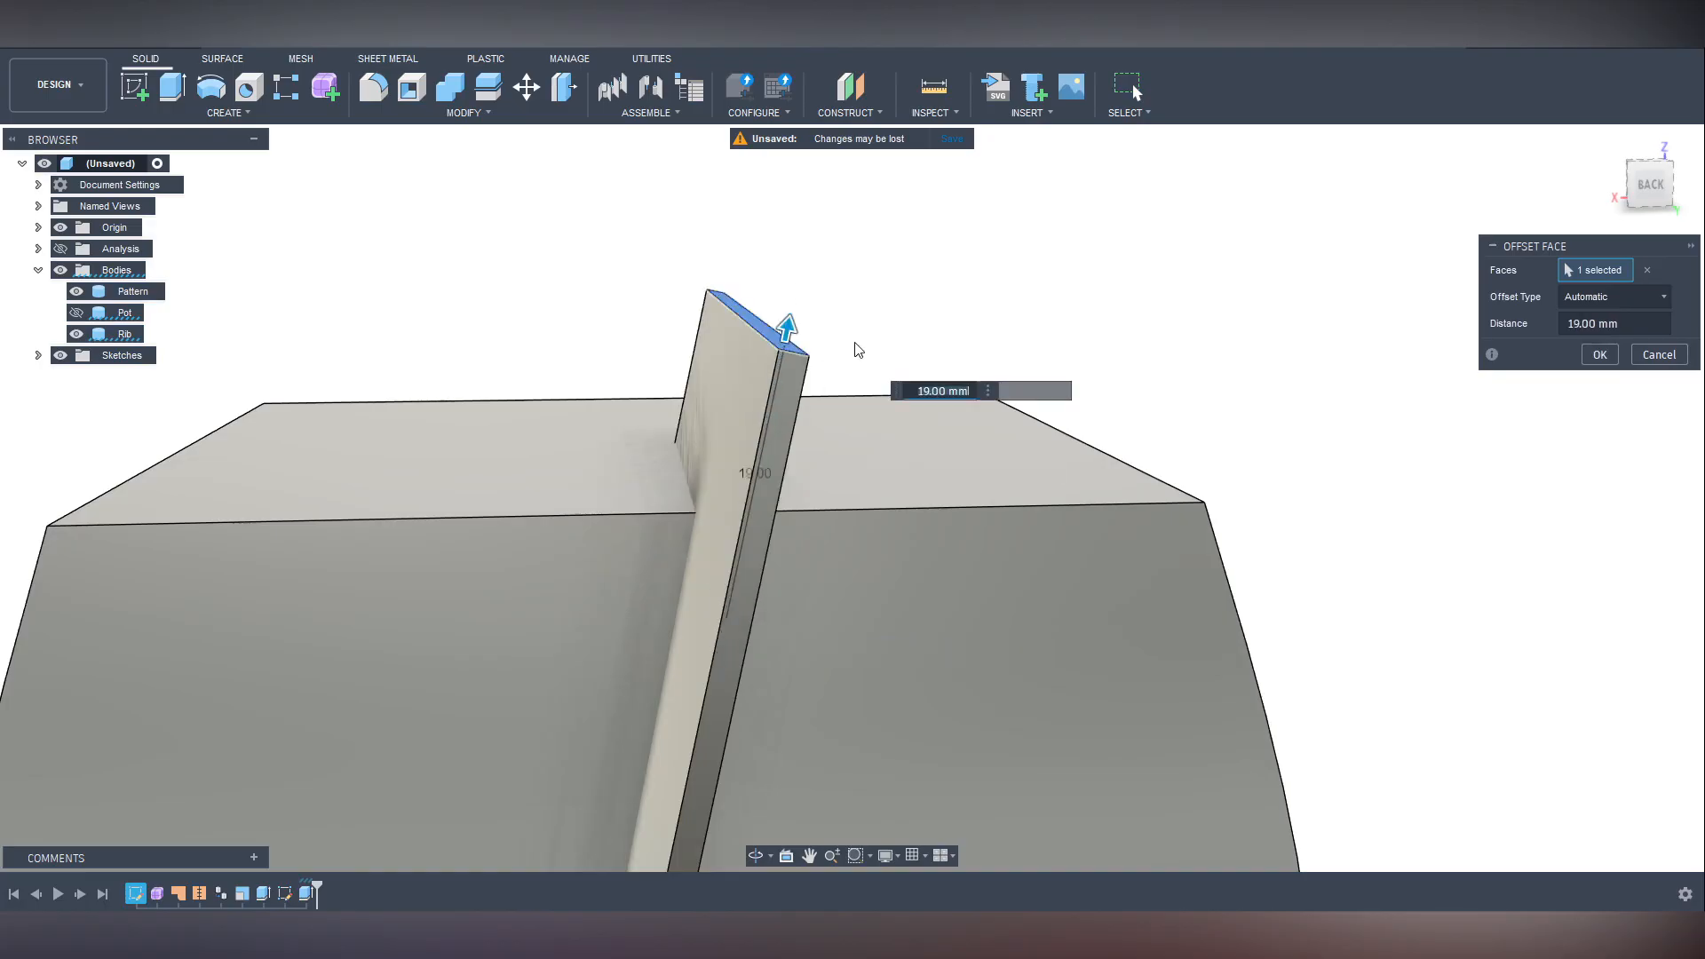
{"action": "left_click", "coordinate": [1611, 352]}
{"action": "middle_click_drag", "start_coordinate": [1366, 396], "coordinate": [999, 506], "text": "shift"}
{"action": "scroll", "coordinate": [1243, 427], "scroll_direction": "down", "scroll_amount": 5}
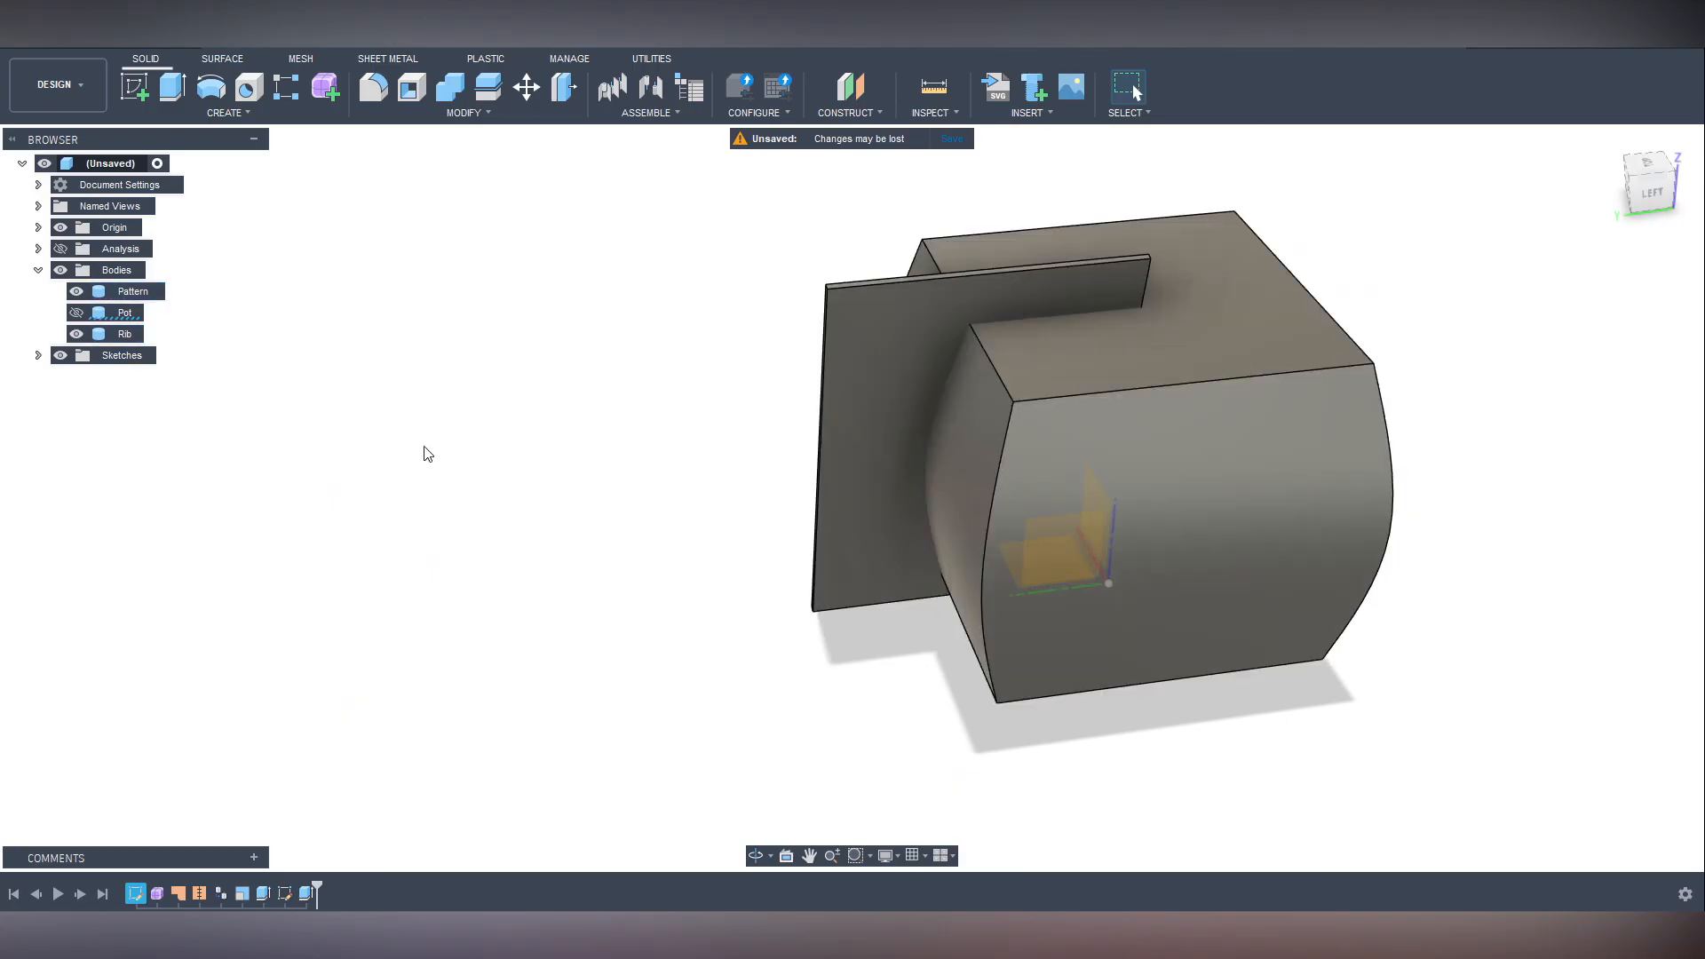
Create a full circular pattern of the Rib body about the vertical Z axis with a quantity of 55.
{"action": "left_click", "coordinate": [110, 334]}
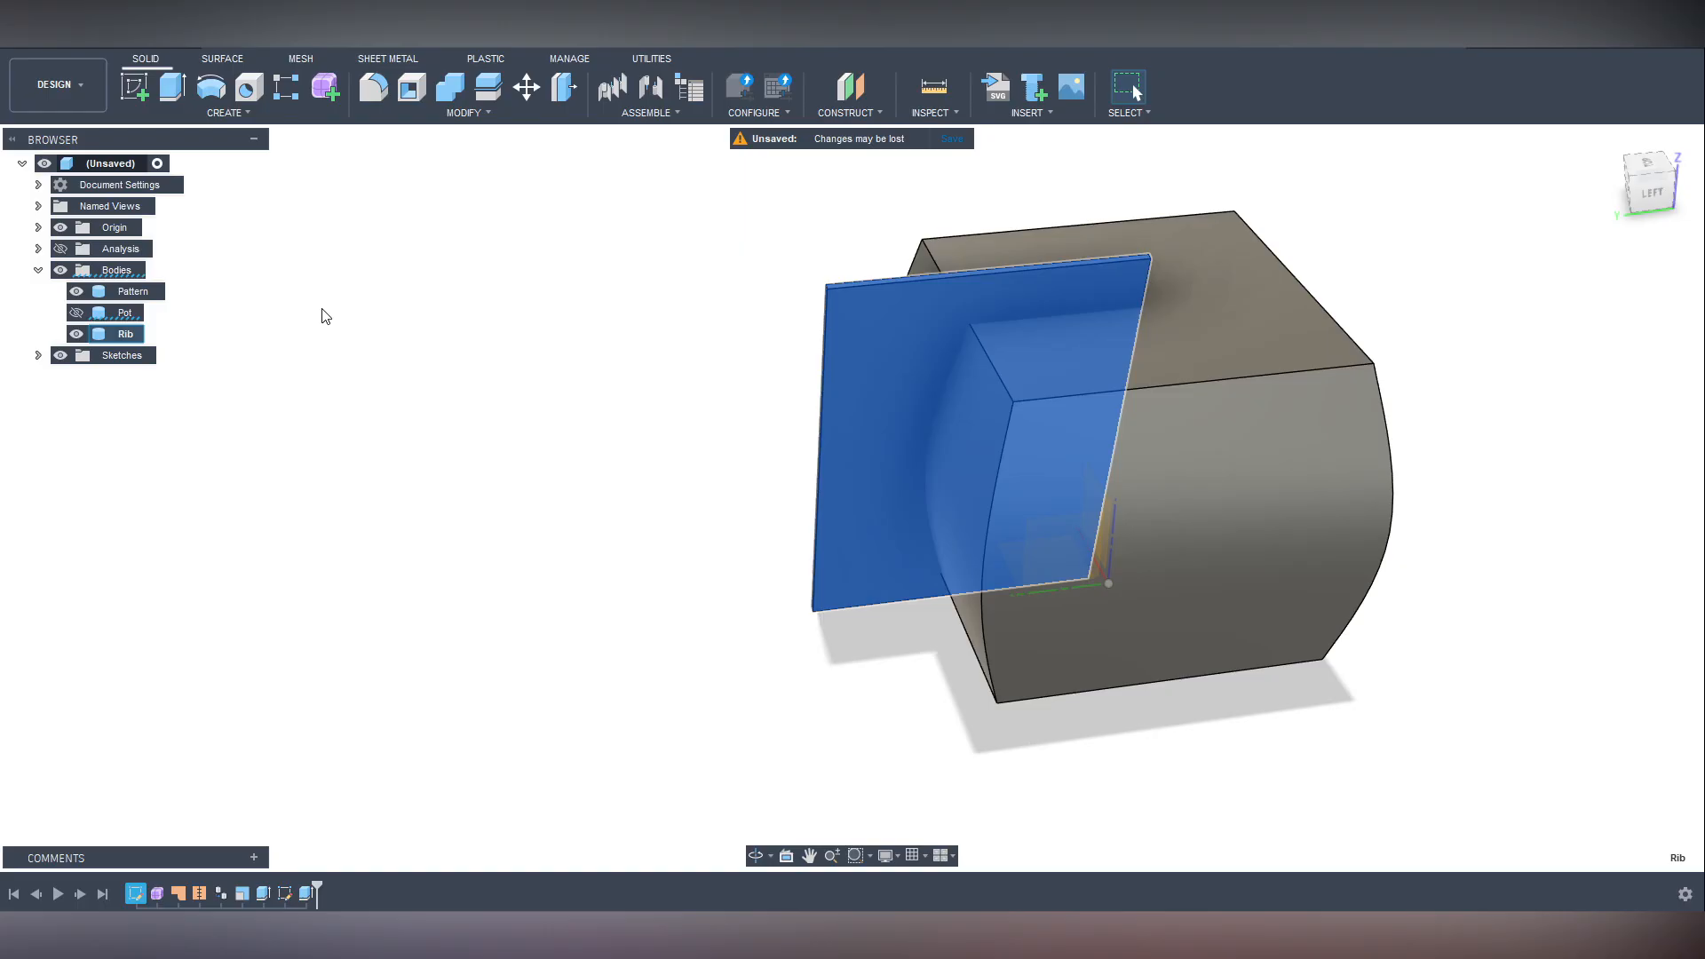
{"action": "scroll", "coordinate": [680, 511], "scroll_direction": "down", "scroll_amount": 2}
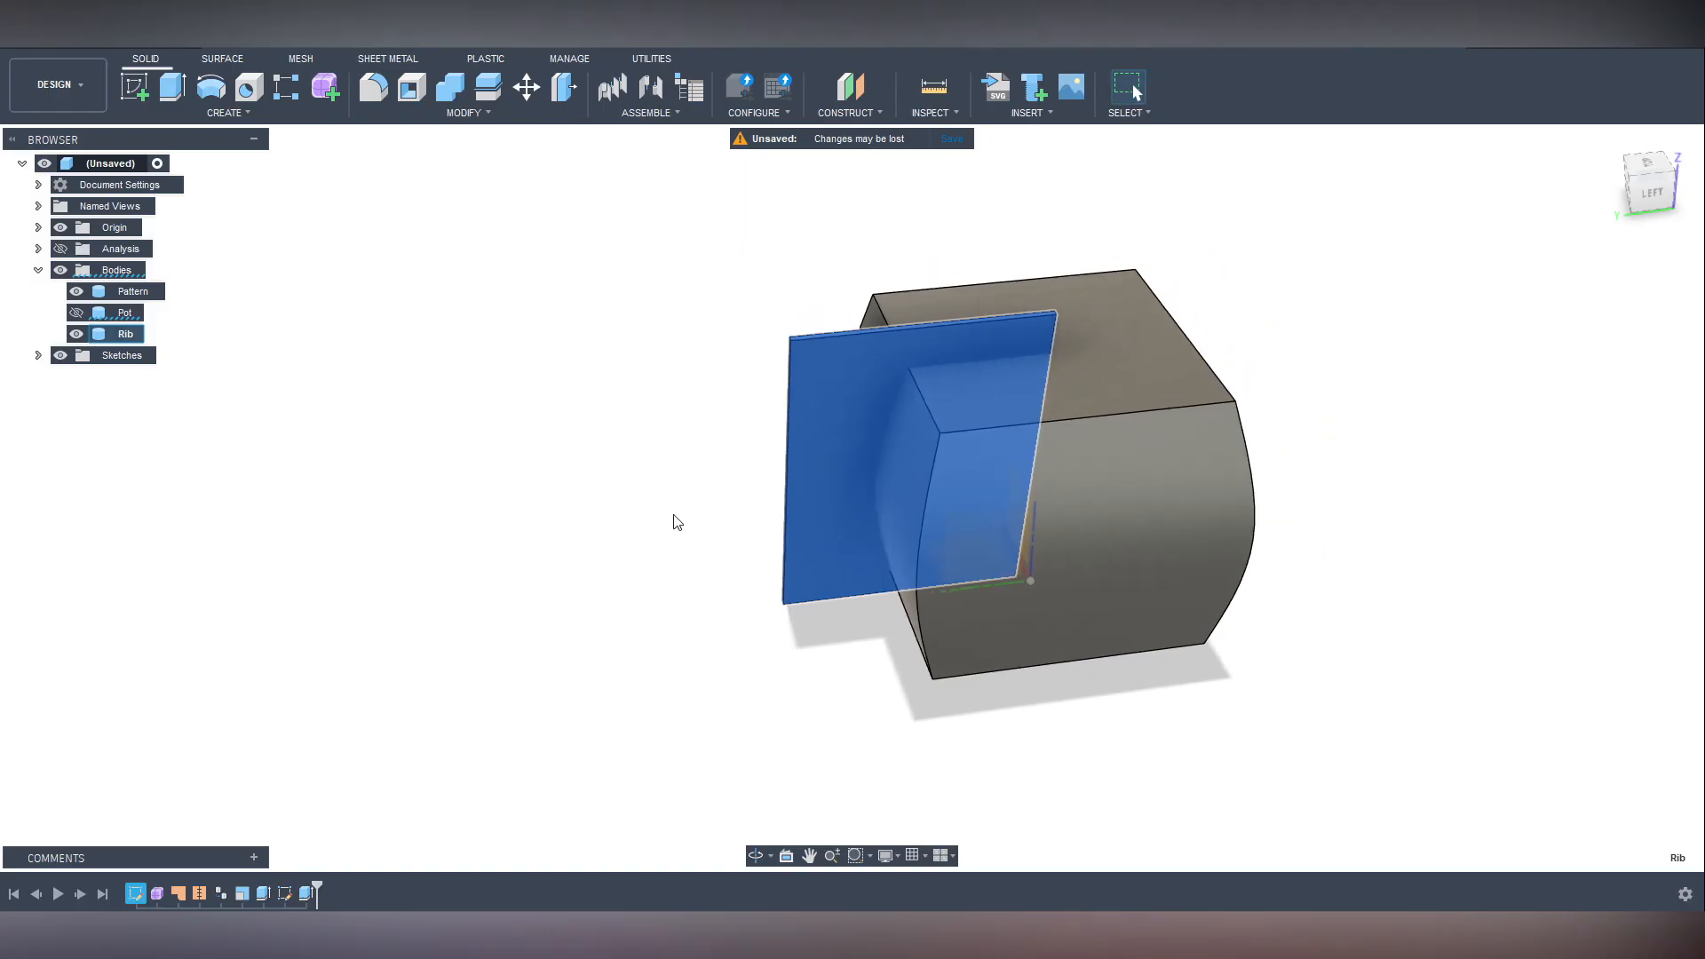
{"action": "middle_click_drag", "start_coordinate": [677, 522], "coordinate": [504, 509]}
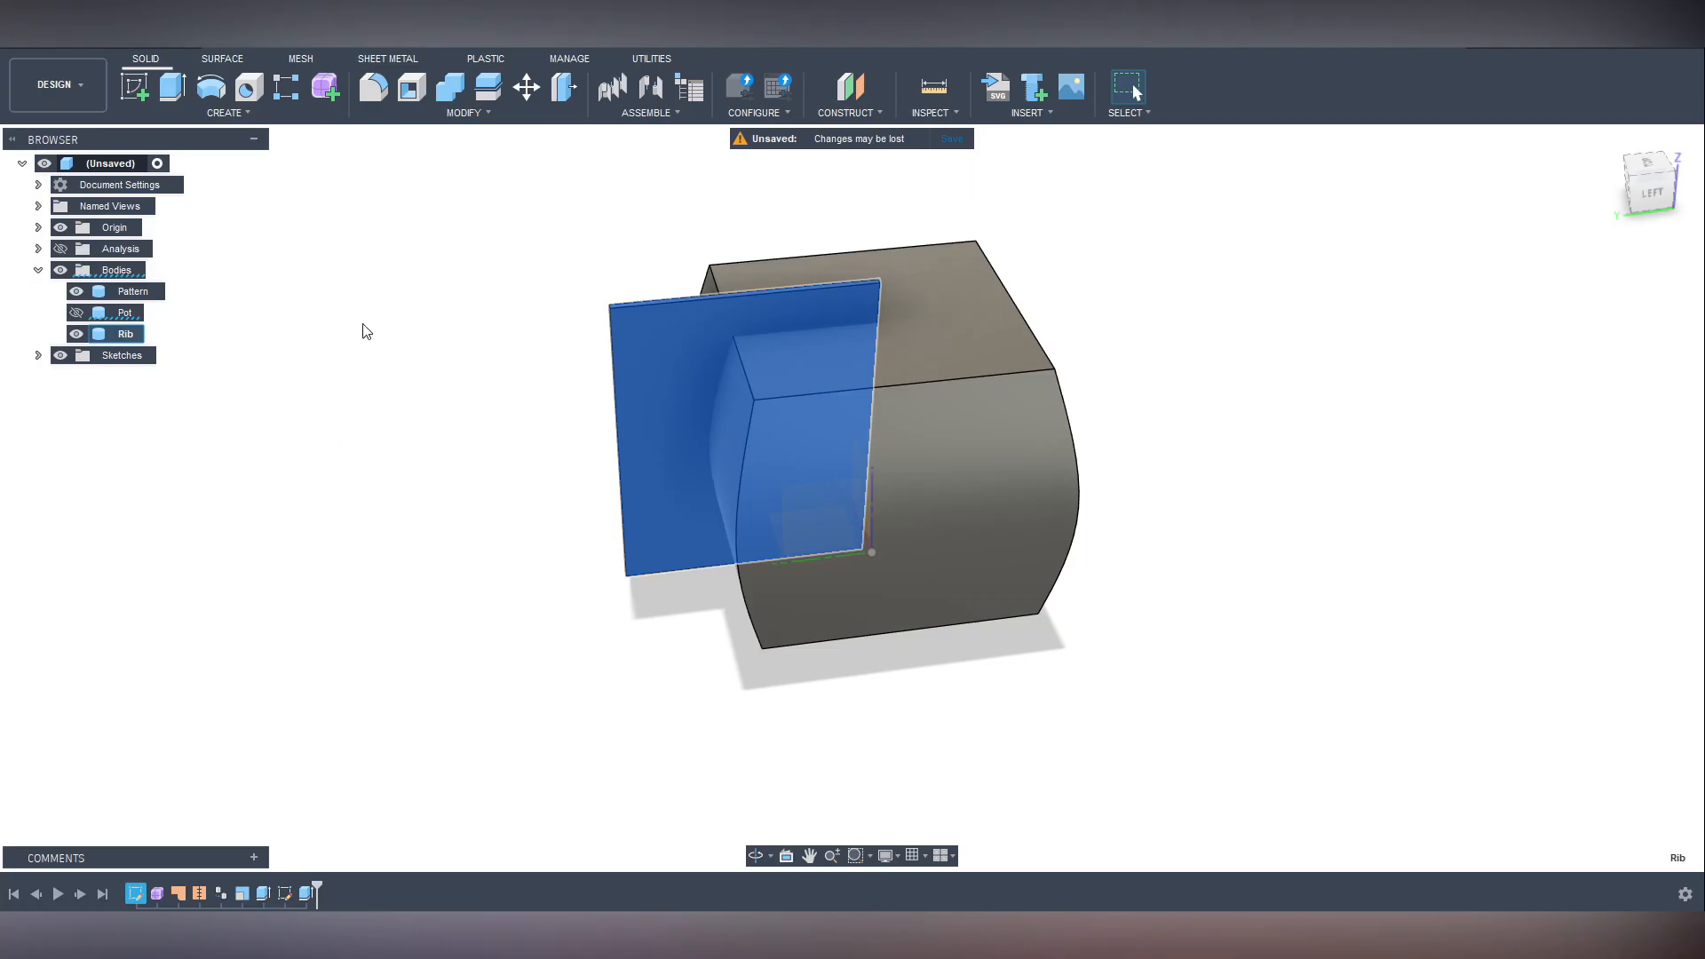
{"action": "left_click", "coordinate": [244, 113]}
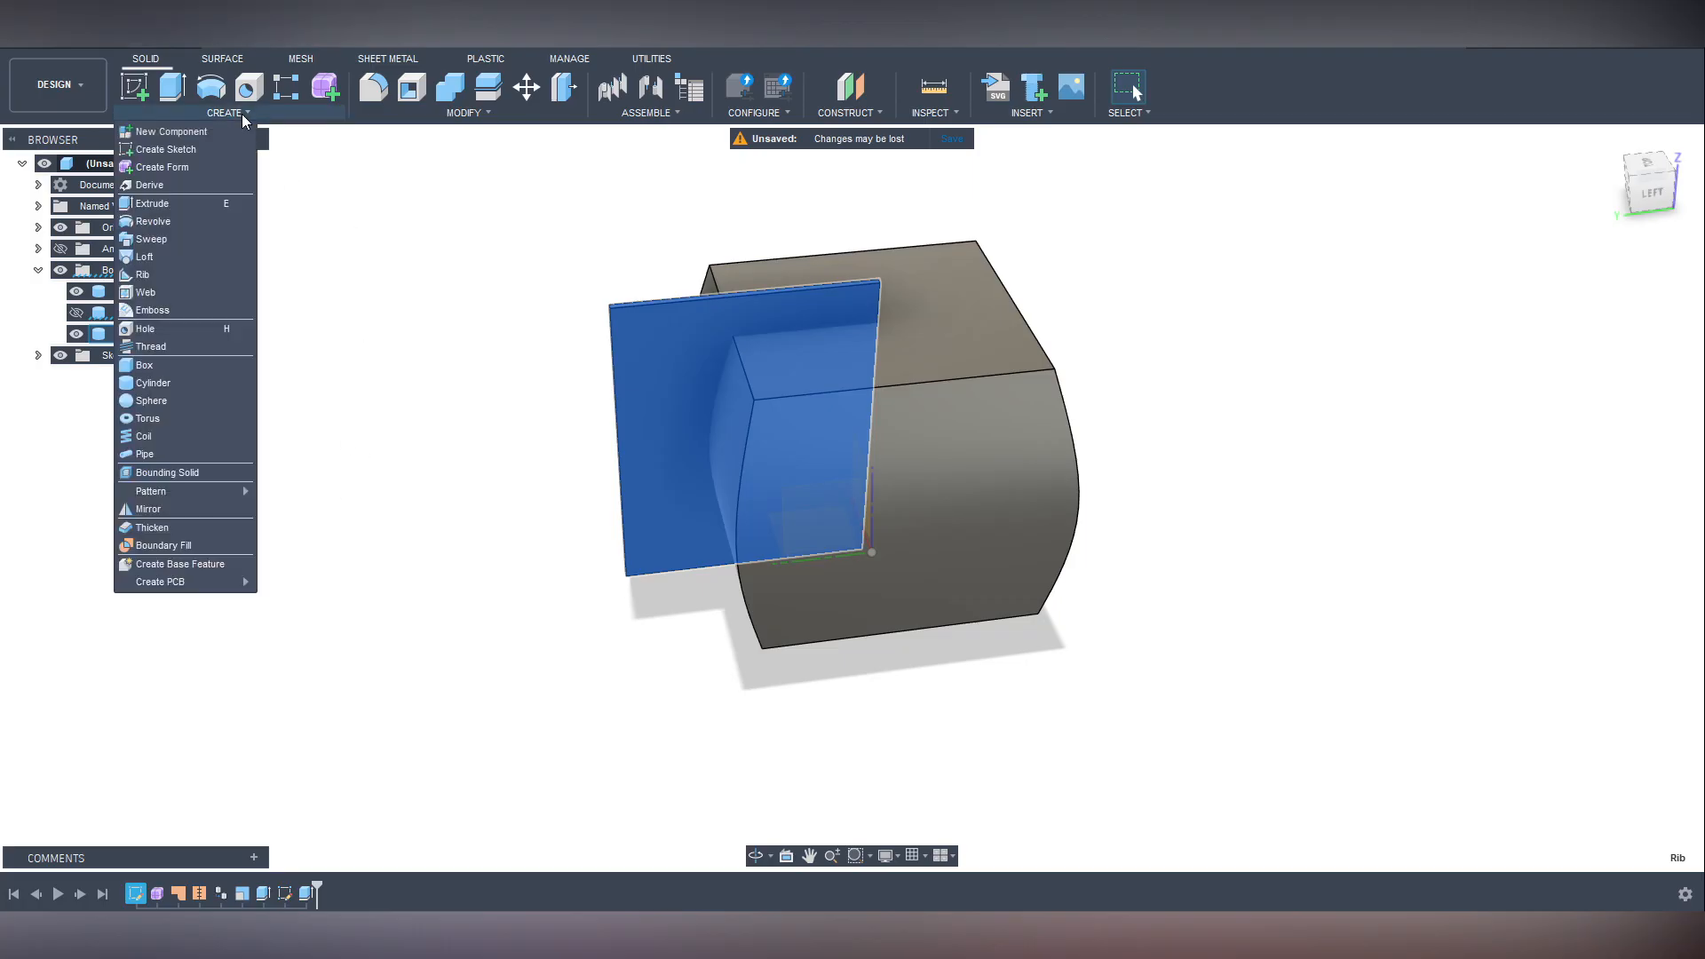
{"action": "mouse_move", "coordinate": [201, 490]}
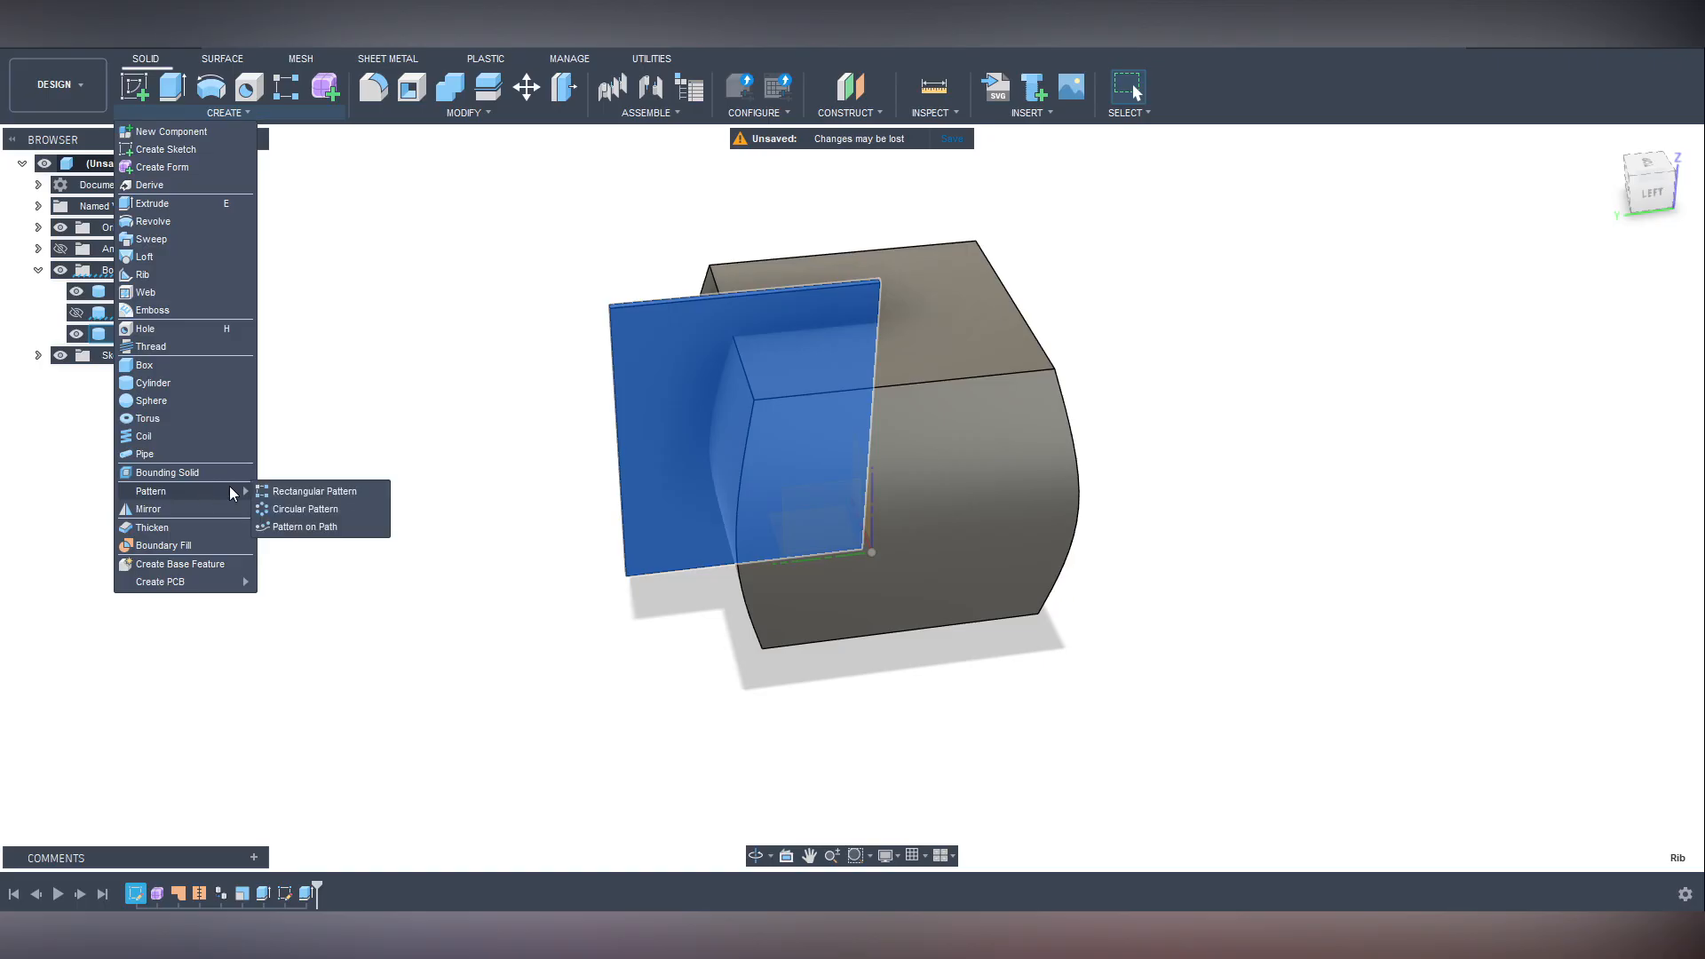
{"action": "left_click", "coordinate": [302, 509]}
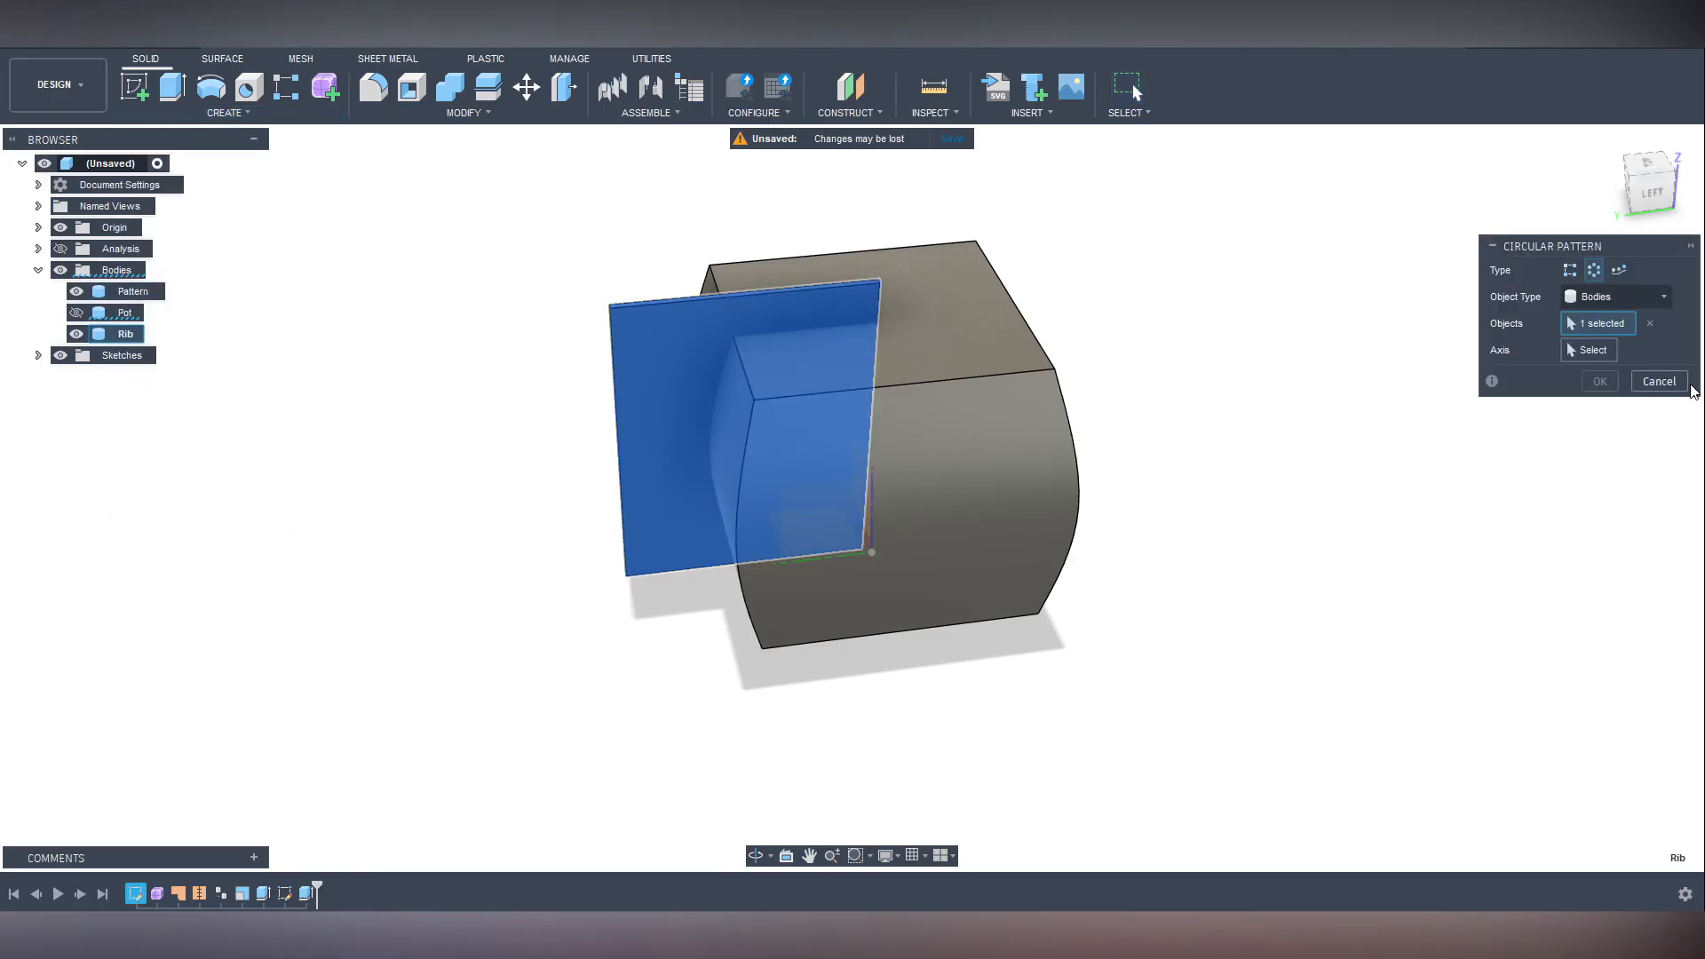
{"action": "left_click", "coordinate": [1579, 349]}
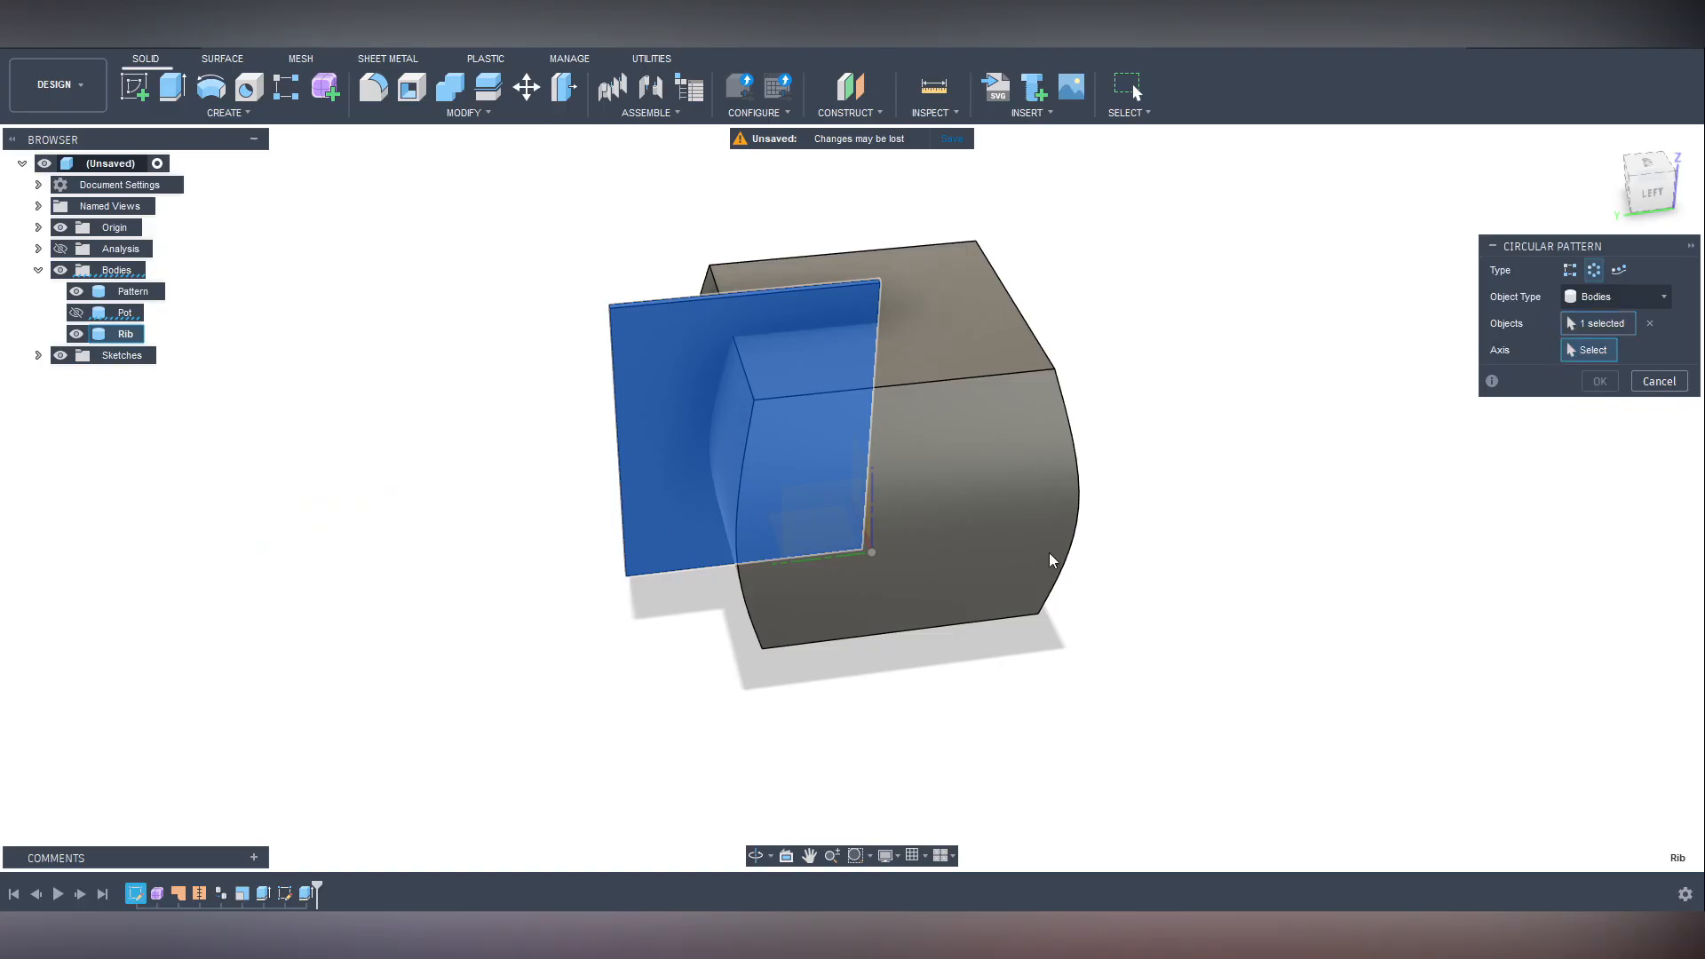
{"action": "left_click", "coordinate": [876, 511]}
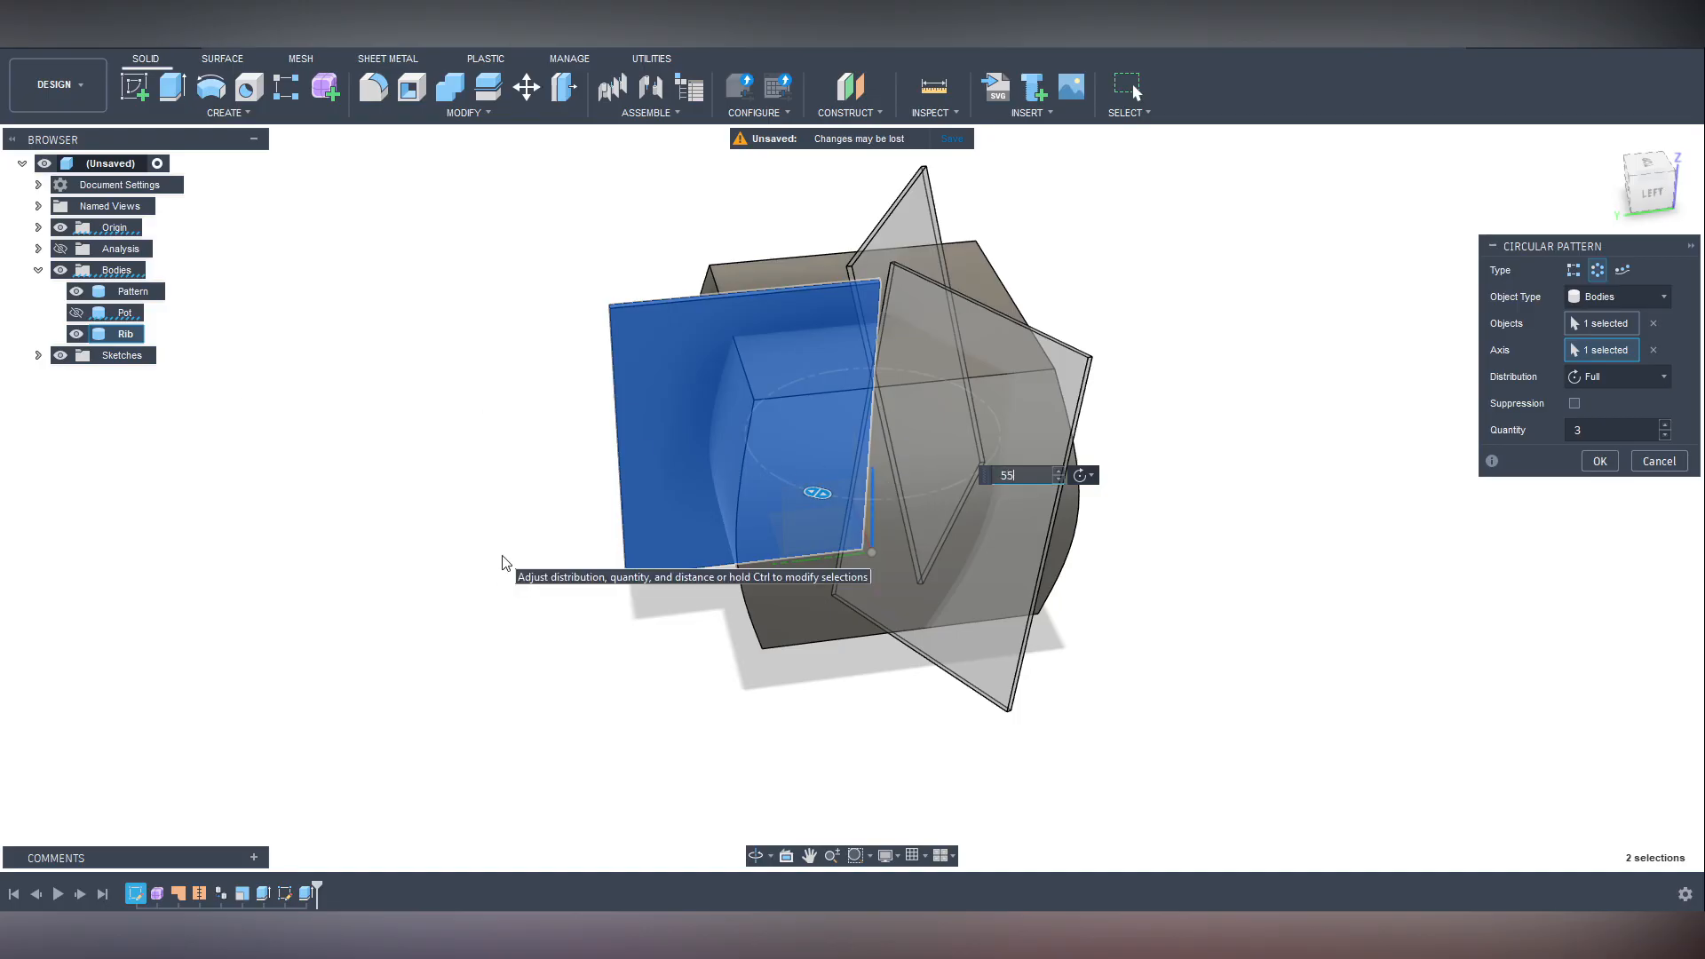
{"action": "key", "text": "Return"}
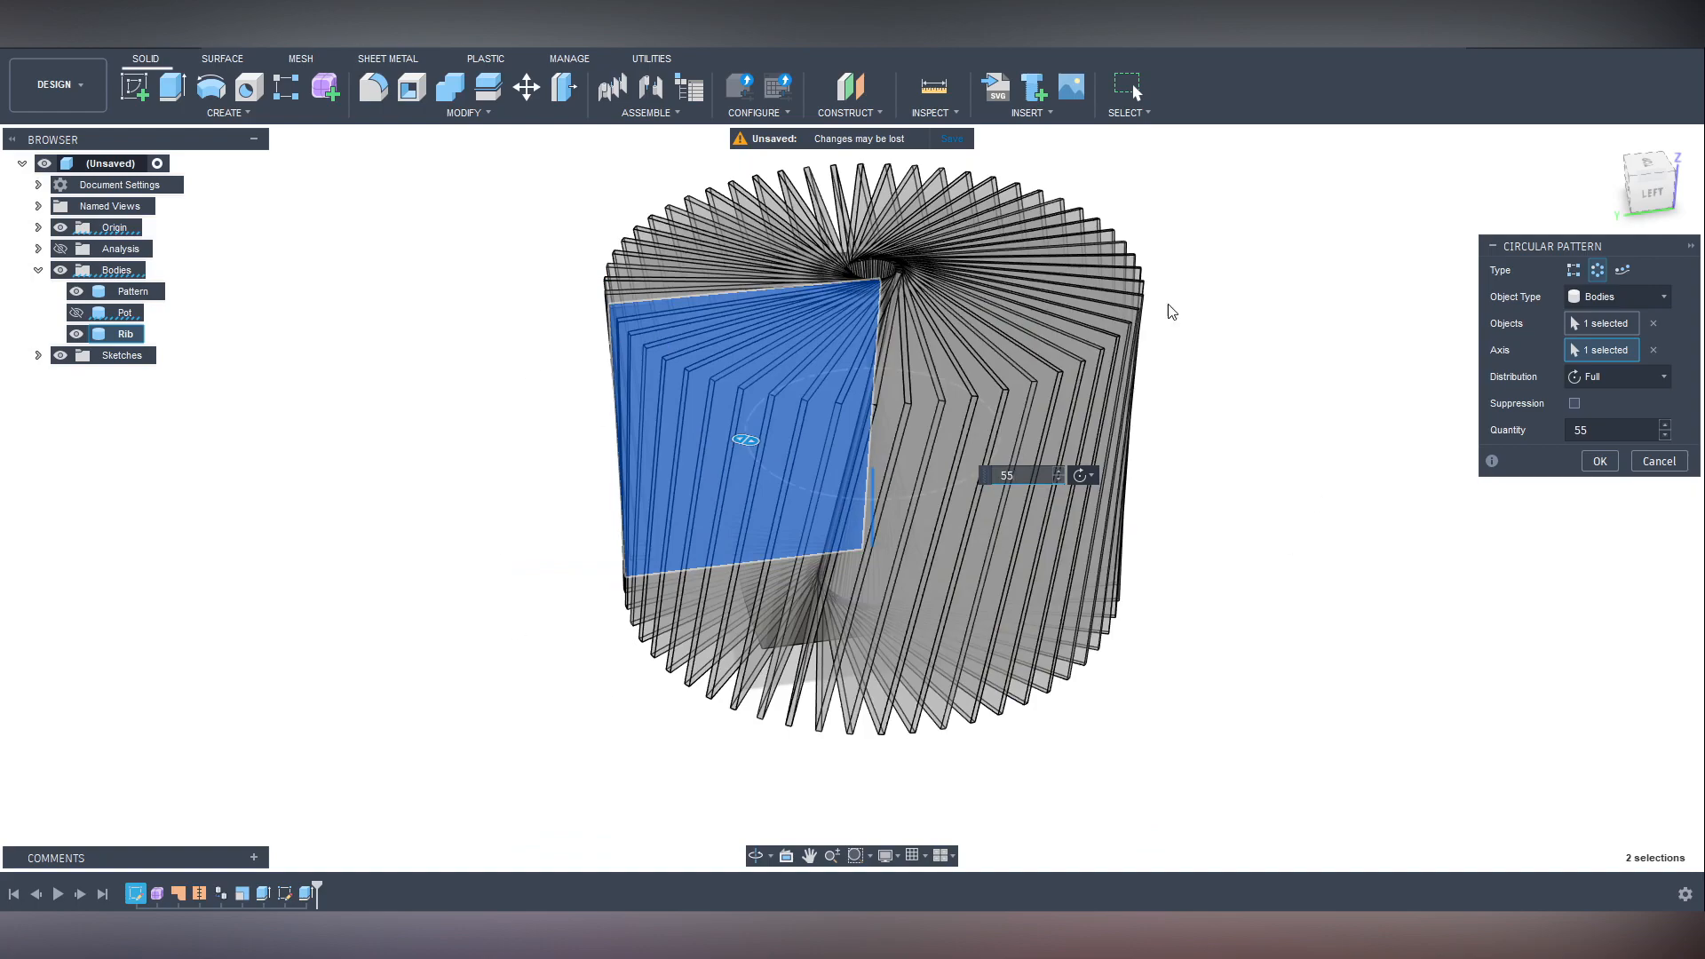
{"action": "middle_click_drag", "start_coordinate": [1027, 735], "coordinate": [1061, 724], "text": "shift"}
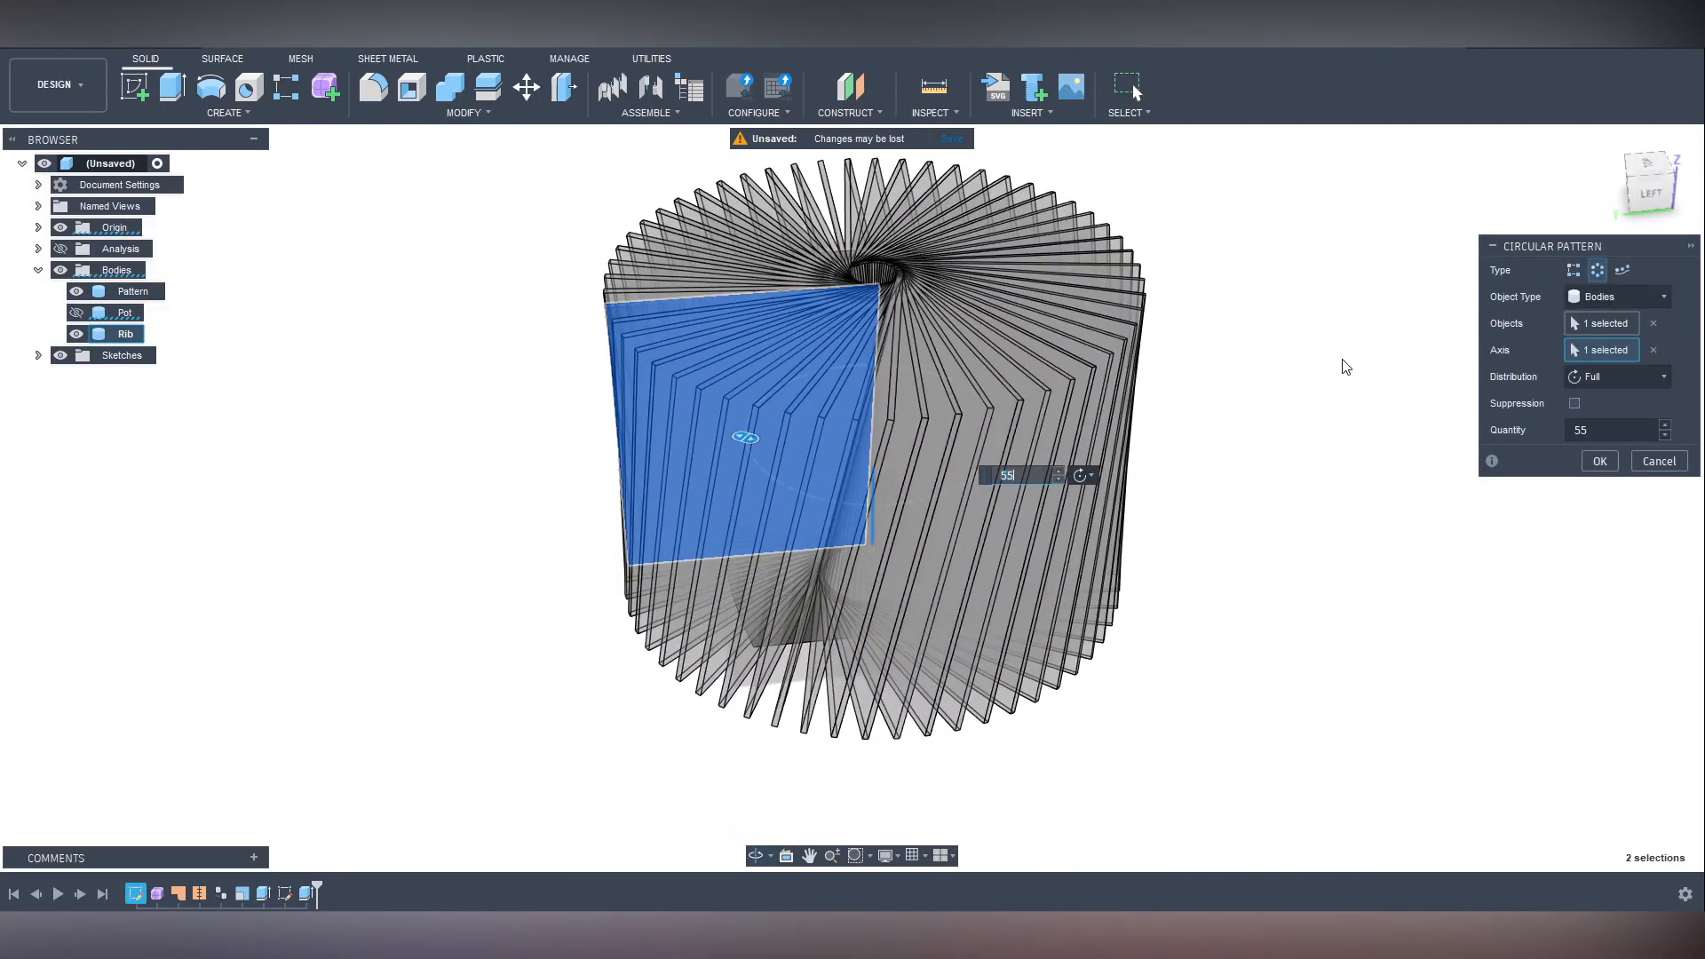
{"action": "left_click", "coordinate": [1600, 461]}
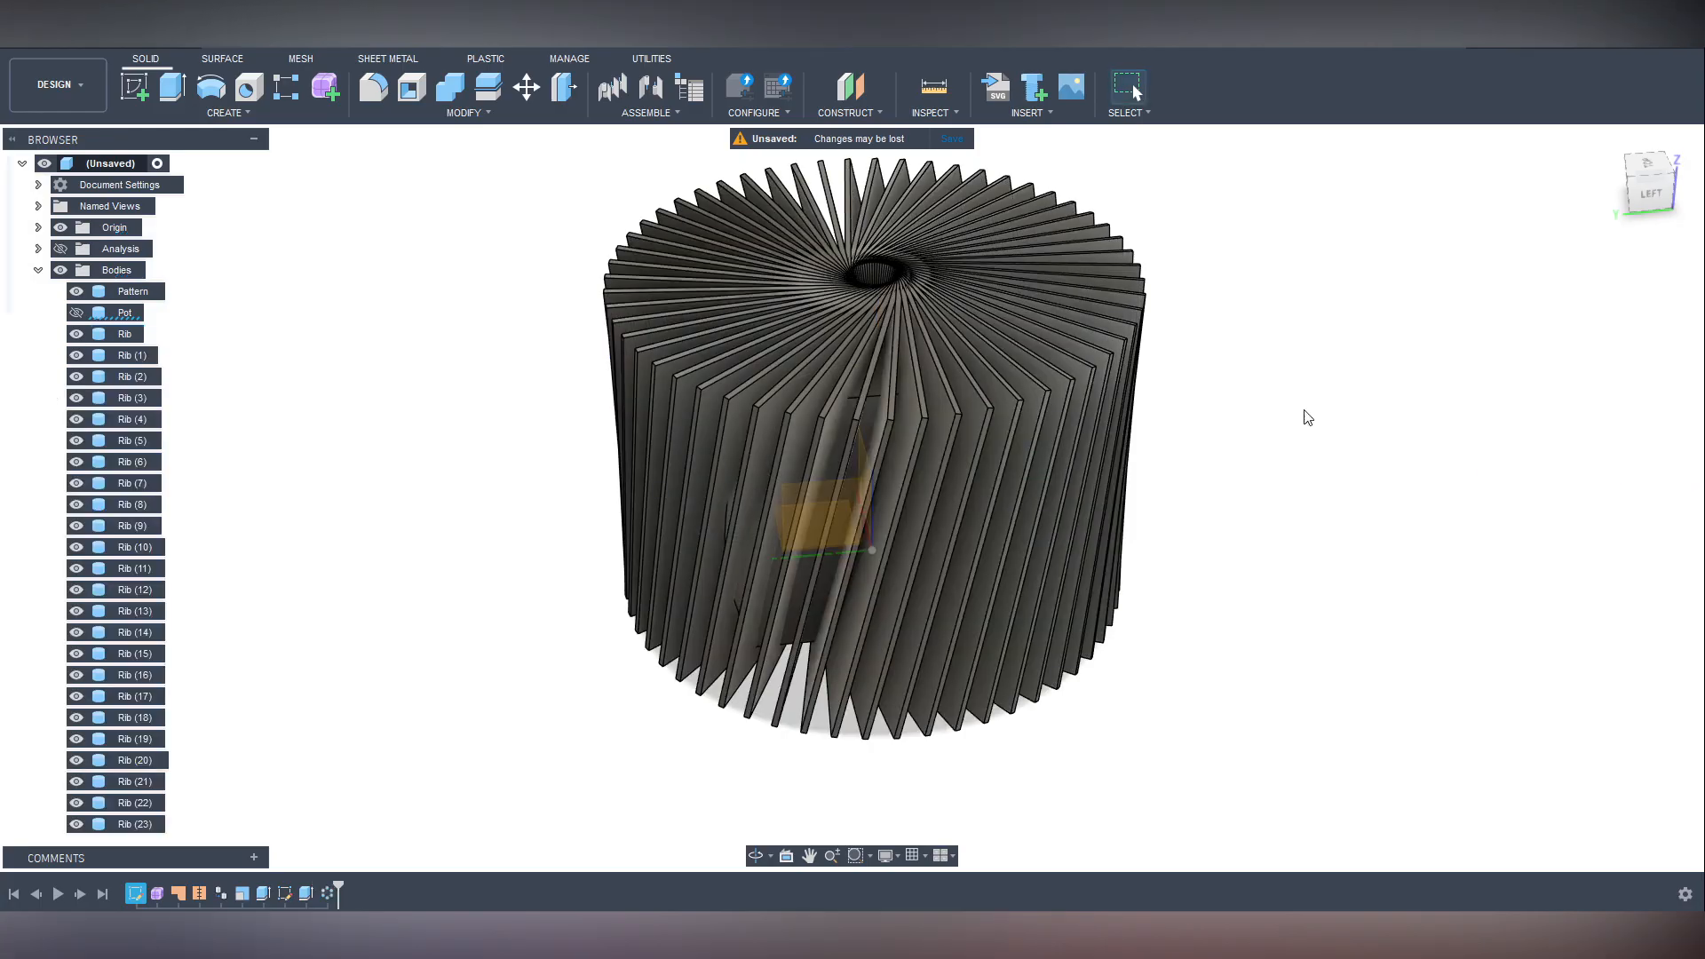
Look through the patterned rib bodies, highlighting a few of them to see which copies they are.
{"action": "left_click", "coordinate": [119, 334]}
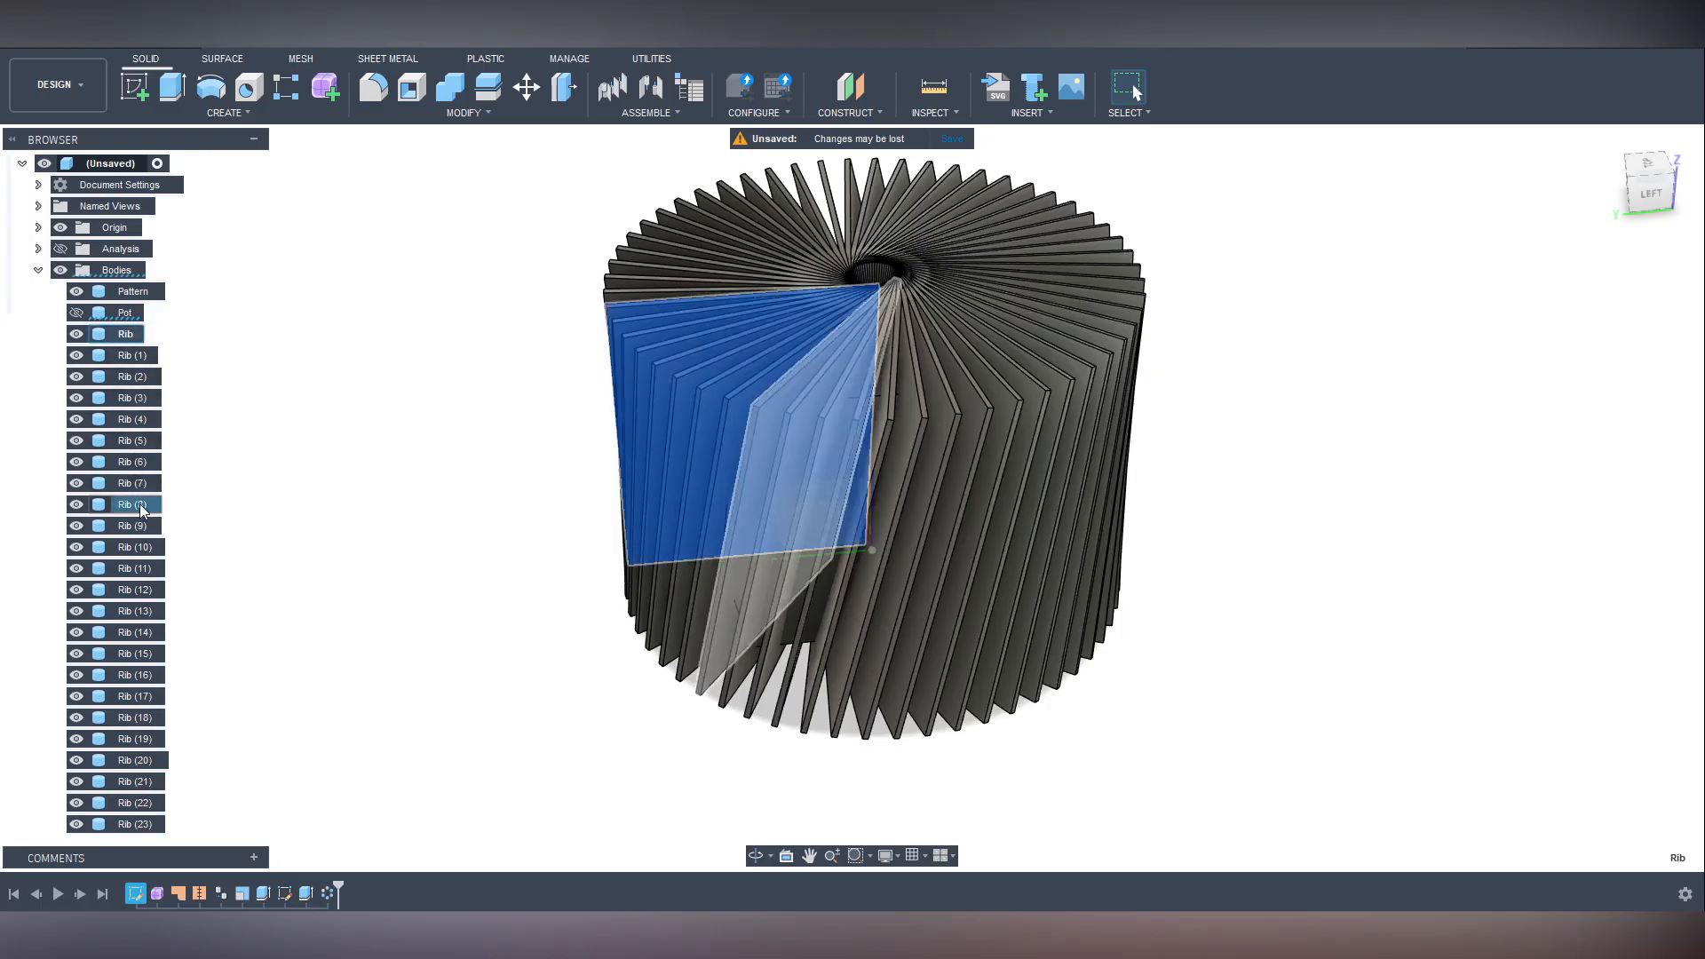
{"action": "left_click", "coordinate": [134, 568]}
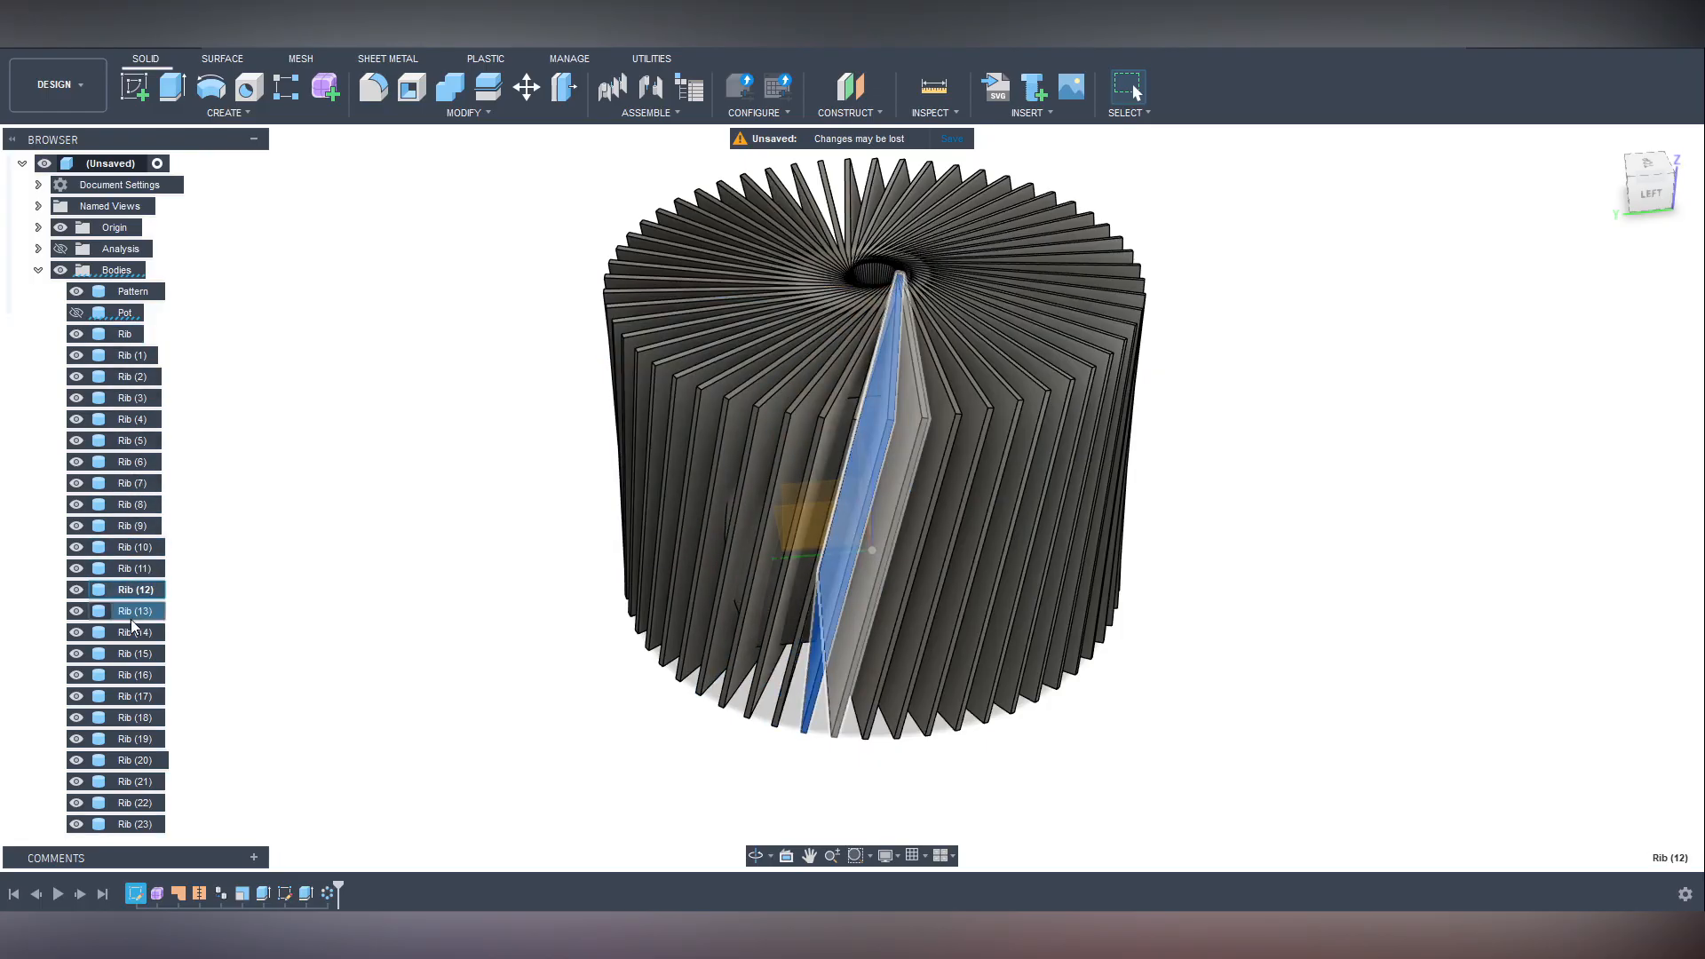
{"action": "left_click", "coordinate": [131, 654], "text": "shift"}
{"action": "left_click", "coordinate": [275, 457]}
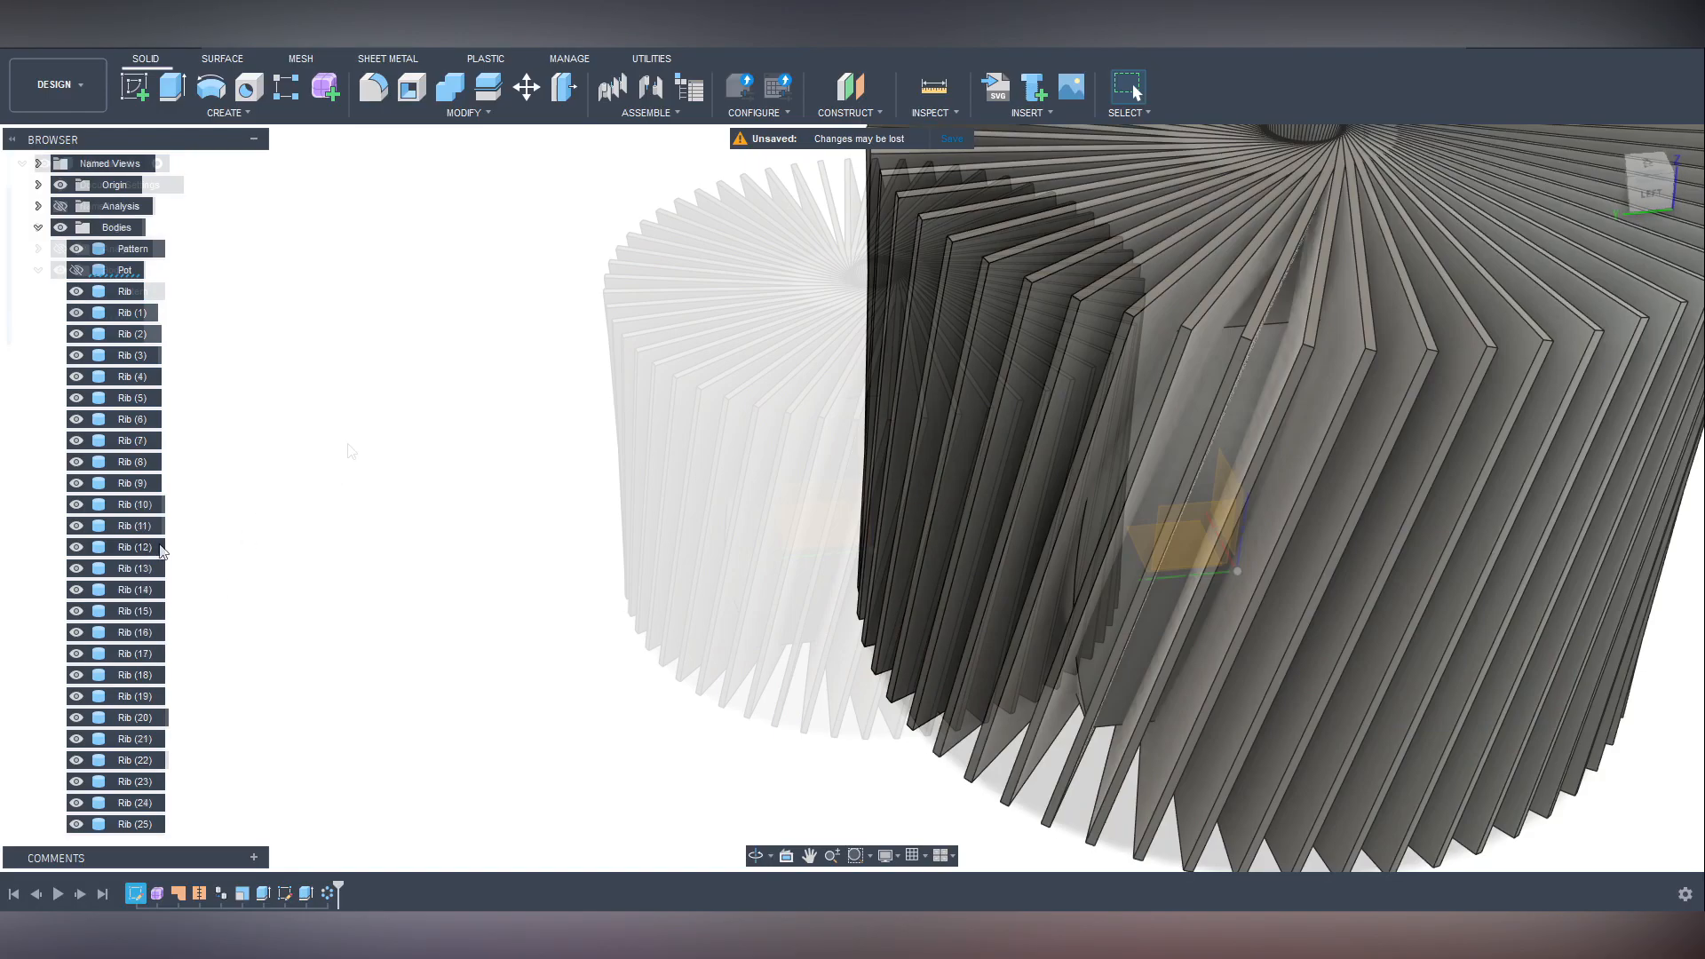
{"action": "scroll", "coordinate": [138, 634], "scroll_direction": "up", "scroll_amount": 5}
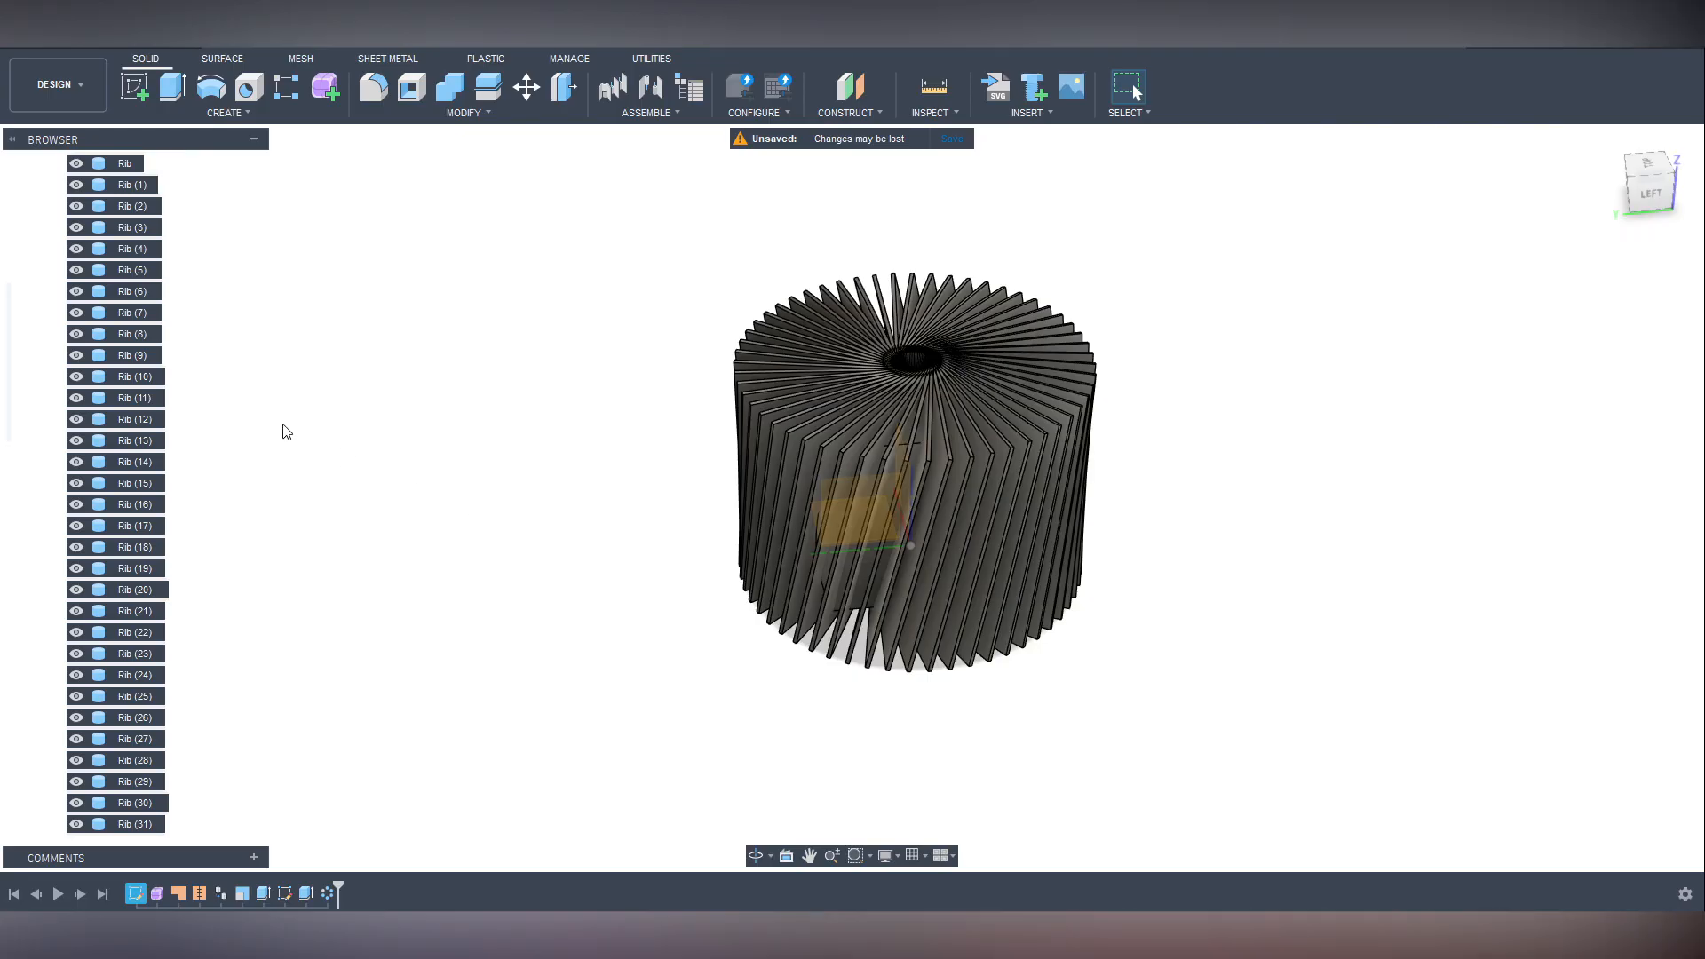
{"action": "scroll", "coordinate": [445, 495], "scroll_direction": "down", "scroll_amount": 2}
{"action": "scroll", "coordinate": [486, 514], "scroll_direction": "up", "scroll_amount": 2}
{"action": "scroll", "coordinate": [118, 375], "scroll_direction": "up", "scroll_amount": 4}
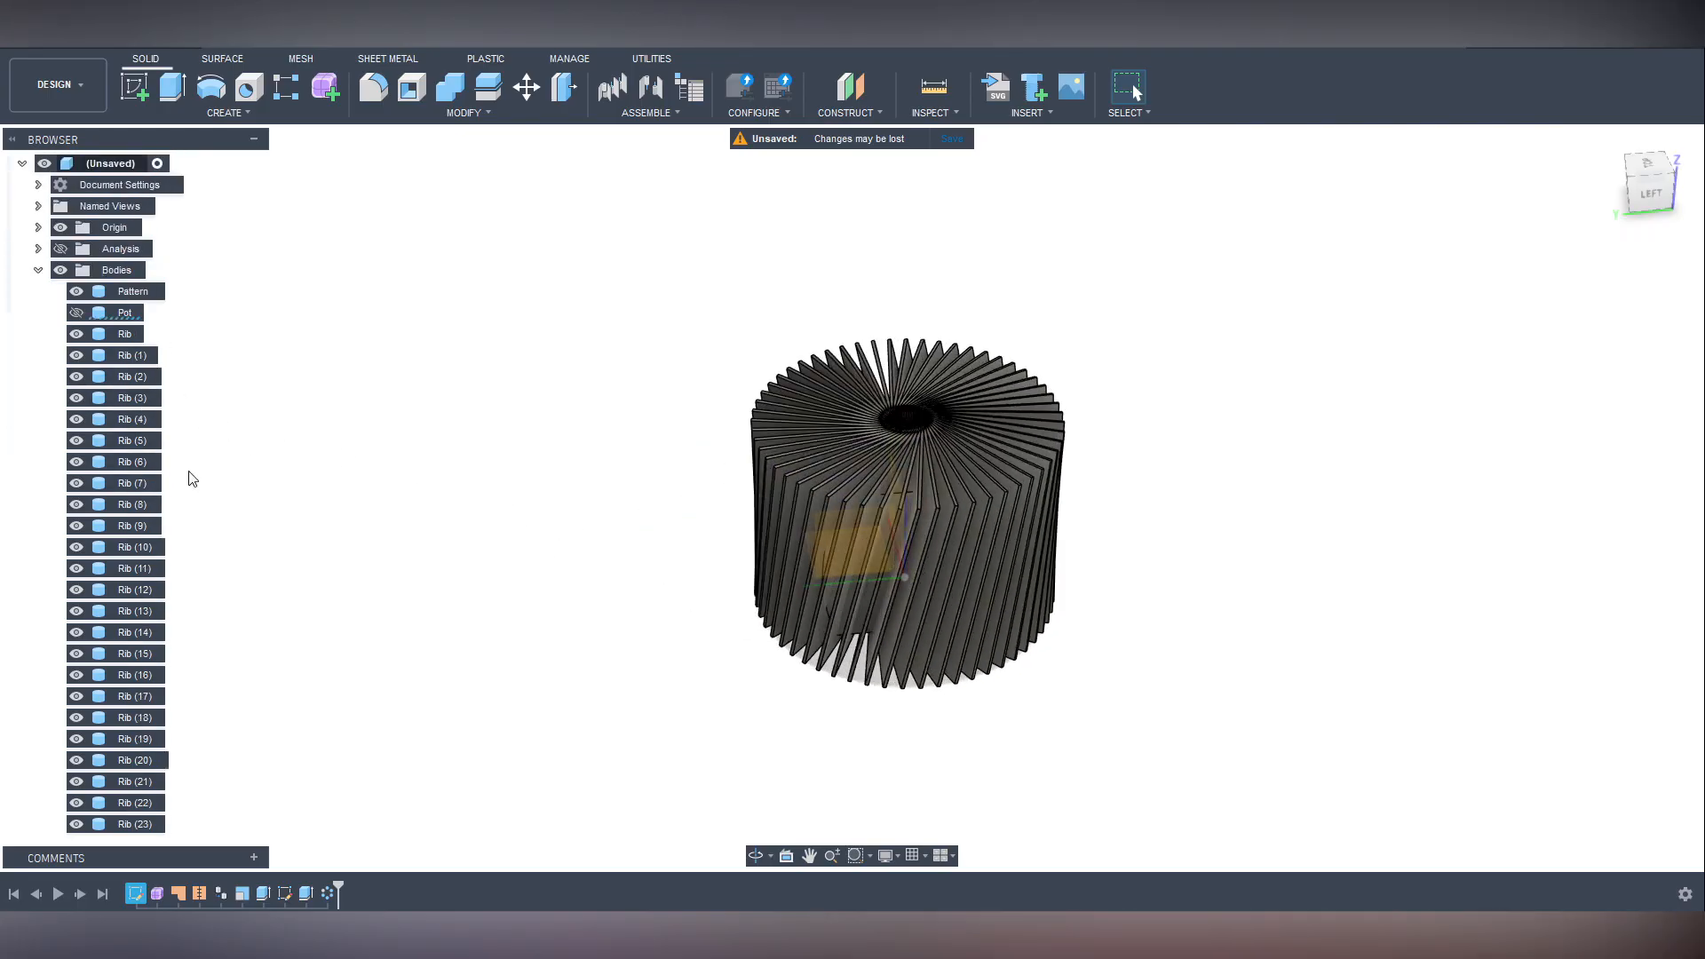
Create a new group among the bodies and name it Ribs.
{"action": "right_click", "coordinate": [110, 269]}
{"action": "left_click", "coordinate": [210, 307]}
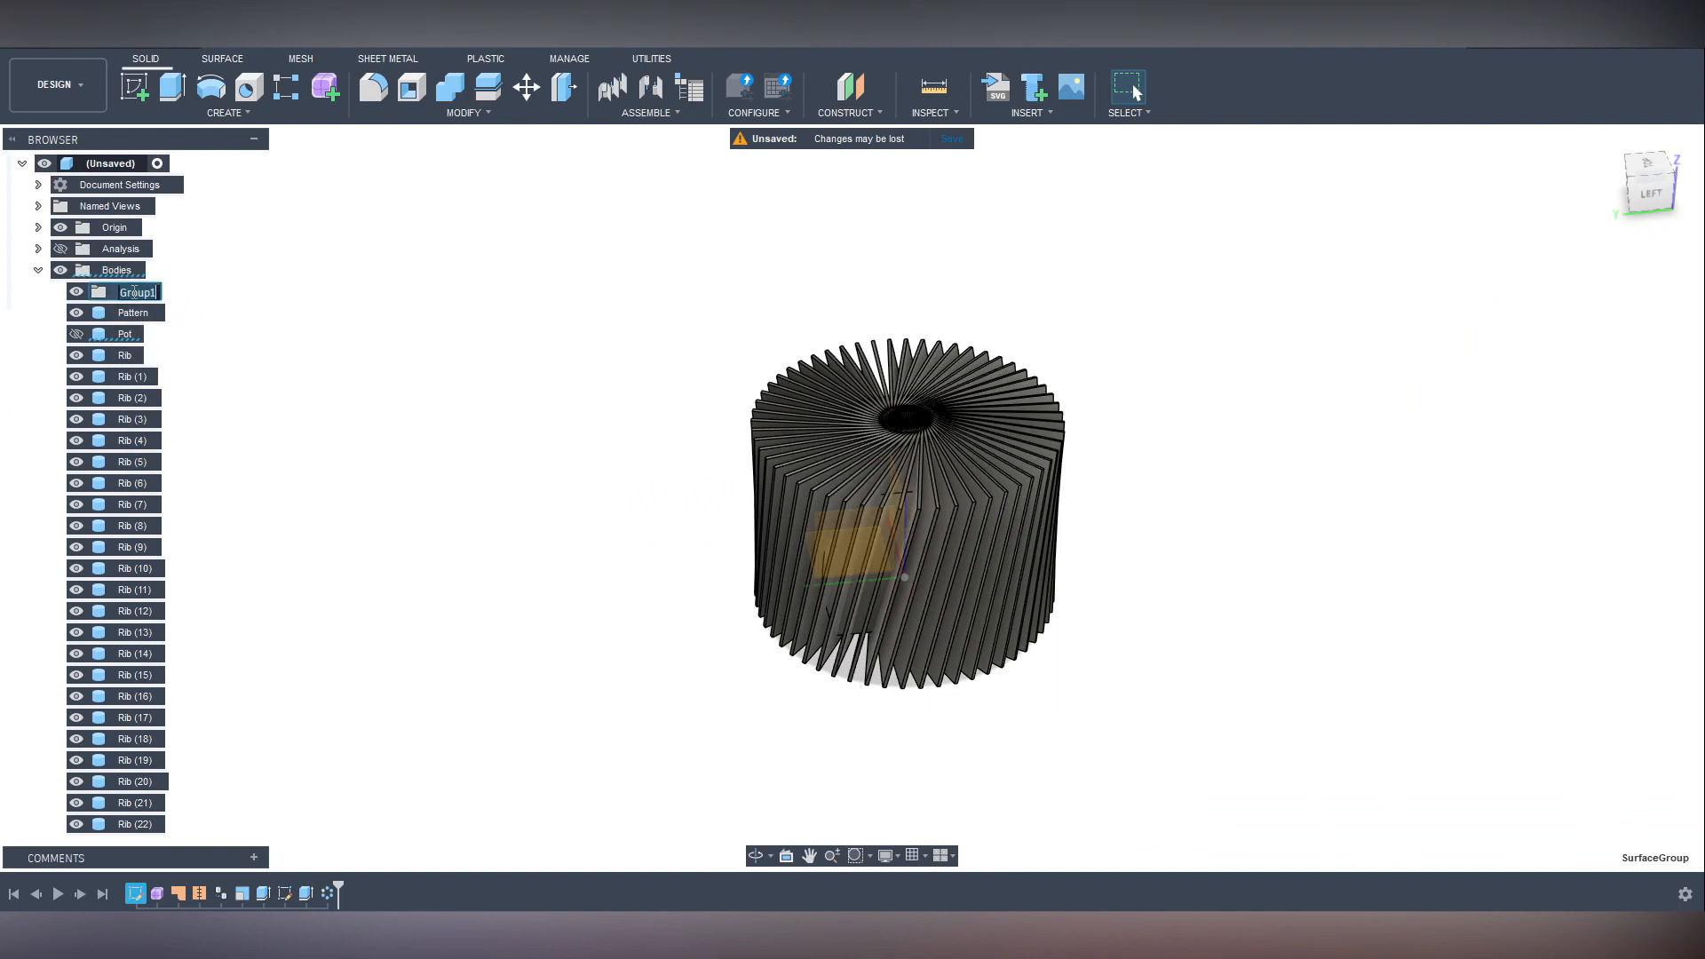
{"action": "type", "text": "Ribs"}
{"action": "key", "text": "Return"}
Move all the rib bodies, from Rib through Rib (54), into the Ribs group and toggle the group's visibility off and on.
{"action": "left_click", "coordinate": [115, 354]}
{"action": "scroll", "coordinate": [213, 345], "scroll_direction": "down", "scroll_amount": 3}
{"action": "scroll", "coordinate": [108, 444], "scroll_direction": "down", "scroll_amount": 1}
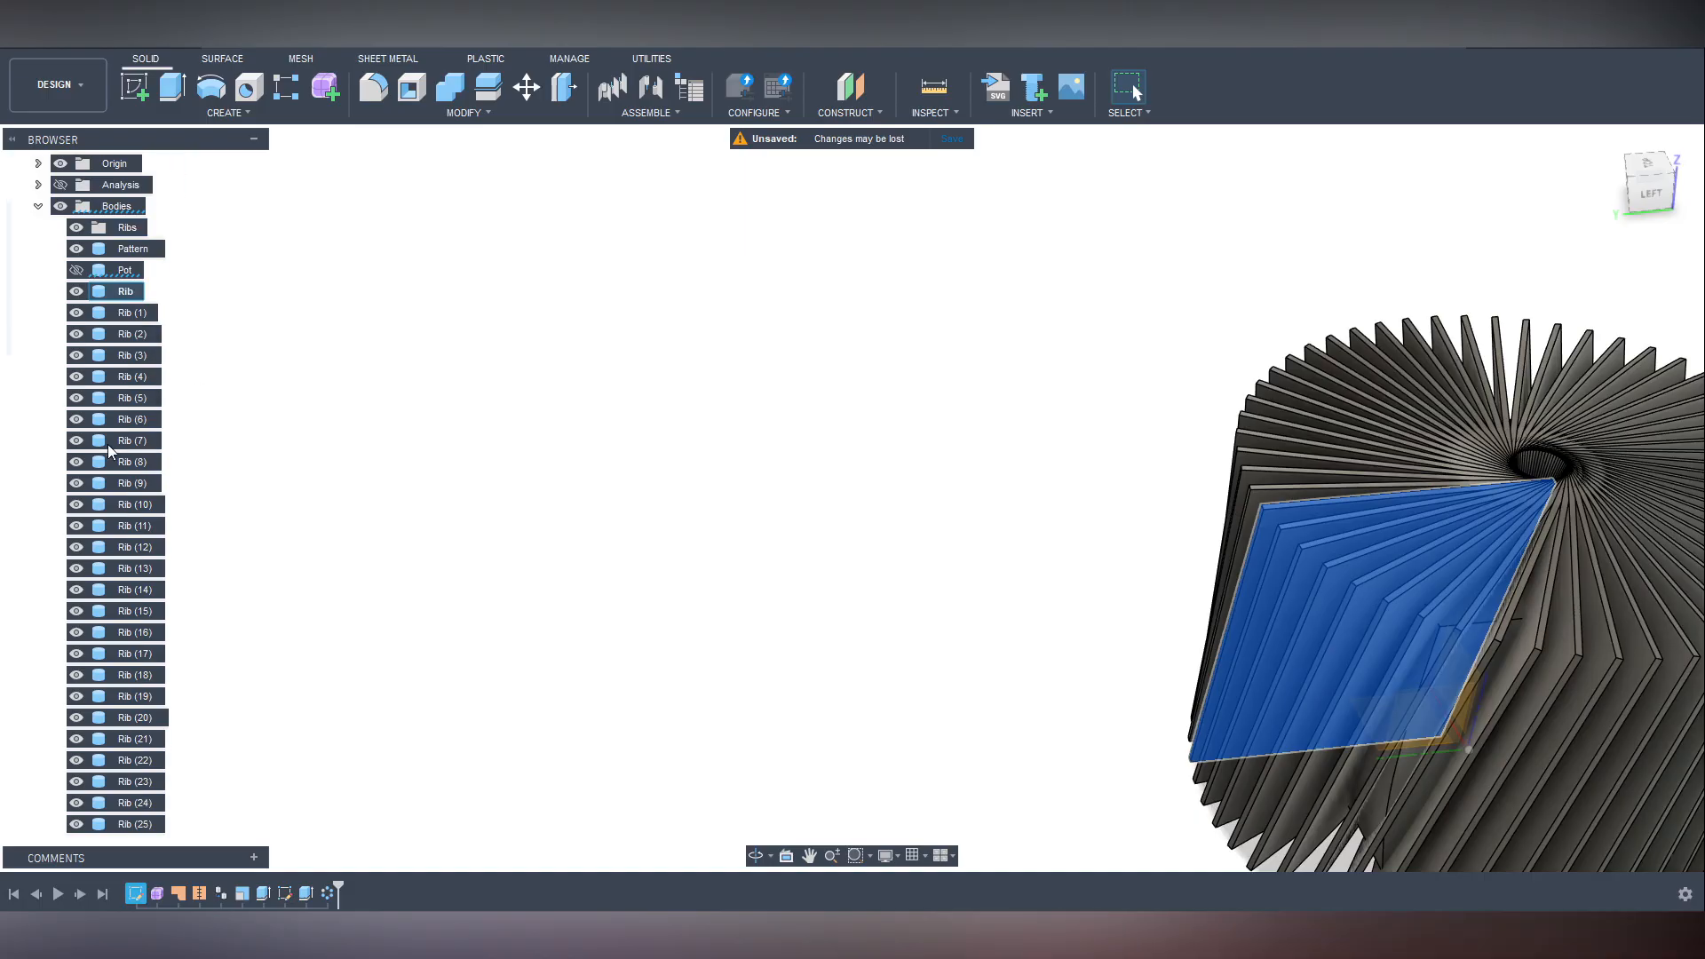
{"action": "scroll", "coordinate": [109, 444], "scroll_direction": "down", "scroll_amount": 10}
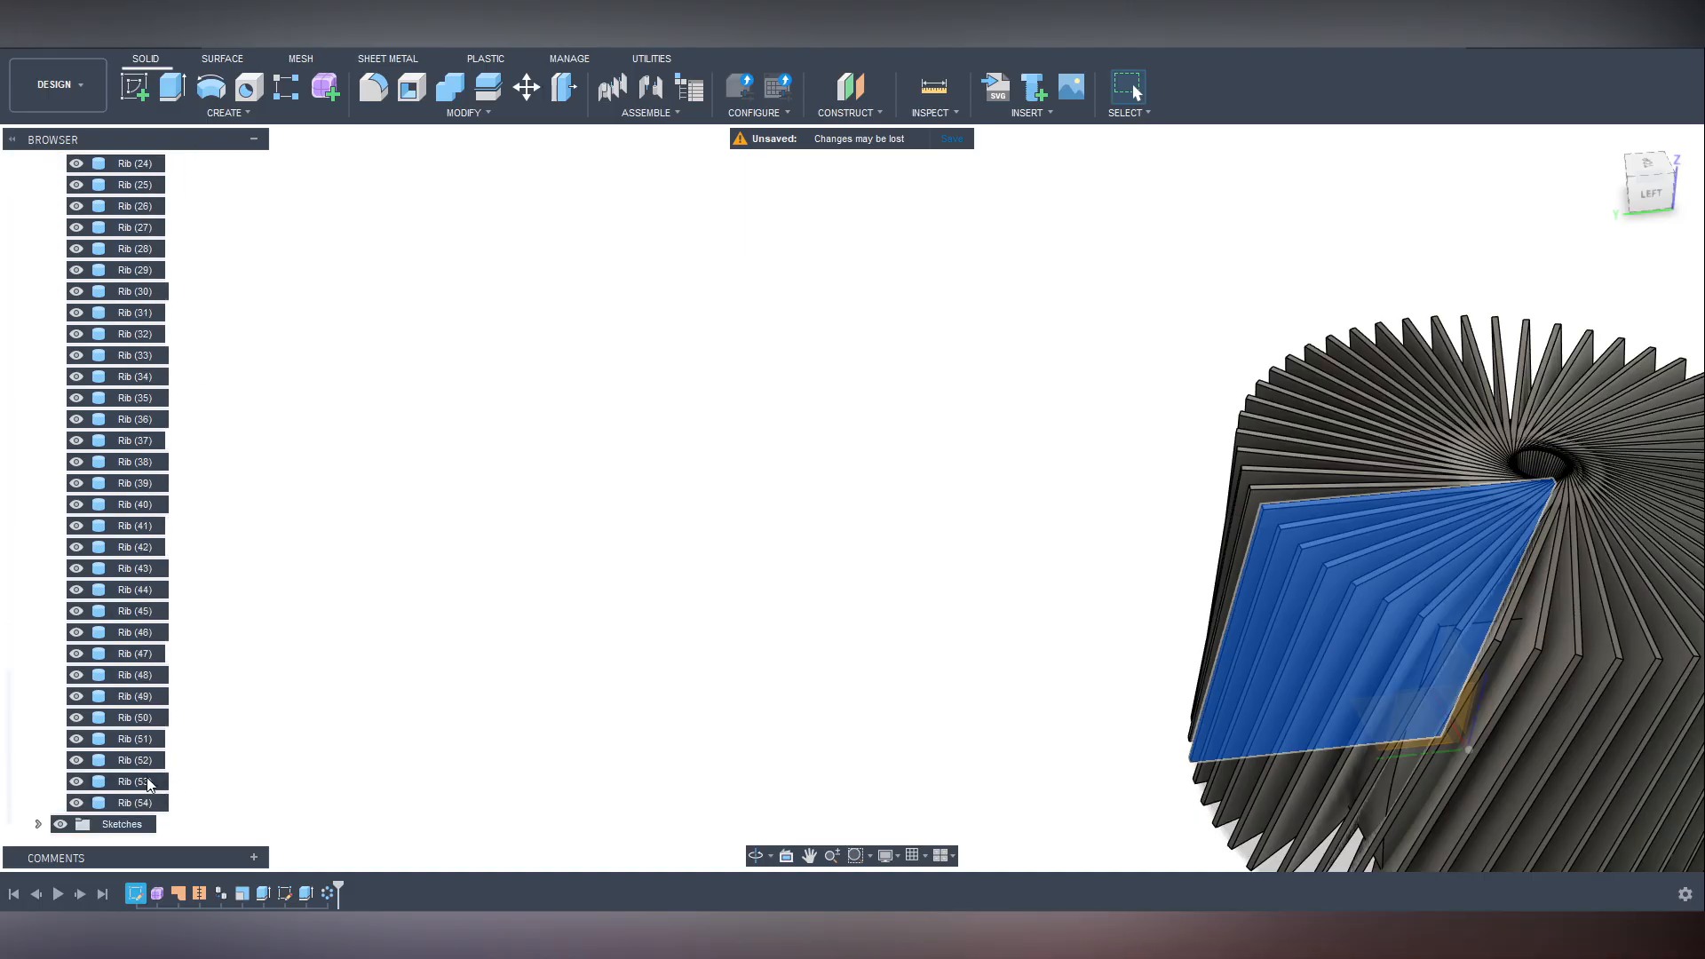
{"action": "left_click", "coordinate": [146, 803], "text": "shift"}
{"action": "key", "text": "F6"}
{"action": "scroll", "coordinate": [153, 525], "scroll_direction": "up", "scroll_amount": 6}
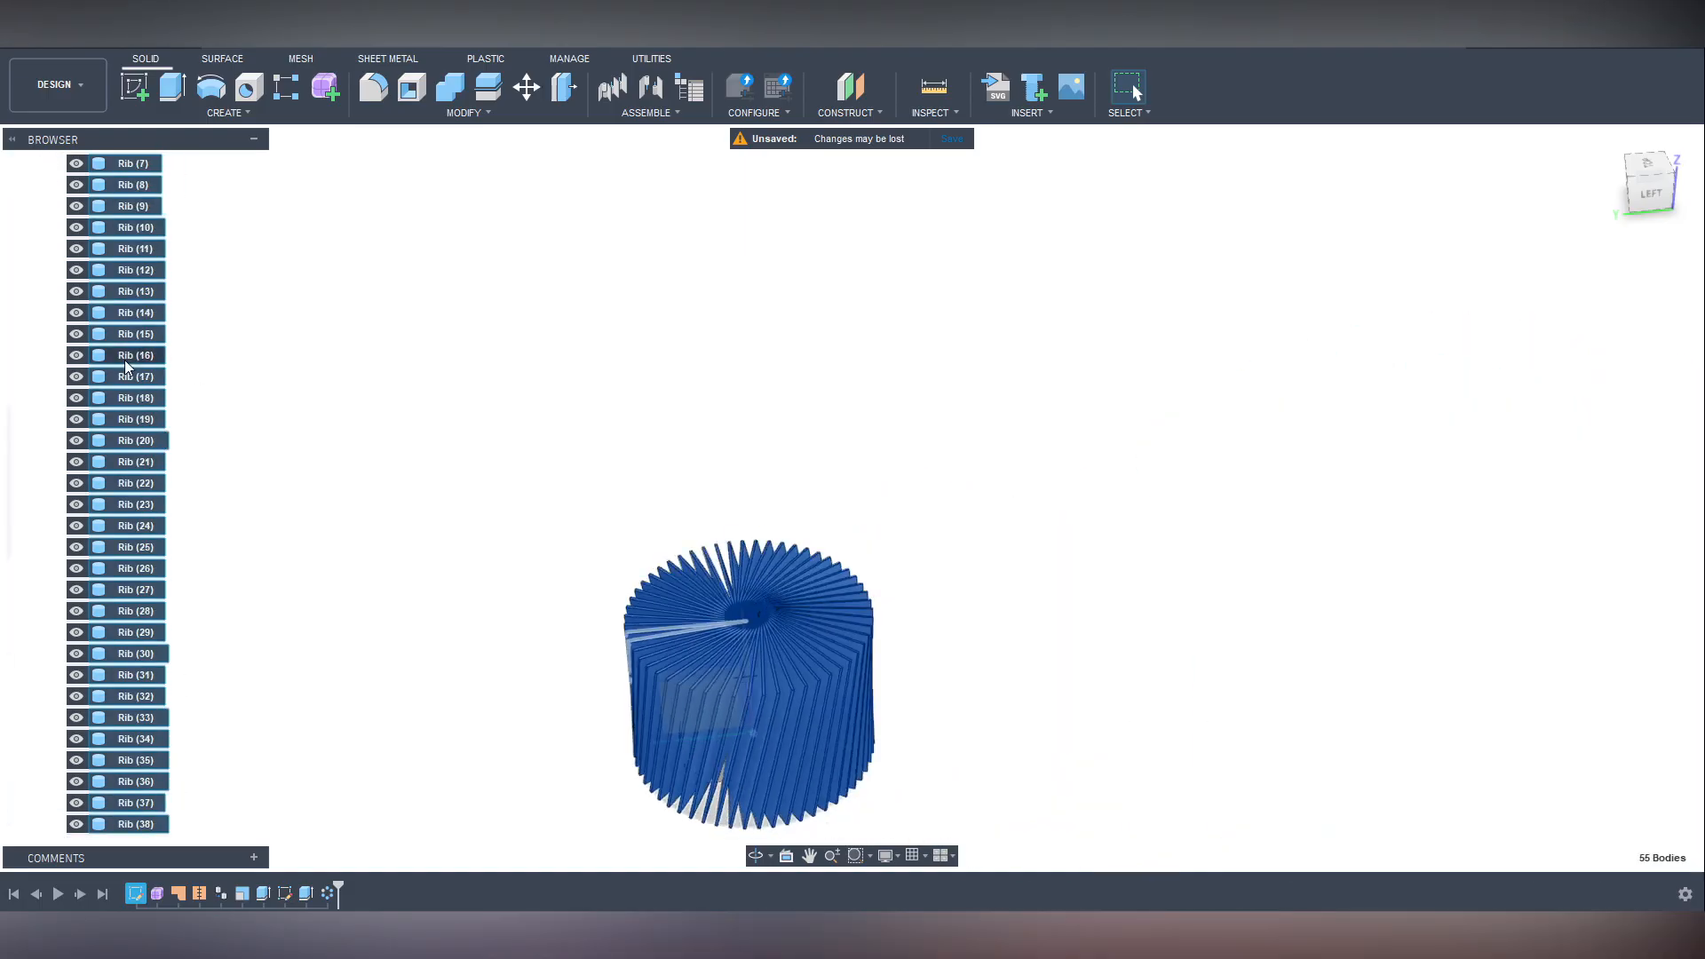
{"action": "scroll", "coordinate": [124, 360], "scroll_direction": "up", "scroll_amount": 5}
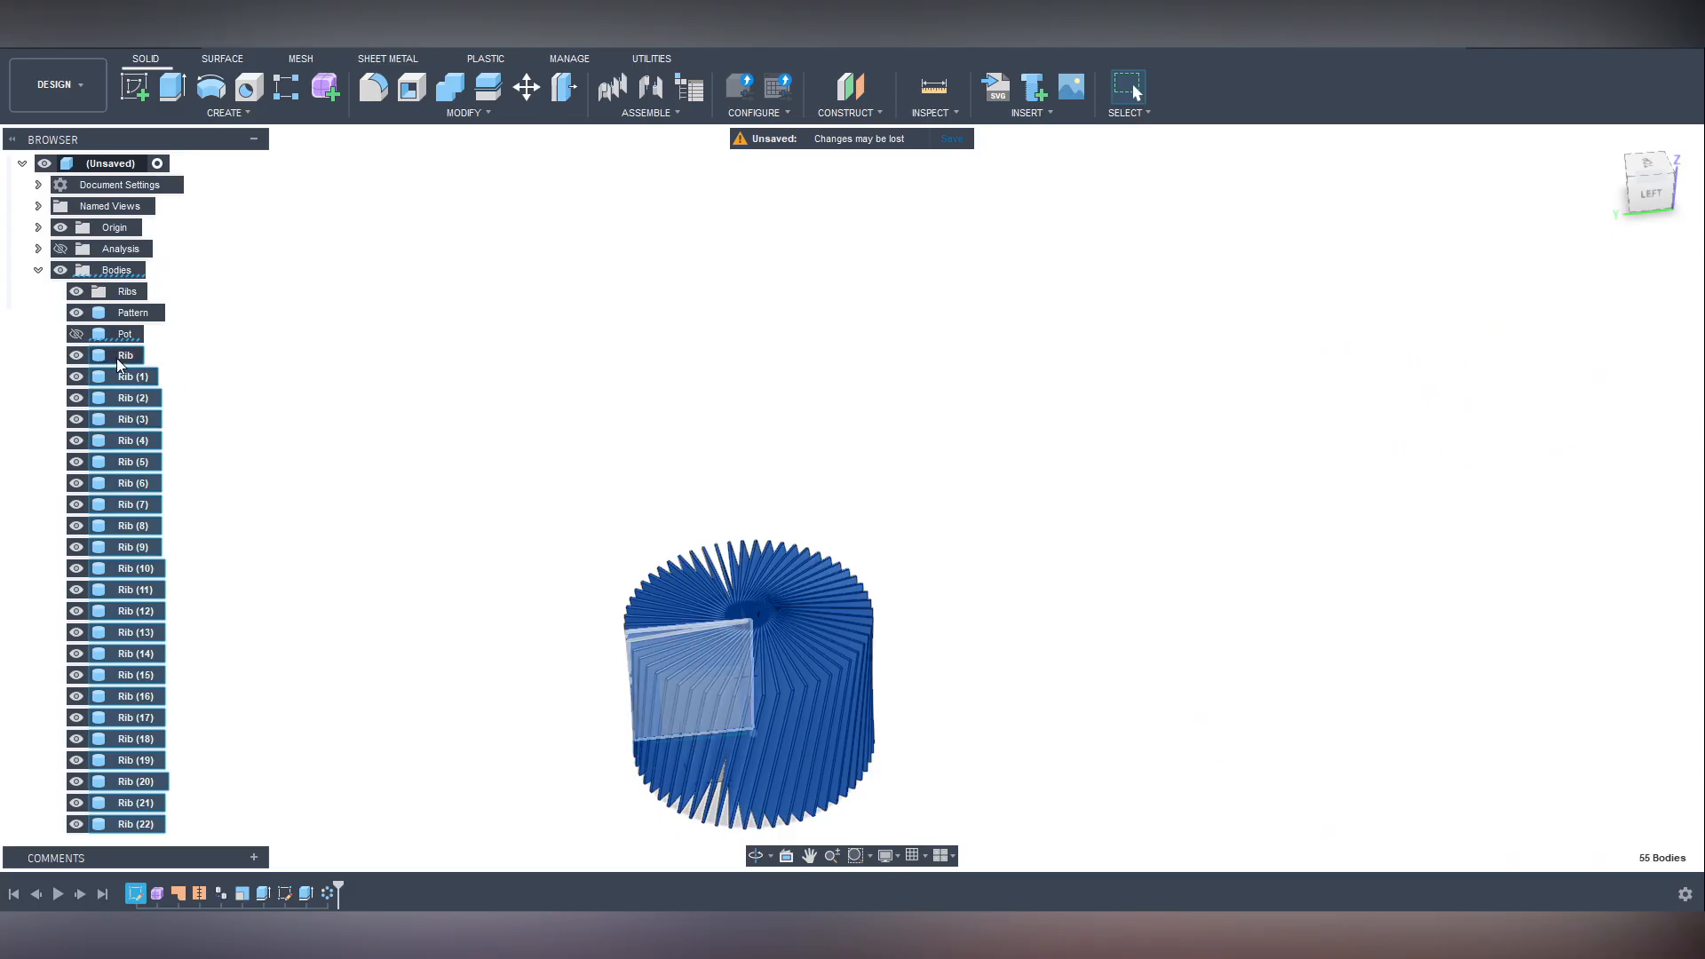
{"action": "left_click_drag", "start_coordinate": [115, 359], "coordinate": [119, 291]}
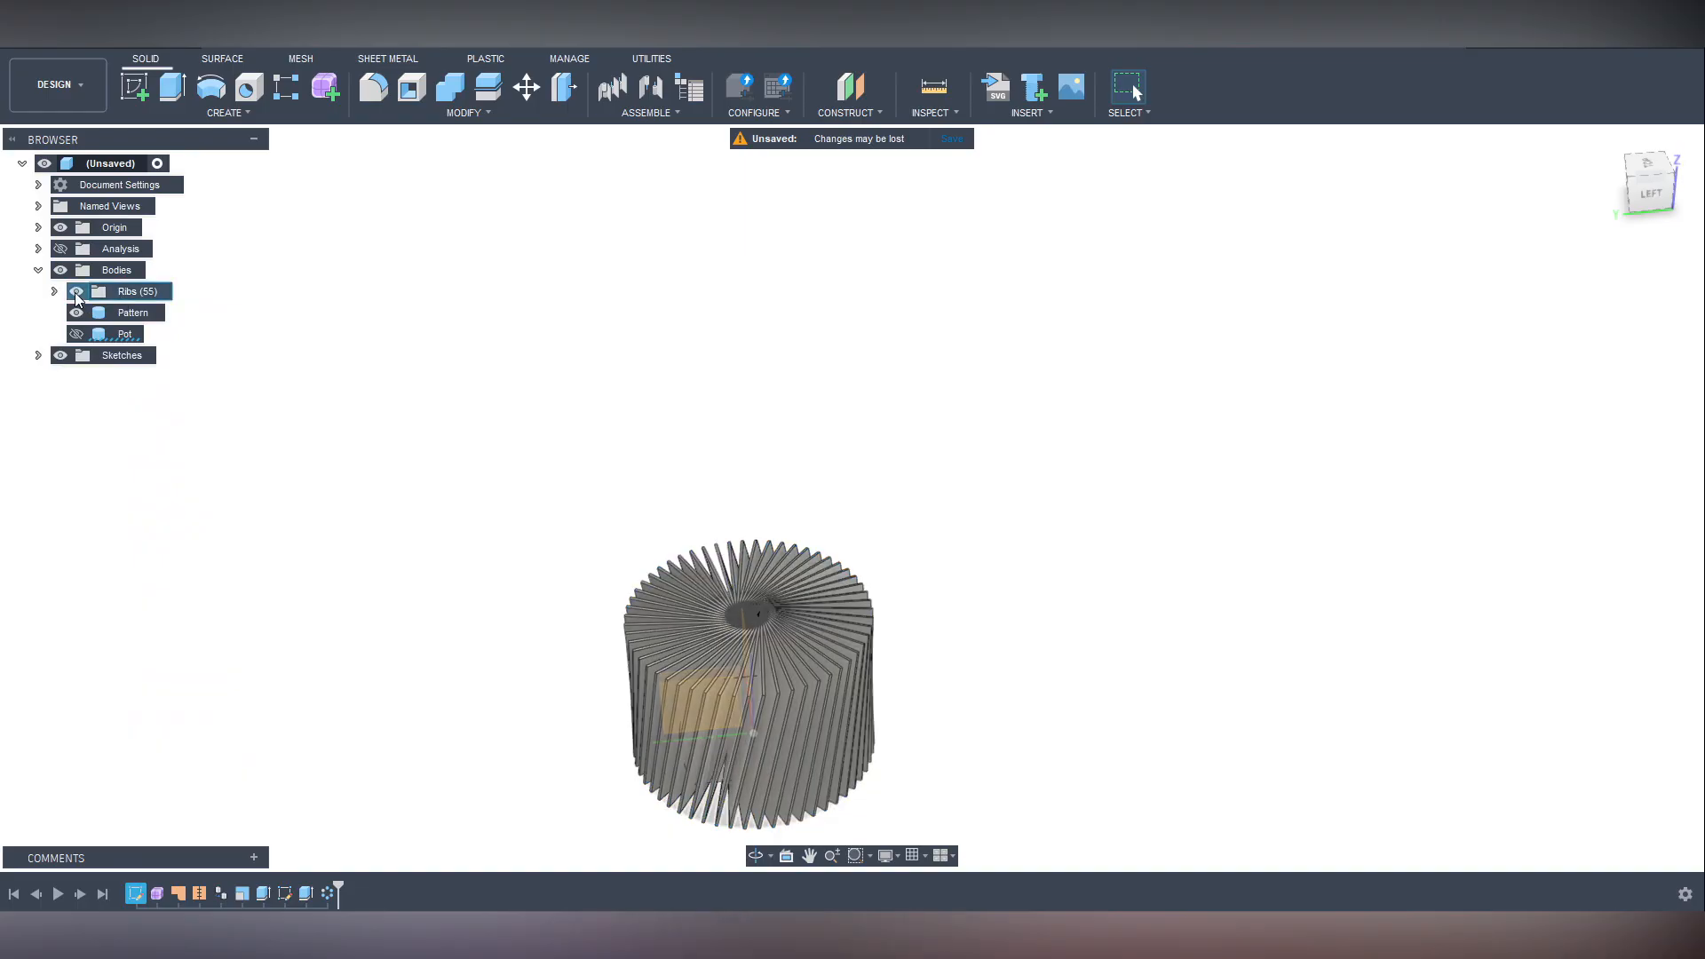
{"action": "left_click", "coordinate": [77, 294]}
{"action": "left_click", "coordinate": [76, 293]}
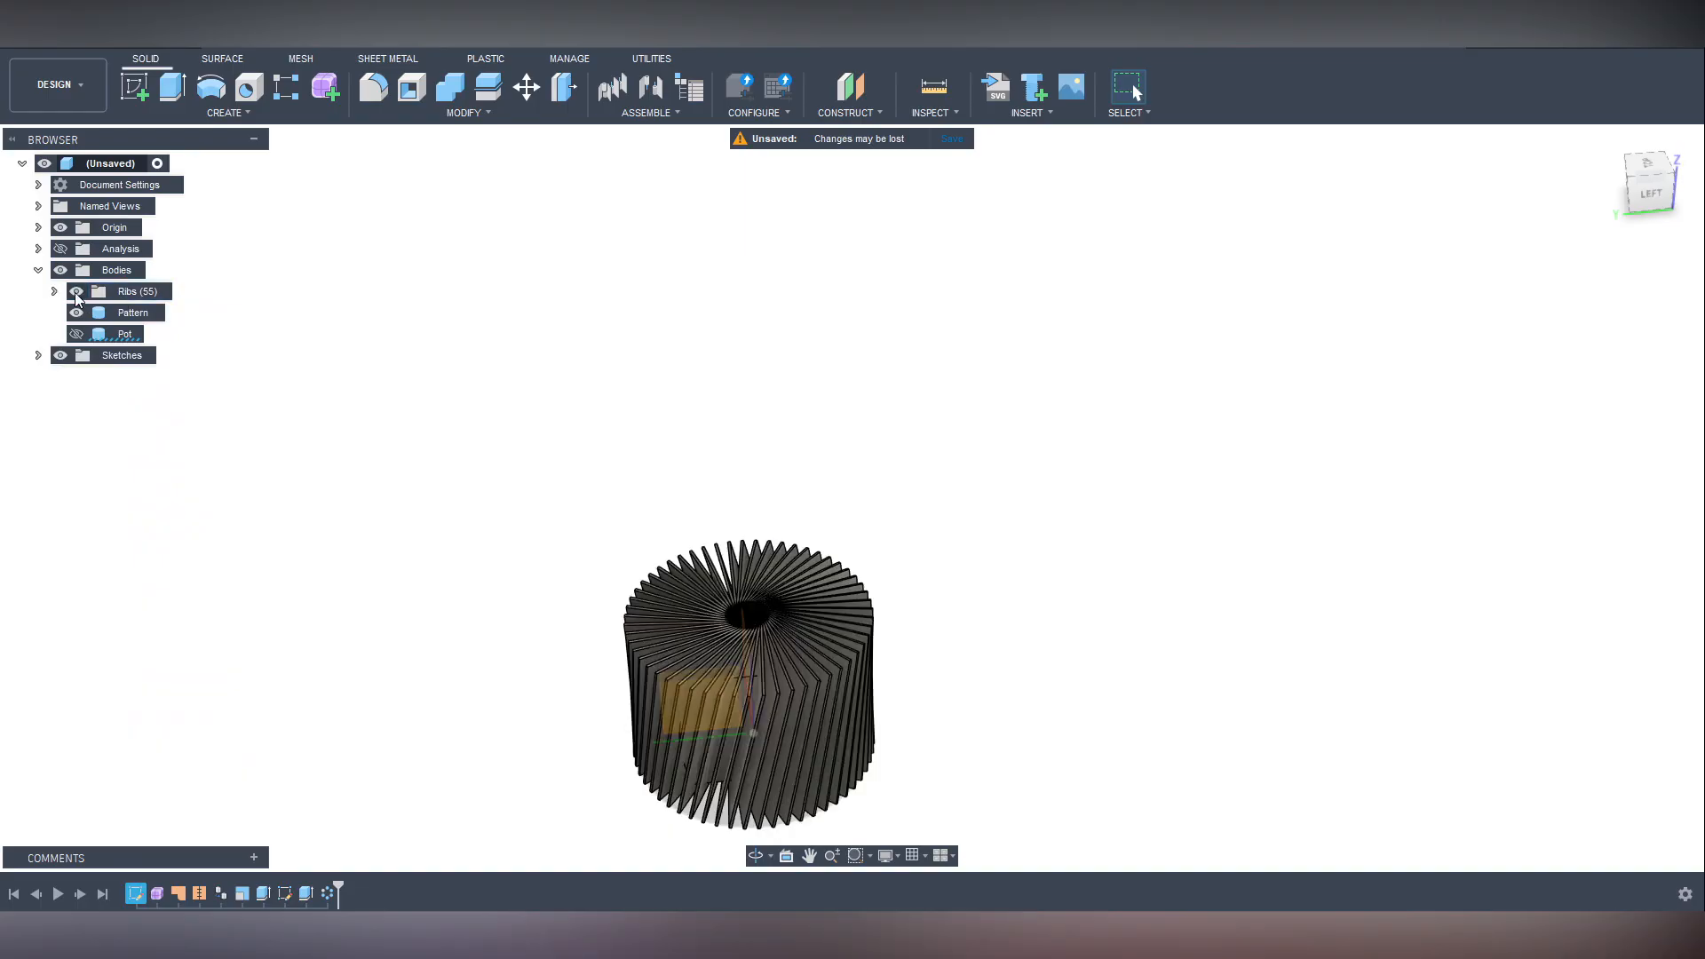
Start a Combine with the Pattern body as the target and the operation set to Cut.
{"action": "scroll", "coordinate": [517, 654], "scroll_direction": "down", "scroll_amount": 3}
{"action": "middle_click_drag", "start_coordinate": [518, 655], "coordinate": [631, 484]}
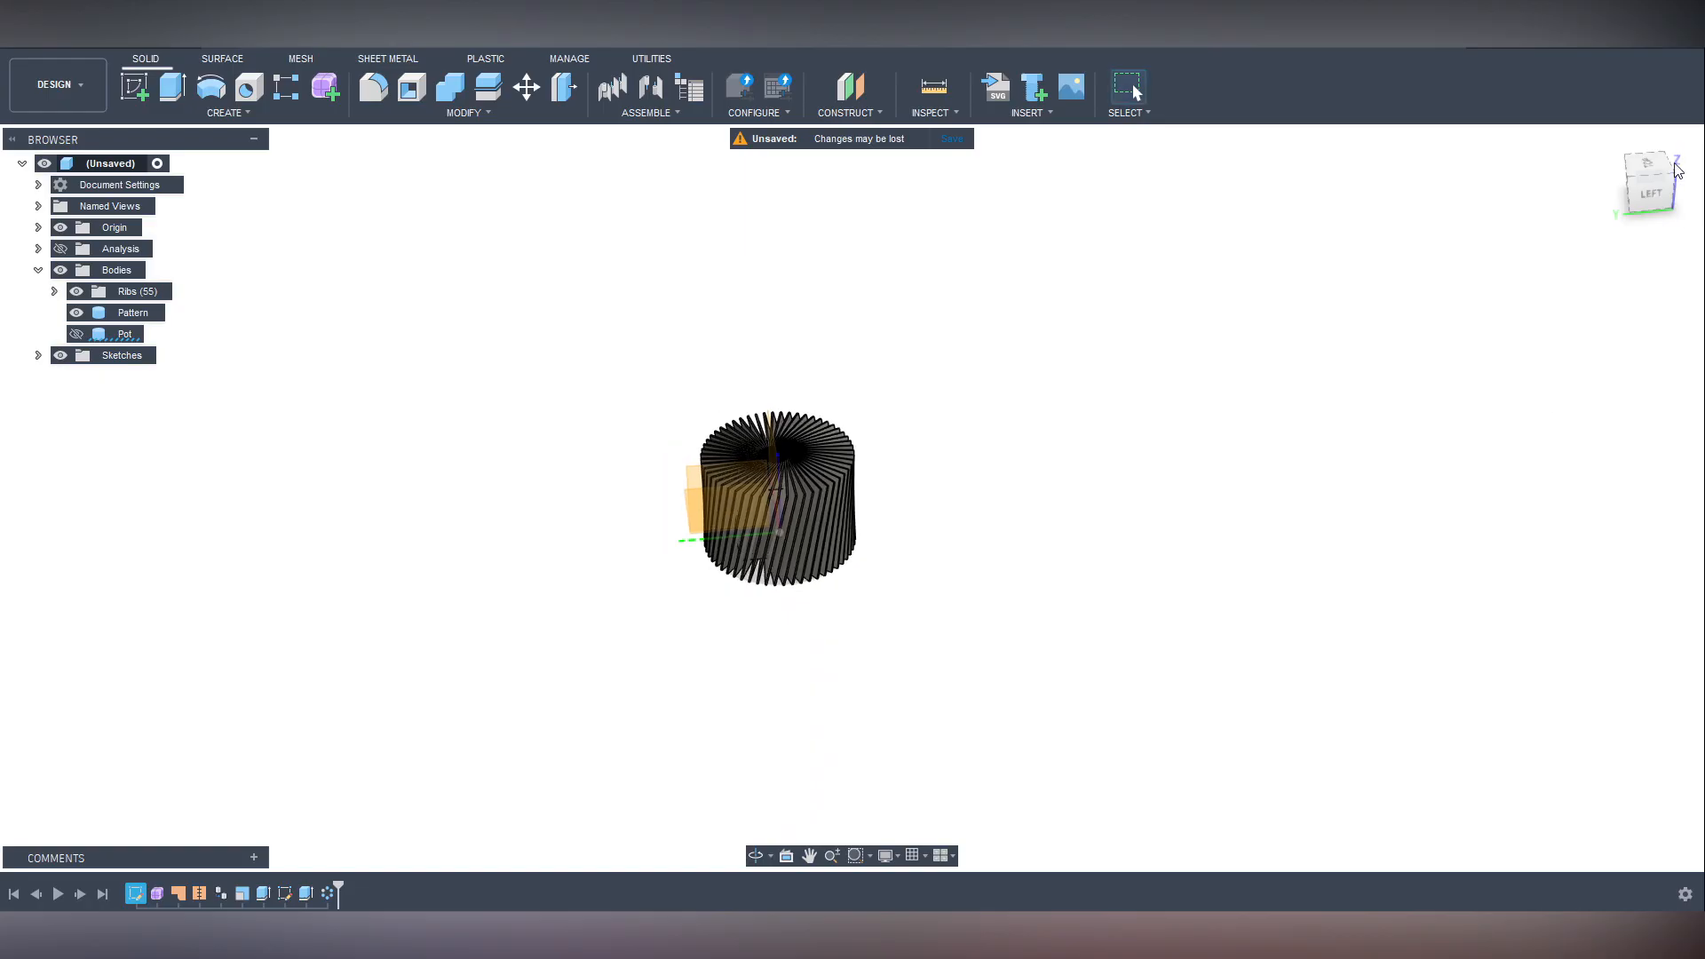
{"action": "left_click", "coordinate": [1607, 141]}
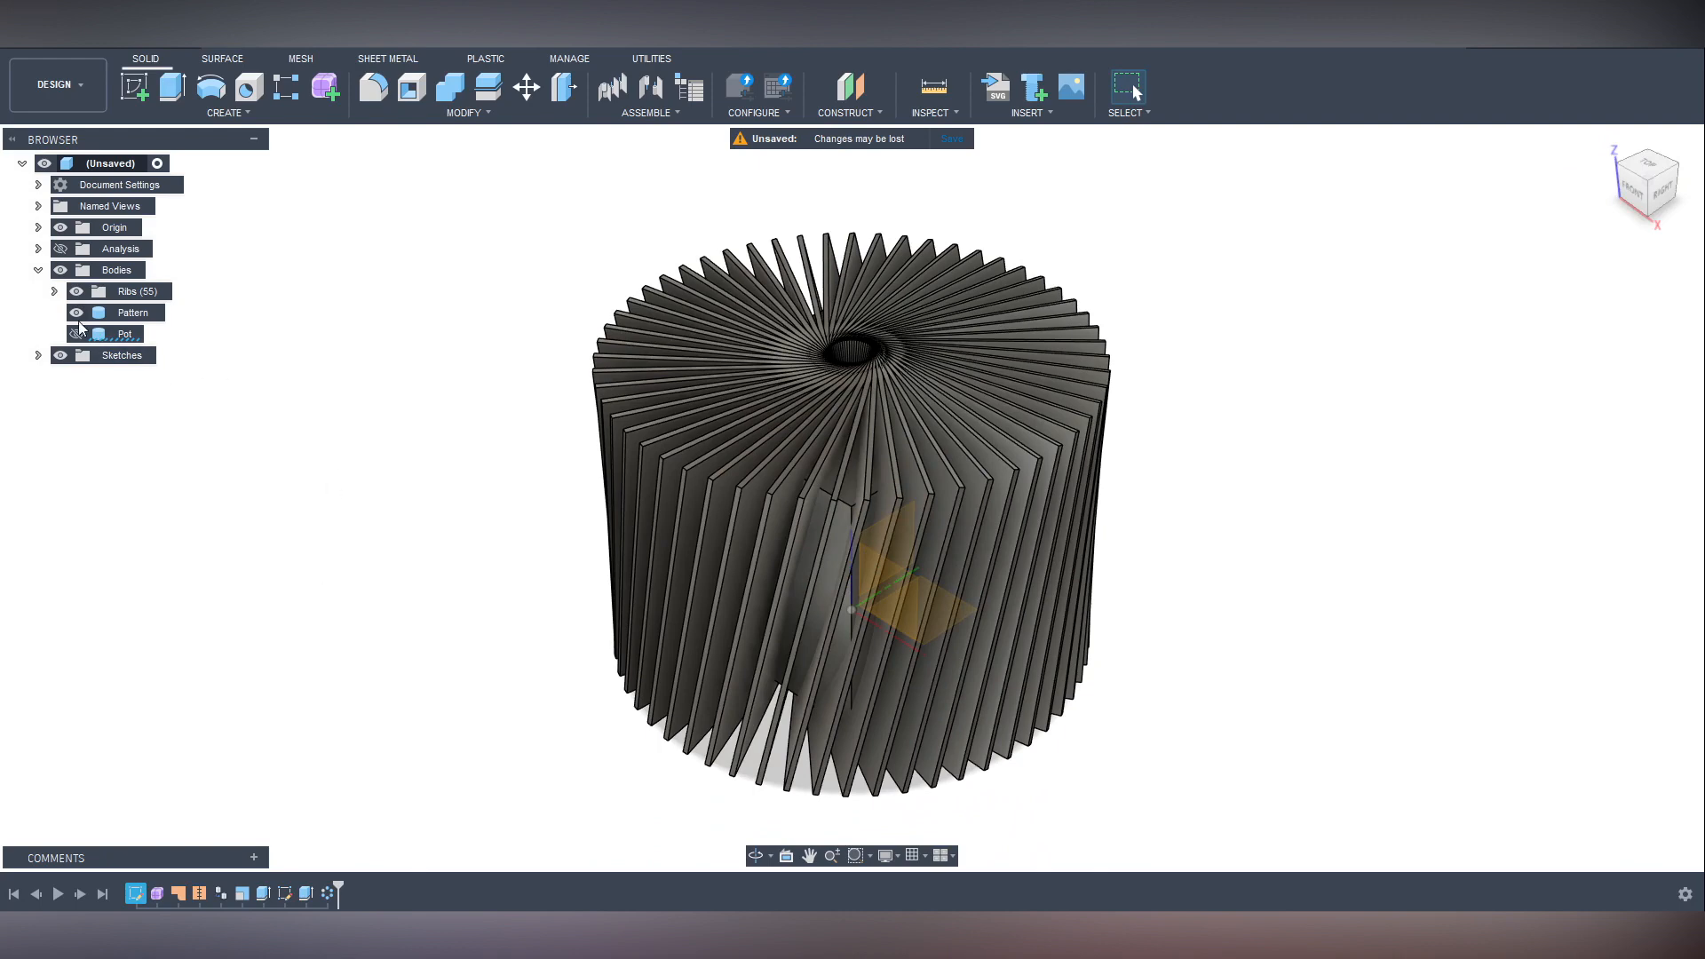
{"action": "left_click", "coordinate": [130, 312]}
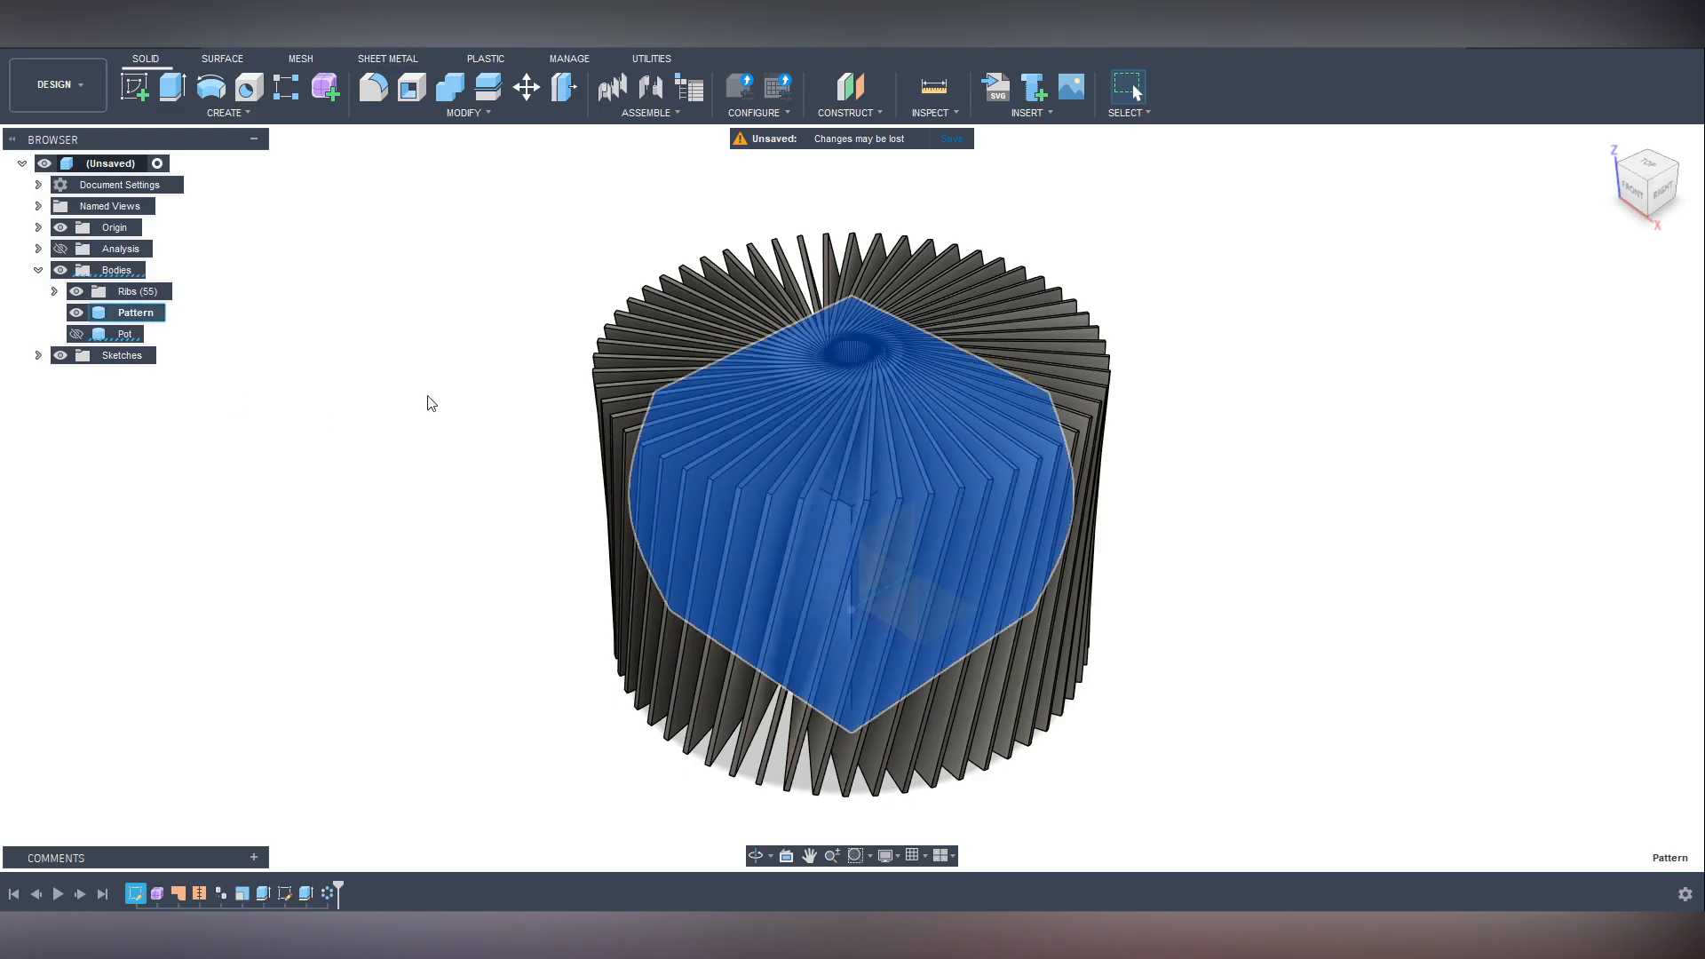
{"action": "left_click", "coordinate": [450, 89]}
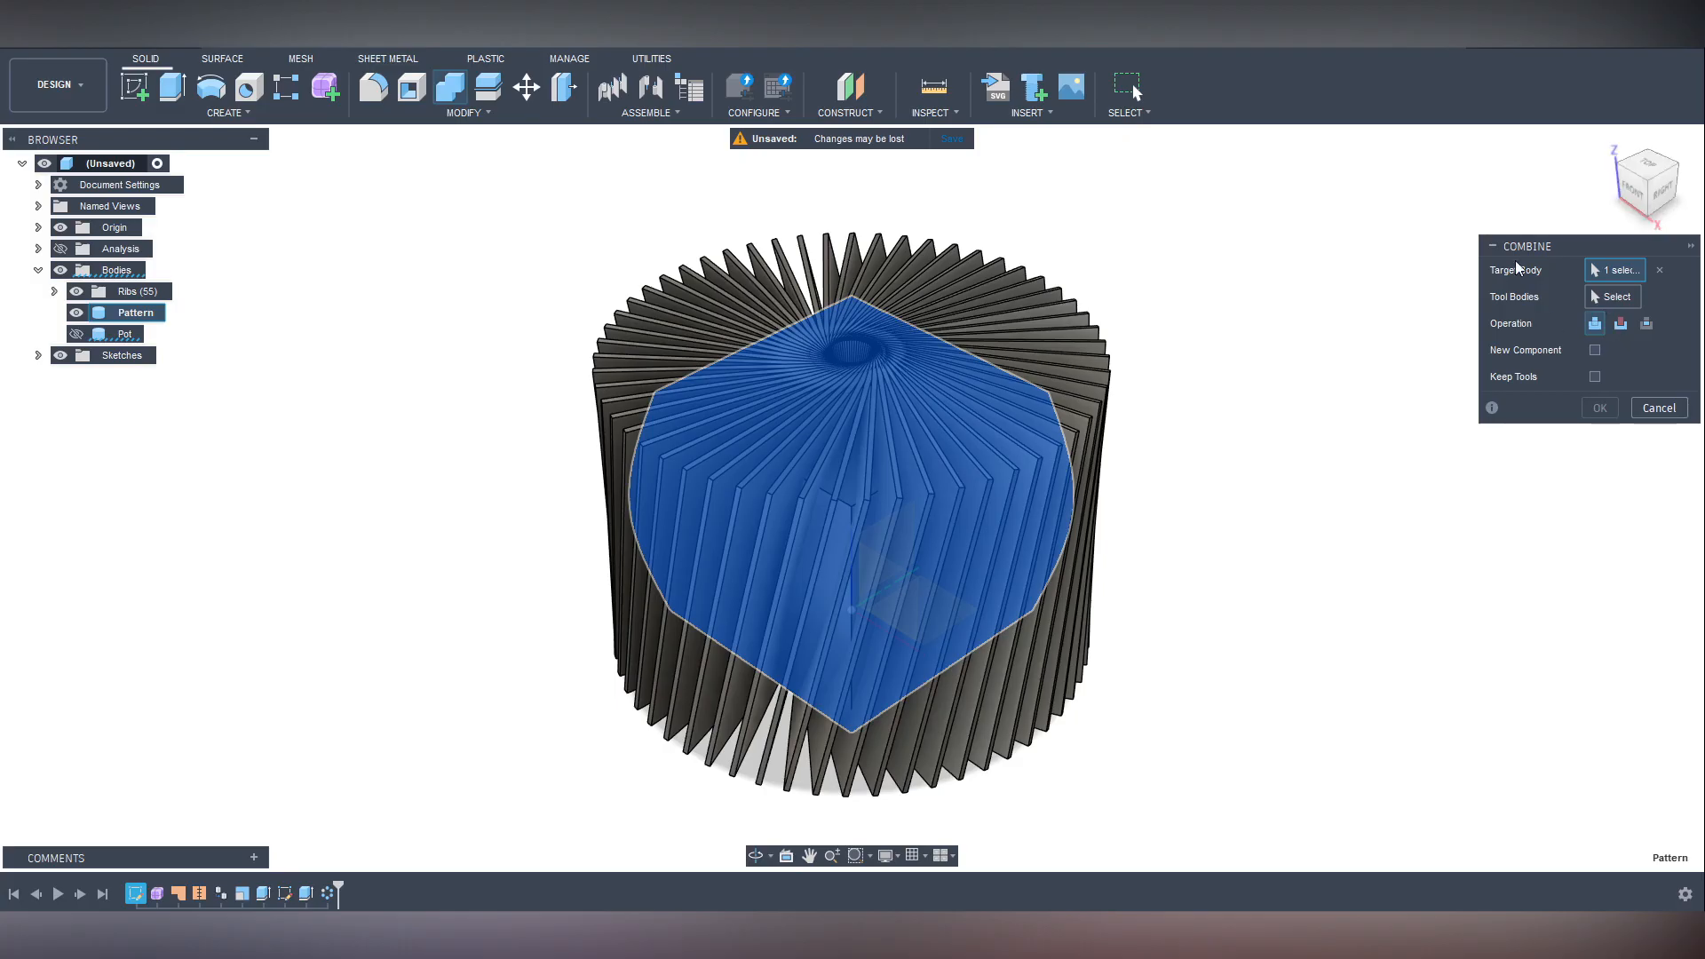
{"action": "left_click", "coordinate": [1621, 323]}
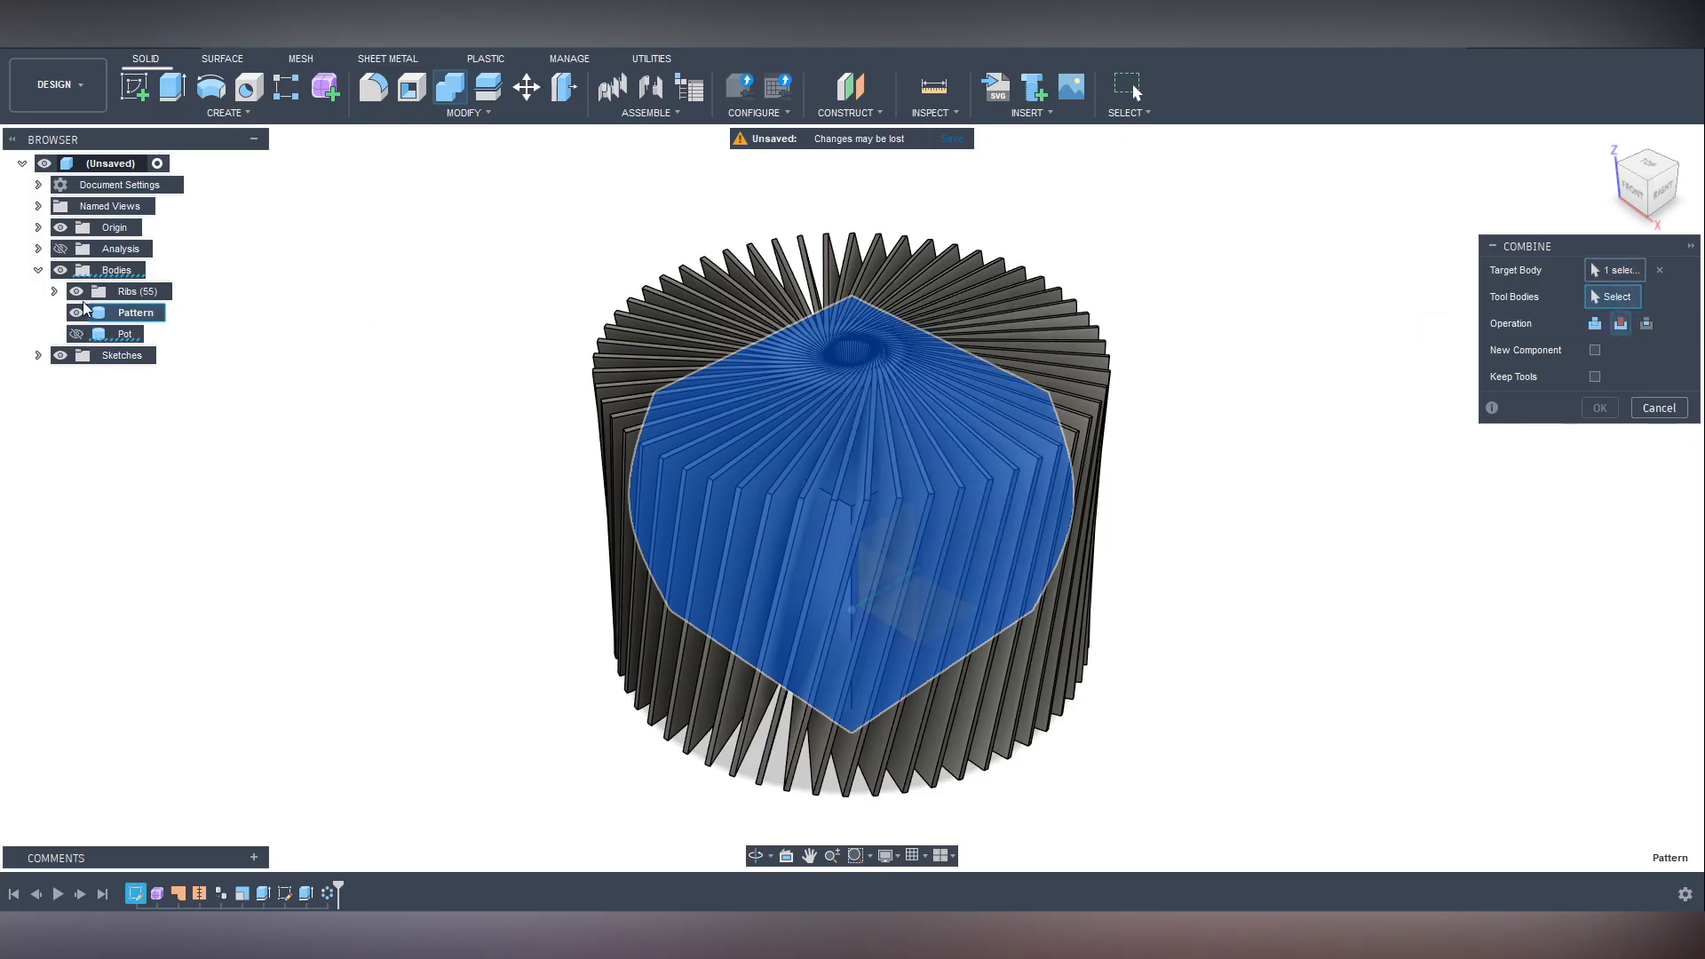
Select all rib bodies from Rib through Rib (54) as the Combine tools and cut them from the Pattern body.
{"action": "left_click", "coordinate": [55, 291]}
{"action": "scroll", "coordinate": [55, 292], "scroll_direction": "down", "scroll_amount": 2}
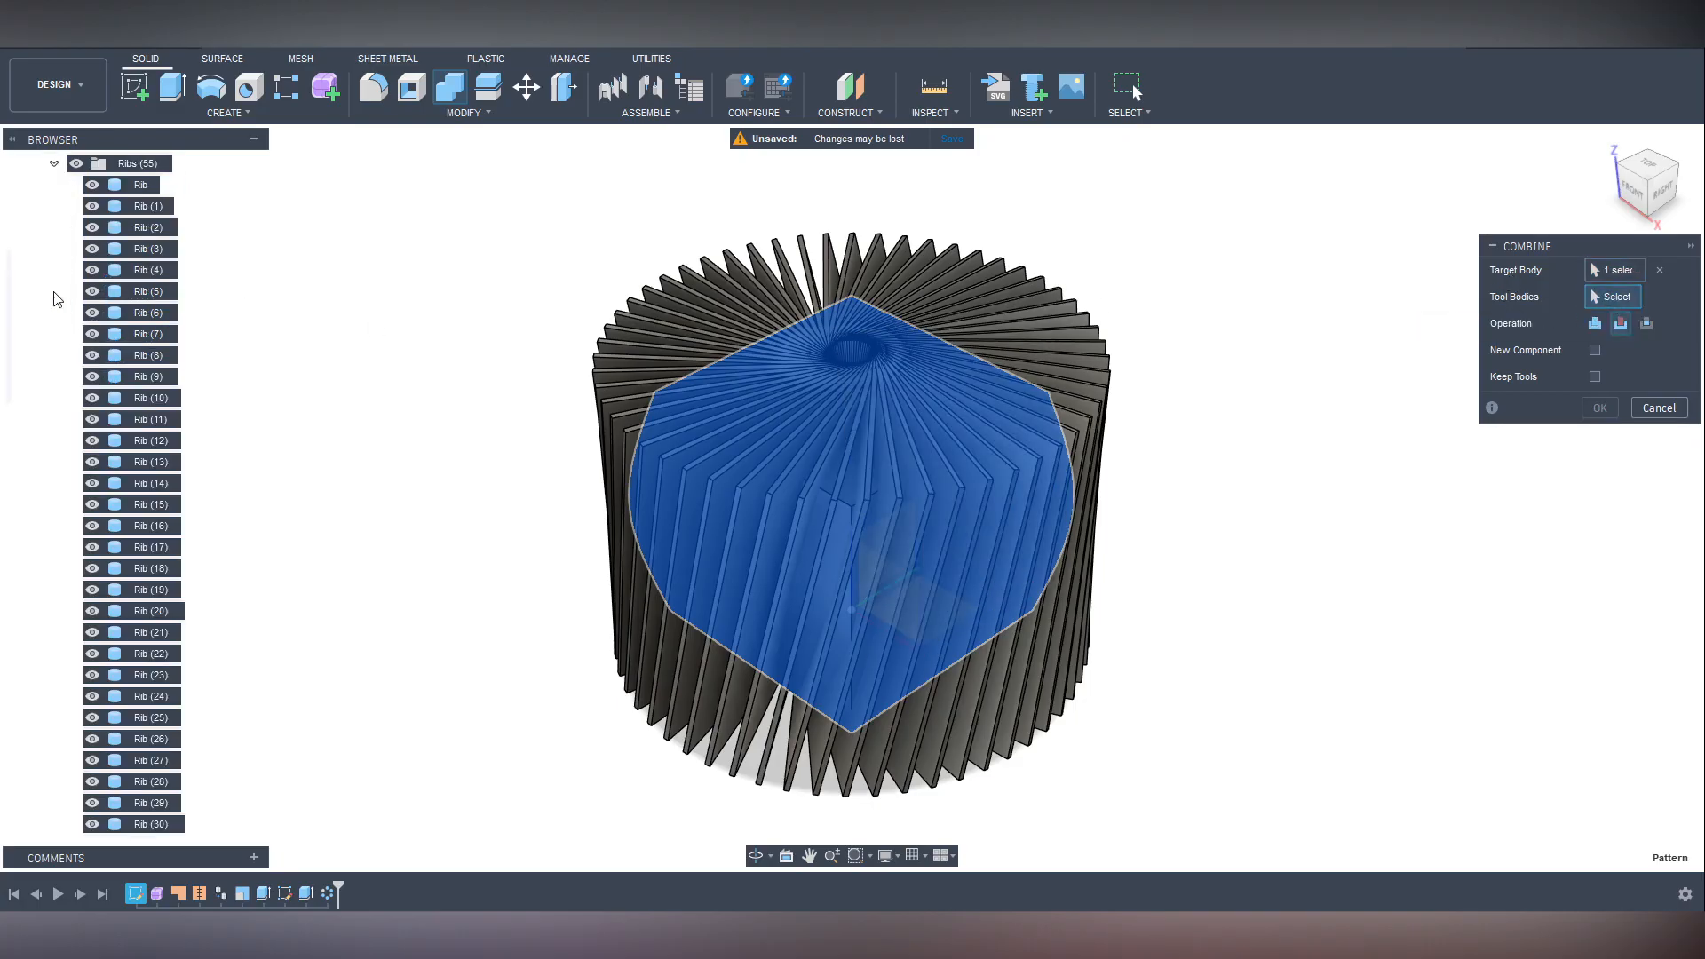
{"action": "left_click", "coordinate": [131, 189]}
{"action": "scroll", "coordinate": [339, 377], "scroll_direction": "up", "scroll_amount": 5}
{"action": "scroll", "coordinate": [146, 467], "scroll_direction": "down", "scroll_amount": 2}
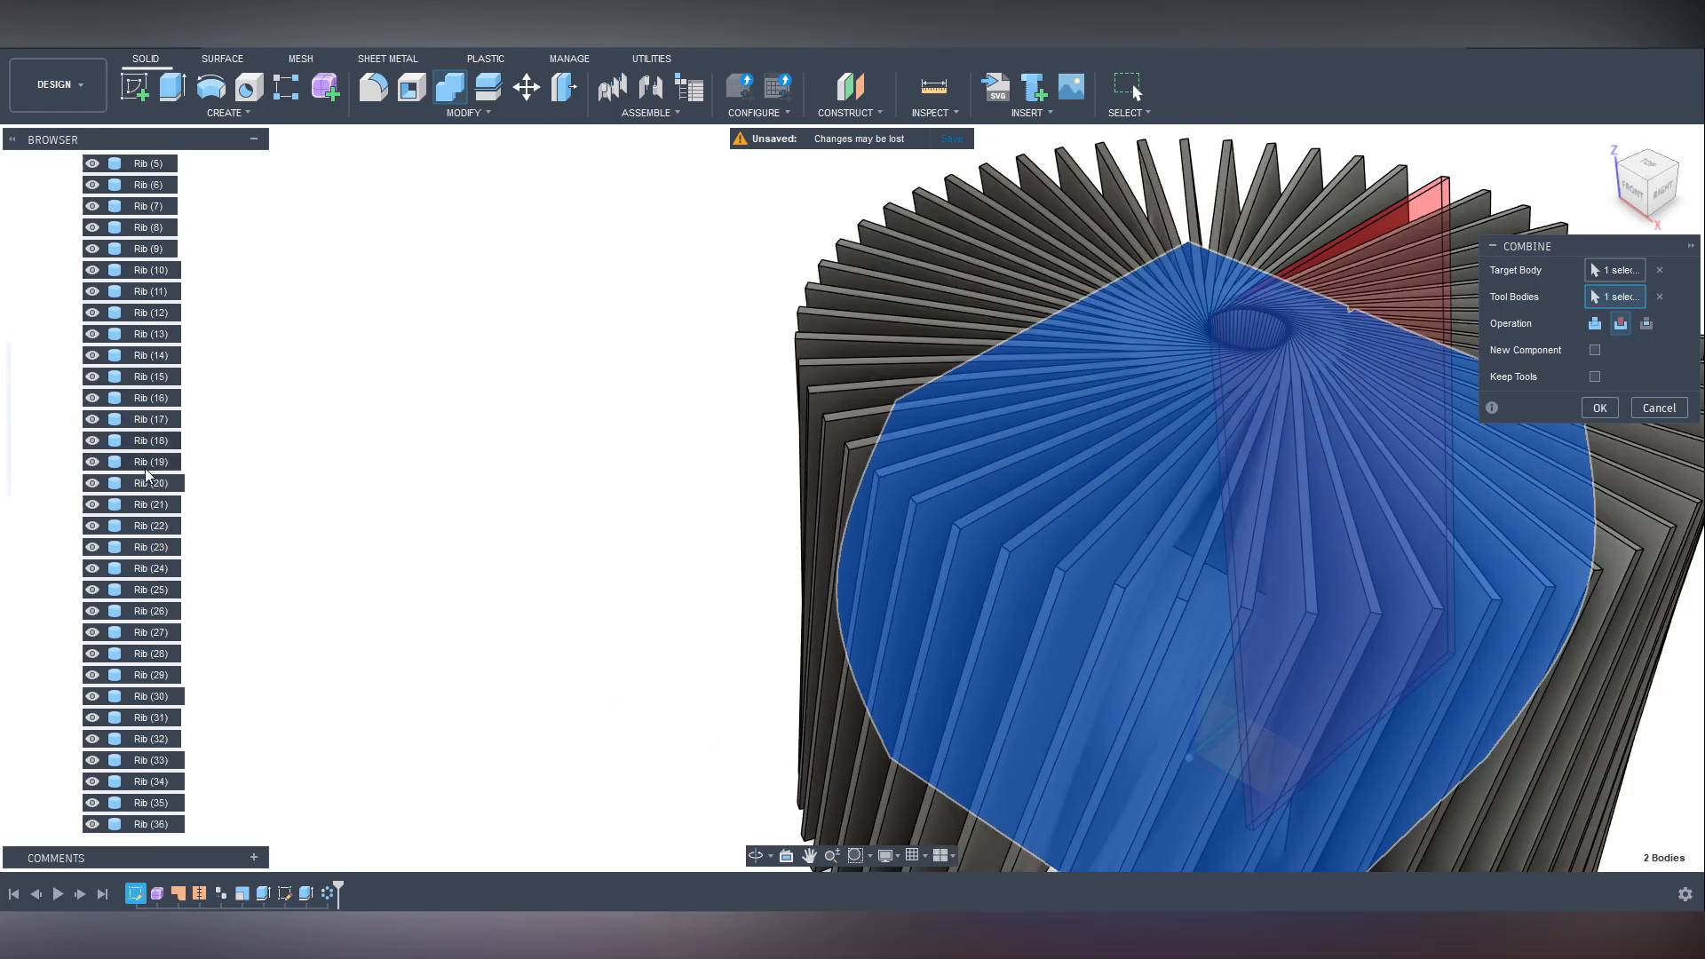
{"action": "scroll", "coordinate": [146, 467], "scroll_direction": "down", "scroll_amount": 3}
{"action": "scroll", "coordinate": [456, 551], "scroll_direction": "up", "scroll_amount": 2}
{"action": "scroll", "coordinate": [498, 556], "scroll_direction": "down", "scroll_amount": 5}
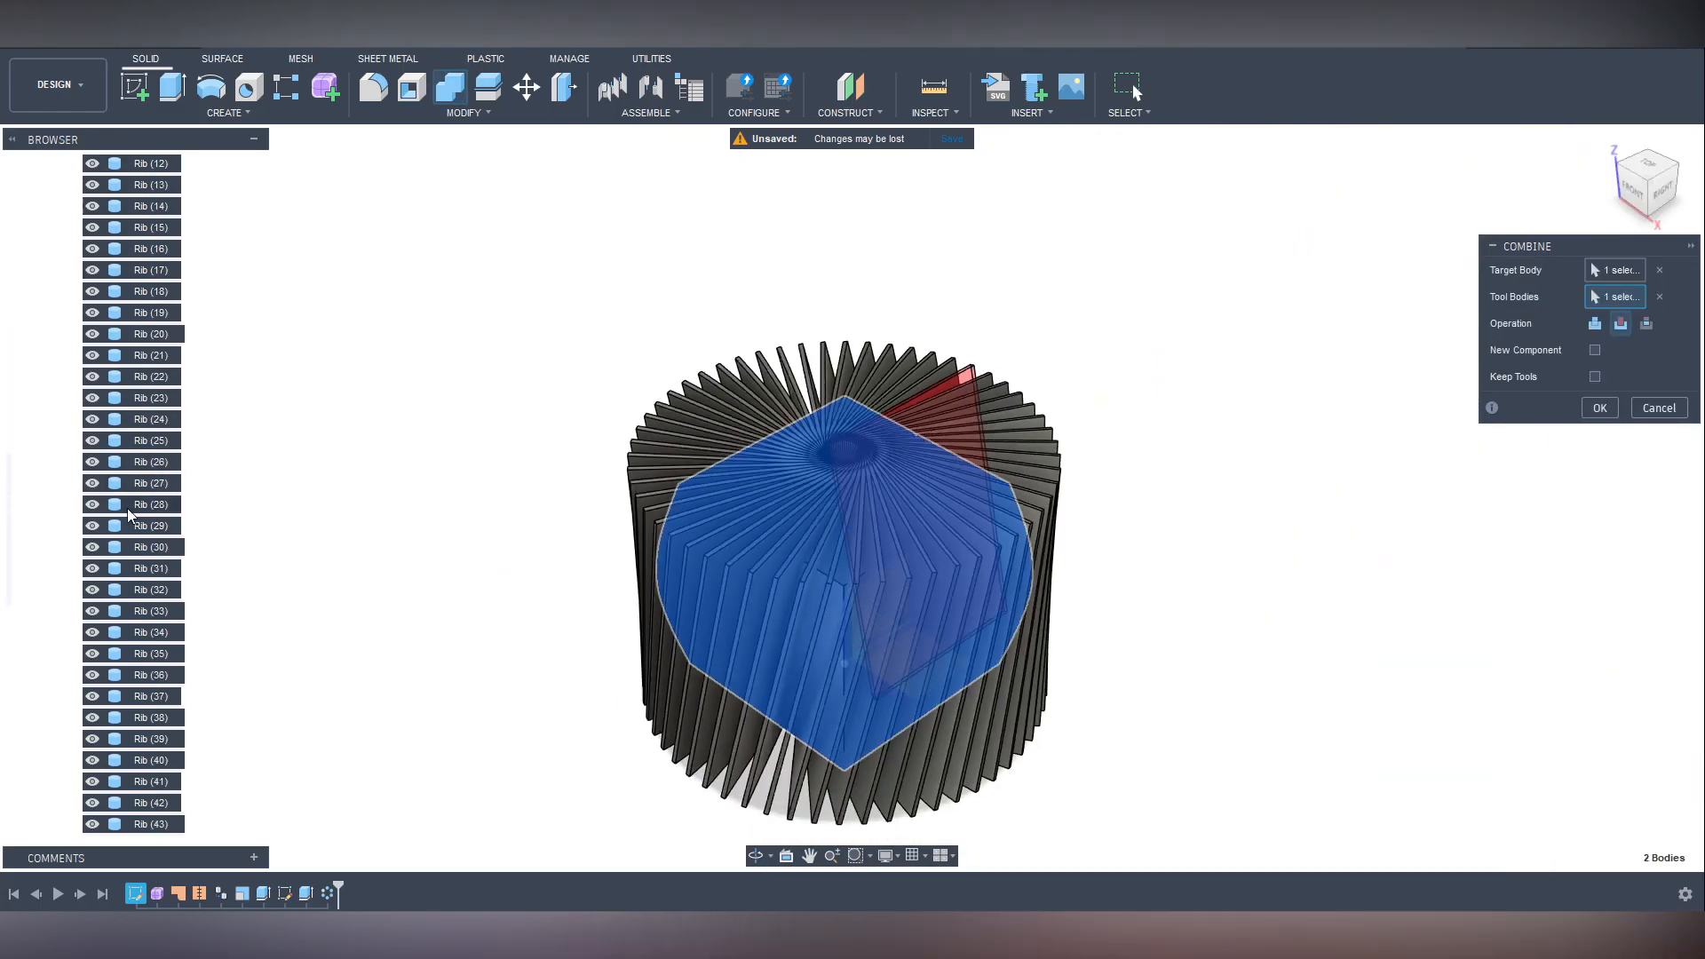
{"action": "scroll", "coordinate": [133, 551], "scroll_direction": "down", "scroll_amount": 6}
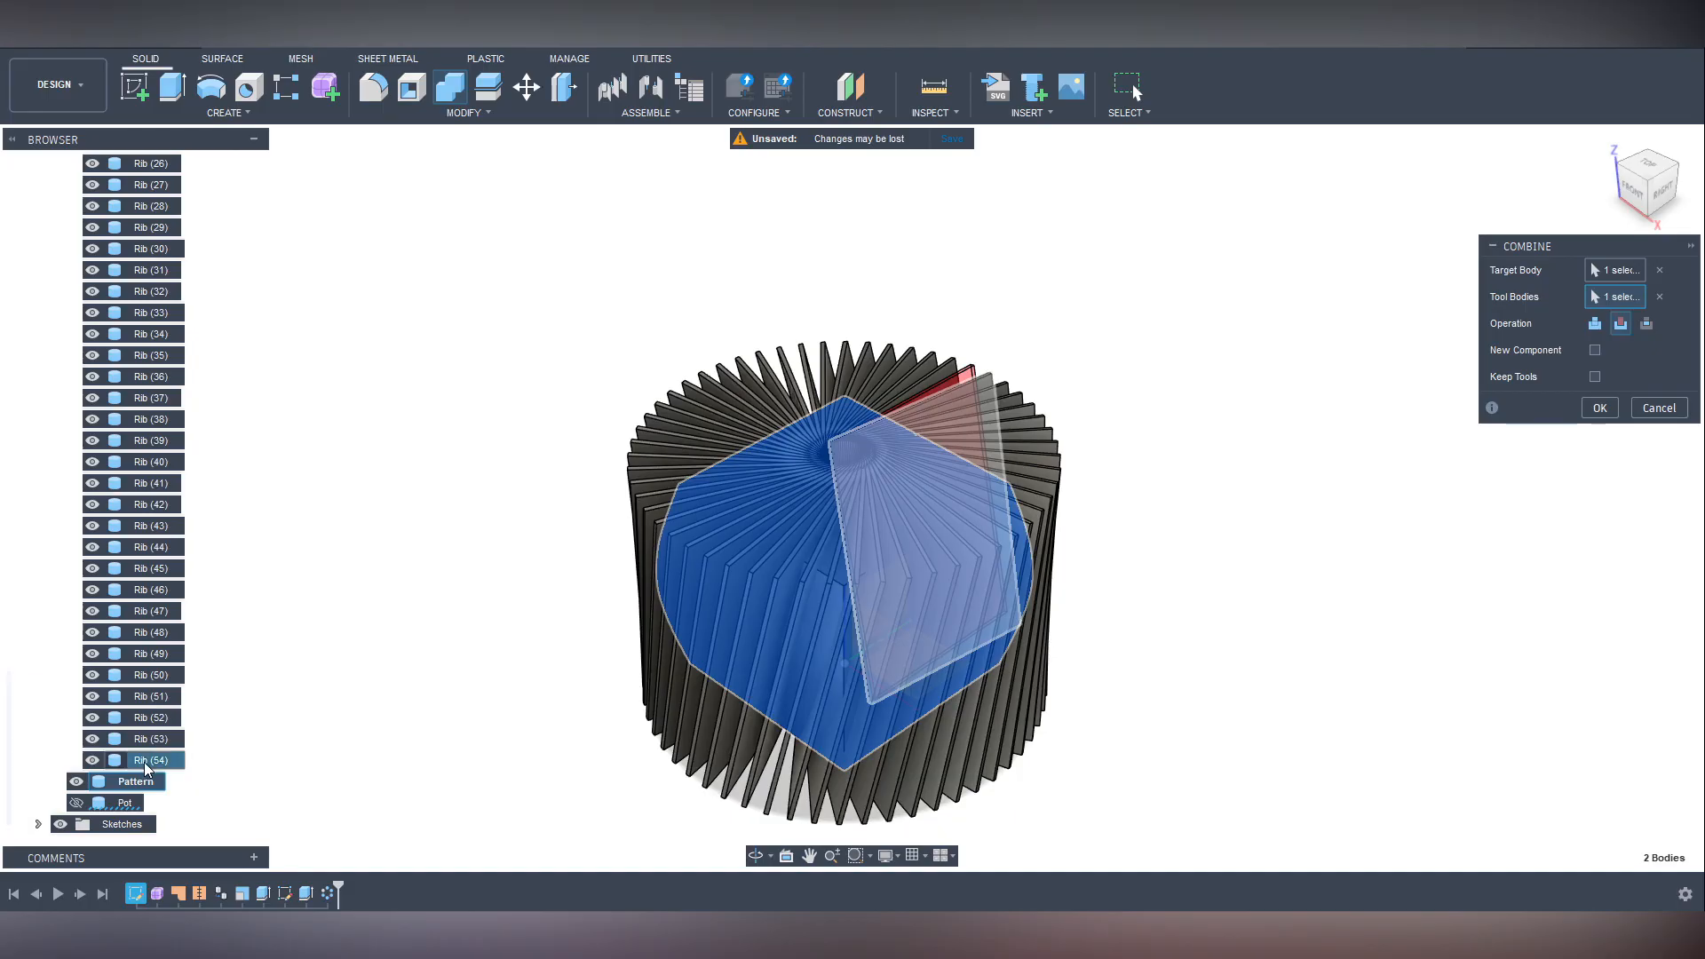
{"action": "left_click", "coordinate": [143, 761], "text": "shift"}
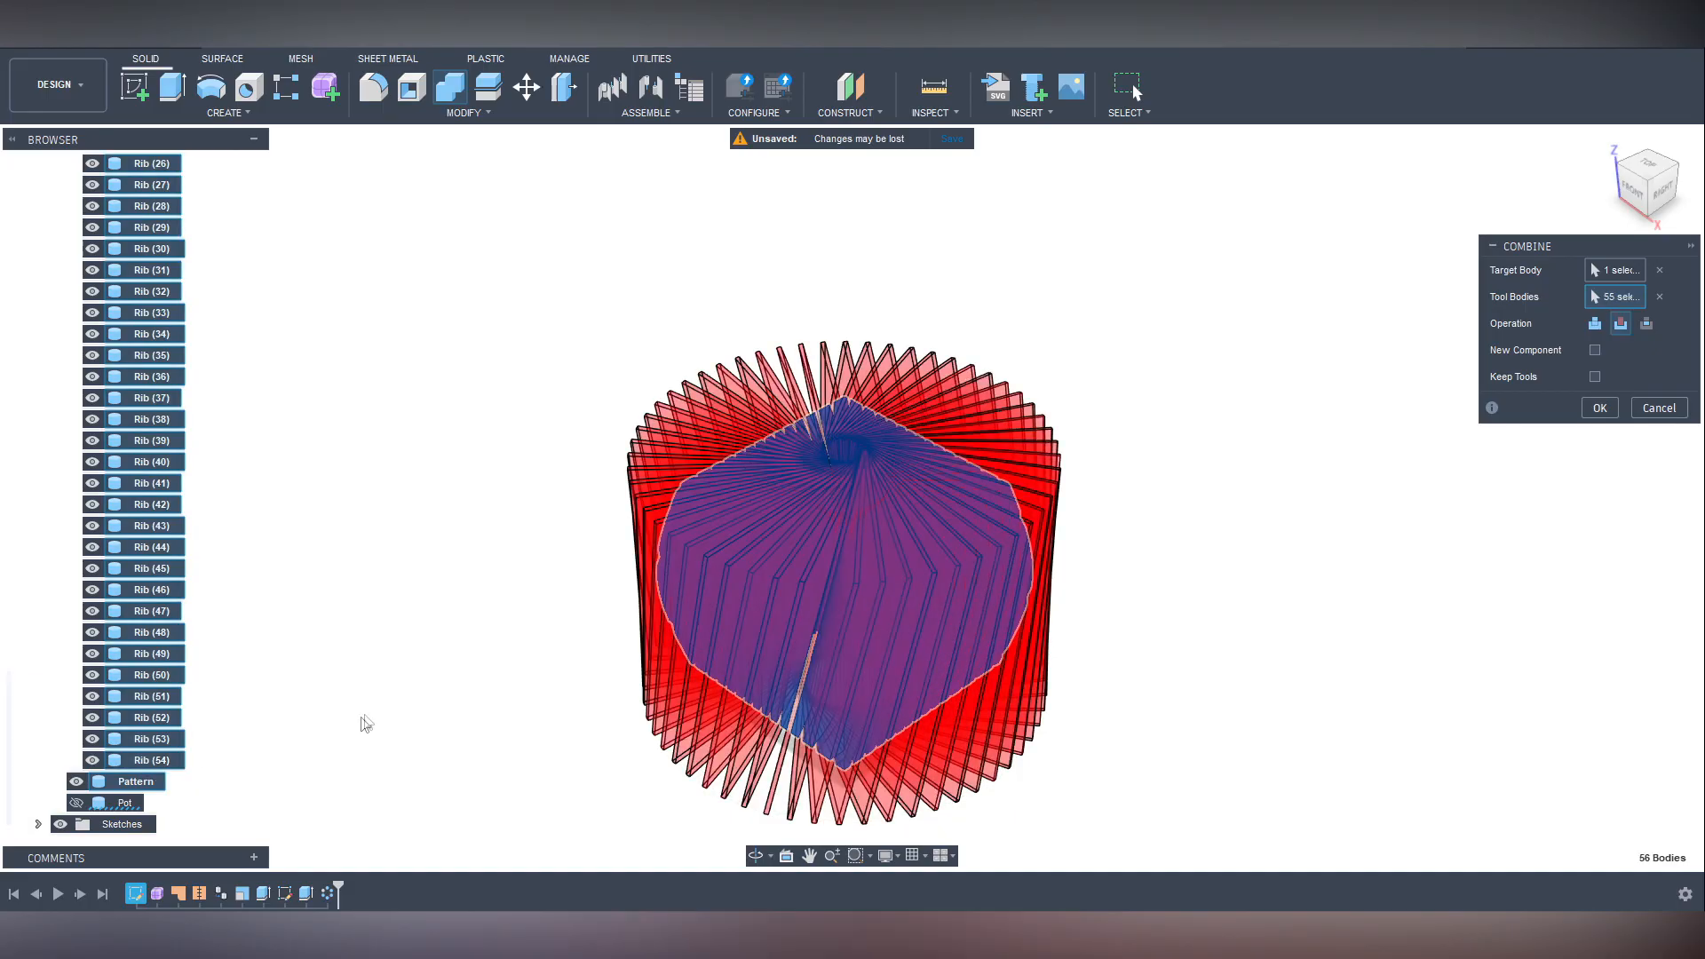
{"action": "middle_click_drag", "start_coordinate": [366, 724], "coordinate": [527, 713], "text": "shift"}
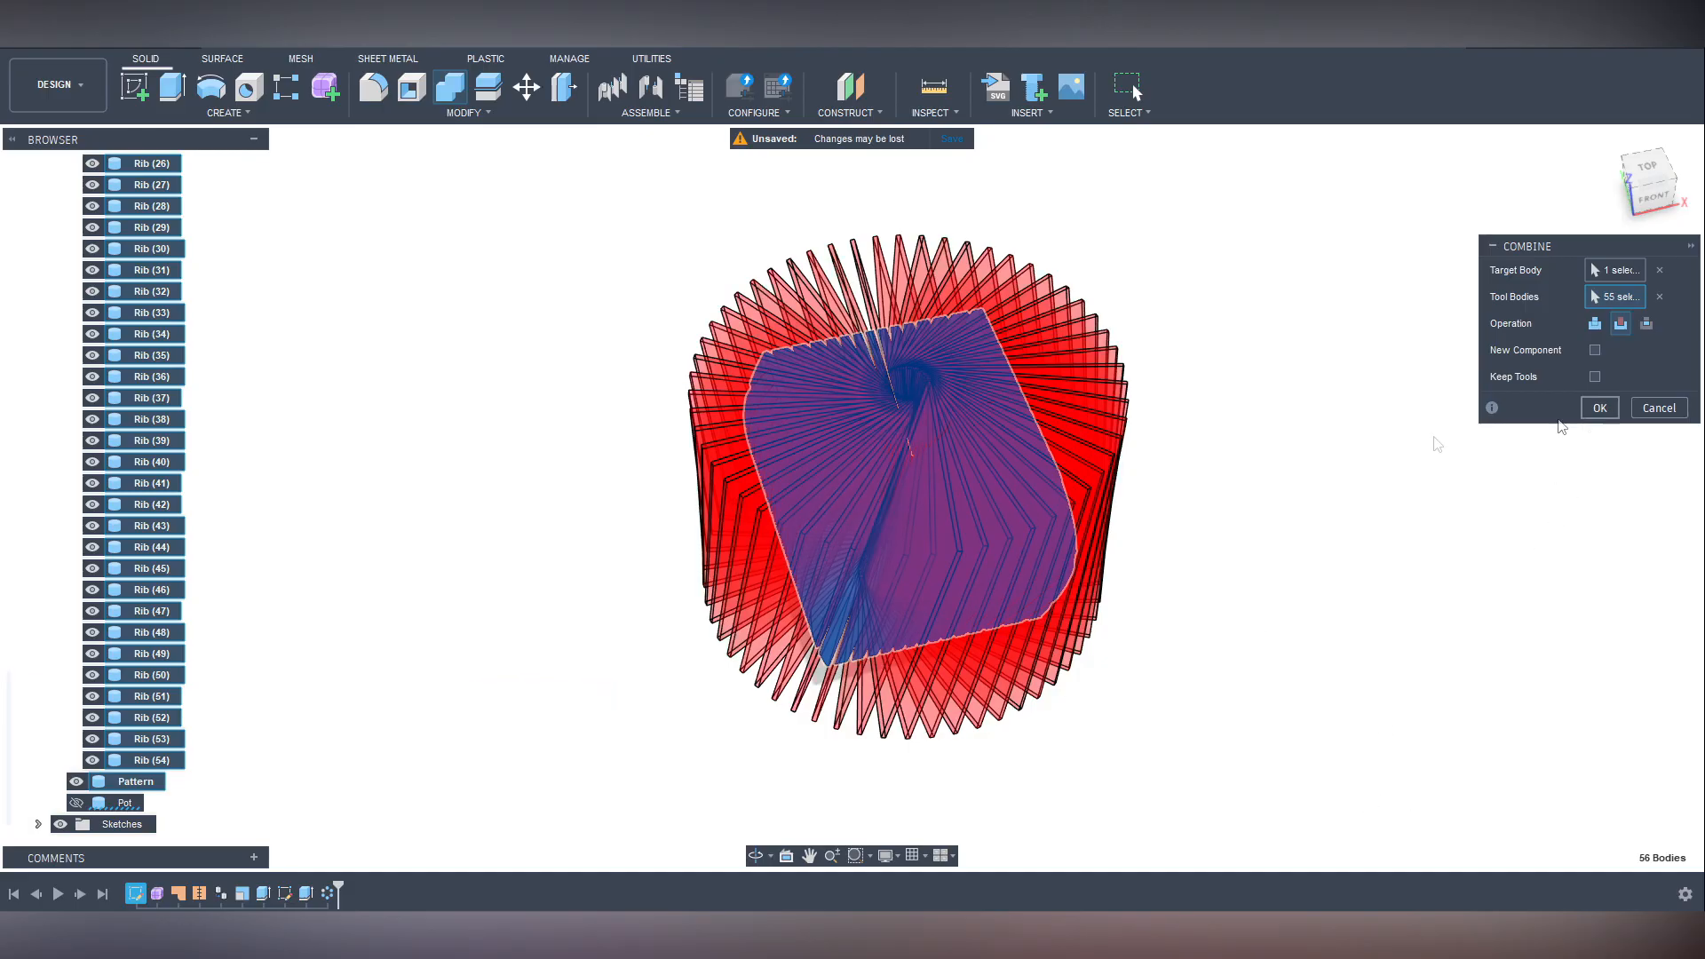
{"action": "key", "text": "Return"}
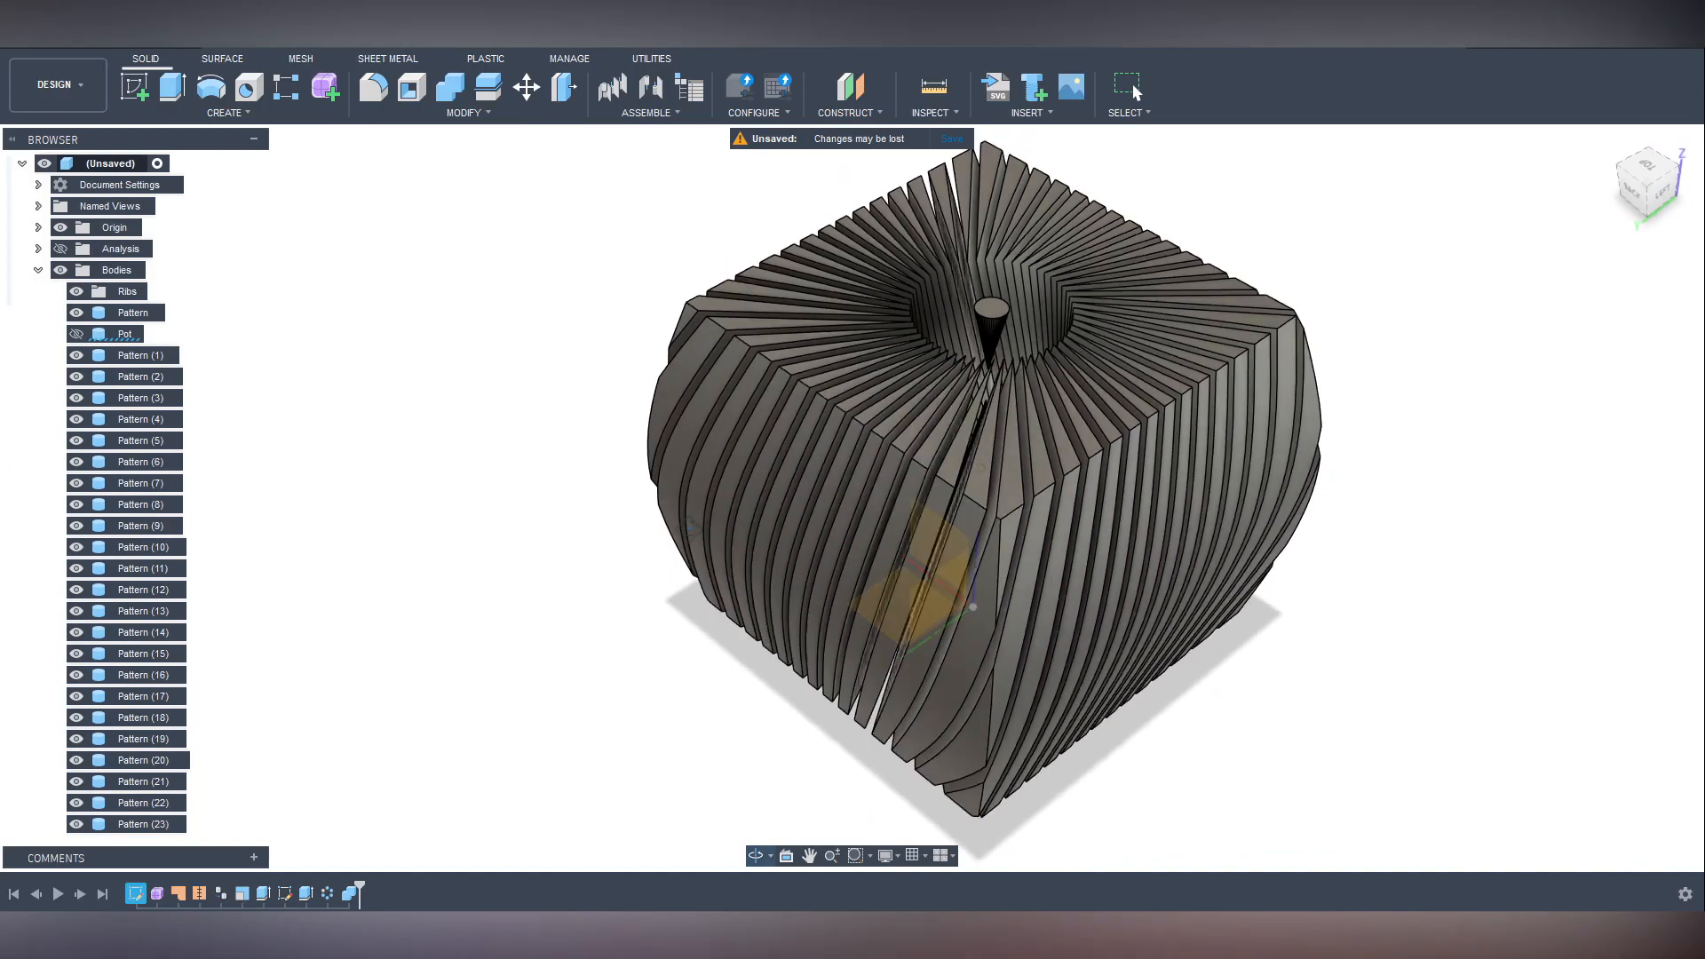
Make the Pot body visible together with the cut pattern bodies and bring its protruding upper face into view.
{"action": "middle_click_drag", "start_coordinate": [915, 591], "coordinate": [906, 461], "text": "shift"}
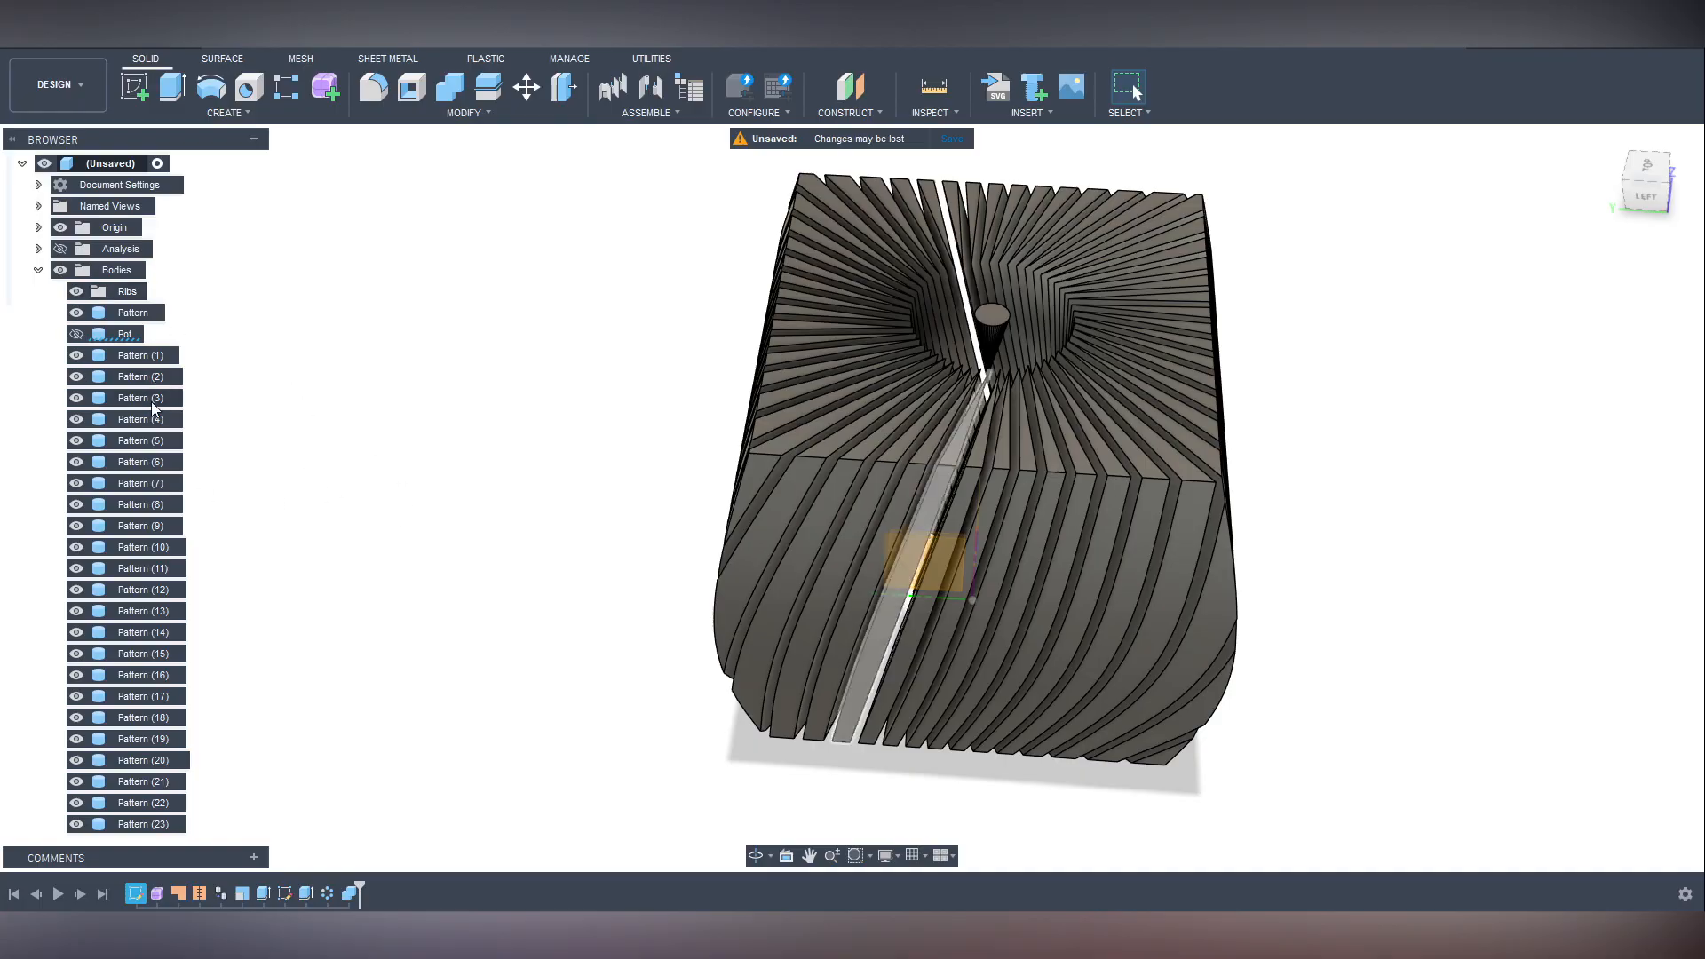
{"action": "left_click", "coordinate": [77, 333]}
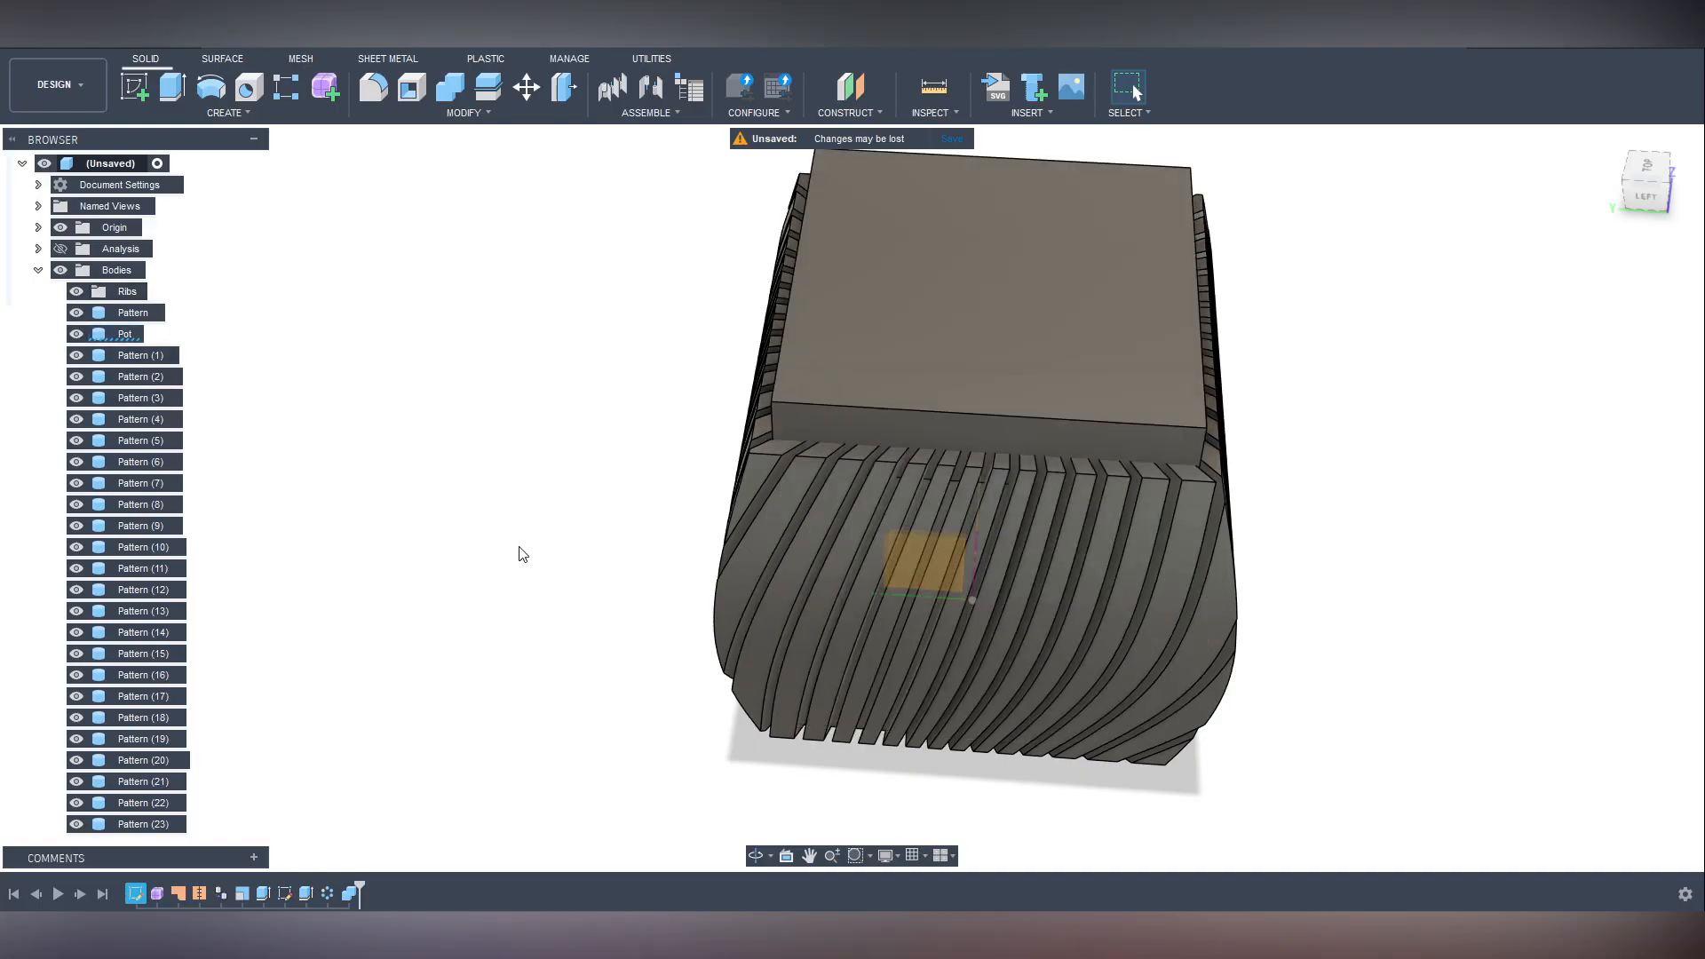
{"action": "middle_click_drag", "start_coordinate": [522, 554], "coordinate": [1122, 487], "text": "shift"}
{"action": "scroll", "coordinate": [711, 274], "scroll_direction": "up", "scroll_amount": 5}
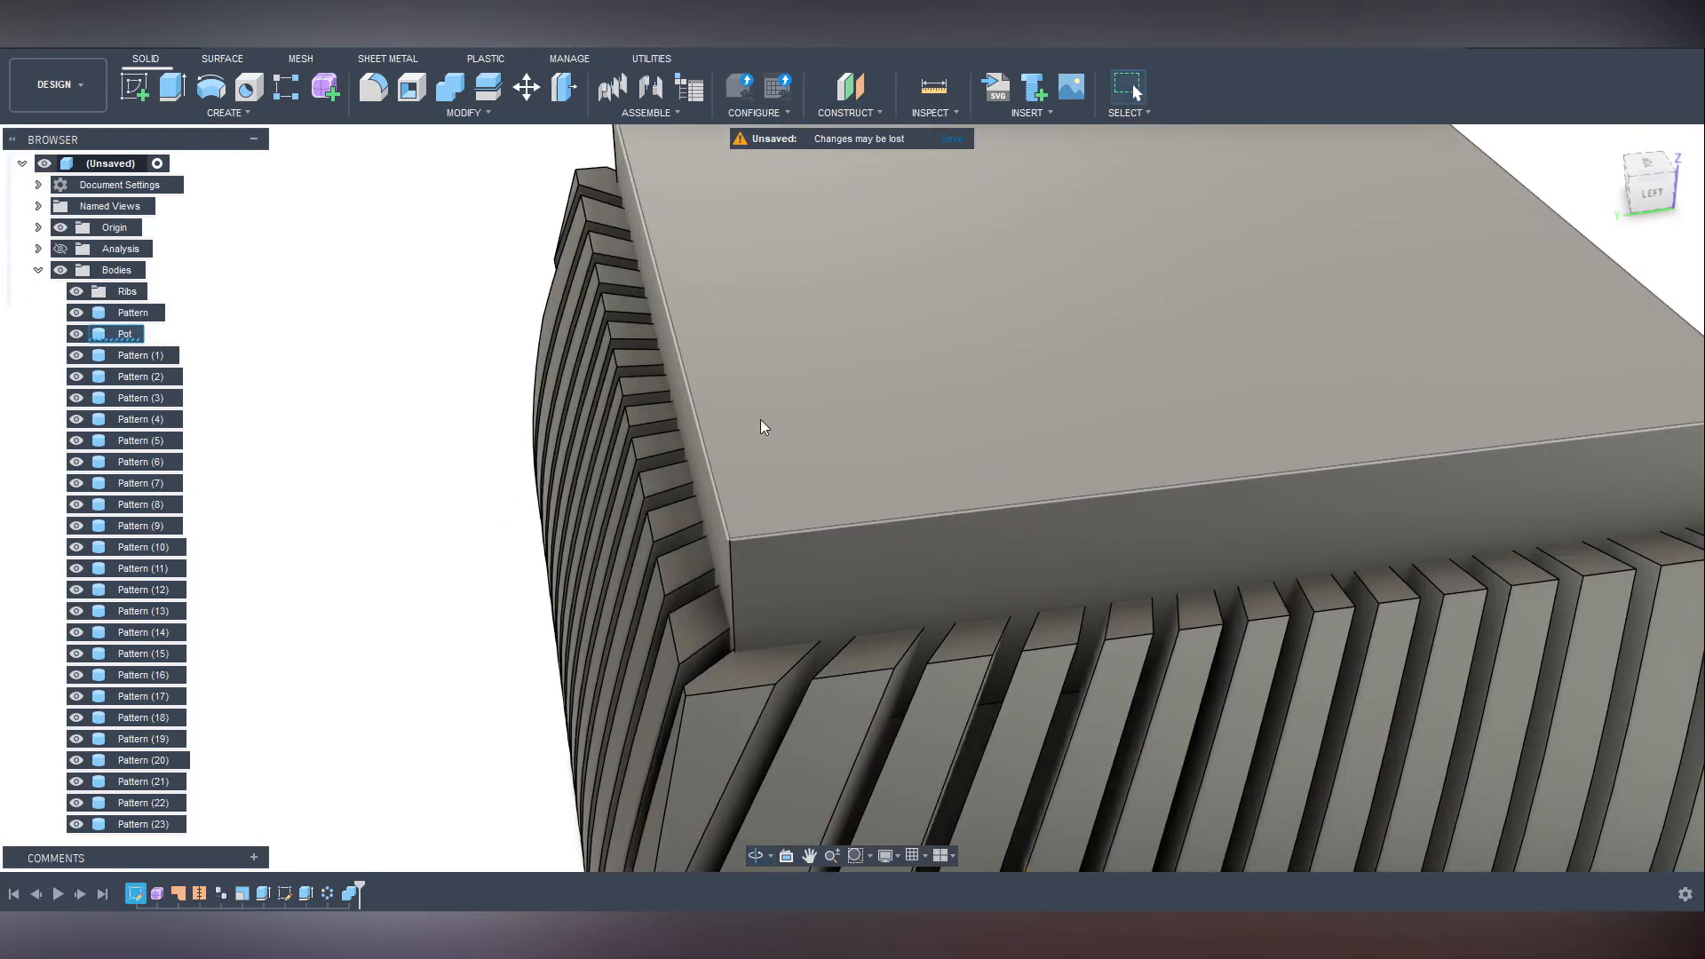
Extrude the pot's upper face by -11 mm as a cut, down to the level of the surrounding pattern.
{"action": "left_click", "coordinate": [821, 277]}
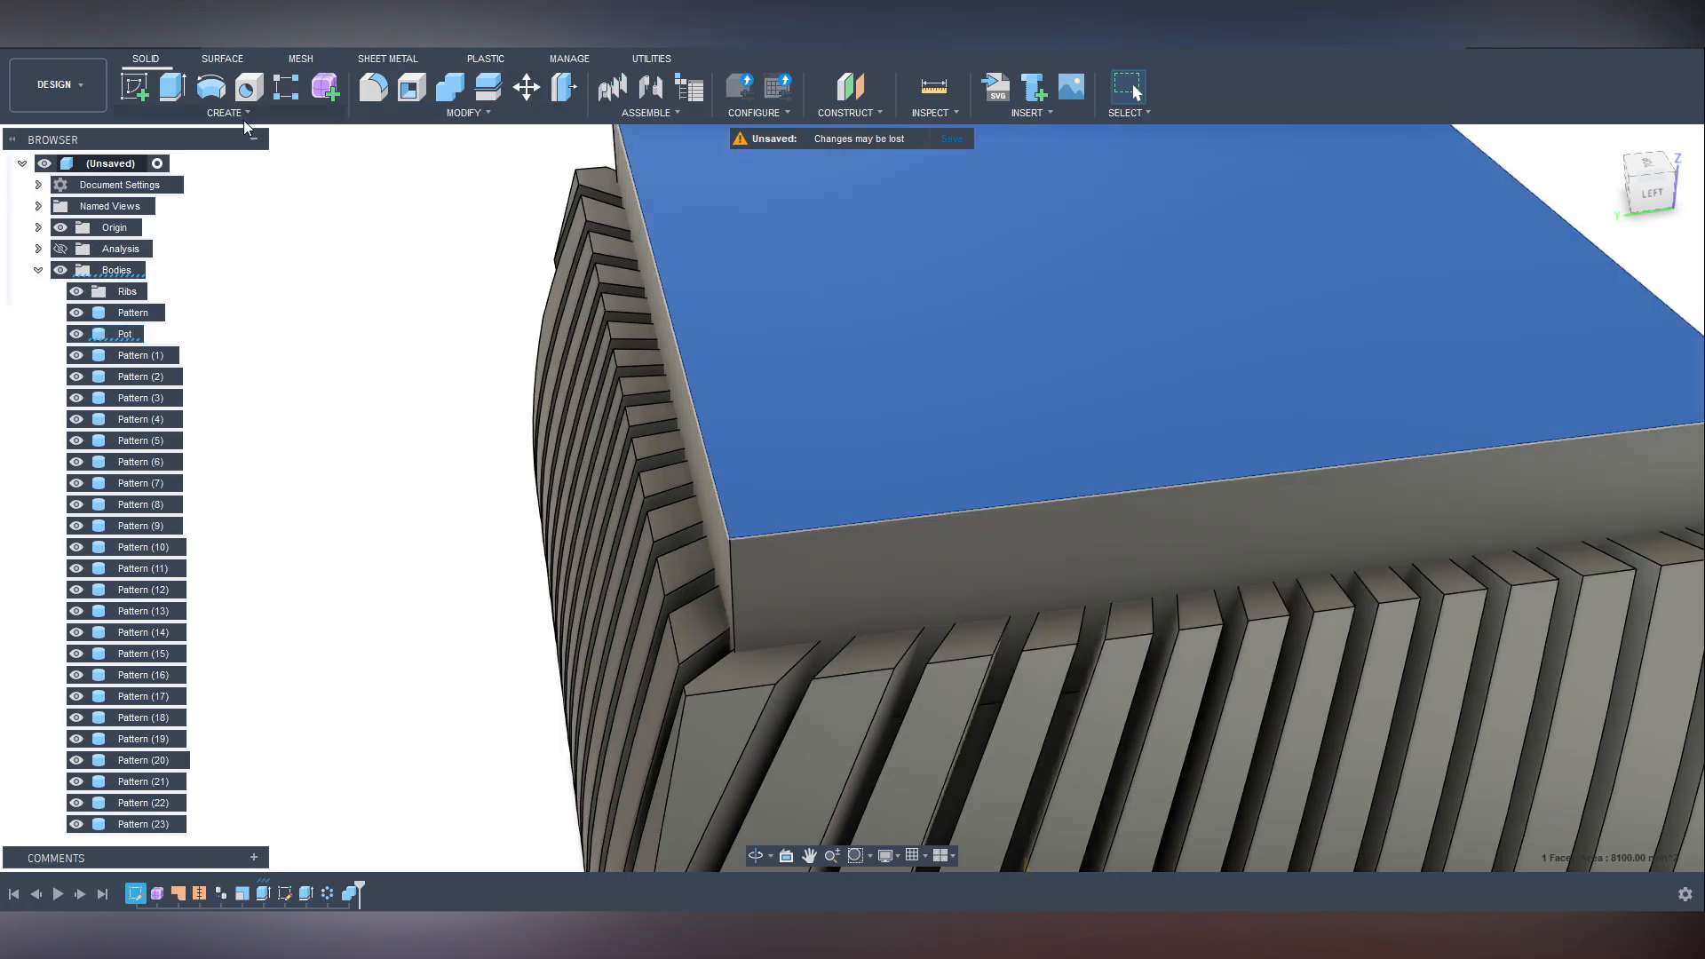
{"action": "left_click", "coordinate": [173, 86]}
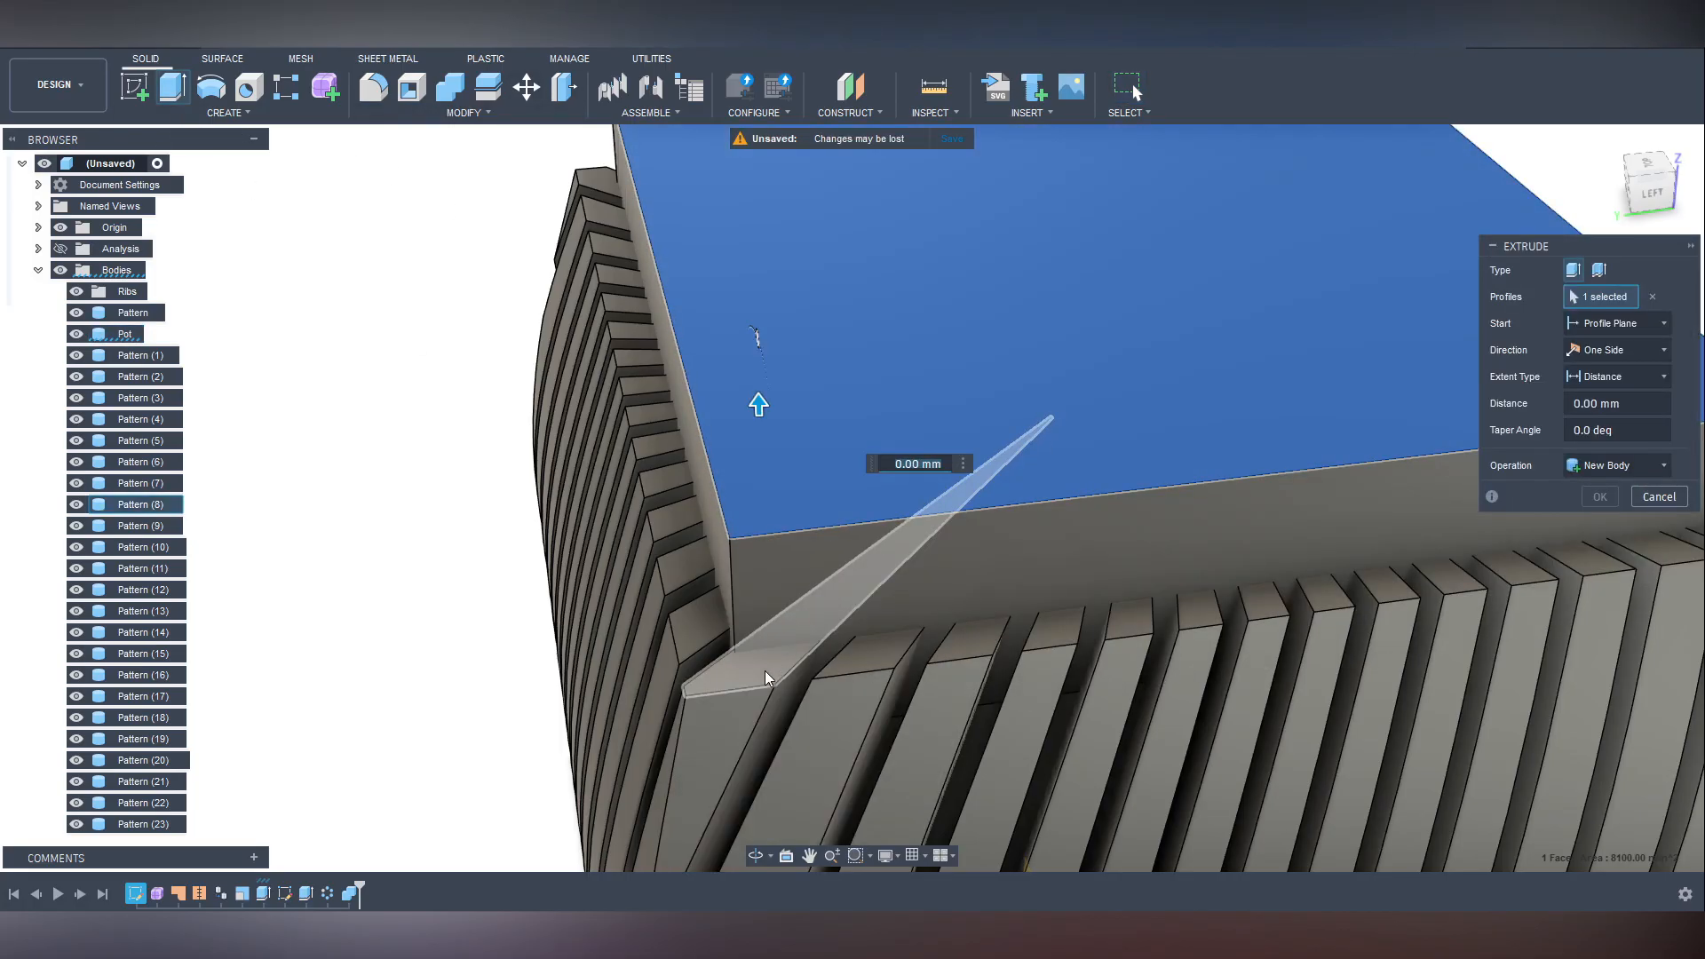
{"action": "type", "text": "-11"}
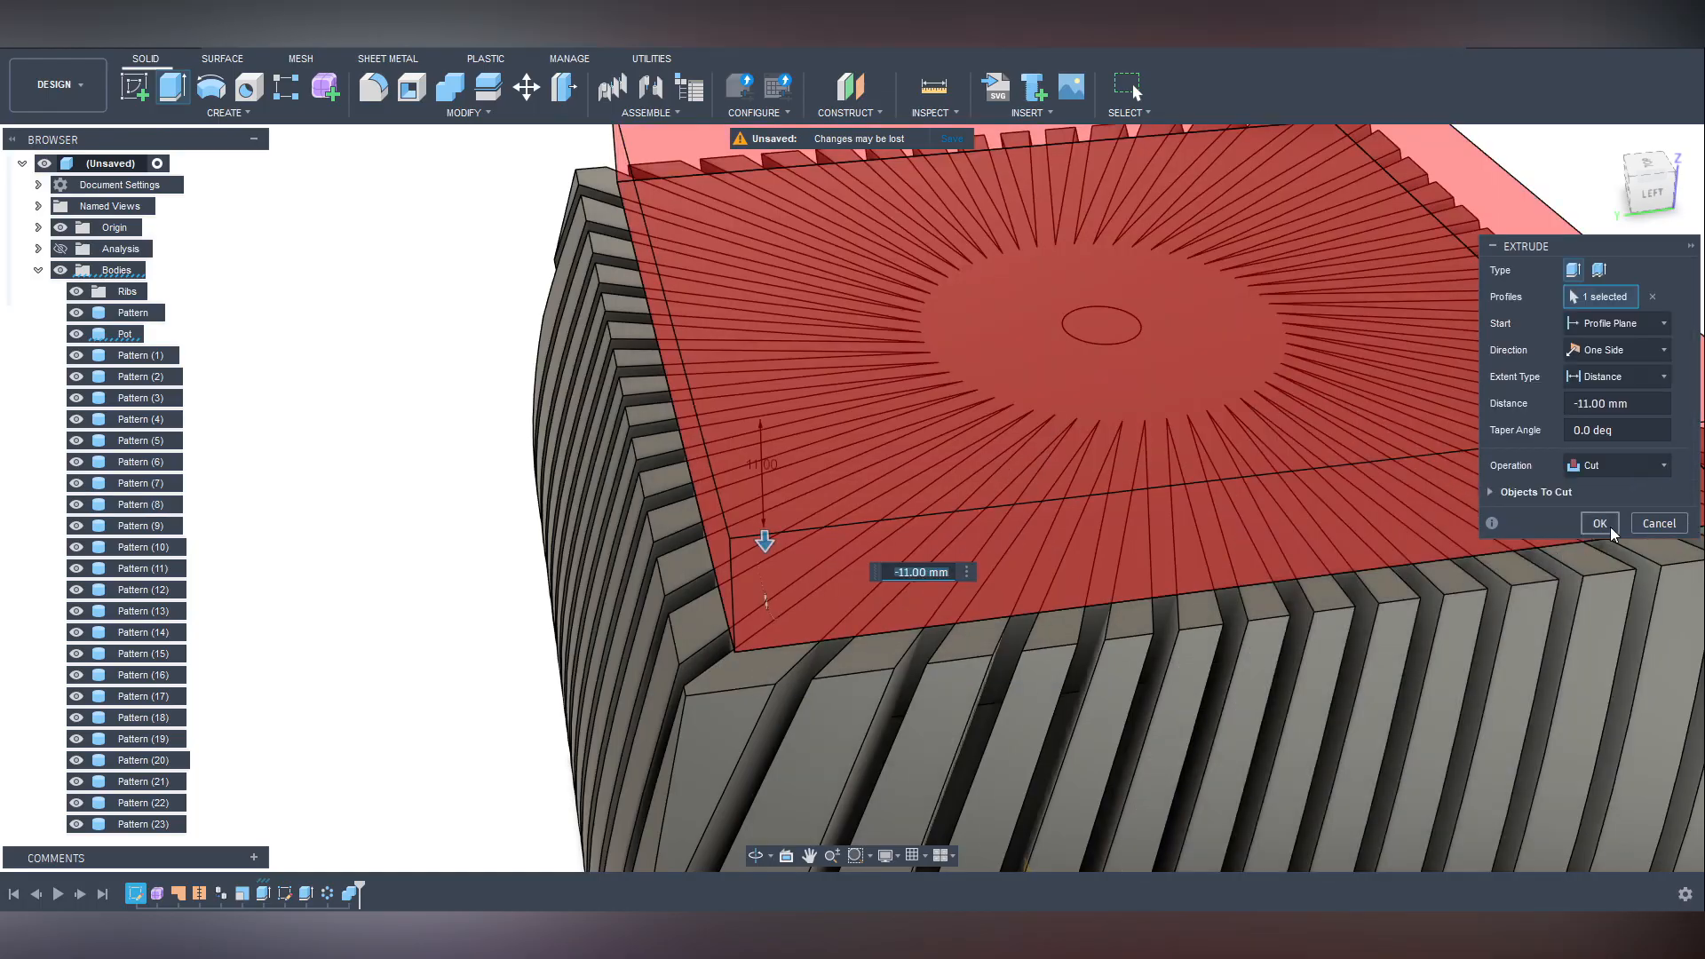
{"action": "left_click", "coordinate": [1604, 524]}
Combine the Pot and all the separate Pattern bodies into a single body using the Join operation.
{"action": "scroll", "coordinate": [790, 658], "scroll_direction": "down", "scroll_amount": 5}
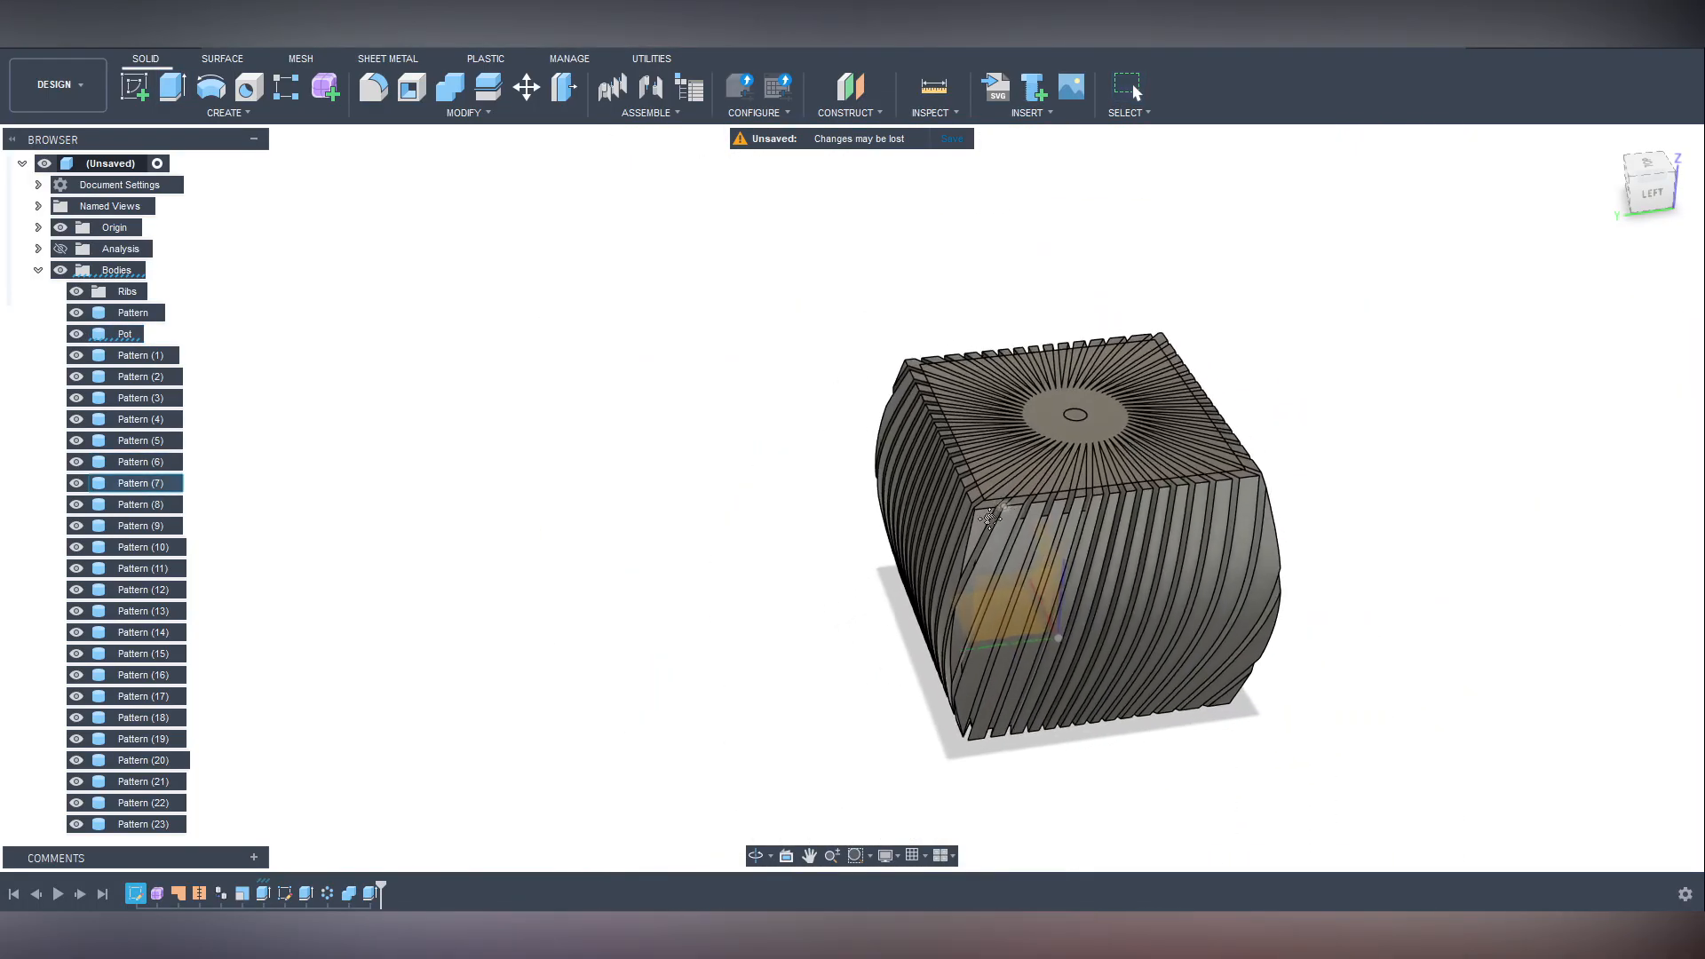
{"action": "left_click_drag", "start_coordinate": [647, 260], "coordinate": [1560, 883]}
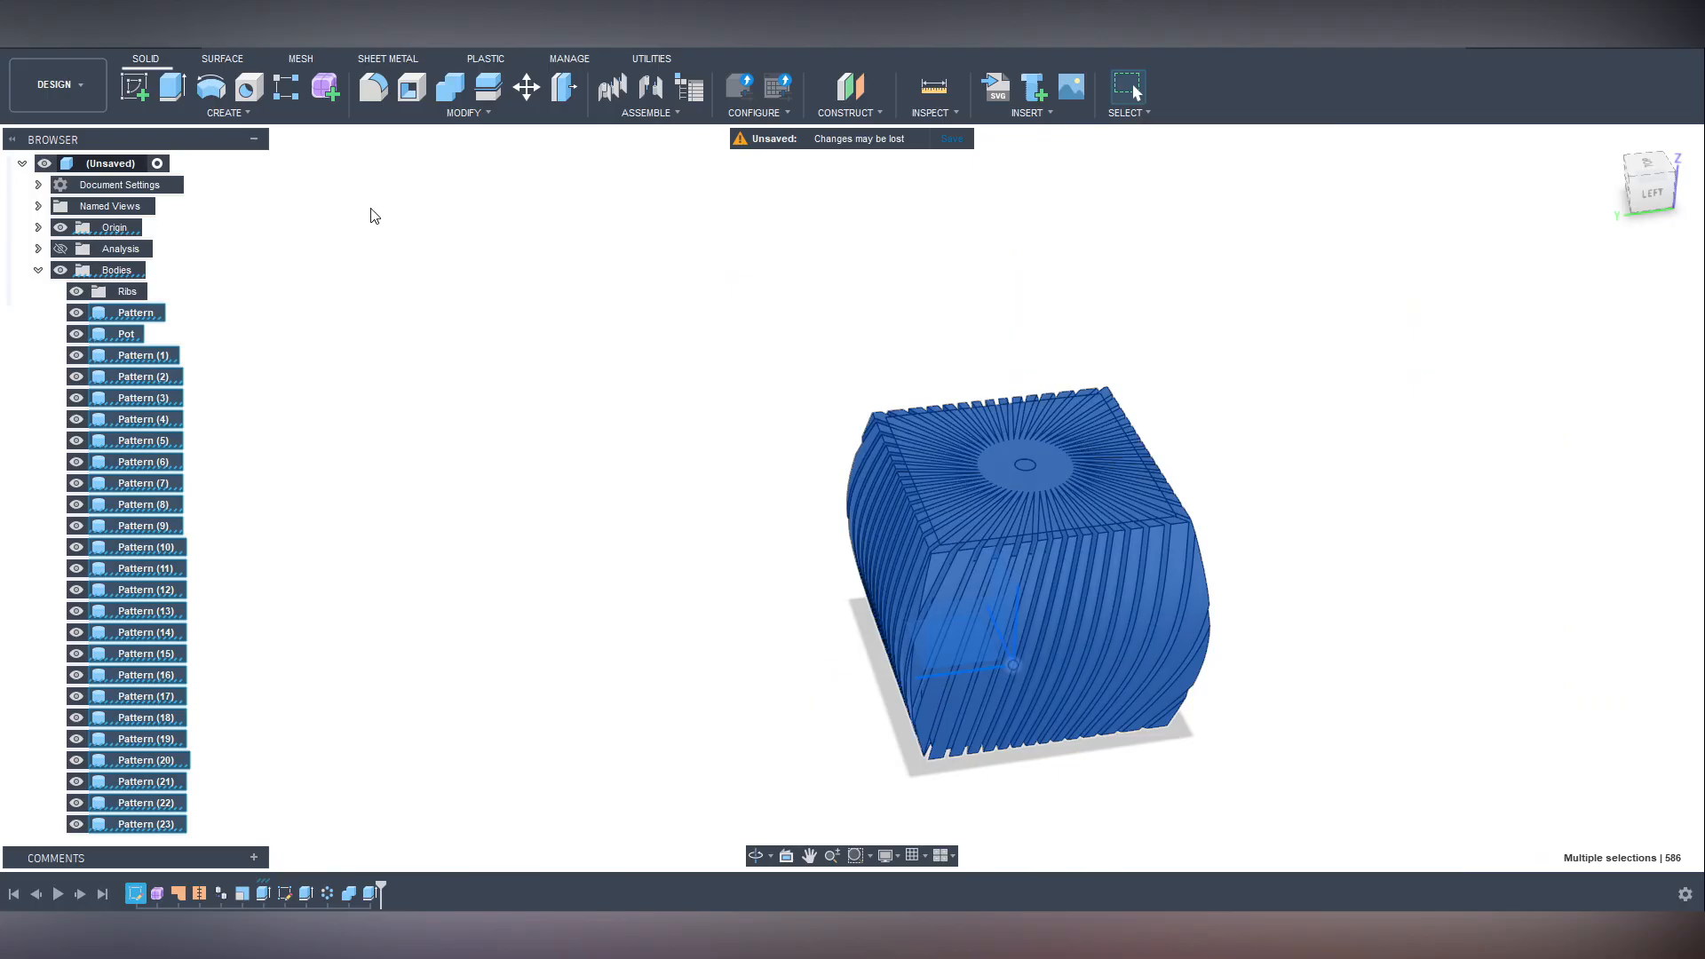
{"action": "left_click", "coordinate": [449, 89]}
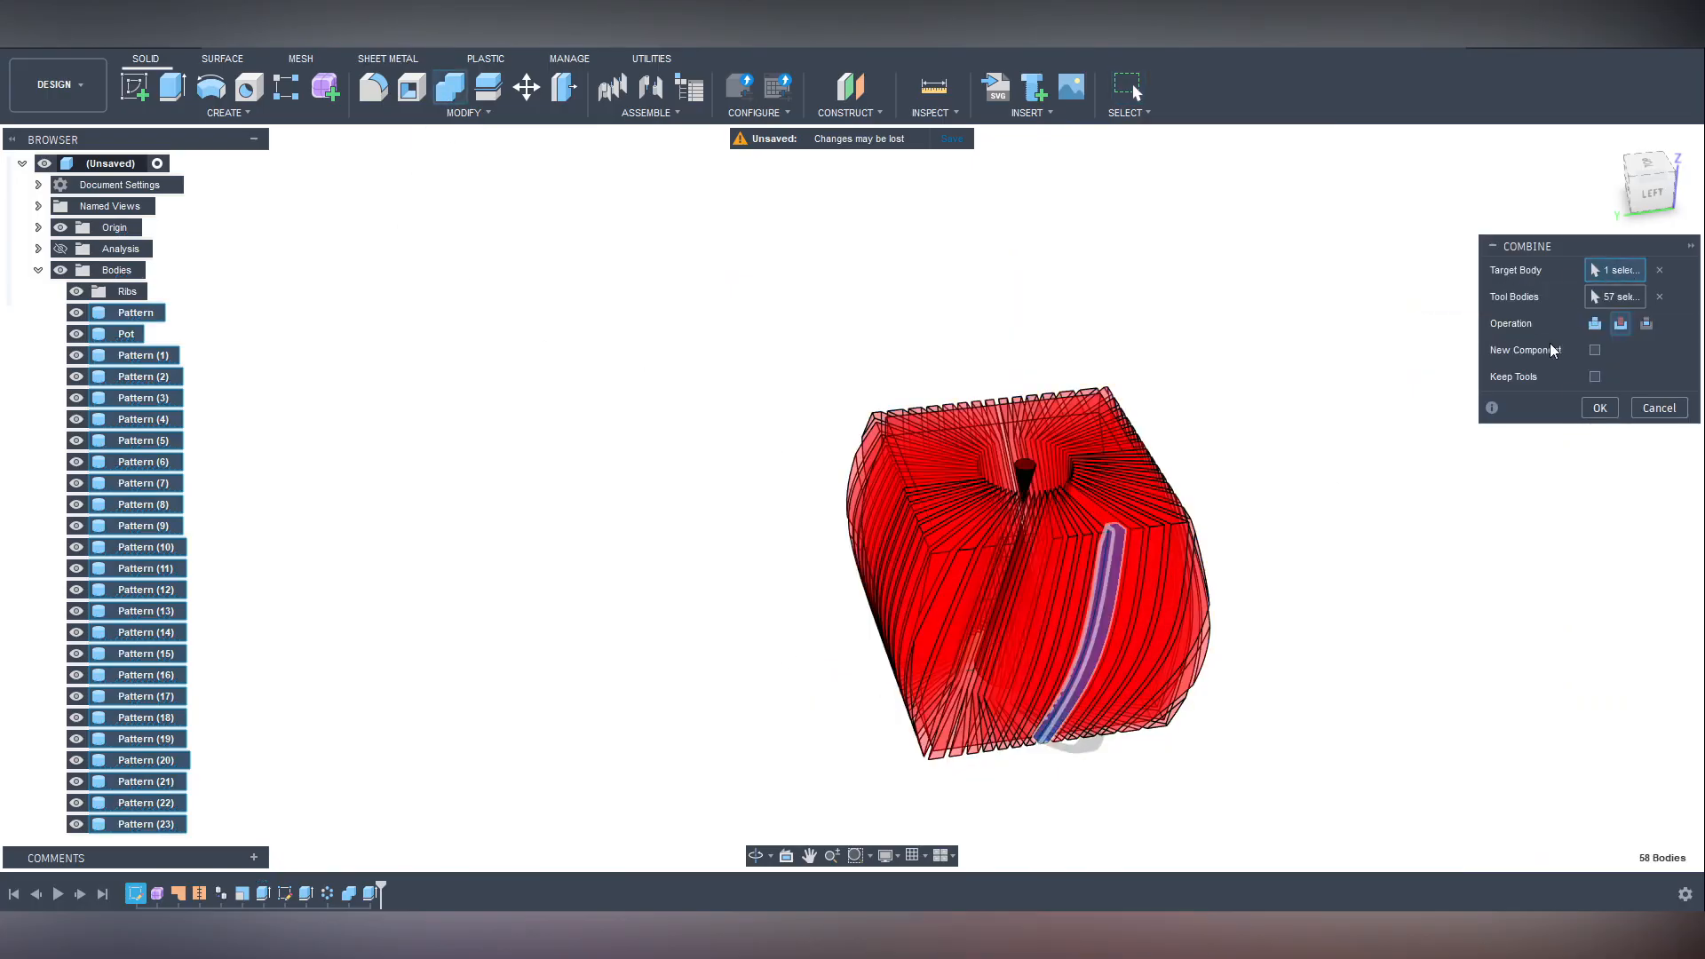
{"action": "left_click", "coordinate": [1595, 323]}
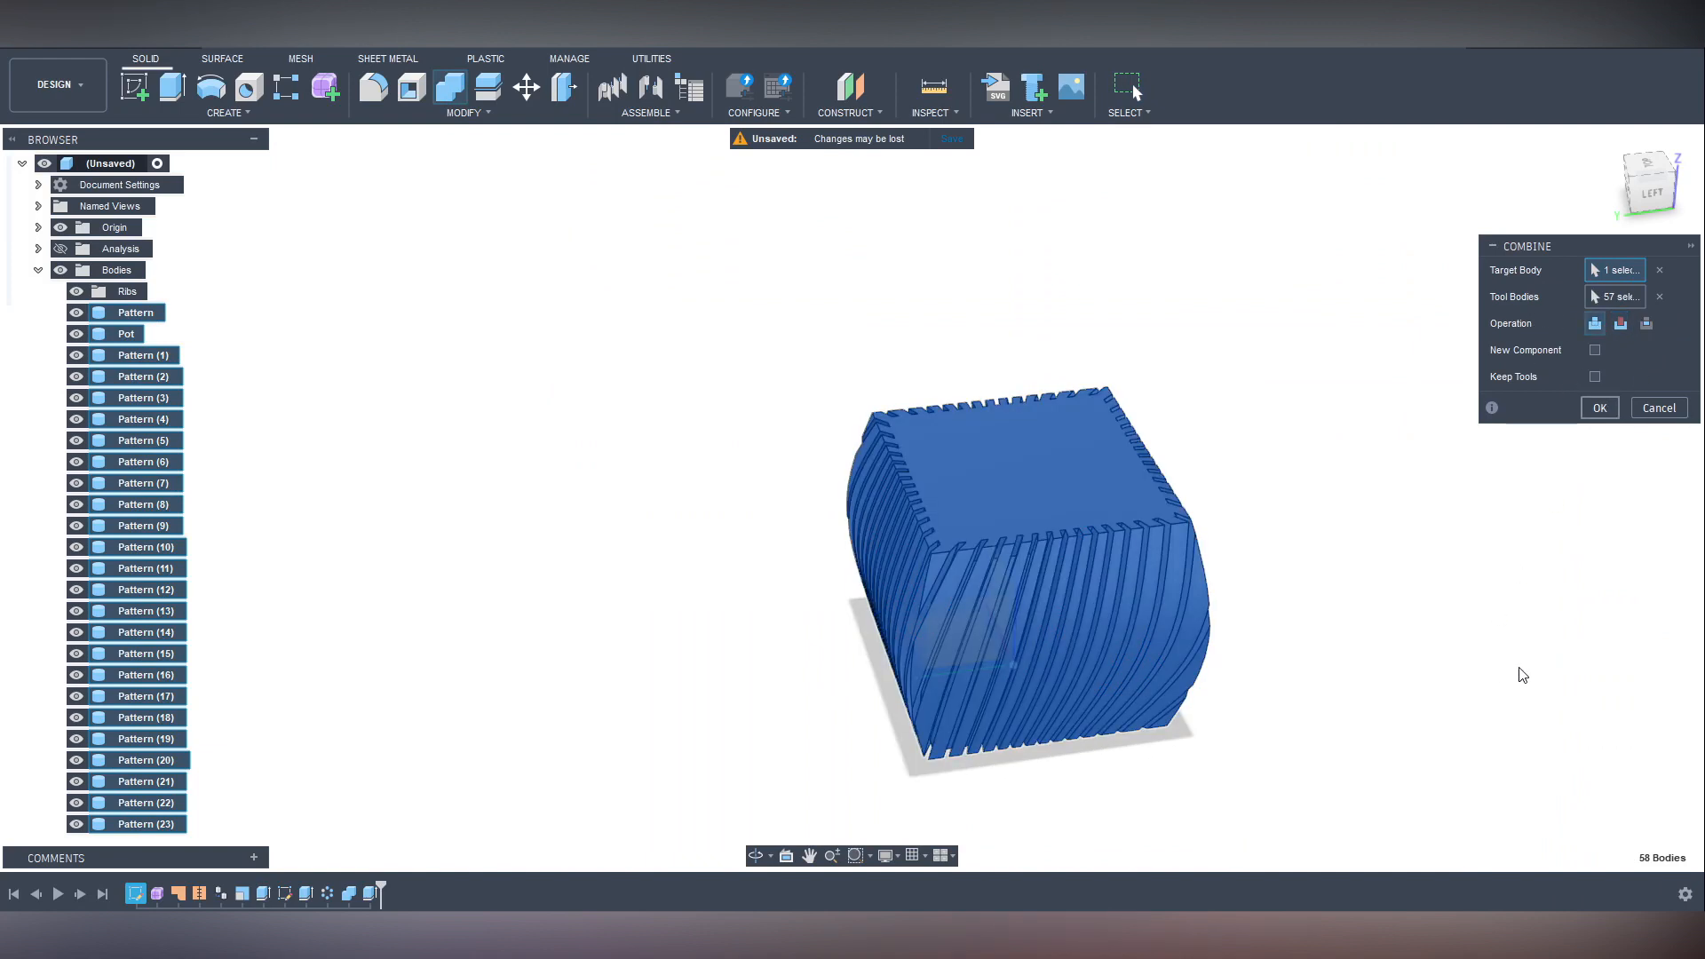
{"action": "key", "text": "Return"}
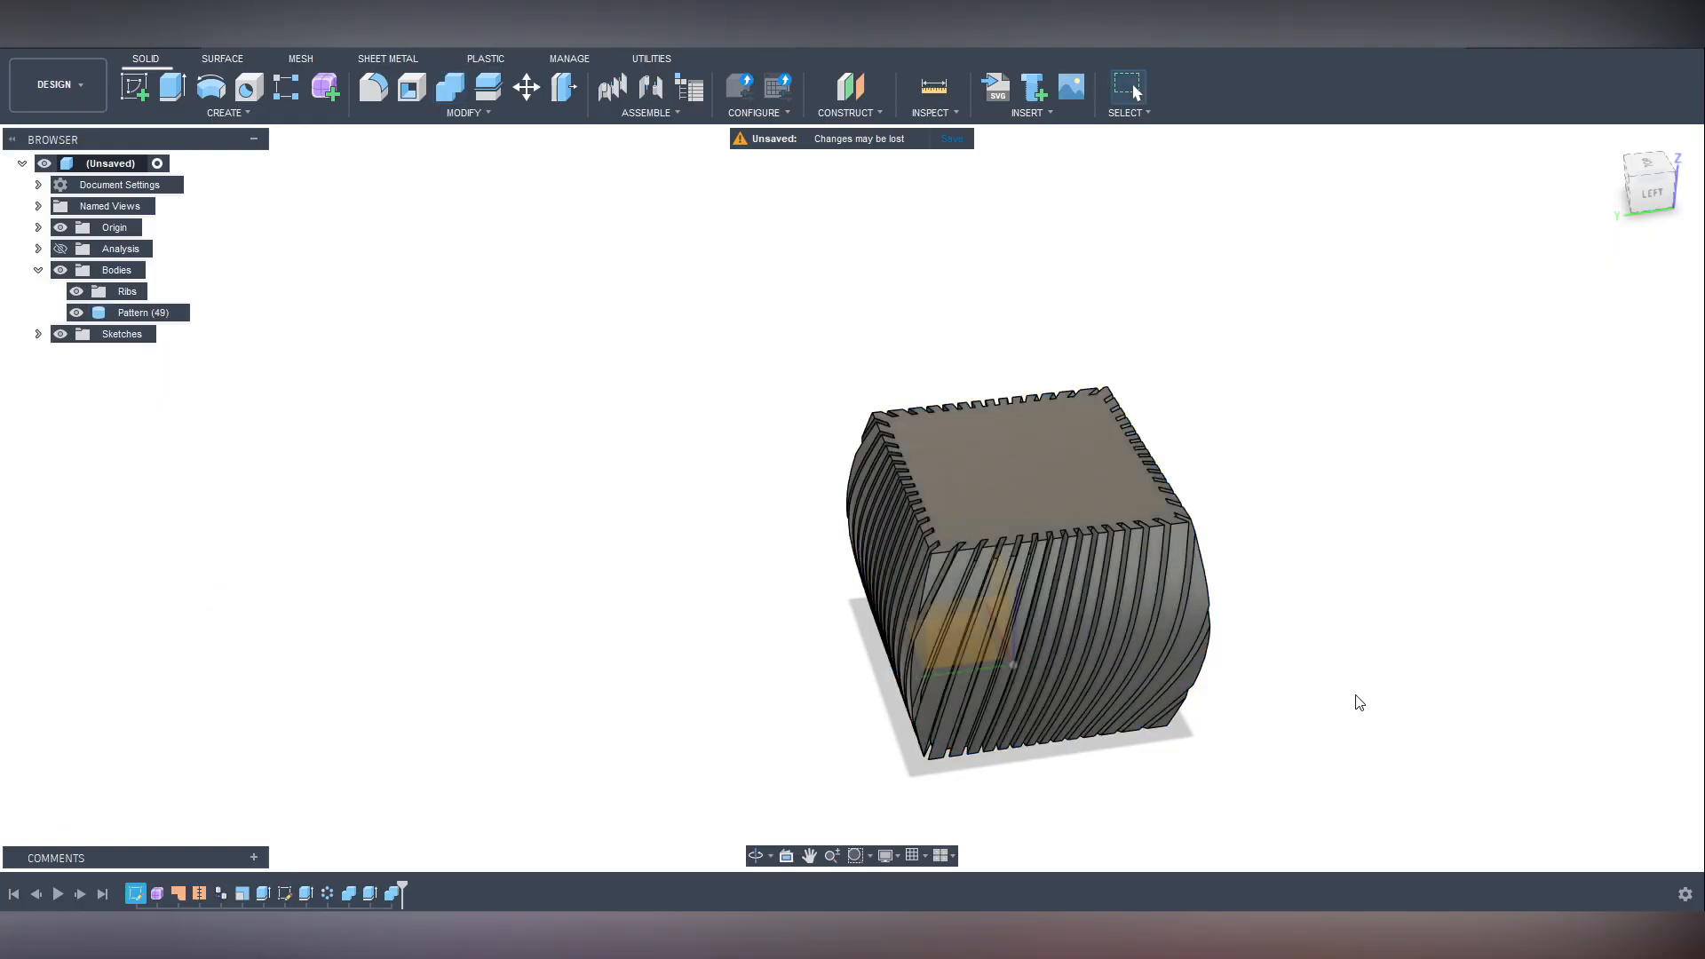
{"action": "middle_click_drag", "start_coordinate": [1363, 737], "coordinate": [1107, 633], "text": "shift"}
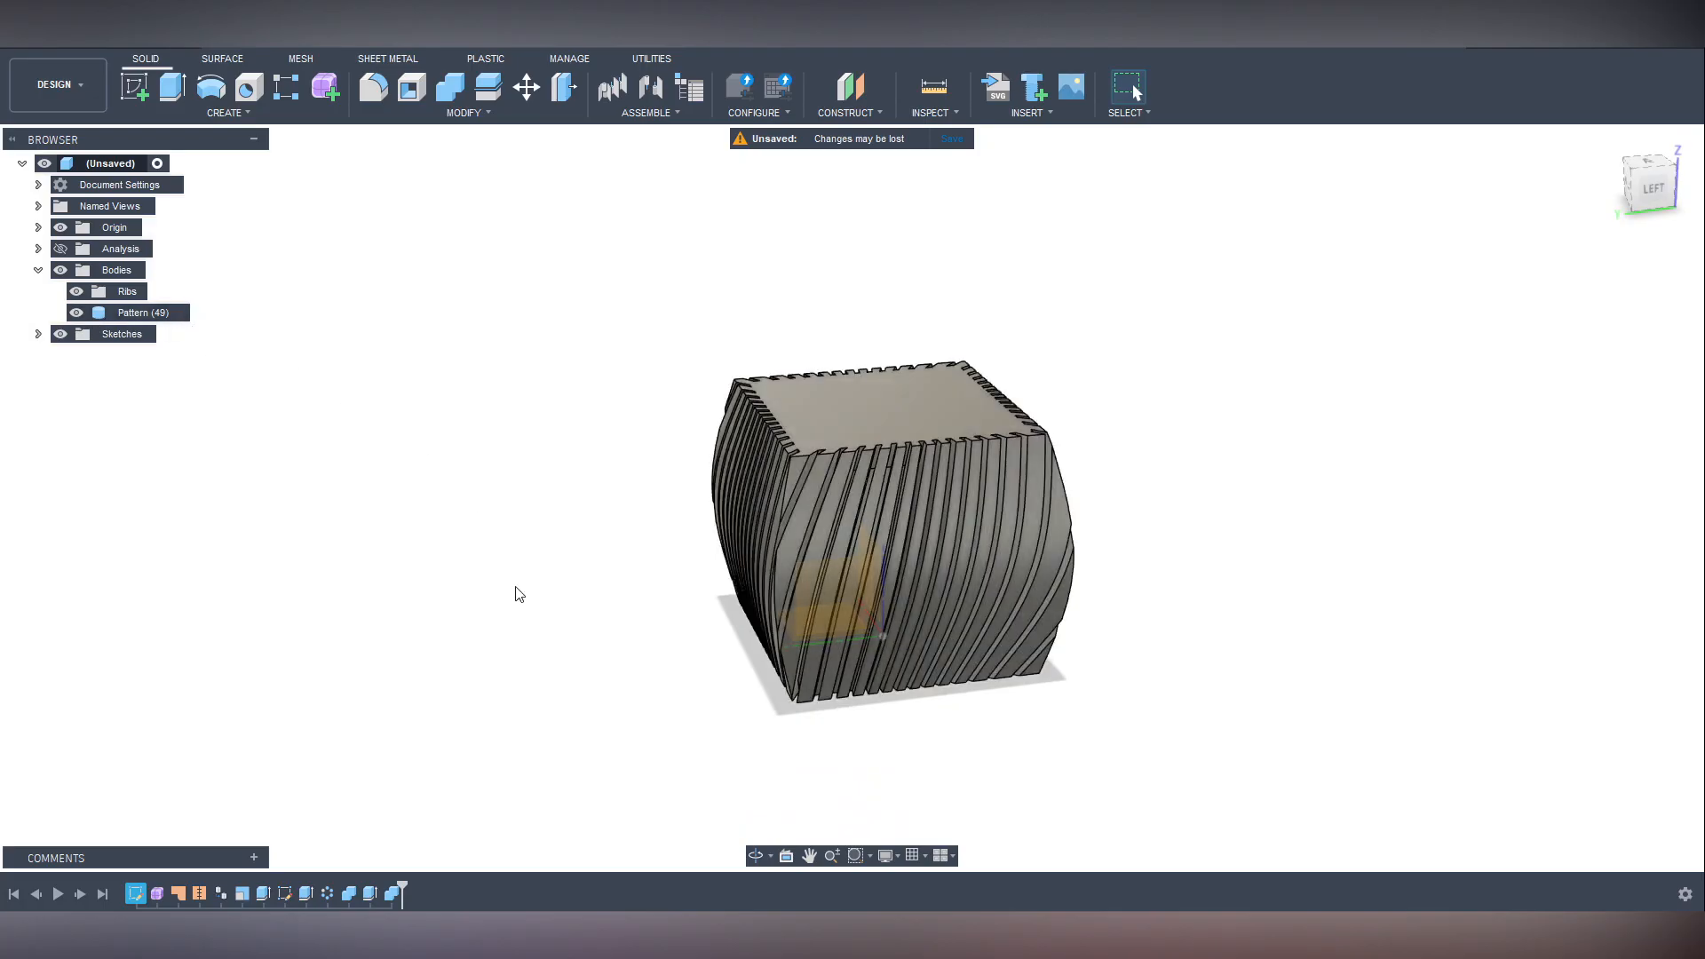
{"action": "middle_click_drag", "start_coordinate": [622, 685], "coordinate": [963, 494], "text": "shift"}
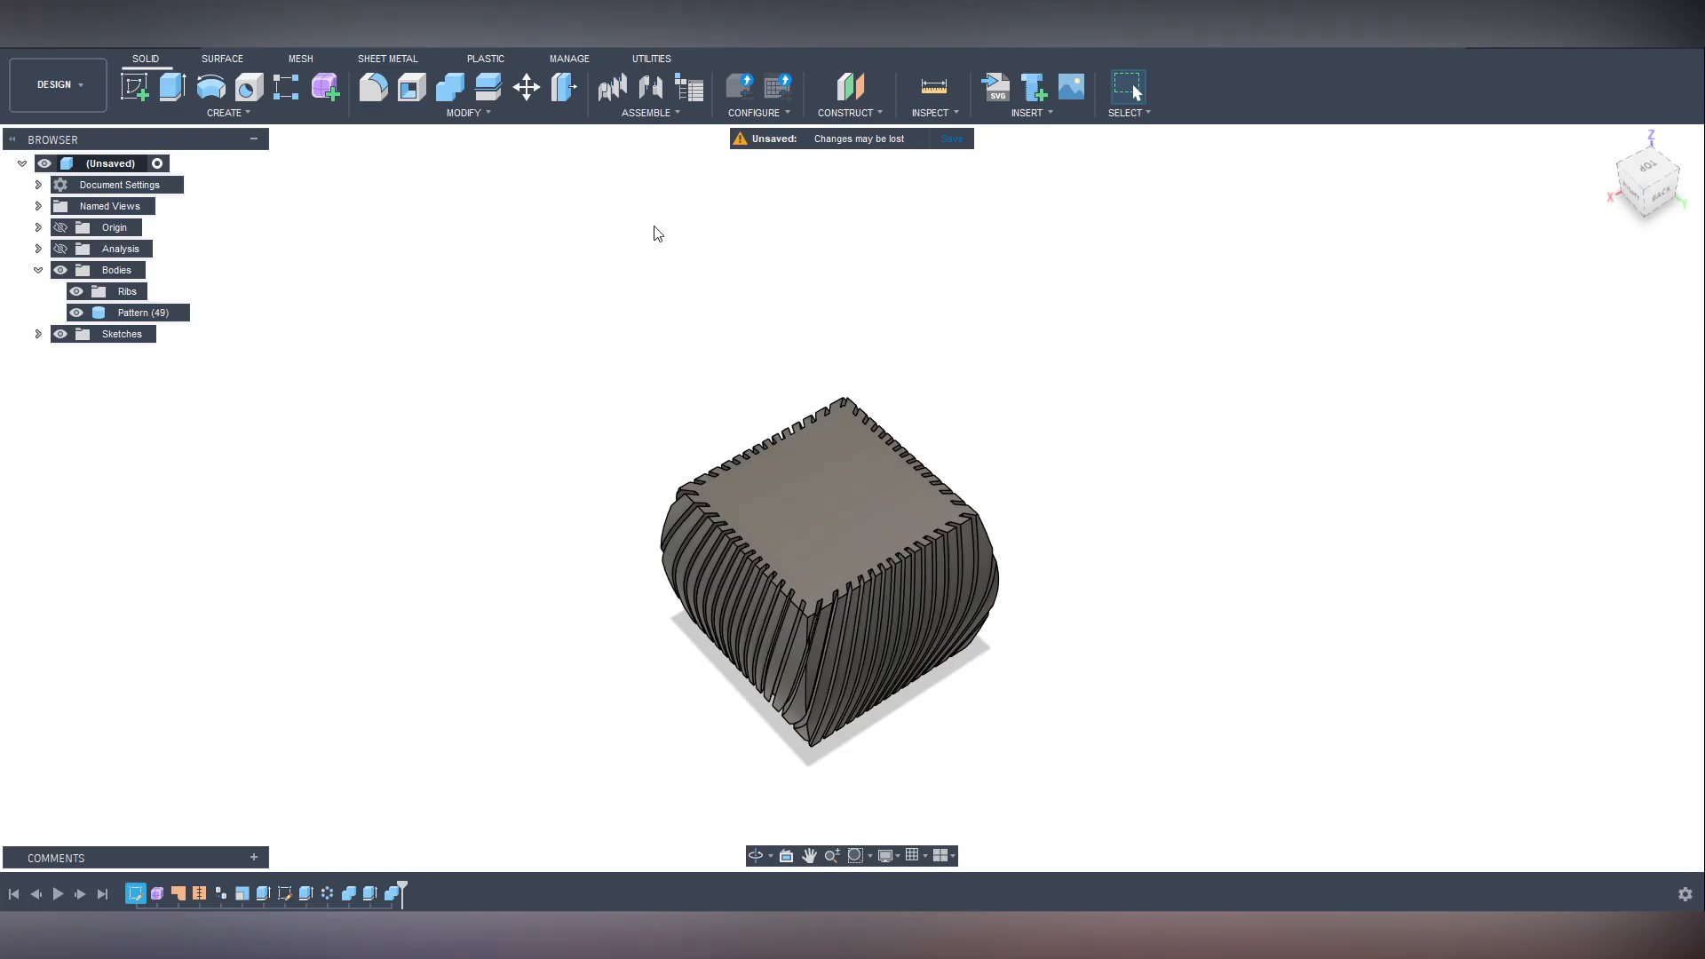
Create a sketch on the horizontal origin plane with an 85 × 85 mm center rectangle beside the pot, centred on the red axis.
{"action": "left_click", "coordinate": [135, 86]}
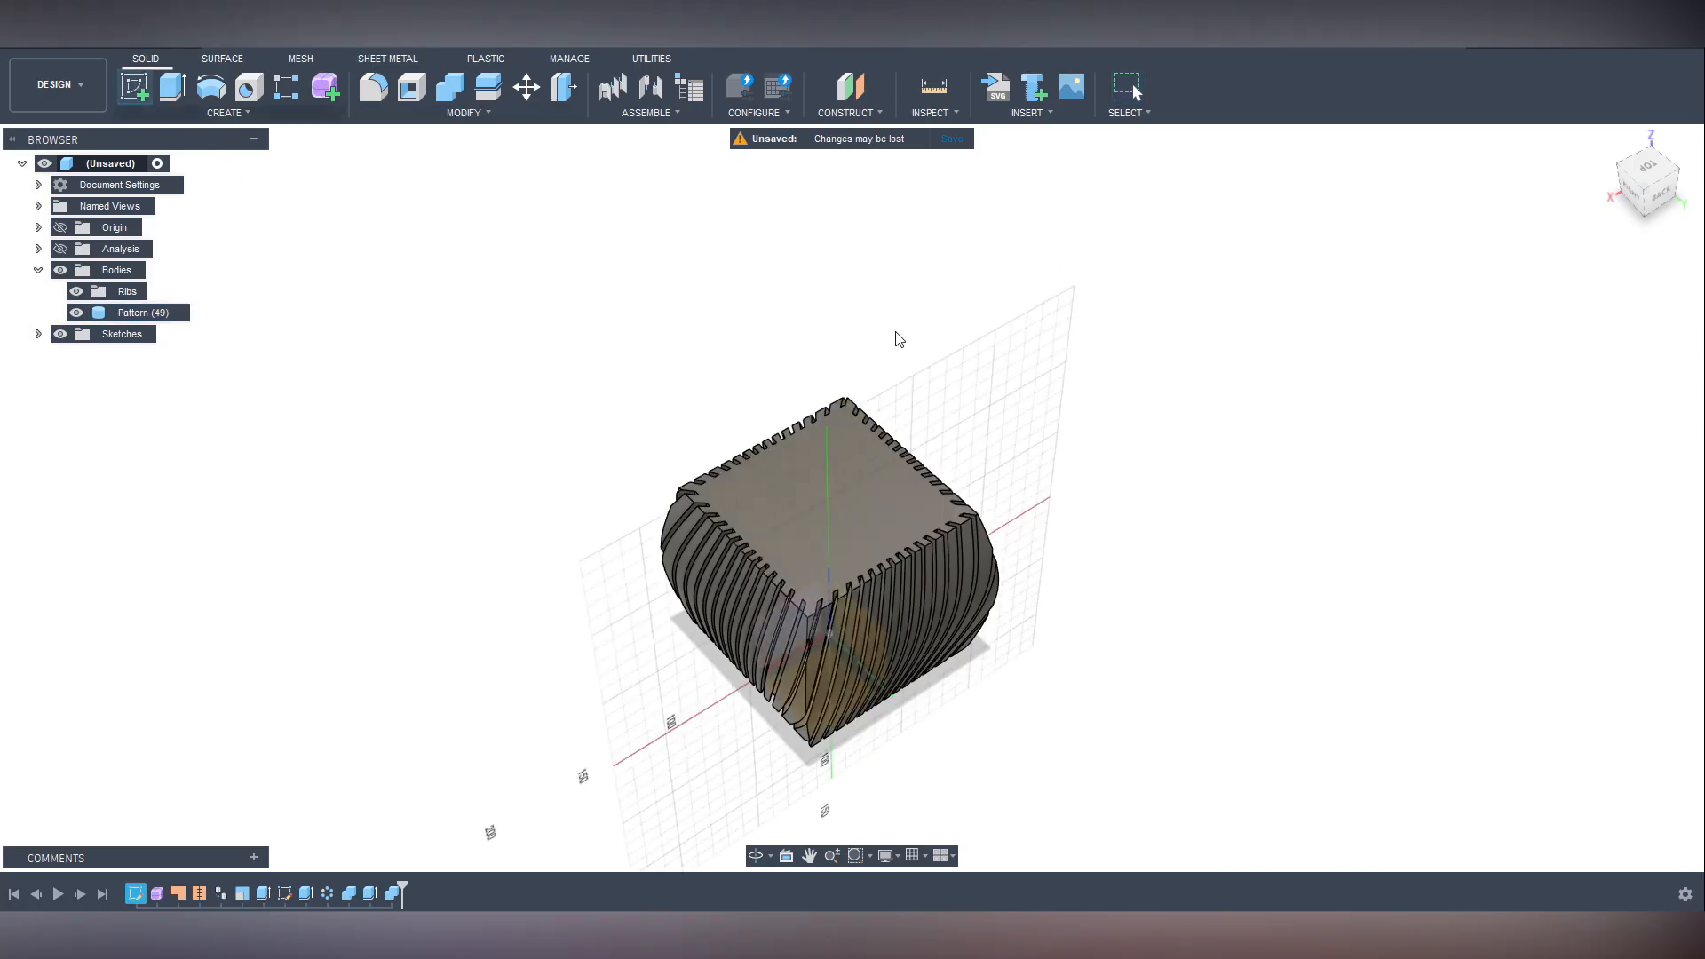
{"action": "left_click", "coordinate": [968, 719]}
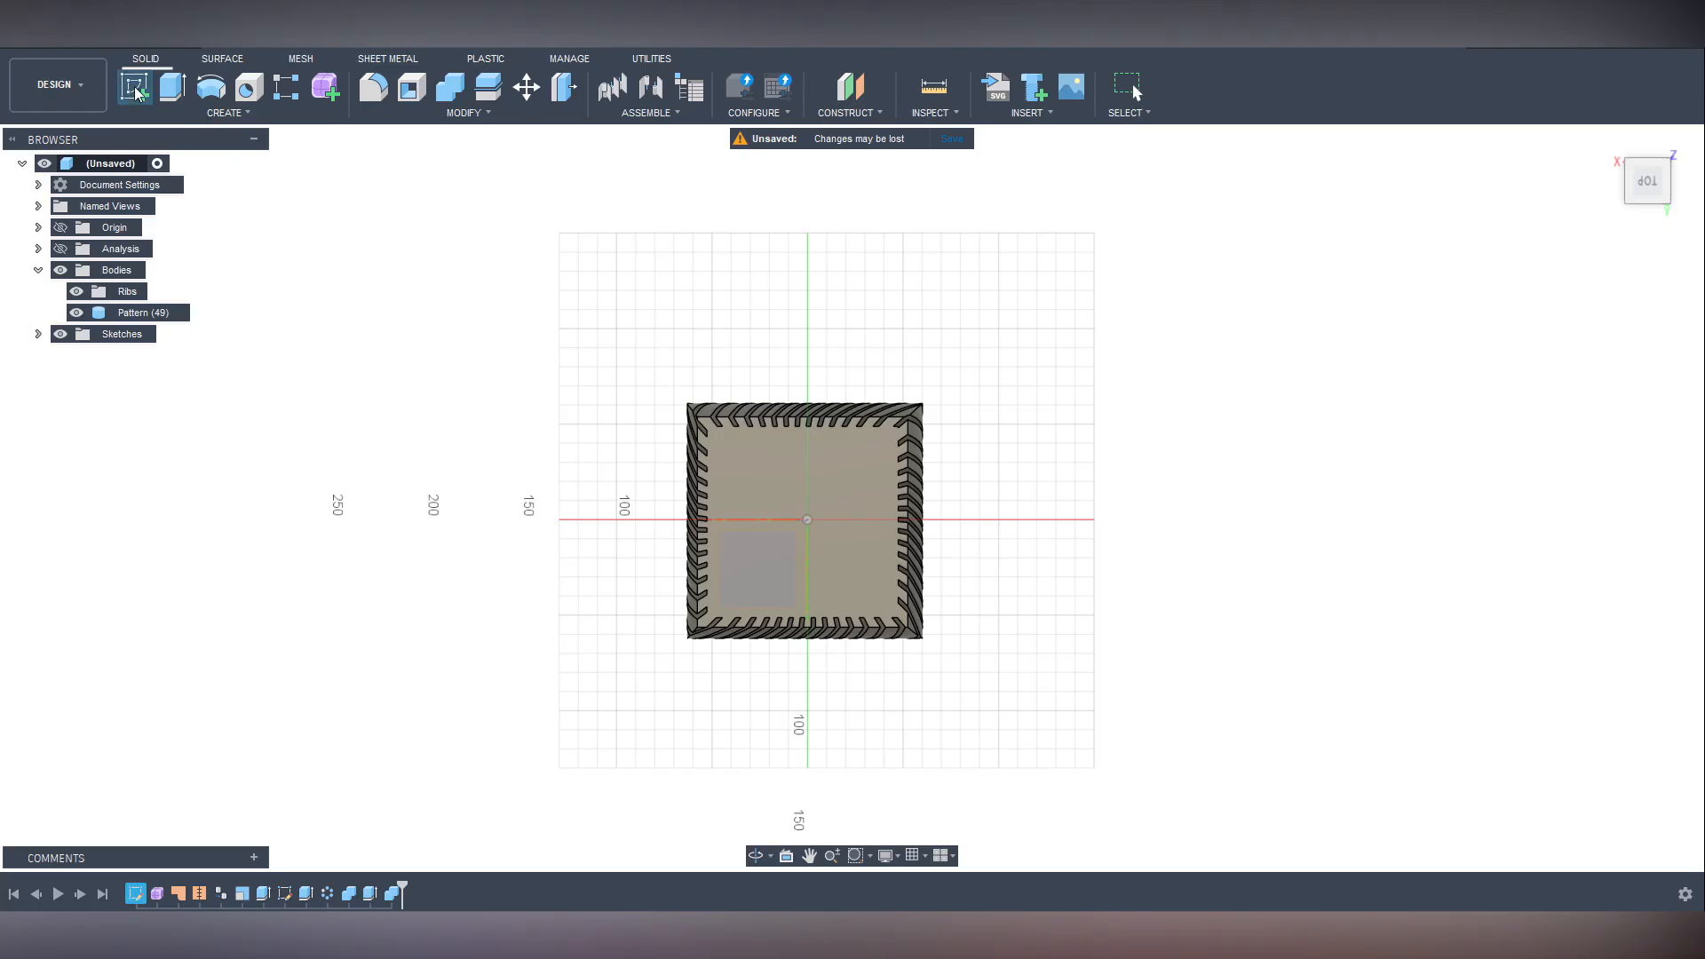
{"action": "left_click", "coordinate": [1095, 520]}
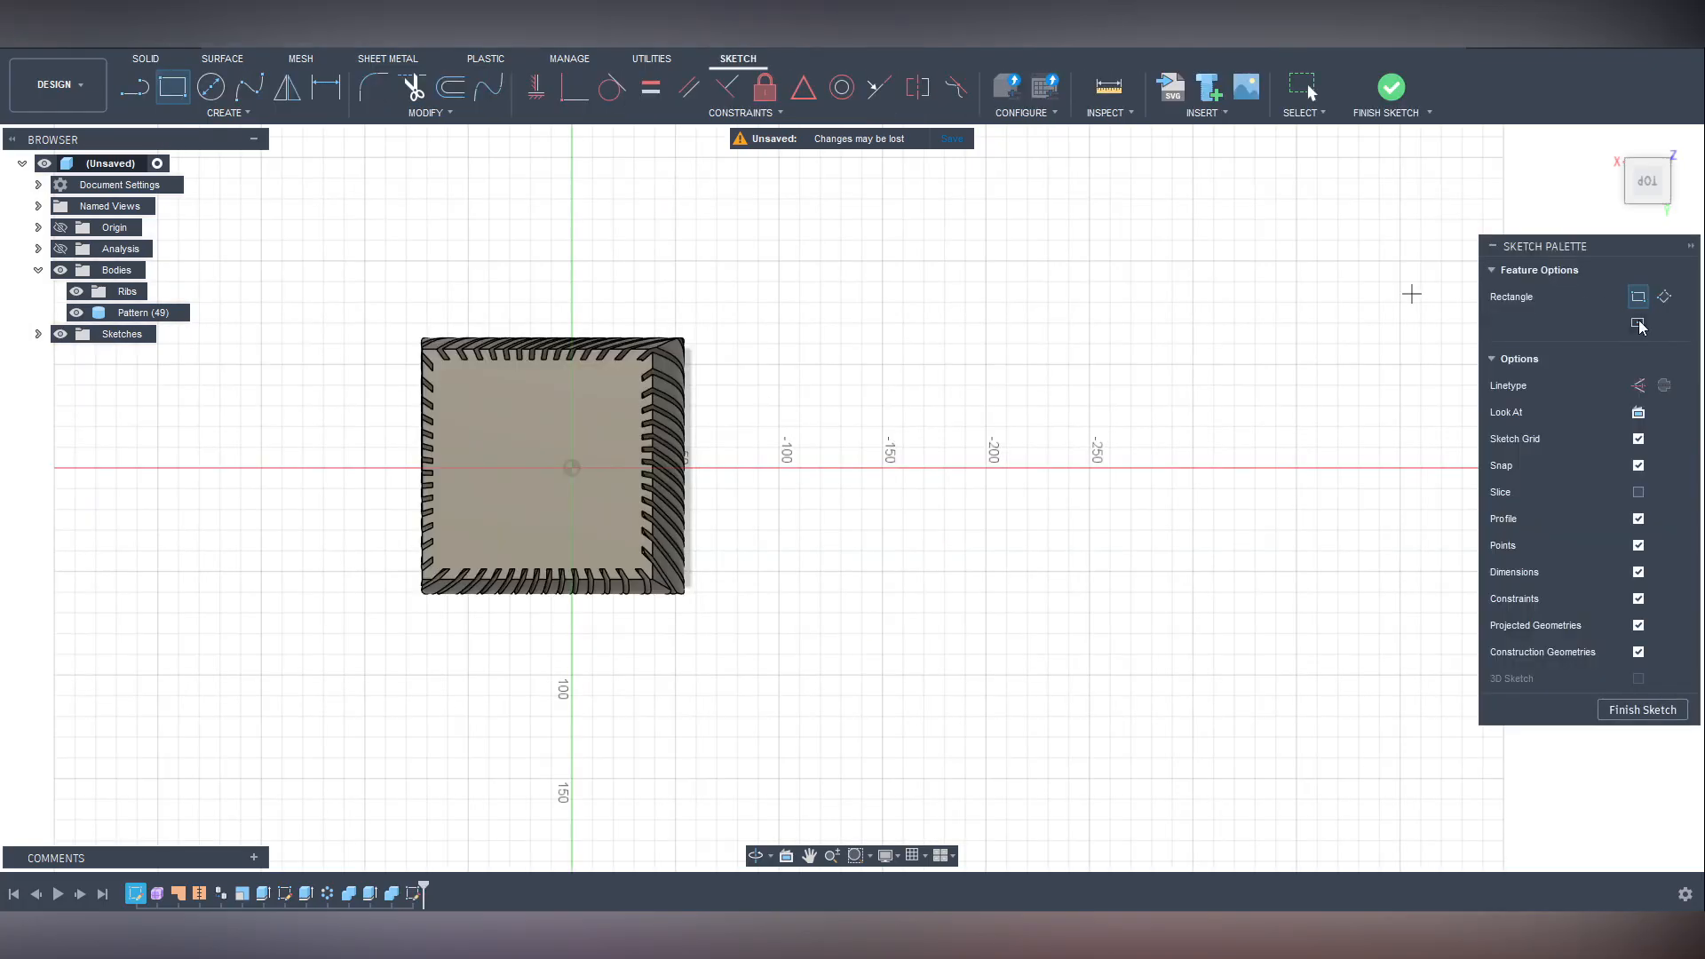
{"action": "left_click", "coordinate": [1638, 324]}
{"action": "left_click", "coordinate": [1027, 468]}
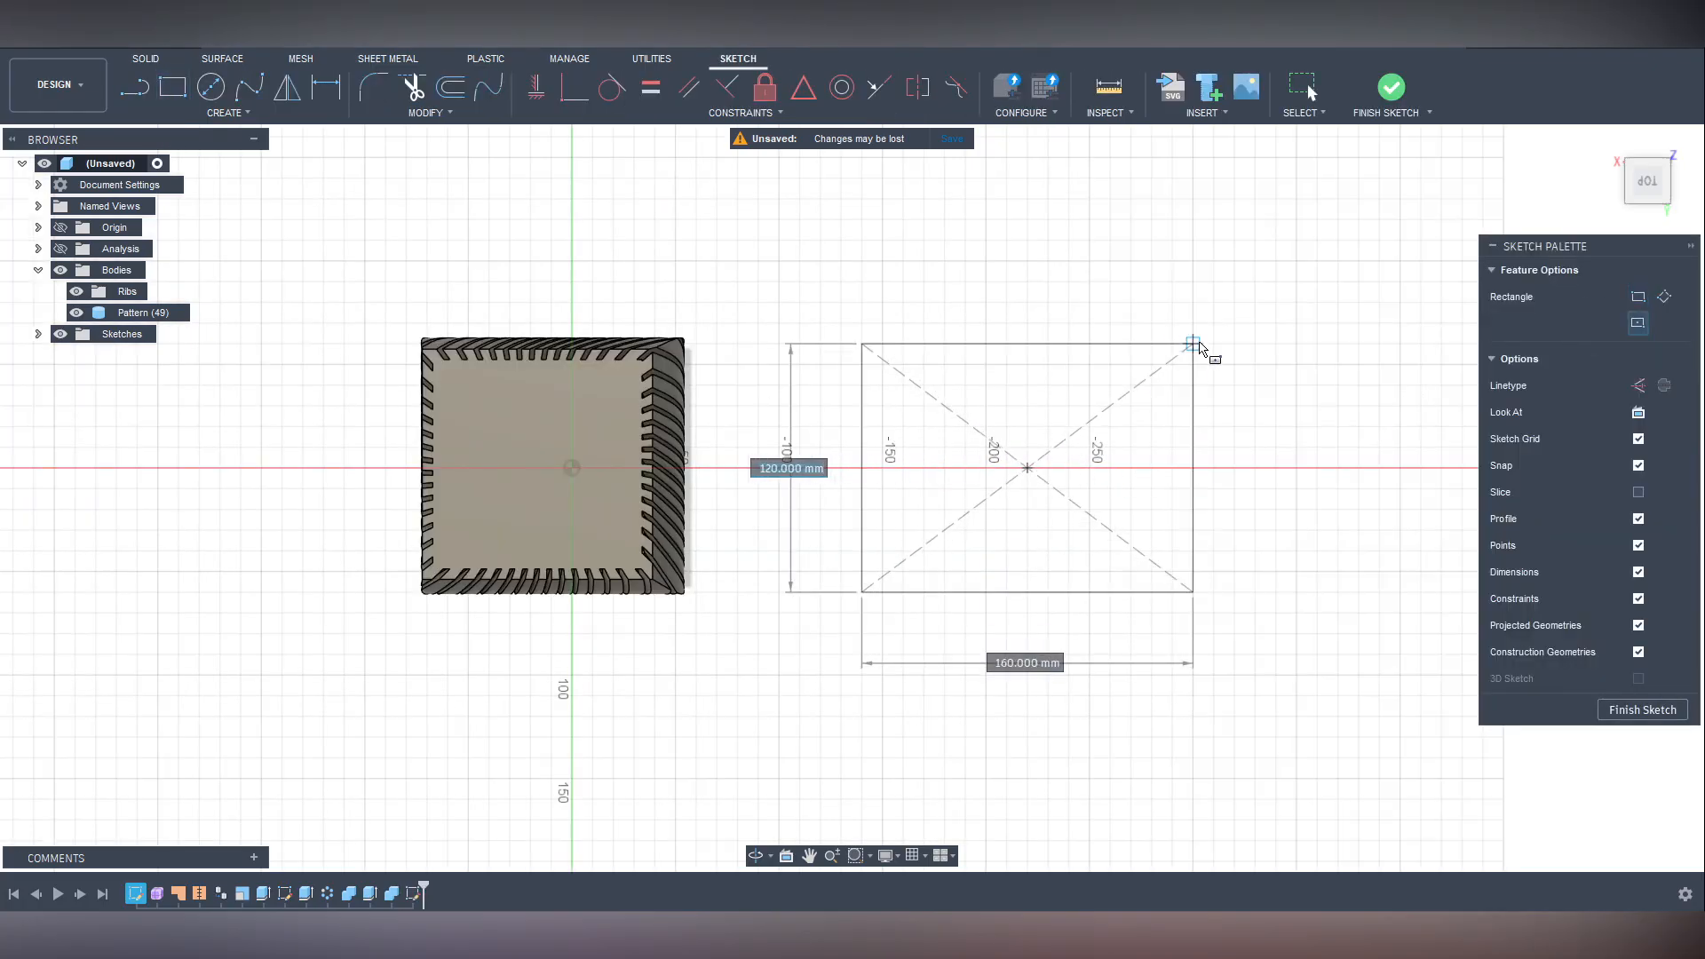
{"action": "type", "text": "85"}
{"action": "key", "text": "Tab"}
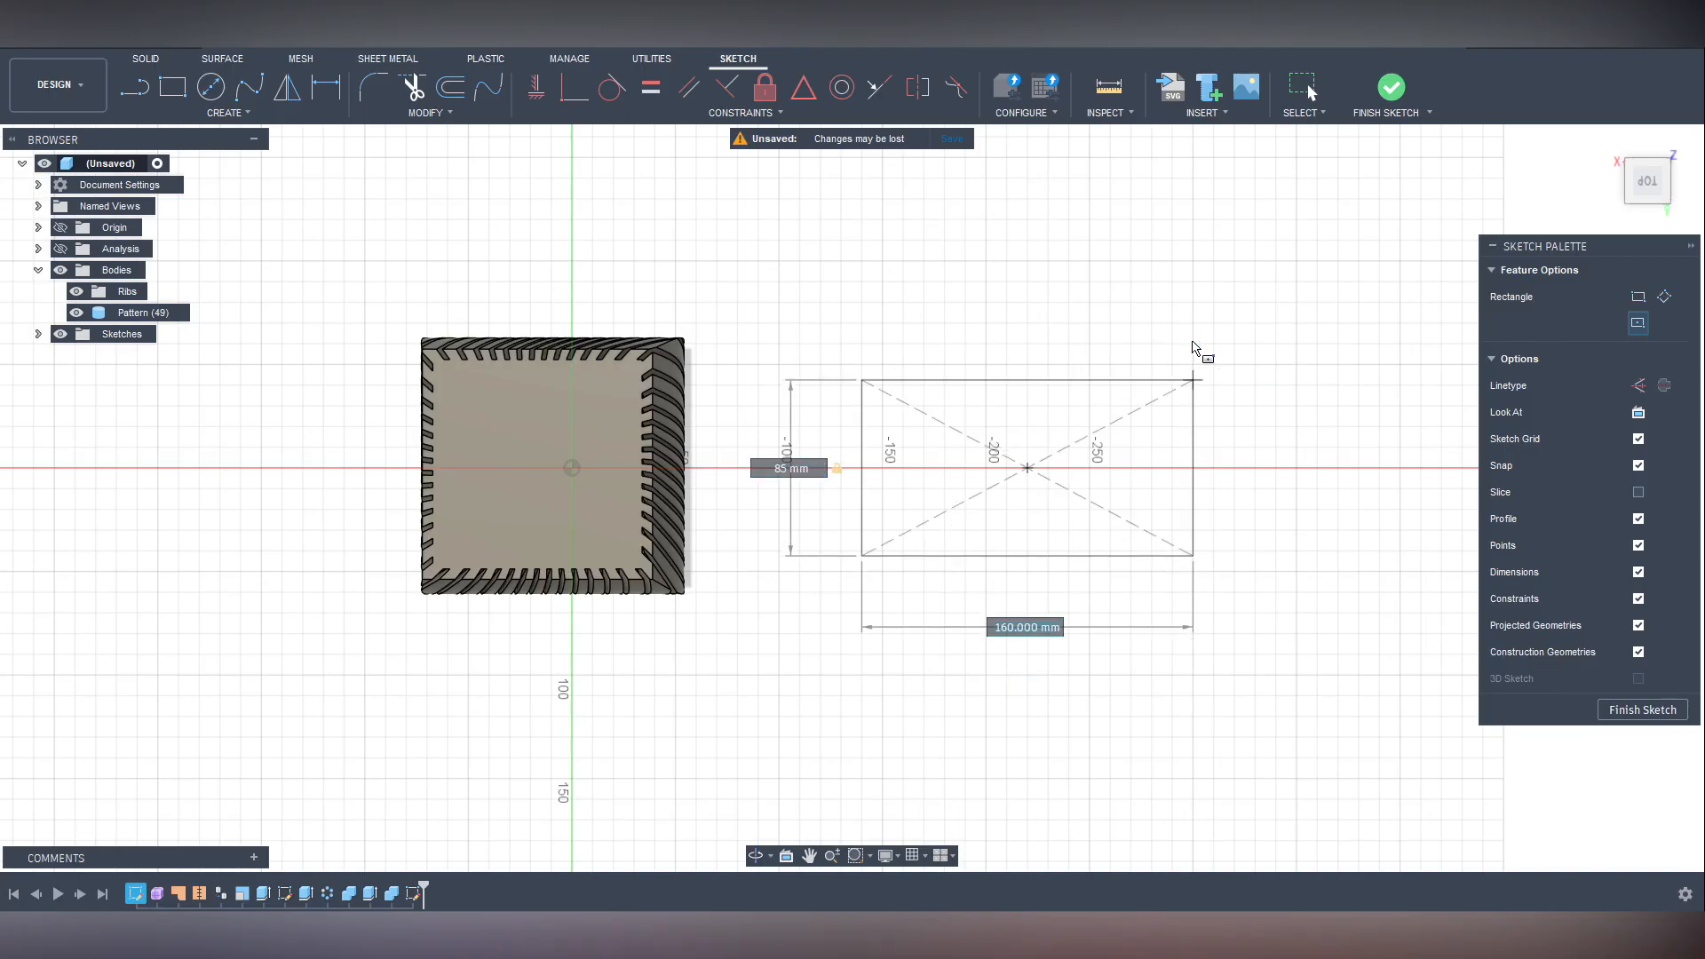
{"action": "type", "text": "85"}
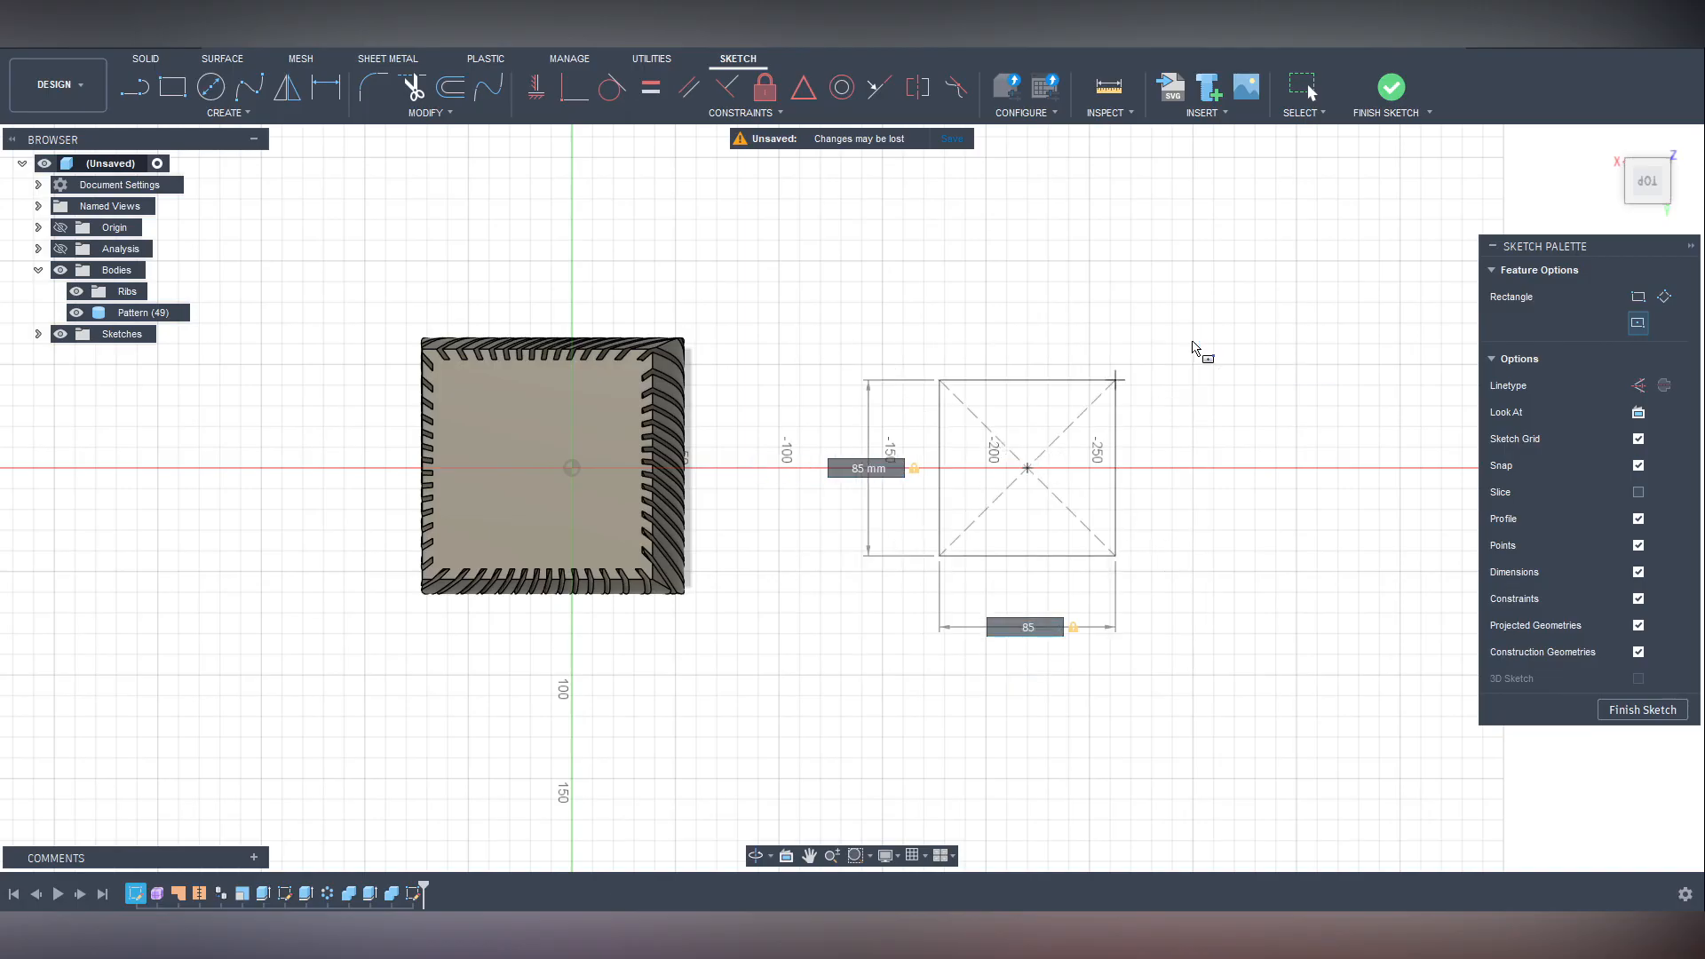
{"action": "key", "text": "Return"}
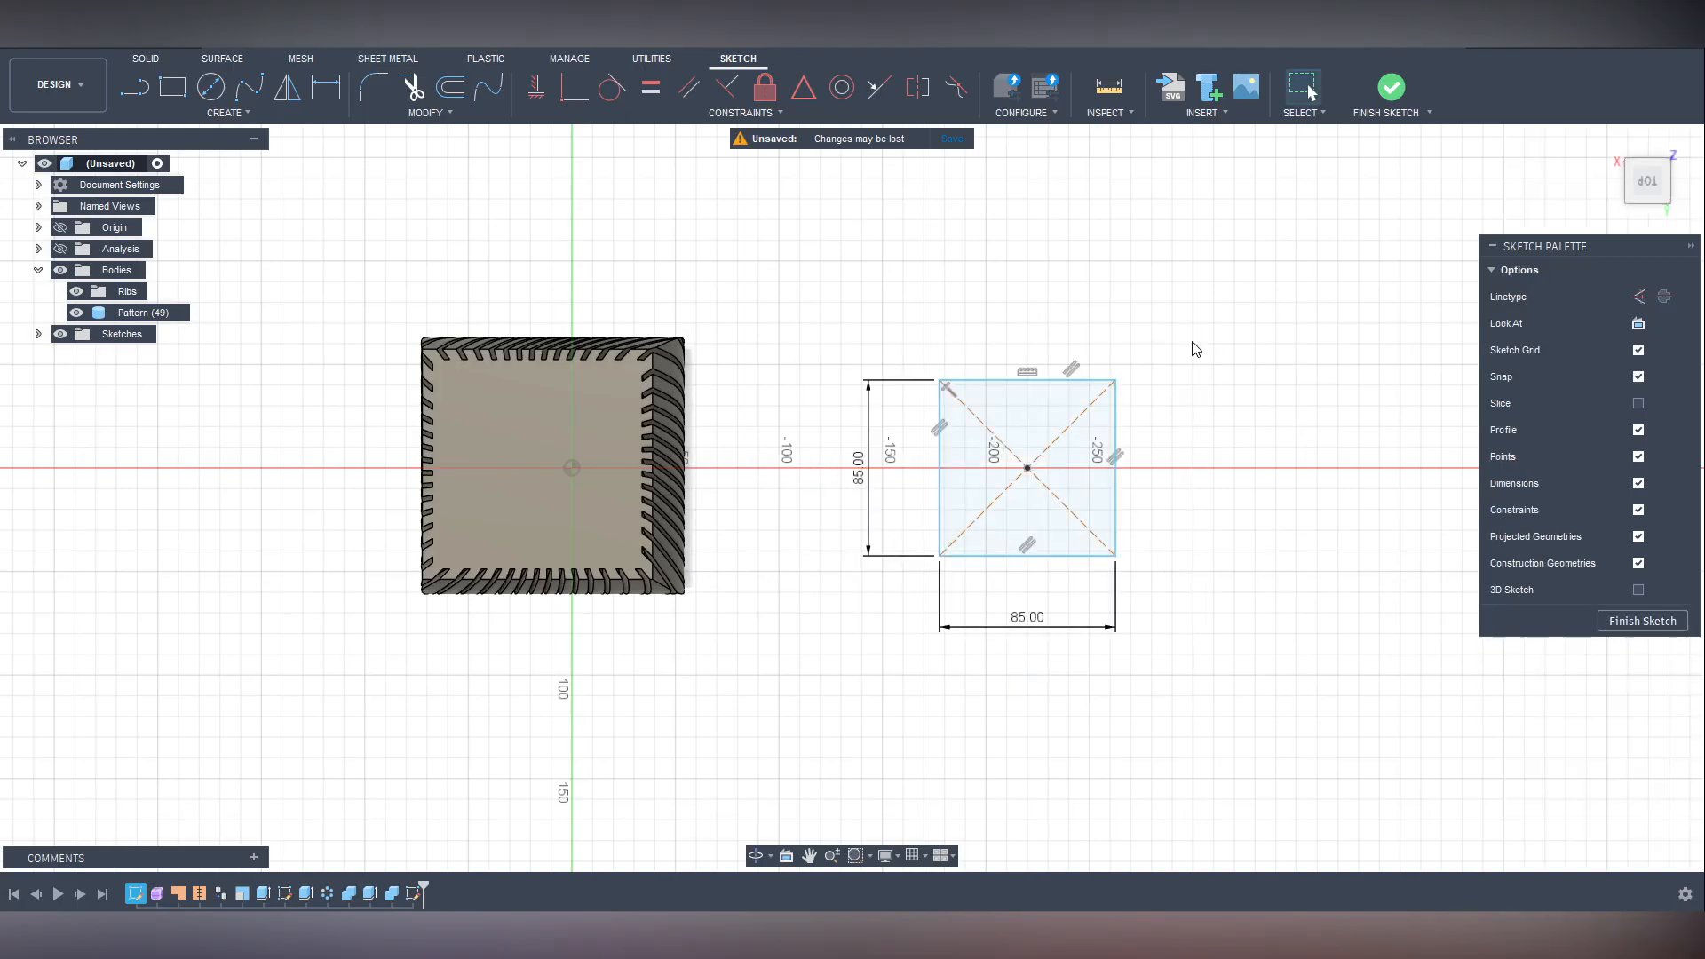
{"action": "left_click", "coordinate": [1641, 620]}
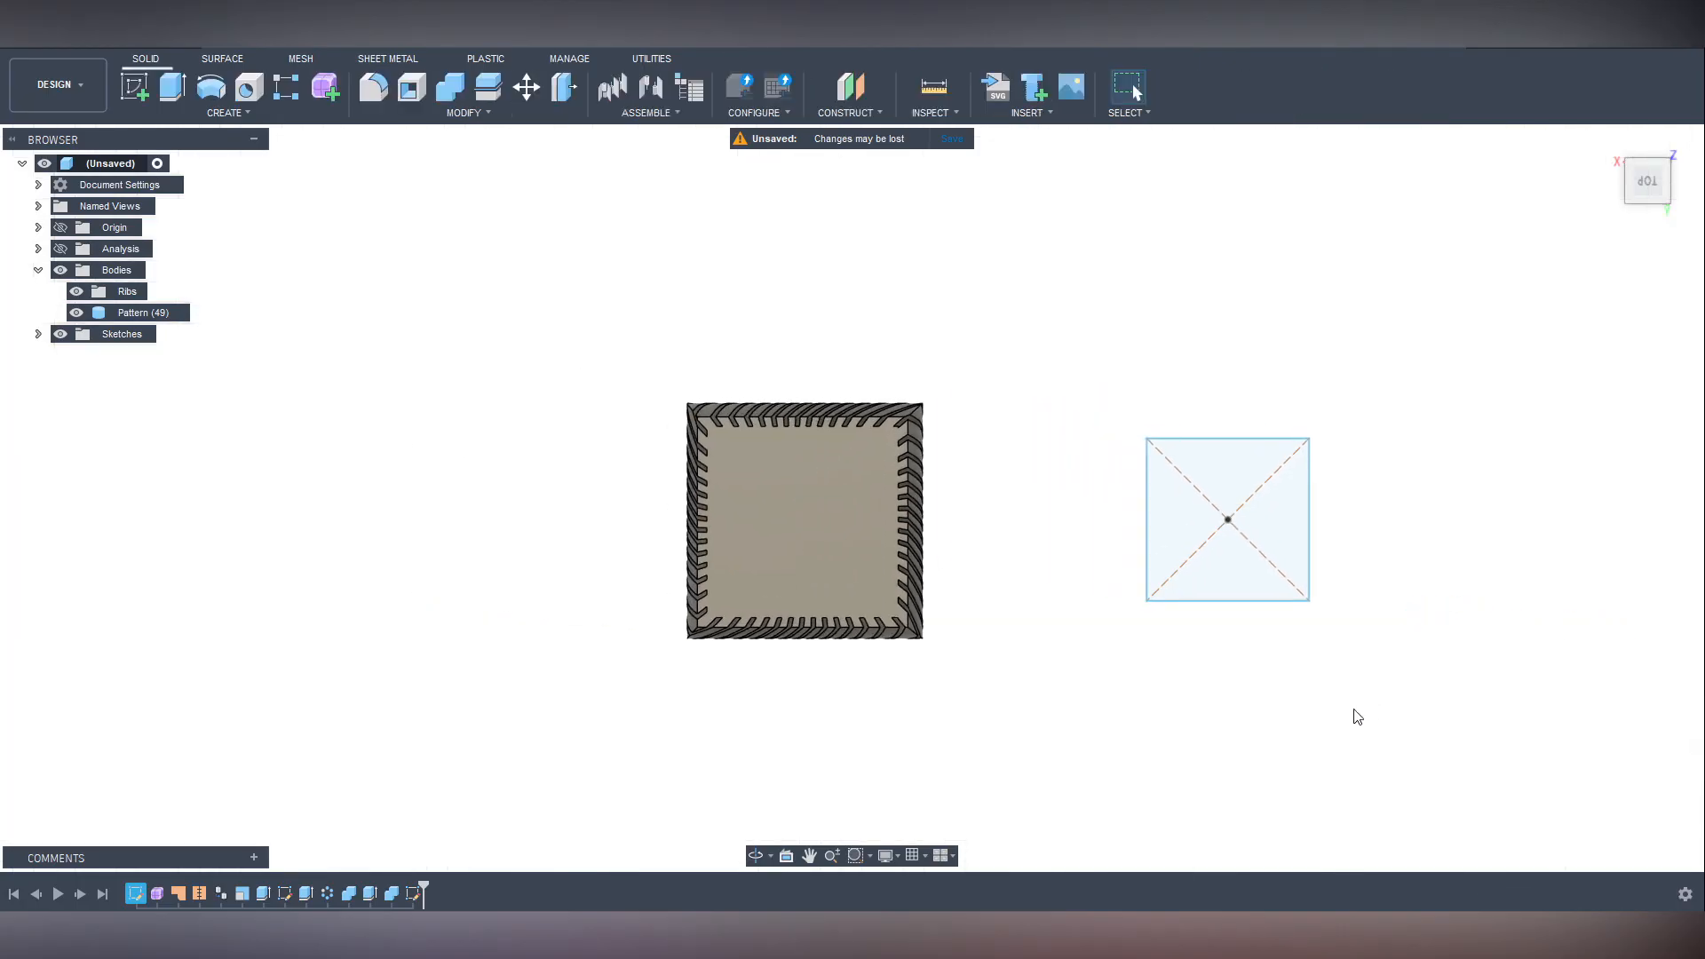
Create a form and extrude the closed outline of the 85 mm square 100 mm upward.
{"action": "mouse_move", "coordinate": [1342, 708]}
{"action": "middle_mouse_down", "text": "shift"}
{"action": "mouse_move", "coordinate": [1324, 663]}
{"action": "mouse_move", "coordinate": [1336, 689]}
{"action": "mouse_move", "coordinate": [1081, 651]}
{"action": "middle_mouse_up", "text": "shift"}
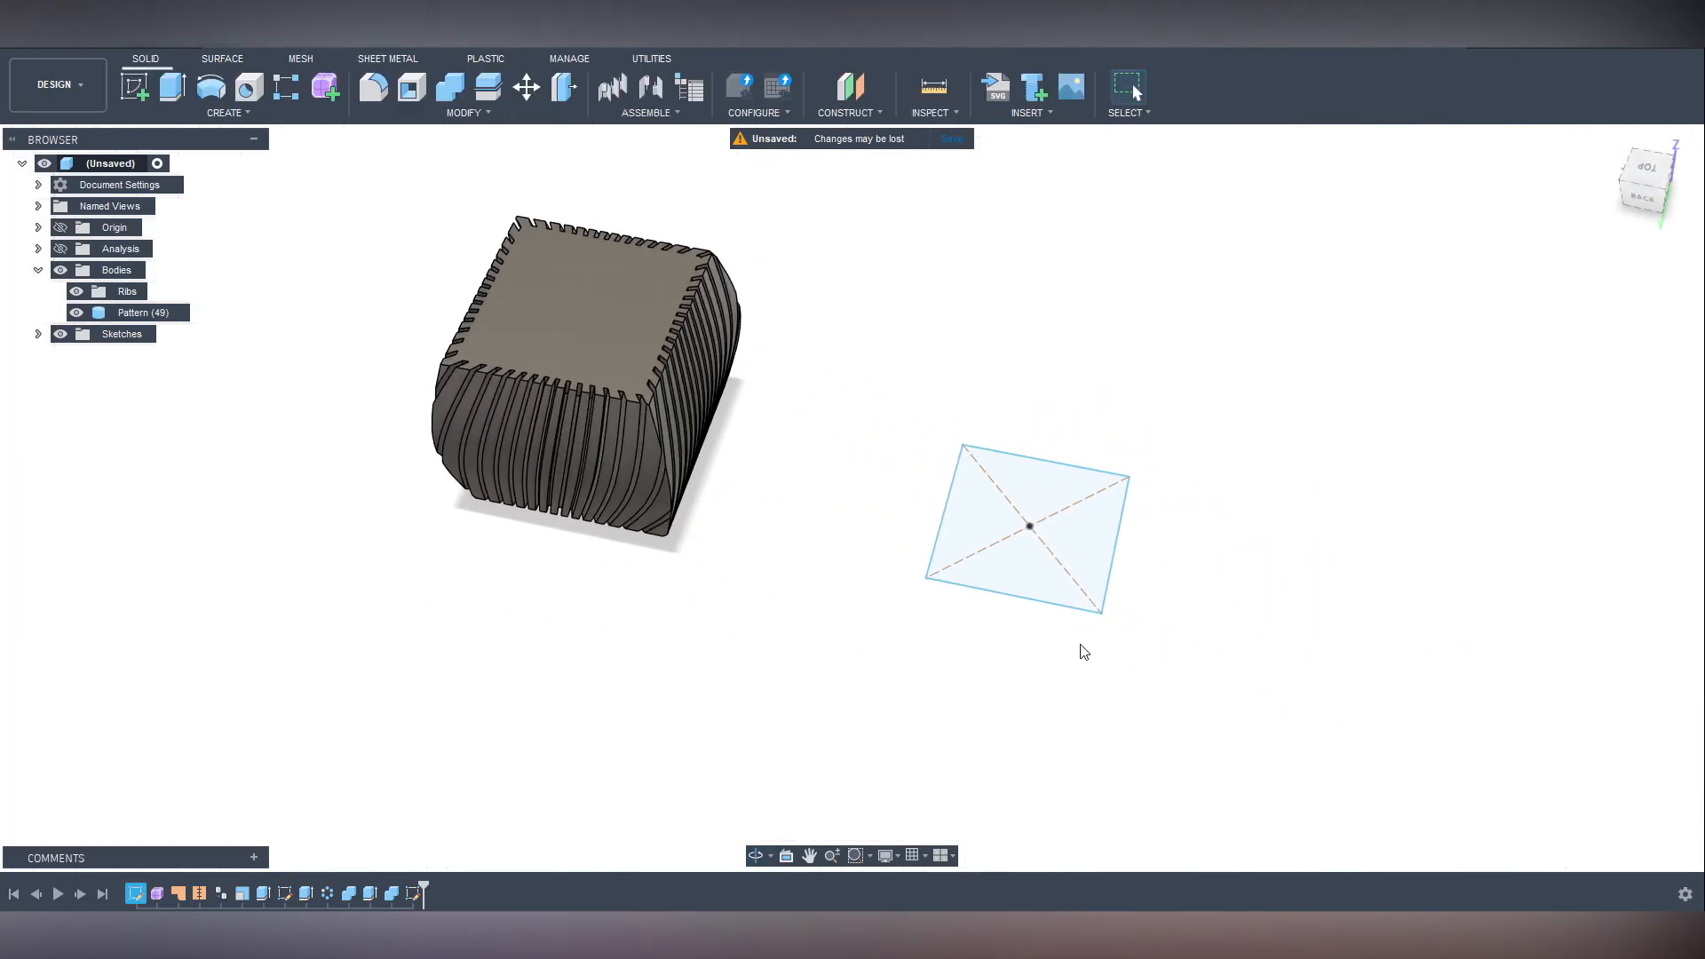
{"action": "double_click", "coordinate": [947, 506]}
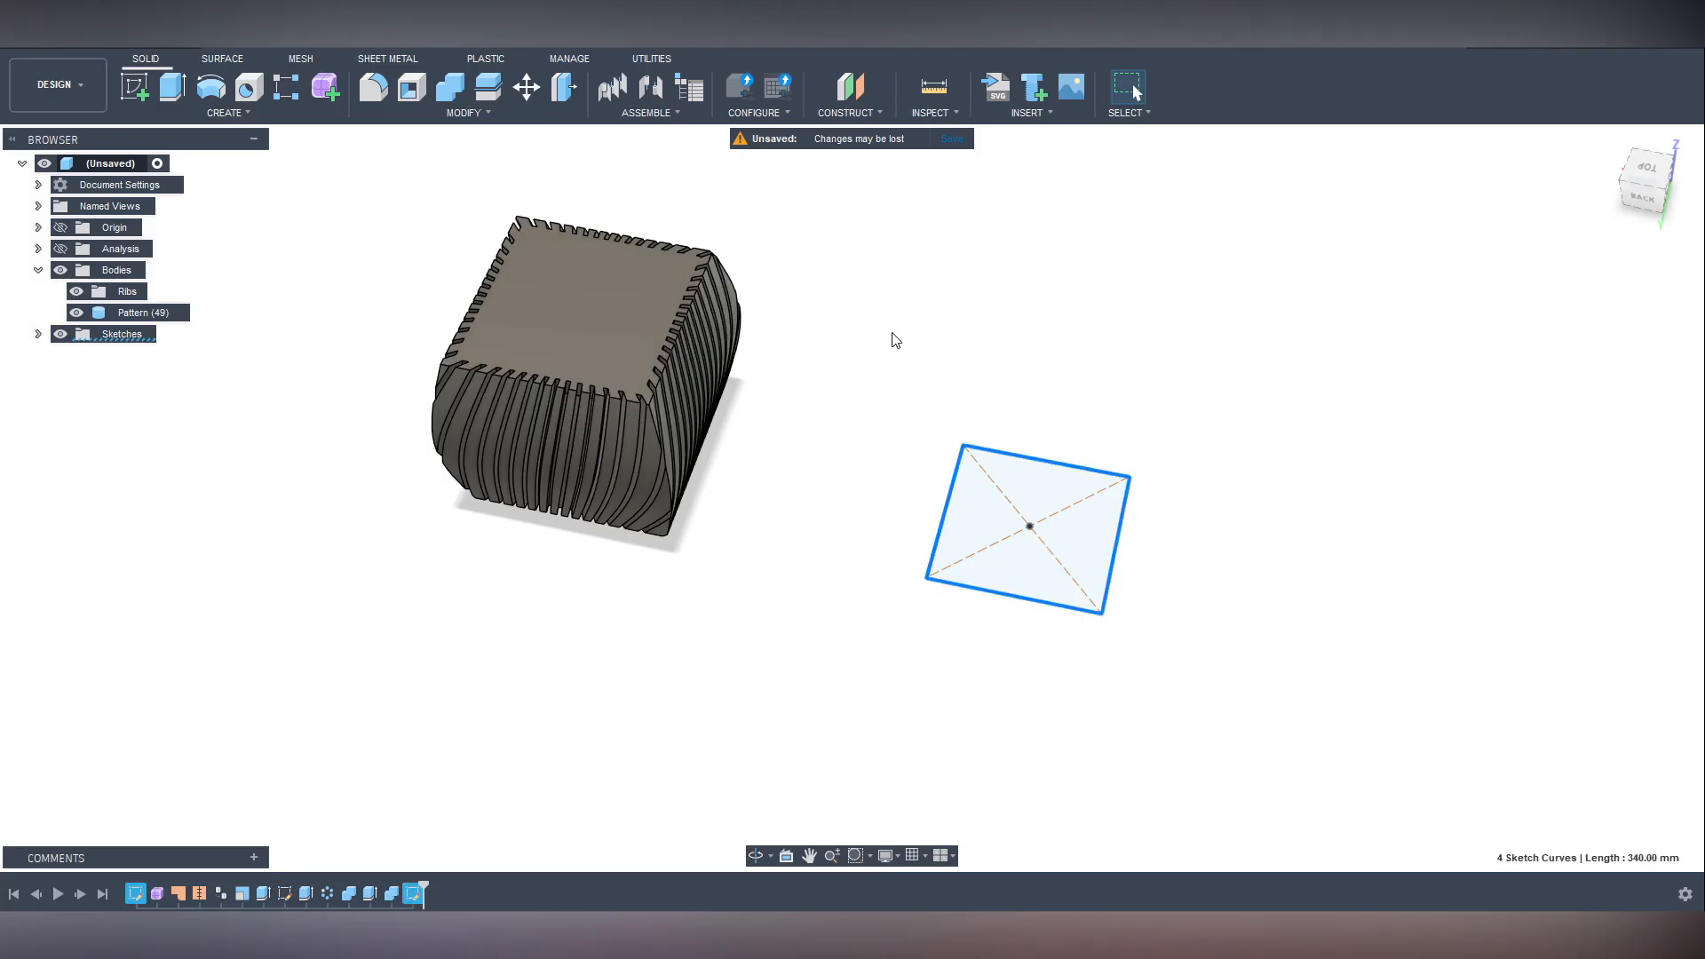
{"action": "left_click", "coordinate": [326, 88]}
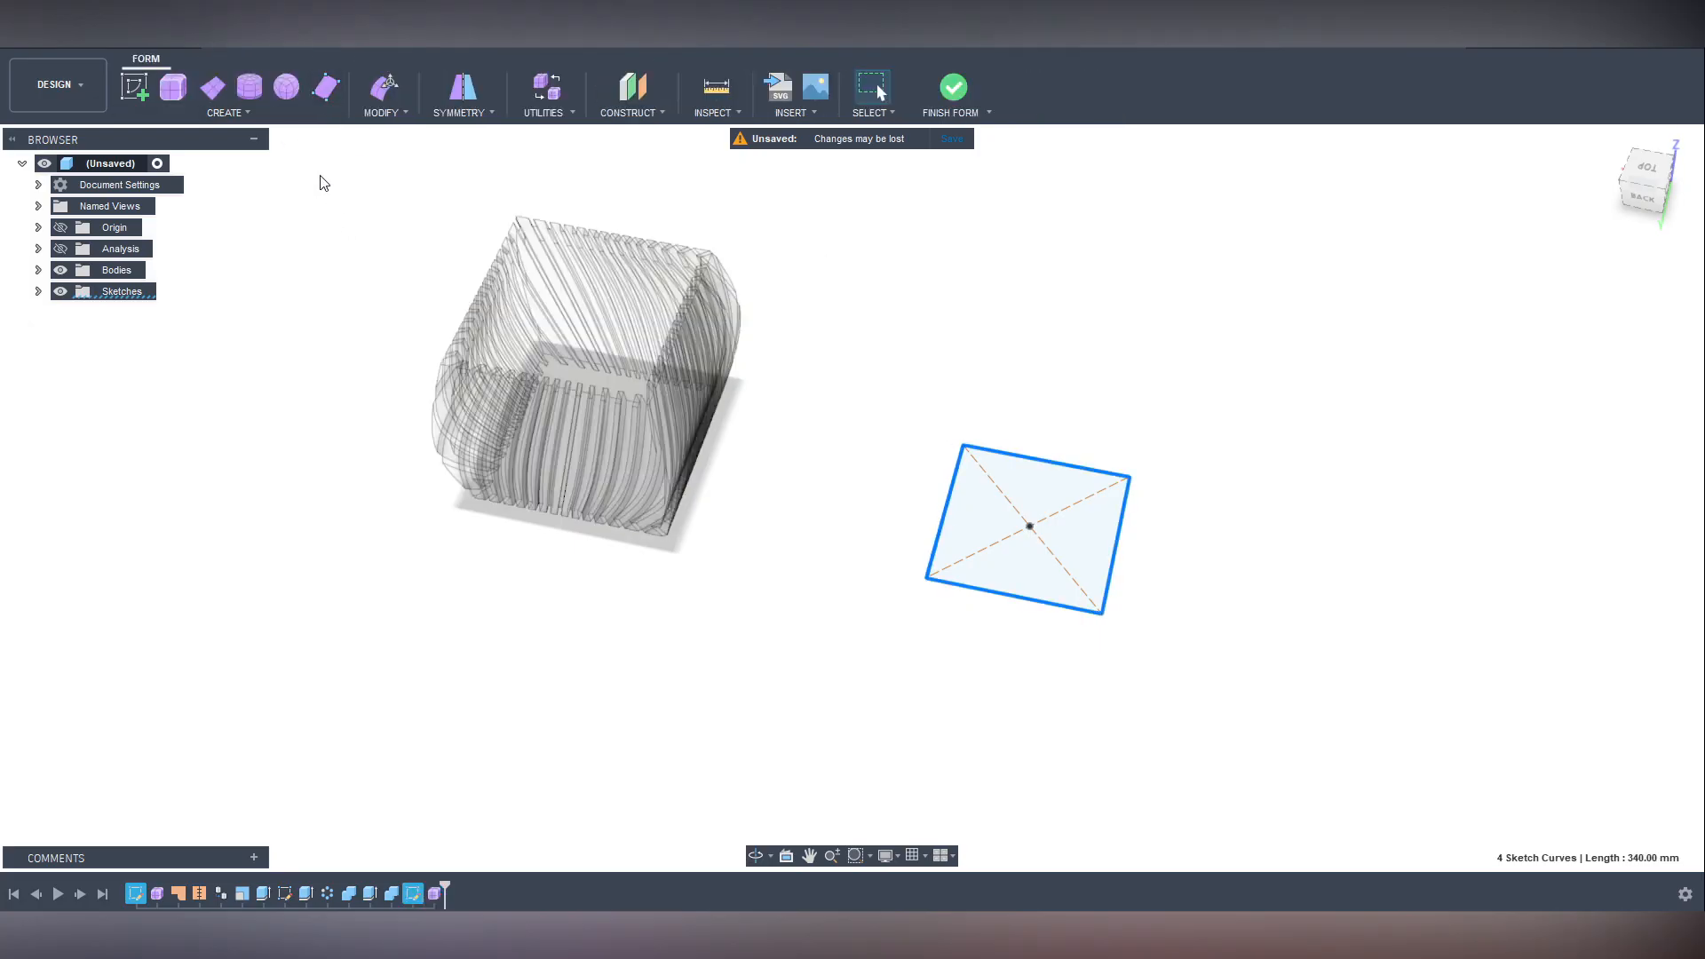
{"action": "left_click", "coordinate": [227, 113]}
{"action": "left_click", "coordinate": [164, 297]}
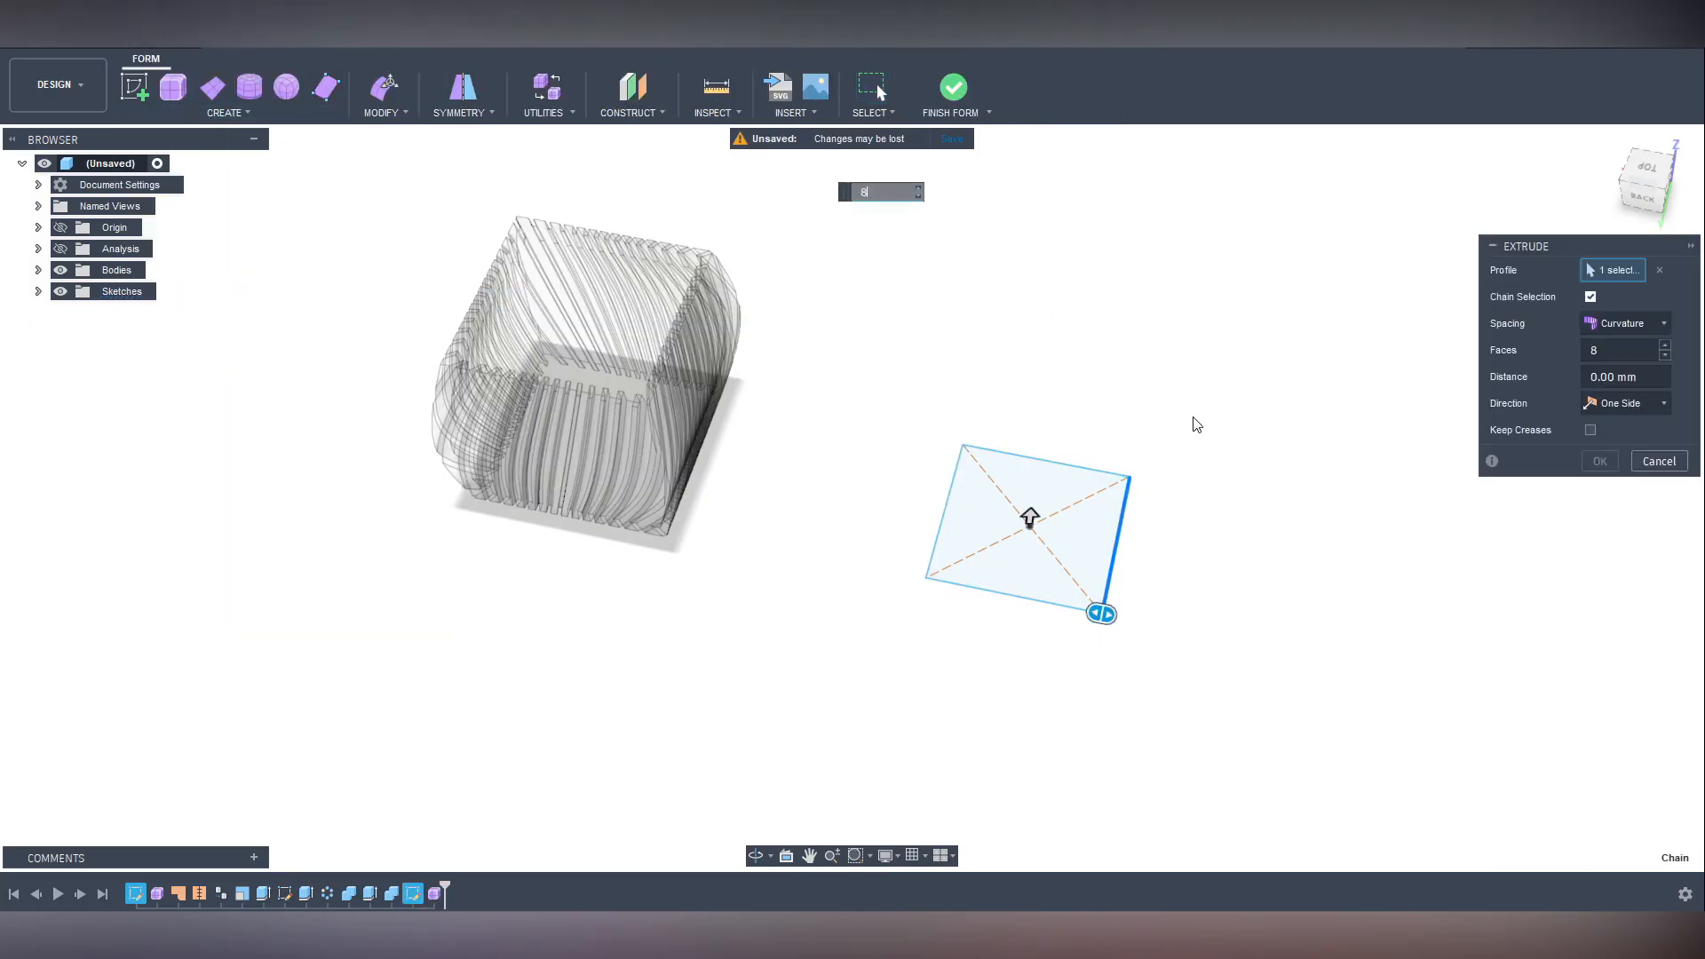
{"action": "left_click_drag", "start_coordinate": [1029, 513], "coordinate": [1047, 380]}
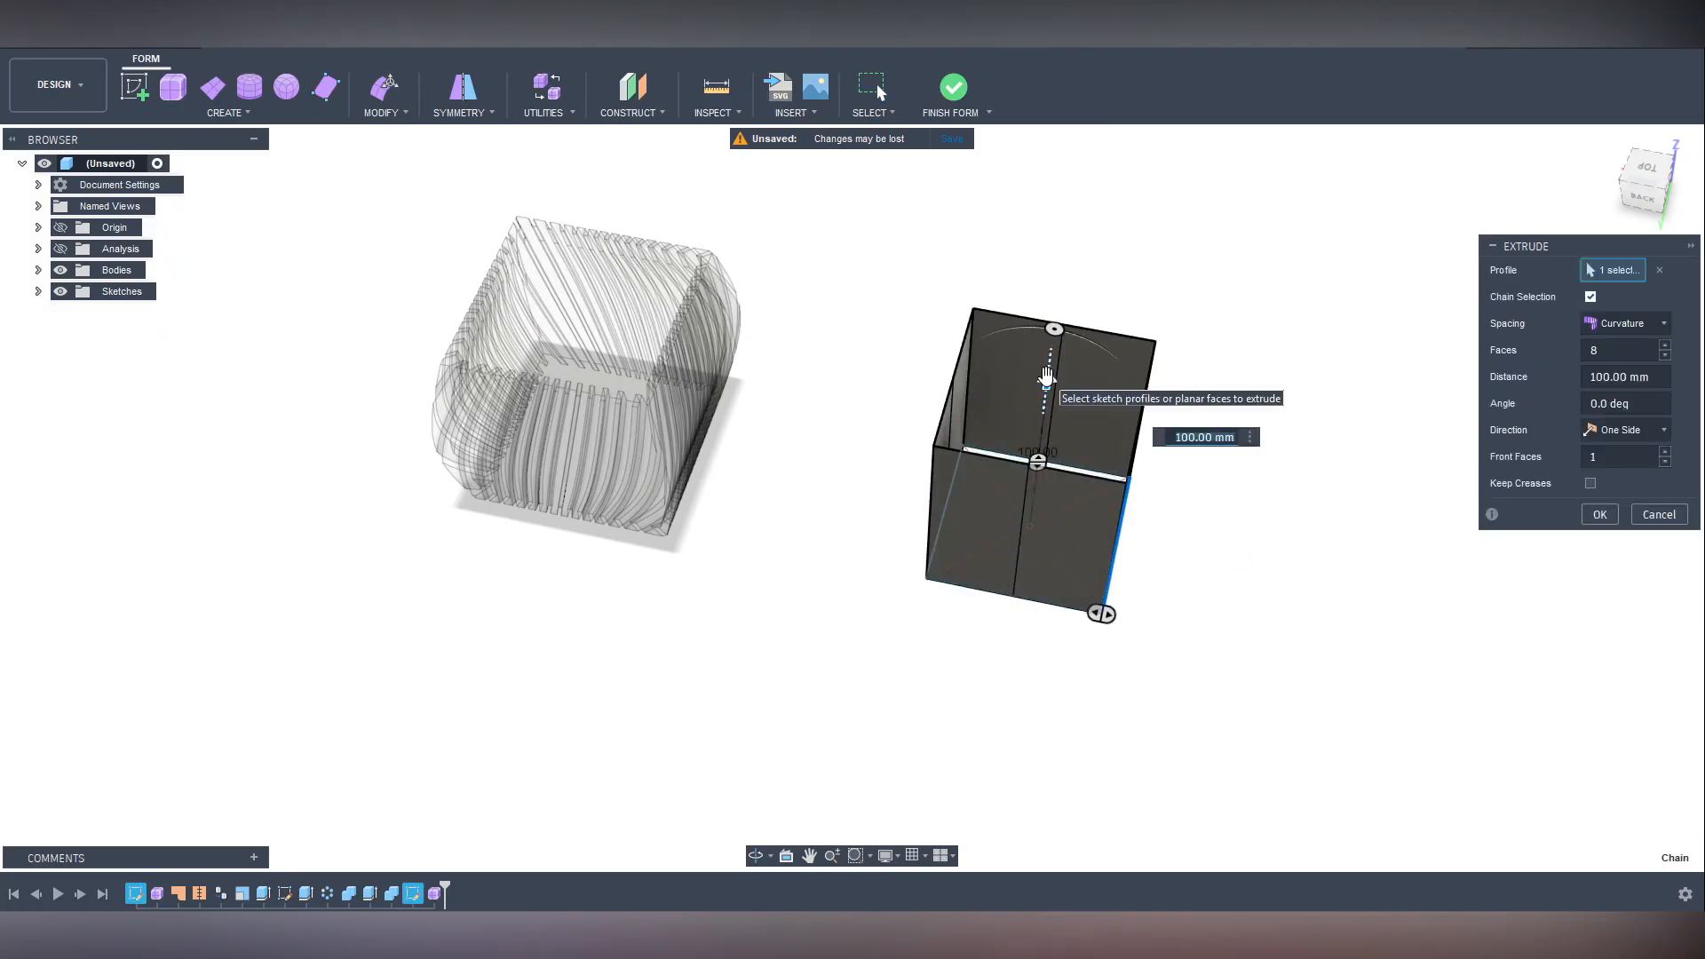
{"action": "type", "text": "1"}
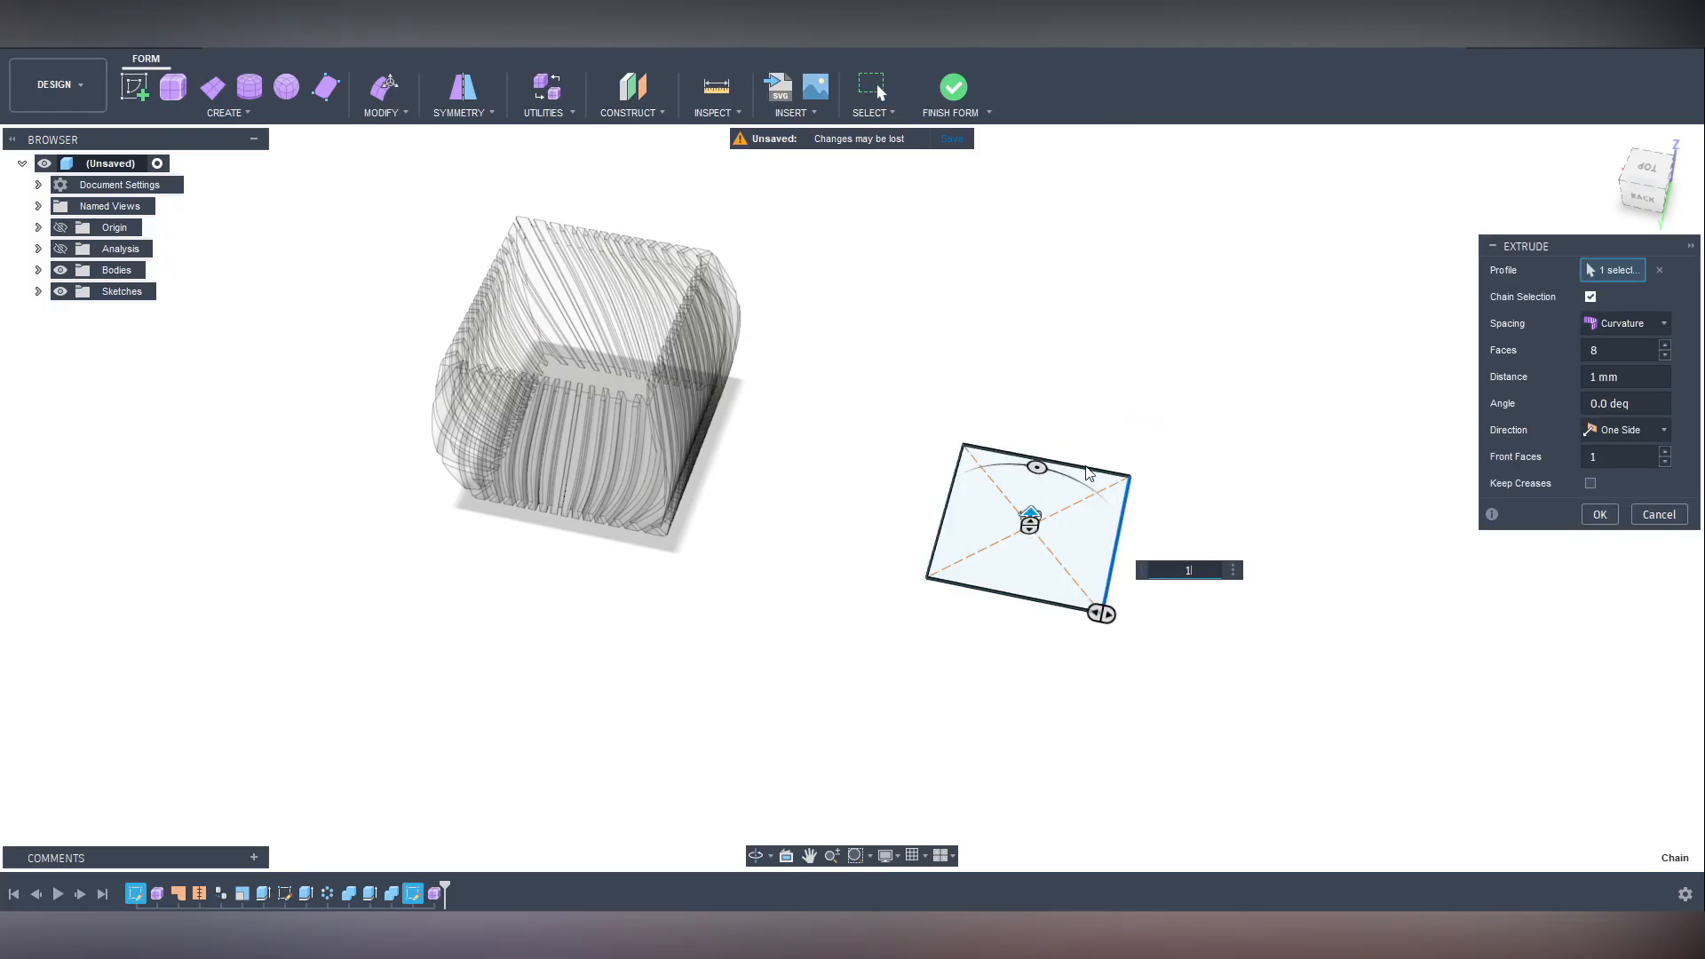
{"action": "type", "text": "00"}
{"action": "key", "text": "Return"}
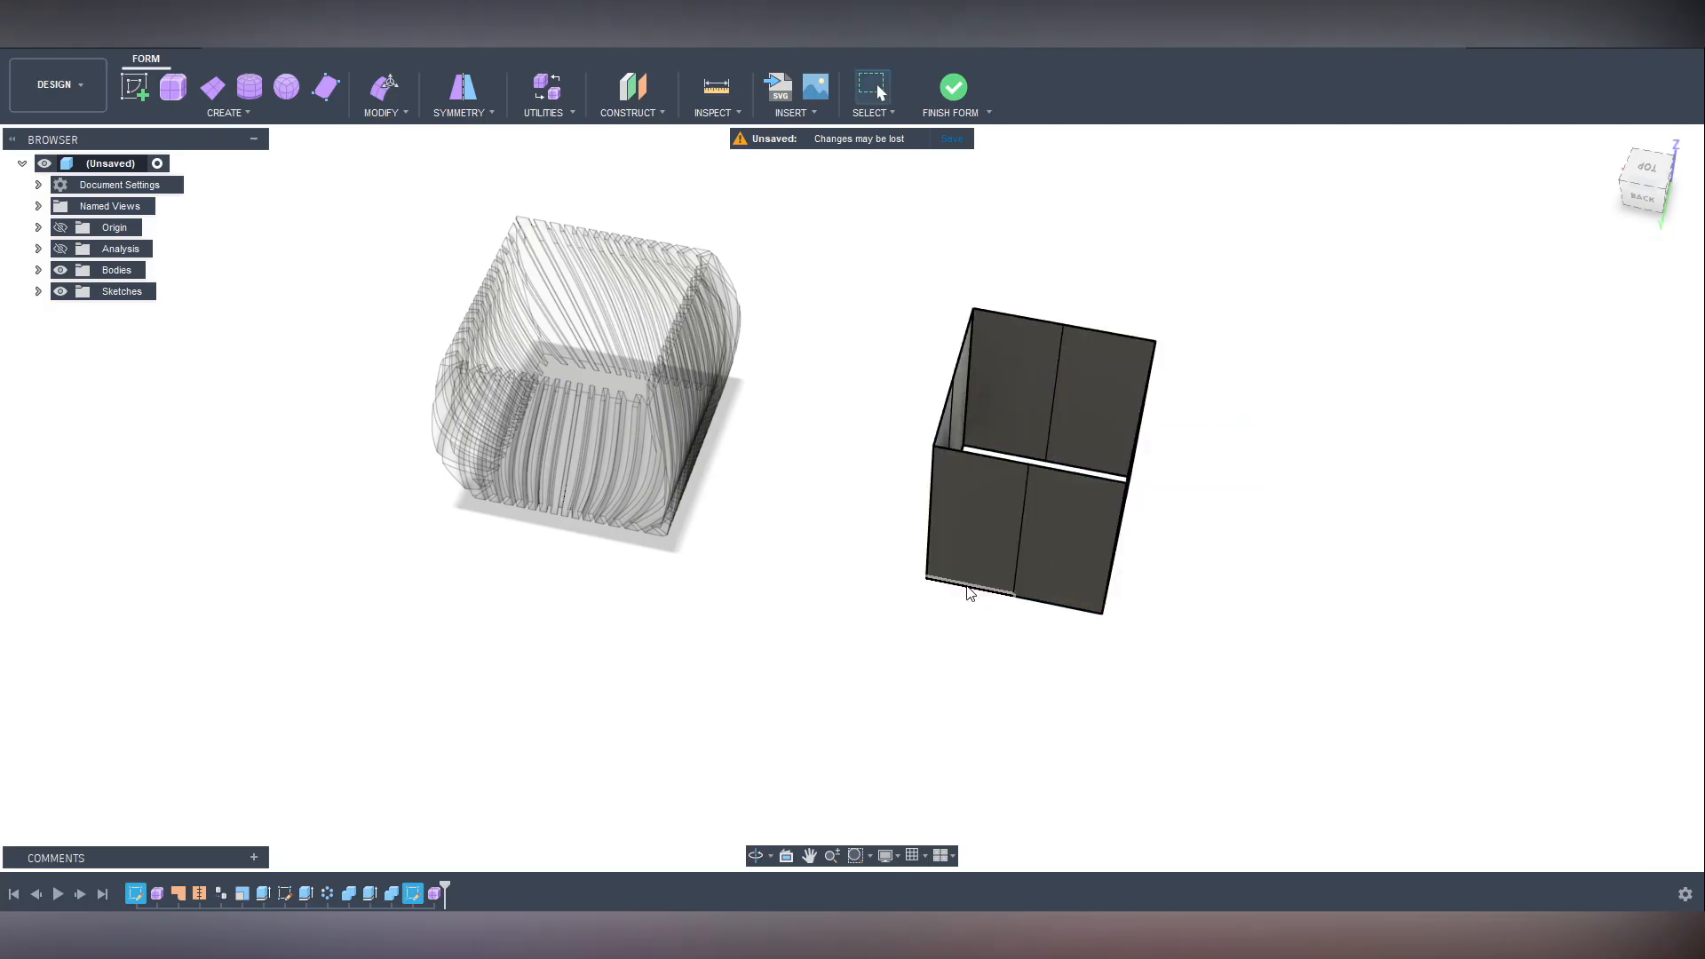
Scale the square form's bottom edge loop inward to a factor of about 0.797 for tapered sides, then finish the form.
{"action": "double_click", "coordinate": [970, 589]}
{"action": "key", "text": "e"}
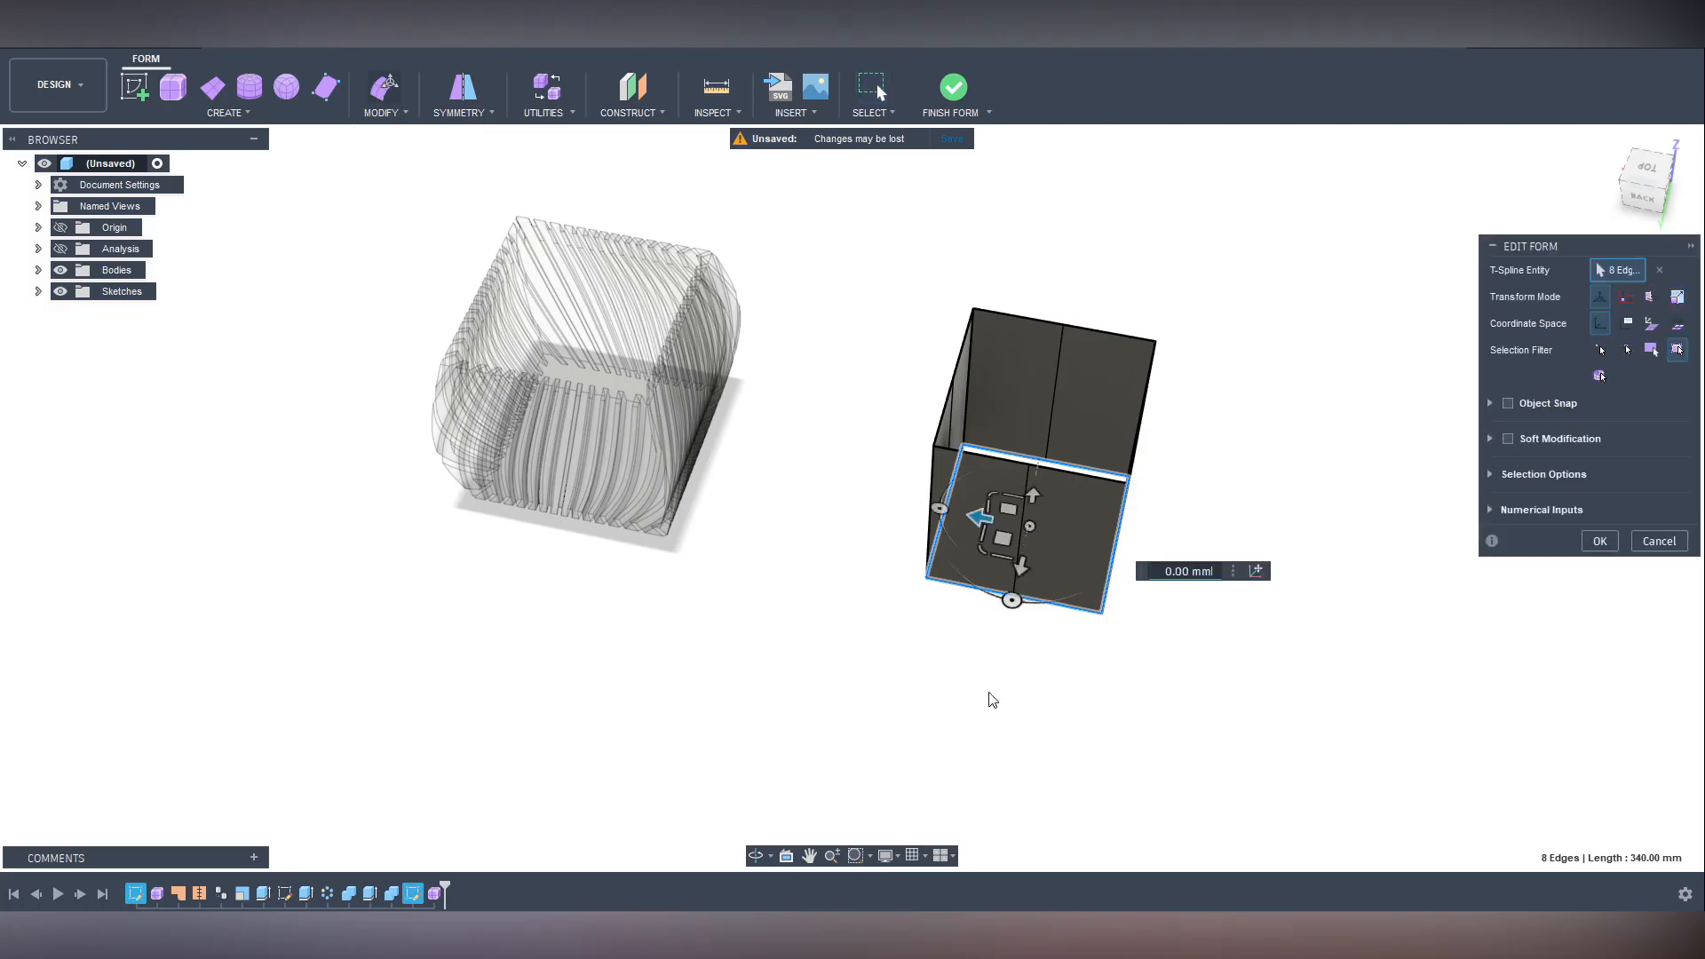
{"action": "left_click_drag", "start_coordinate": [982, 573], "coordinate": [993, 555]}
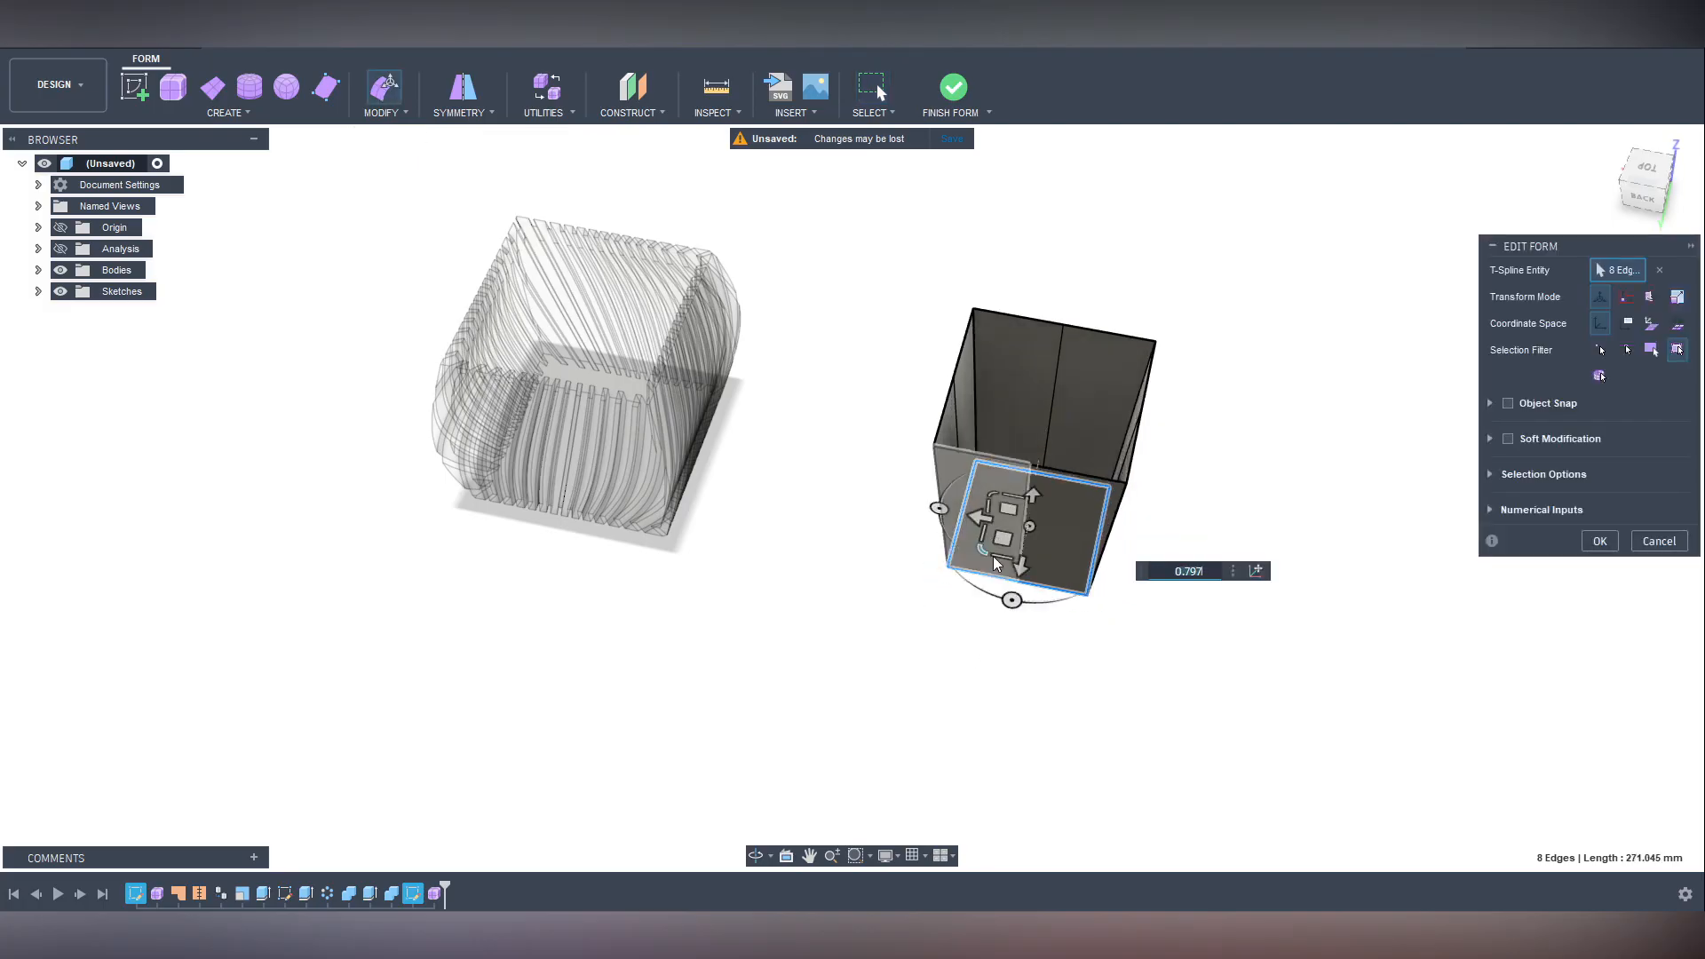
{"action": "left_click", "coordinate": [1599, 541]}
{"action": "mouse_move", "coordinate": [1256, 654]}
{"action": "middle_mouse_down", "text": "shift"}
{"action": "mouse_move", "coordinate": [1278, 628]}
{"action": "mouse_move", "coordinate": [1263, 650]}
{"action": "middle_mouse_up", "text": "shift"}
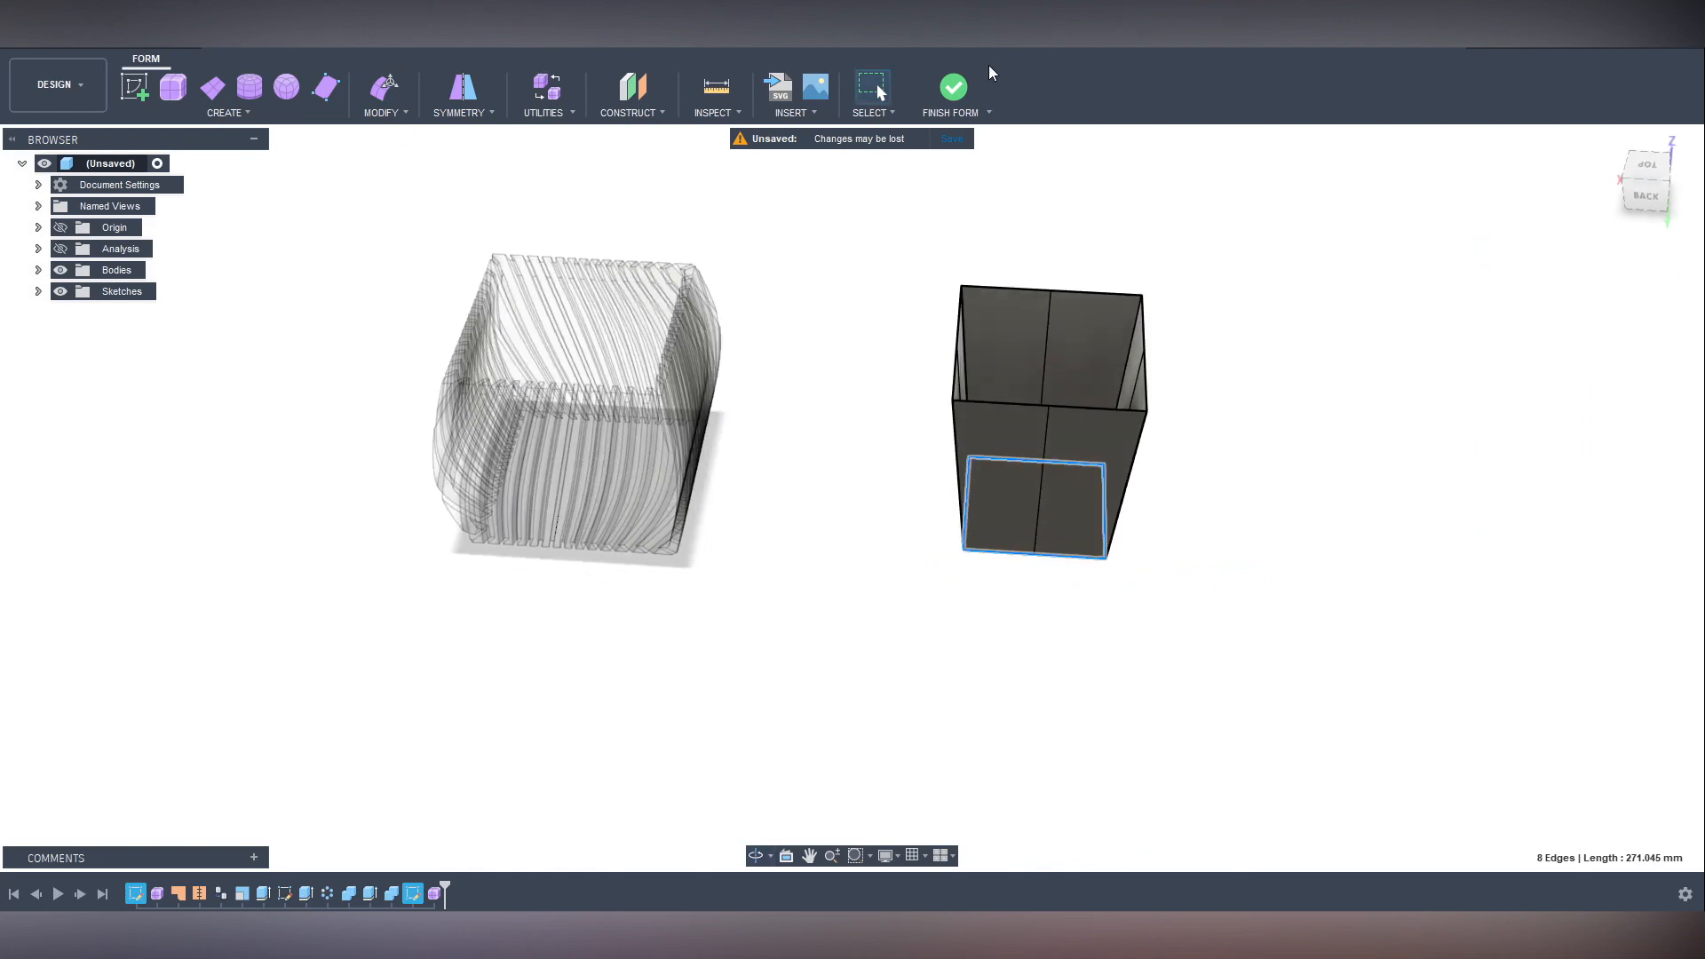
{"action": "left_click", "coordinate": [955, 86]}
Patch the top and bottom openings of the tapered square surface as new bodies.
{"action": "left_click", "coordinate": [1020, 404]}
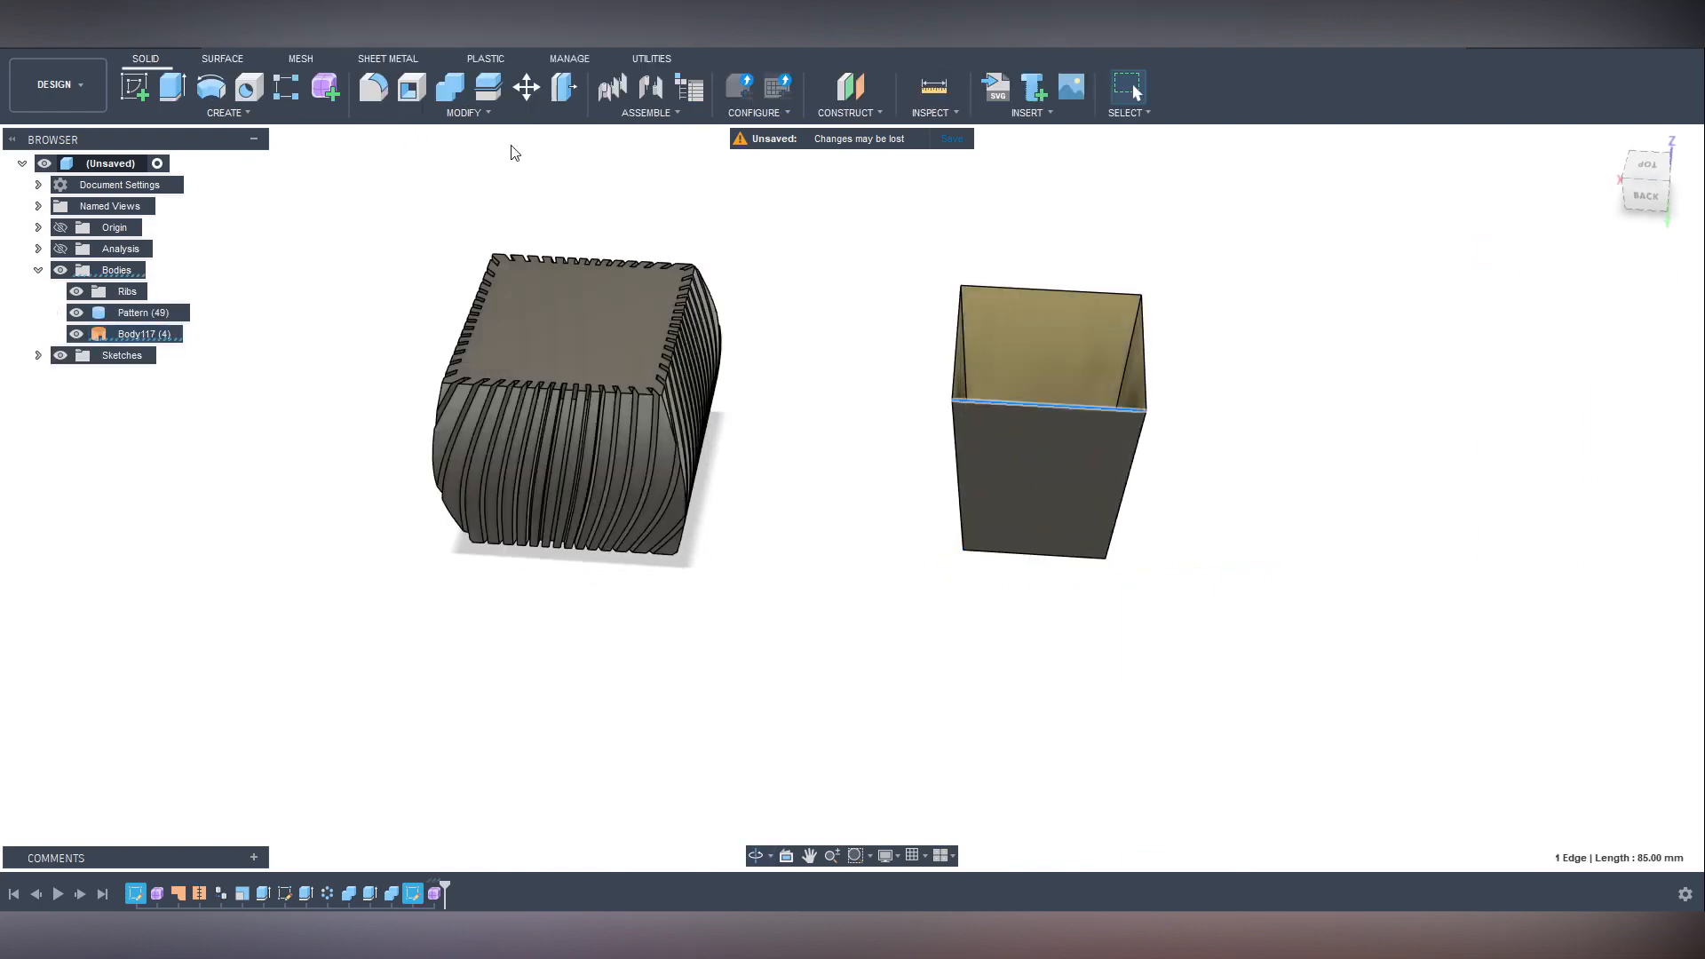
{"action": "left_click", "coordinate": [229, 58]}
{"action": "left_click", "coordinate": [173, 86]}
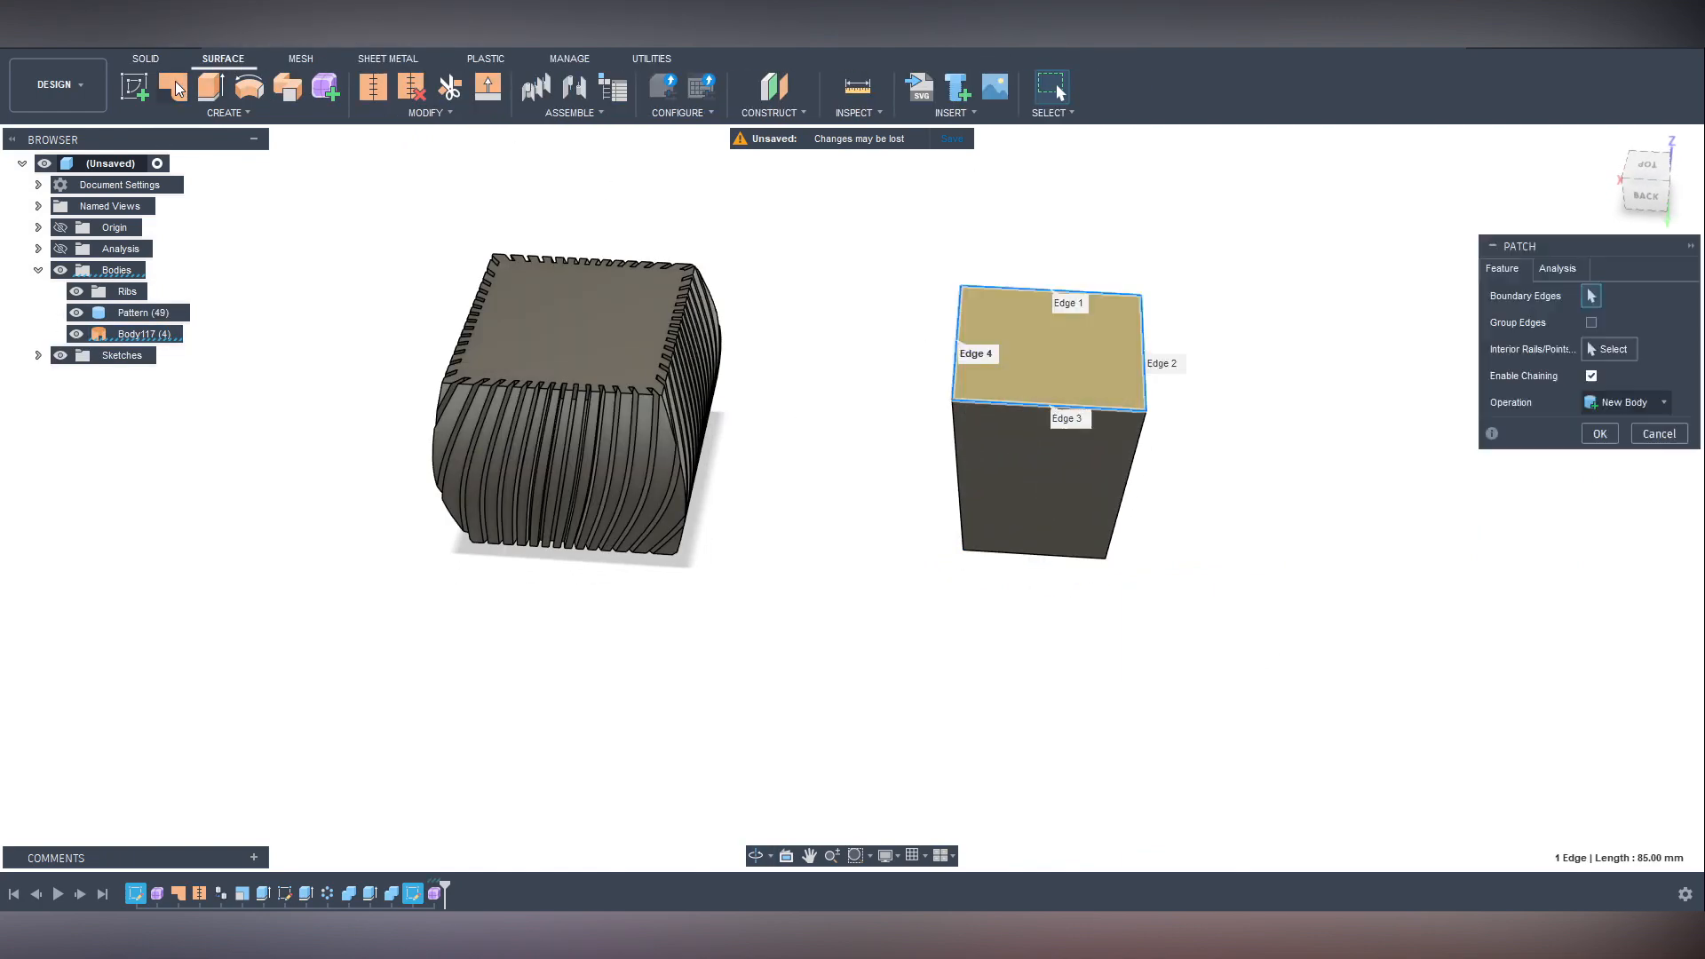
{"action": "middle_click_drag", "start_coordinate": [1218, 517], "coordinate": [1203, 456], "text": "shift"}
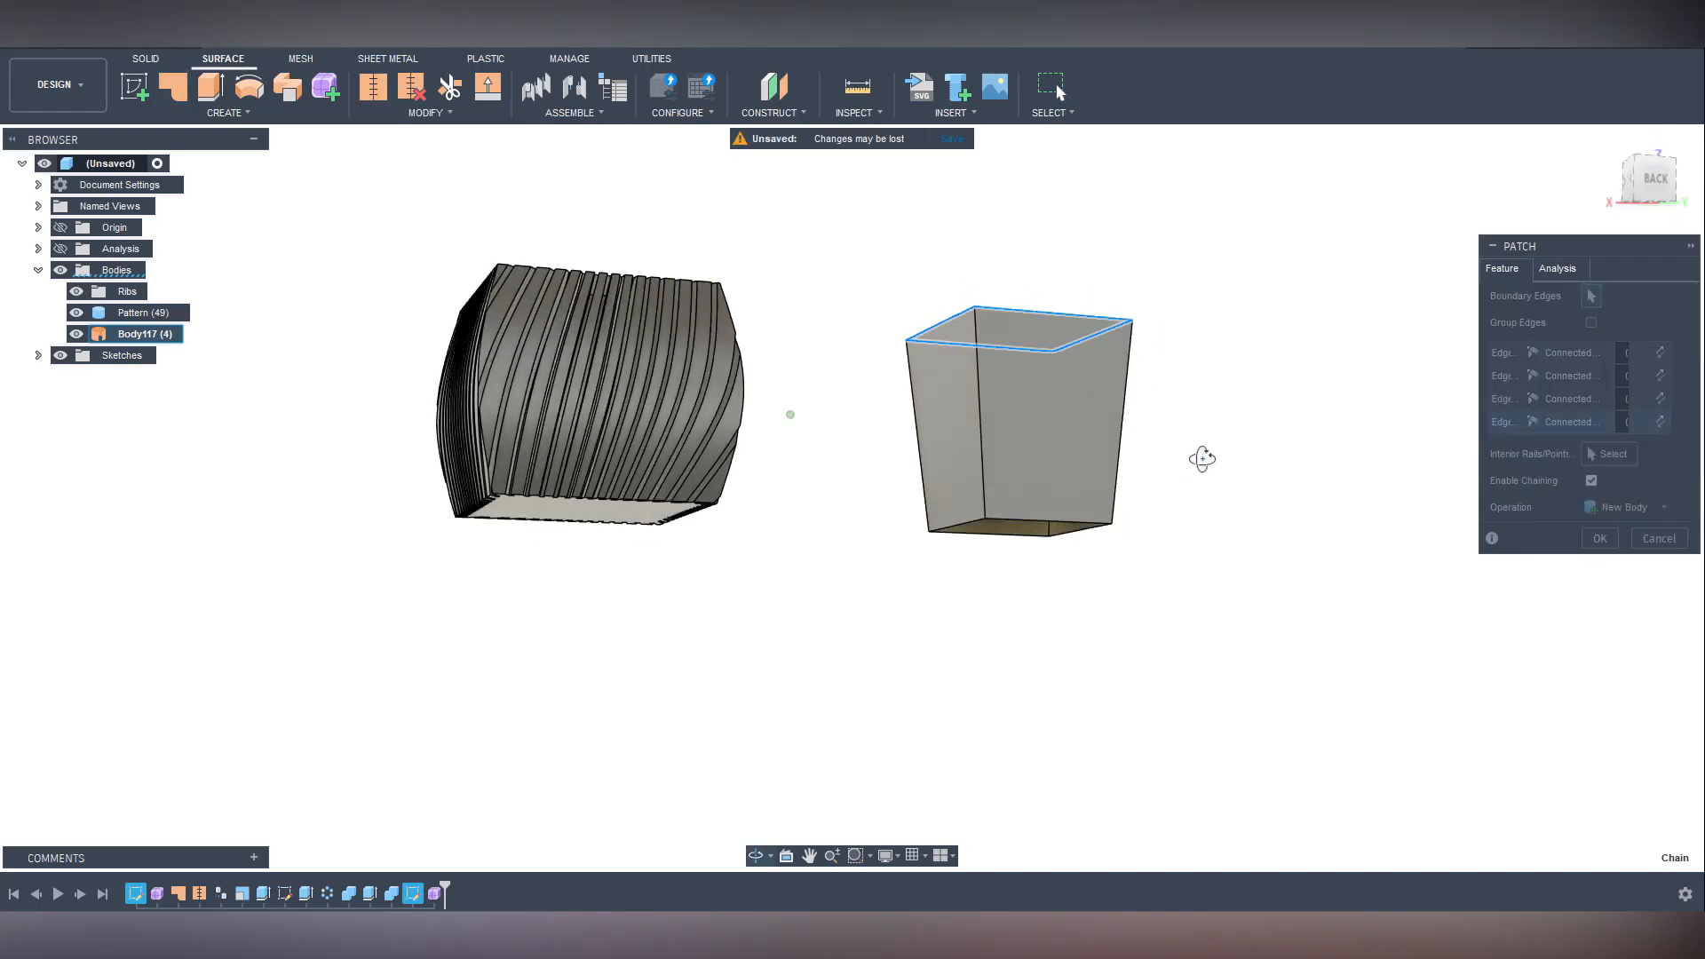
{"action": "left_click", "coordinate": [1068, 528]}
{"action": "left_click", "coordinate": [1599, 538]}
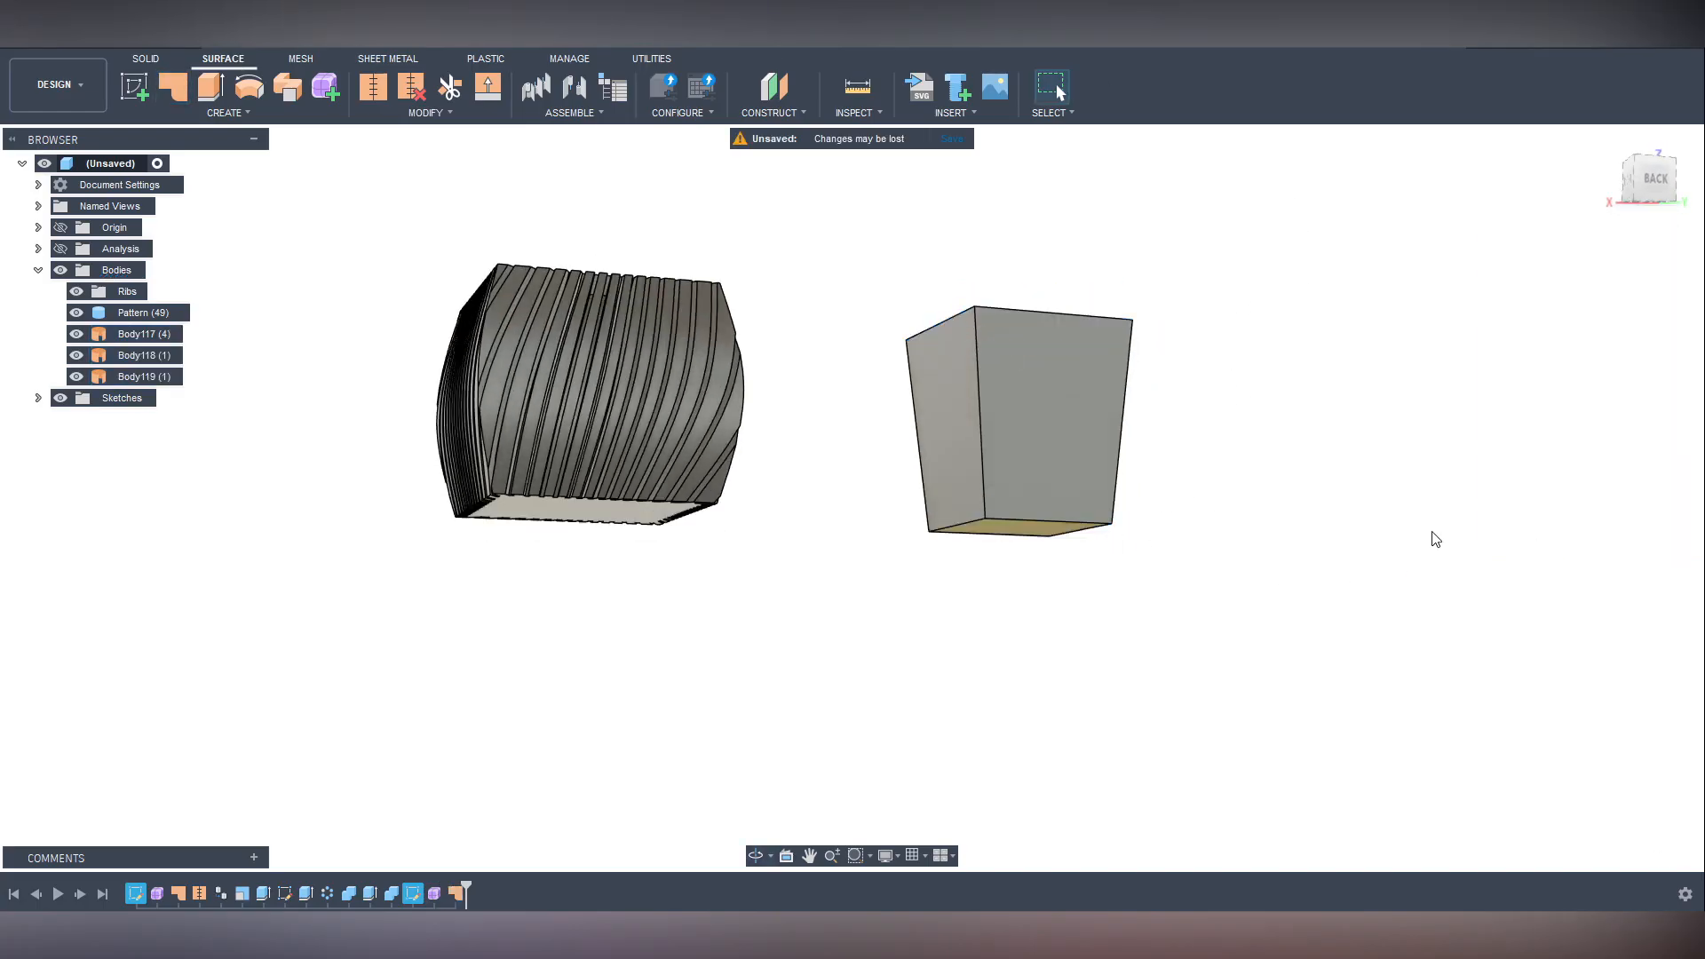
Stitch the tapered surface and its two end patches into one solid body.
{"action": "middle_click_drag", "start_coordinate": [1435, 536], "coordinate": [1053, 289], "text": "shift"}
{"action": "left_click_drag", "start_coordinate": [874, 221], "coordinate": [1359, 637]}
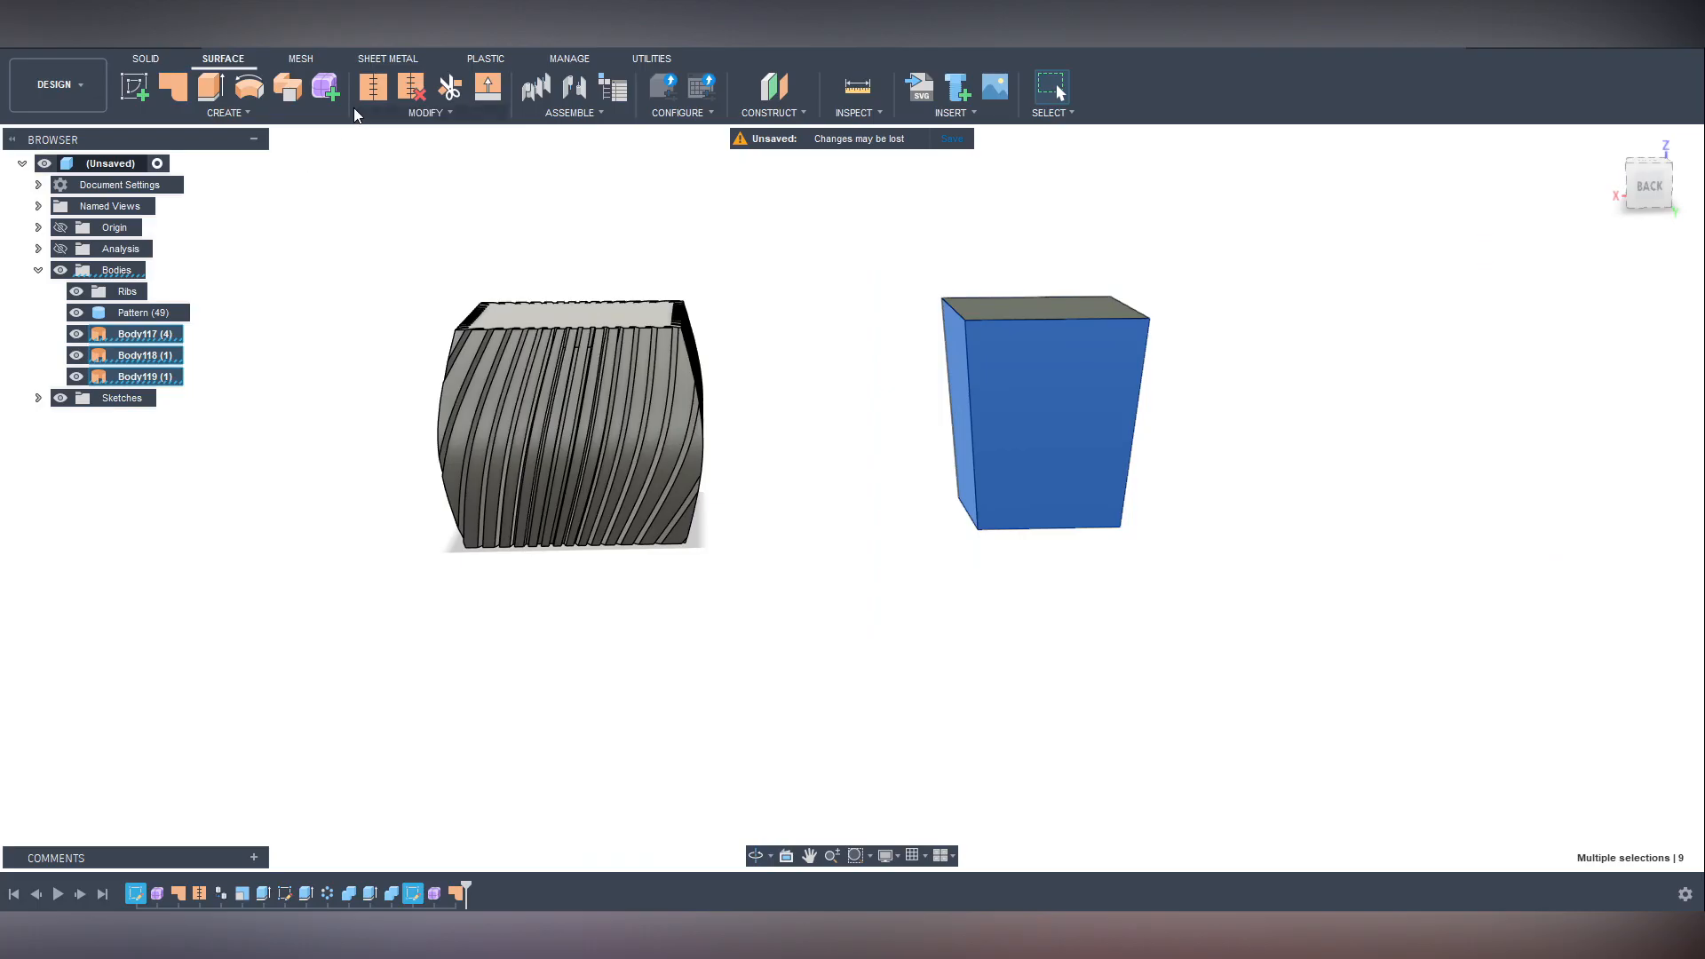
{"action": "left_click", "coordinate": [372, 88]}
{"action": "left_click", "coordinate": [1598, 558]}
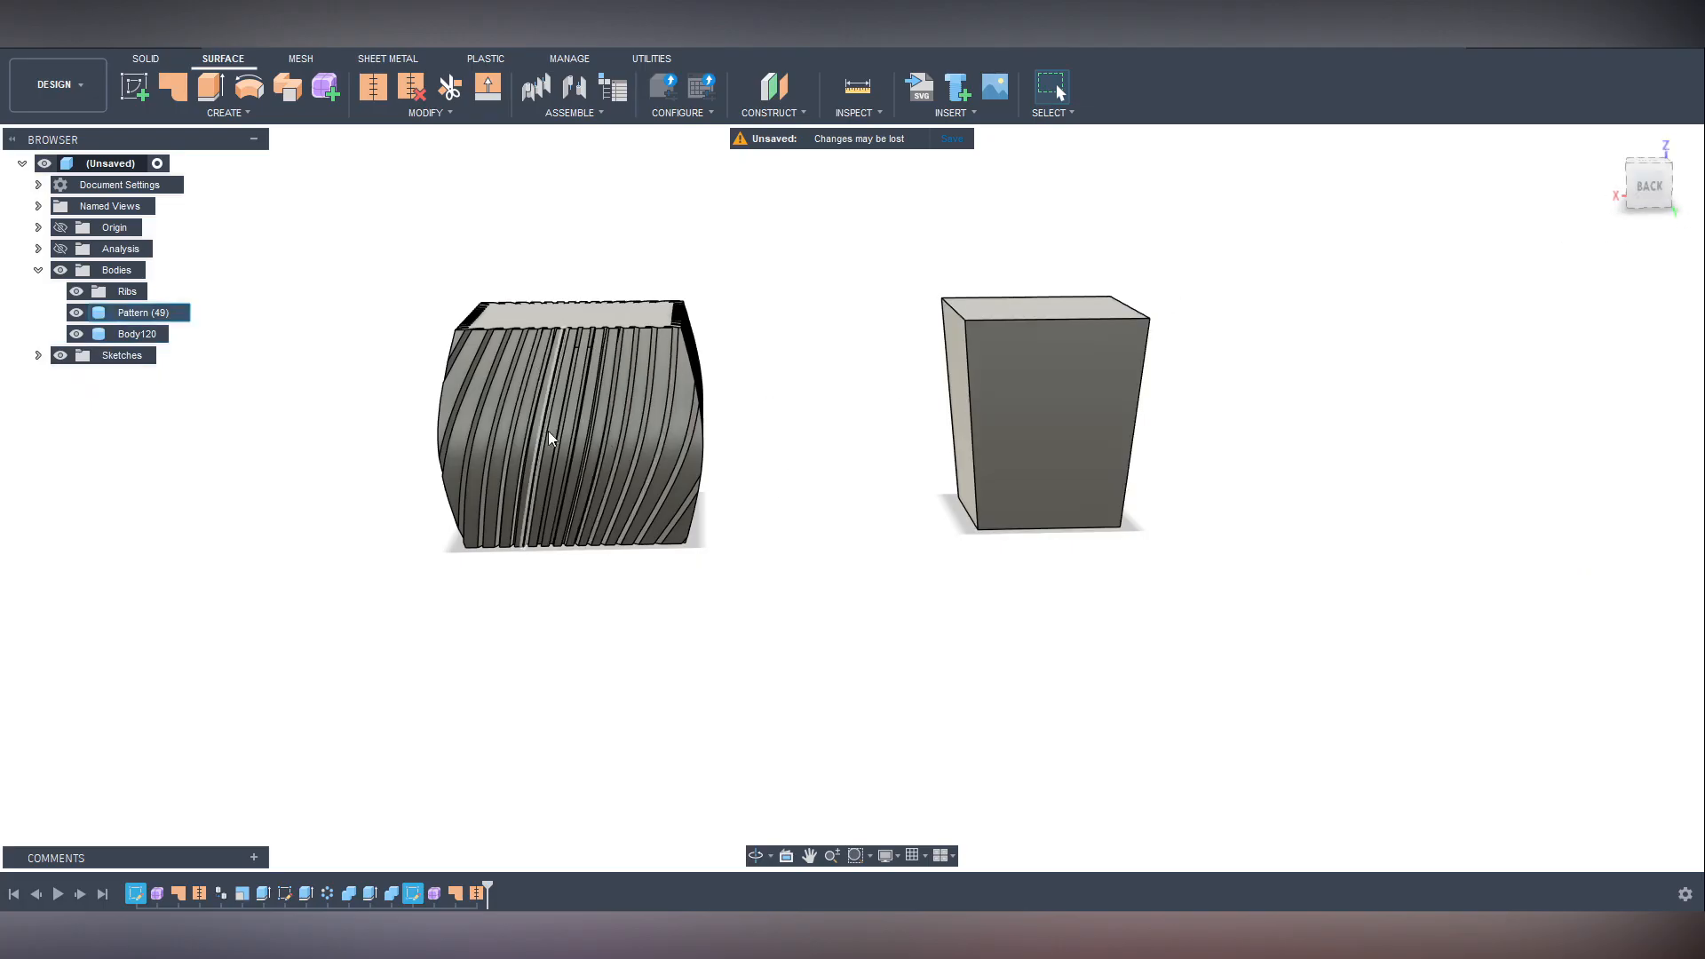
Move the tapered solid 220 mm along X to the centre of the ribbed pot, using an orthographic top view.
{"action": "left_click", "coordinate": [1639, 161]}
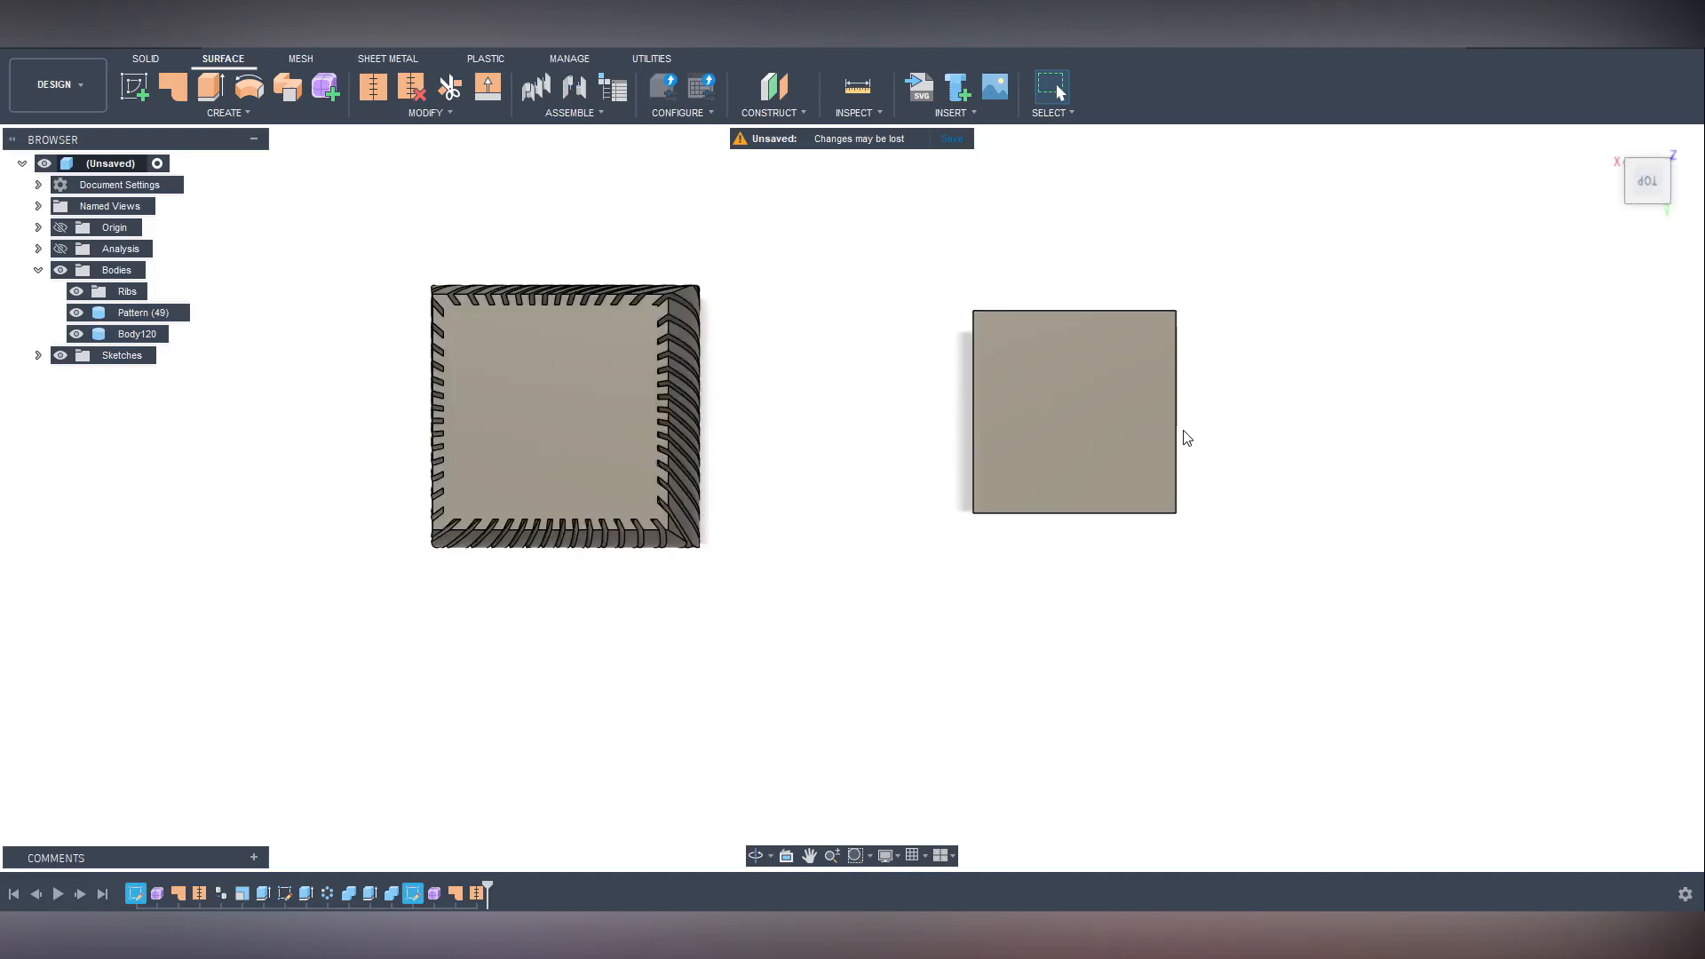
{"action": "left_click", "coordinate": [1692, 223]}
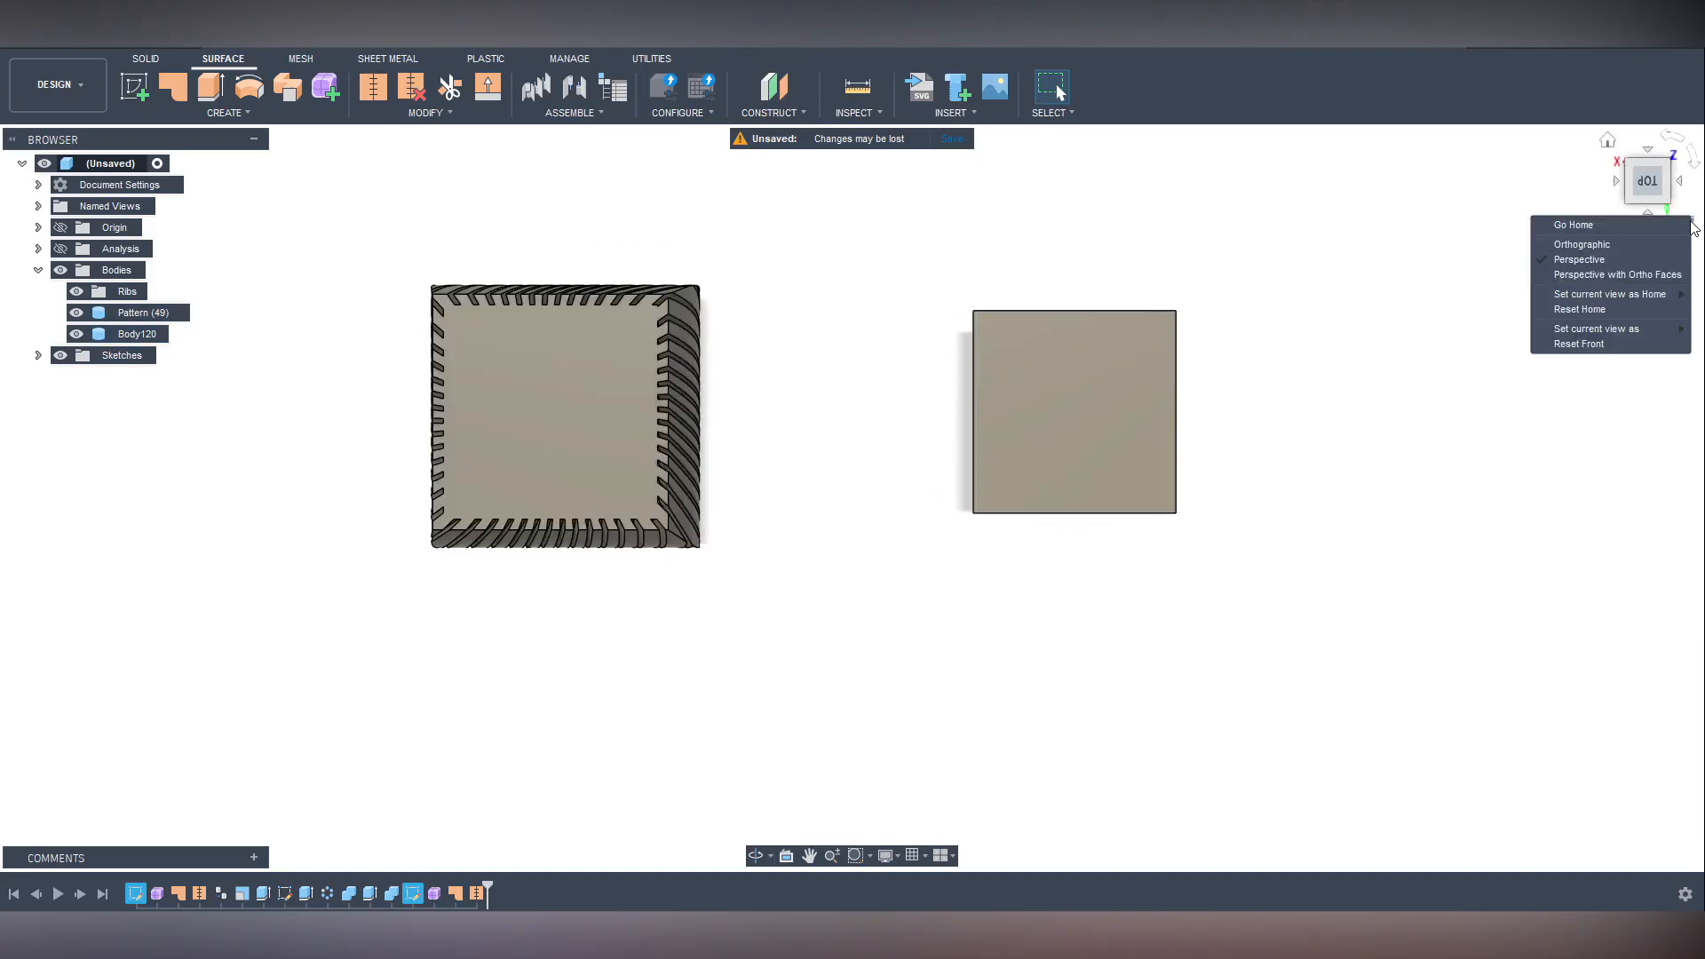
{"action": "left_click", "coordinate": [1622, 244]}
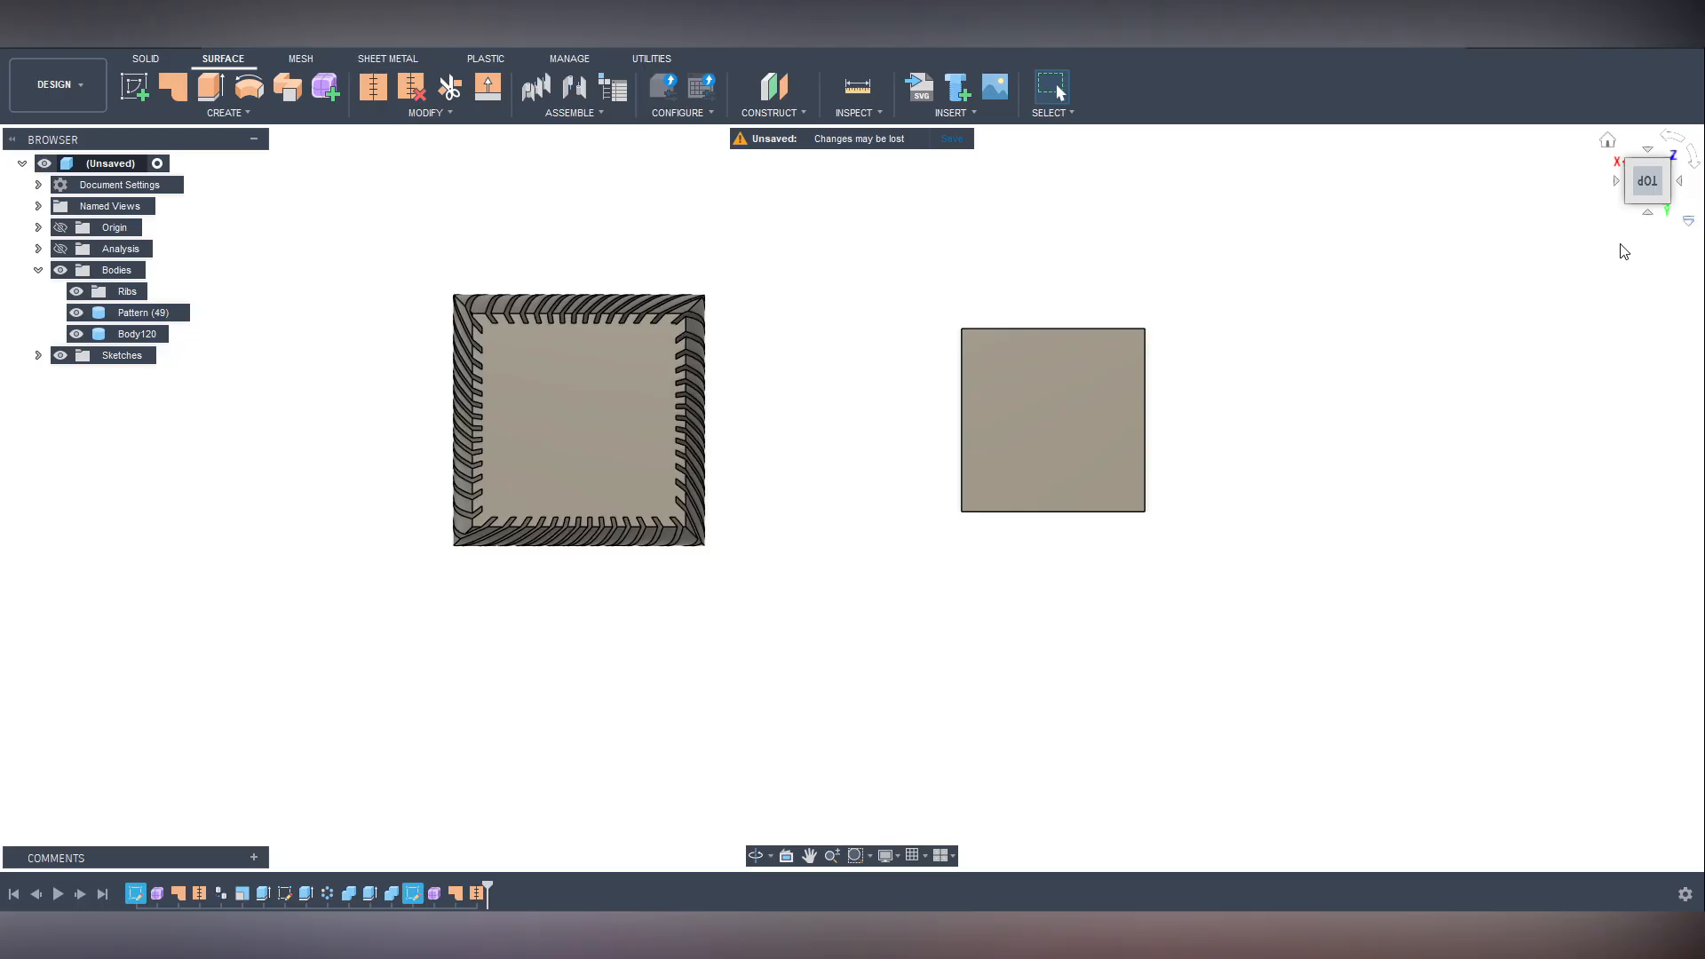
{"action": "left_click_drag", "start_coordinate": [883, 308], "coordinate": [1408, 639]}
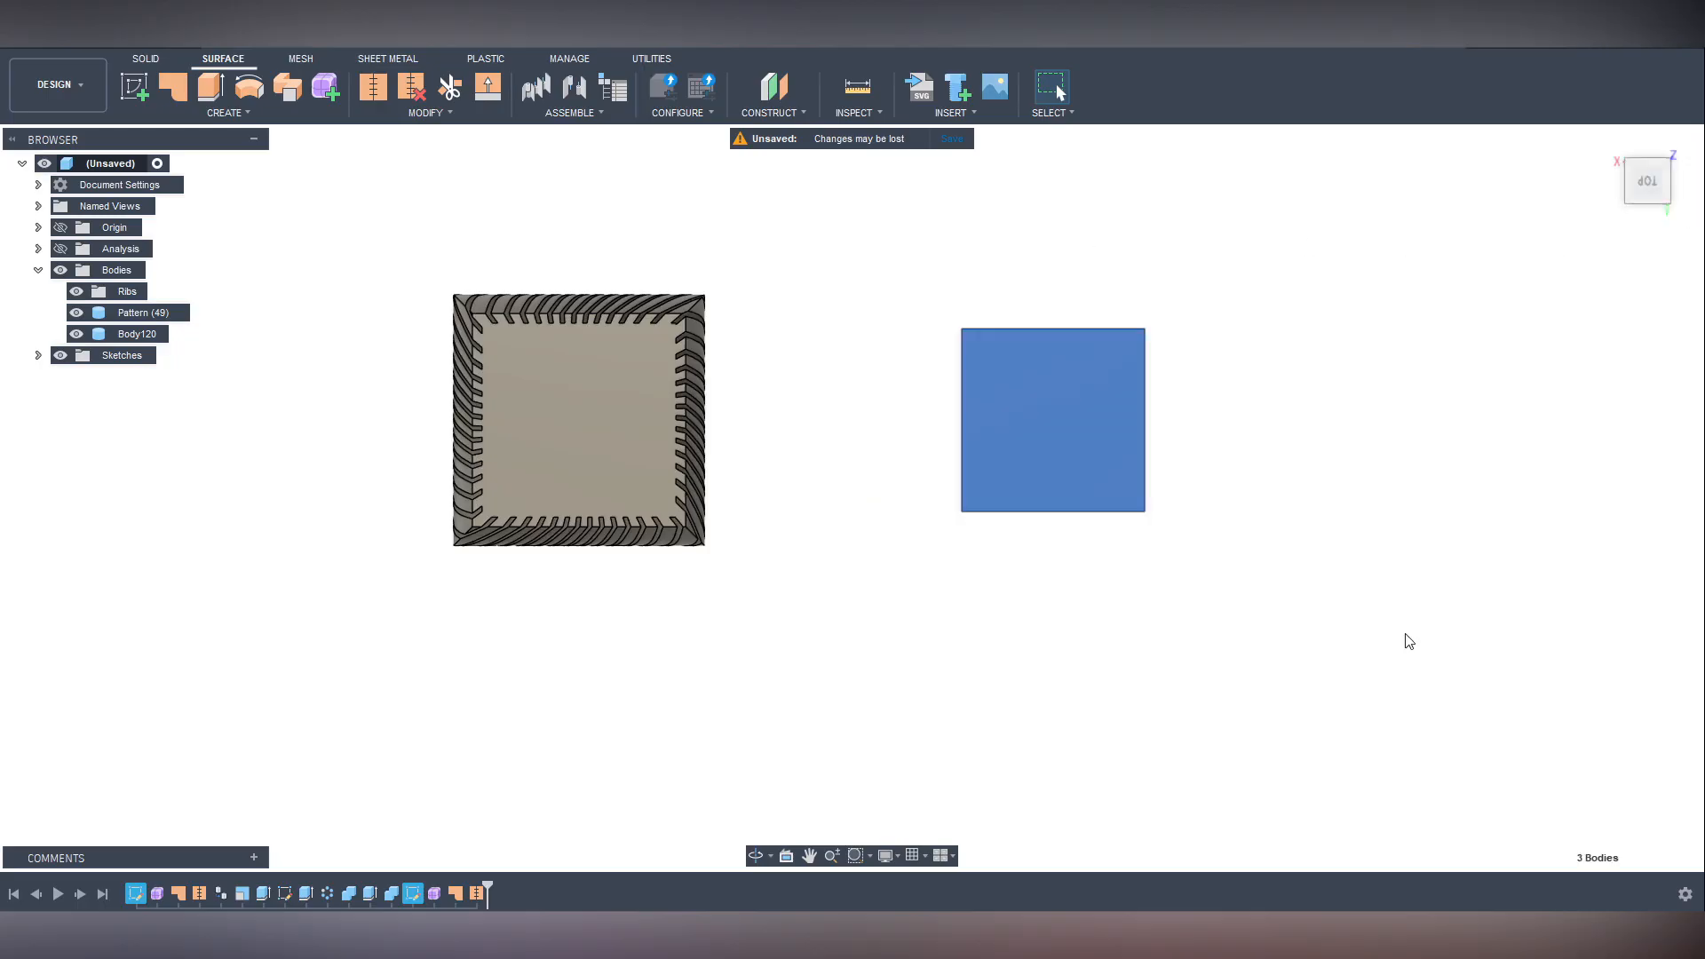
{"action": "double_click", "coordinate": [126, 341]}
{"action": "left_click", "coordinate": [151, 60]}
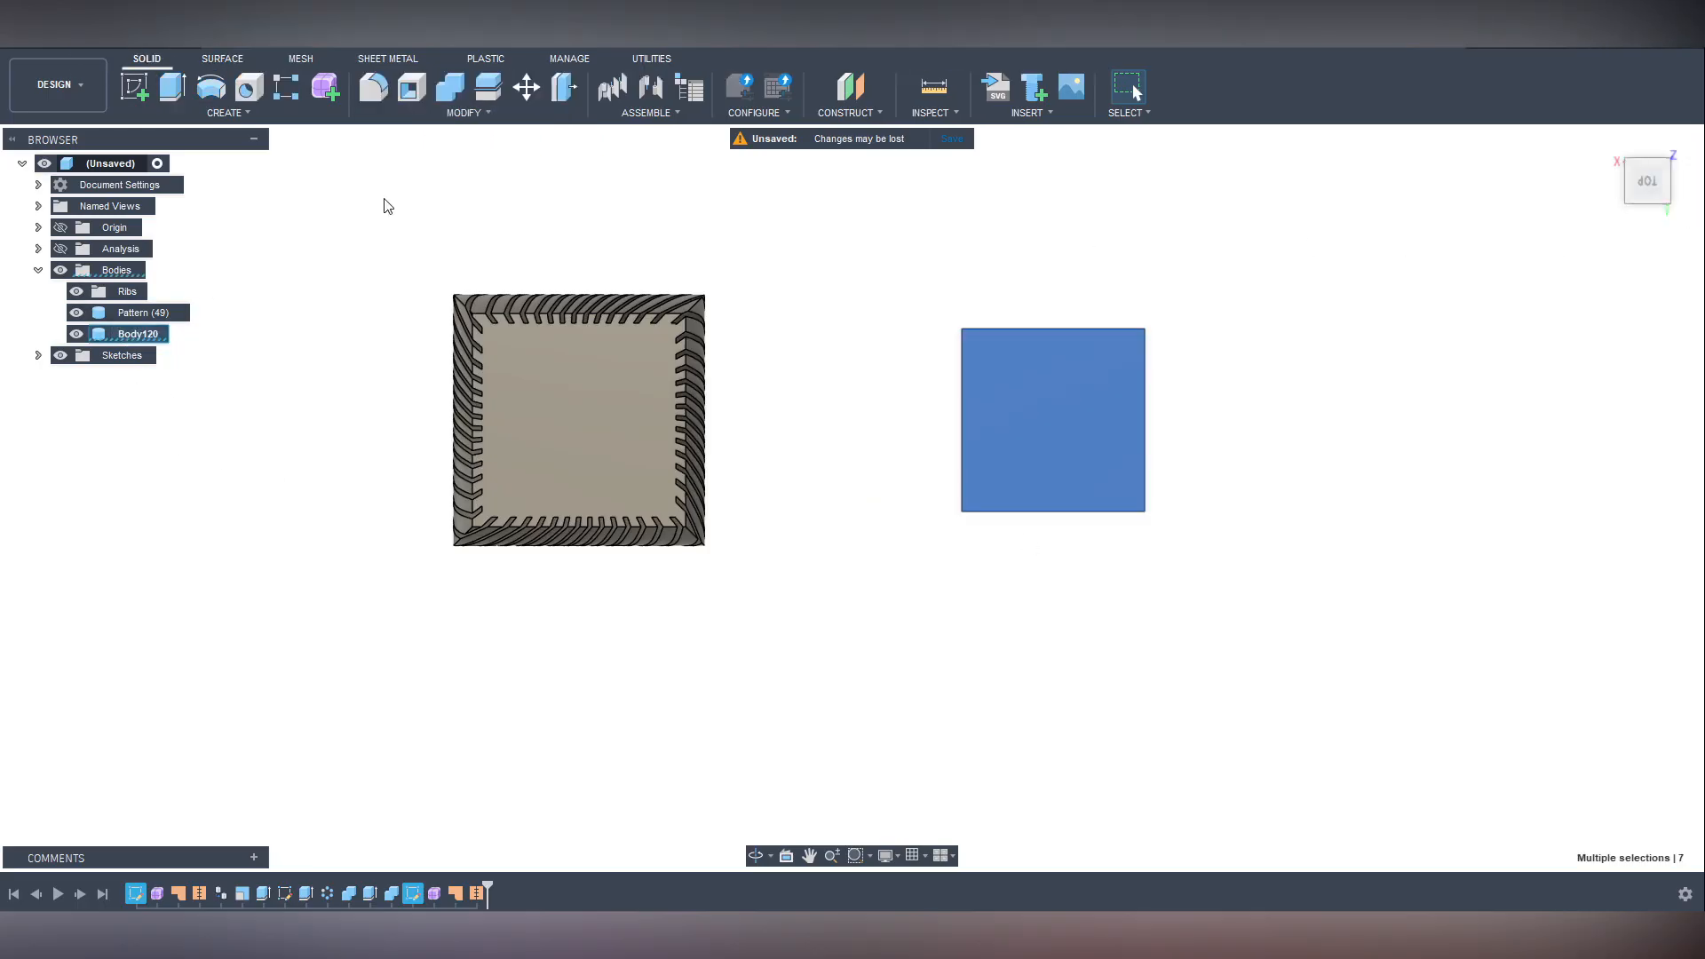
{"action": "left_click", "coordinate": [527, 86]}
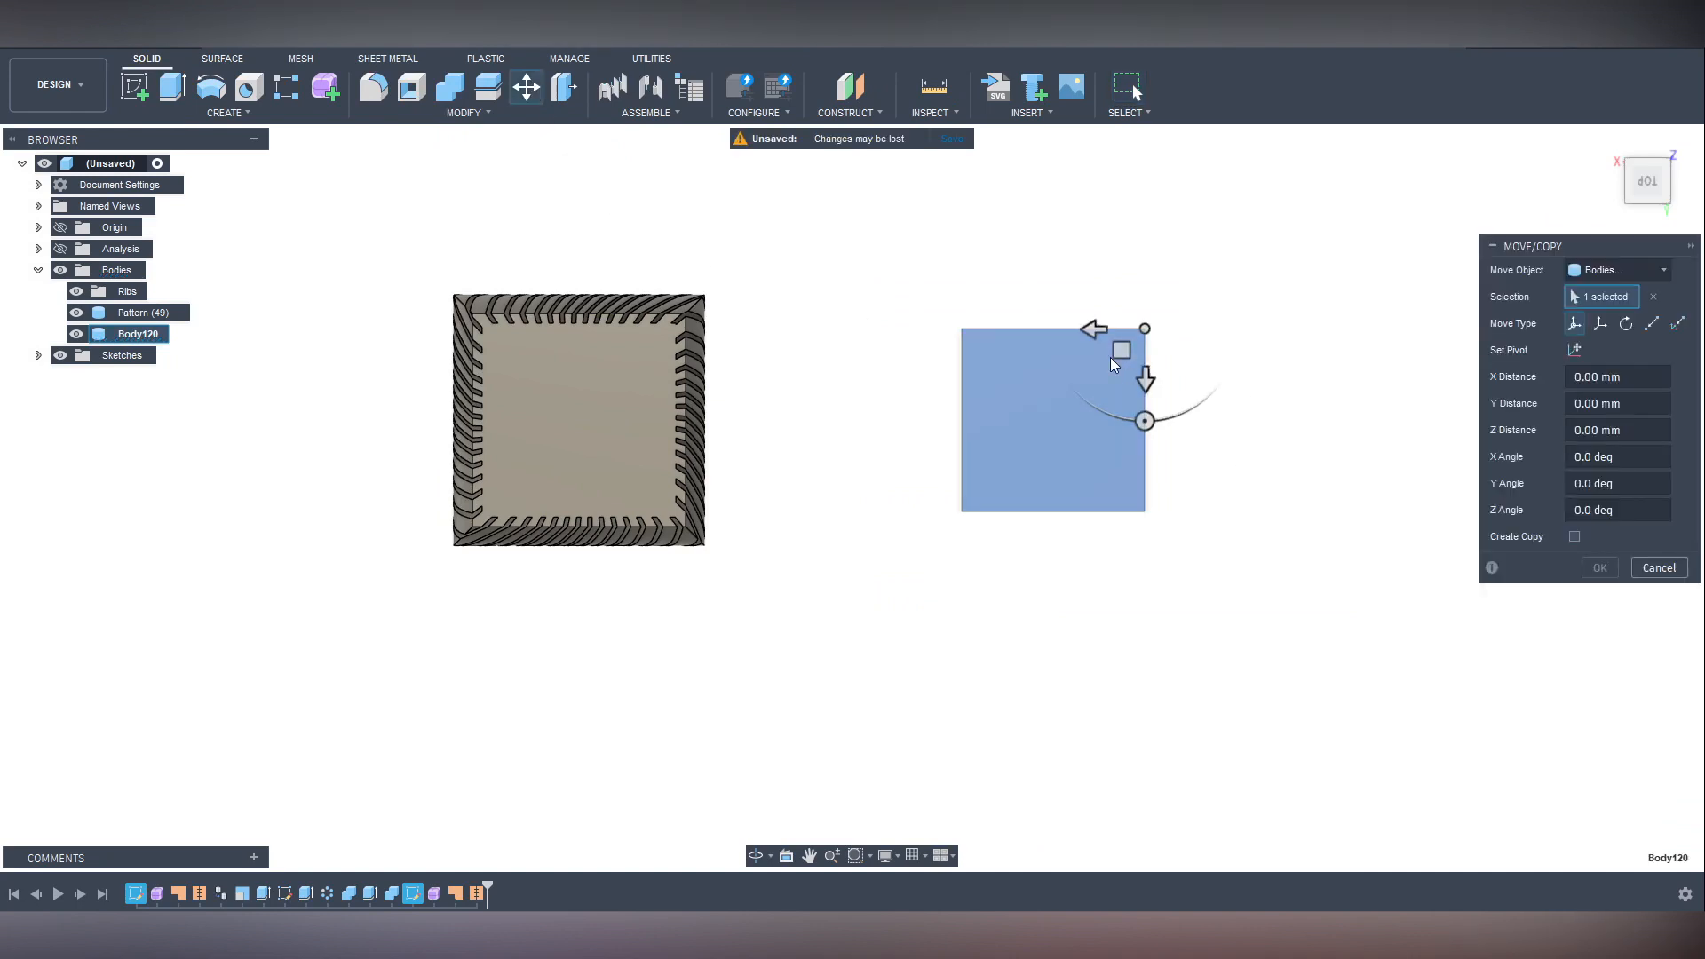
{"action": "left_click_drag", "start_coordinate": [1118, 348], "coordinate": [627, 350]}
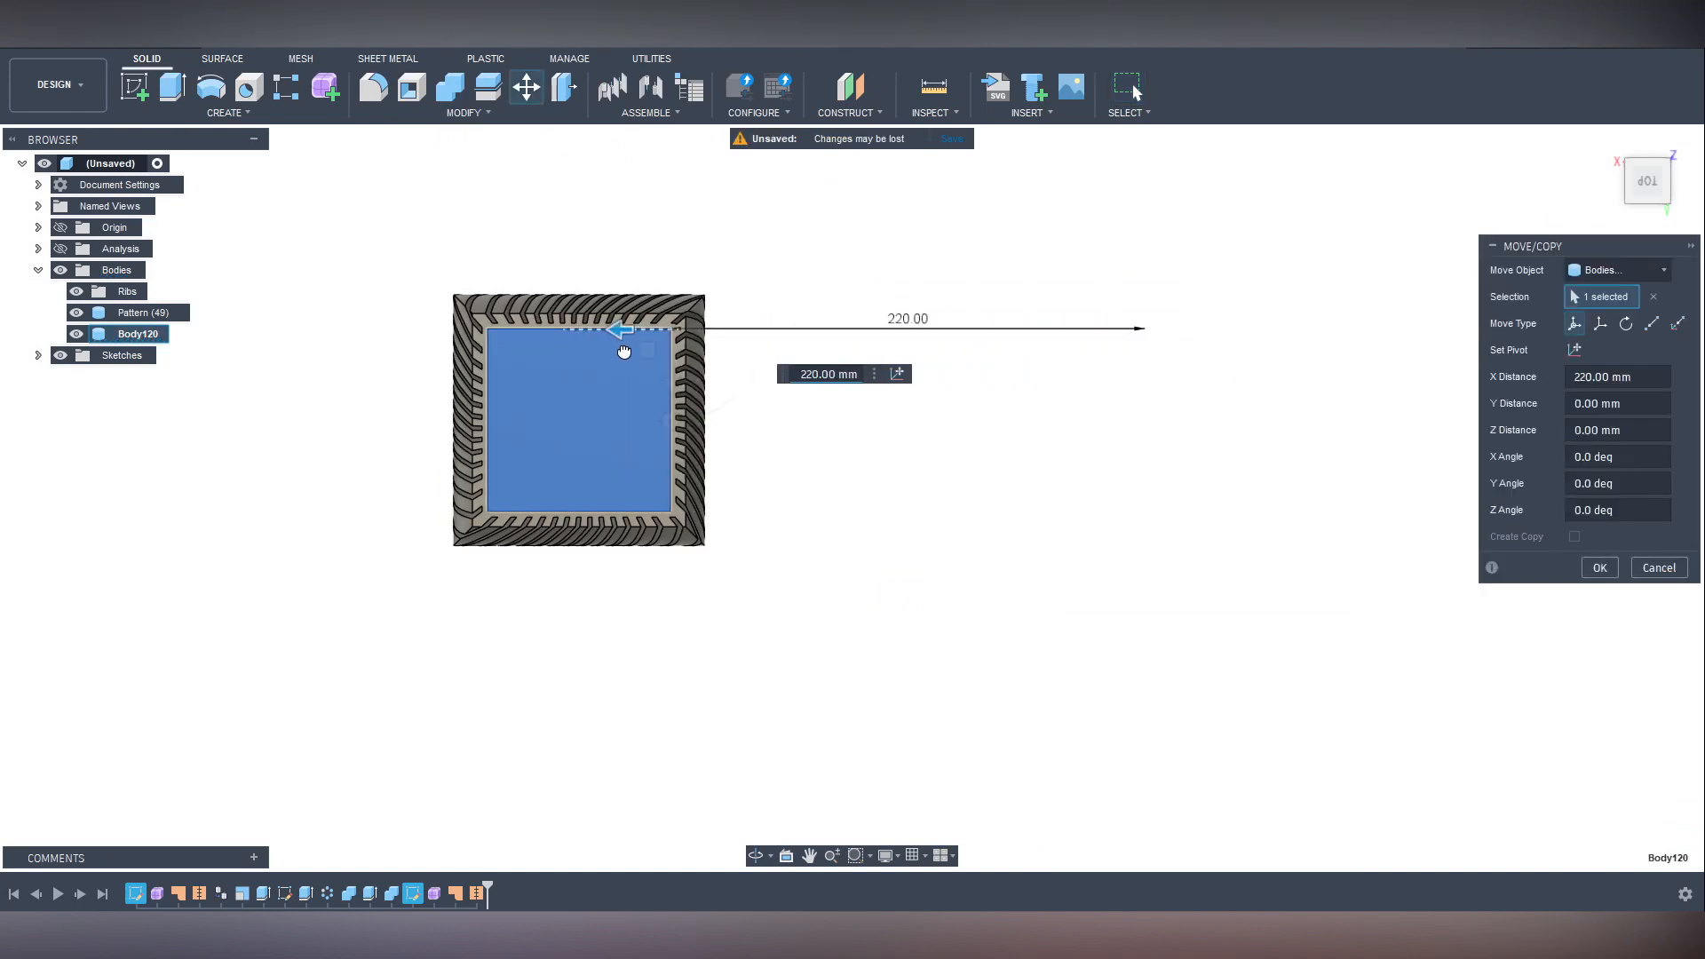
{"action": "scroll", "coordinate": [595, 404], "scroll_direction": "up", "scroll_amount": 5}
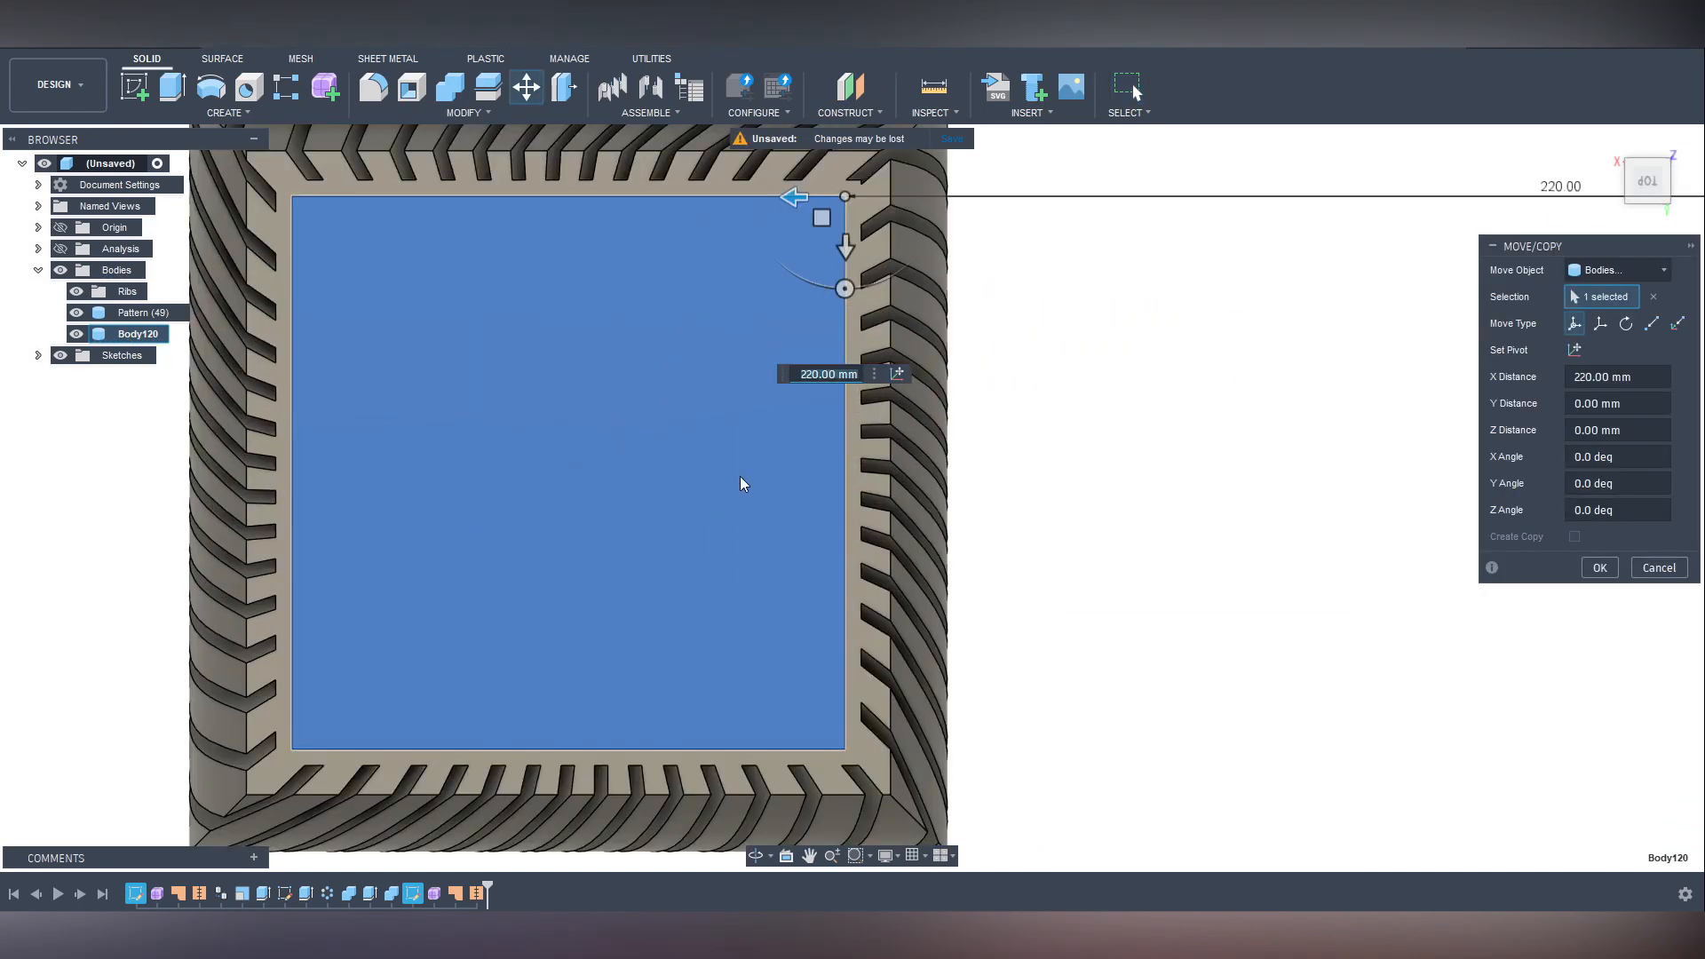
{"action": "left_click", "coordinate": [1598, 568]}
Show the section analysis and examine how the tapered solid sits at the pot's base.
{"action": "middle_click_drag", "start_coordinate": [1195, 675], "coordinate": [1247, 635], "text": "shift"}
{"action": "scroll", "coordinate": [1237, 574], "scroll_direction": "down", "scroll_amount": 4}
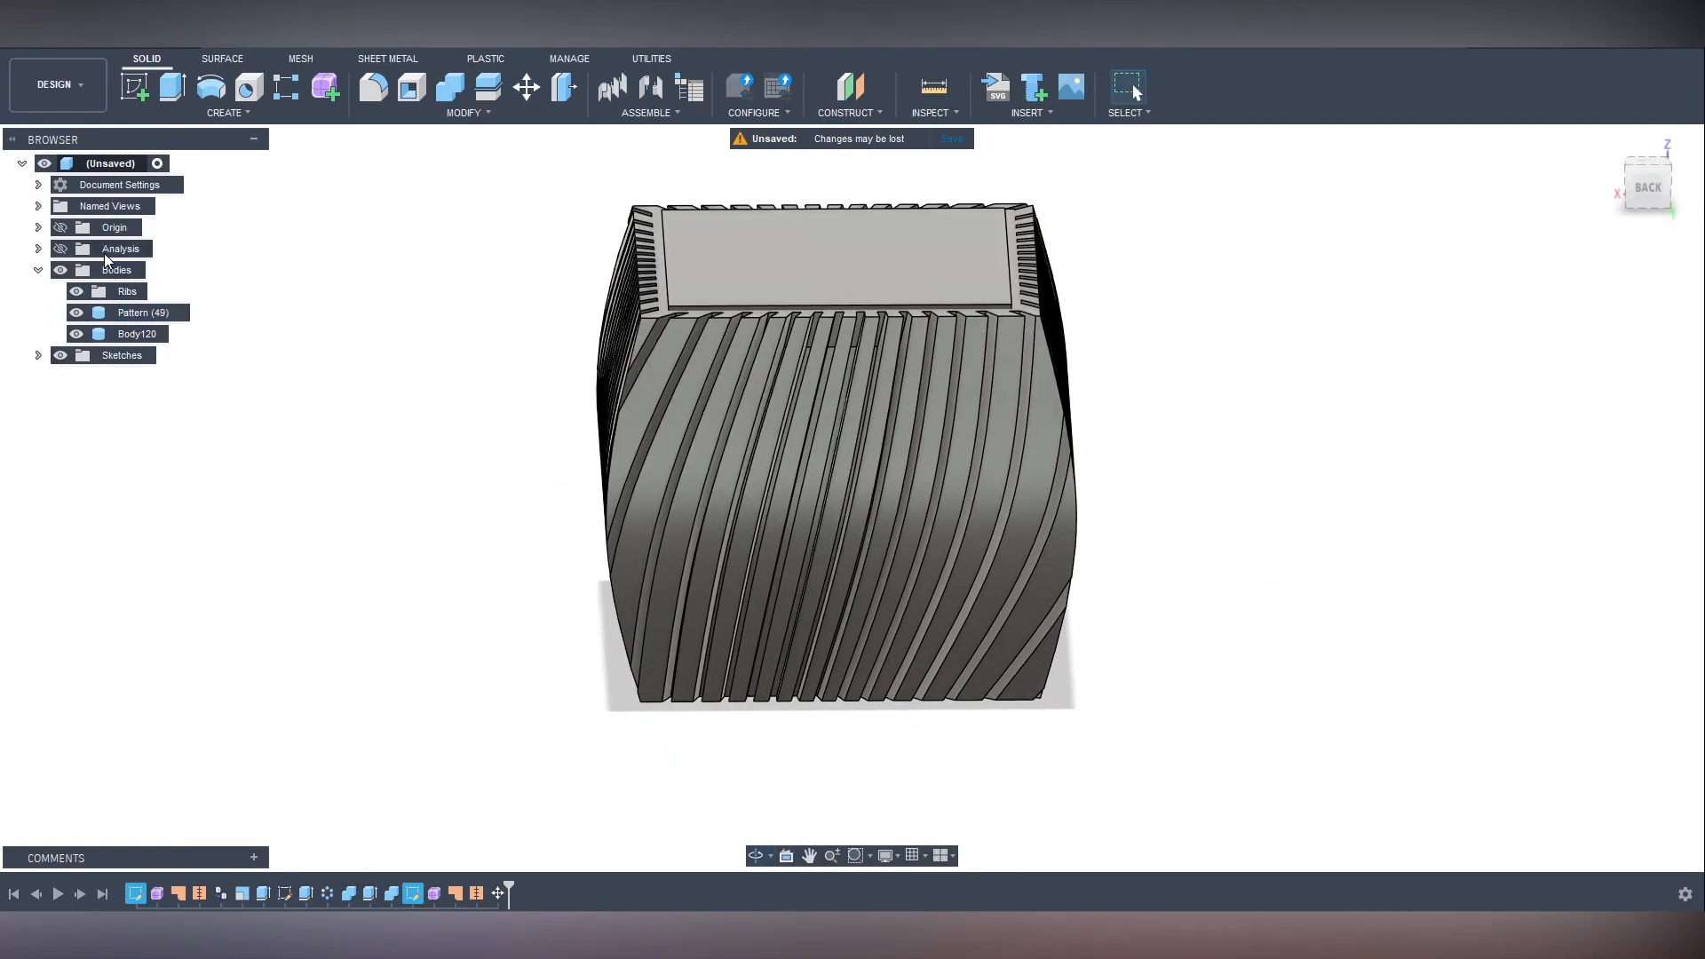
{"action": "left_click", "coordinate": [63, 249]}
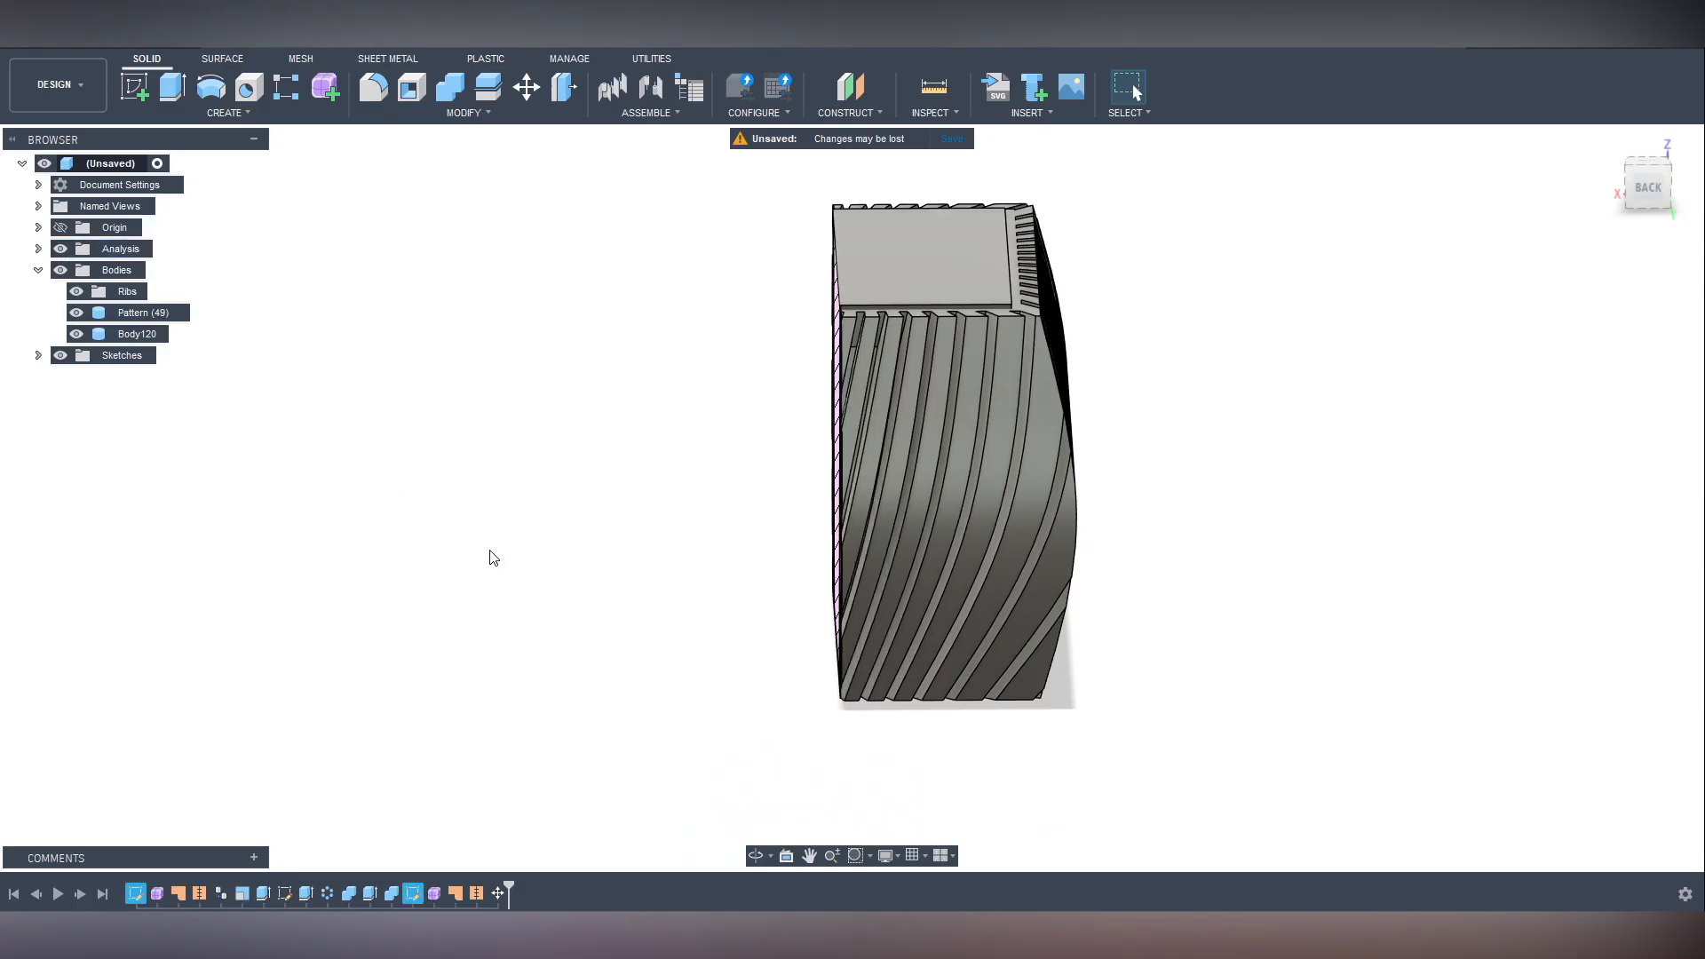
{"action": "middle_click_drag", "start_coordinate": [488, 556], "coordinate": [723, 674], "text": "shift"}
{"action": "scroll", "coordinate": [781, 661], "scroll_direction": "up", "scroll_amount": 5}
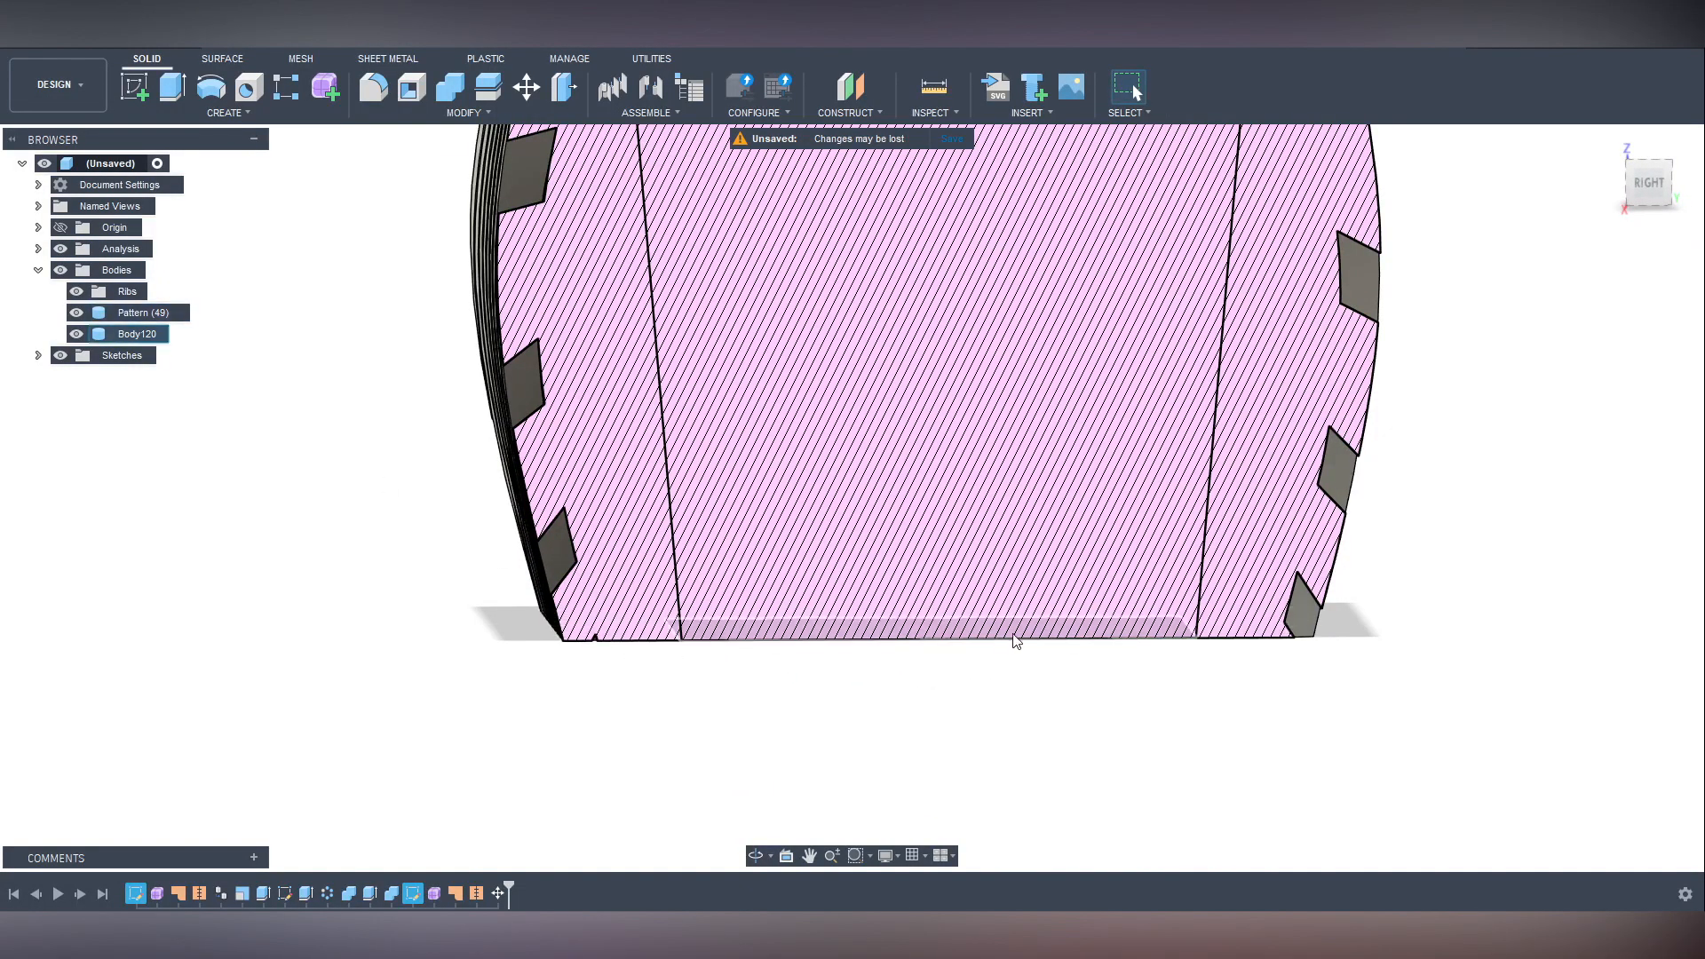
{"action": "scroll", "coordinate": [799, 651], "scroll_direction": "down", "scroll_amount": 5}
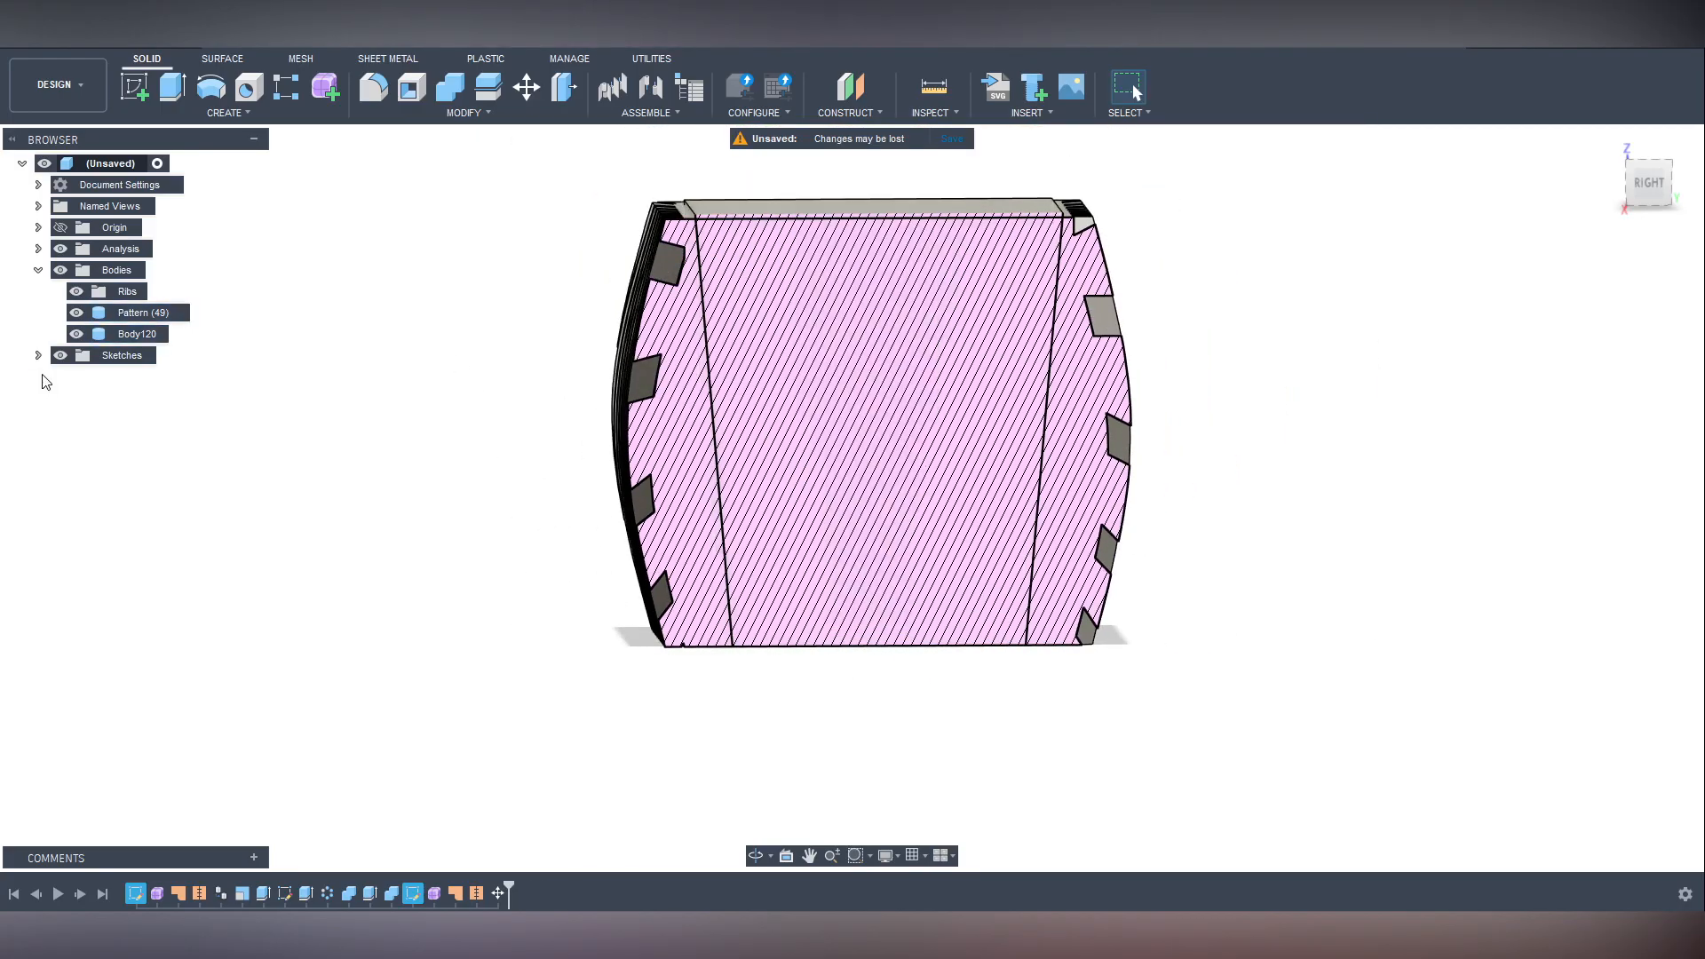
Move the tapered solid 3 mm upward along Z to leave a floor in the pot.
{"action": "left_click", "coordinate": [131, 334]}
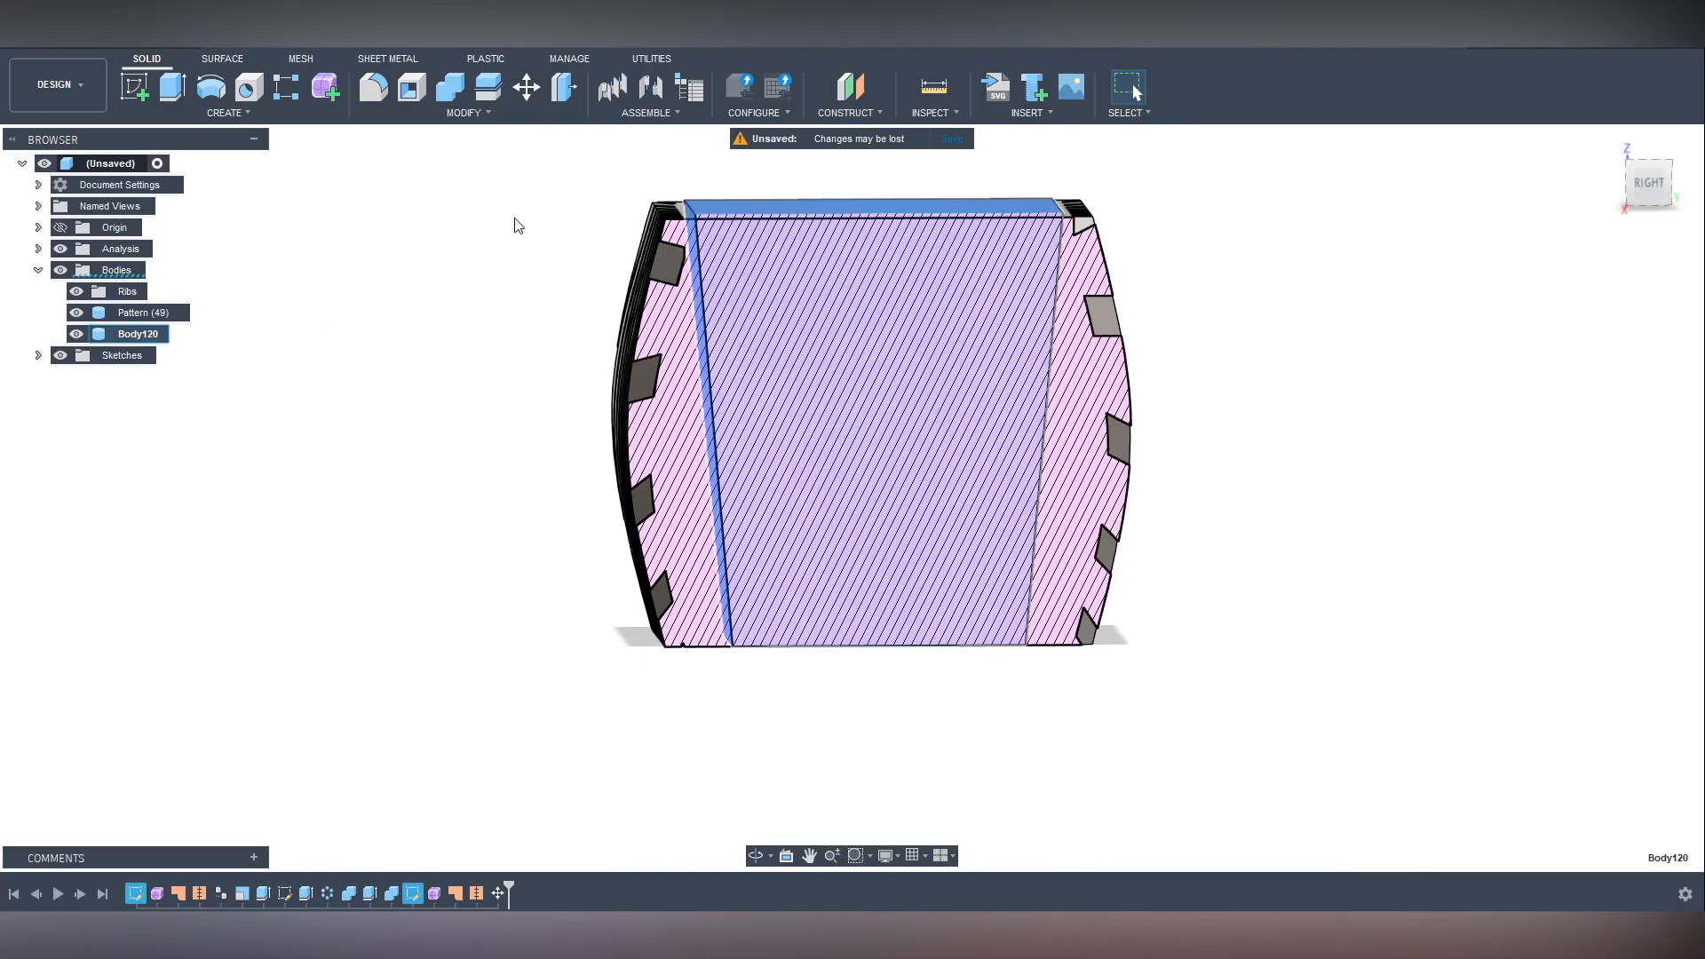
{"action": "left_click", "coordinate": [526, 86]}
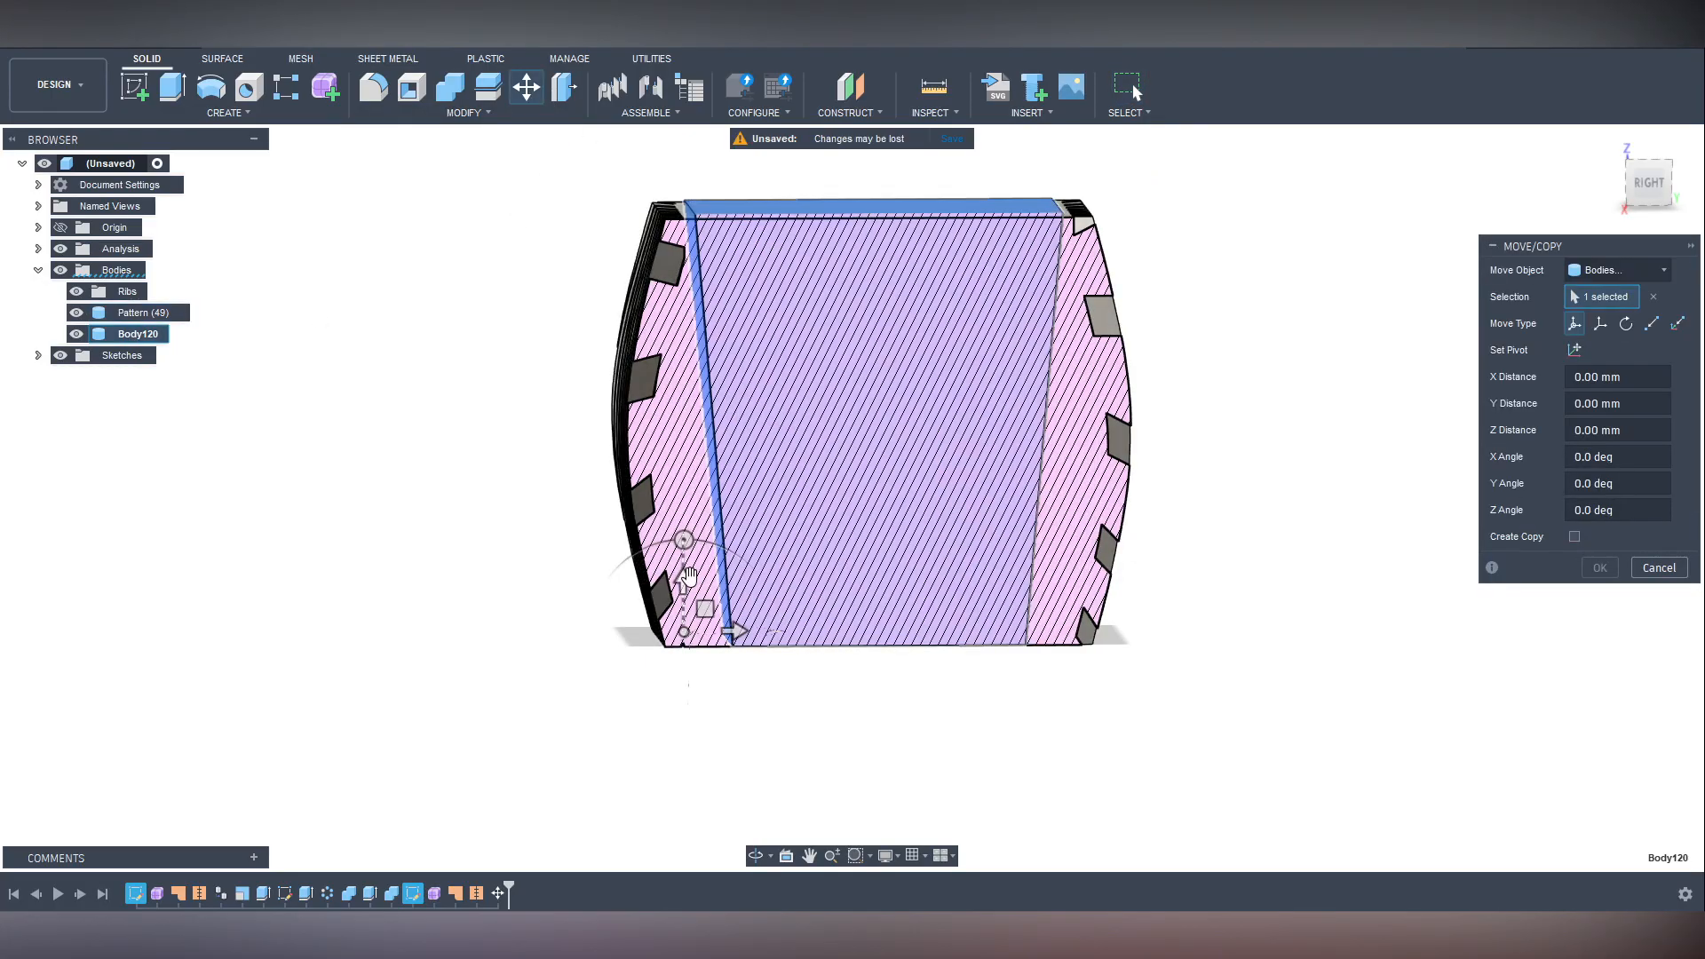
{"action": "left_click_drag", "start_coordinate": [683, 579], "coordinate": [683, 564]}
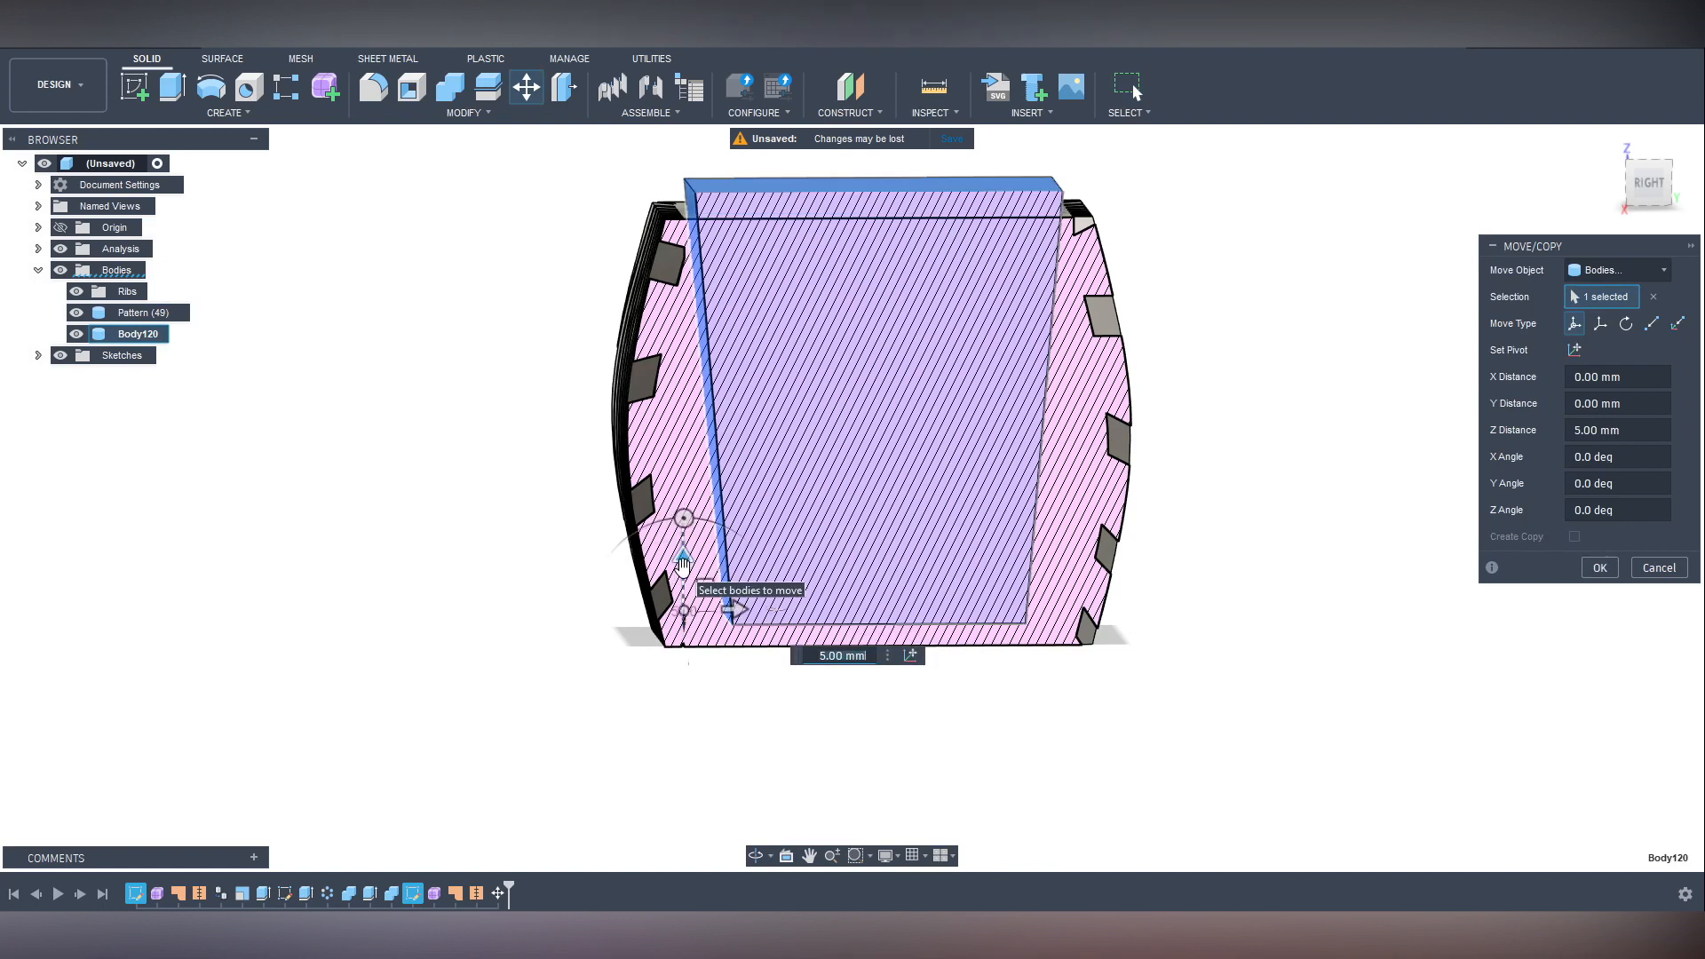
{"action": "type", "text": "3"}
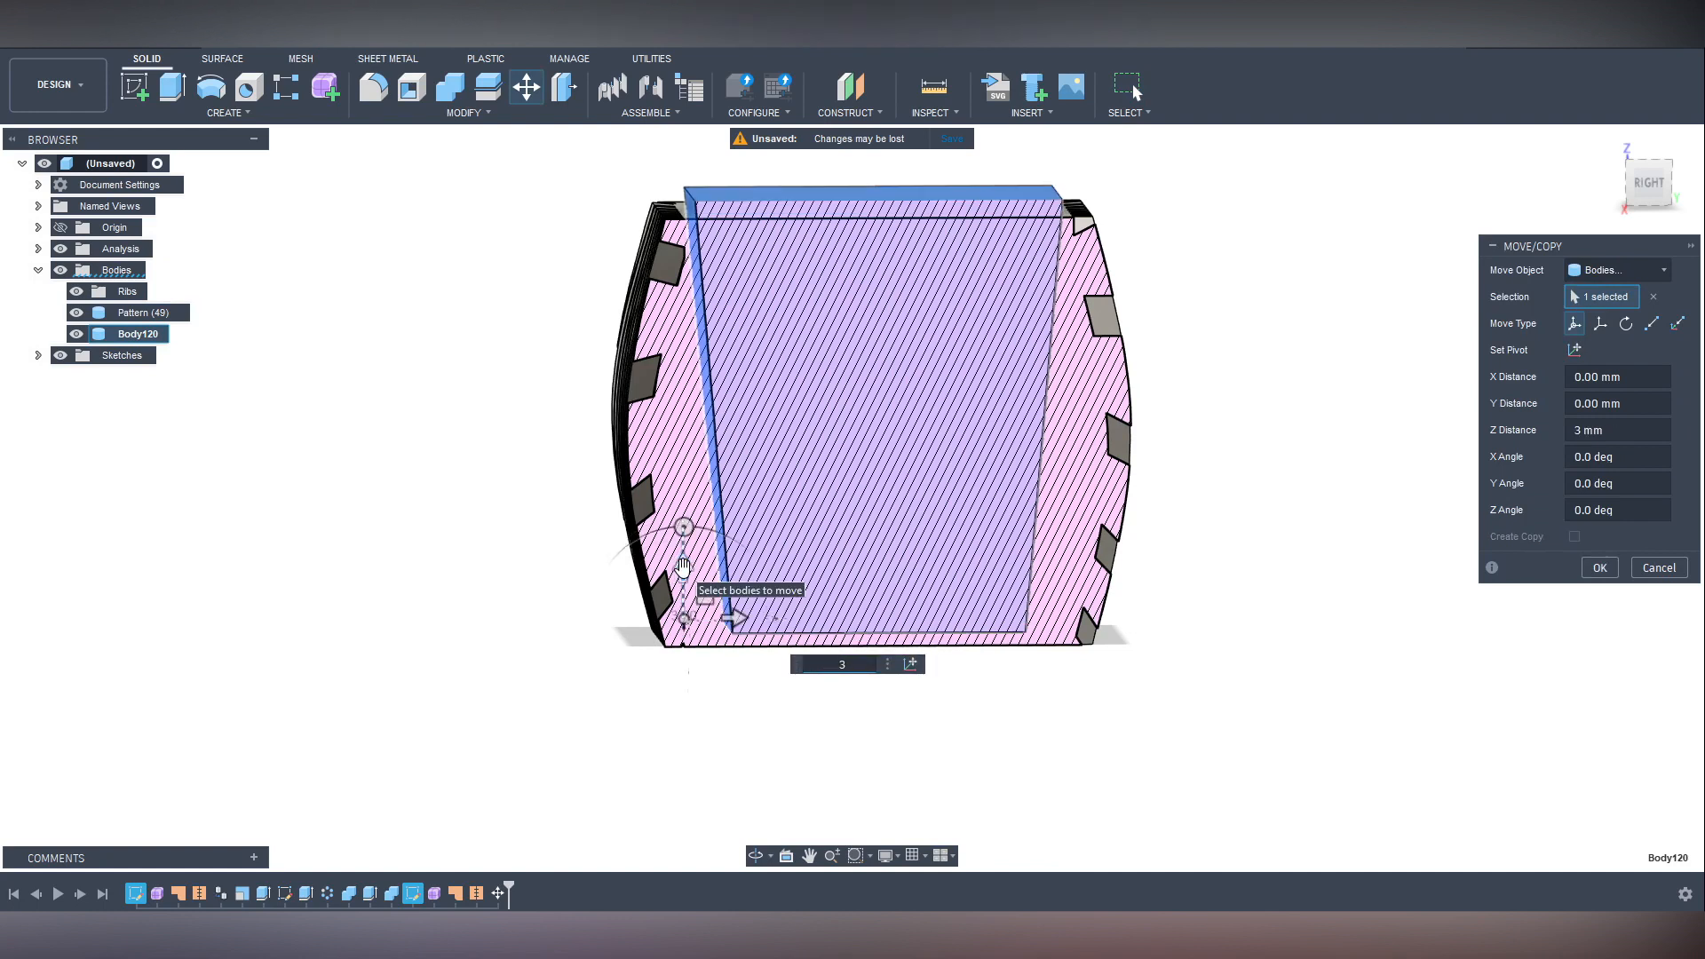
{"action": "key", "text": "Return"}
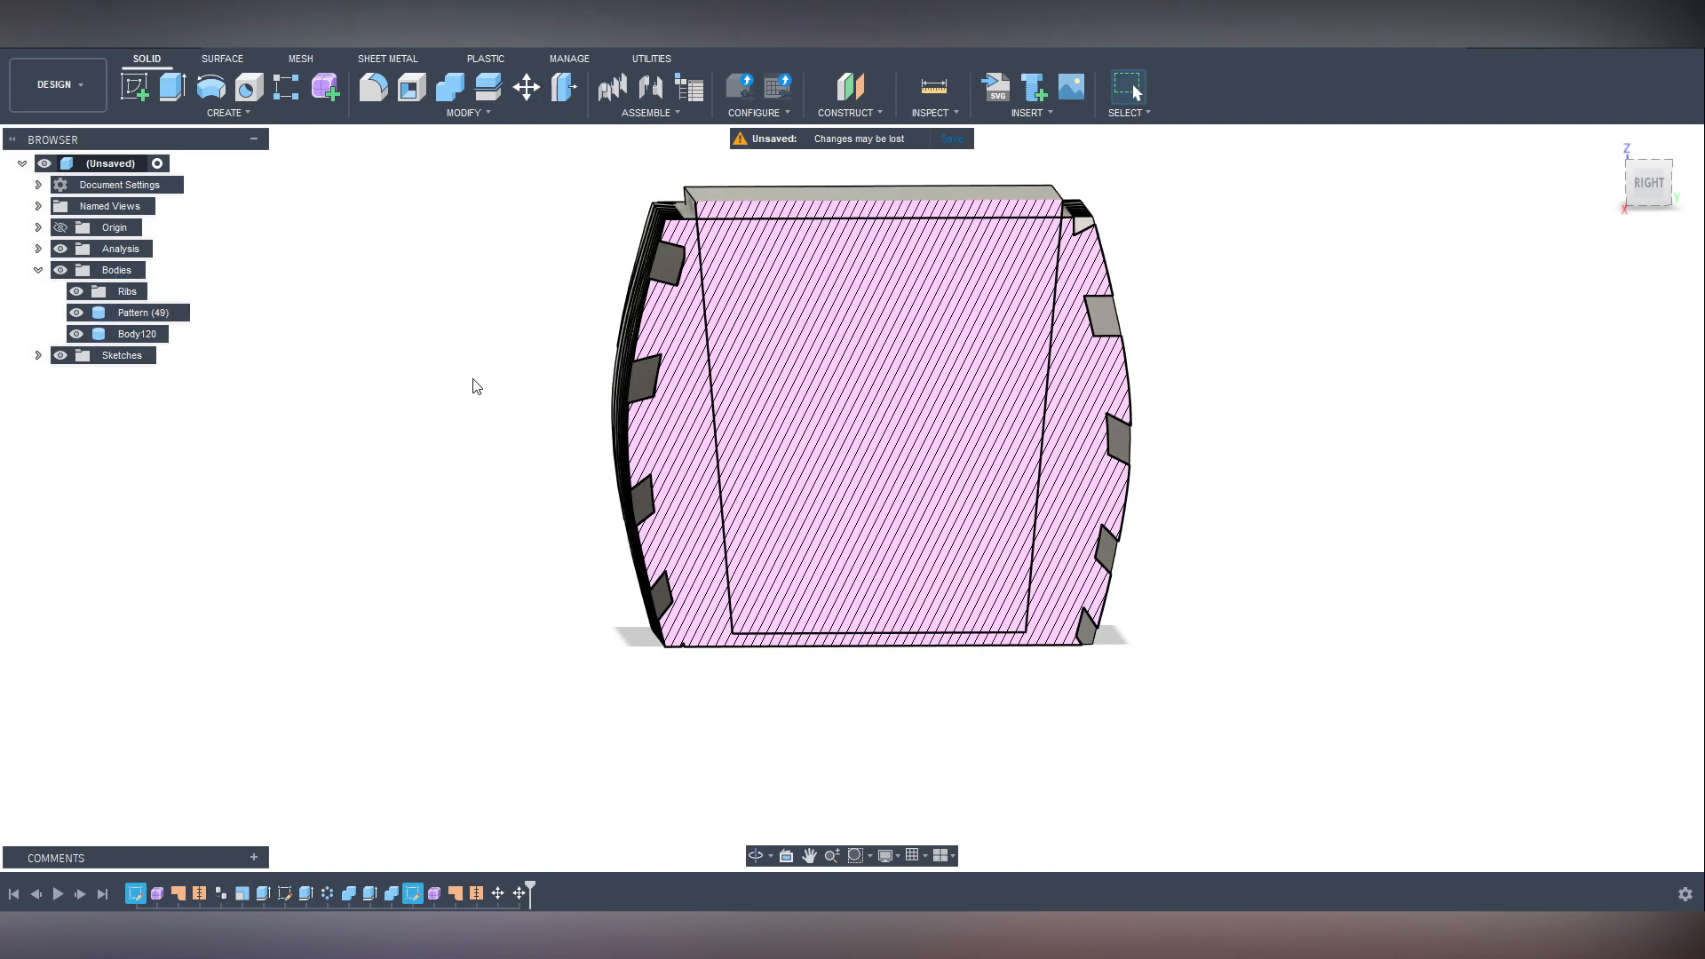
Hollow the ribbed pot by combining it with the tapered solid as the tool body, using the Cut operation.
{"action": "left_click", "coordinate": [130, 313]}
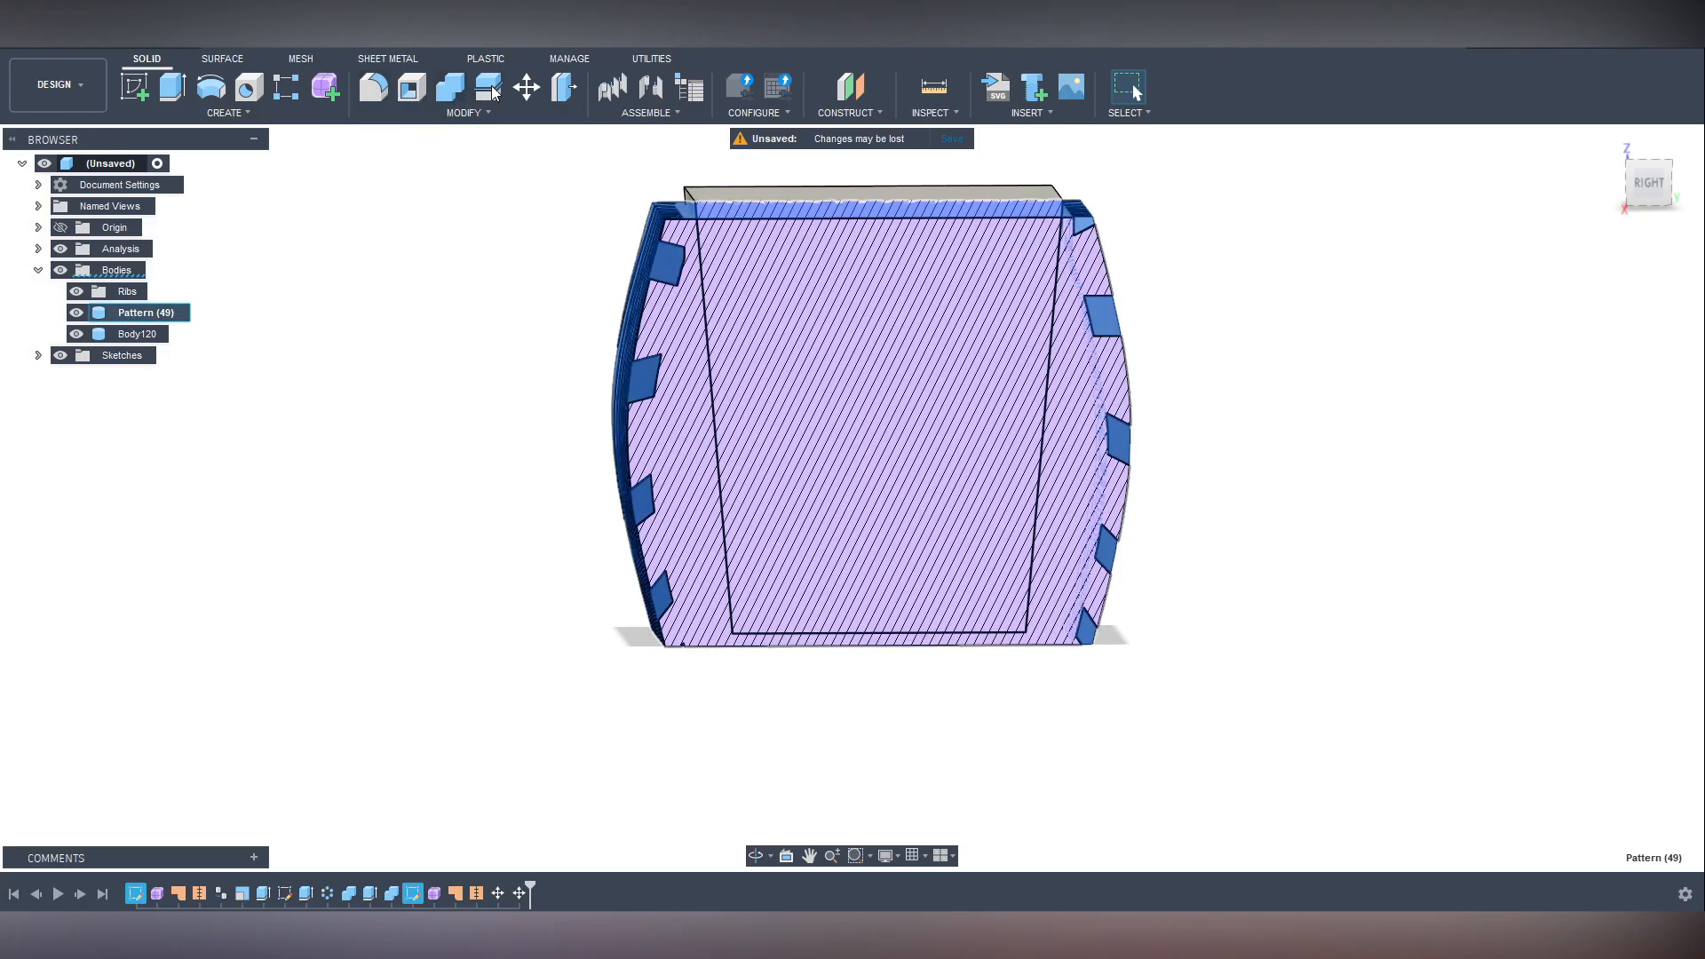
{"action": "left_click", "coordinate": [449, 92]}
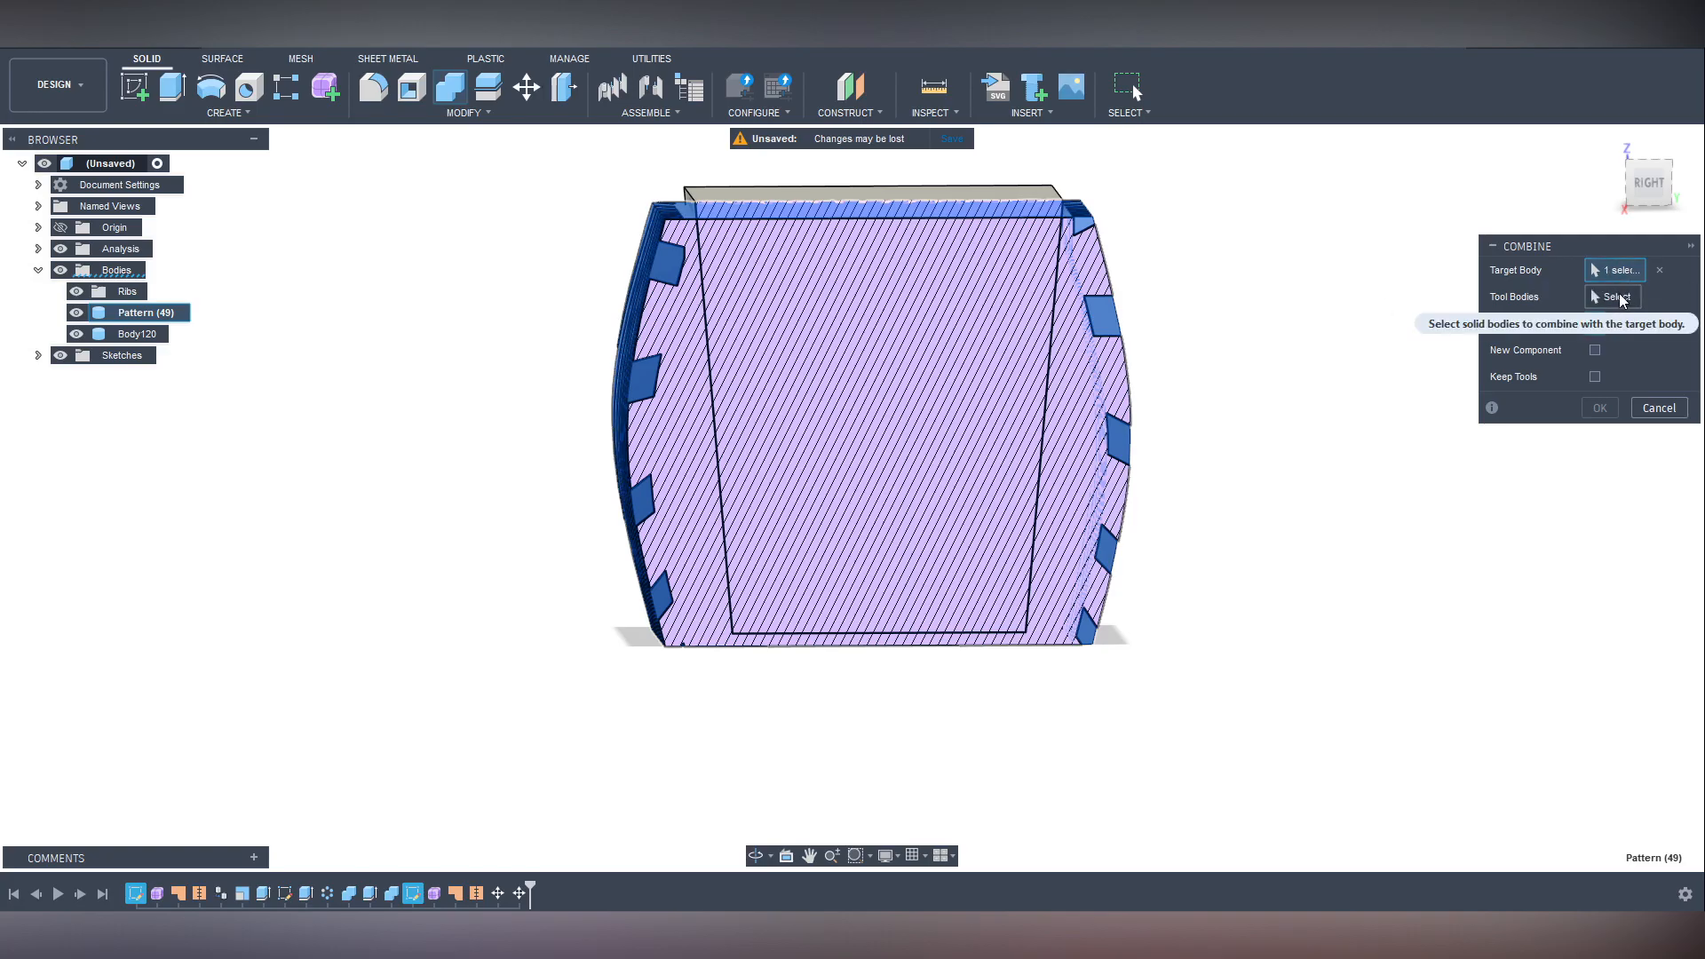
{"action": "left_click", "coordinate": [787, 246]}
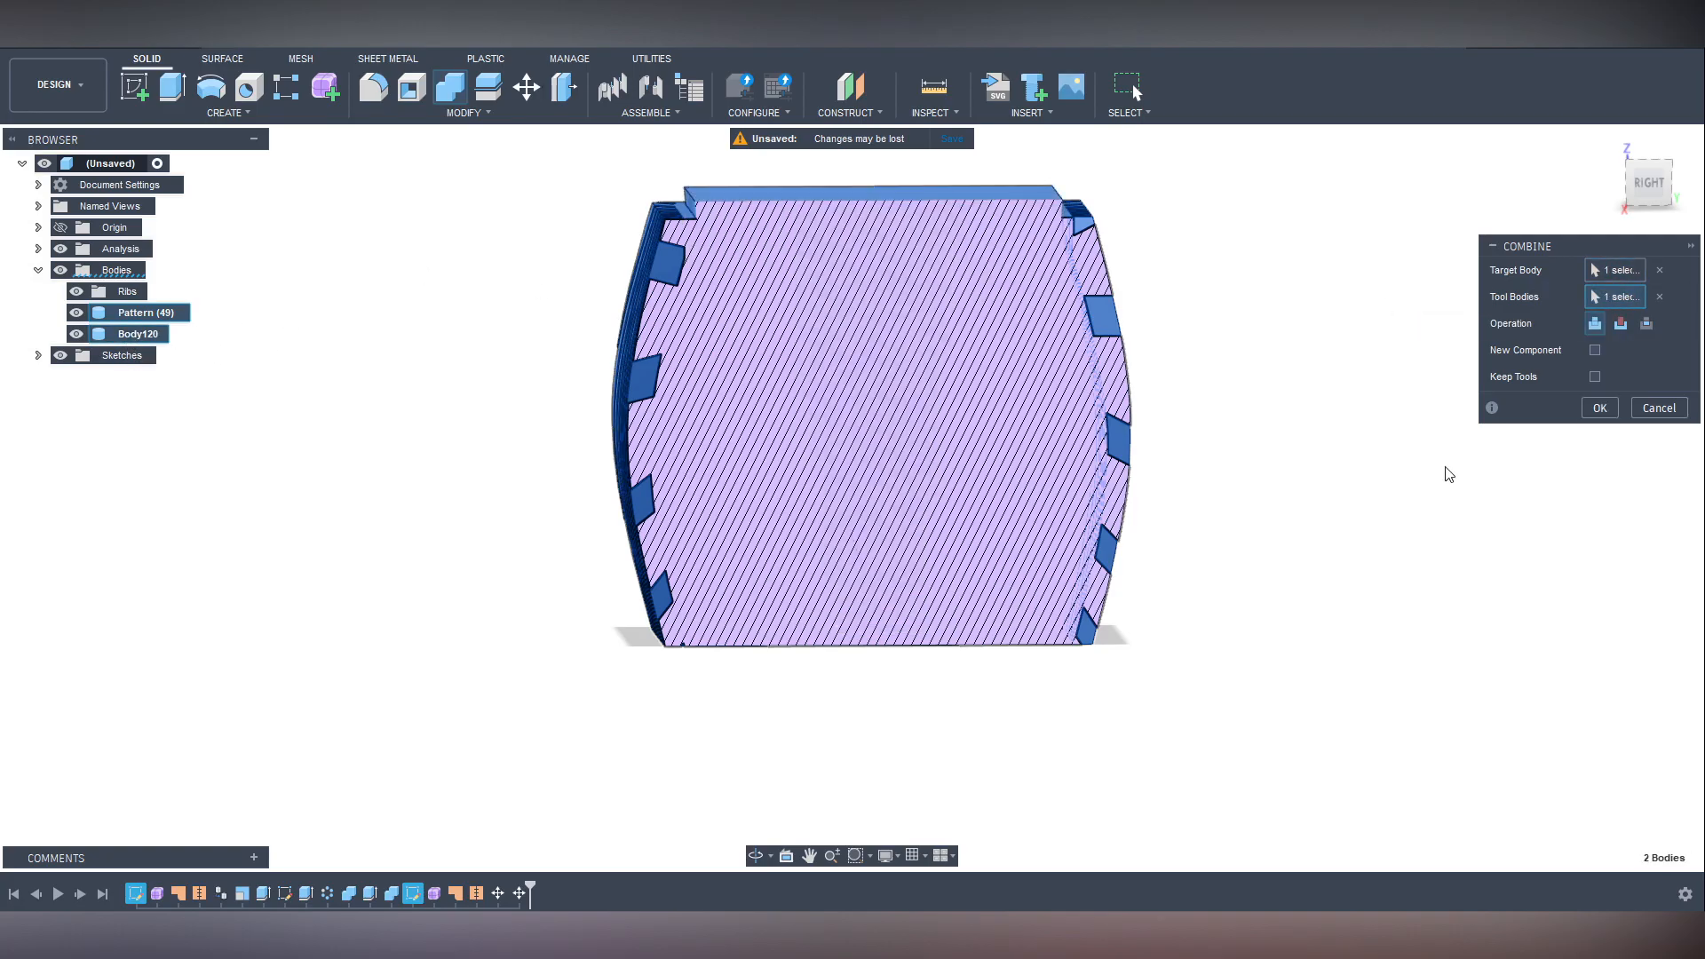
{"action": "left_click", "coordinate": [1620, 325]}
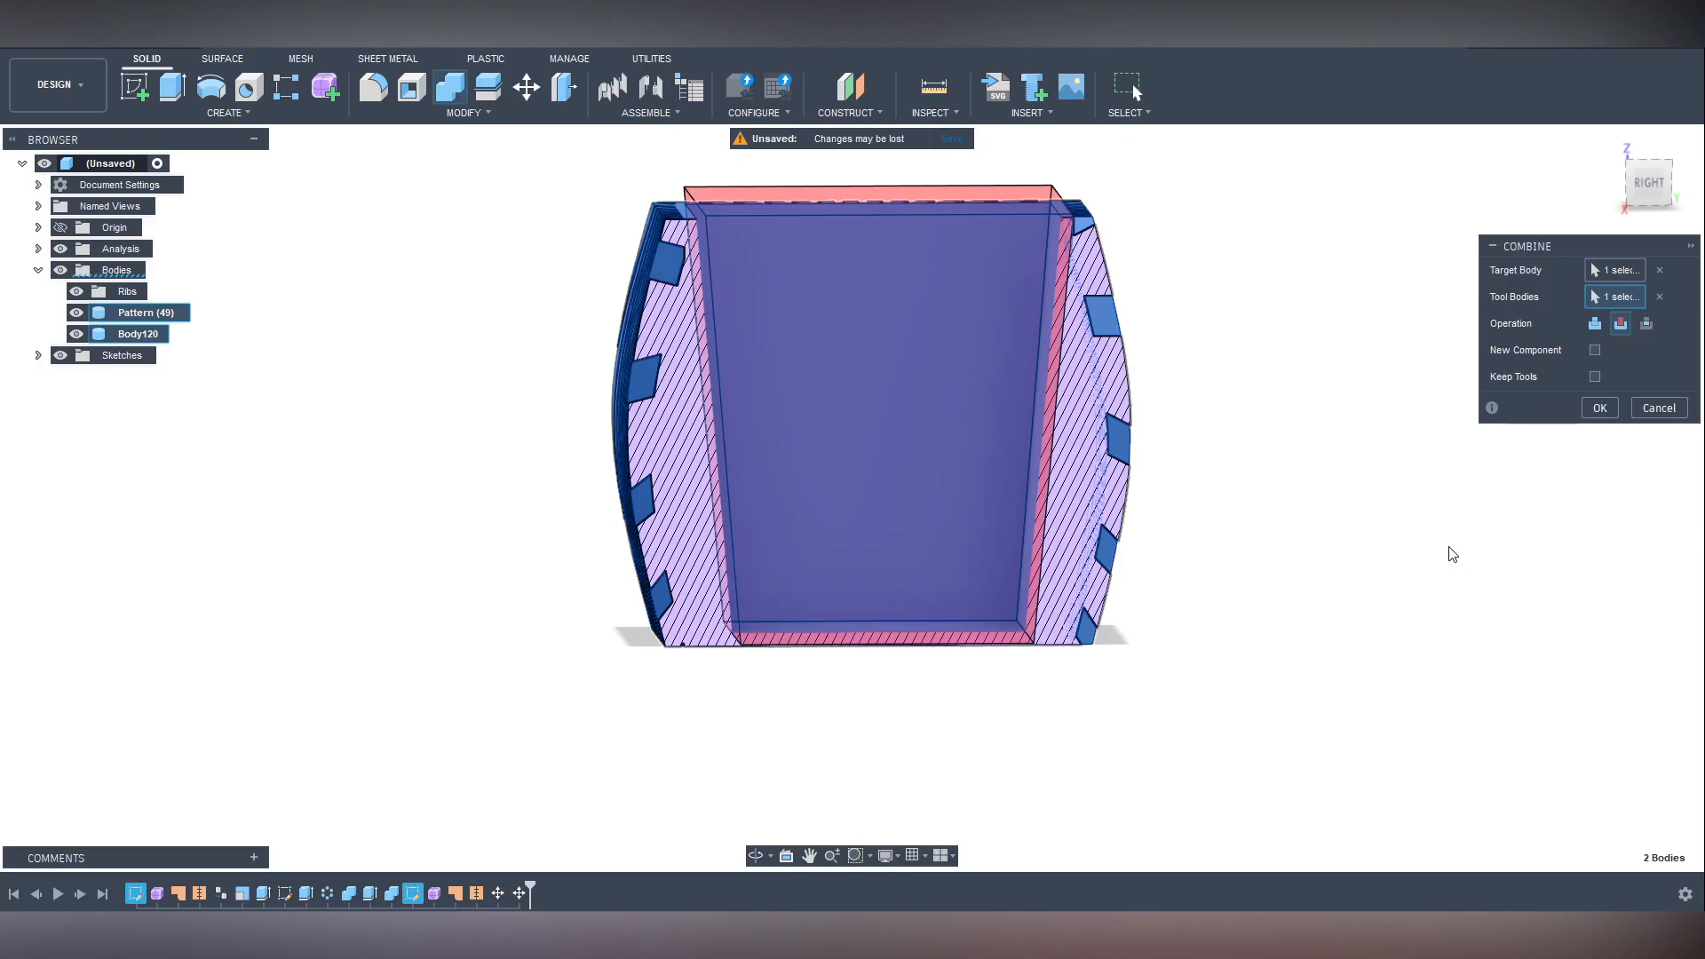
{"action": "left_click", "coordinate": [1600, 407]}
Hide the section analysis and switch the camera back to perspective.
{"action": "middle_click_drag", "start_coordinate": [1427, 494], "coordinate": [1318, 609], "text": "shift"}
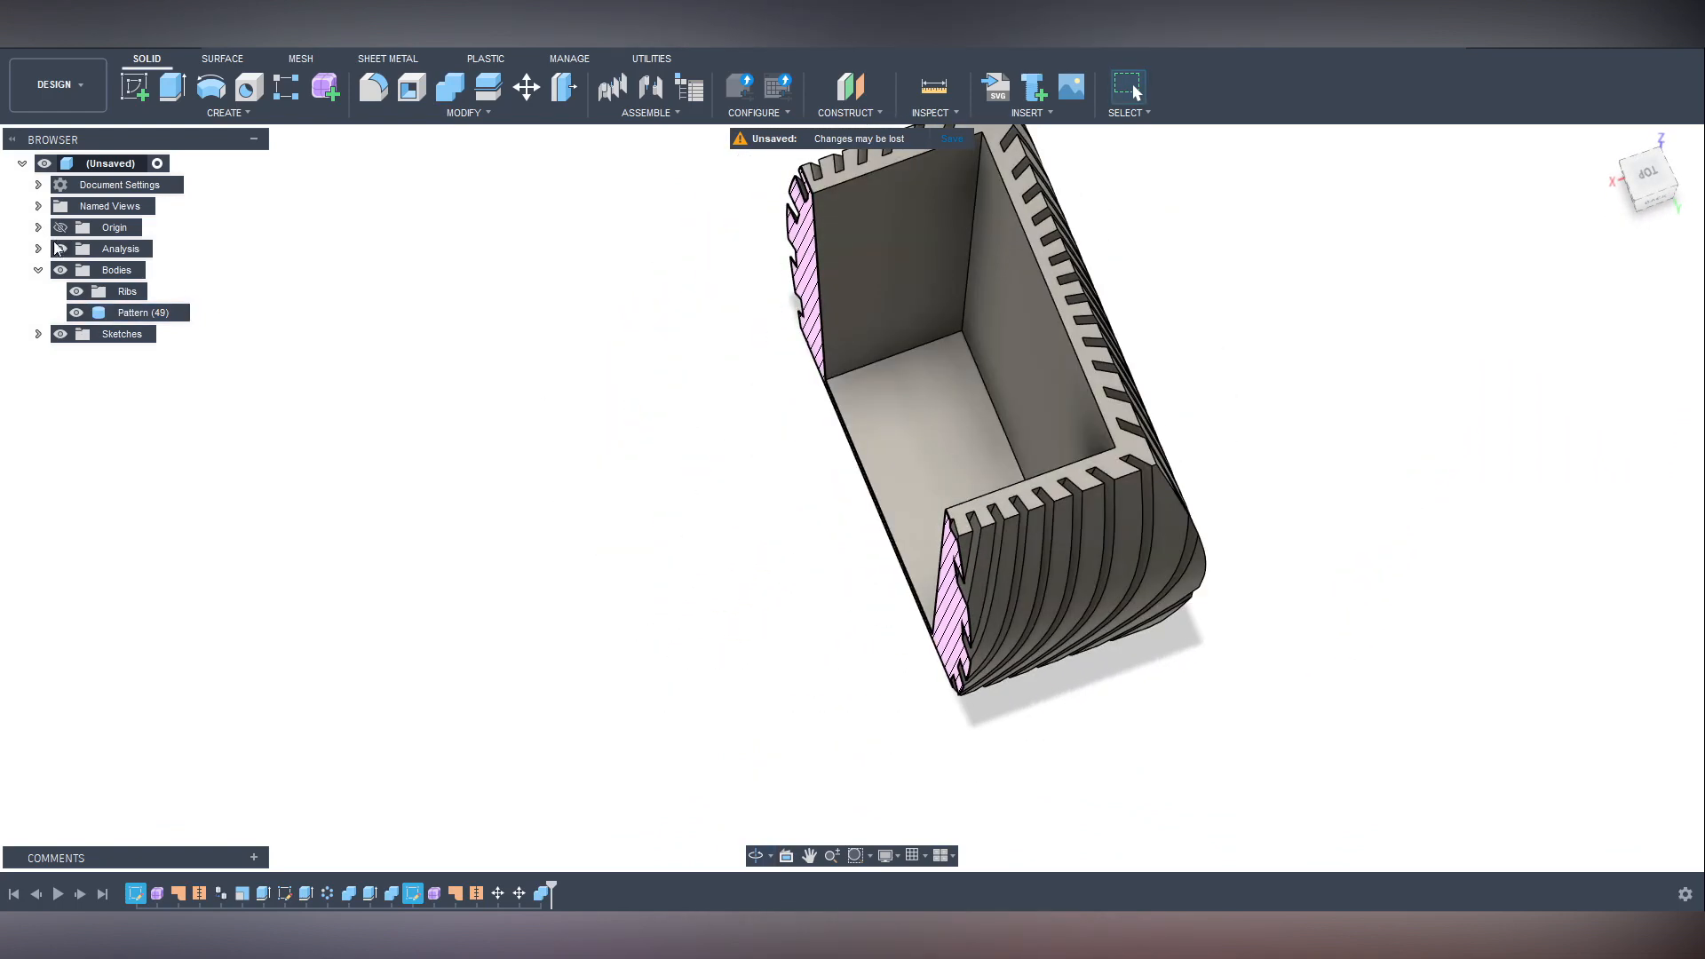
{"action": "left_click", "coordinate": [61, 249]}
{"action": "middle_click_drag", "start_coordinate": [532, 578], "coordinate": [624, 610], "text": "shift"}
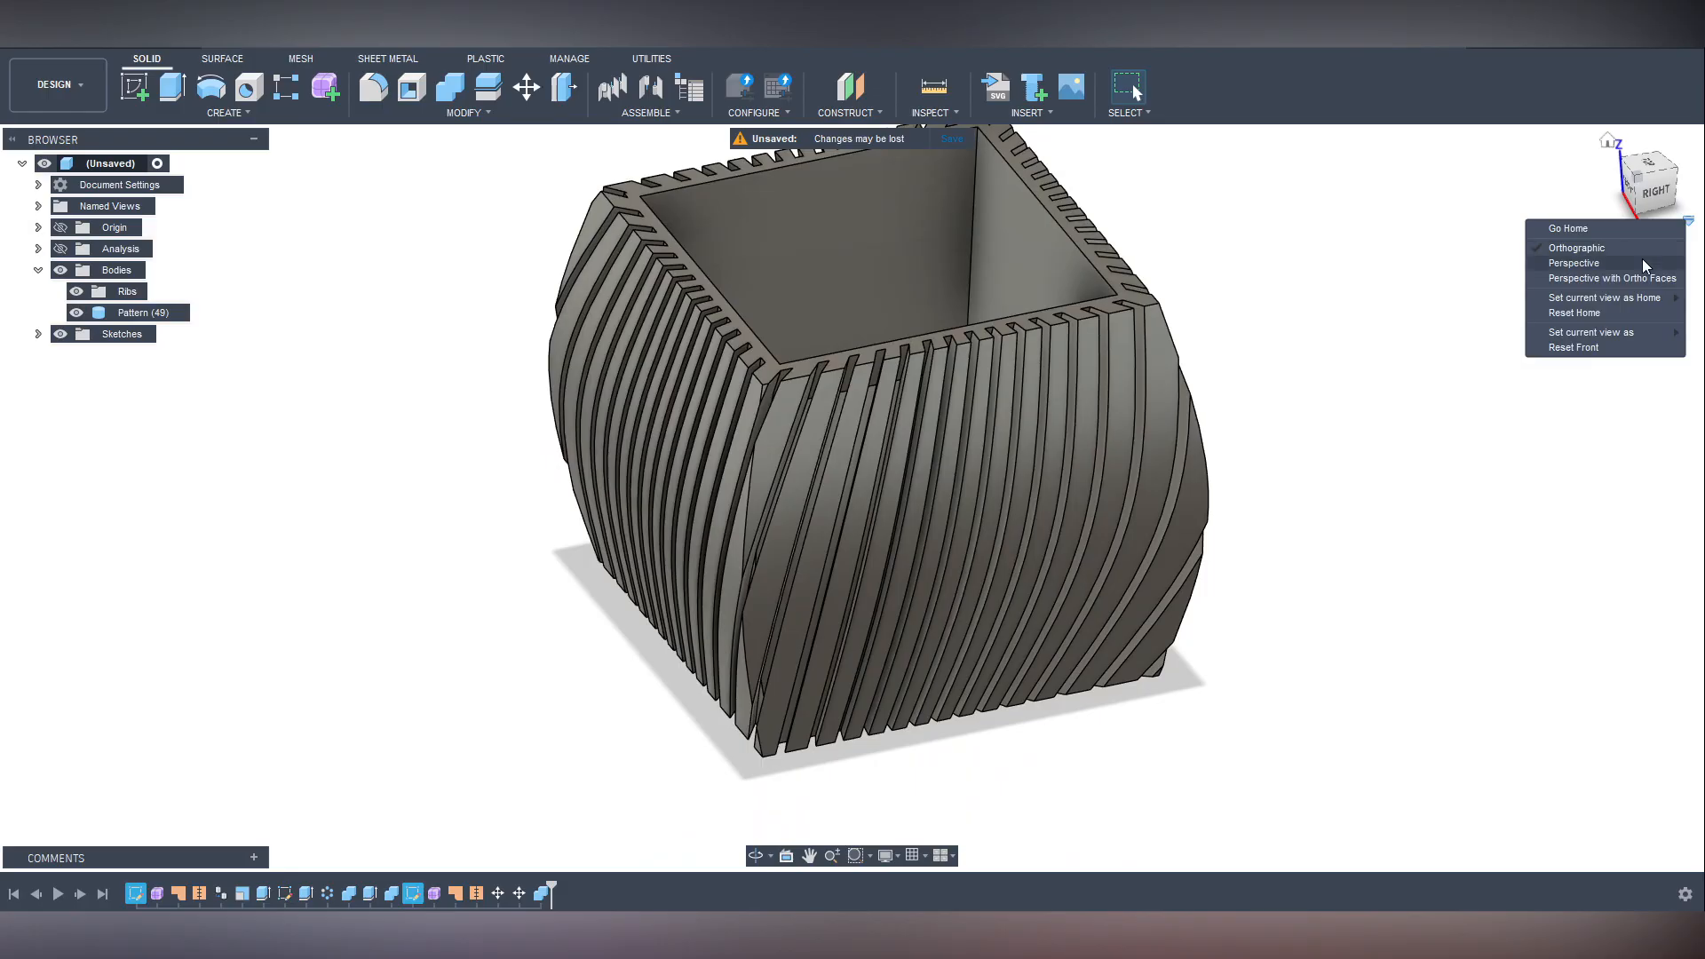
{"action": "left_click", "coordinate": [1643, 261]}
{"action": "scroll", "coordinate": [1372, 604], "scroll_direction": "down", "scroll_amount": 2}
{"action": "middle_click_drag", "start_coordinate": [1383, 621], "coordinate": [773, 702], "text": "shift"}
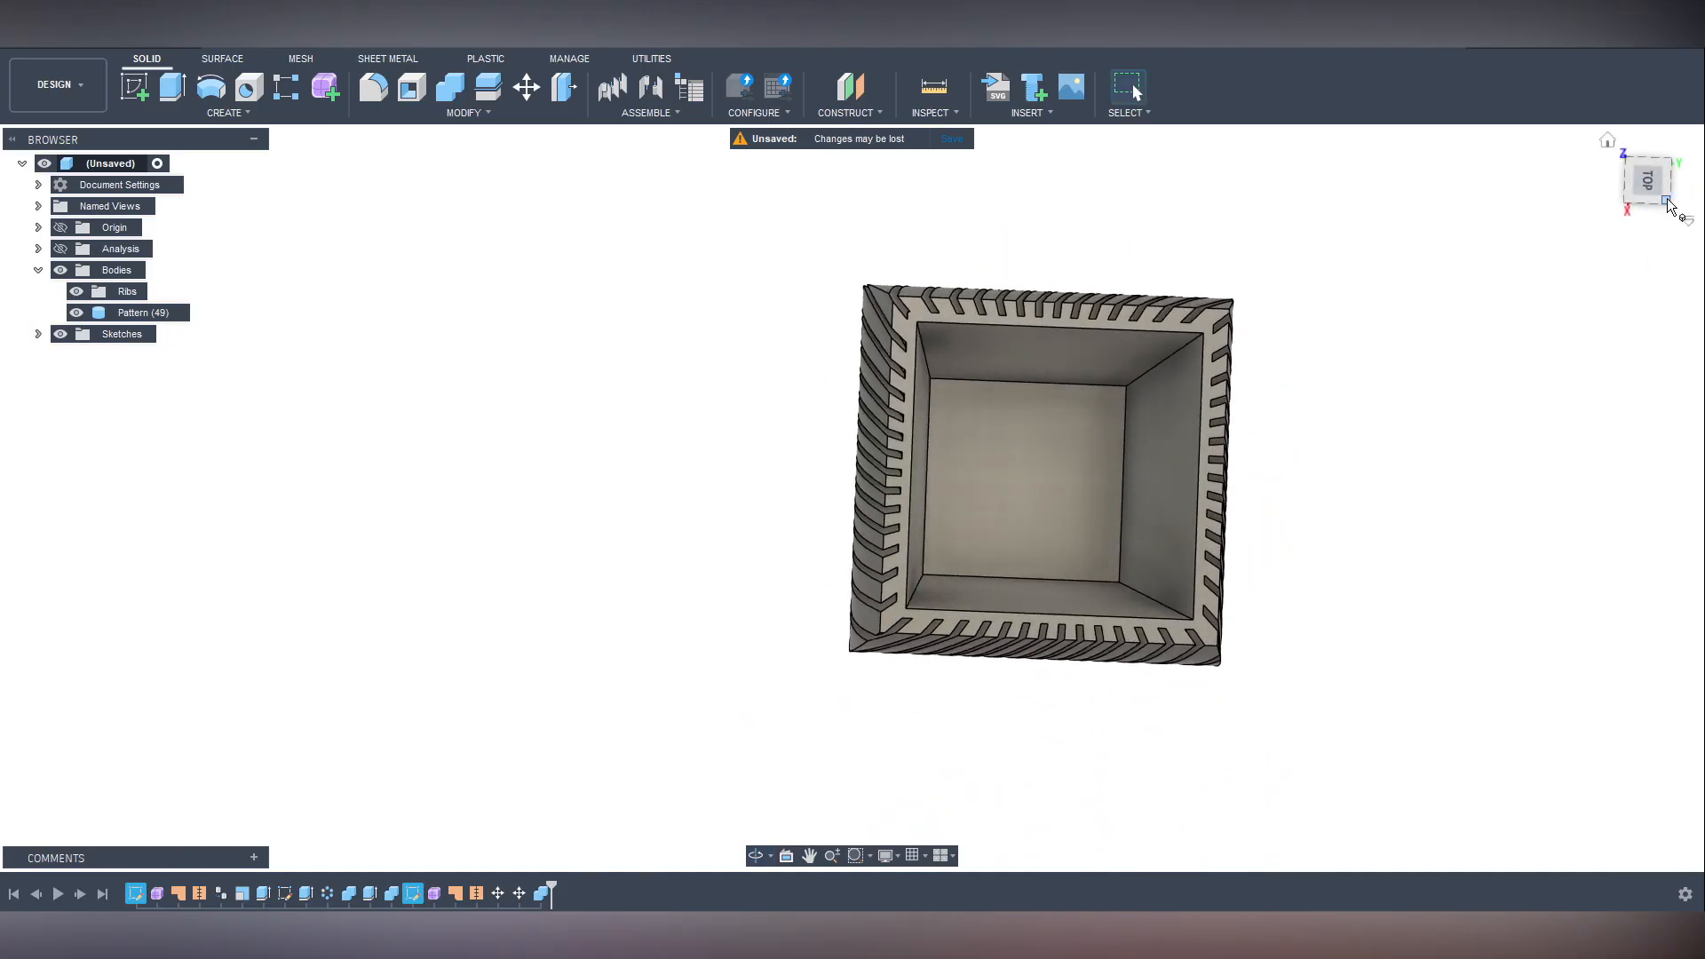
Start a sketch on the pot's inner floor and draw a 5 mm diameter circle centred on the origin.
{"action": "left_click", "coordinate": [1648, 182]}
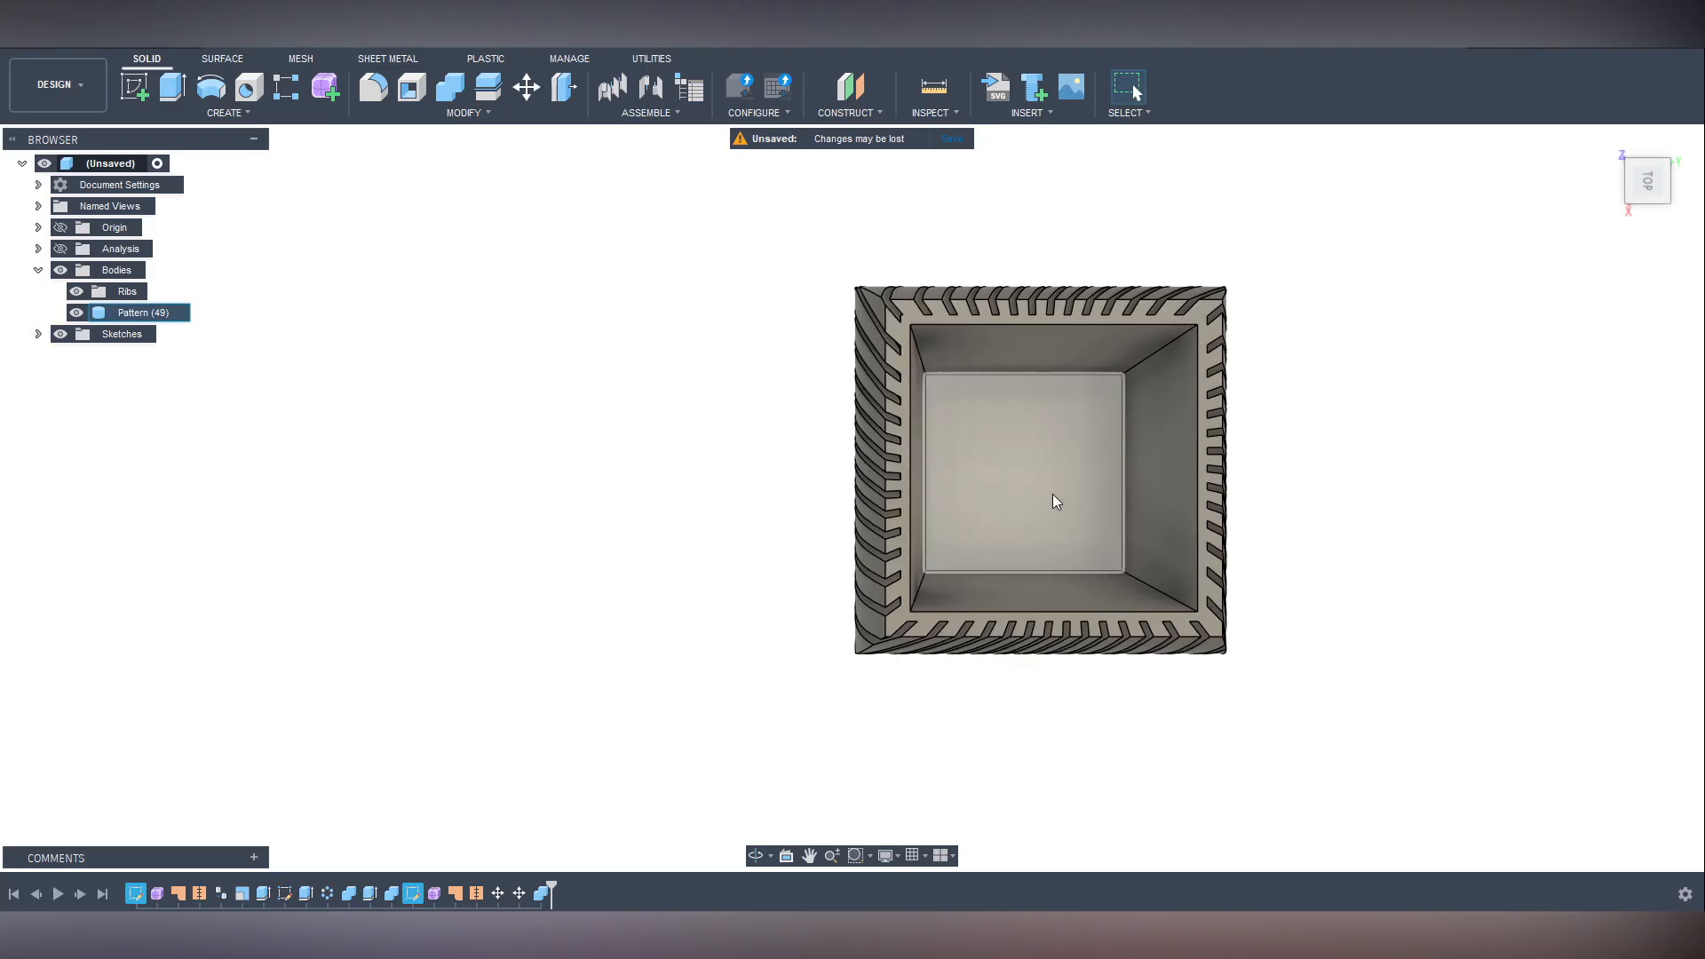
{"action": "left_click", "coordinate": [1026, 477]}
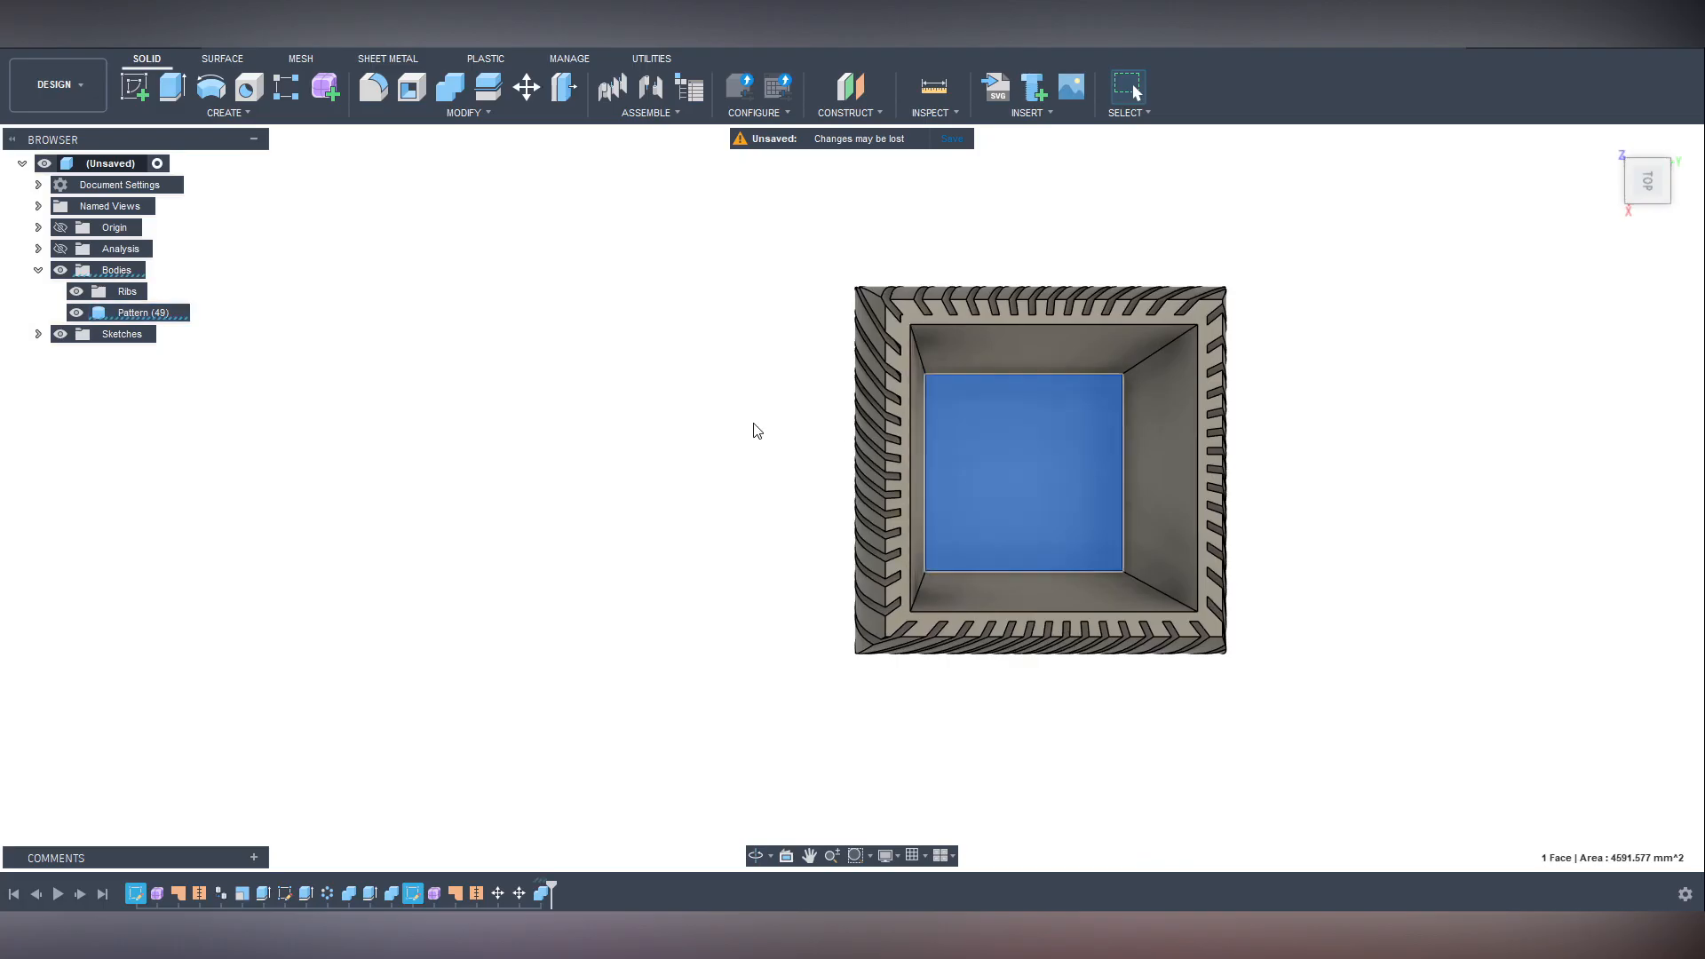
{"action": "mouse_move", "coordinate": [1018, 550]}
{"action": "middle_mouse_down"}
{"action": "mouse_move", "coordinate": [635, 548]}
{"action": "mouse_move", "coordinate": [796, 533]}
{"action": "middle_mouse_up"}
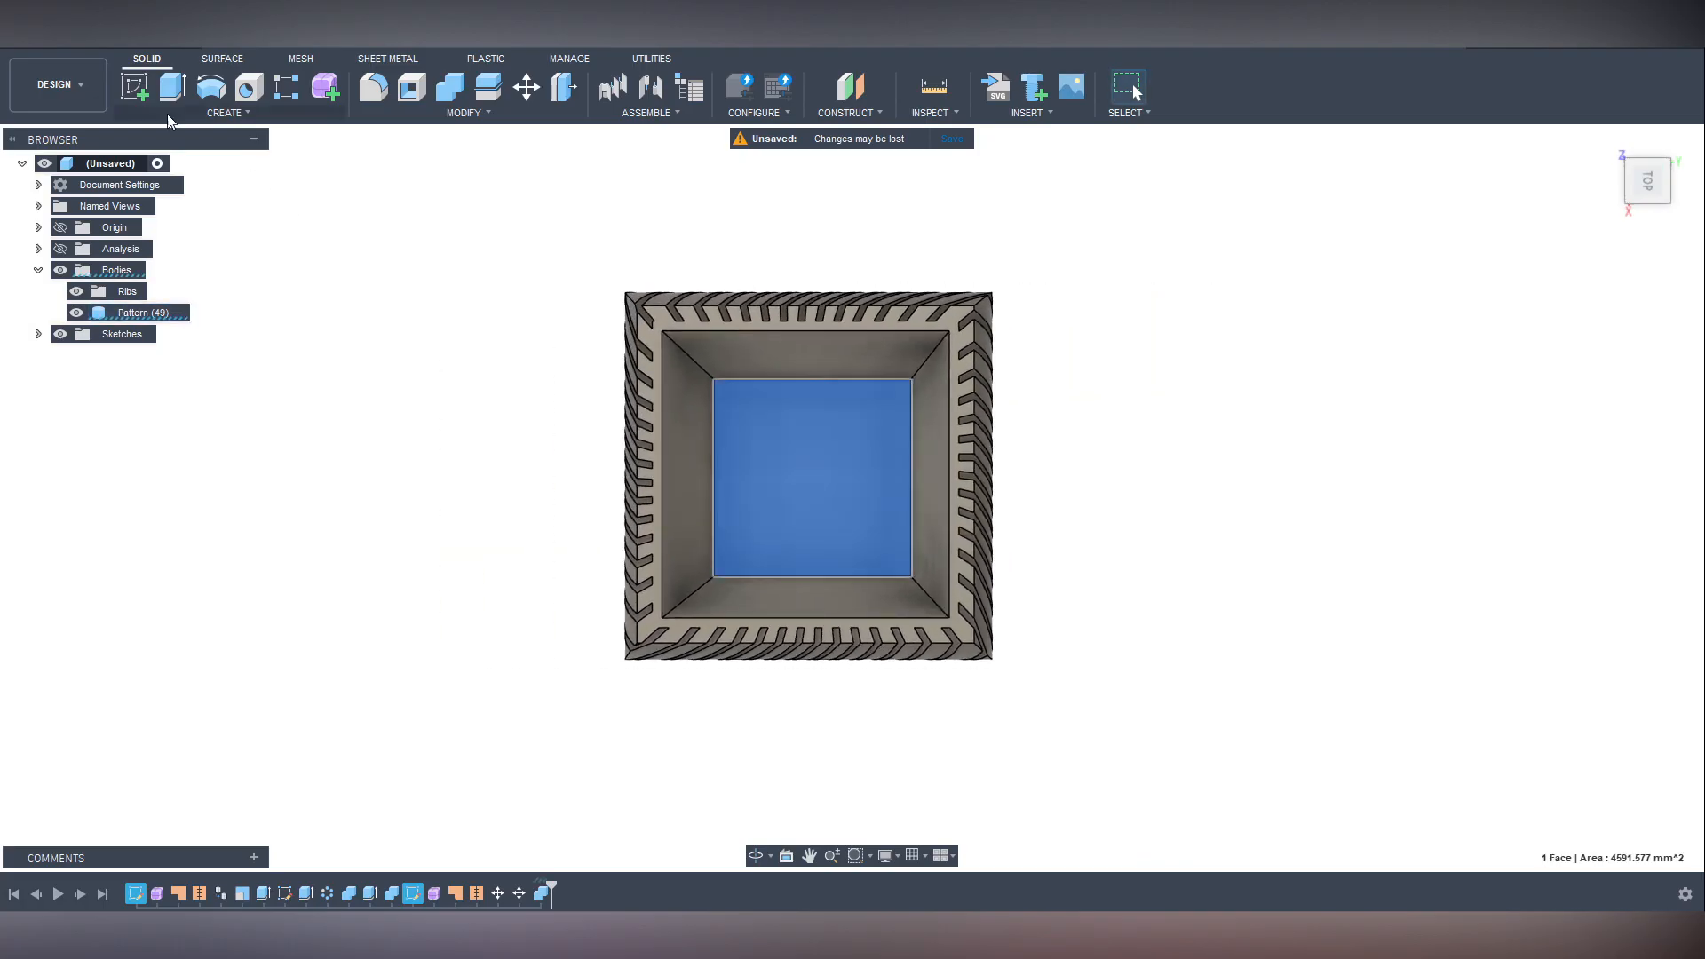
{"action": "left_click", "coordinate": [133, 86]}
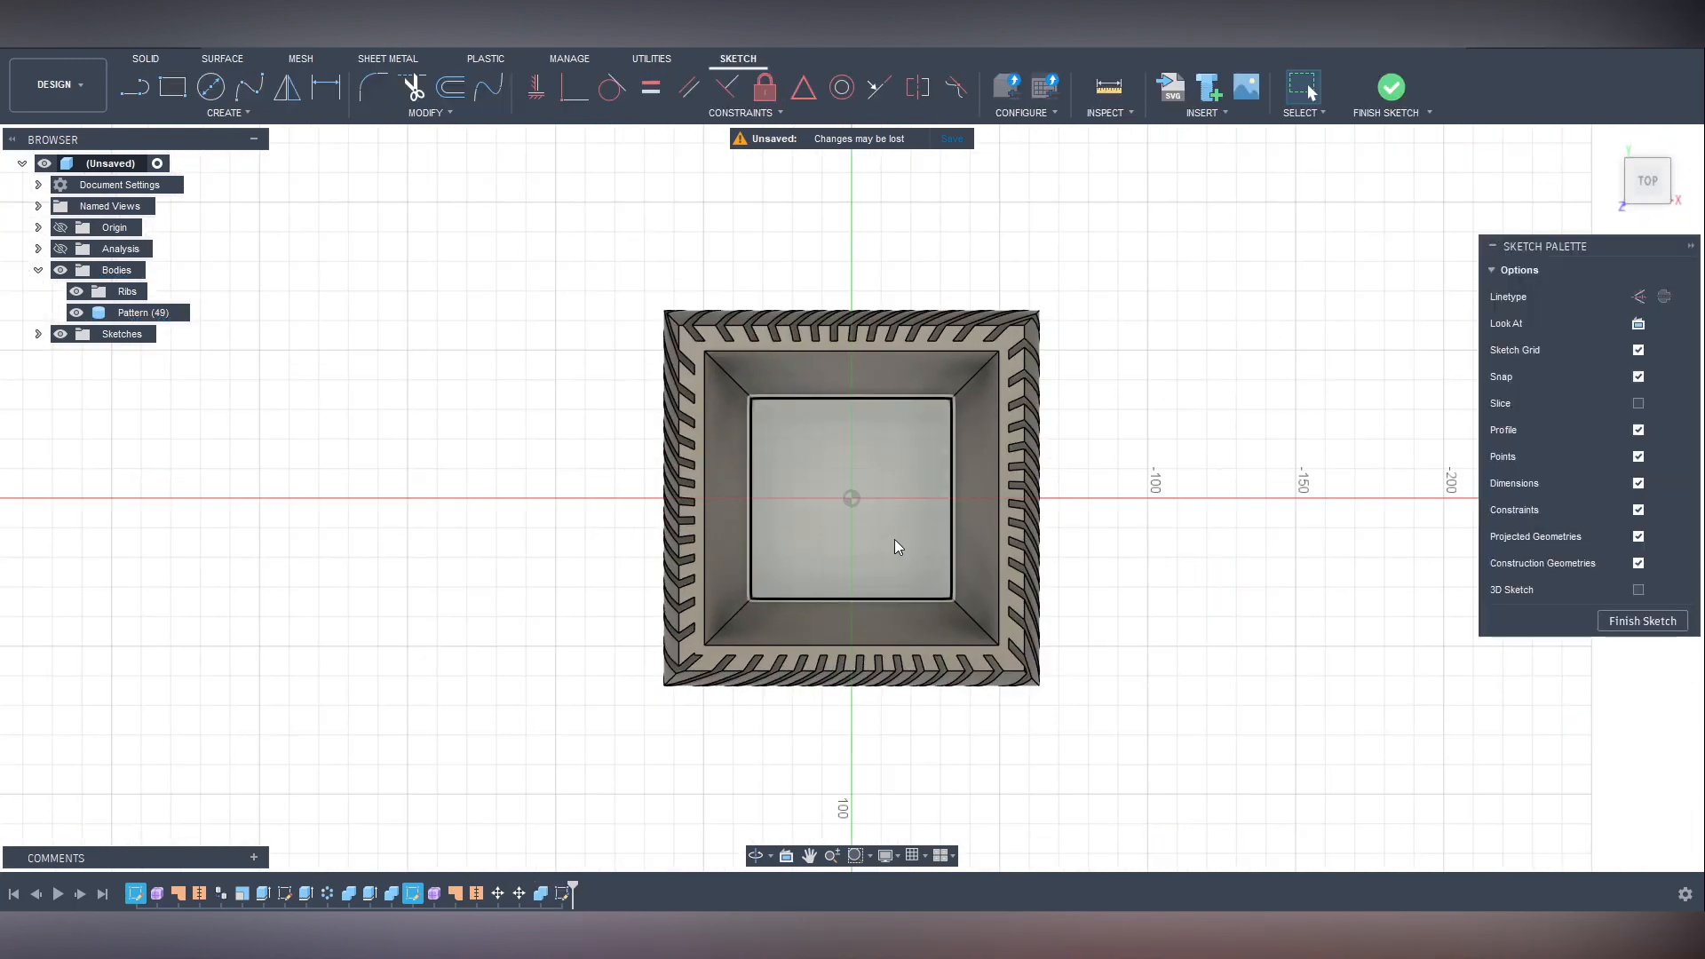
{"action": "left_click", "coordinate": [883, 542]}
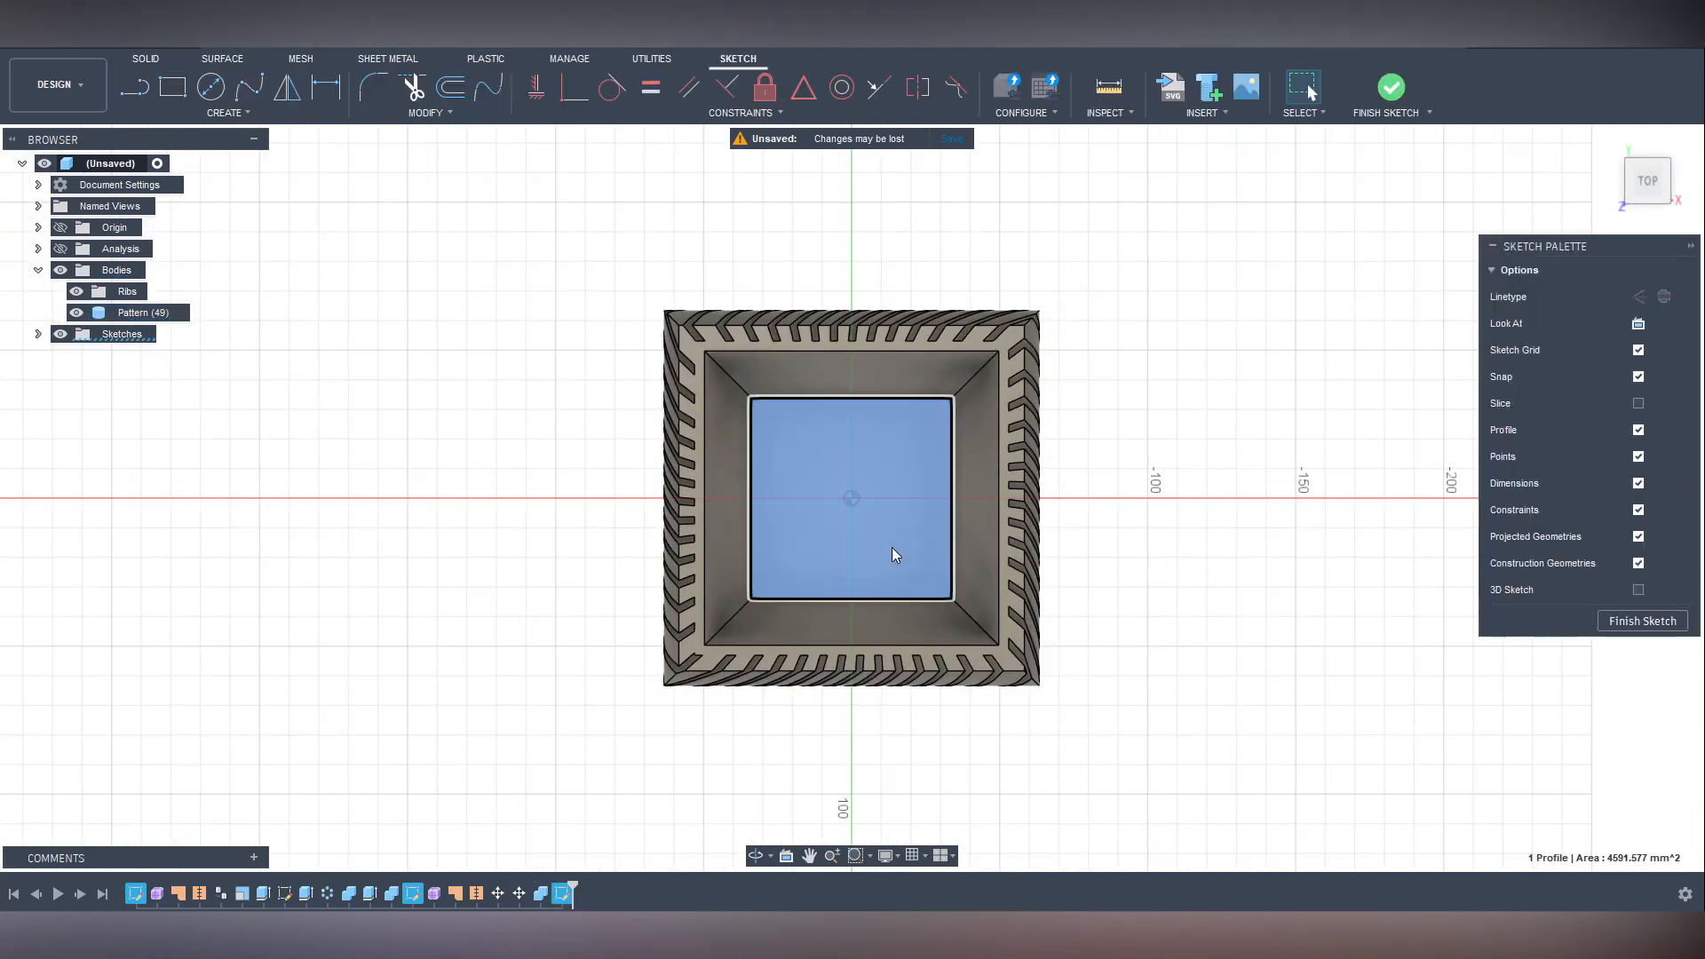
{"action": "scroll", "coordinate": [880, 546], "scroll_direction": "up", "scroll_amount": 3}
{"action": "scroll", "coordinate": [857, 461], "scroll_direction": "up", "scroll_amount": 4}
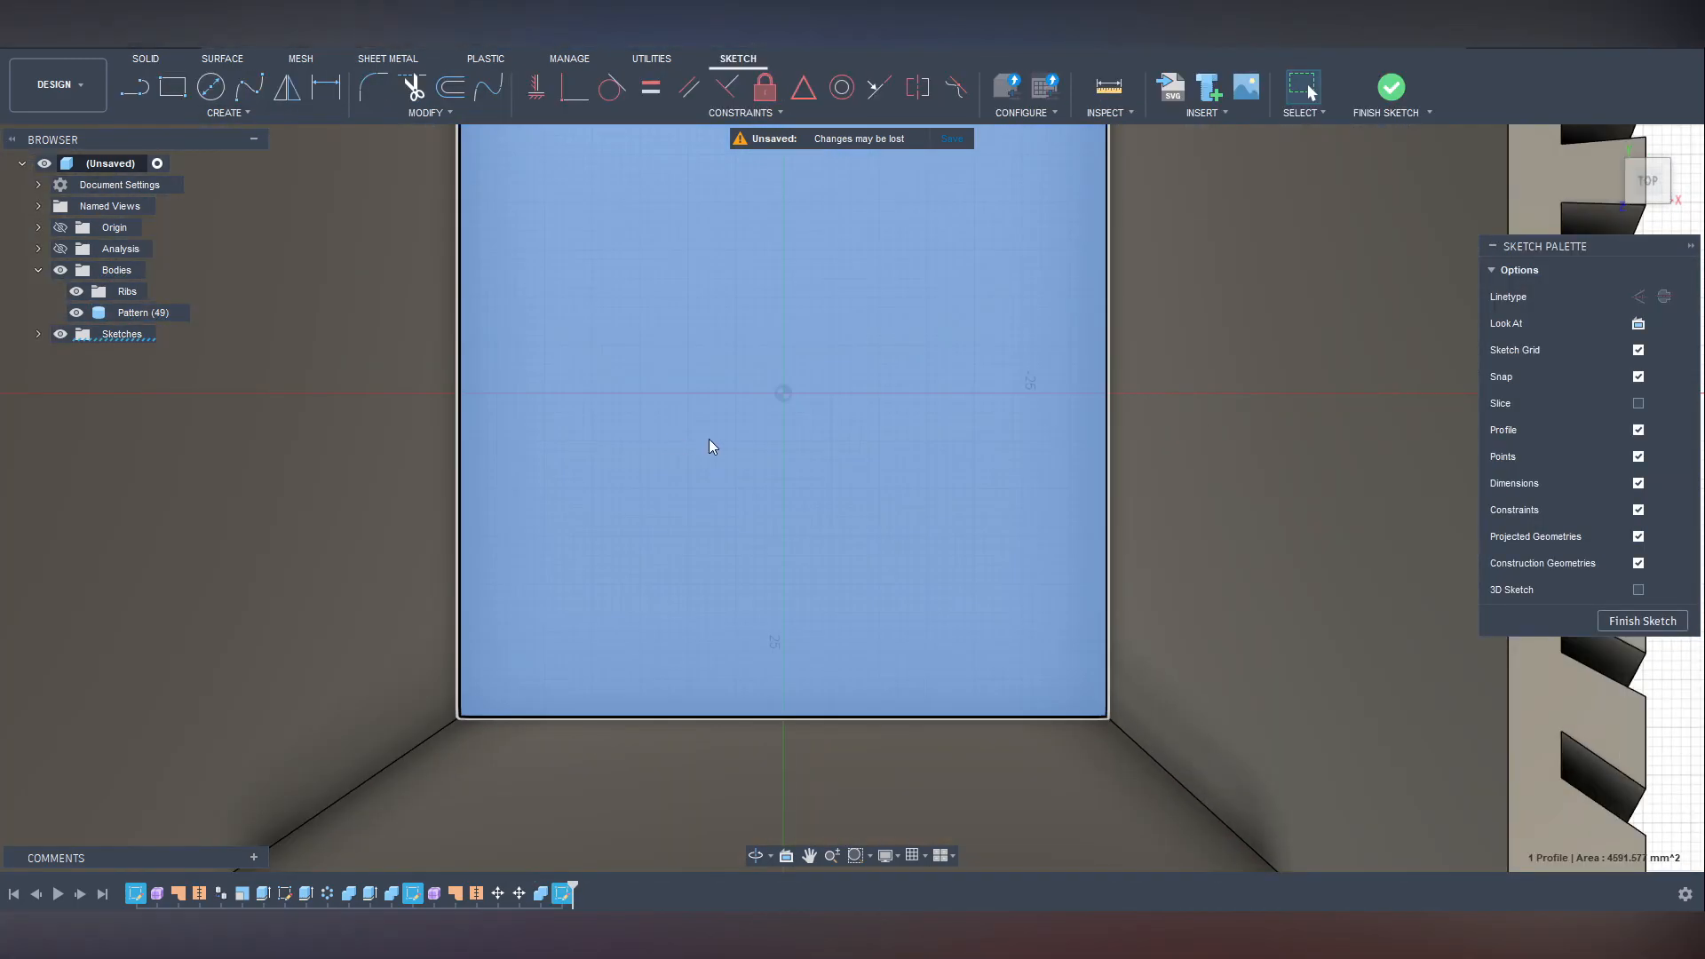
{"action": "mouse_move", "coordinate": [712, 450]}
{"action": "middle_mouse_down"}
{"action": "mouse_move", "coordinate": [790, 547]}
{"action": "mouse_move", "coordinate": [781, 529]}
{"action": "middle_mouse_up"}
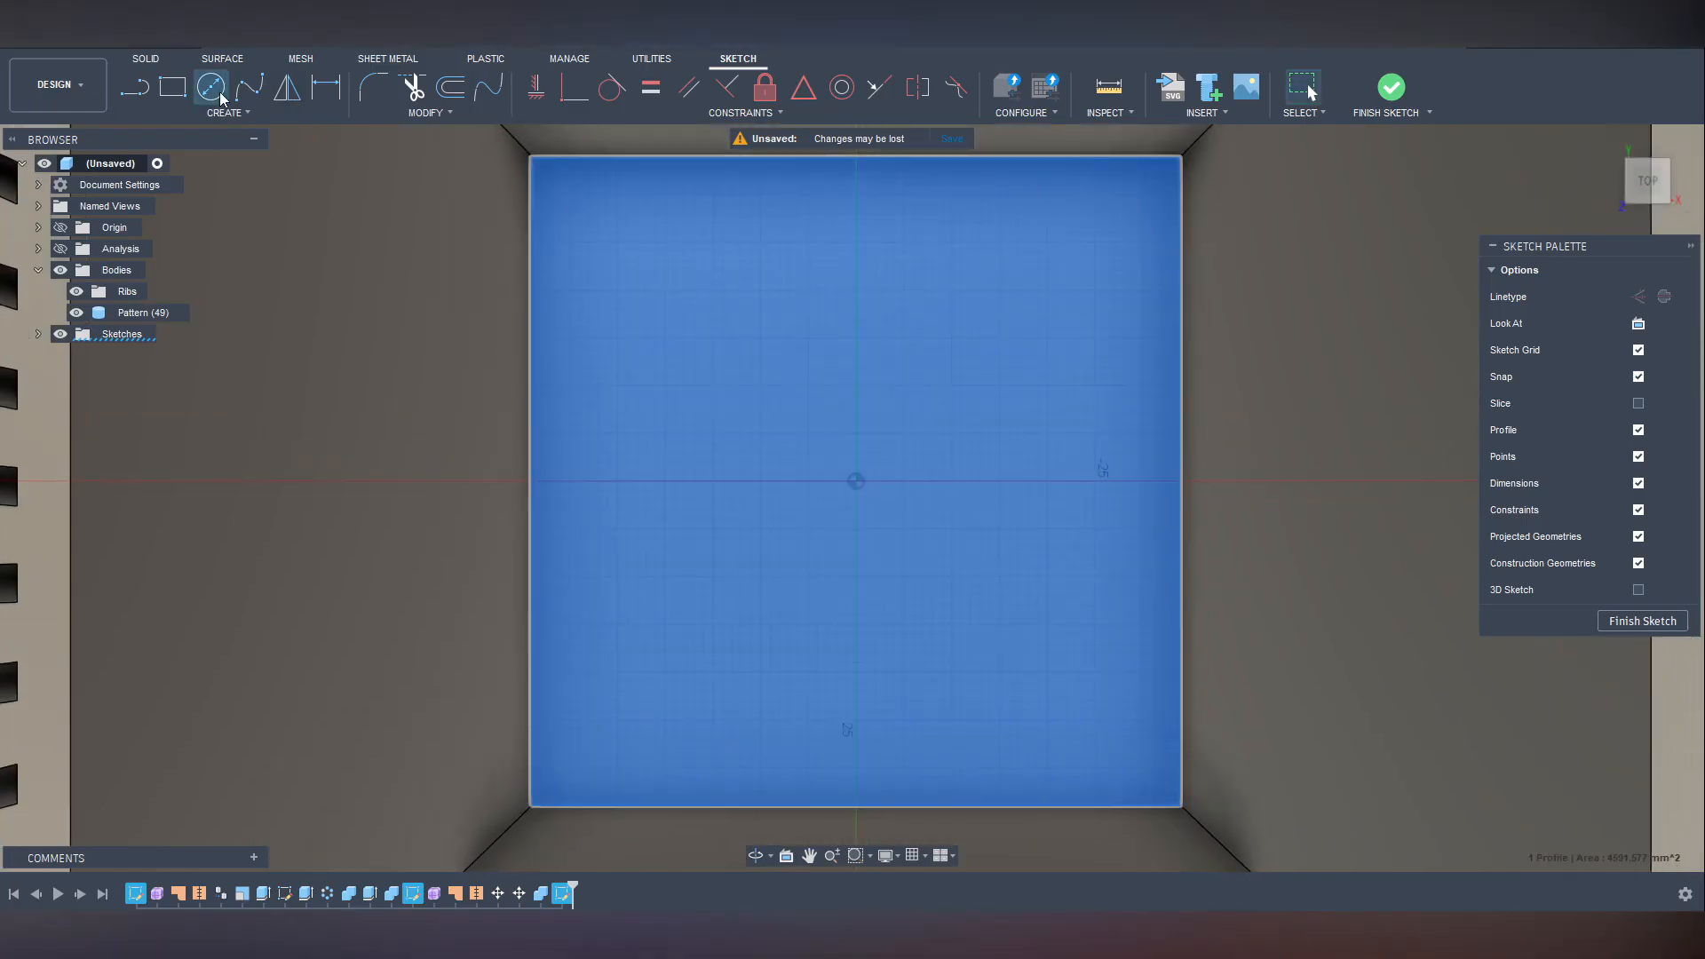
{"action": "left_click", "coordinate": [210, 86]}
{"action": "left_click", "coordinate": [855, 484]}
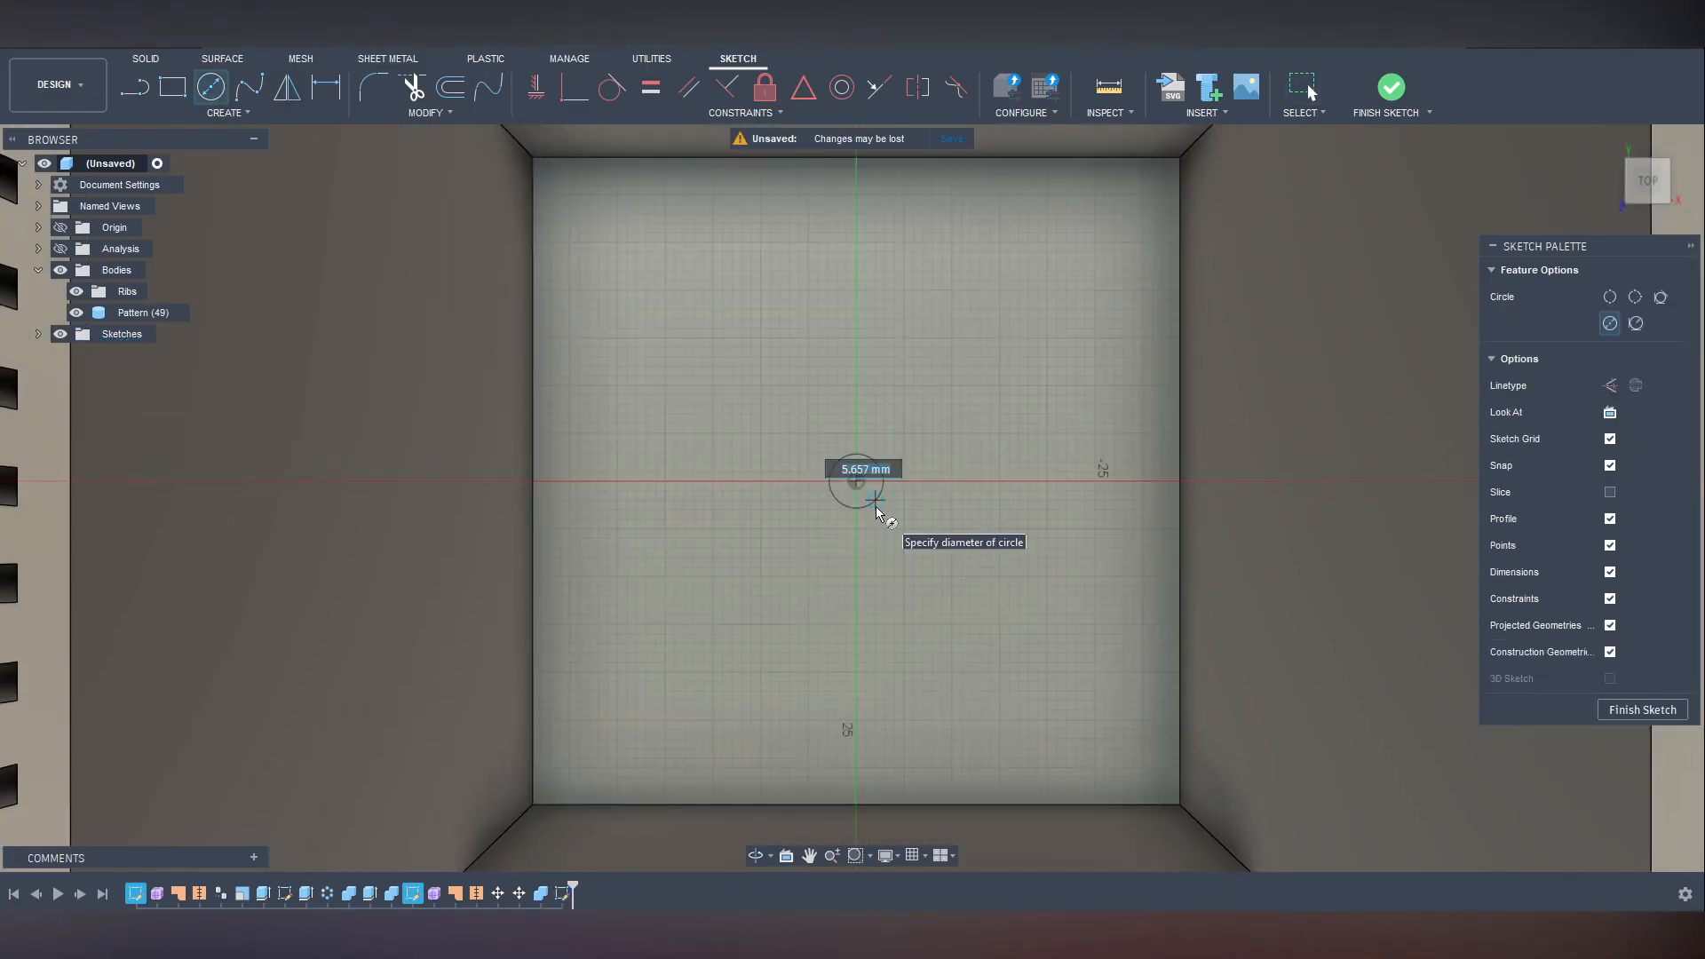
{"action": "key", "text": "Return"}
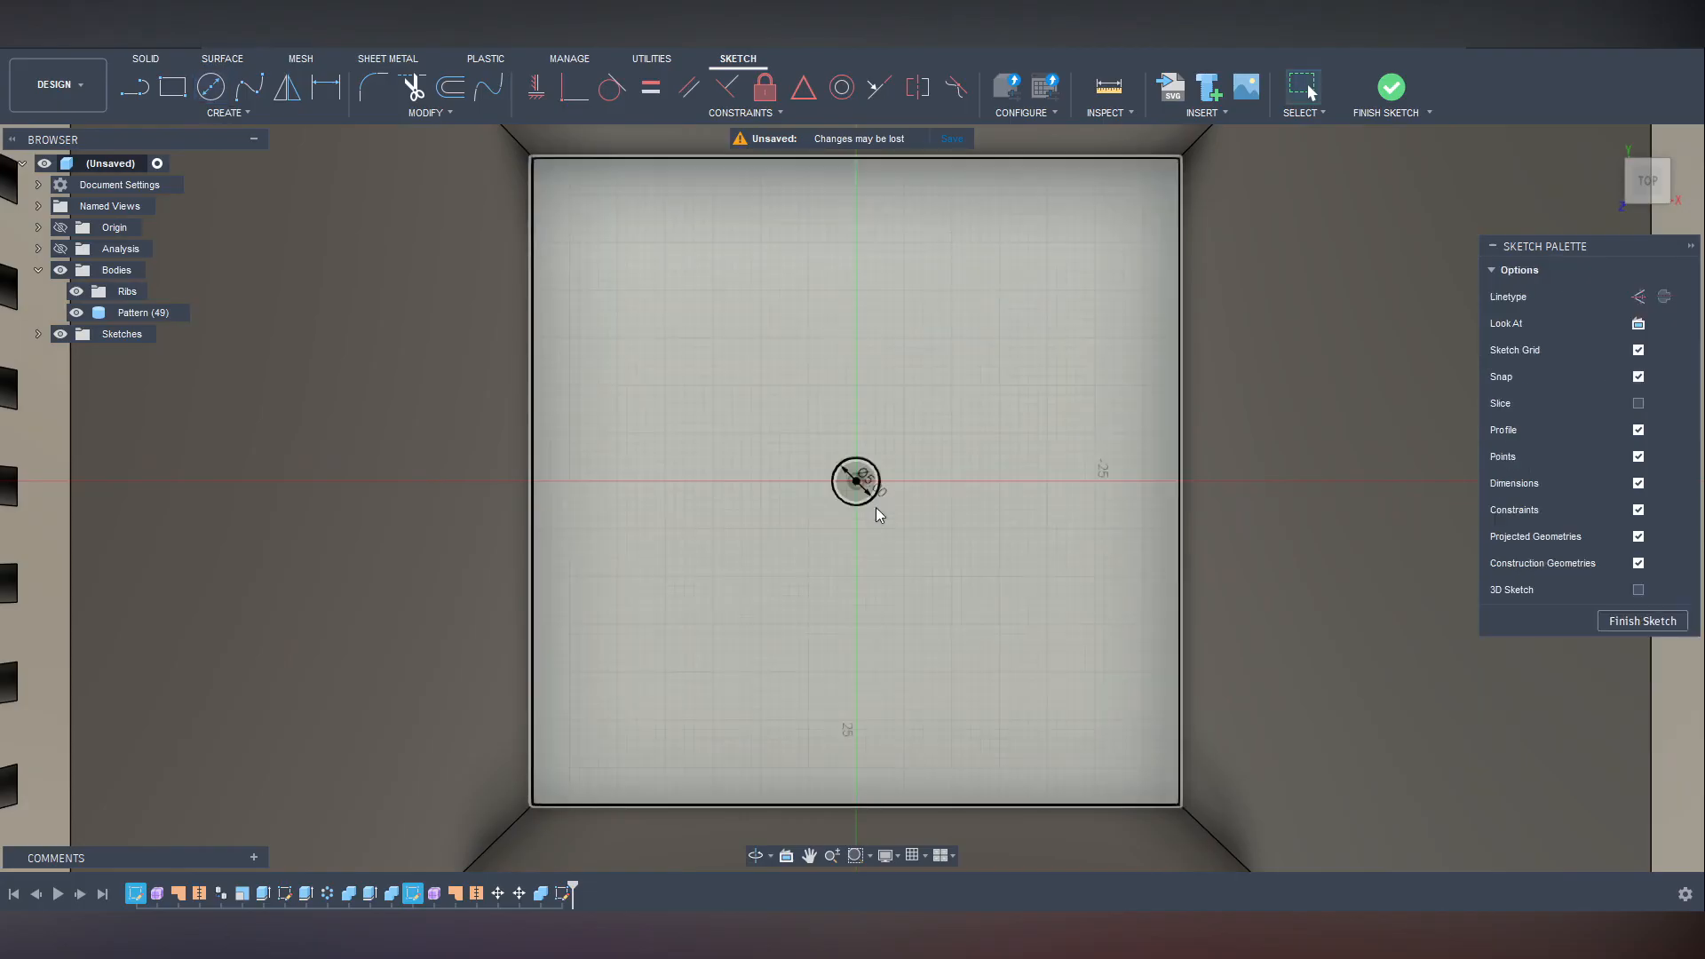
Sketch a second 5 mm diameter circle directly above the centre circle, on the vertical axis.
{"action": "left_click", "coordinate": [210, 86]}
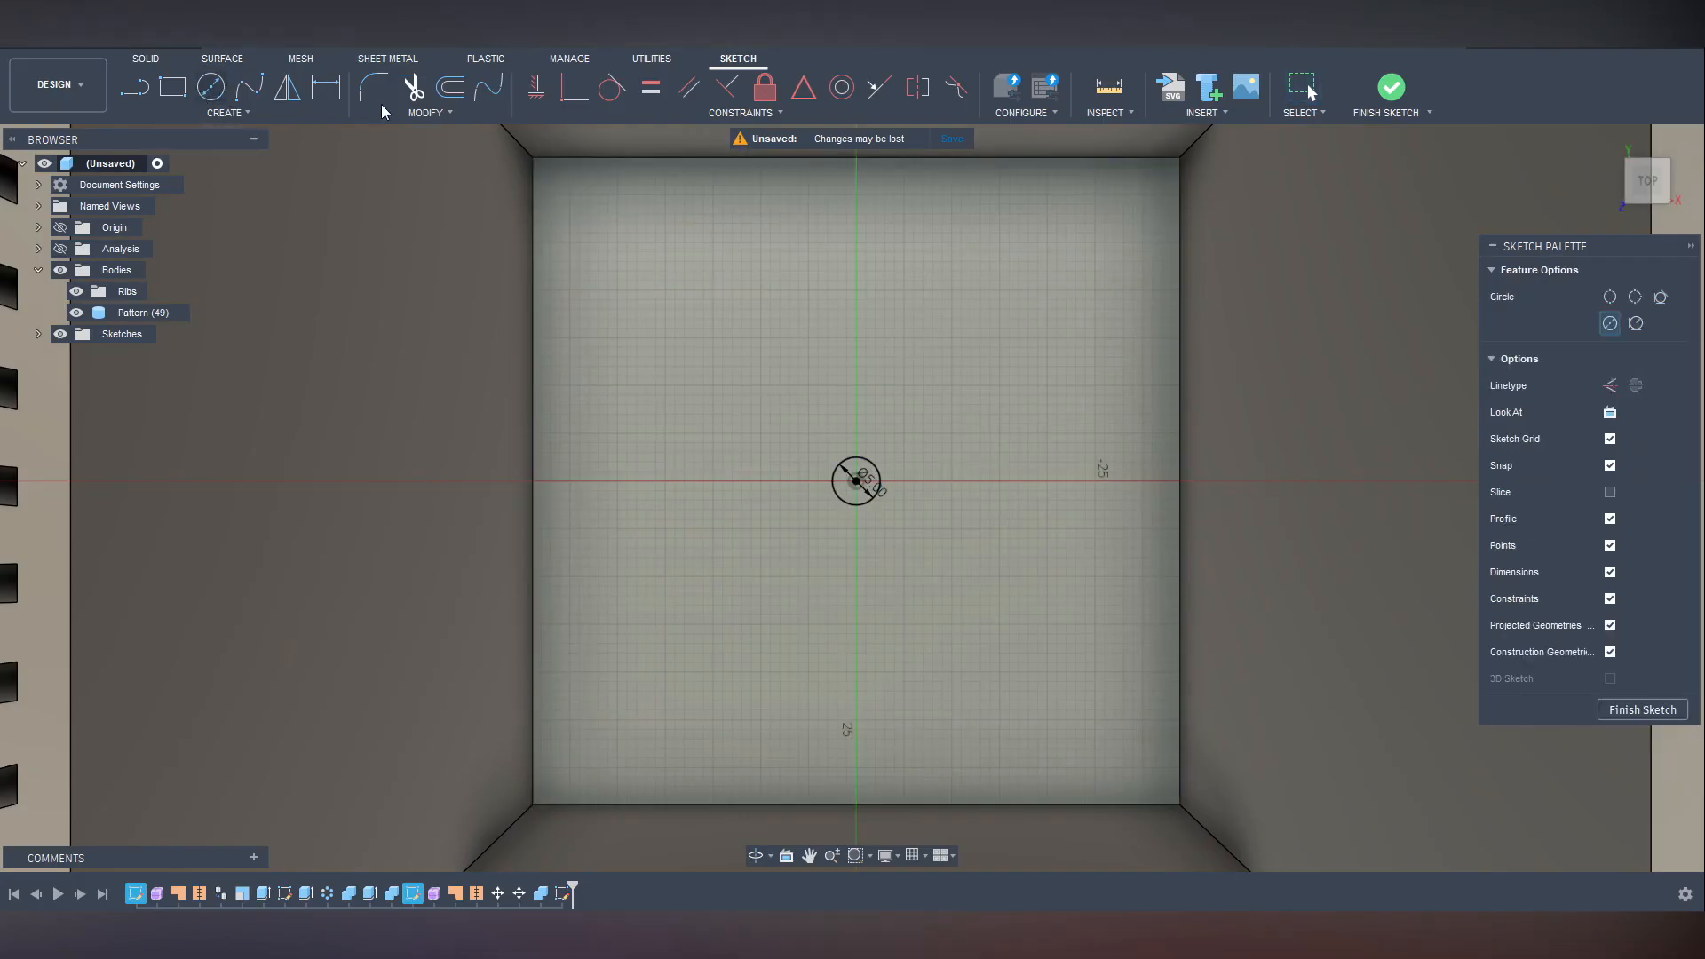
{"action": "left_click", "coordinate": [855, 358]}
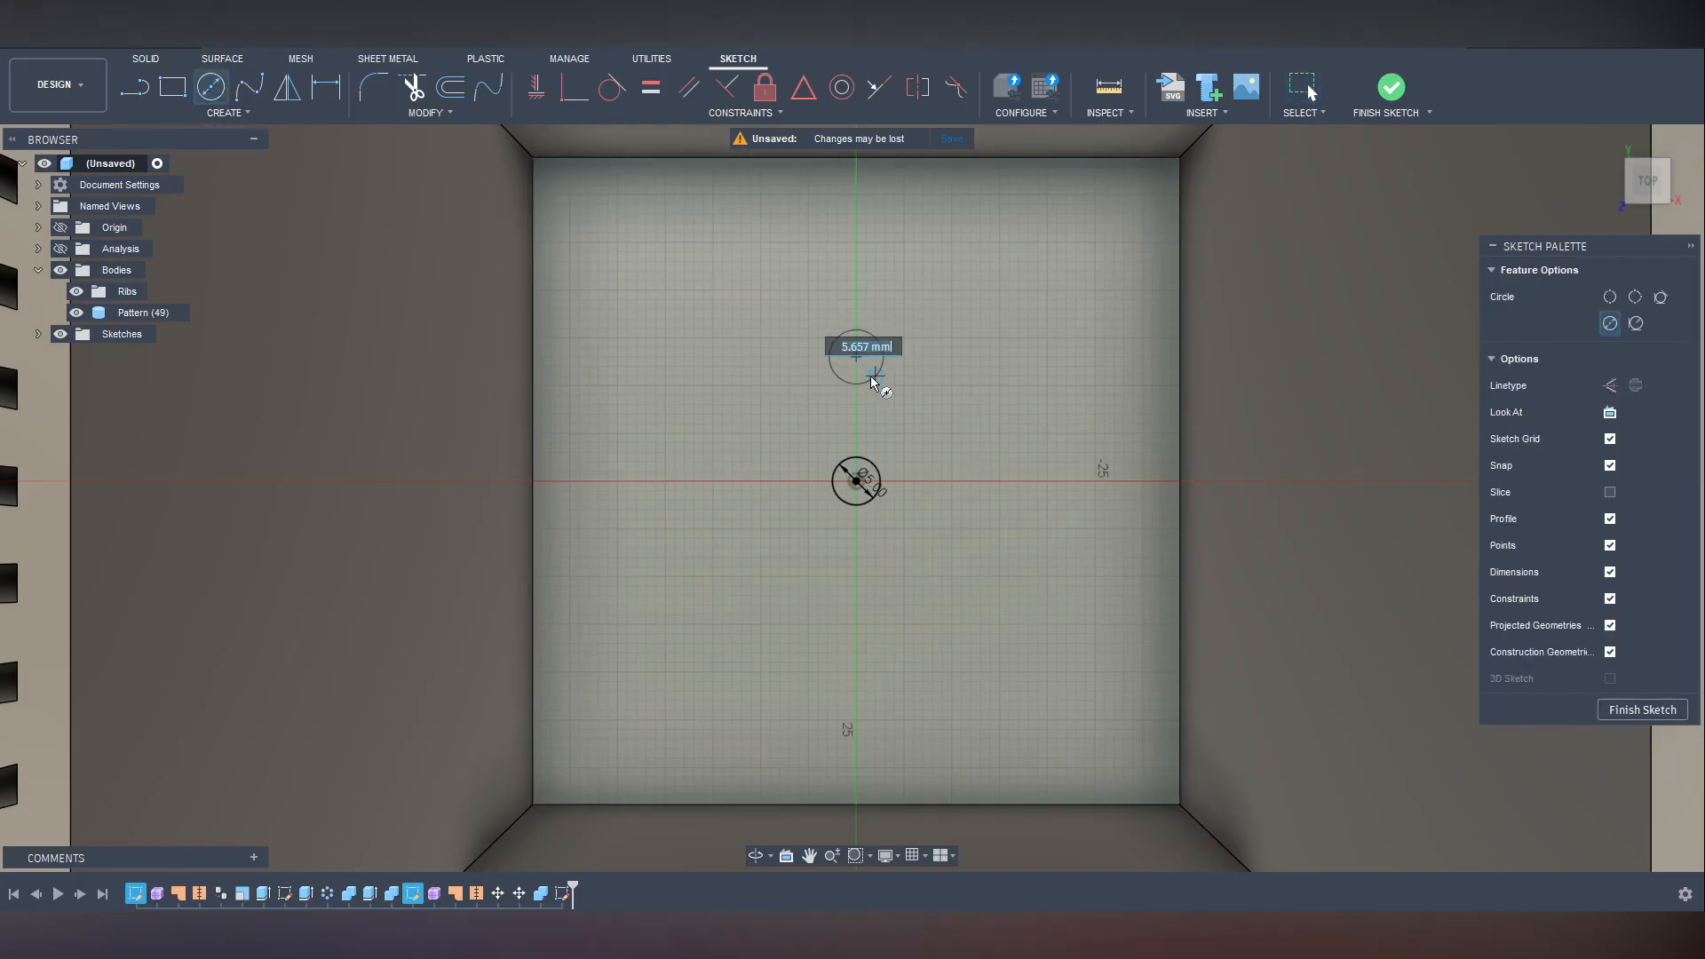
{"action": "type", "text": "5"}
{"action": "key", "text": "Return"}
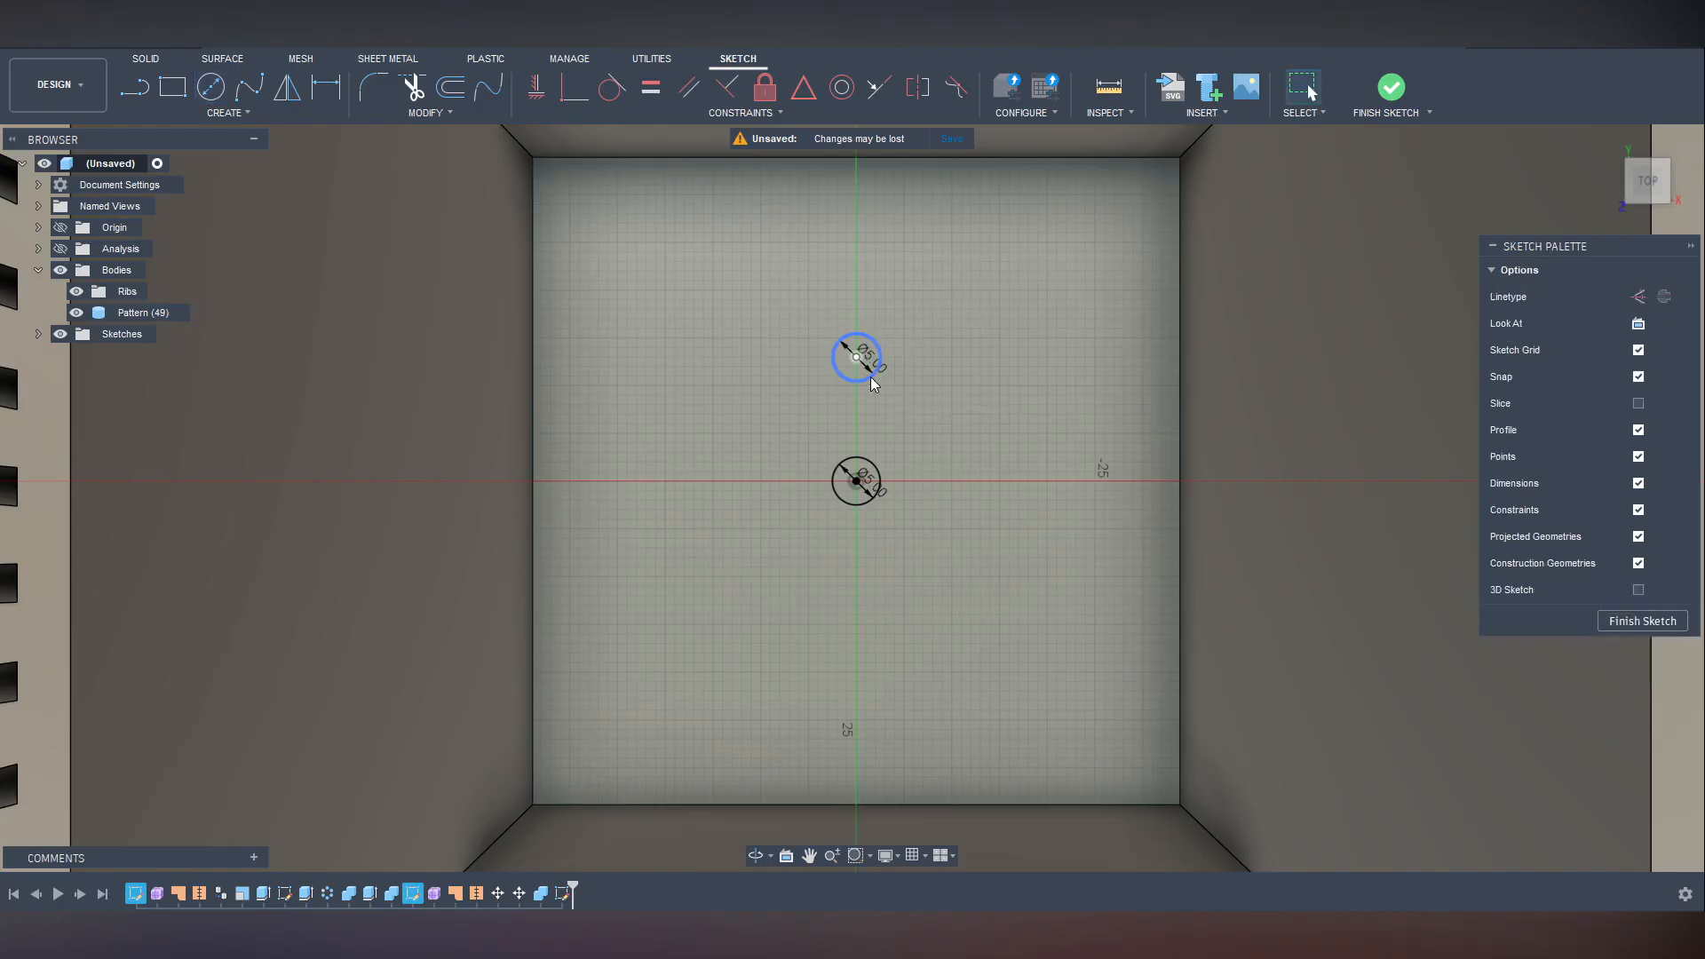
Repeat the outer circle in a full circular pattern of 6 around the origin and finish the sketch.
{"action": "left_click", "coordinate": [878, 355]}
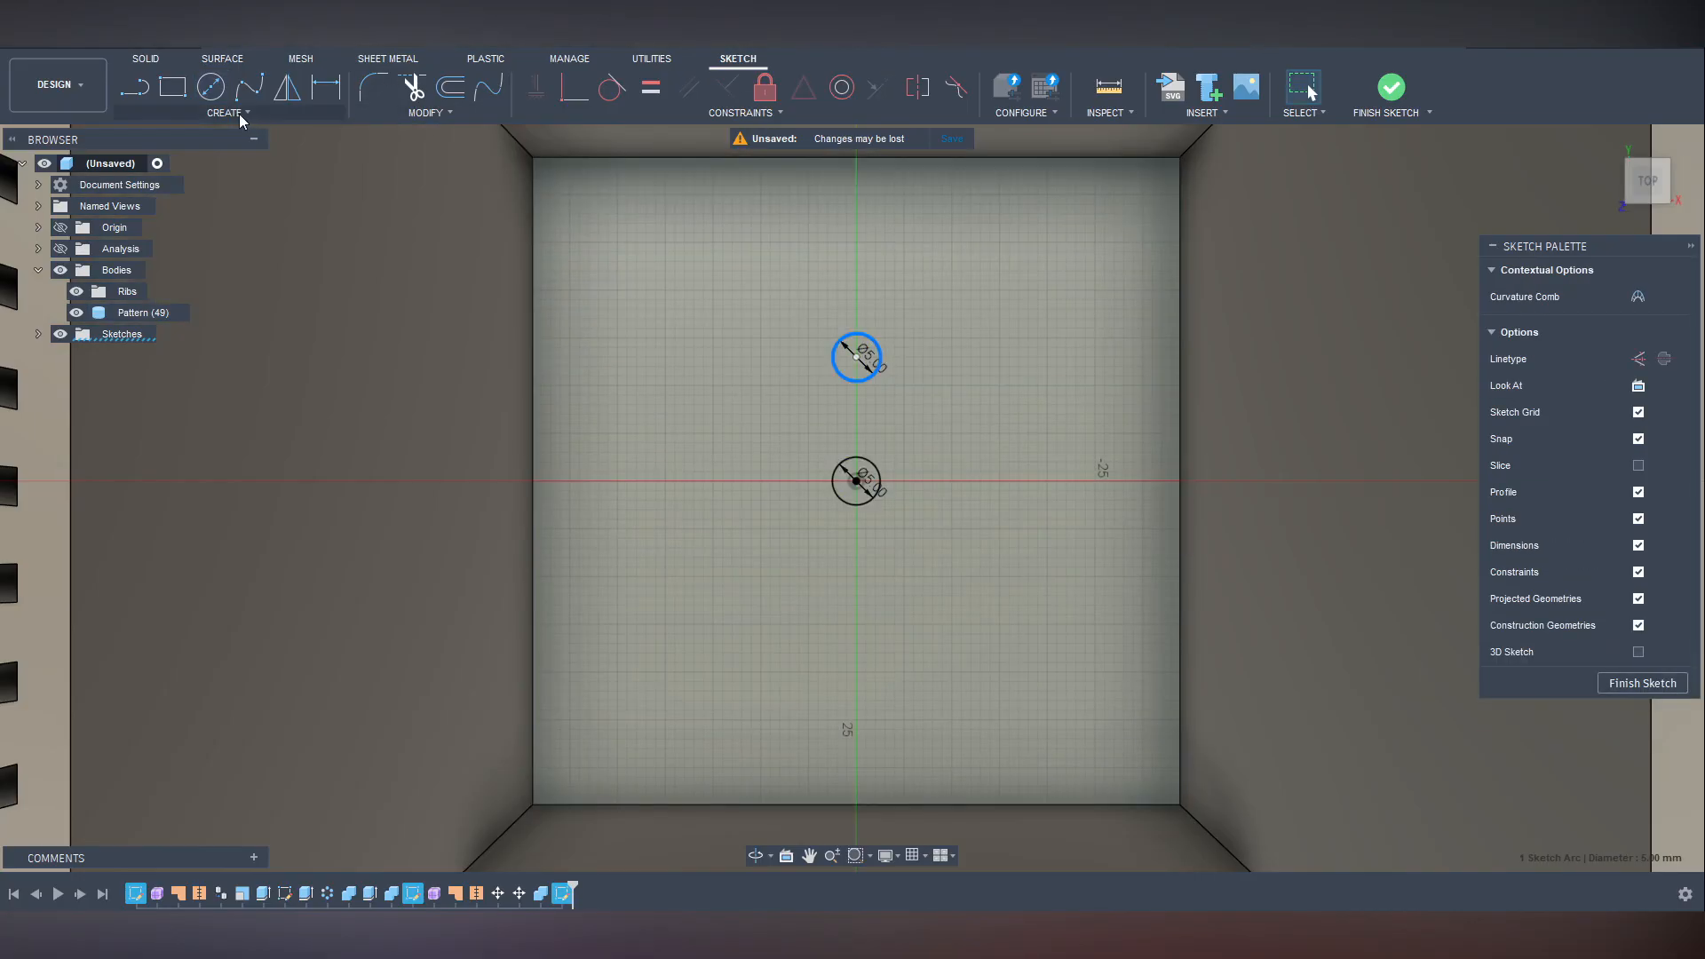
{"action": "left_click", "coordinate": [228, 113]}
{"action": "left_click", "coordinate": [188, 347]}
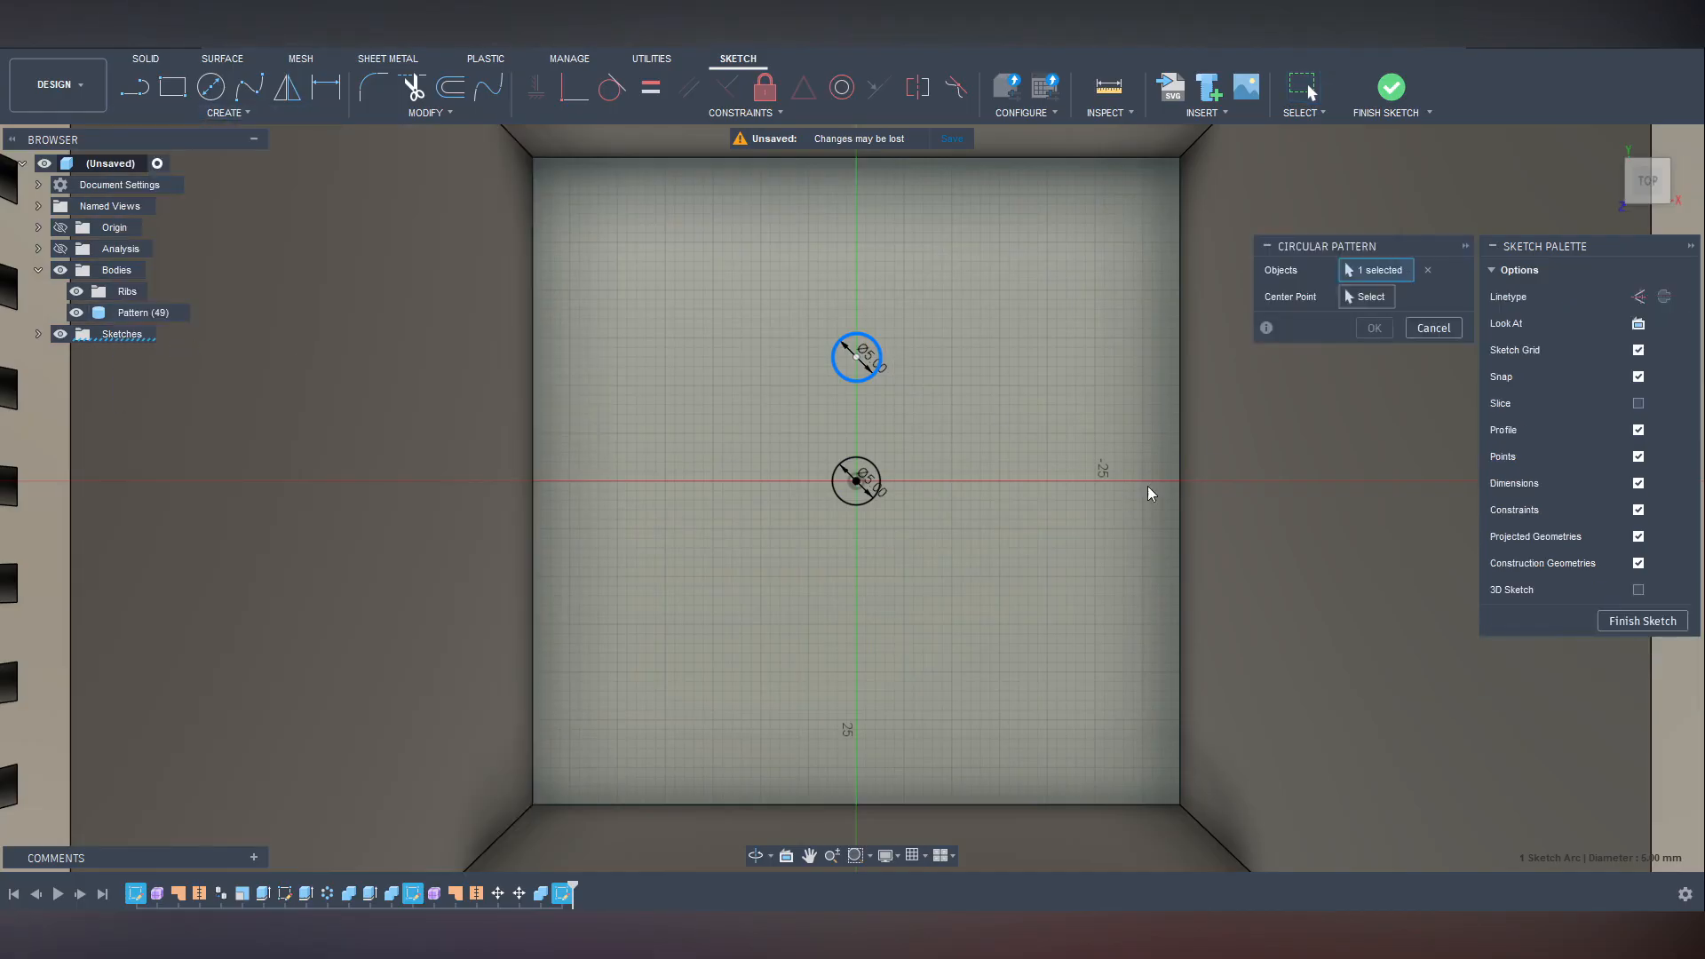
{"action": "left_click", "coordinate": [857, 483]}
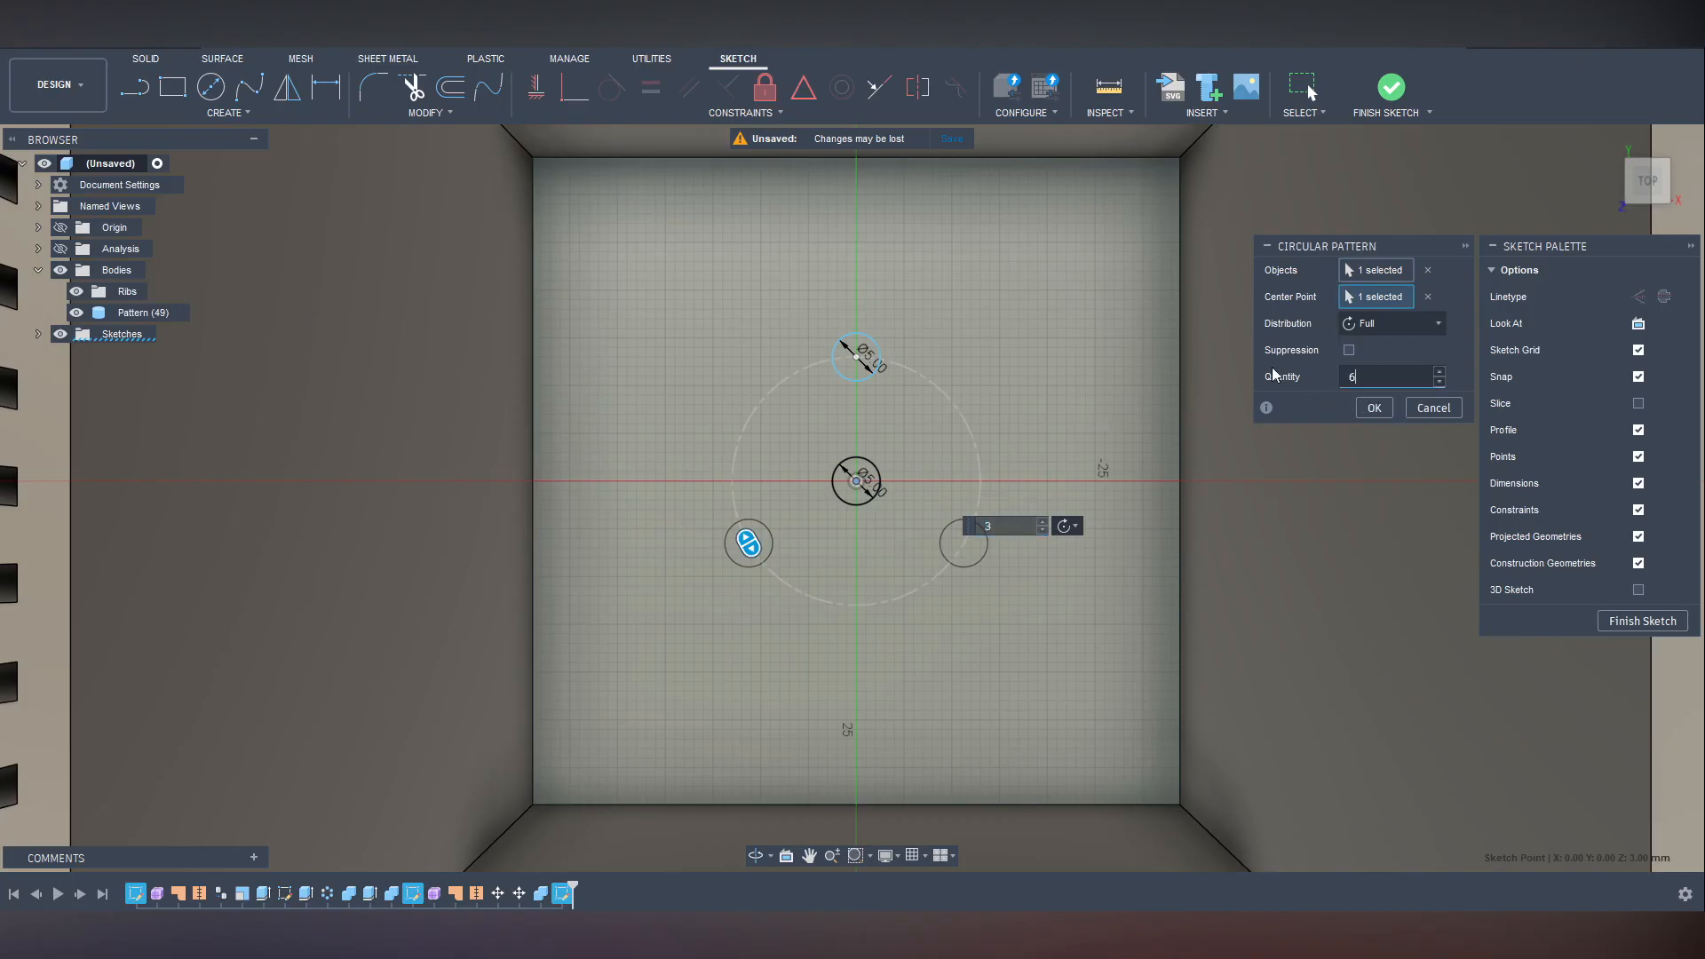
{"action": "type", "text": "6"}
{"action": "key", "text": "Return"}
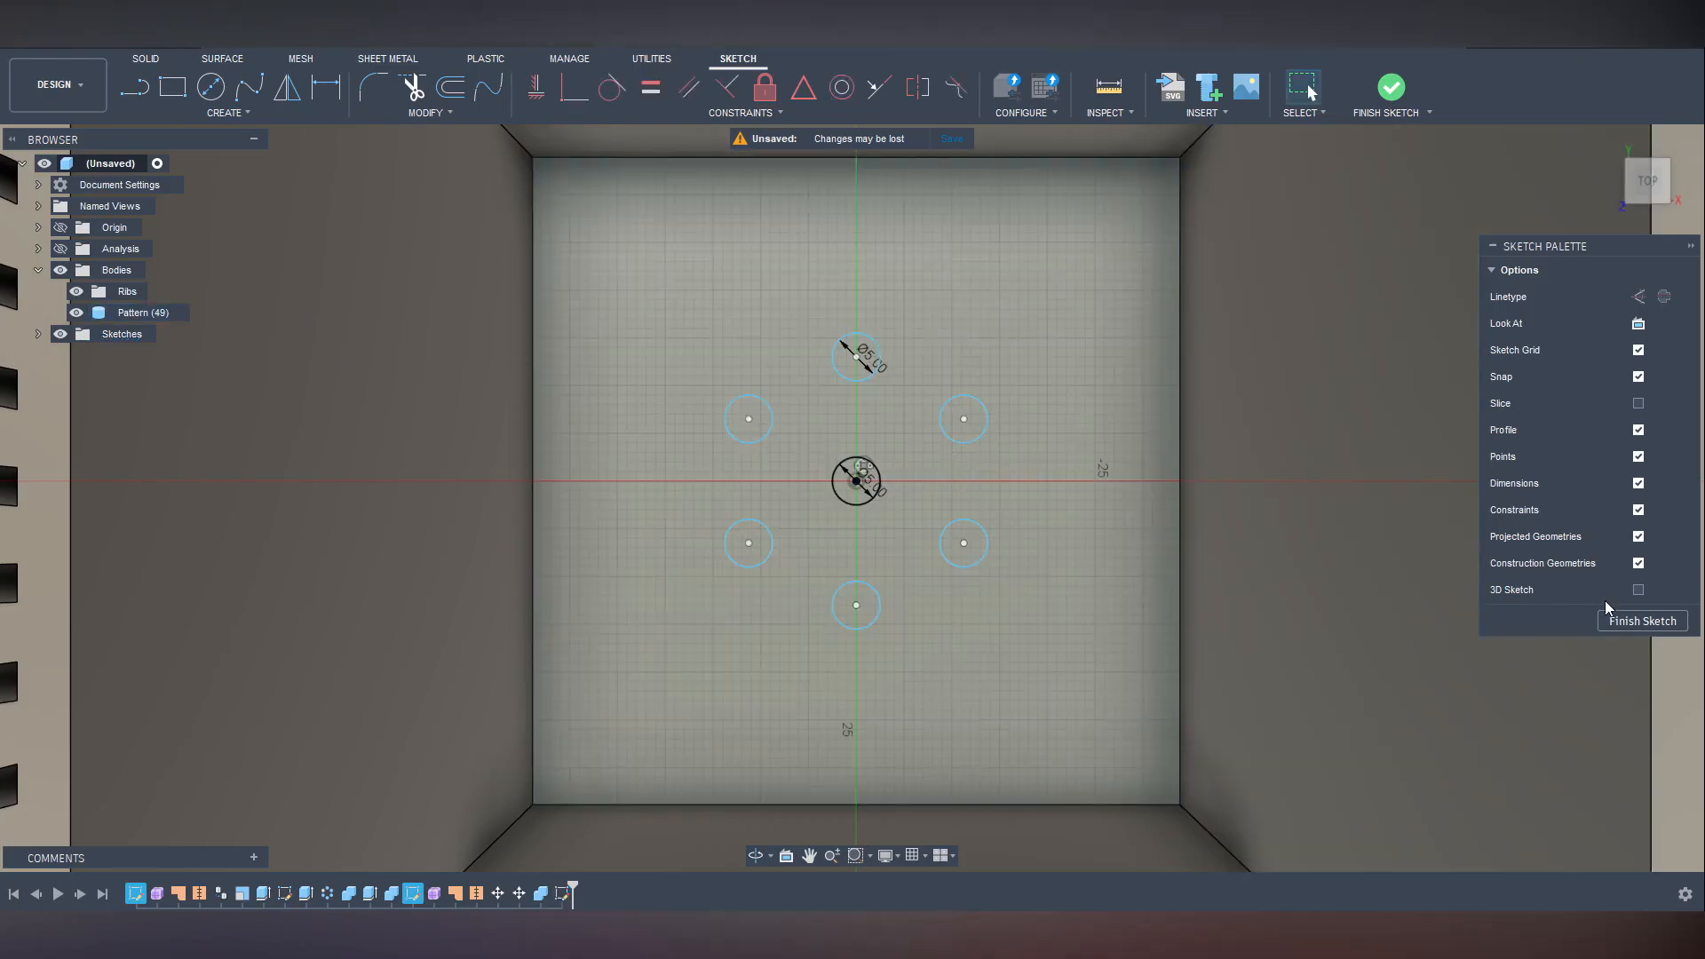
{"action": "left_click", "coordinate": [1641, 620]}
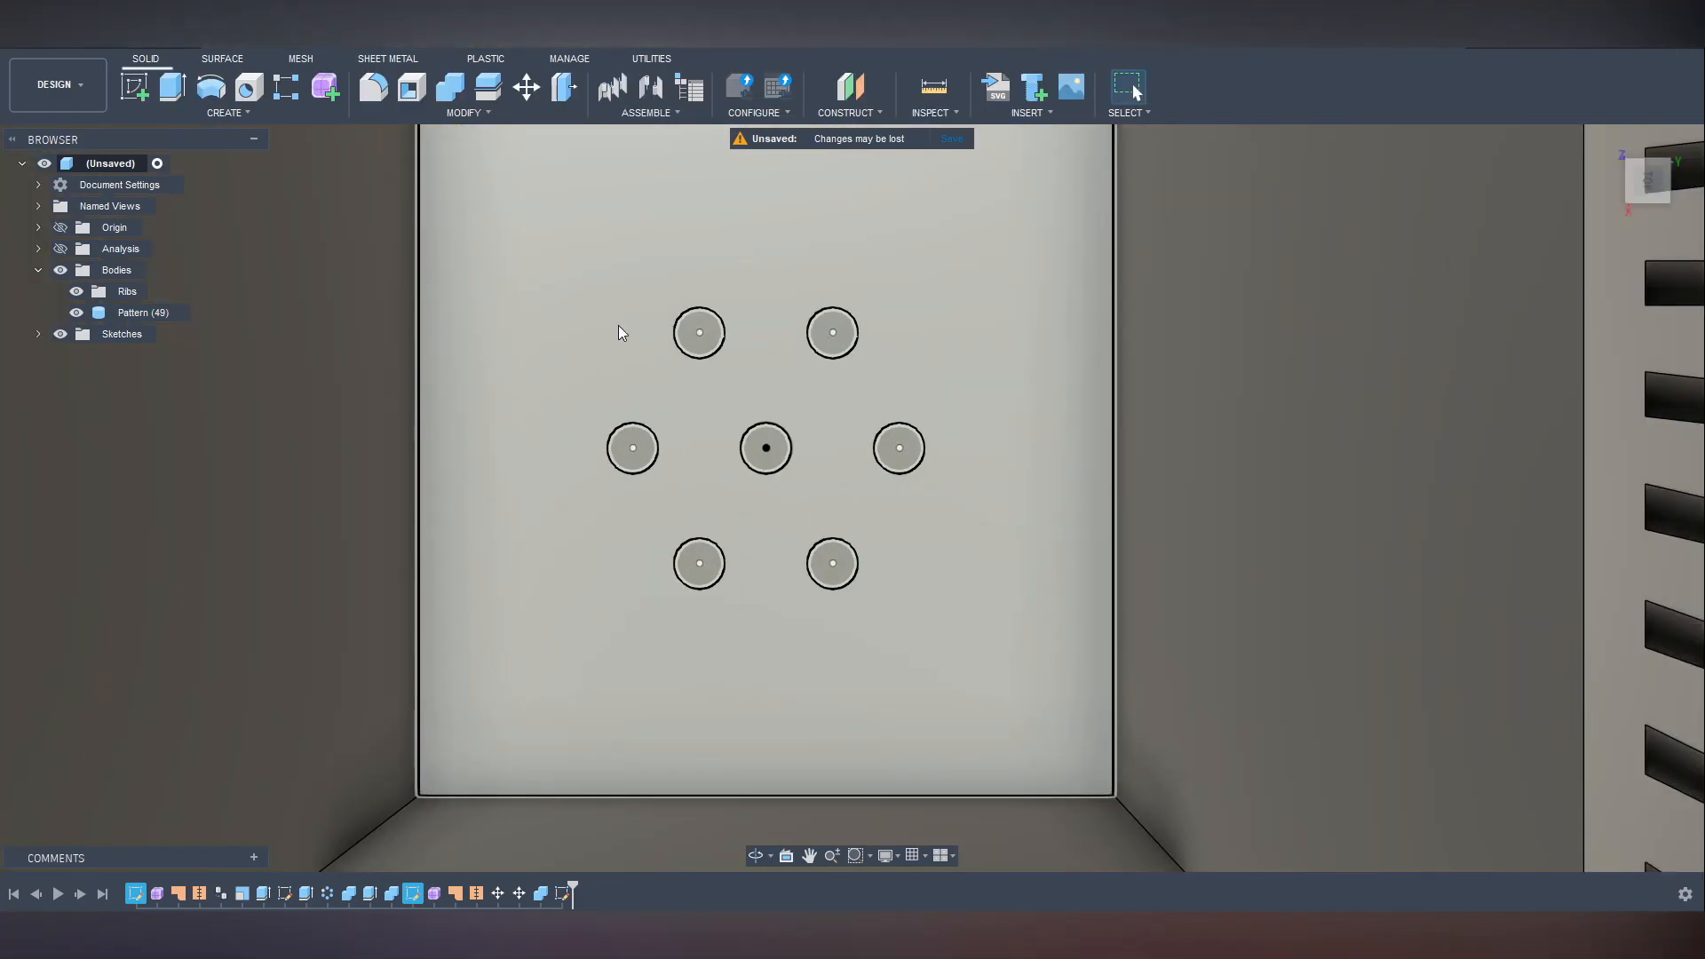
Extrude all seven circles 21 mm downward as a cut to make drainage holes through the pot's floor.
{"action": "left_click", "coordinate": [699, 332]}
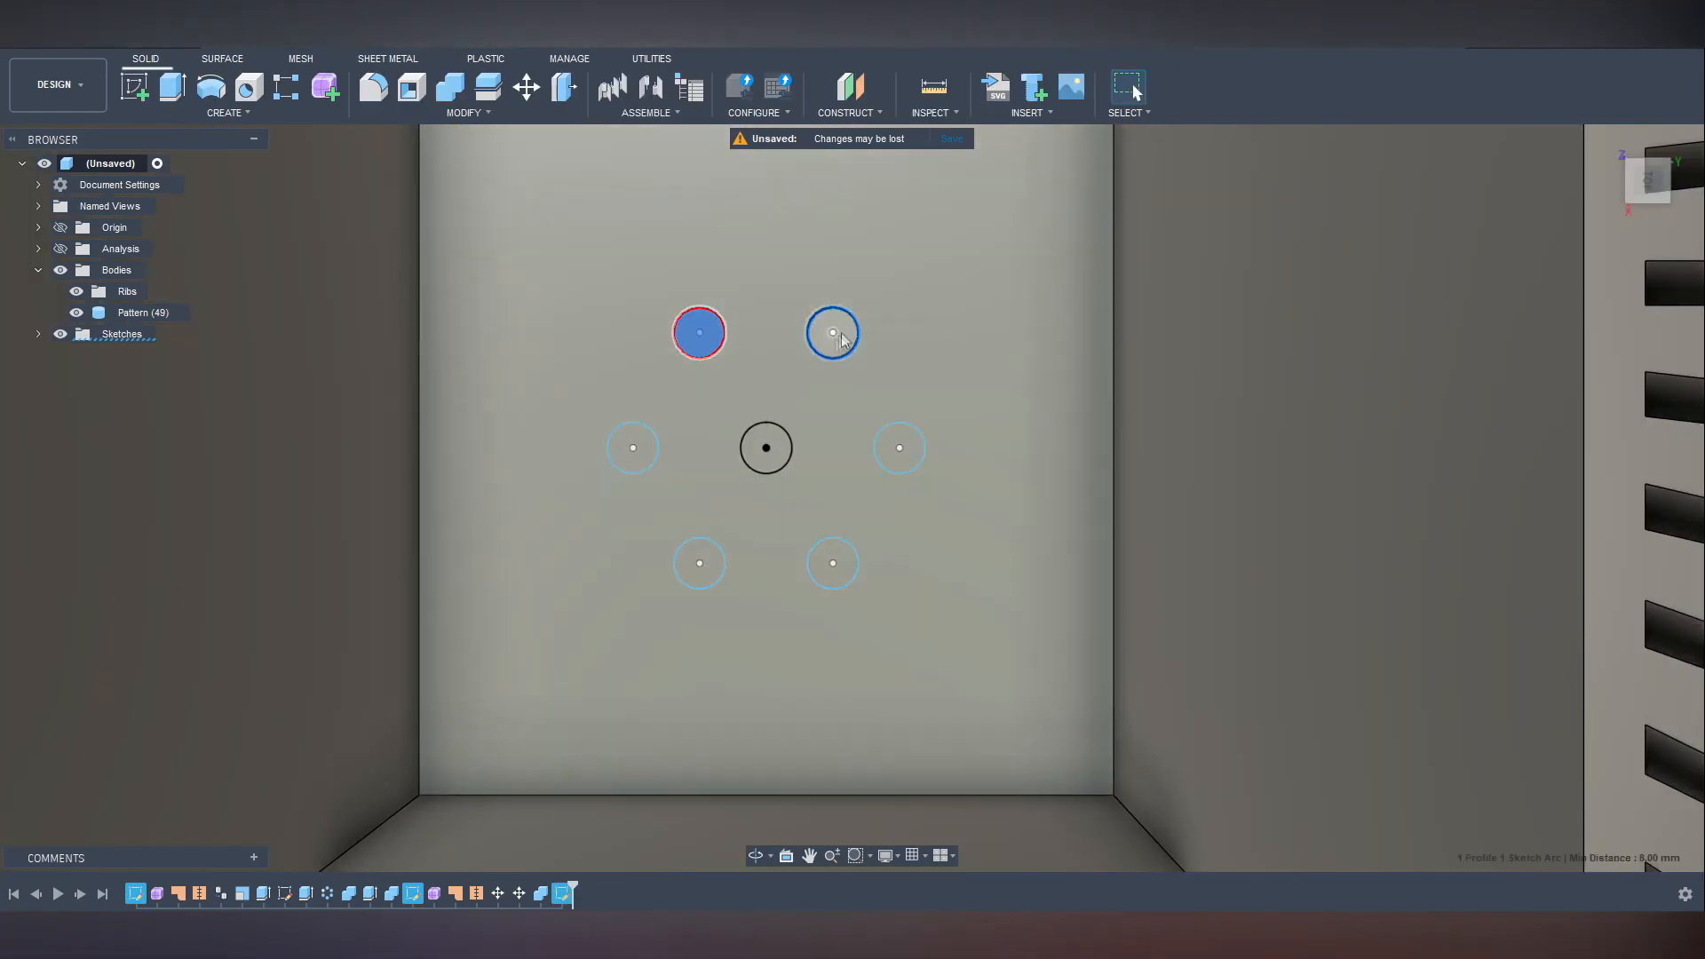
{"action": "left_click", "coordinate": [832, 332]}
{"action": "left_click", "coordinate": [900, 448]}
{"action": "left_click", "coordinate": [765, 447]}
{"action": "left_click", "coordinate": [632, 448]}
{"action": "left_click", "coordinate": [699, 563]}
{"action": "left_click", "coordinate": [832, 563]}
{"action": "middle_click_drag", "start_coordinate": [929, 654], "coordinate": [975, 539], "text": "shift"}
{"action": "key", "text": "e"}
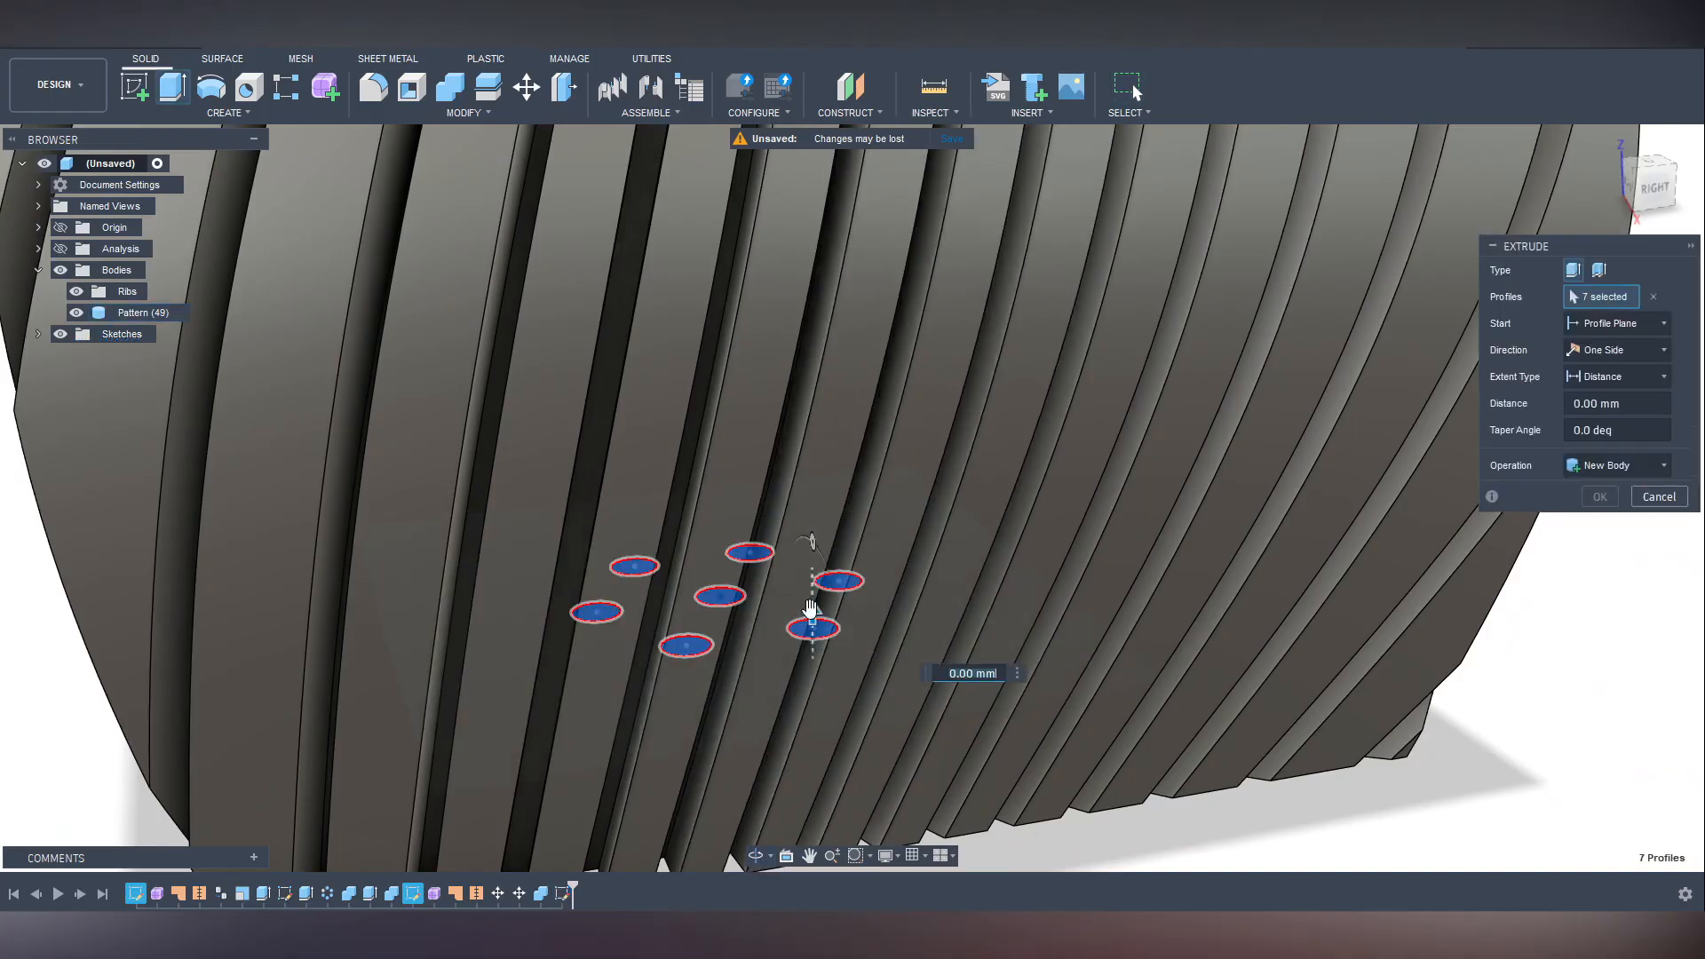
{"action": "left_click_drag", "start_coordinate": [812, 612], "coordinate": [811, 795]}
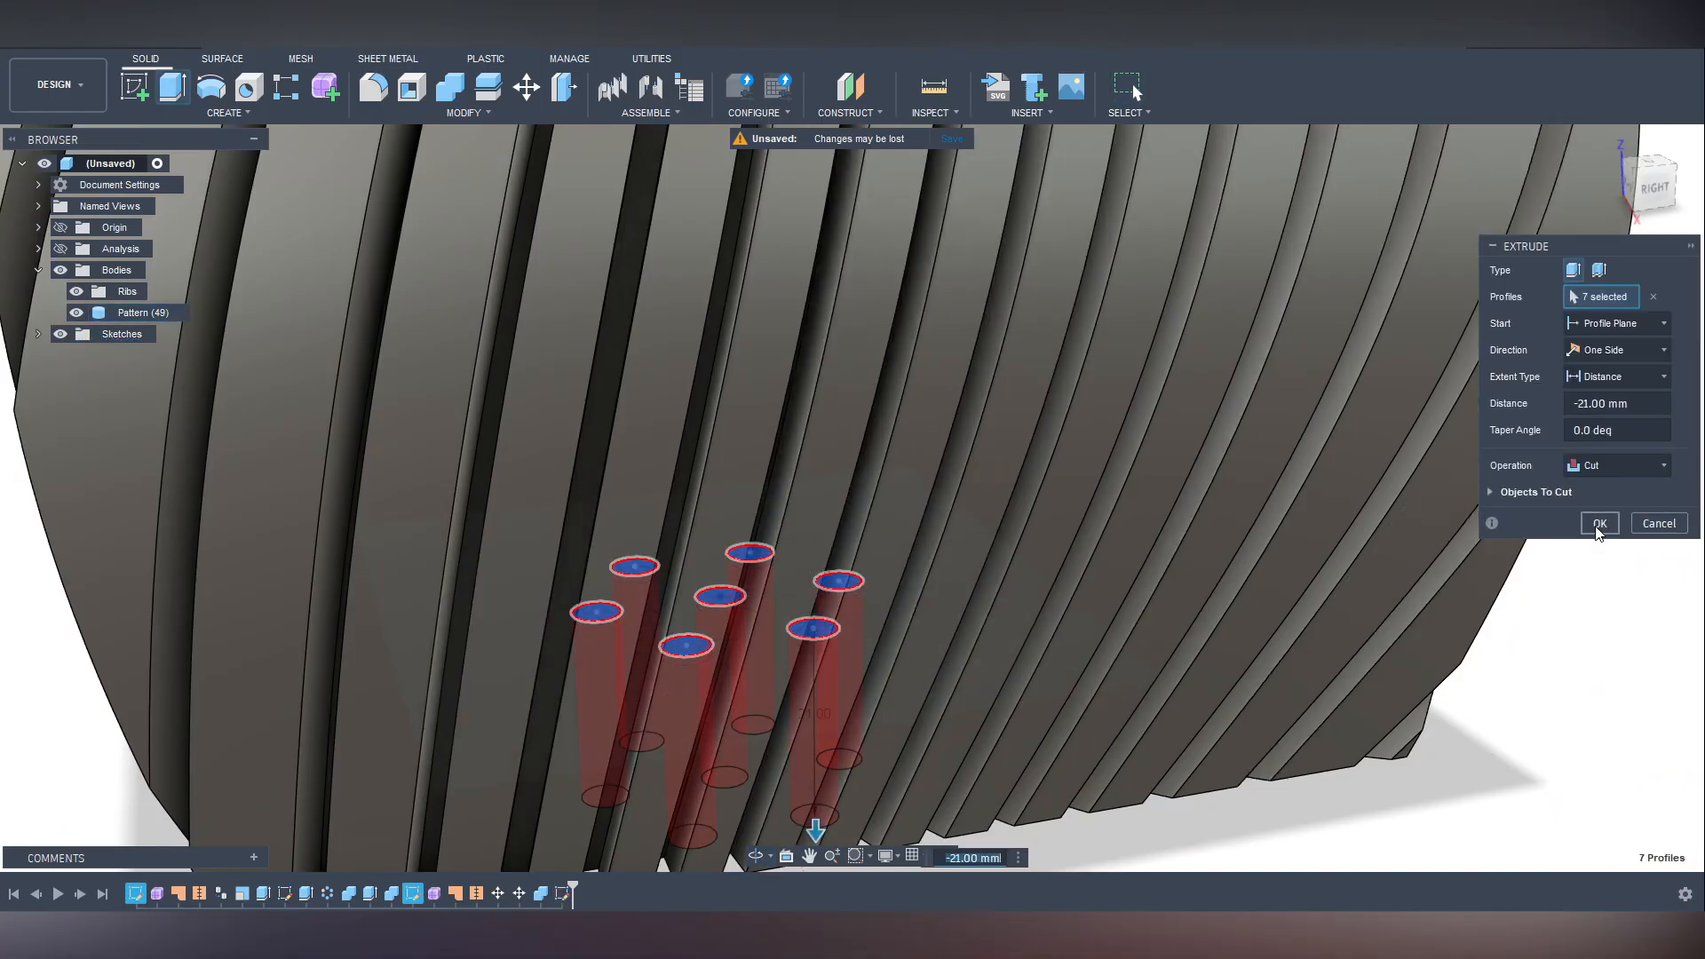
{"action": "left_click", "coordinate": [1599, 524]}
Export the finished pot body as an STL and switch to Bambu Studio with it loaded on the plate.
{"action": "scroll", "coordinate": [1457, 755], "scroll_direction": "down", "scroll_amount": 5}
{"action": "middle_click_drag", "start_coordinate": [1457, 755], "coordinate": [959, 444], "text": "shift"}
{"action": "scroll", "coordinate": [1240, 383], "scroll_direction": "down", "scroll_amount": 3}
{"action": "scroll", "coordinate": [1097, 465], "scroll_direction": "down", "scroll_amount": 4}
{"action": "middle_click_drag", "start_coordinate": [872, 621], "coordinate": [1268, 662], "text": "shift"}
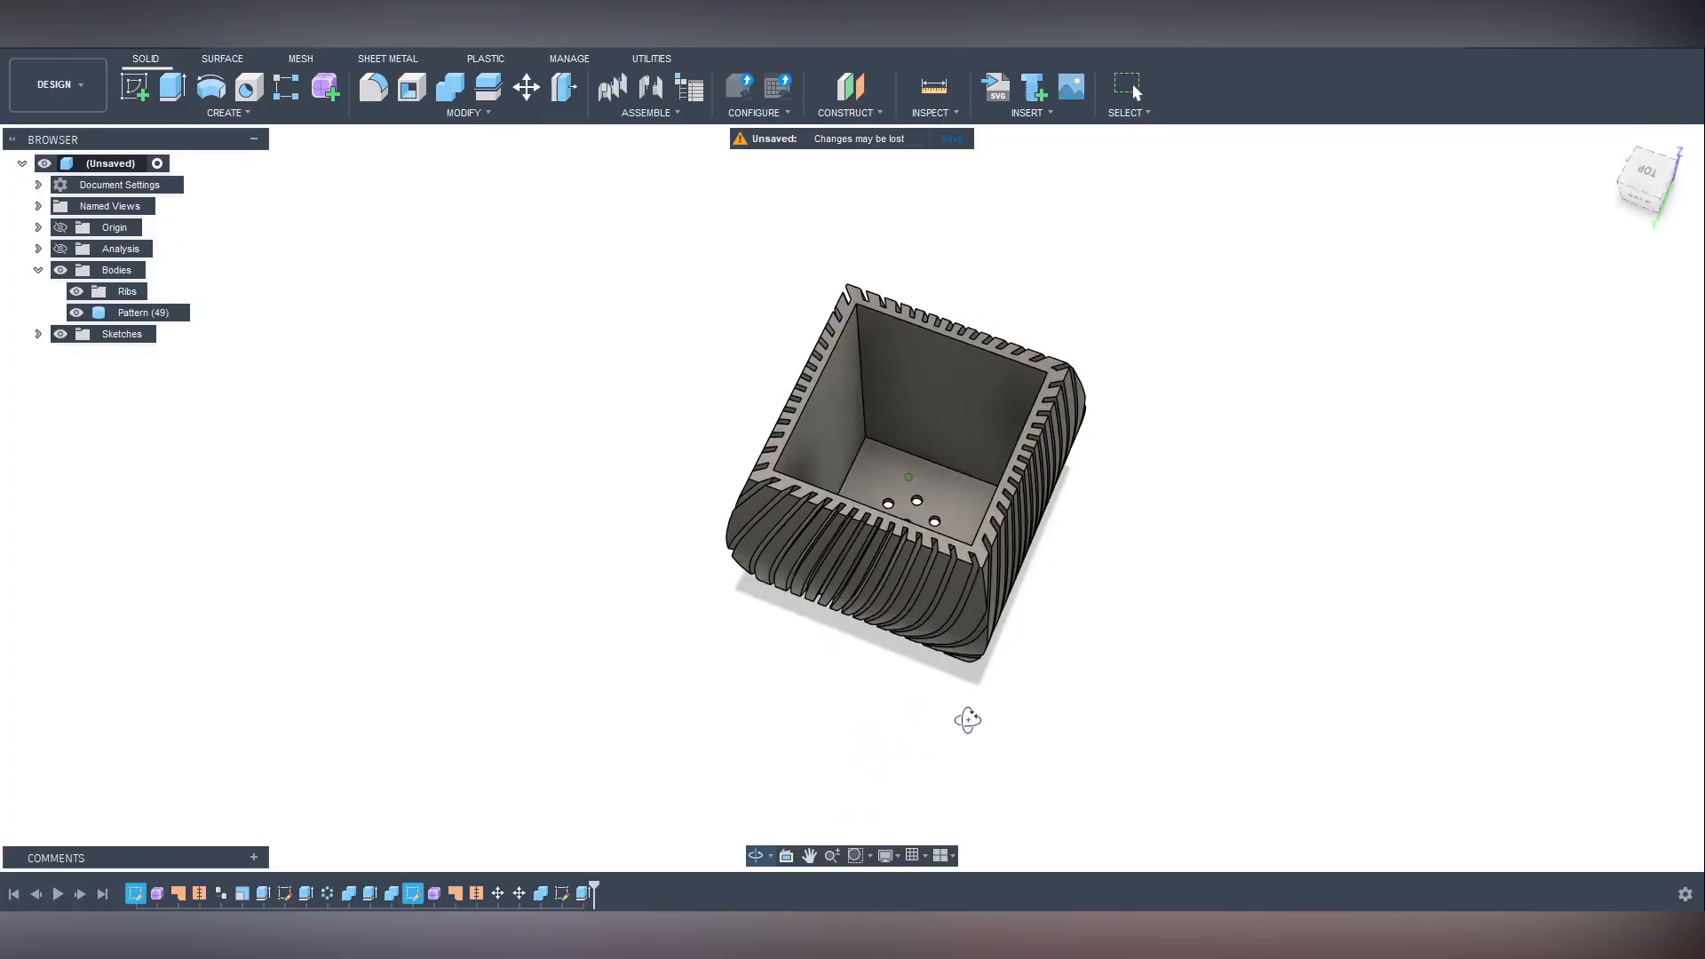
{"action": "middle_click_drag", "start_coordinate": [967, 720], "coordinate": [1084, 756], "text": "shift"}
{"action": "middle_click_drag", "start_coordinate": [1180, 614], "coordinate": [1036, 647], "text": "shift"}
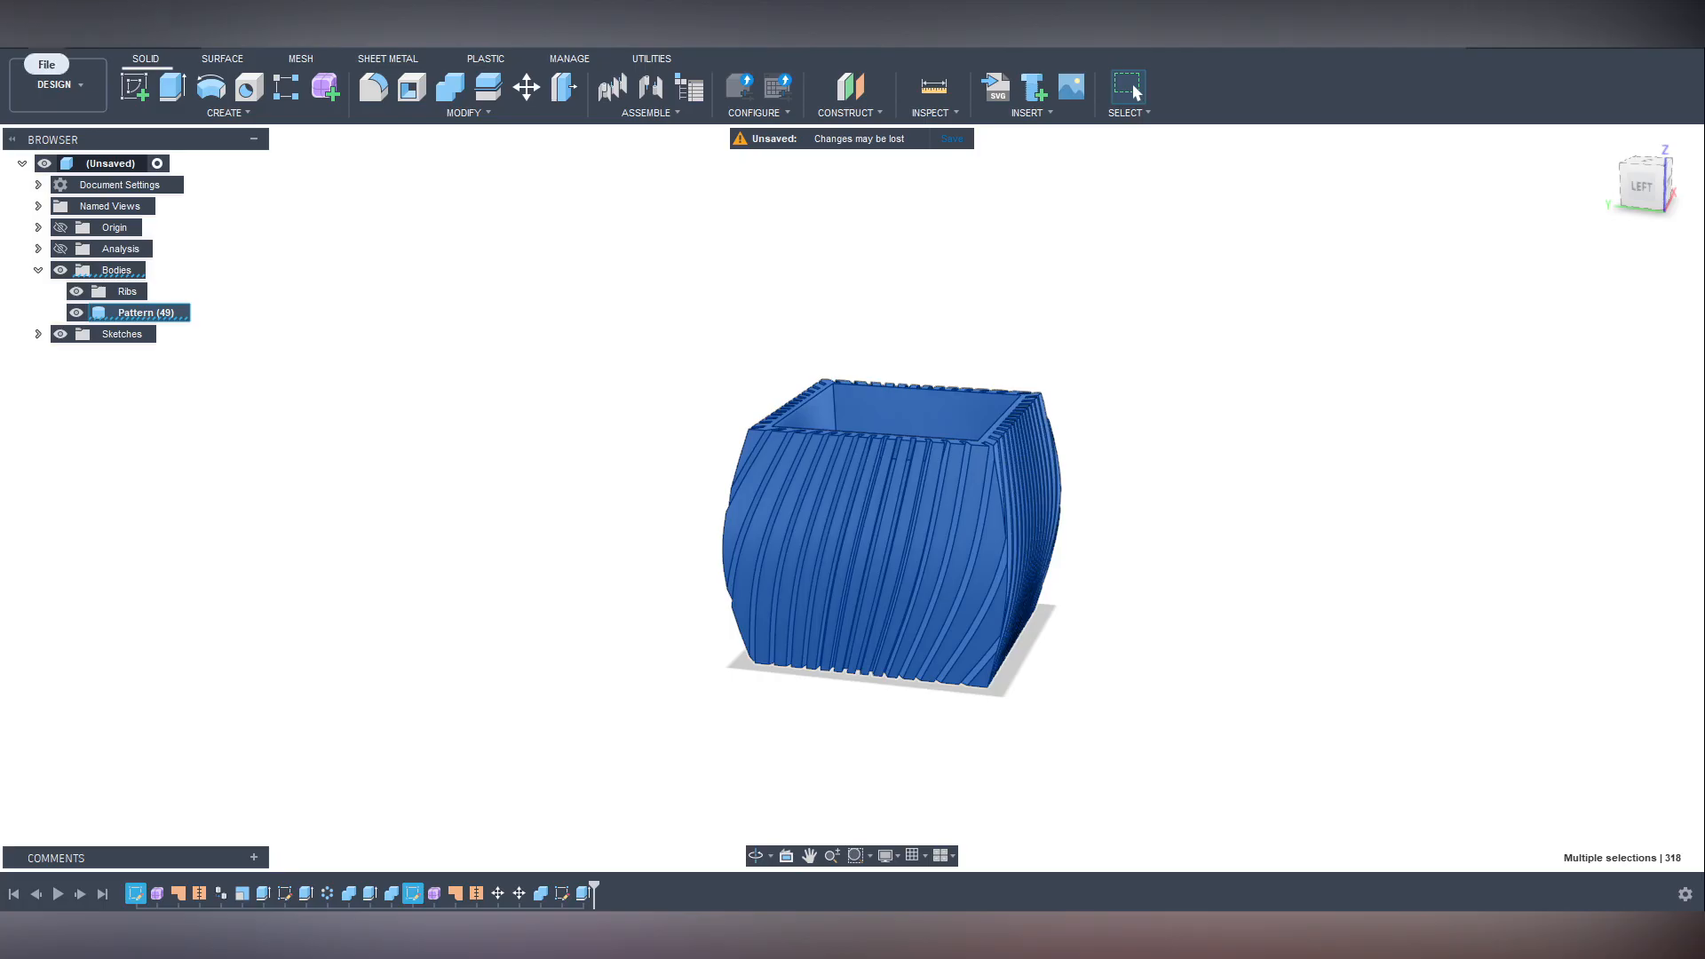
{"action": "left_click", "coordinate": [47, 36]}
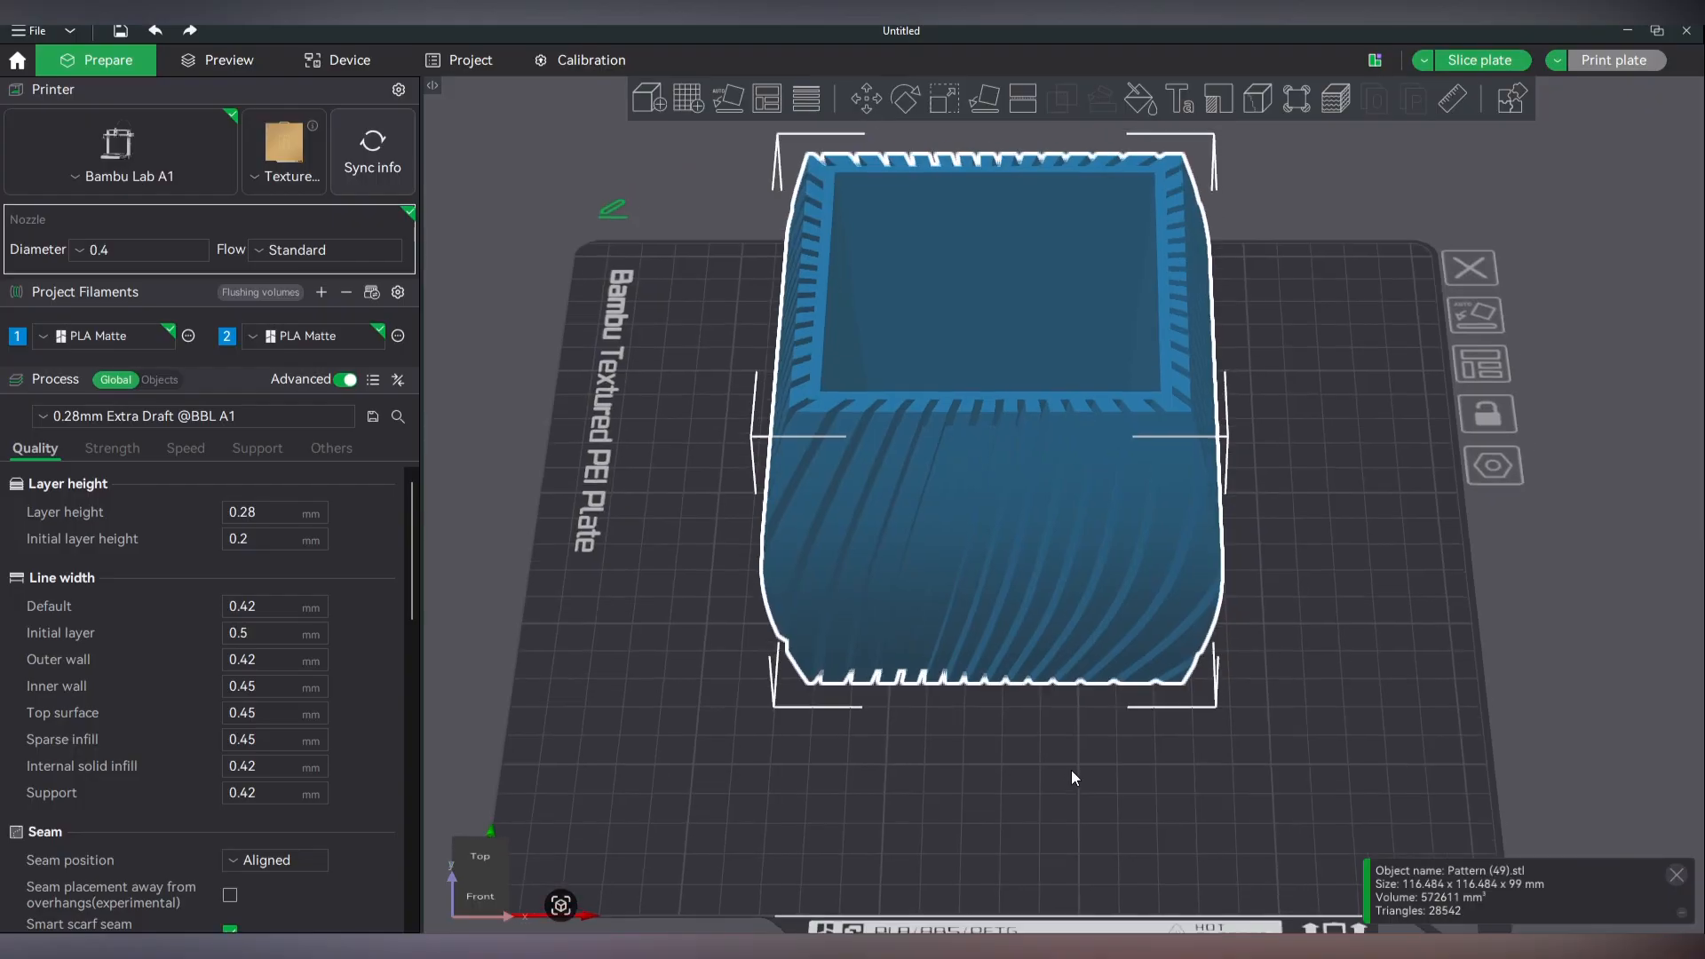
Examine the pot's underside and its drainage holes on the build plate.
{"action": "left_click", "coordinate": [1069, 785]}
{"action": "right_click_drag", "start_coordinate": [1122, 780], "coordinate": [1163, 823]}
{"action": "left_click_drag", "start_coordinate": [1163, 824], "coordinate": [995, 568]}
{"action": "scroll", "coordinate": [1048, 529], "scroll_direction": "up", "scroll_amount": 5}
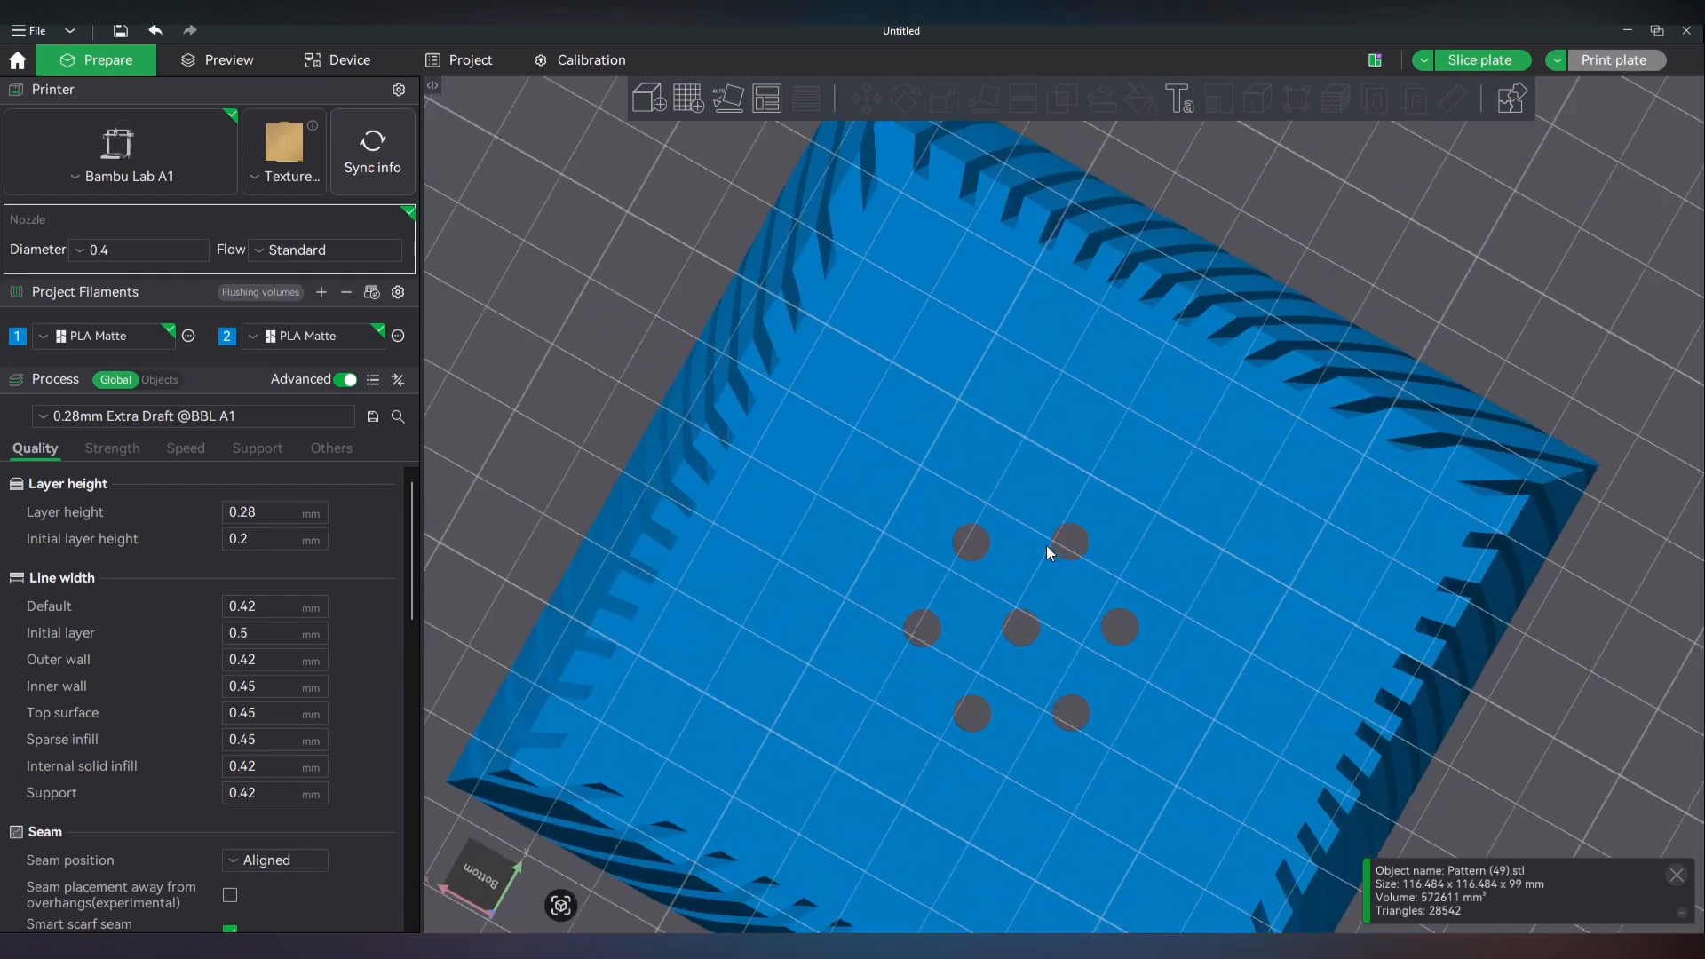
{"action": "scroll", "coordinate": [1033, 503], "scroll_direction": "down", "scroll_amount": 5}
{"action": "left_click_drag", "start_coordinate": [1030, 485], "coordinate": [1073, 464]}
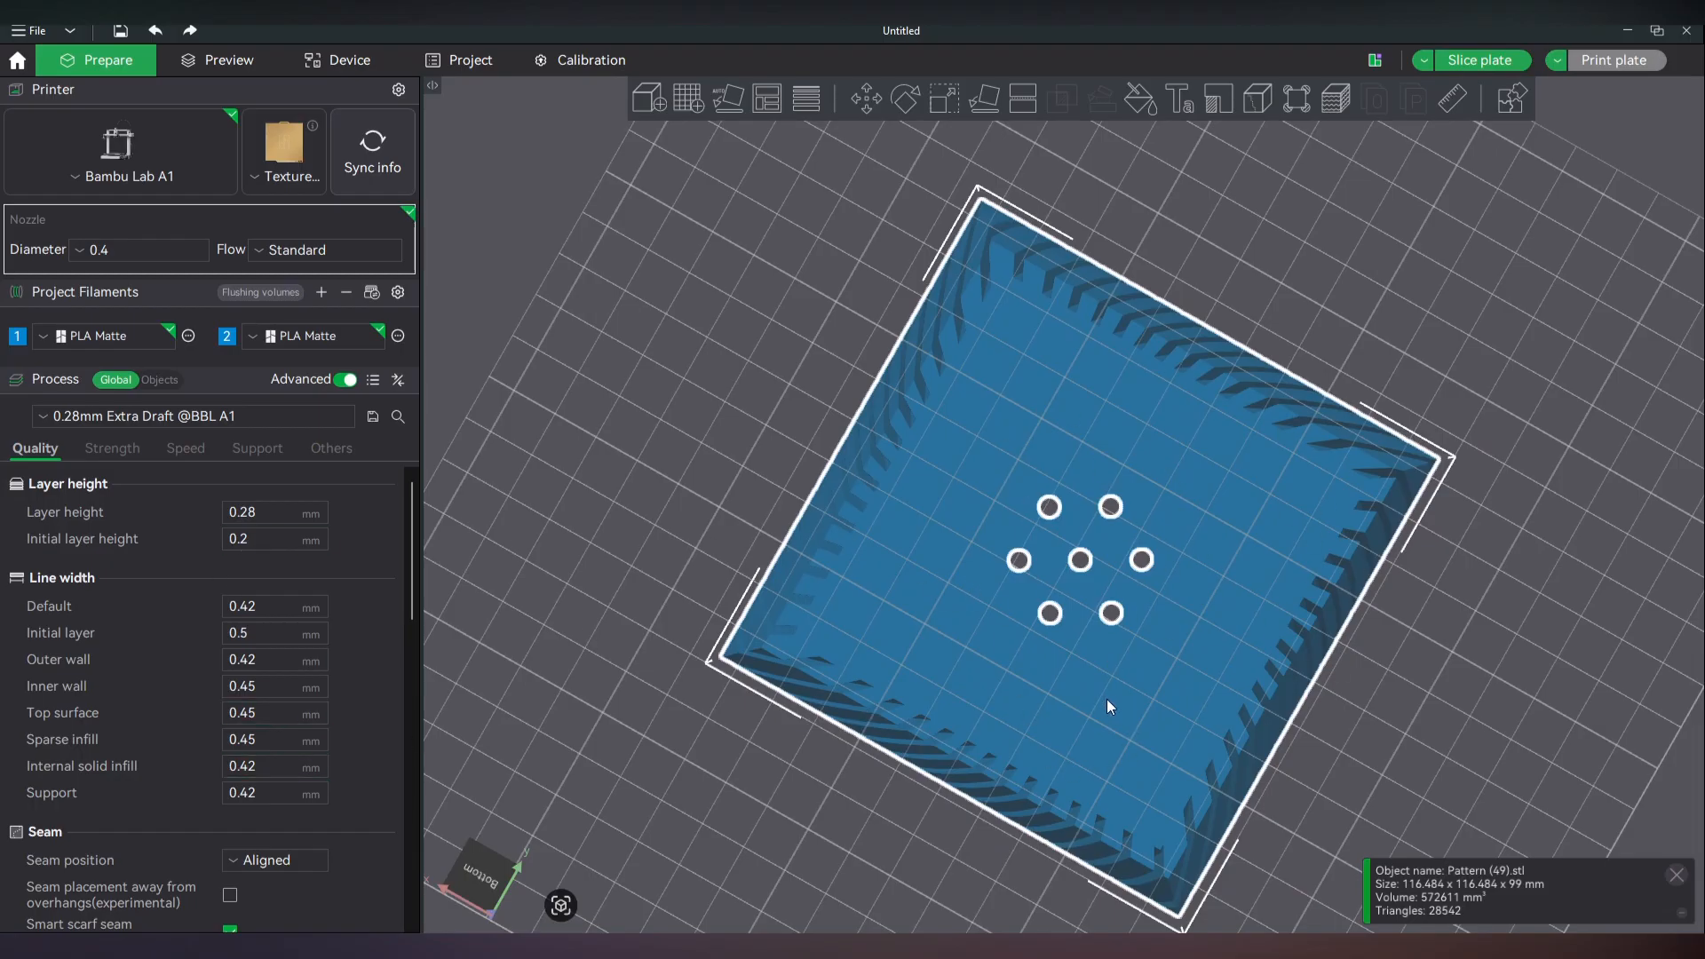
Set the bottom surface pattern to Octagram Spiral and change the layer height.
{"action": "left_click", "coordinate": [103, 453]}
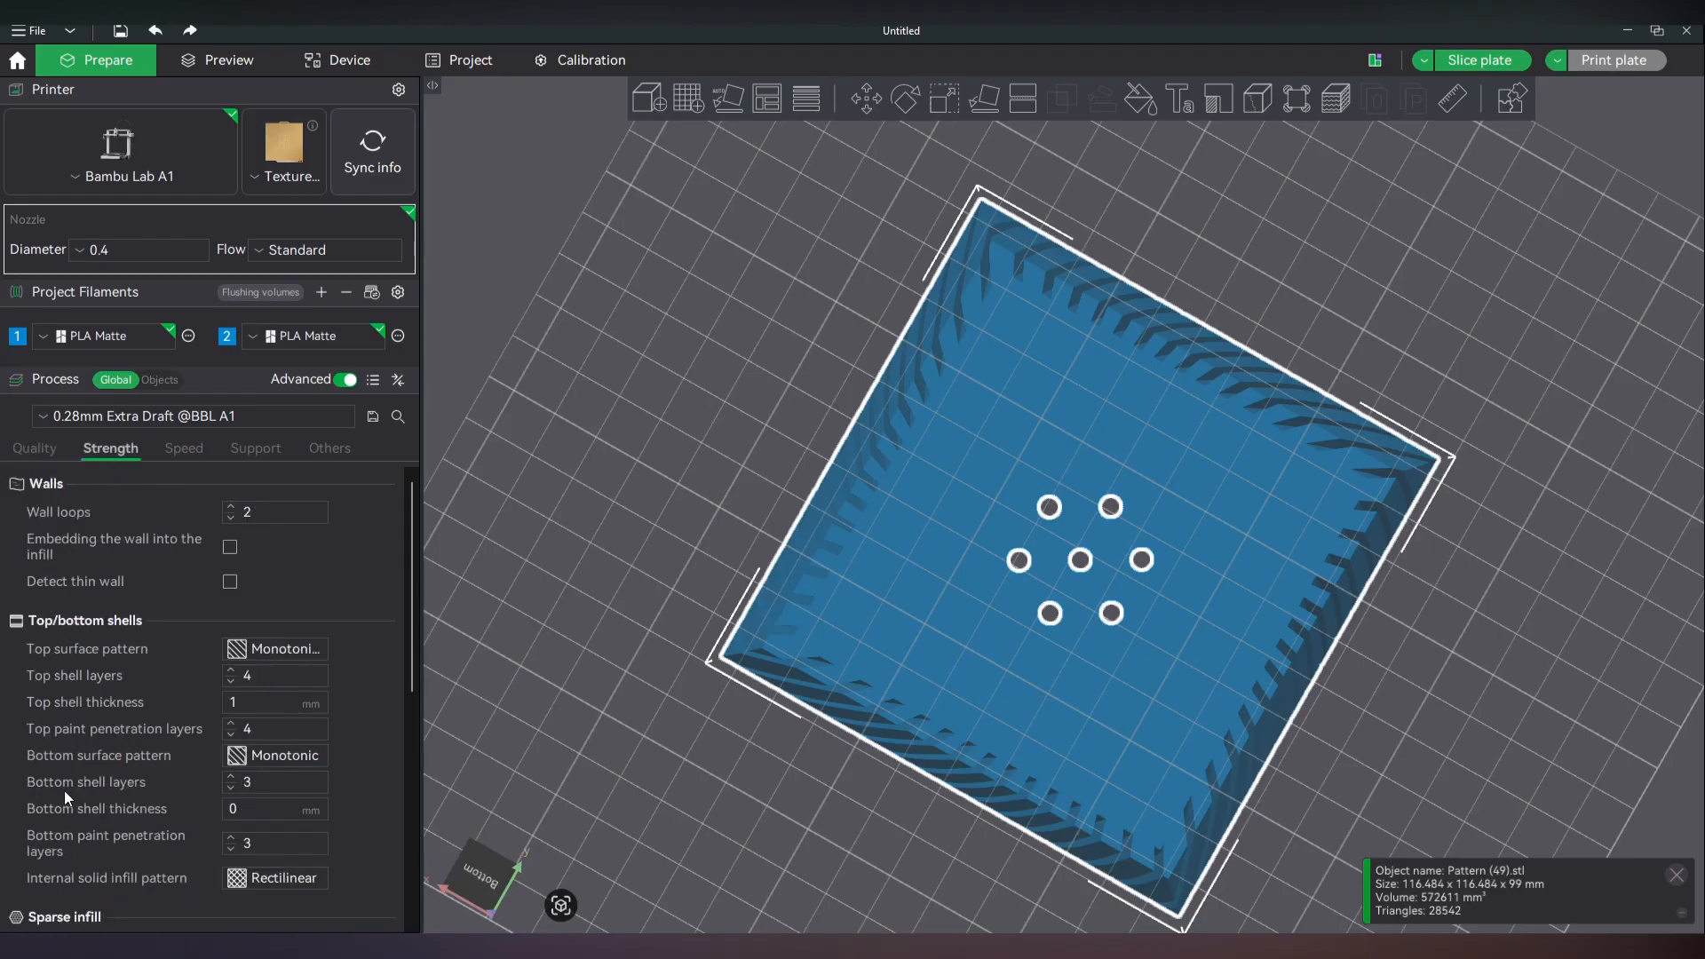
{"action": "left_click", "coordinate": [283, 756]}
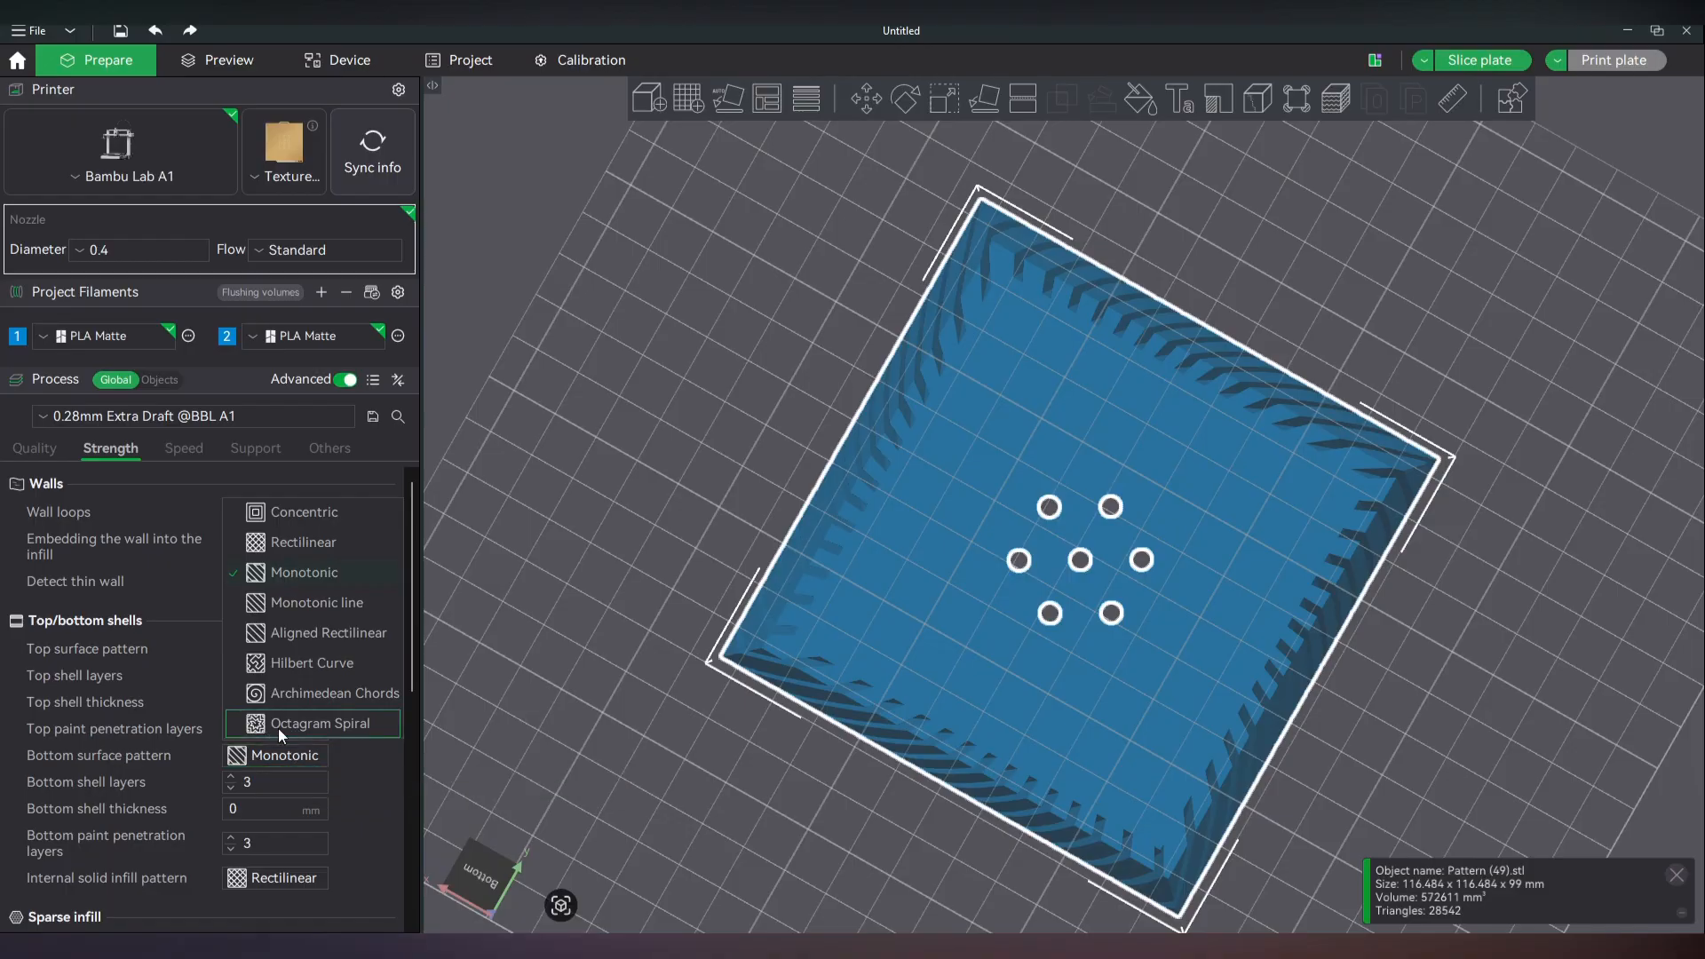
{"action": "left_click", "coordinate": [279, 729]}
{"action": "left_click", "coordinate": [37, 447]}
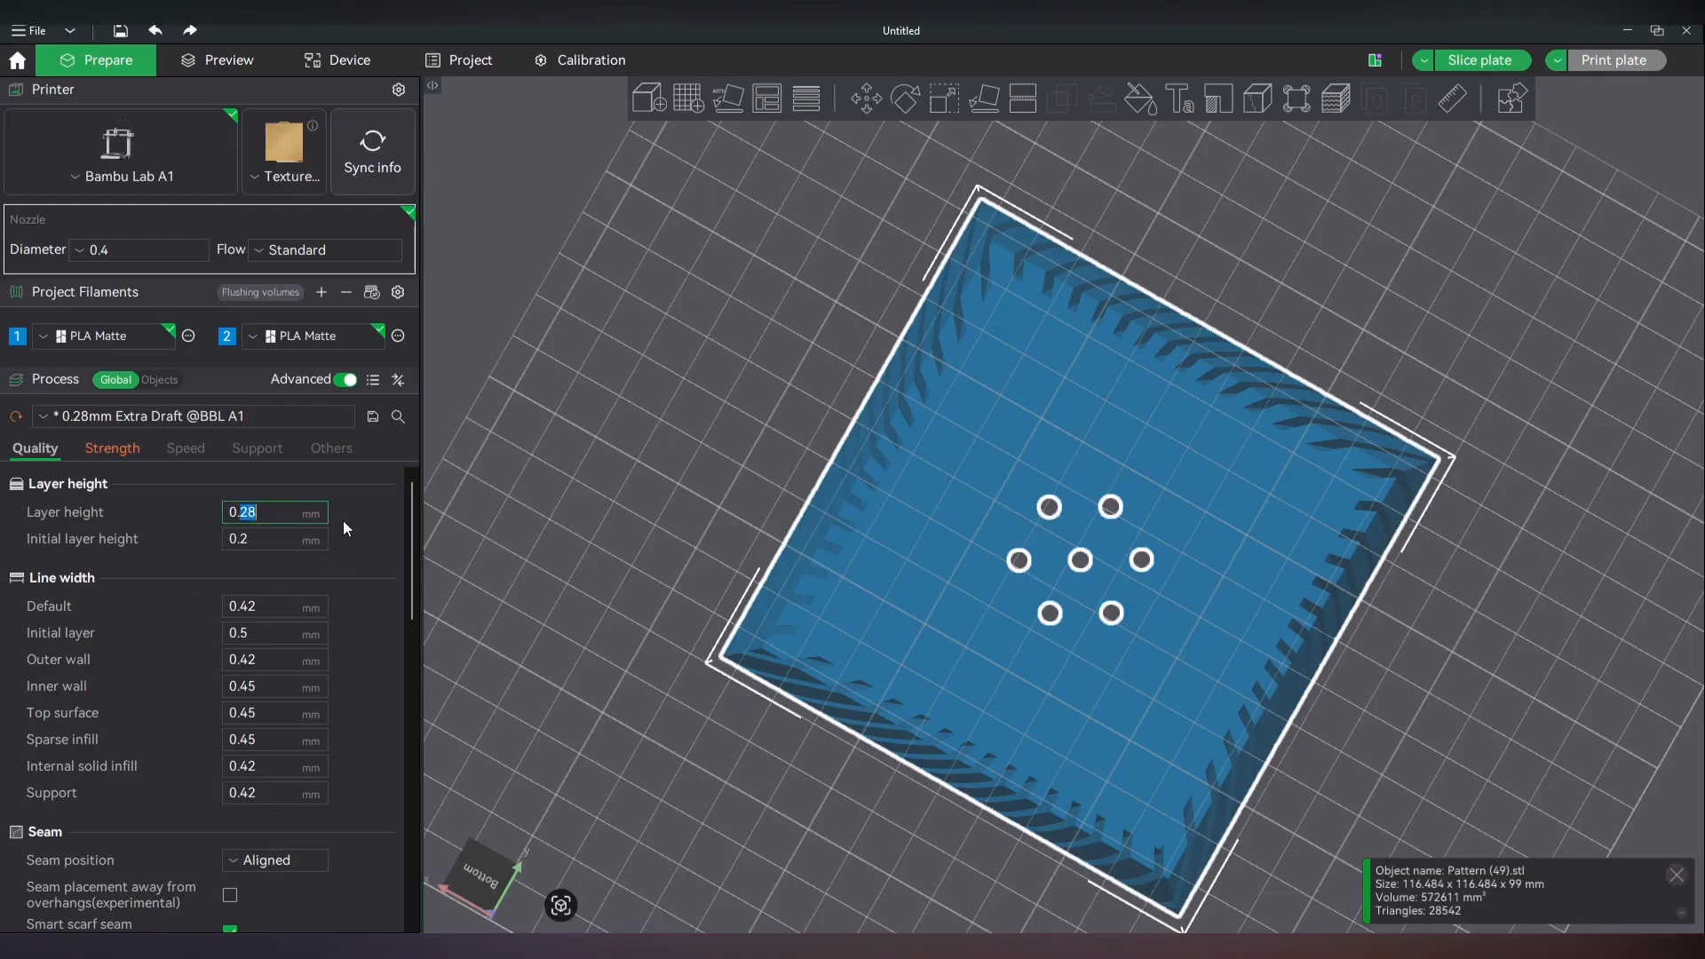
Set the top surface pattern to Concentric.
{"action": "left_click", "coordinate": [111, 448]}
{"action": "left_click", "coordinate": [288, 649]}
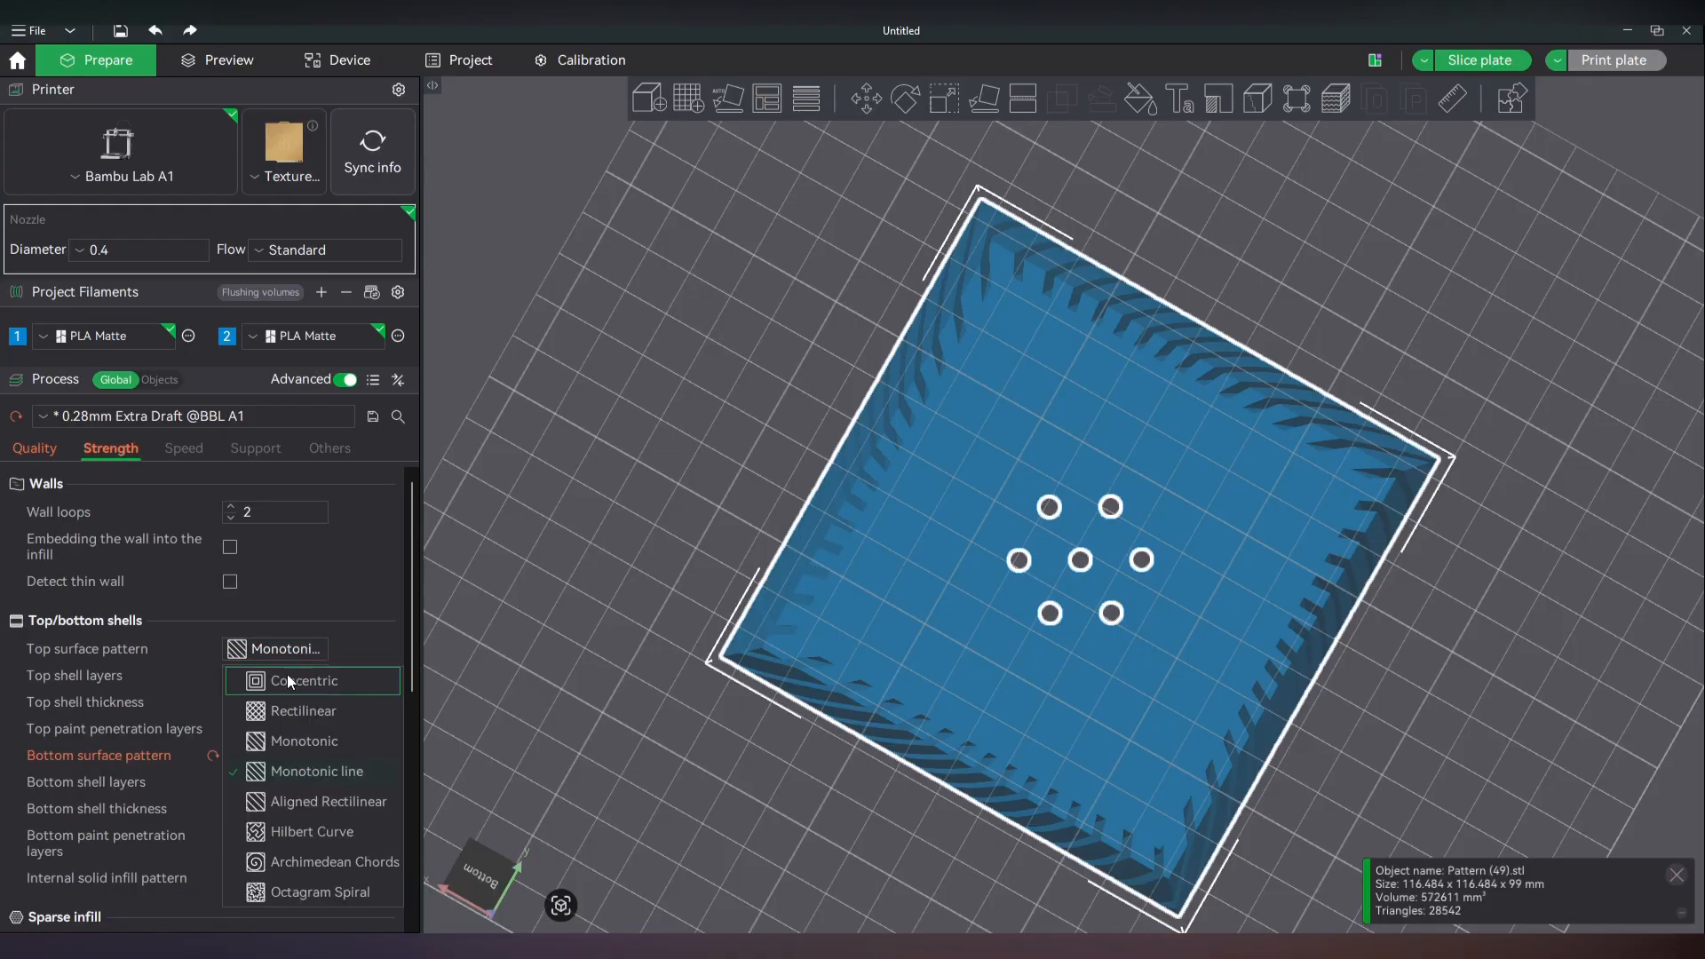
{"action": "left_click", "coordinate": [291, 682]}
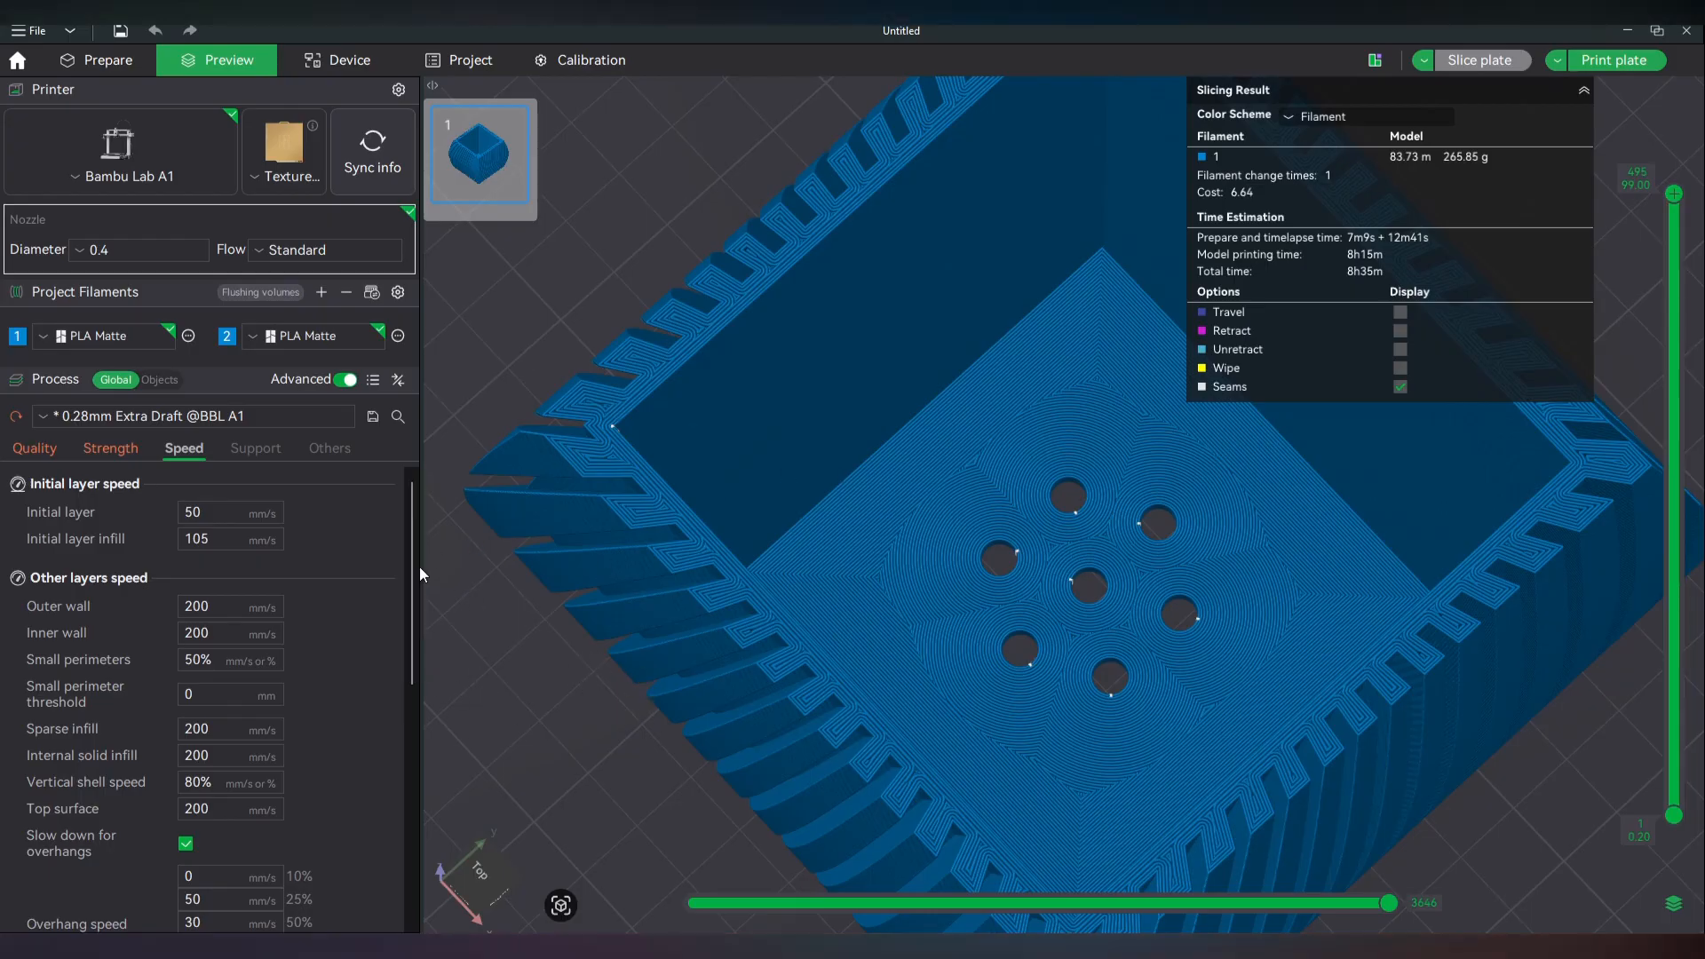
Change the wall generator to Arachne in the print quality settings.
{"action": "left_click_drag", "start_coordinate": [407, 552], "coordinate": [347, 469]}
{"action": "left_click", "coordinate": [312, 446]}
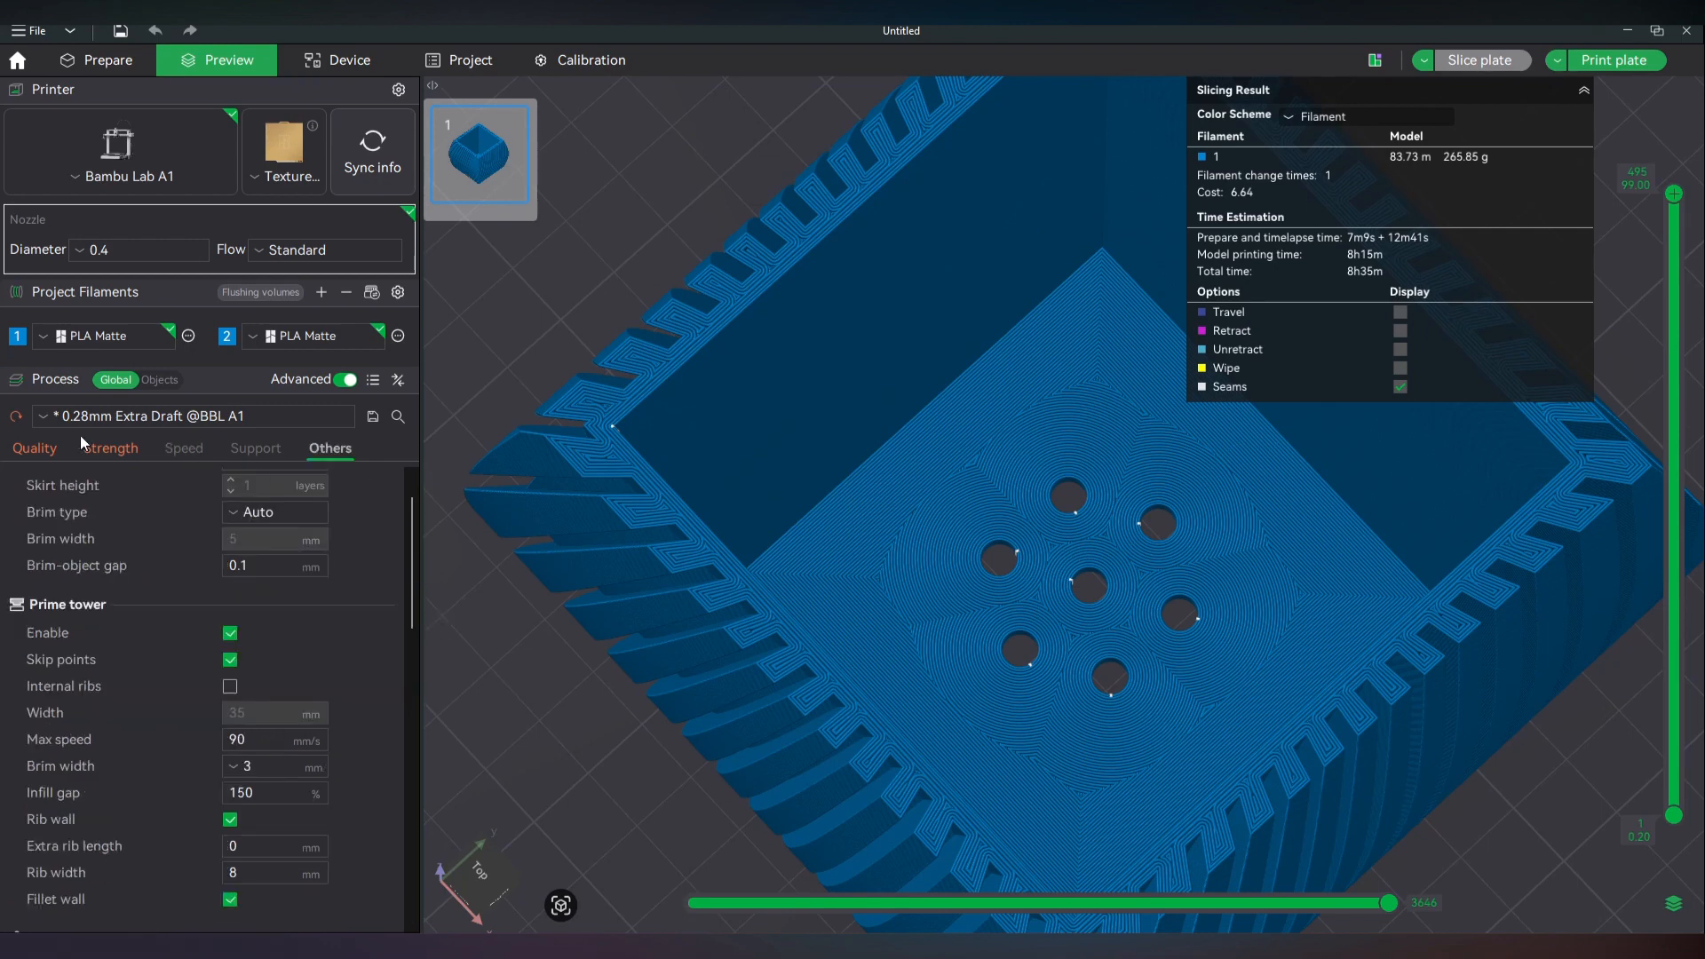
{"action": "left_click", "coordinate": [46, 451]}
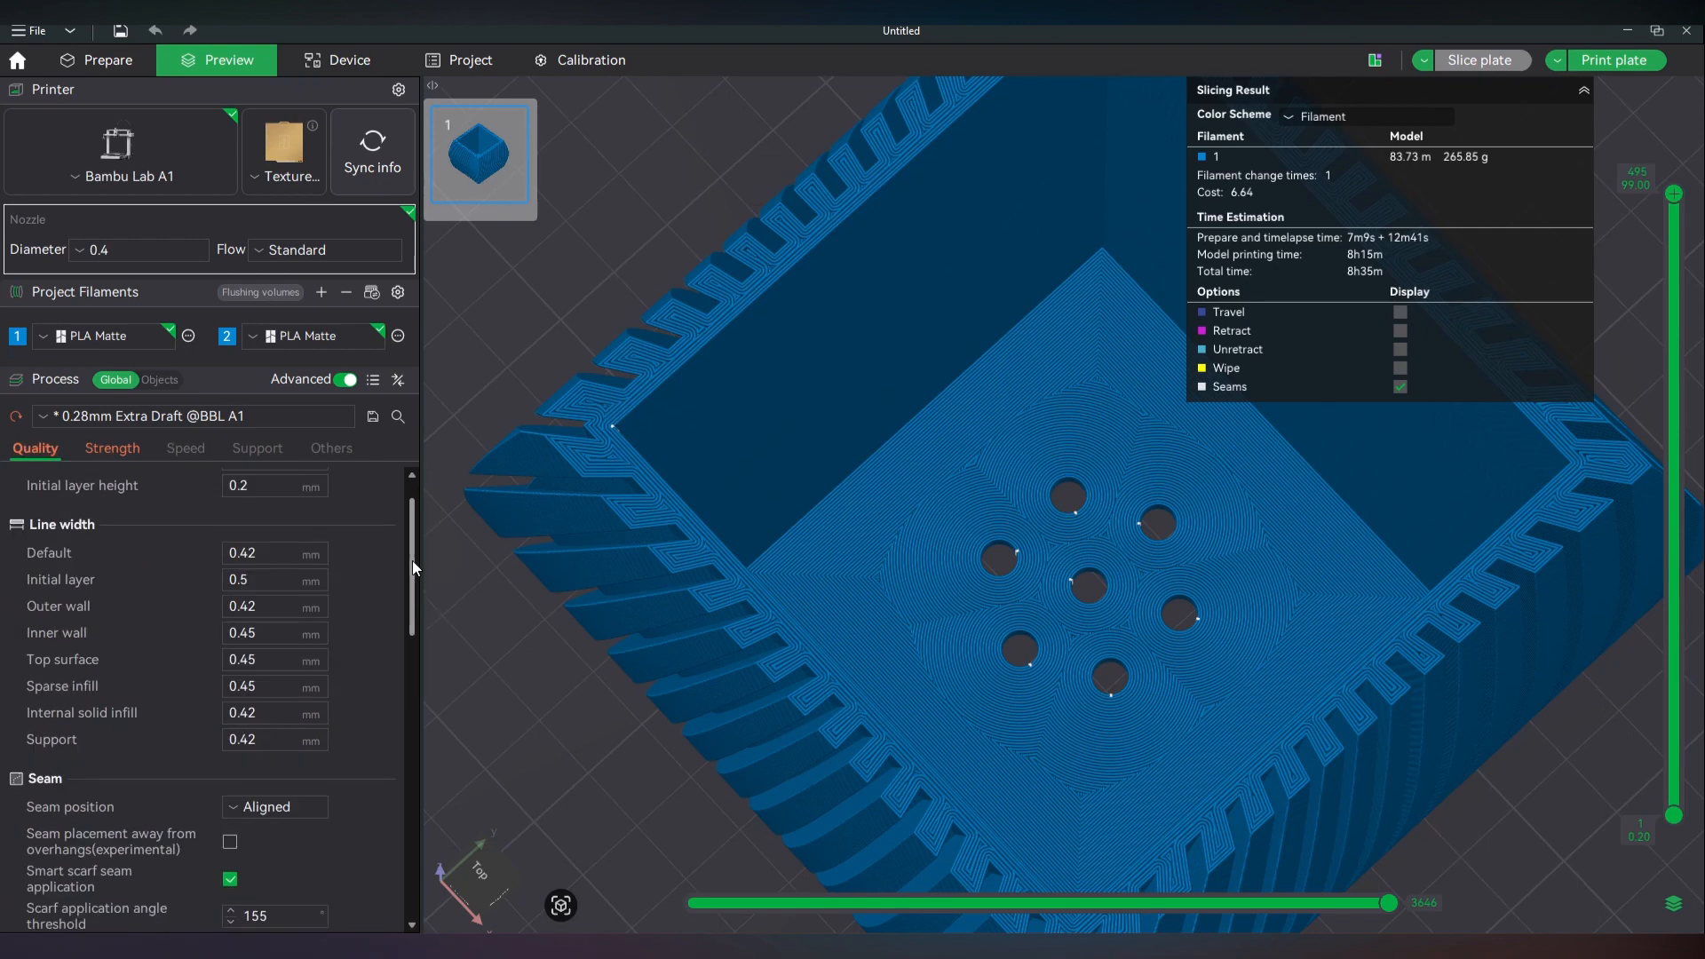
{"action": "left_click_drag", "start_coordinate": [412, 561], "coordinate": [387, 786]}
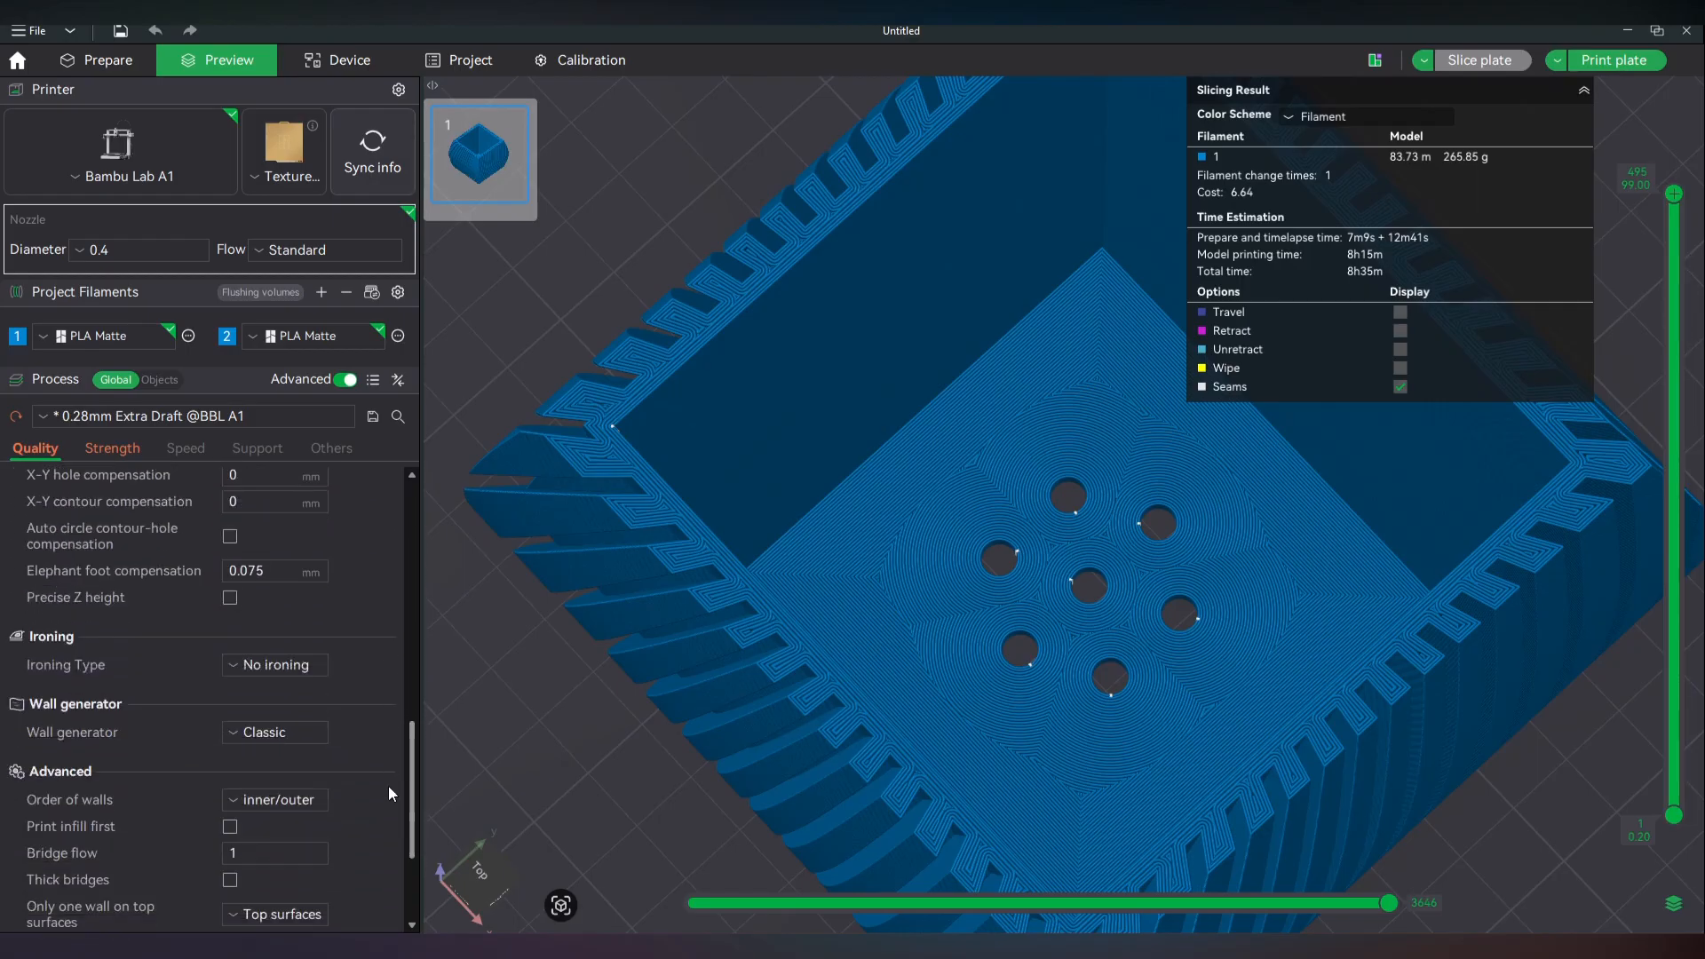
{"action": "left_click", "coordinate": [256, 734]}
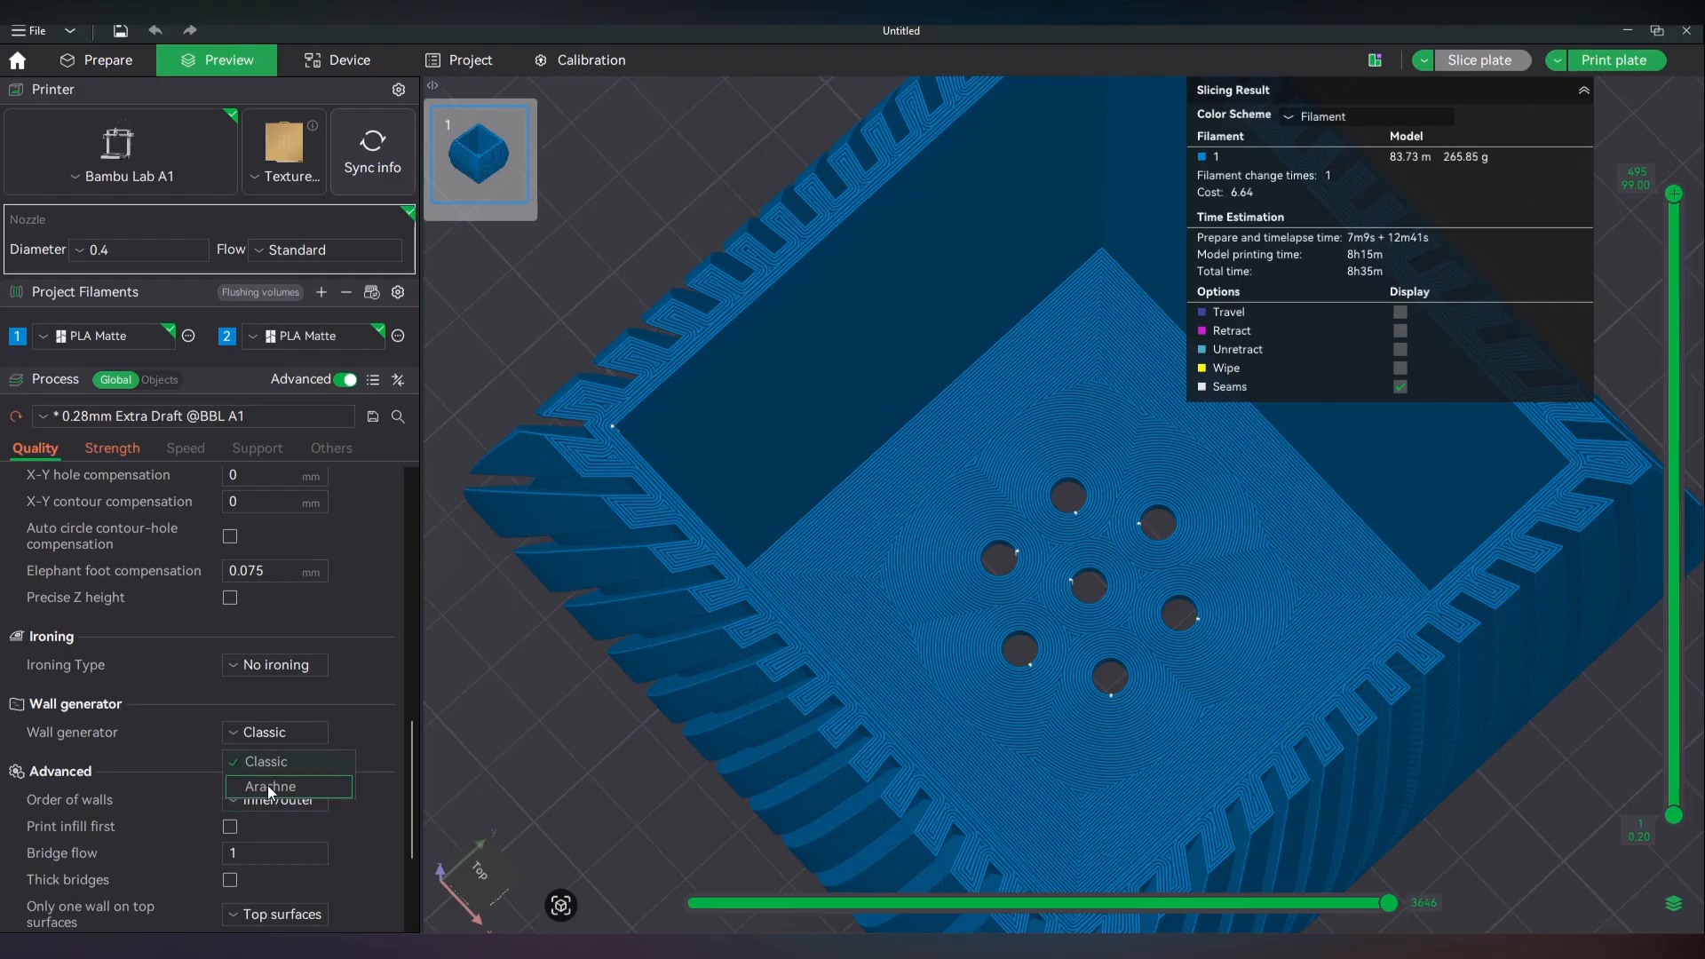
{"action": "left_click", "coordinate": [269, 786]}
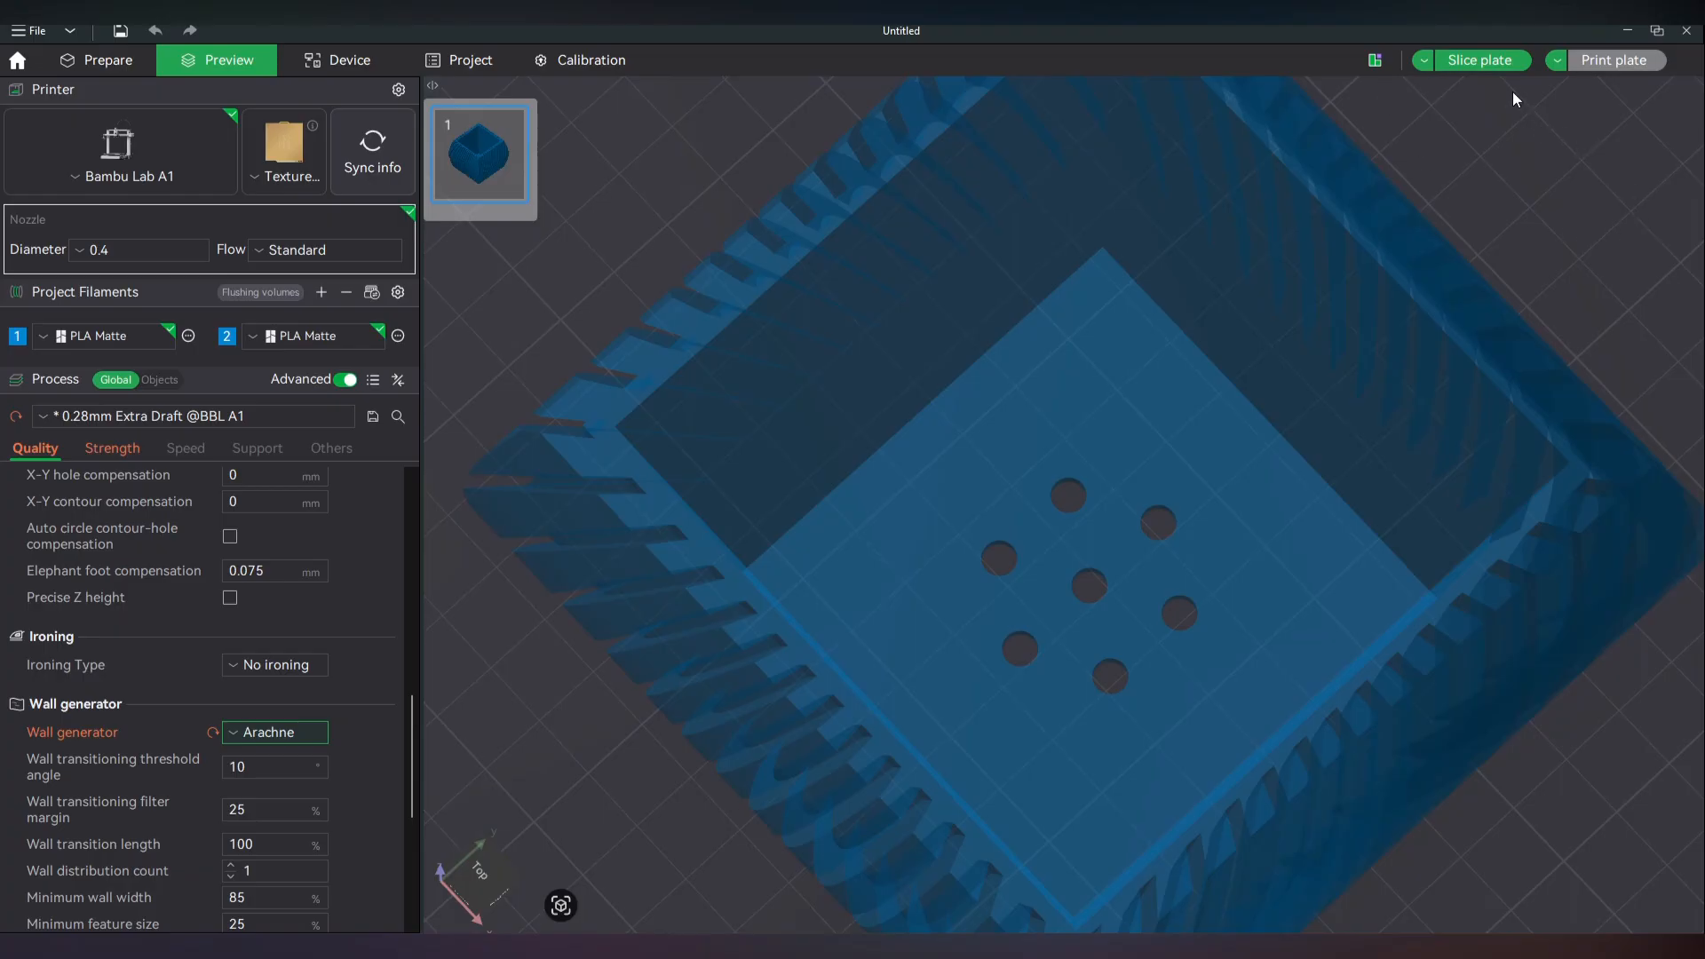
Slice the plate and lower the layer preview to layer 209 to inspect the pot's walls and infill.
{"action": "left_click", "coordinate": [1498, 61]}
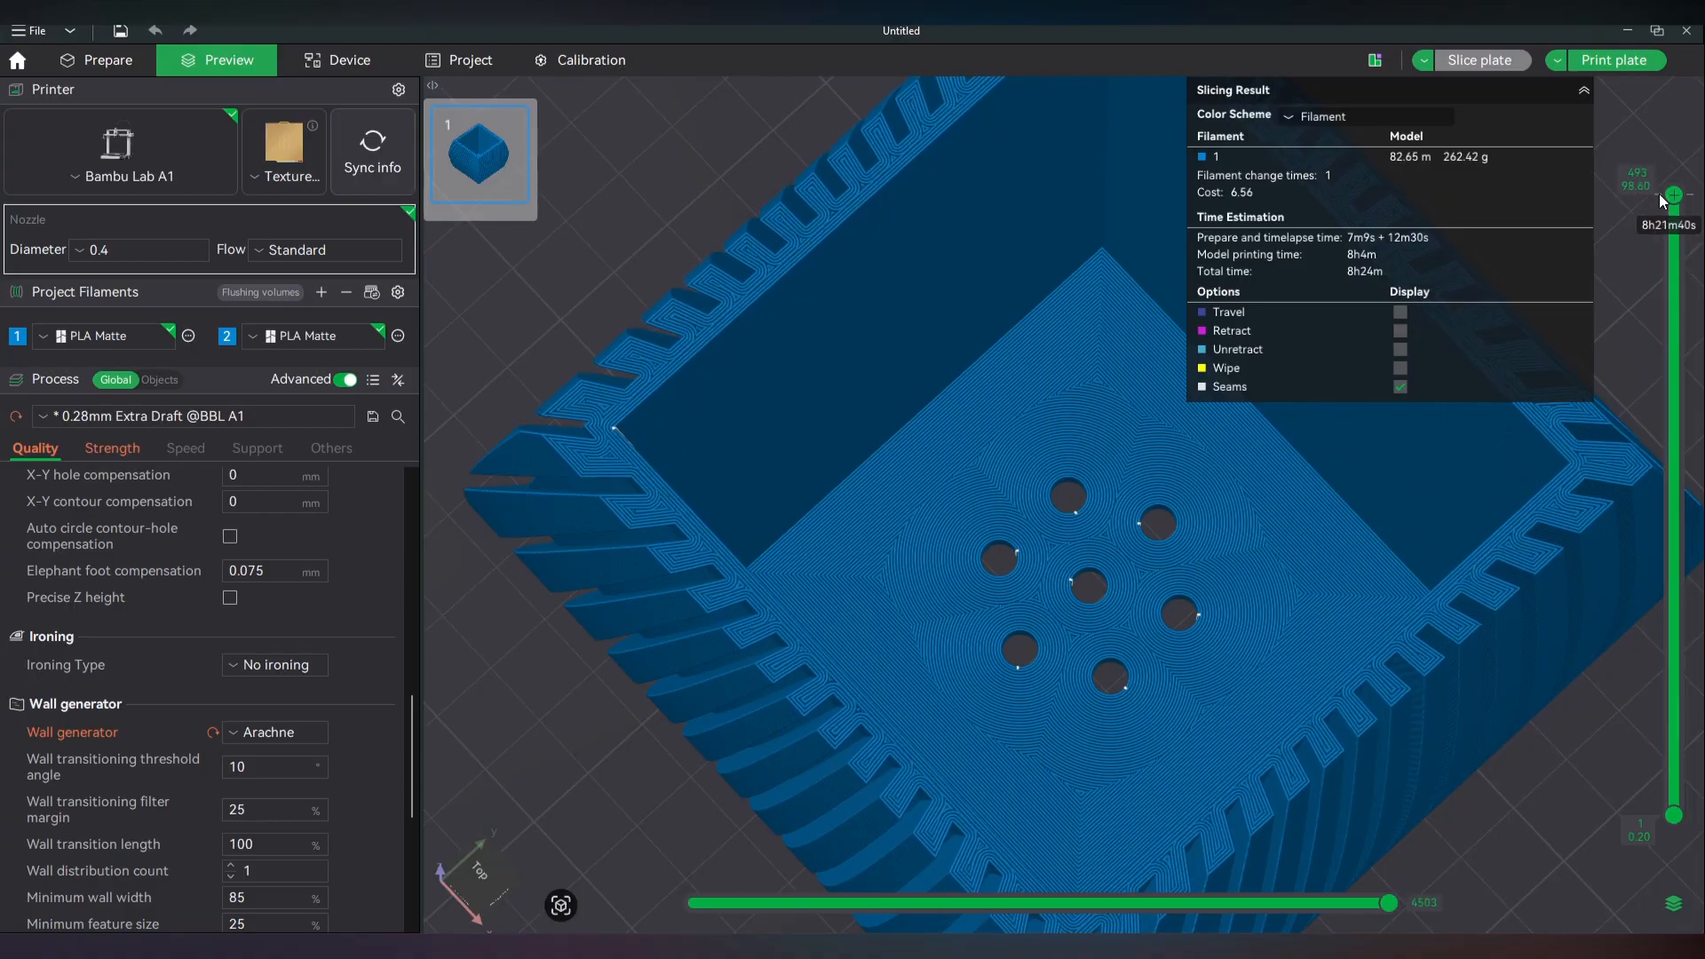
{"action": "left_click_drag", "start_coordinate": [1667, 341], "coordinate": [1350, 559]}
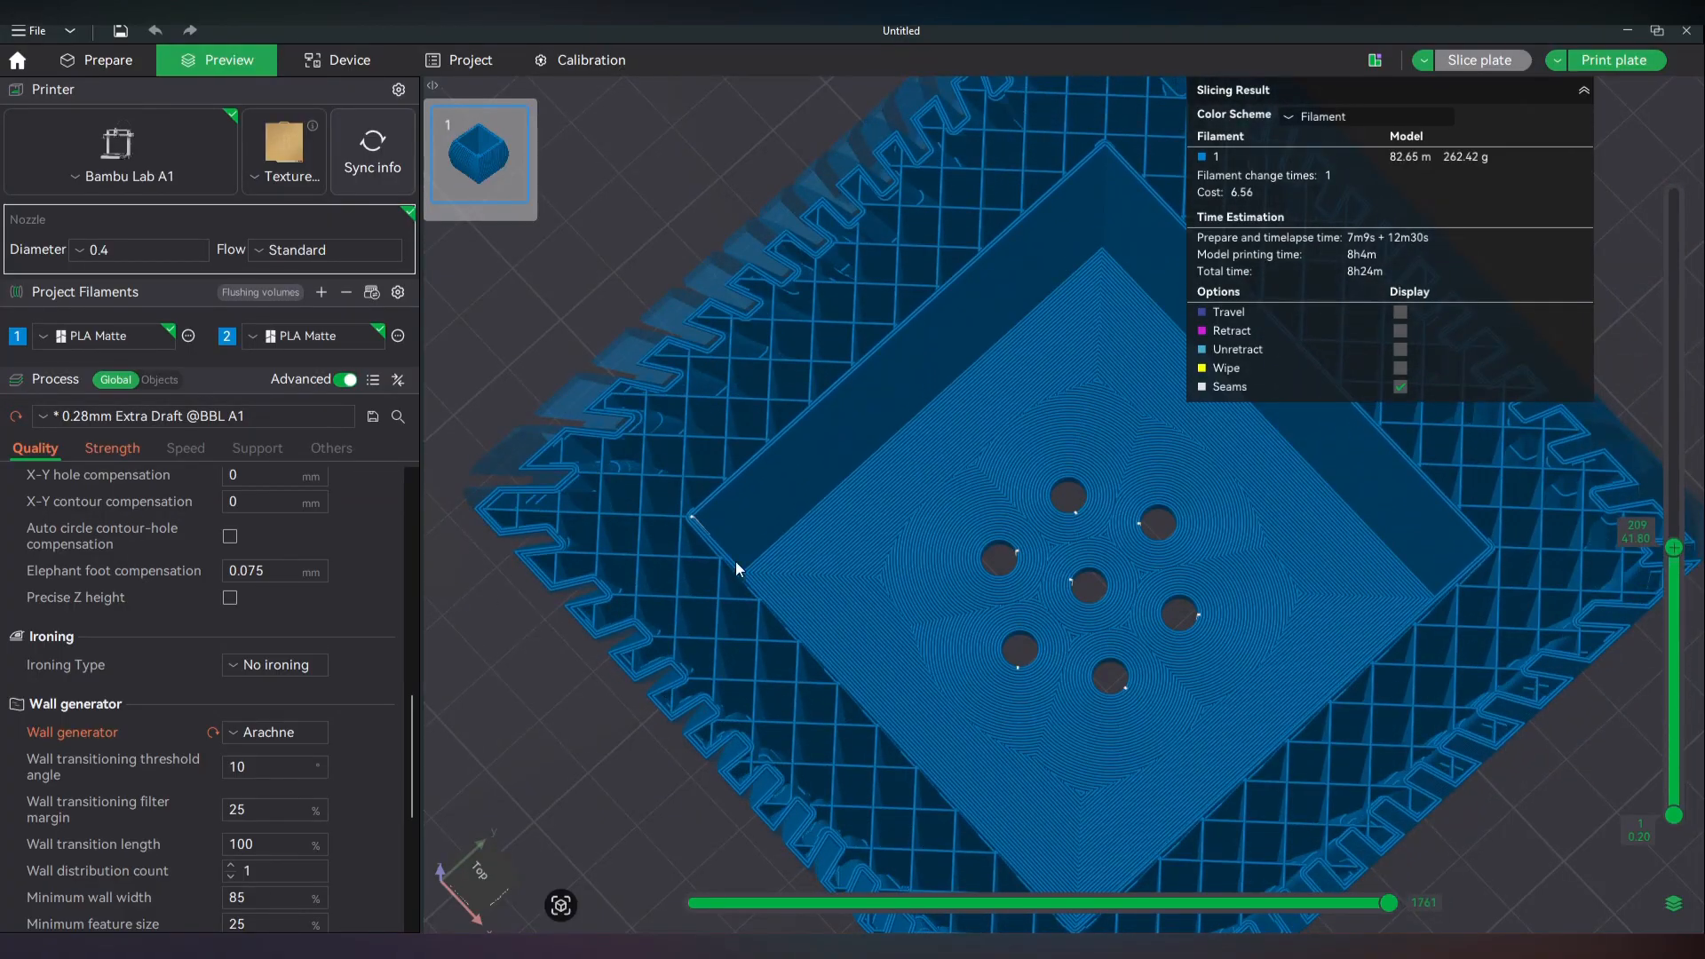
{"action": "scroll", "coordinate": [710, 565], "scroll_direction": "up", "scroll_amount": 3}
{"action": "left_click_drag", "start_coordinate": [690, 571], "coordinate": [850, 584]}
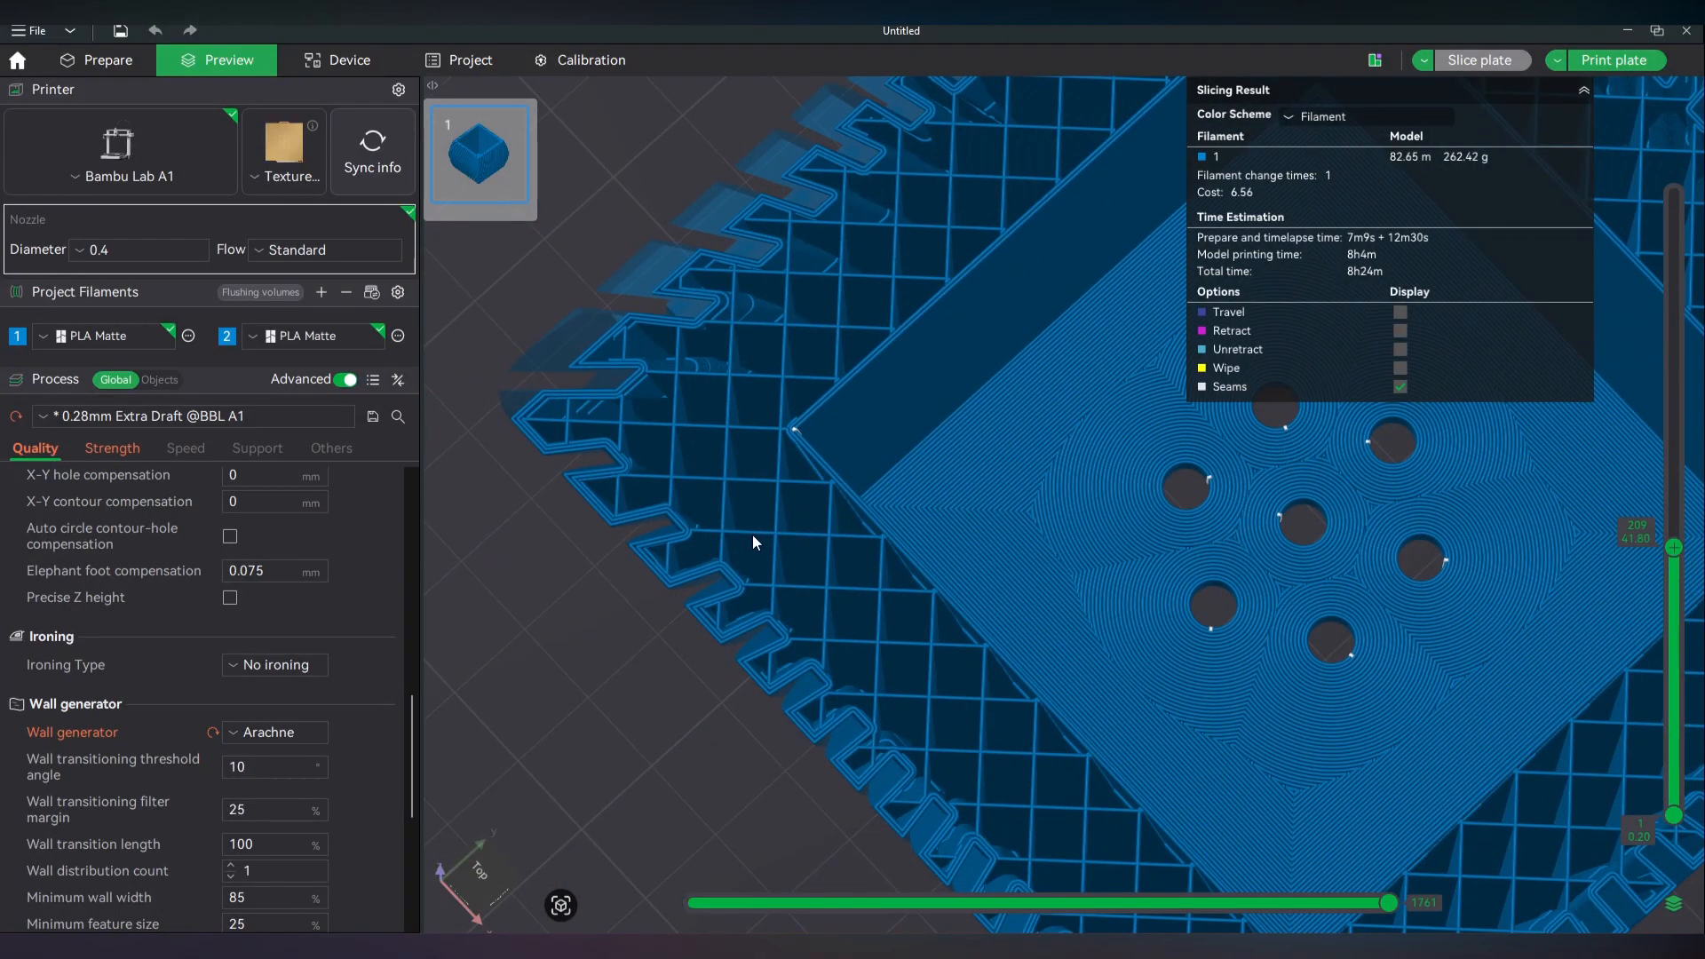
Set the sparse infill density to 5% in the print strength settings.
{"action": "left_click", "coordinate": [112, 448]}
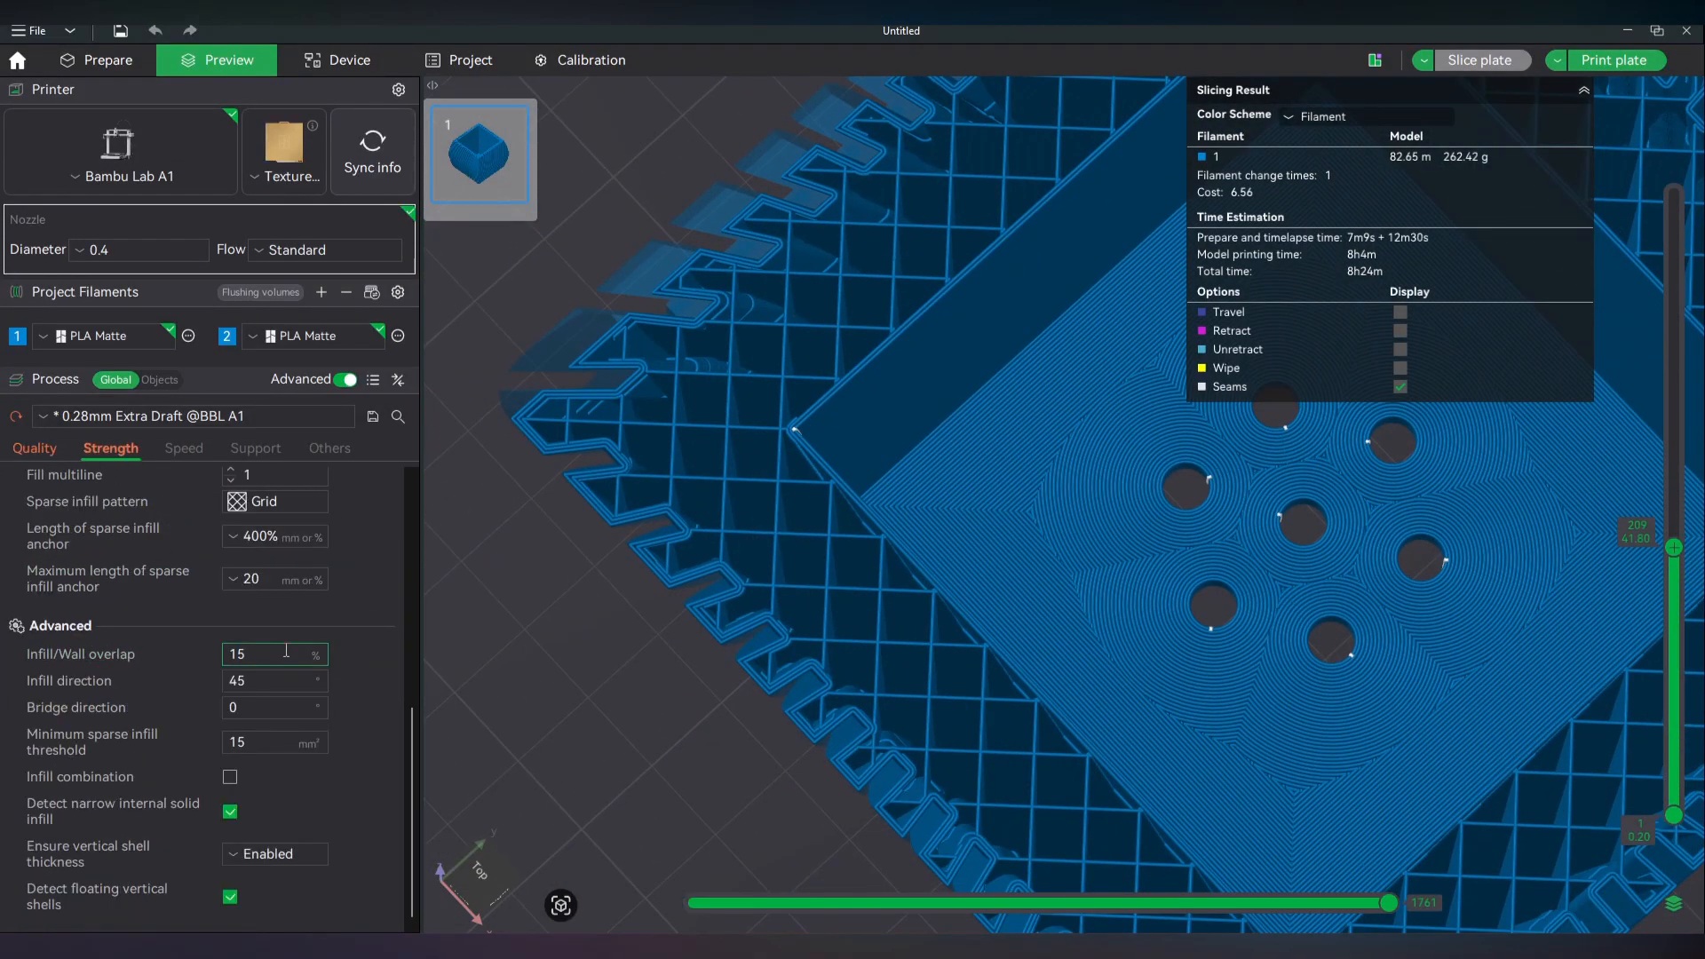
{"action": "scroll", "coordinate": [355, 622], "scroll_direction": "up", "scroll_amount": 3}
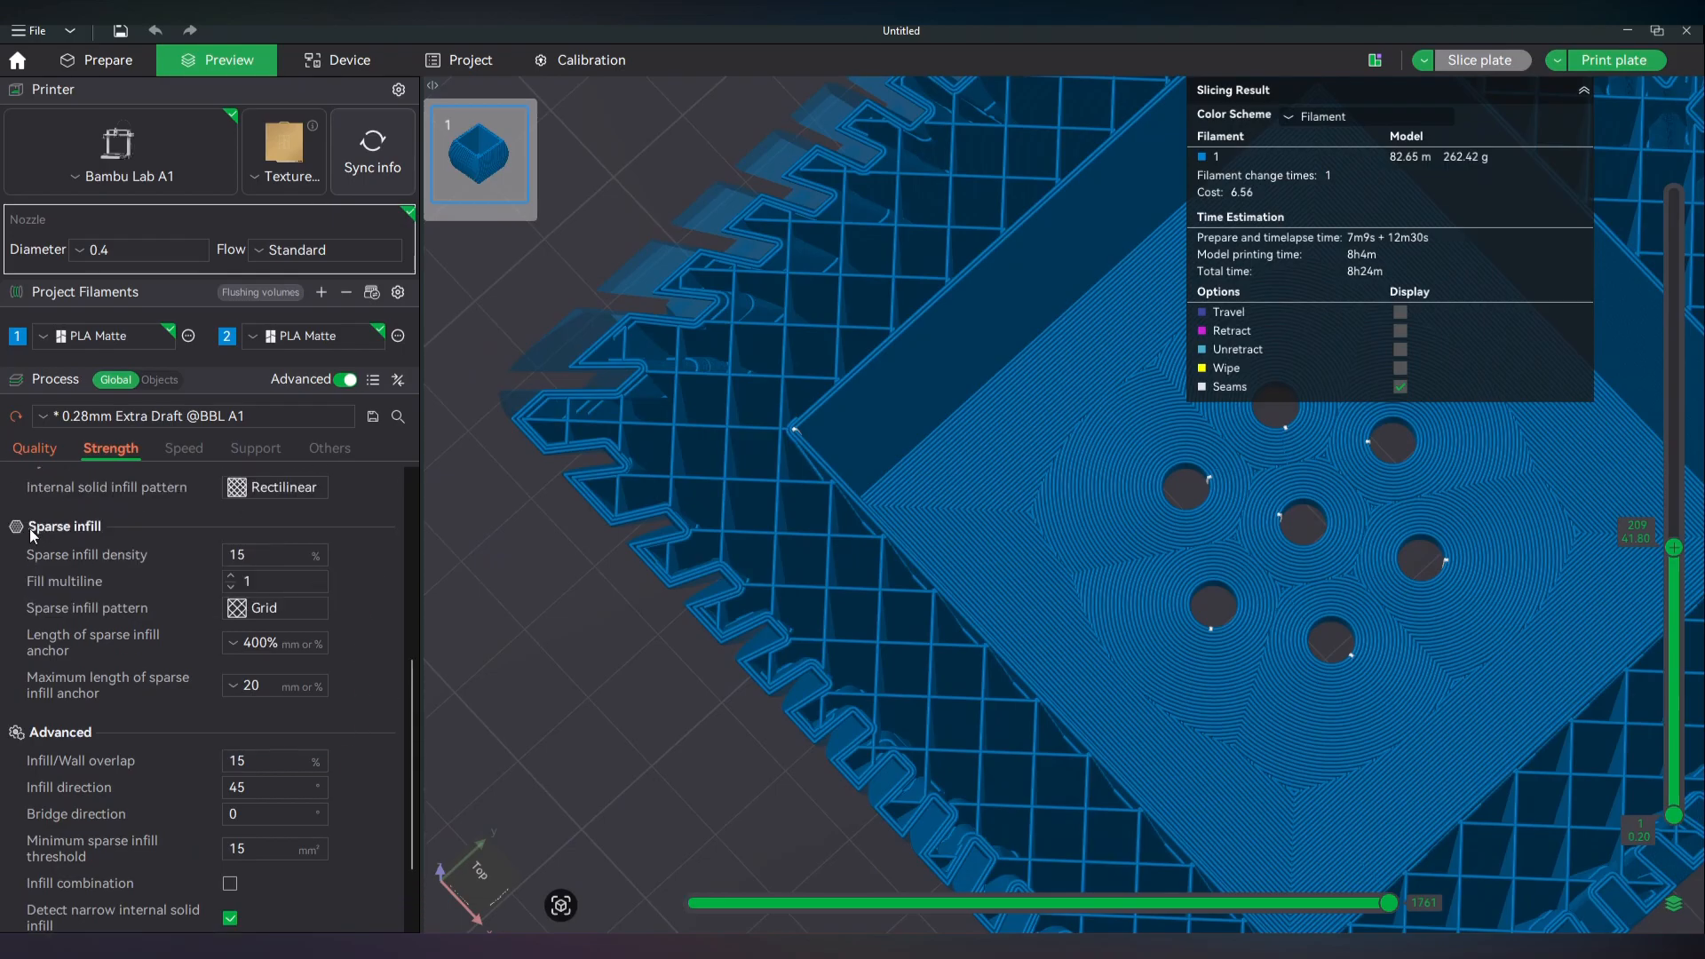
{"action": "left_click", "coordinate": [274, 558]}
{"action": "type", "text": "5"}
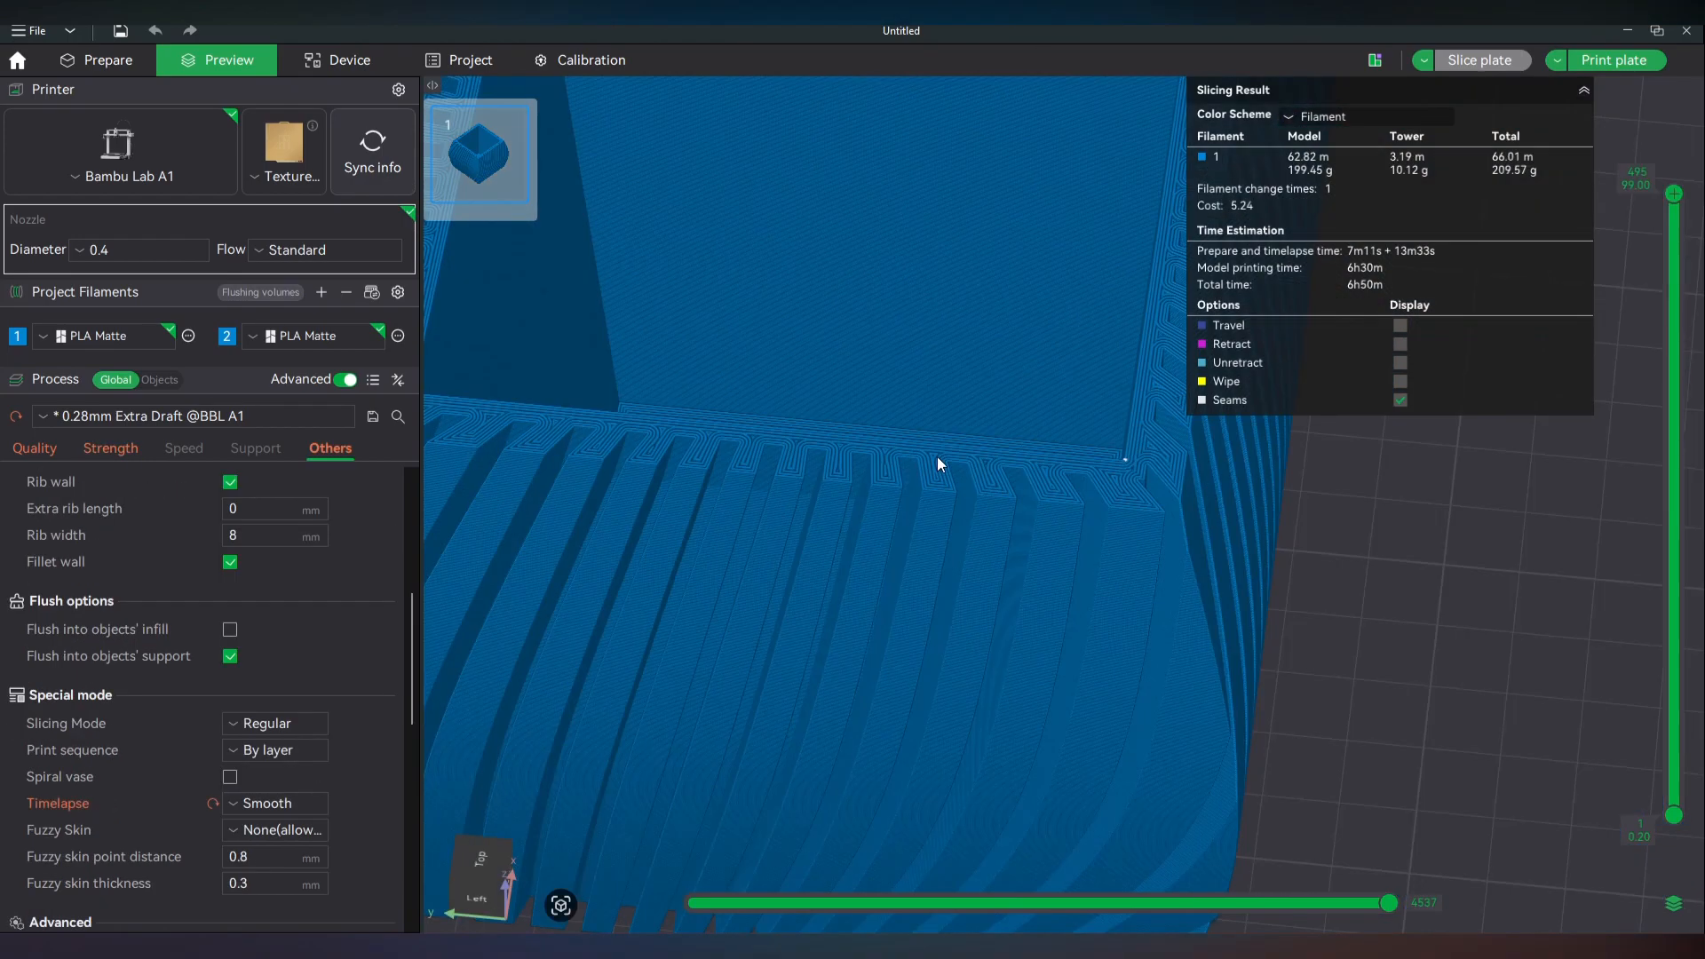
Examine the sliced pot and the separate tower on the build plate from several angles.
{"action": "scroll", "coordinate": [995, 467], "scroll_direction": "down", "scroll_amount": 3}
{"action": "scroll", "coordinate": [1155, 526], "scroll_direction": "down", "scroll_amount": 3}
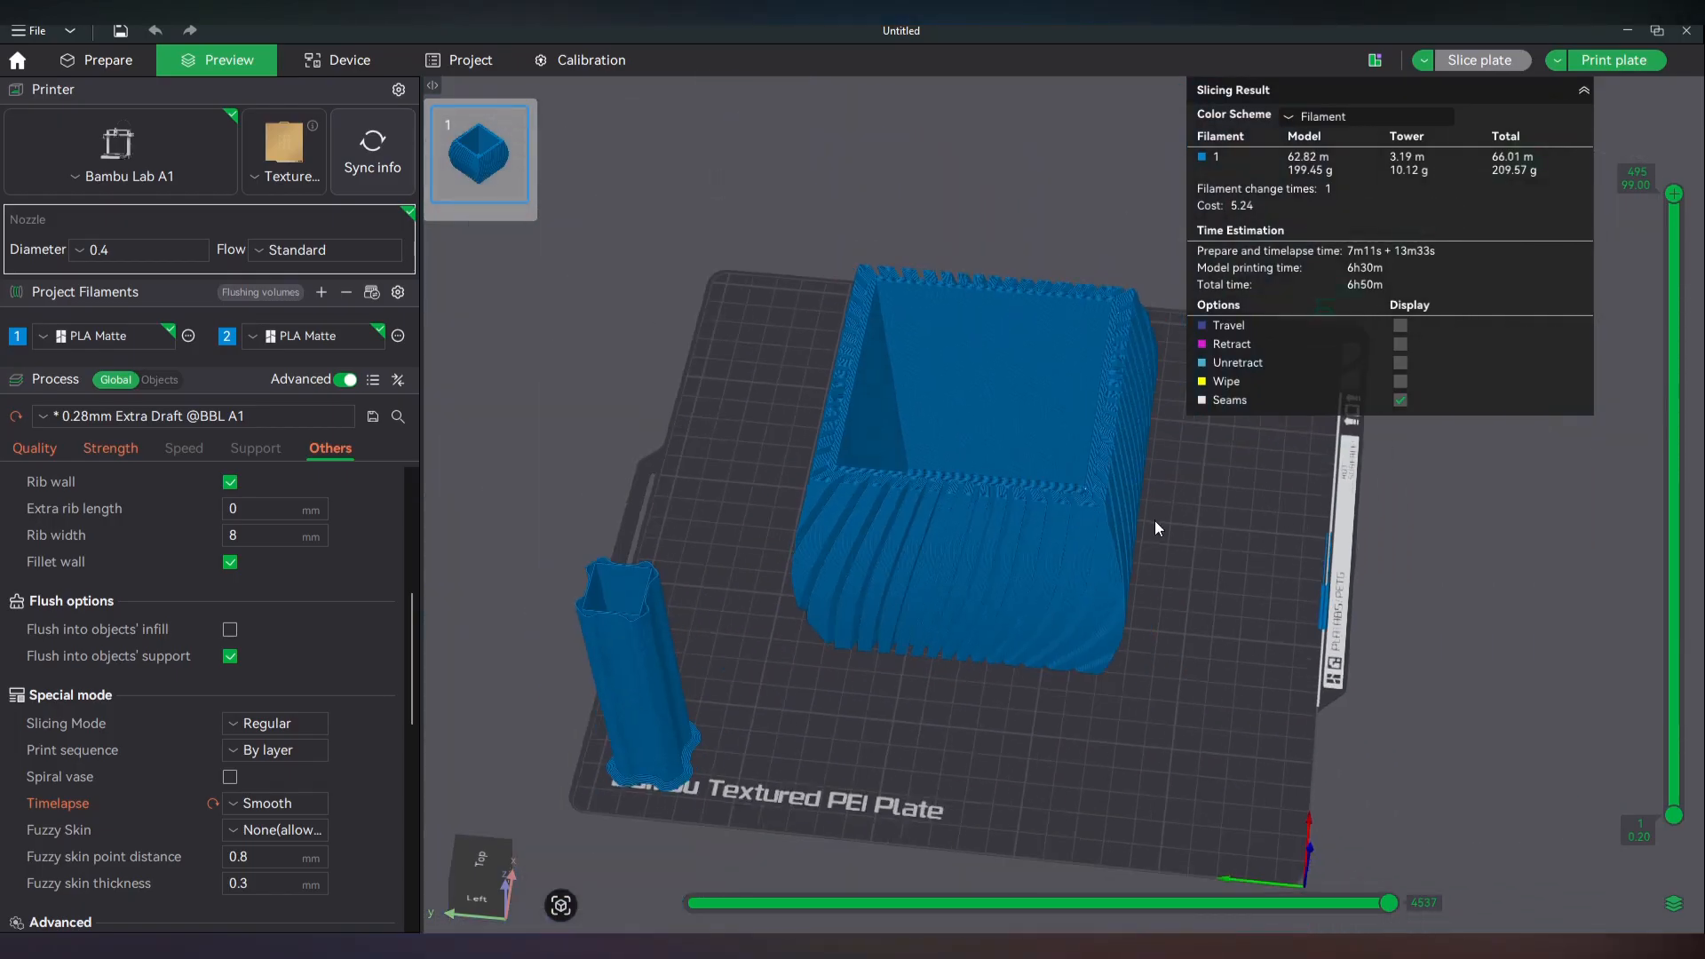
{"action": "left_click_drag", "start_coordinate": [1150, 733], "coordinate": [1034, 753]}
{"action": "left_click_drag", "start_coordinate": [1064, 711], "coordinate": [829, 322]}
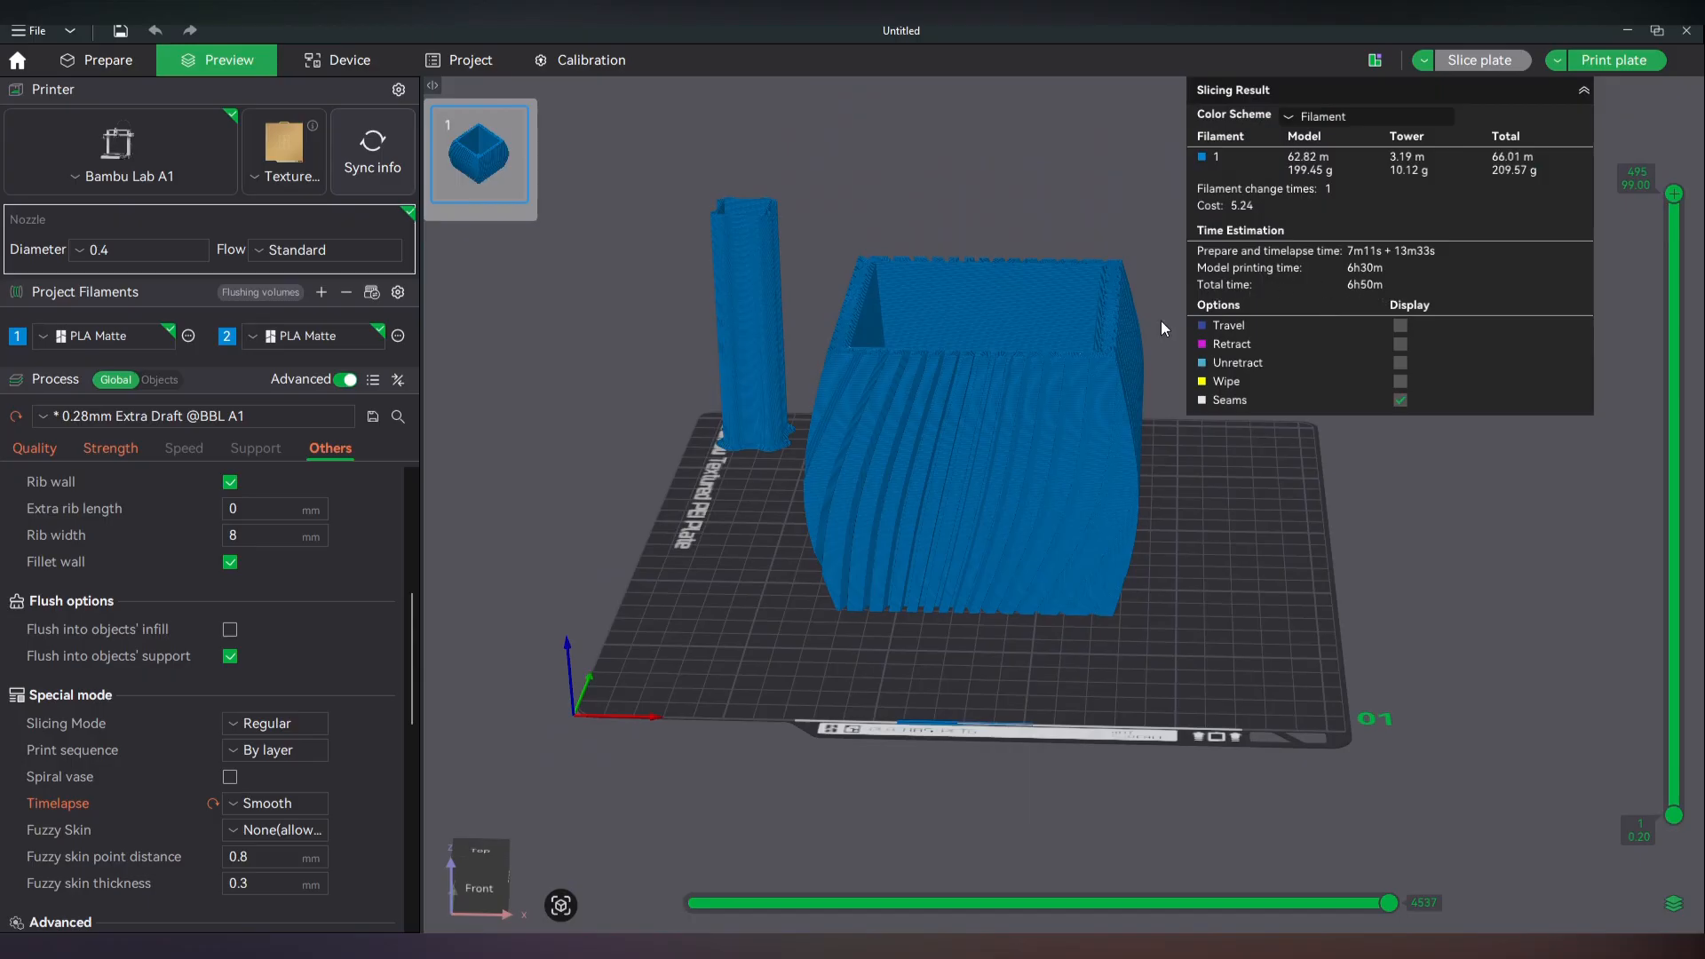
{"action": "left_click_drag", "start_coordinate": [1139, 505], "coordinate": [1216, 644]}
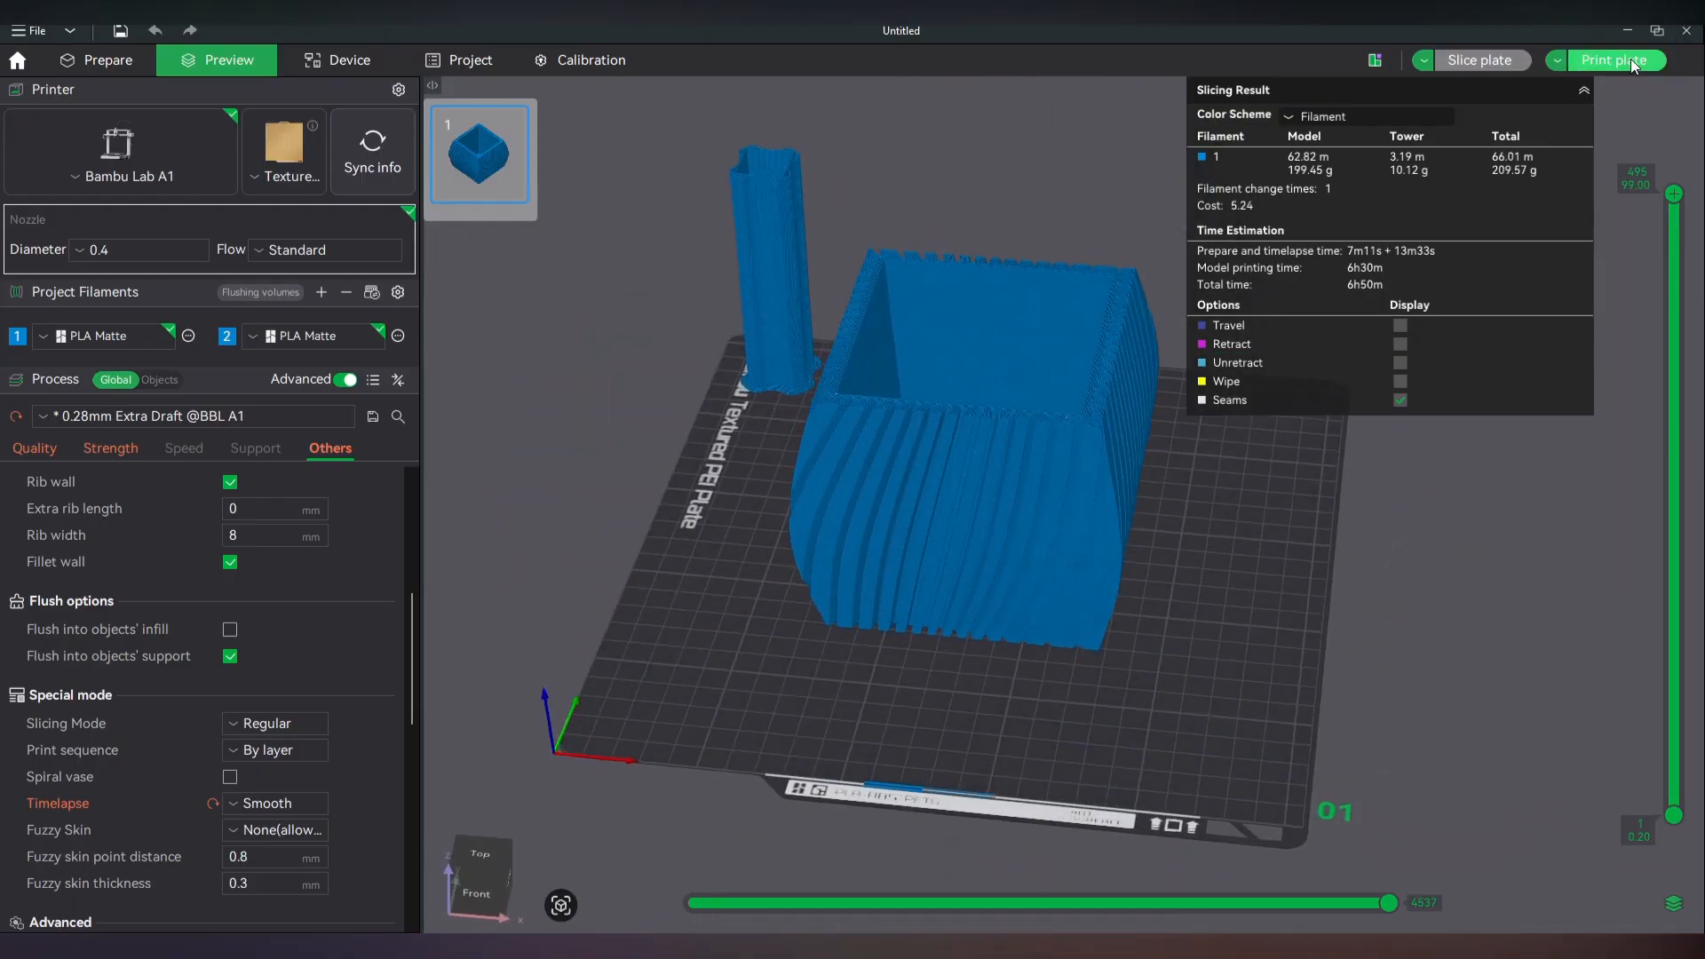